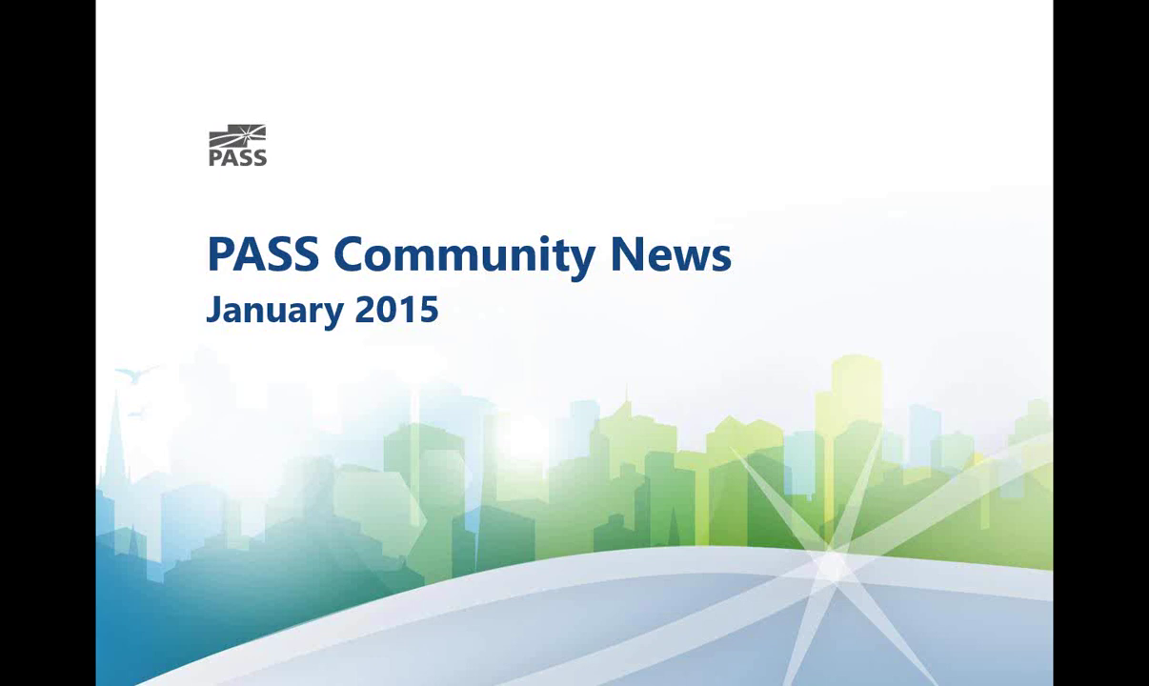
# Advance the slideshow past the Virtual Chapters Listing to the Upcoming SQLSaturdays slide.
pyautogui.click(698, 296)
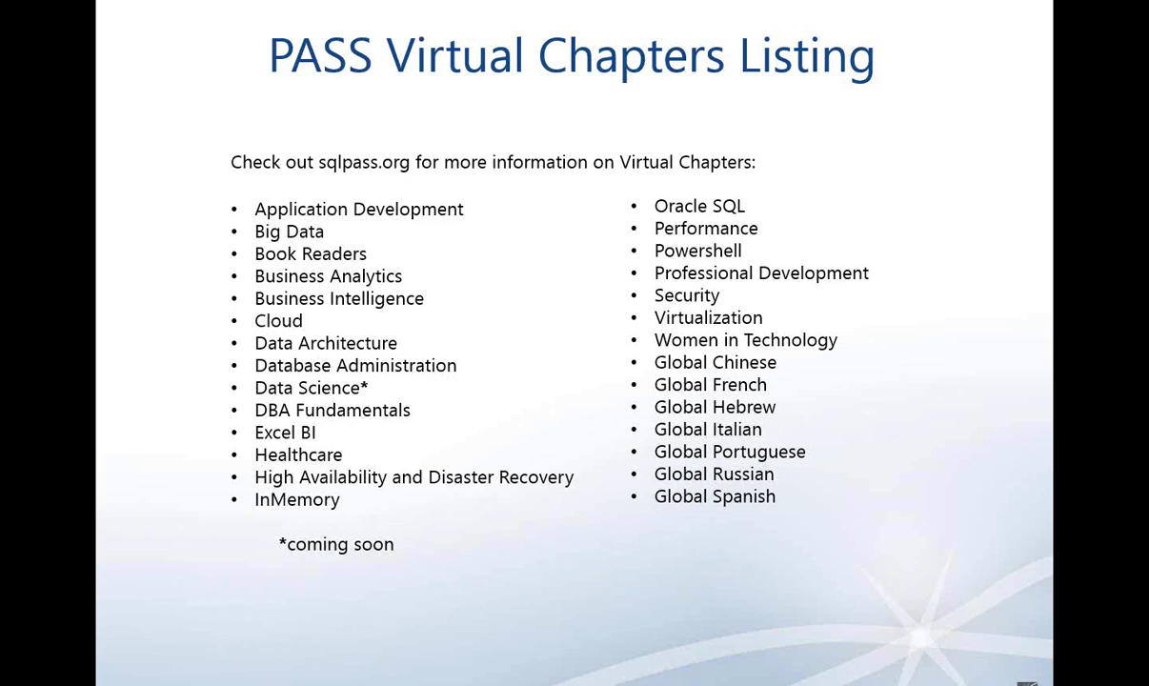
pyautogui.press('Right')
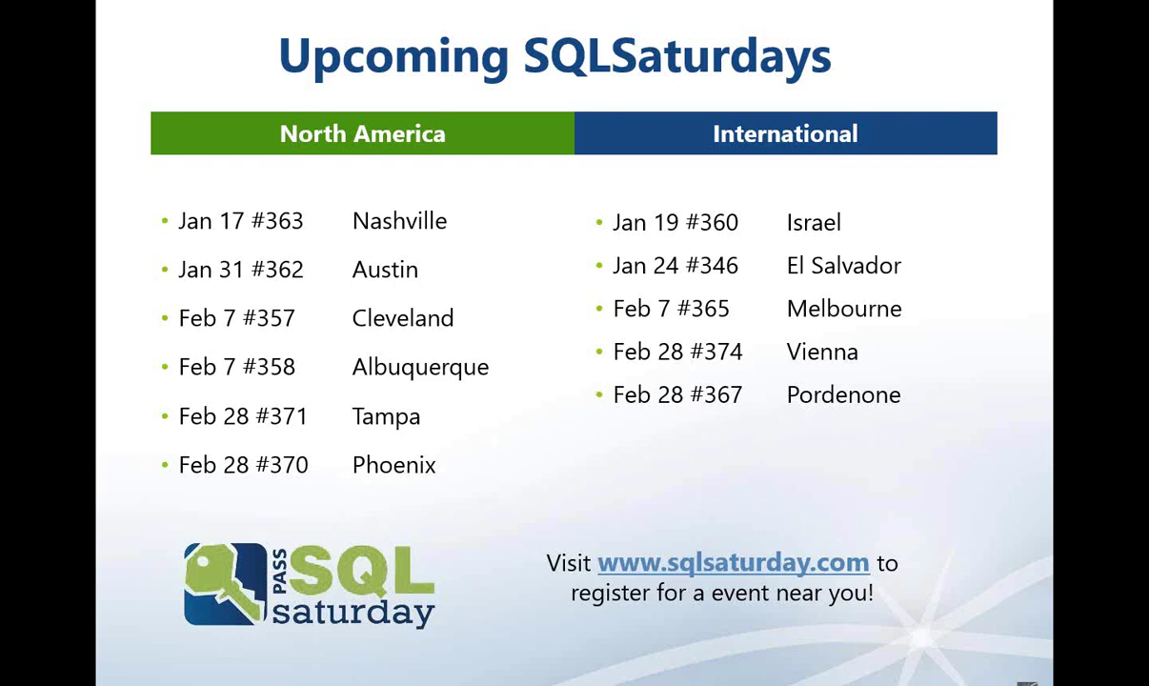
# Advance through the Volunteering Opportunities and Volunteer Awards slides to the black end-of-show screen.
pyautogui.press('Right')
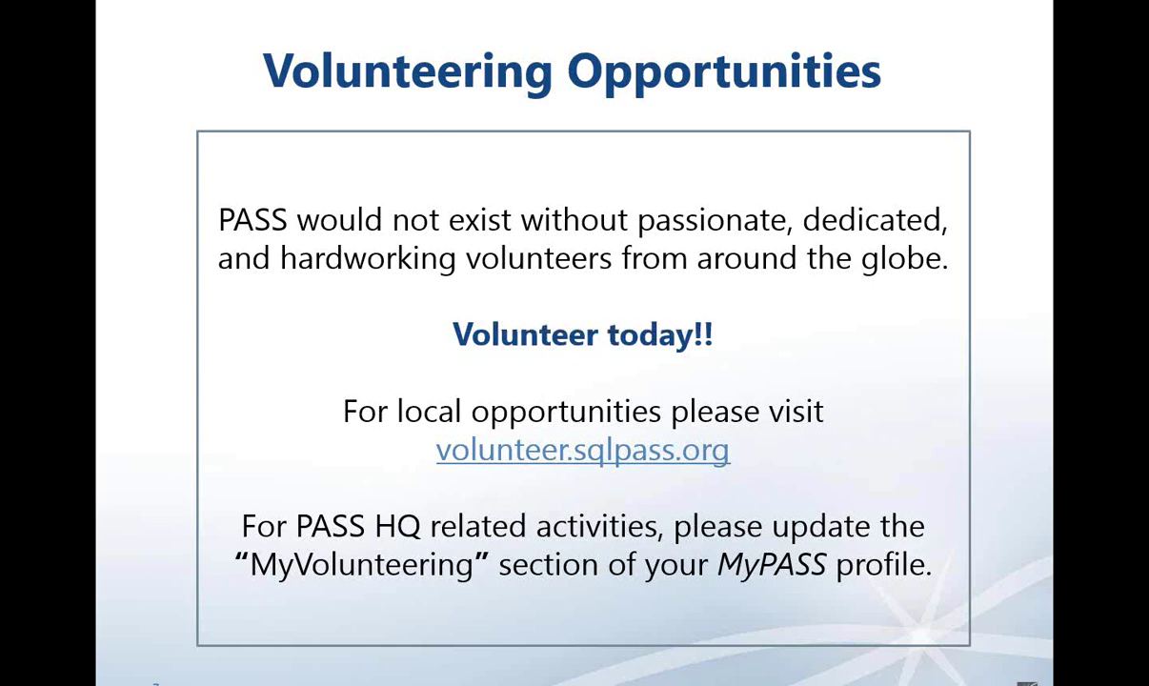
pyautogui.press('Right')
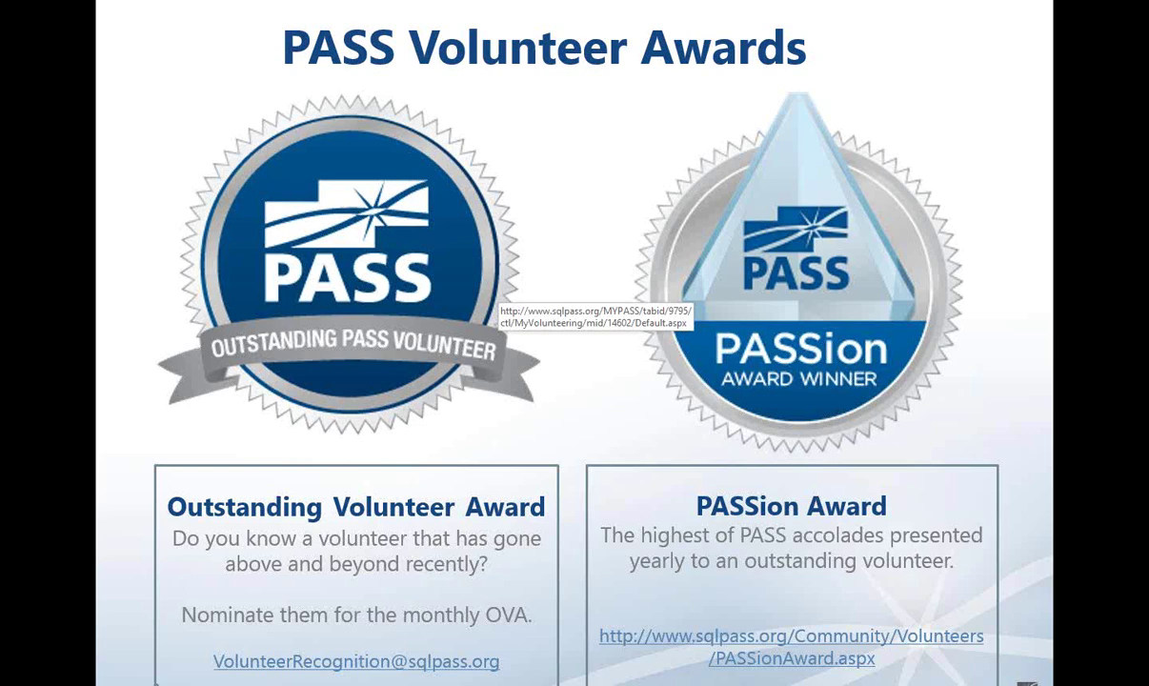
pyautogui.press('Right')
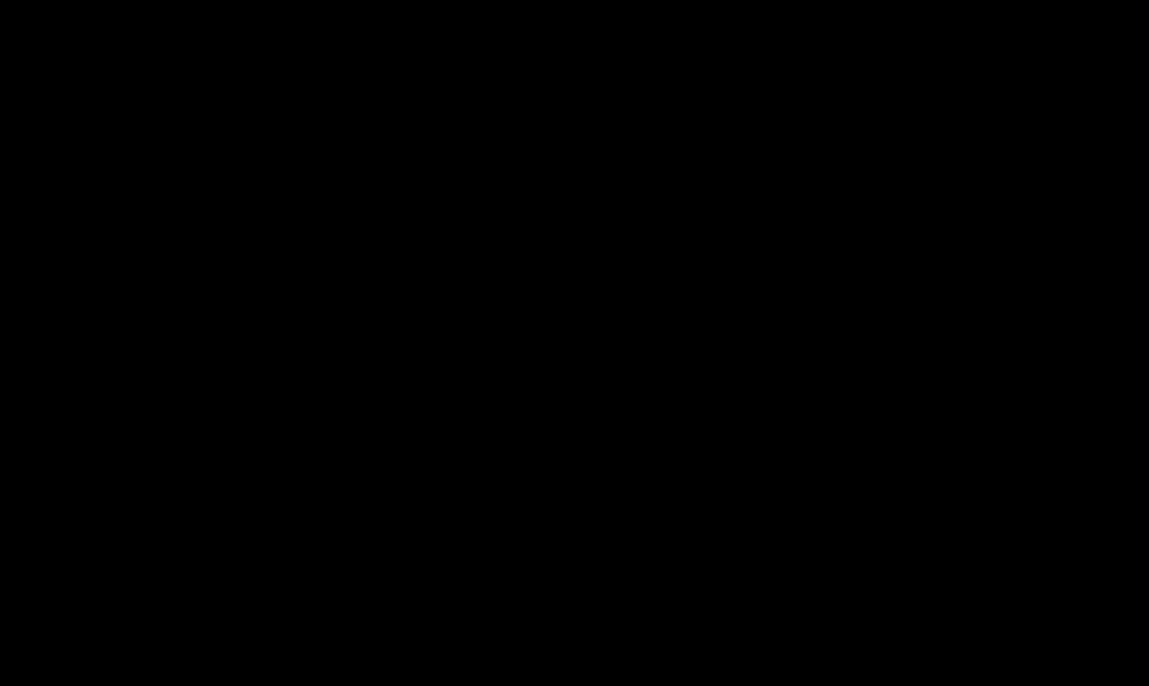
# Cycle through the open windows with Alt+Tab, leaving the end-of-show screen.
pyautogui.hotkey('alt', 'Tab')
pyautogui.hotkey('alt', 'Tab')
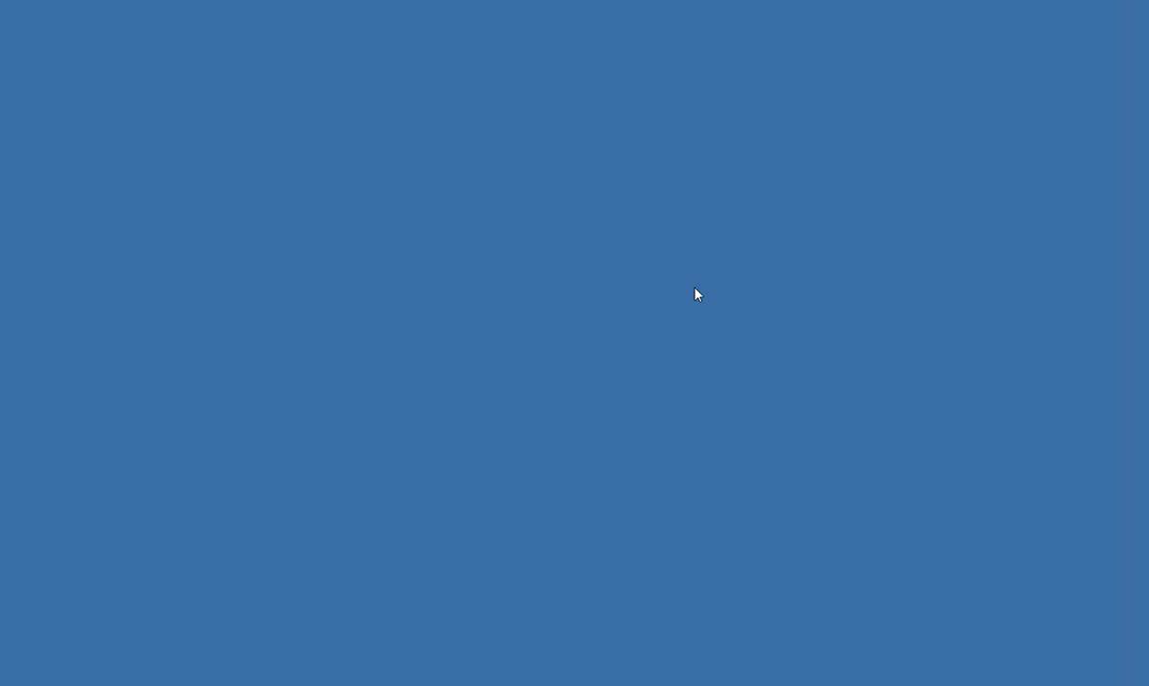
pyautogui.hotkey('alt', 'Tab')
pyautogui.press('Tab')
pyautogui.press('Tab')
pyautogui.press('Tab')
pyautogui.press('Tab')
pyautogui.press('Tab')
pyautogui.press('Tab')
pyautogui.press('Tab')
pyautogui.press('Tab')
pyautogui.press('Tab')
pyautogui.press('Tab')
pyautogui.moveTo(1147, 1)
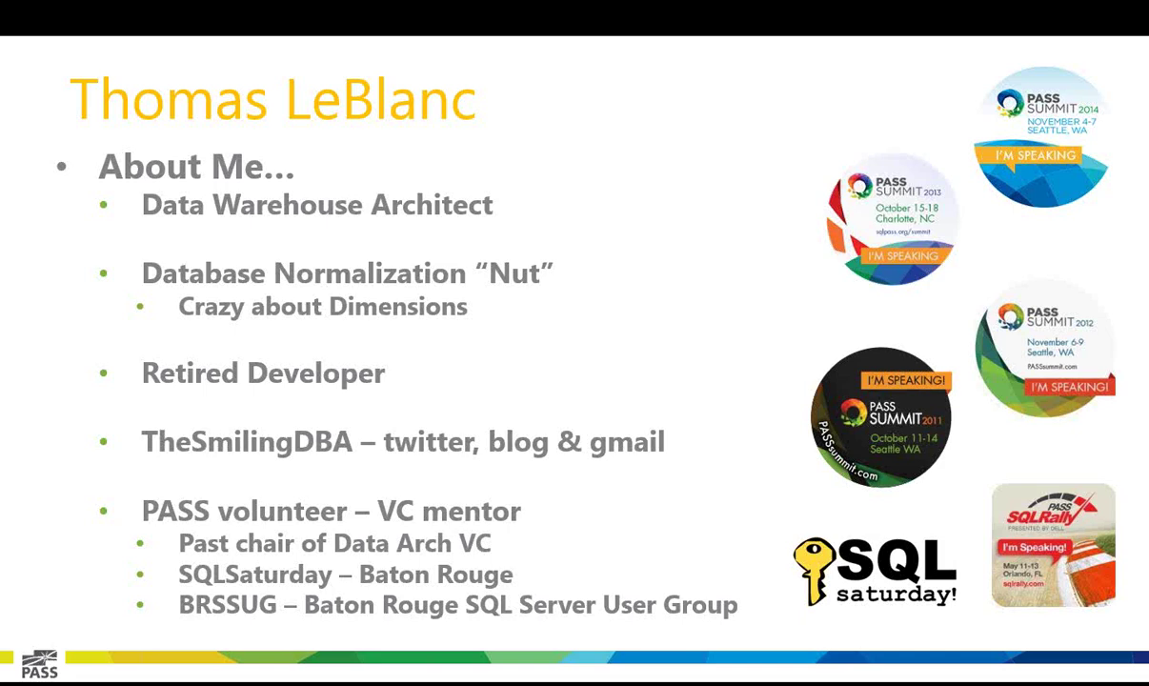
# Advance to the Pivot Table slide covering data, measures, values, rows, columns and report filter.
pyautogui.press('Right')
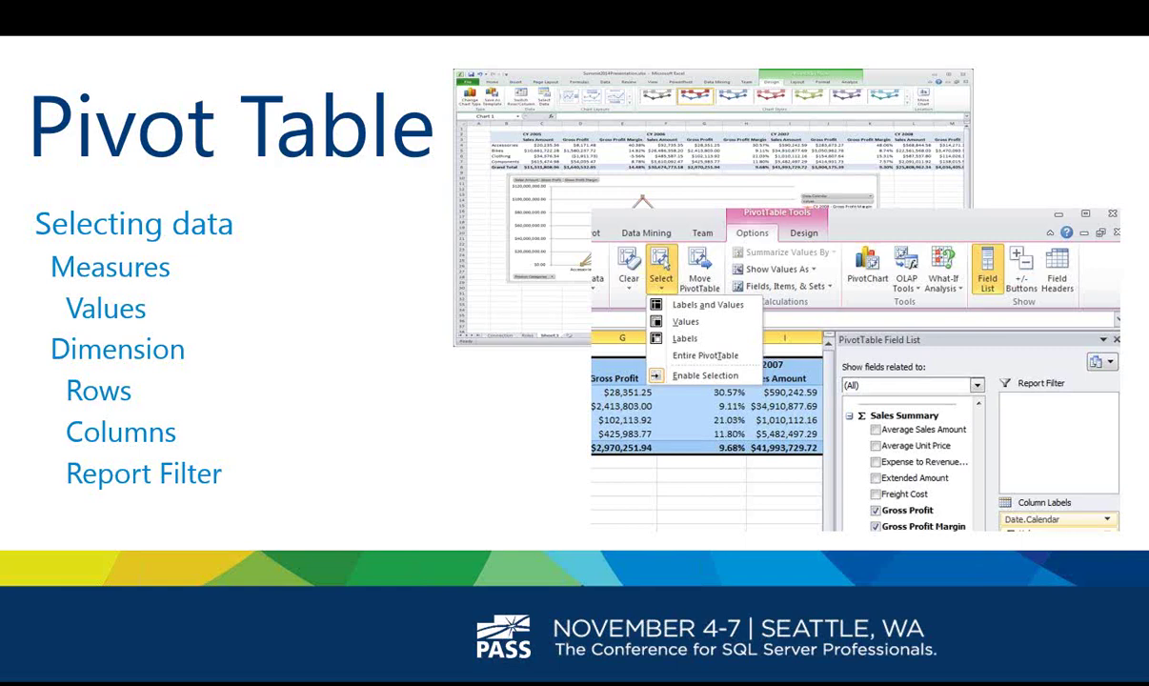
# Advance to the Demo #1 – Pivot Tables slide and switch to the Book1 Excel workbook.
pyautogui.press('Right')
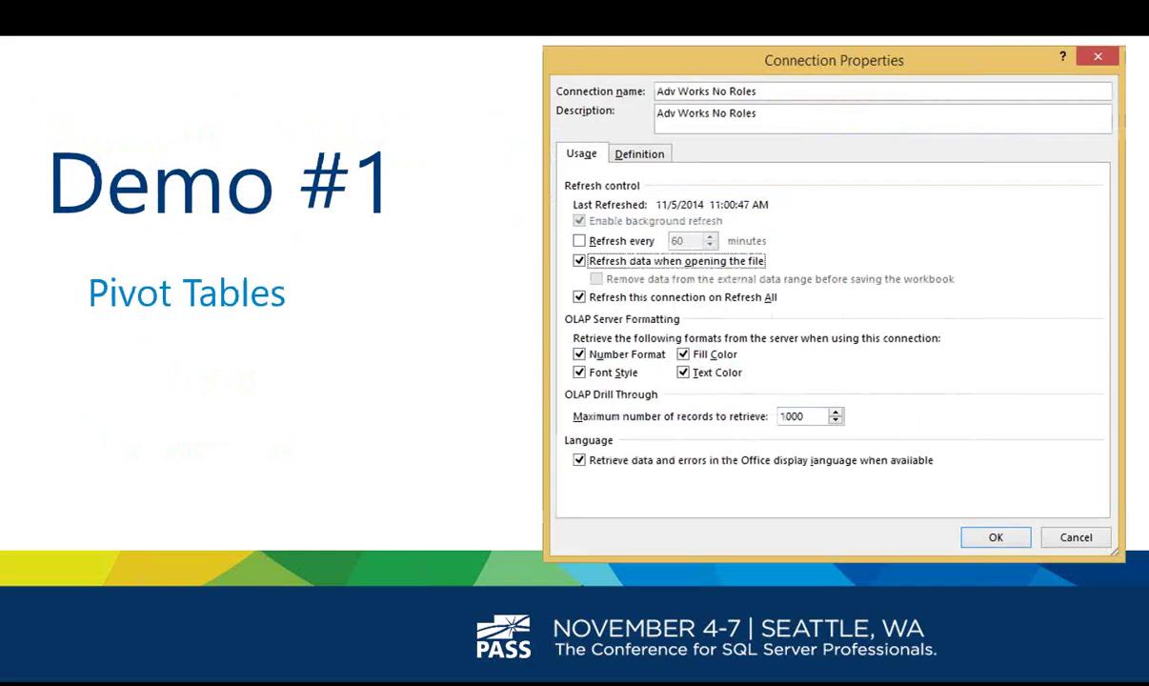
pyautogui.hotkey('alt', 'Tab')
pyautogui.hotkey('alt', 'Tab')
pyautogui.hotkey('alt', 'Tab')
pyautogui.hotkey('alt', 'Tab')
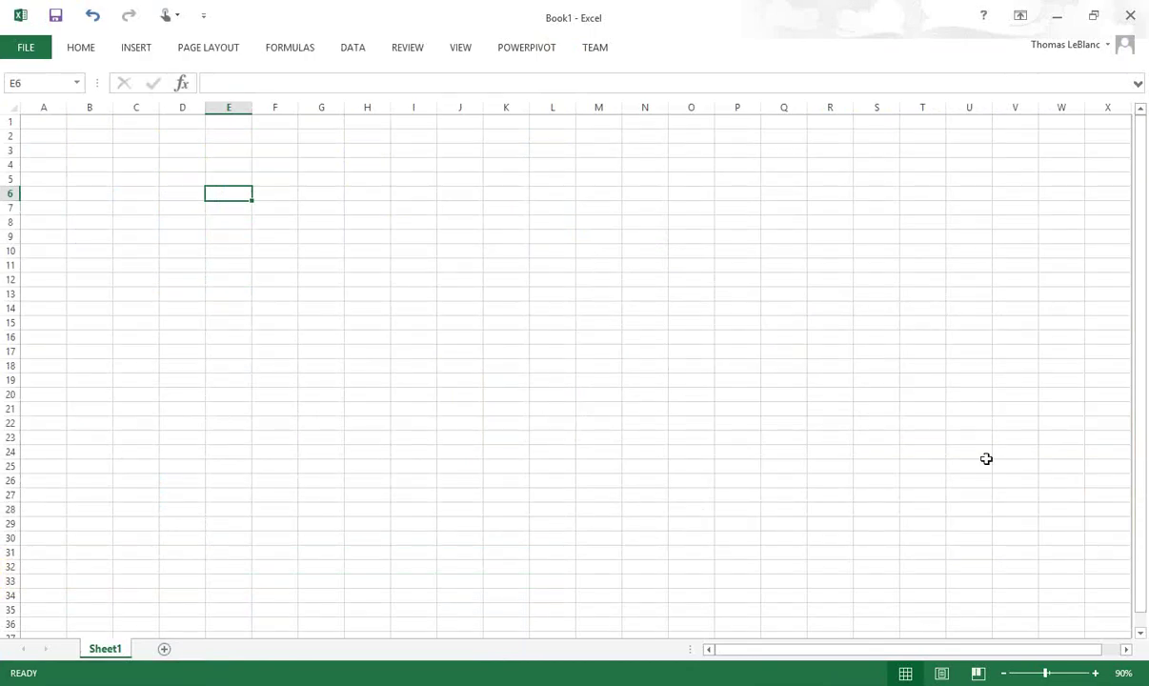
# Zoom the sheet to 110% and select cell B2.
pyautogui.click(1096, 674)
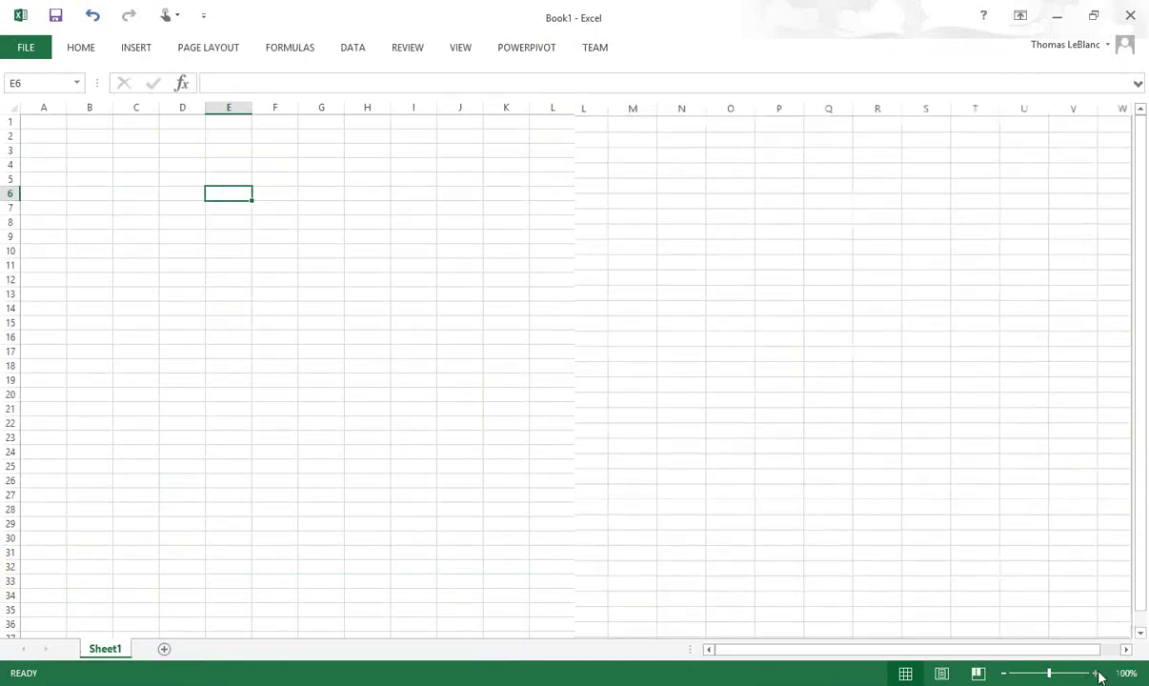
pyautogui.click(1096, 673)
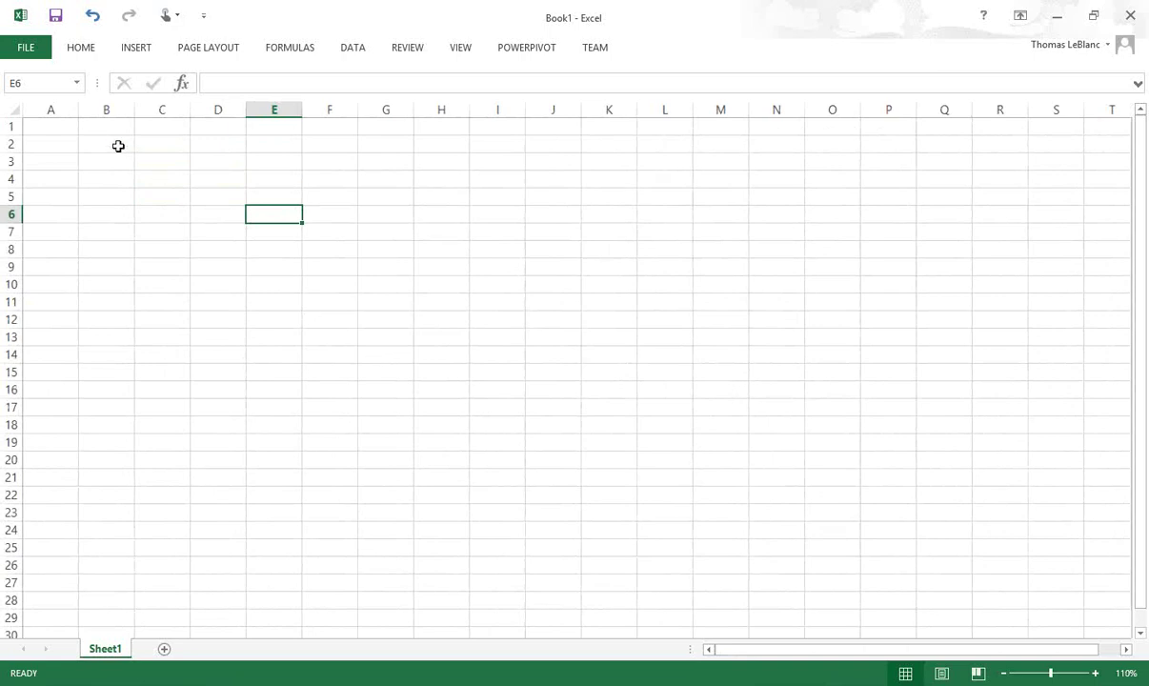
pyautogui.click(113, 141)
# Start a From Analysis Services data connection and accept the server.
pyautogui.click(349, 50)
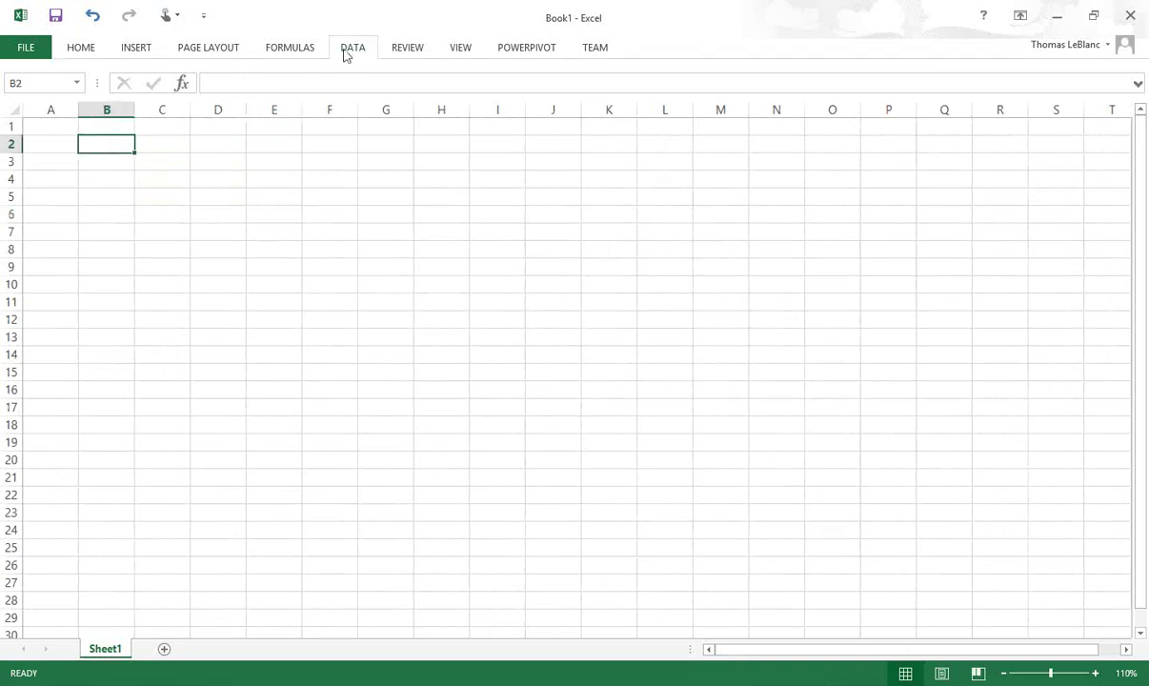
pyautogui.click(151, 114)
pyautogui.click(214, 177)
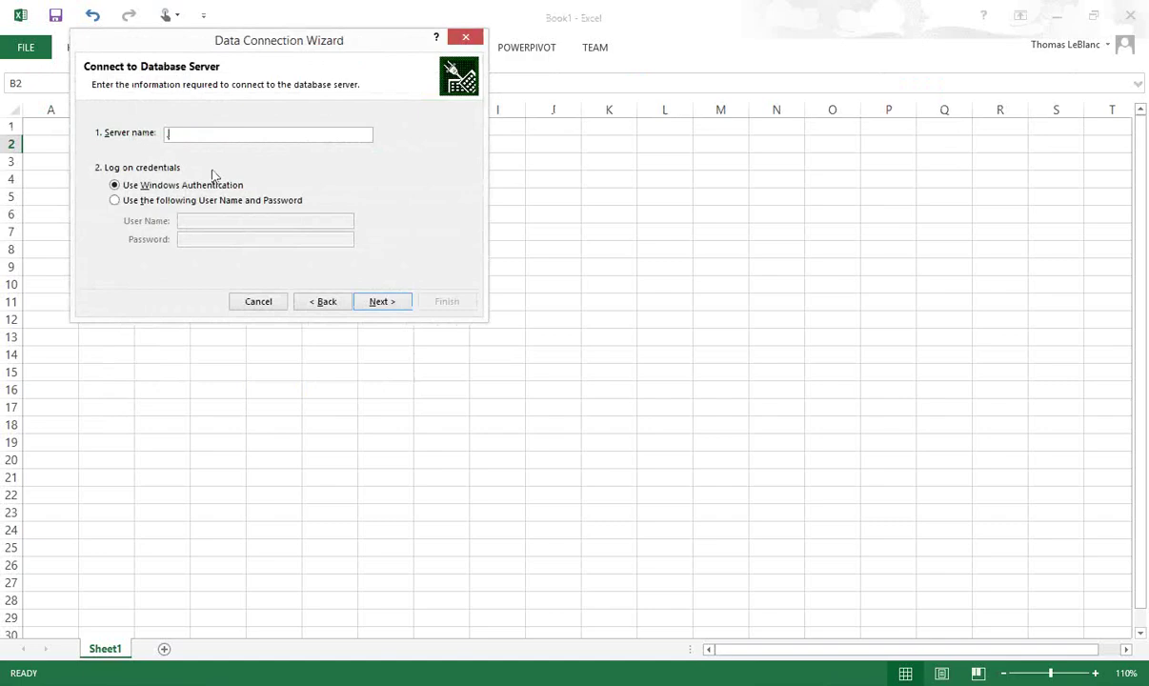
pyautogui.press('Return')
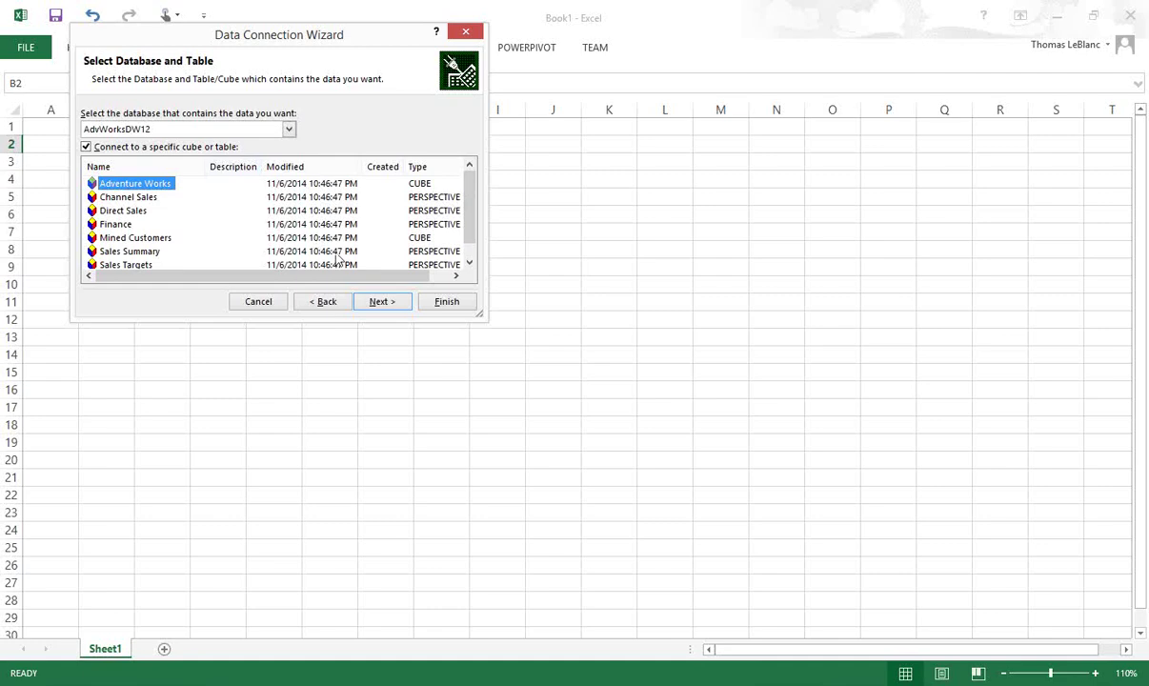
# Pick the Adventure Works cube, save the connection file with 'fullcube' appended, and place a PivotTable at B2.
pyautogui.click(382, 301)
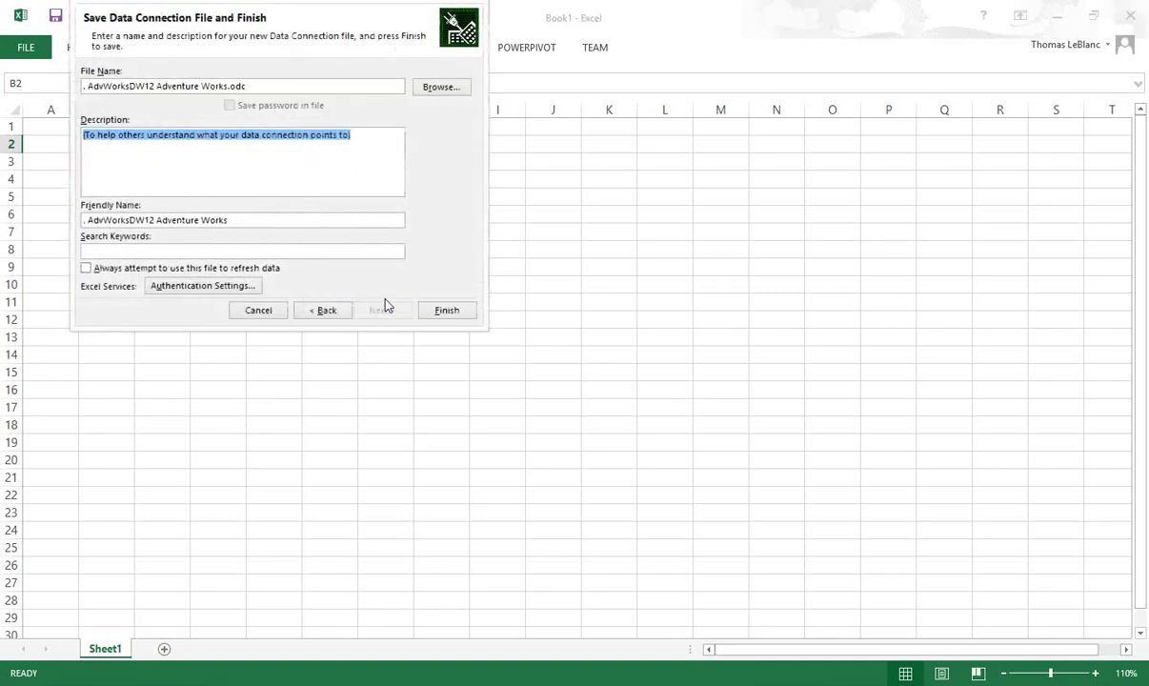
pyautogui.click(228, 85)
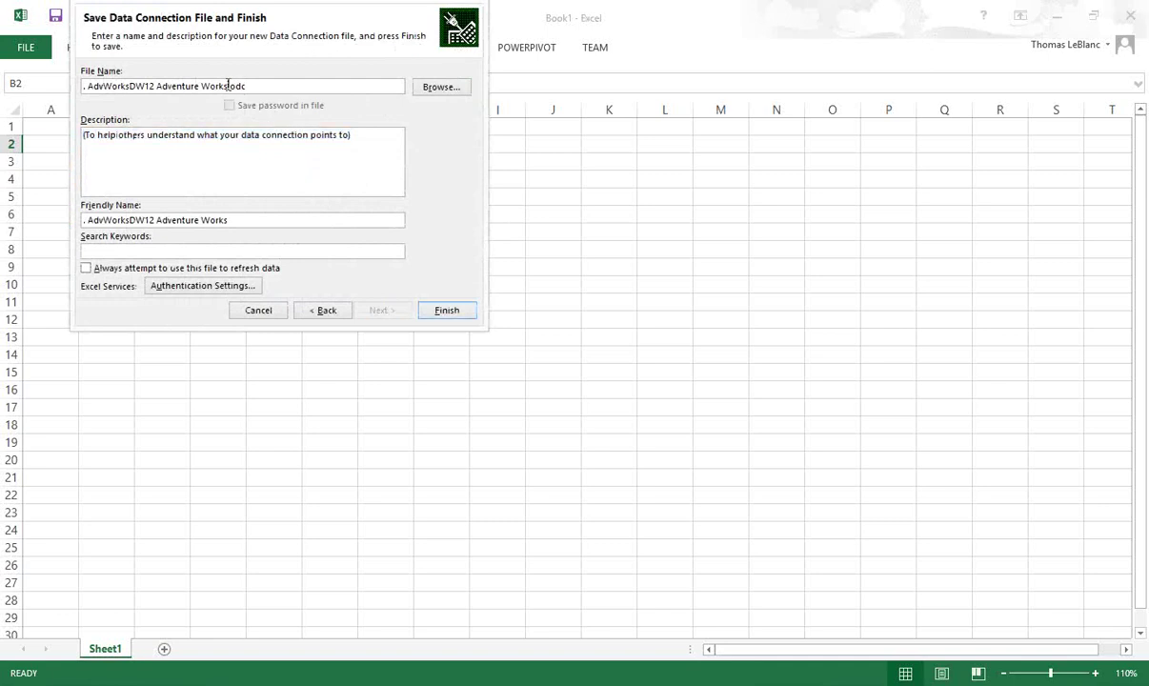
pyautogui.write('fullcube')
pyautogui.click(451, 315)
pyautogui.click(449, 315)
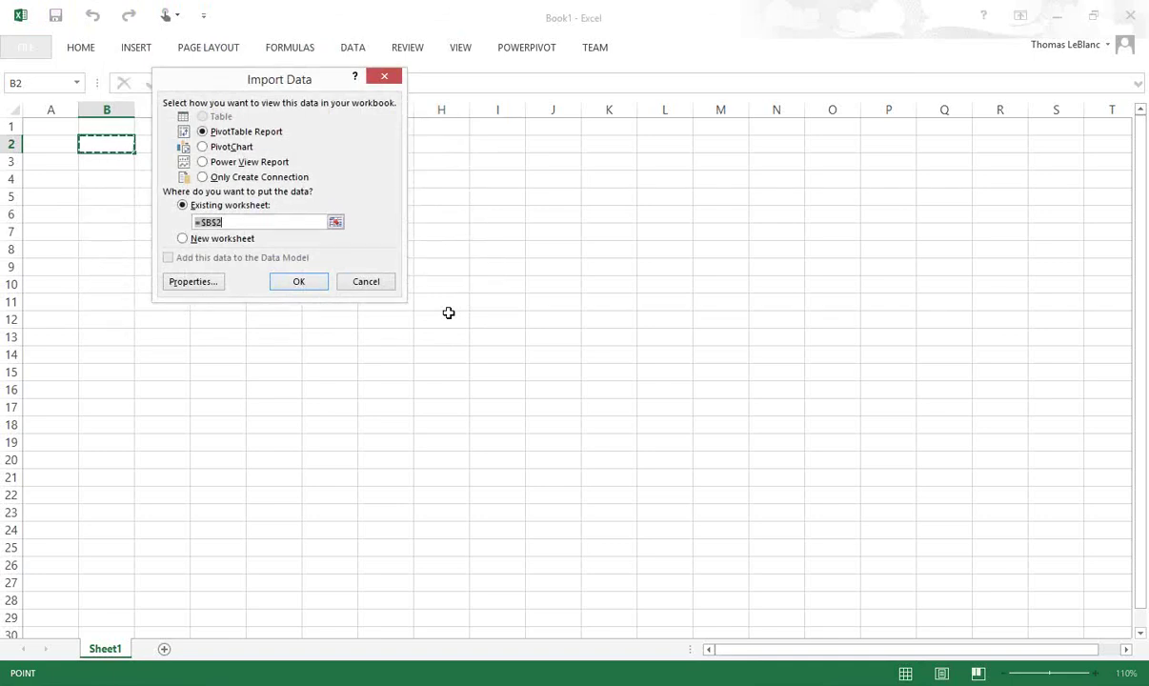
pyautogui.click(314, 280)
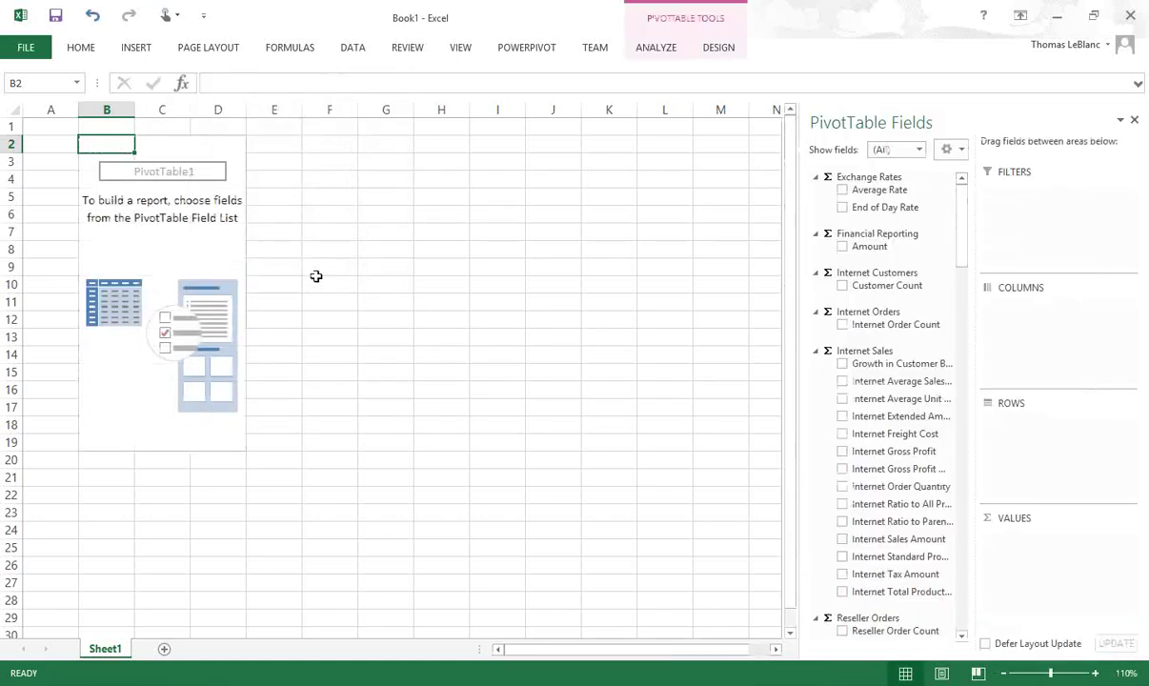
# Restore, move and shrink the Excel window, then open the PivotTable Show fields dropdown.
pyautogui.doubleClick(826, 40)
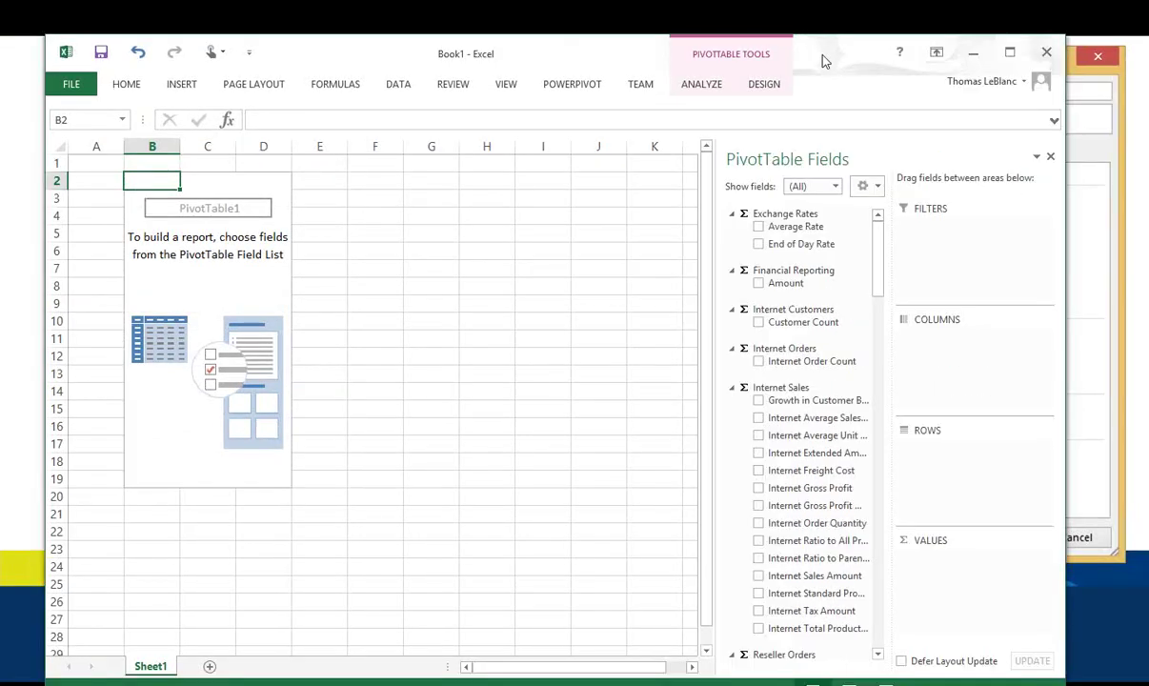
pyautogui.moveTo(815, 46); pyautogui.dragTo(782, 21)
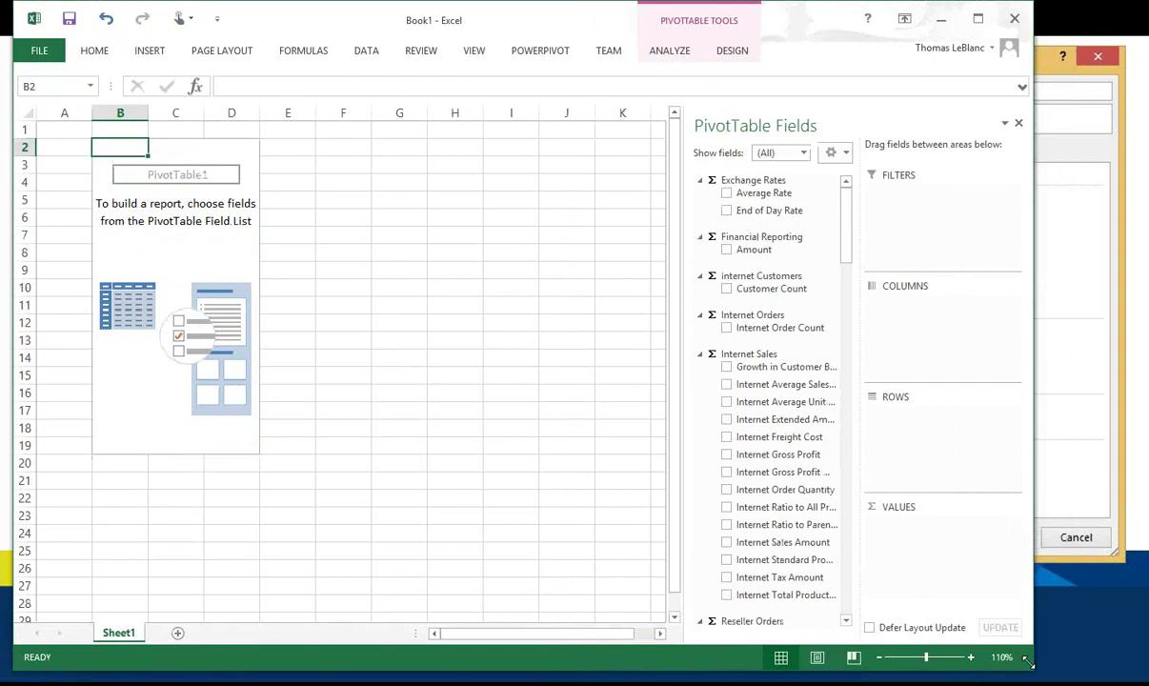
pyautogui.moveTo(892, 642); pyautogui.dragTo(705, 610)
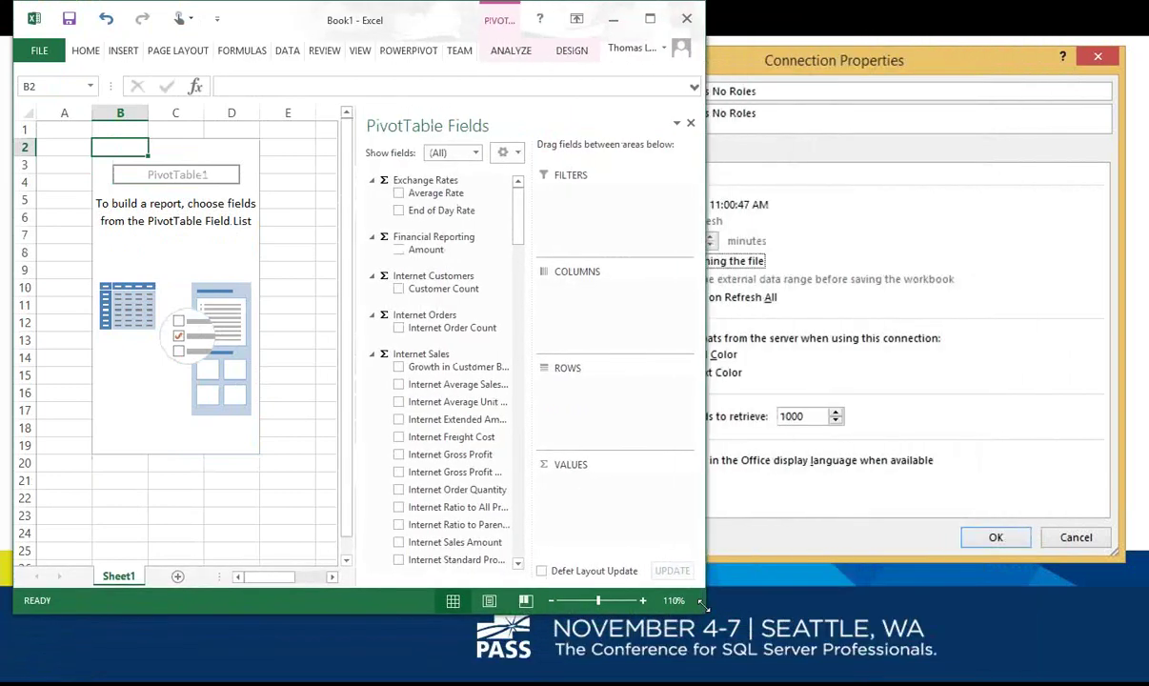
pyautogui.click(475, 153)
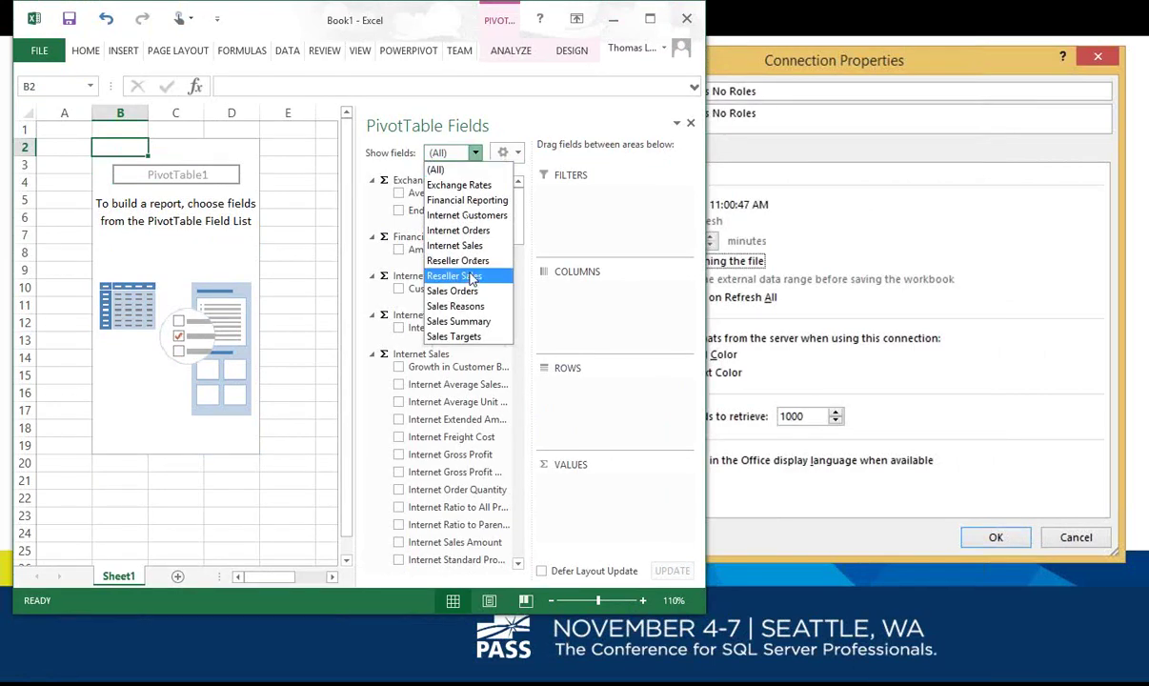
# Show only Sales Summary fields, then enlarge the Excel window and widen the PivotTable Fields pane.
pyautogui.click(458, 323)
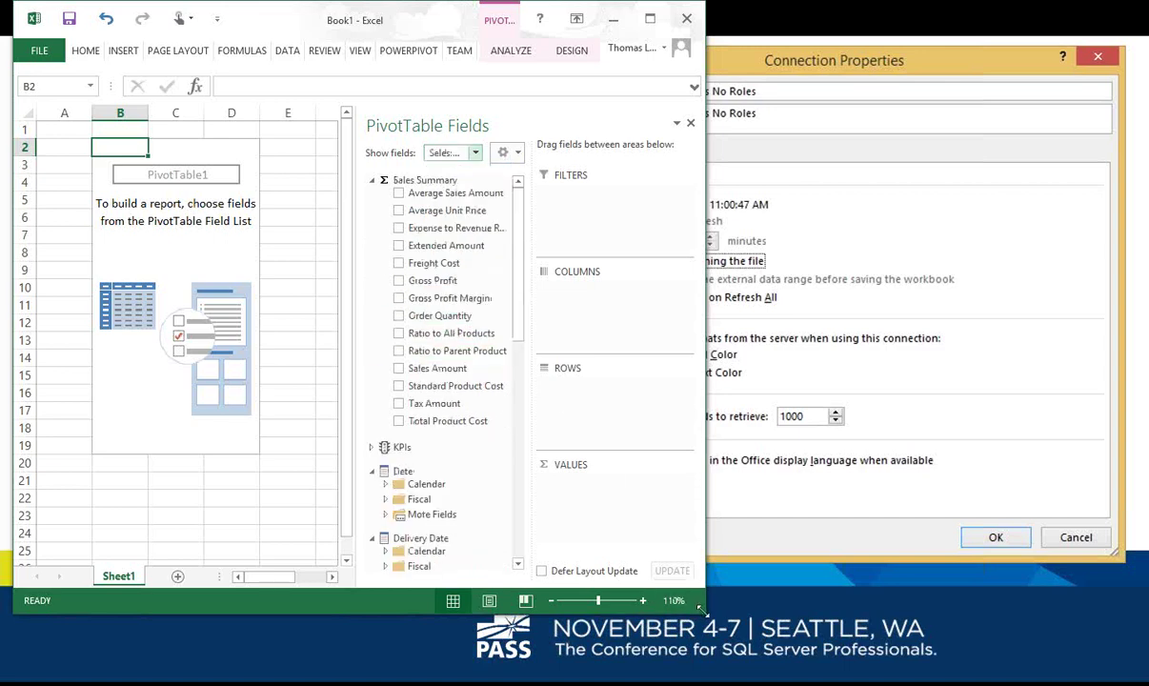
pyautogui.moveTo(700, 610); pyautogui.dragTo(1048, 651)
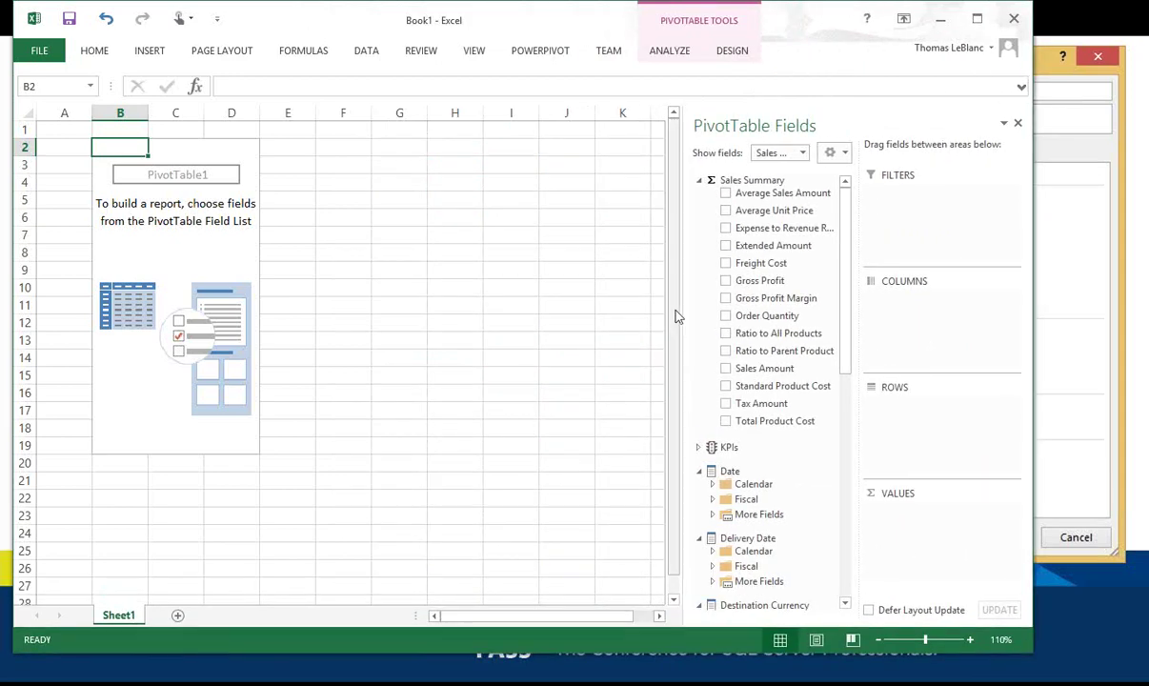
pyautogui.moveTo(682, 297); pyautogui.dragTo(602, 300)
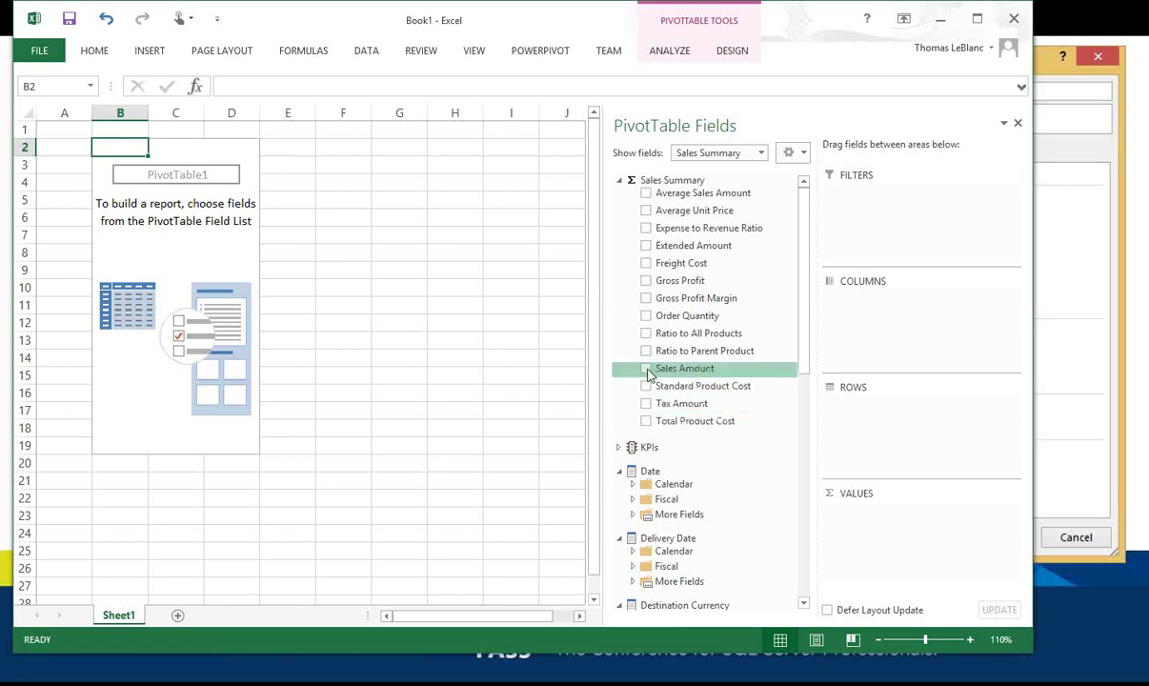
pyautogui.click(805, 154)
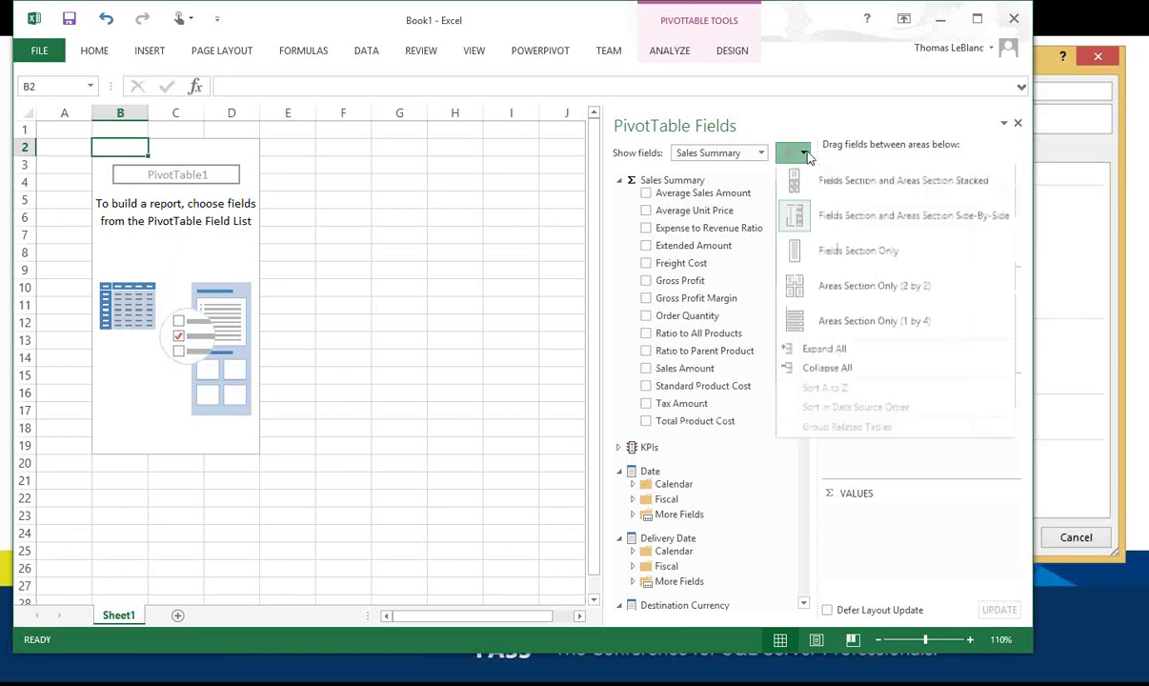
pyautogui.click(842, 193)
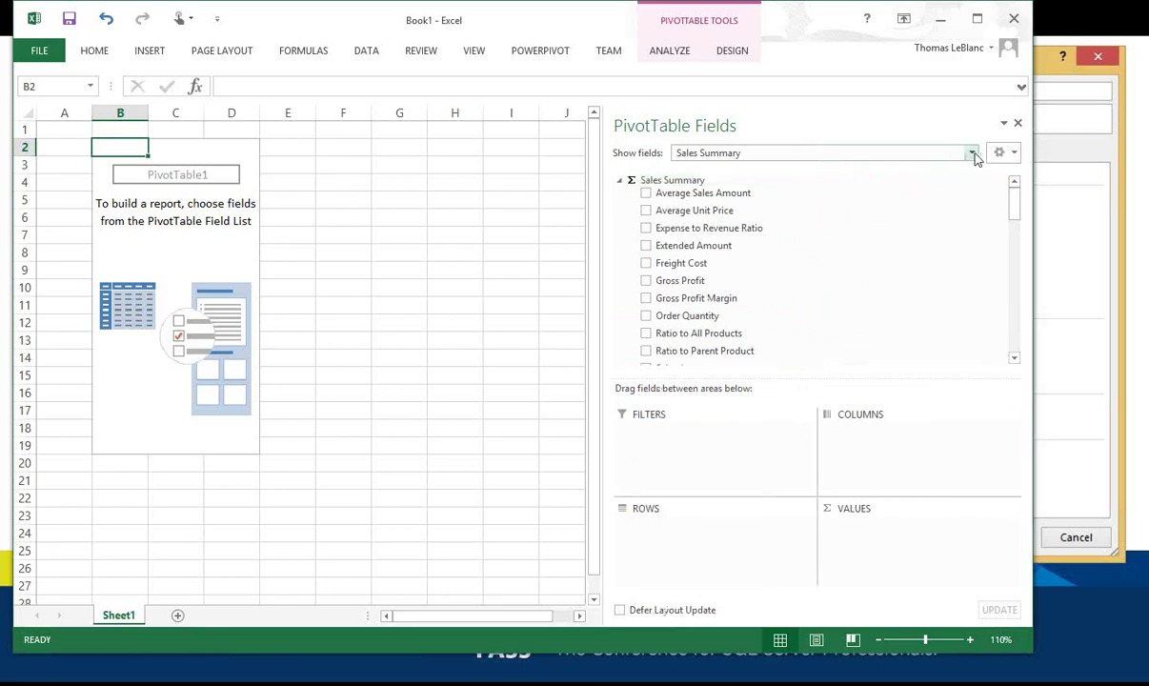
pyautogui.click(1001, 152)
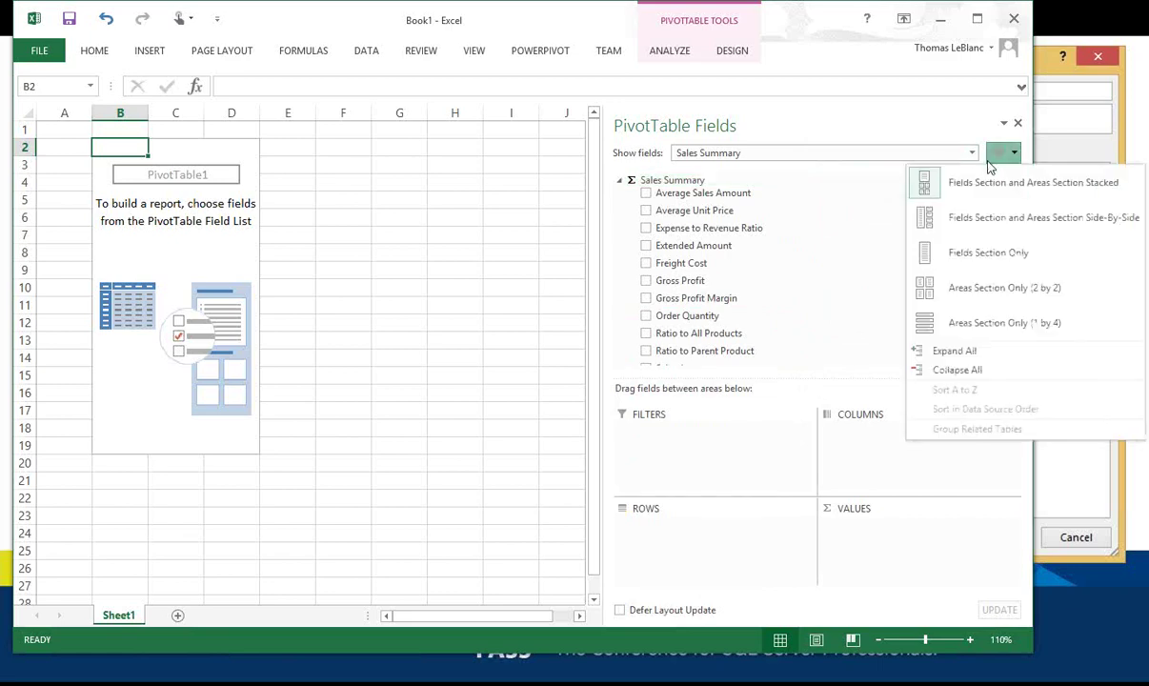
pyautogui.click(952, 231)
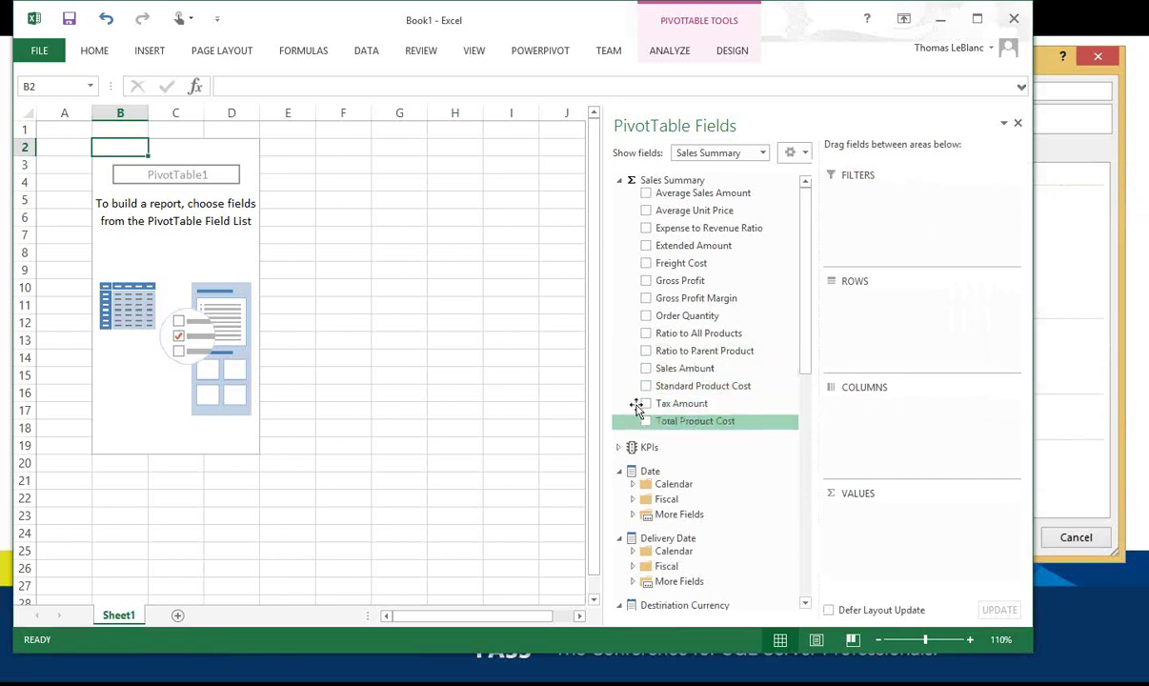
pyautogui.click(619, 181)
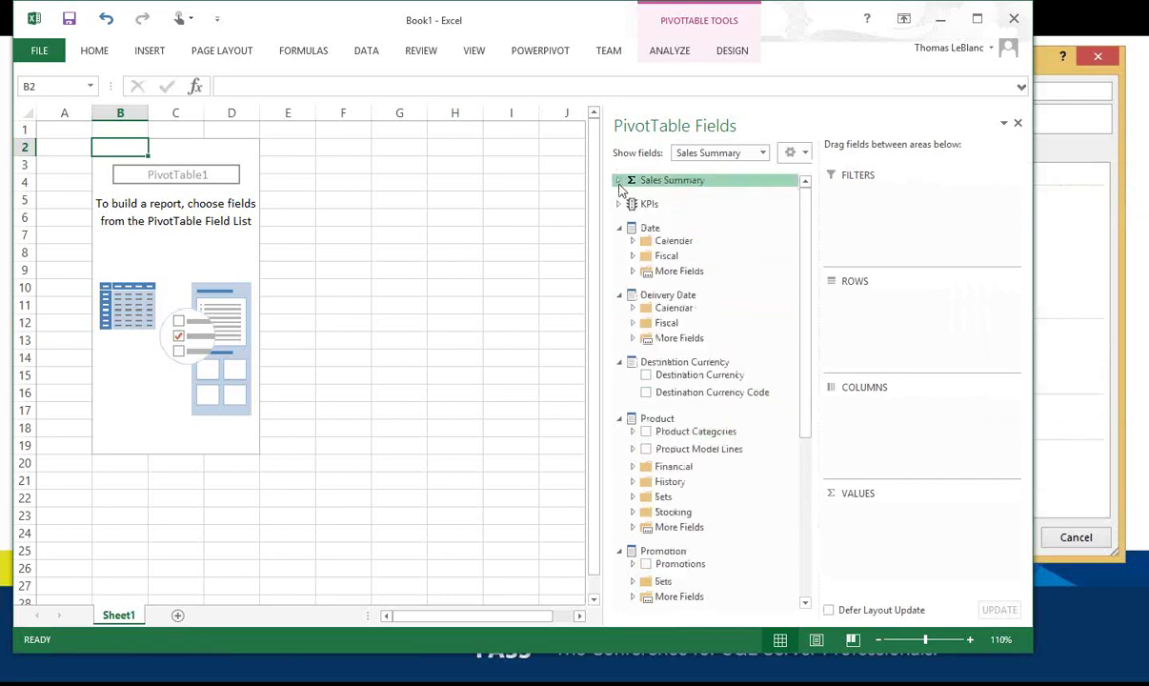
pyautogui.click(619, 229)
pyautogui.click(619, 251)
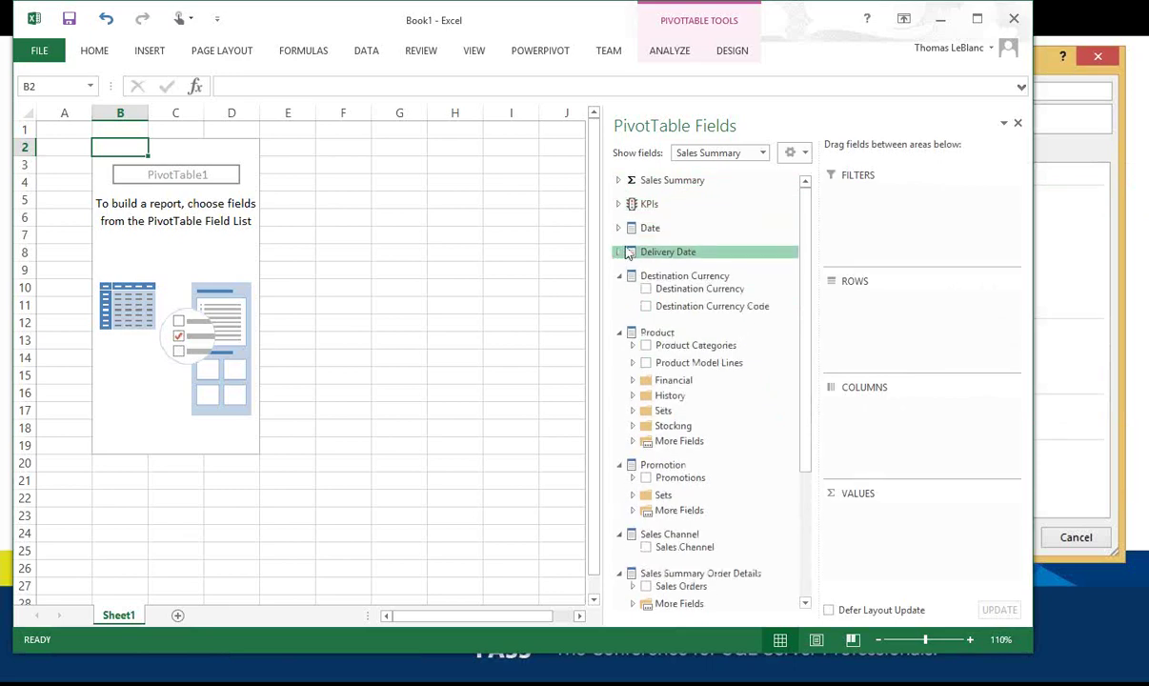
pyautogui.click(682, 183)
pyautogui.click(685, 186)
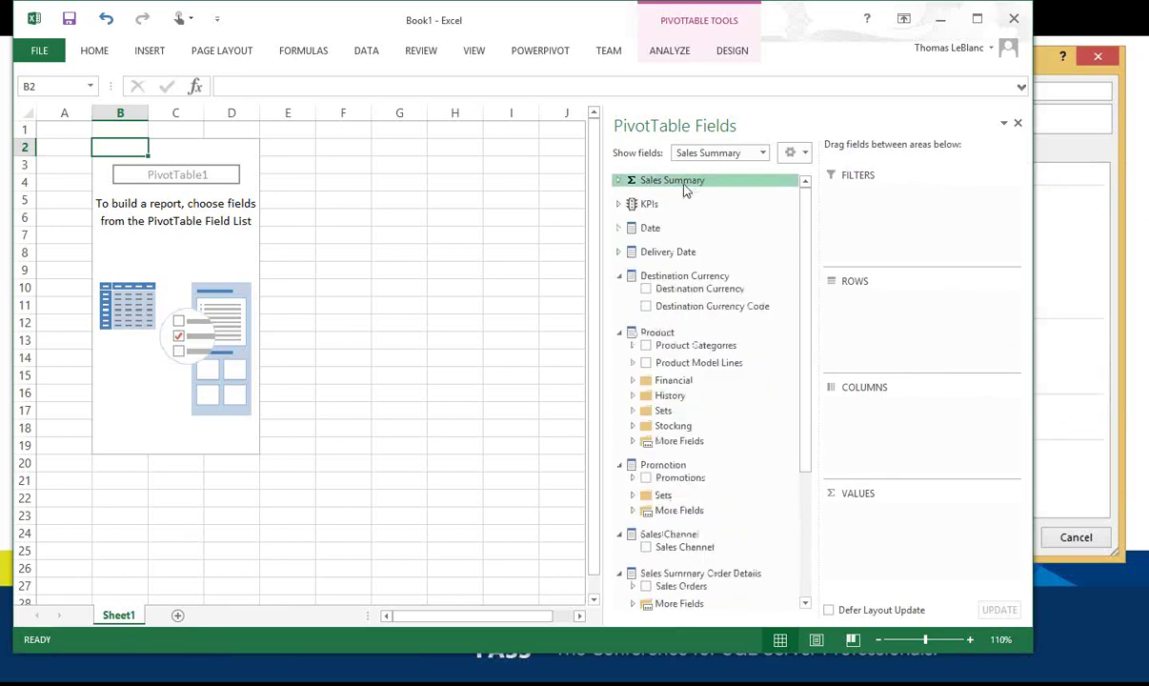
pyautogui.click(656, 209)
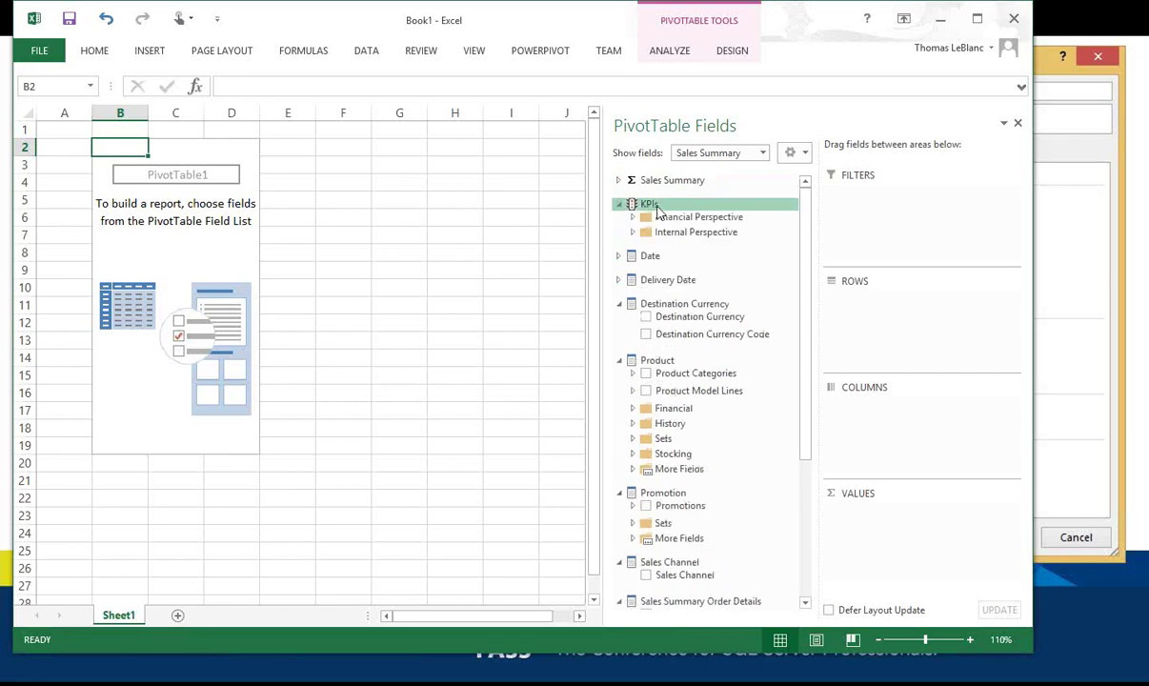
pyautogui.click(656, 209)
pyautogui.click(656, 210)
pyautogui.click(656, 209)
pyautogui.click(655, 230)
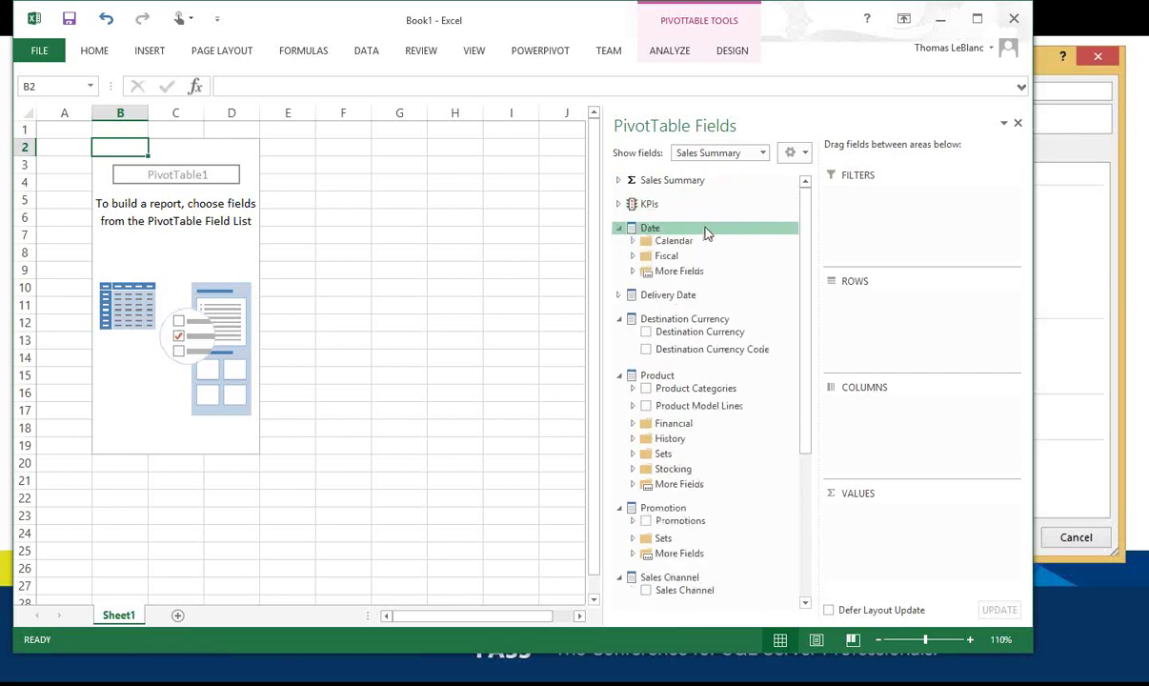
pyautogui.press('Up')
pyautogui.press('Up')
pyautogui.press('Right')
pyautogui.press('Right')
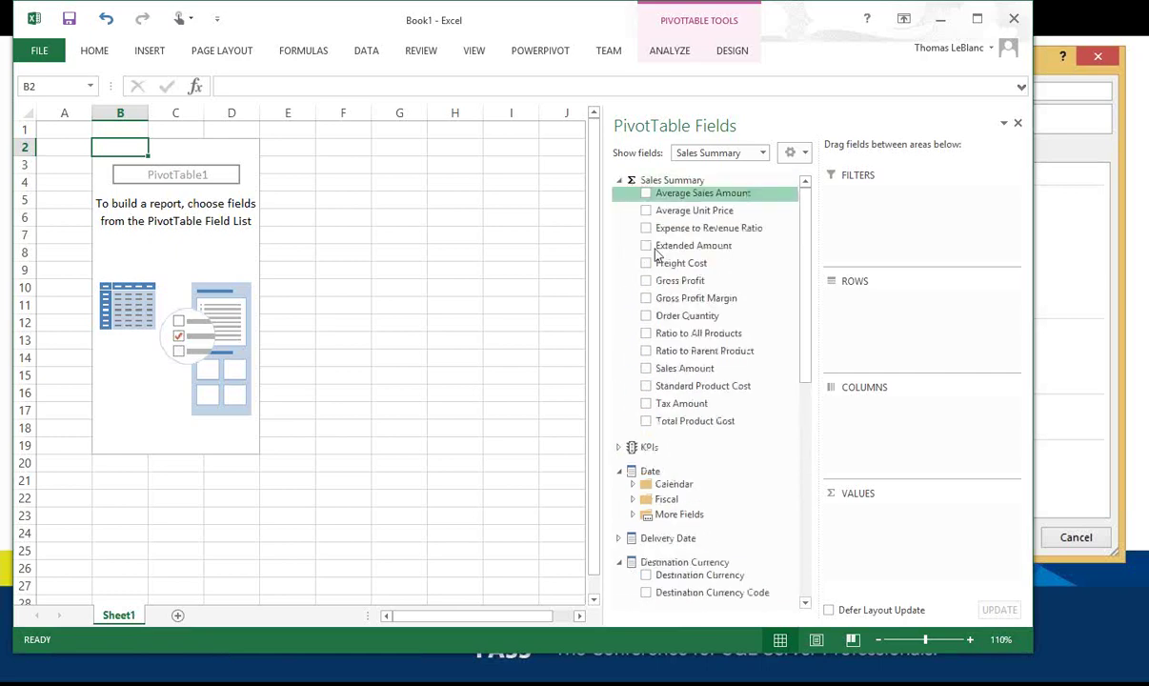
pyautogui.click(646, 370)
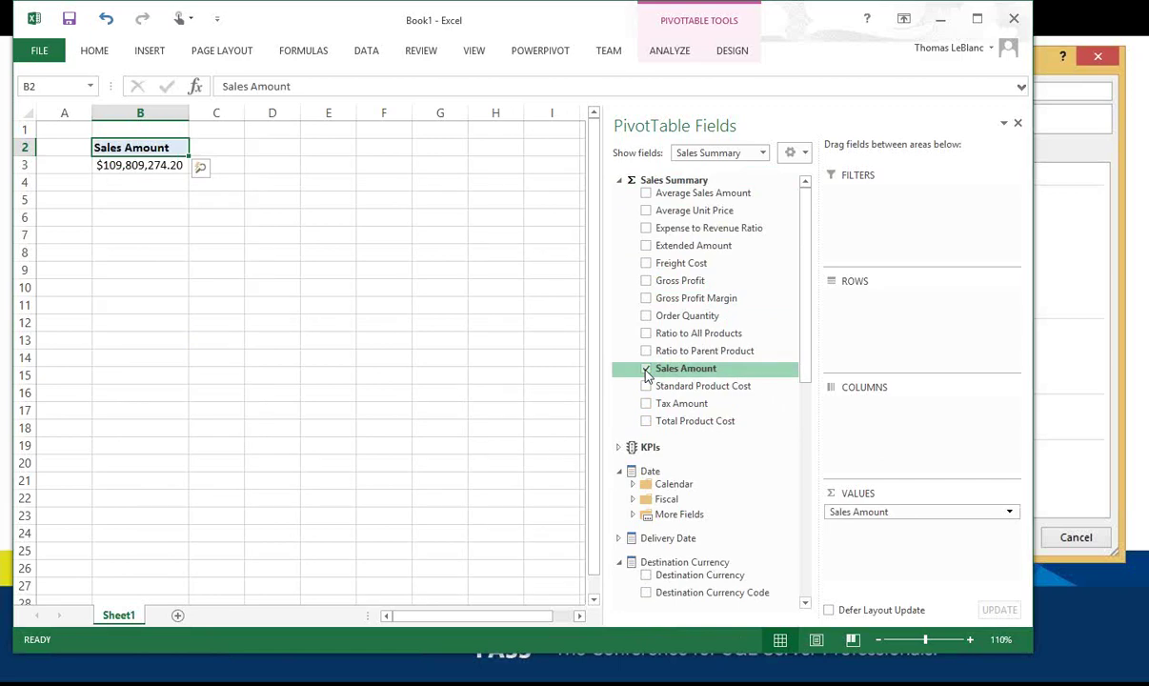
# Put Date.Calendar years on rows and Product Categories on columns, widening the window to show Grand Total.
pyautogui.click(631, 484)
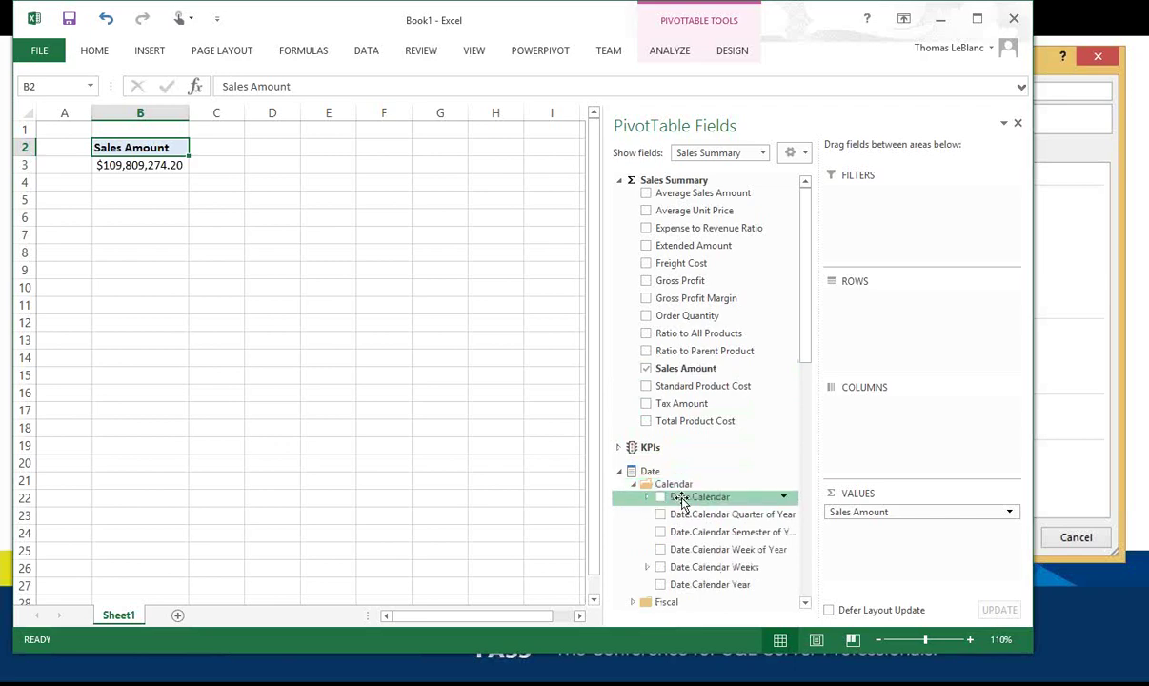
pyautogui.moveTo(681, 503); pyautogui.dragTo(886, 369)
pyautogui.click(808, 530)
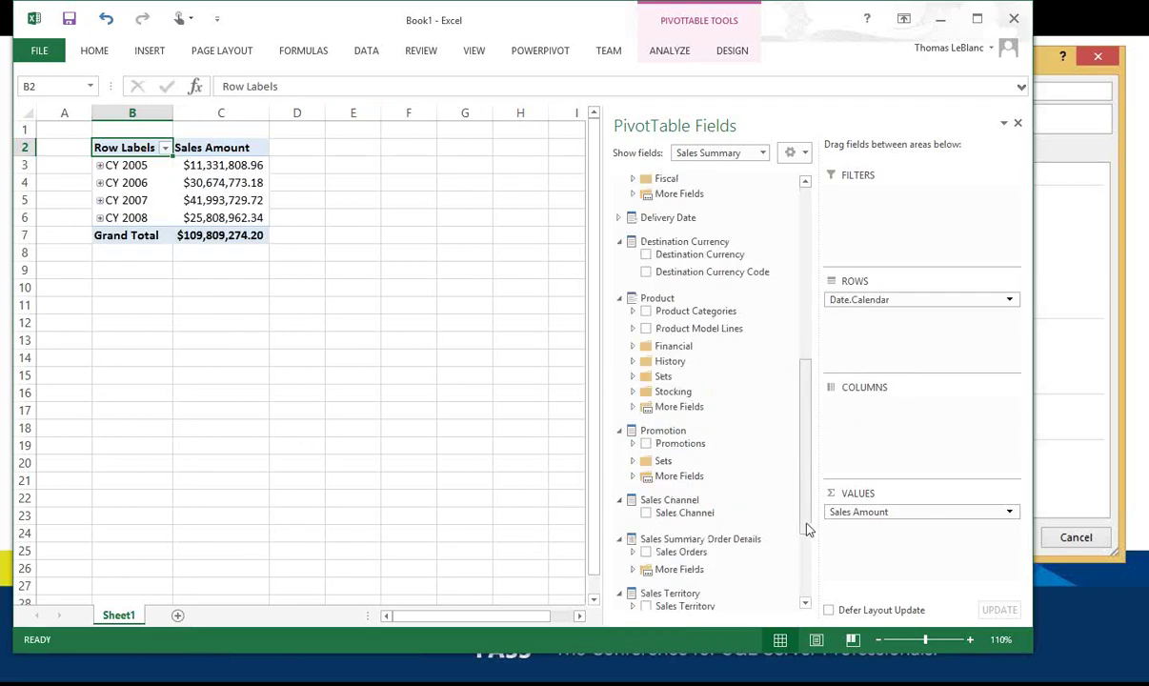
pyautogui.moveTo(708, 311); pyautogui.dragTo(880, 408)
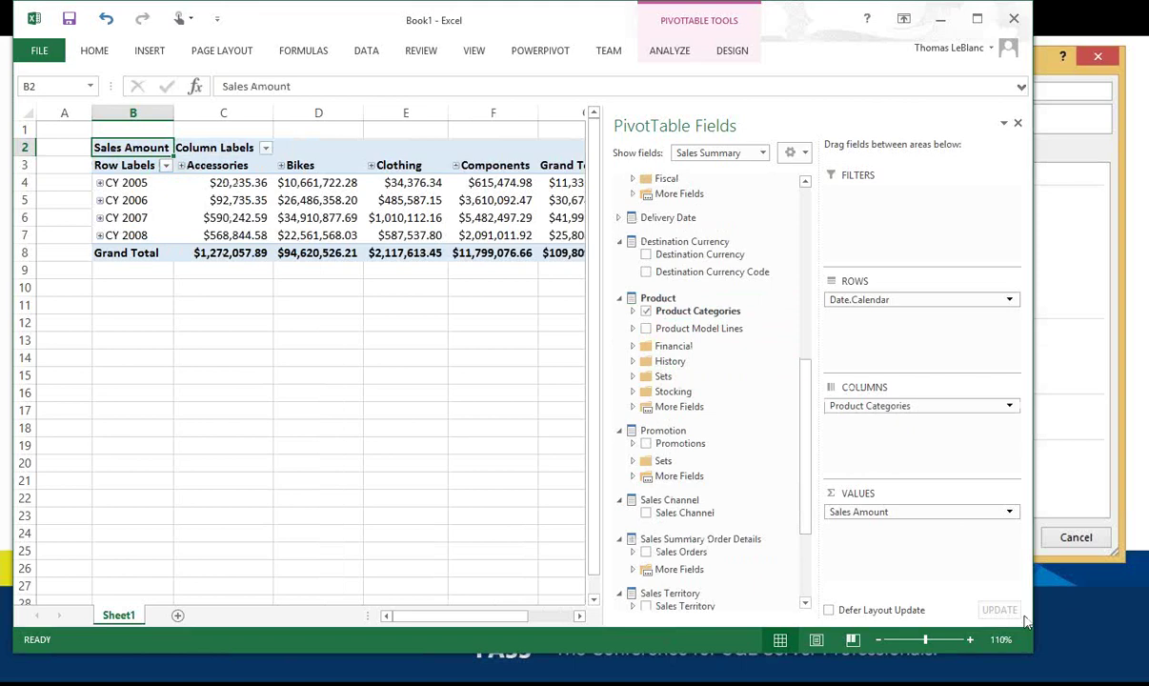
pyautogui.moveTo(1027, 647); pyautogui.dragTo(1138, 653)
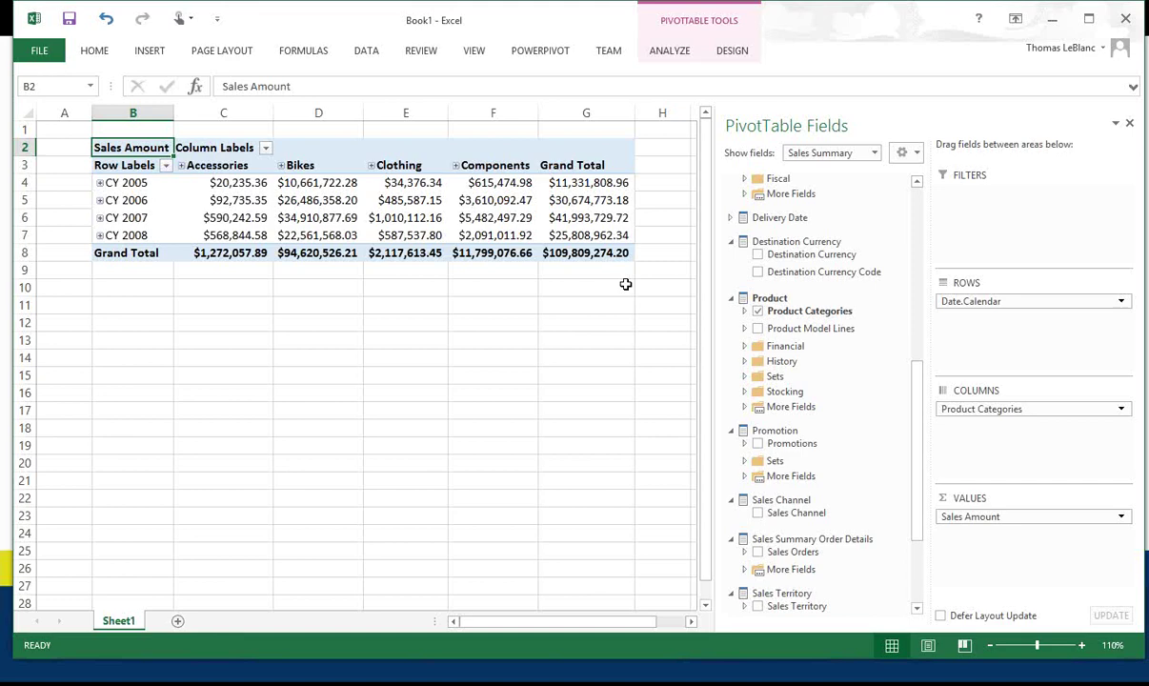
pyautogui.click(512, 214)
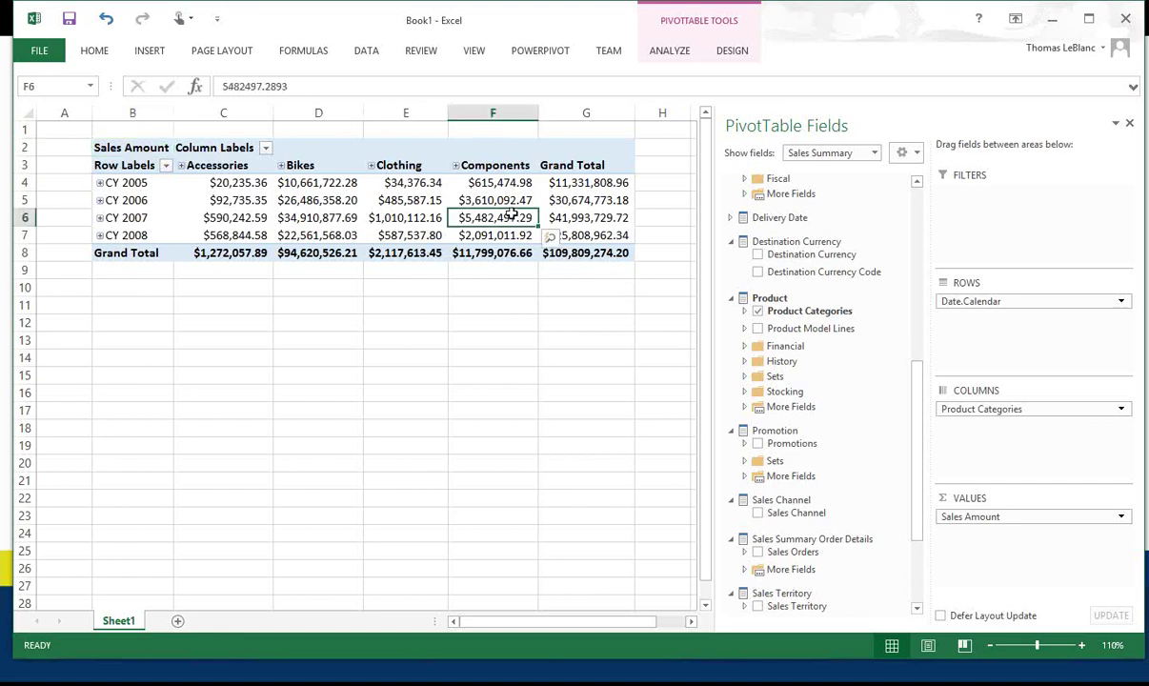
# Pin the PivotTable Tools Analyze ribbon so its commands stay permanently visible.
pyautogui.click(676, 29)
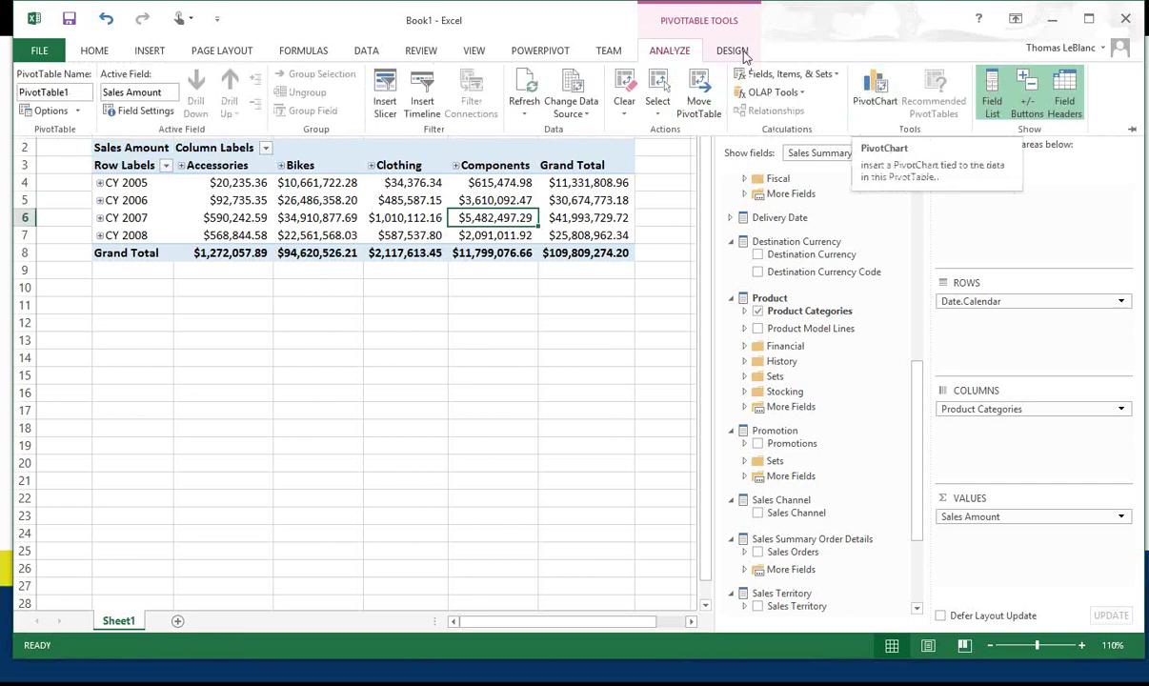
pyautogui.click(672, 52)
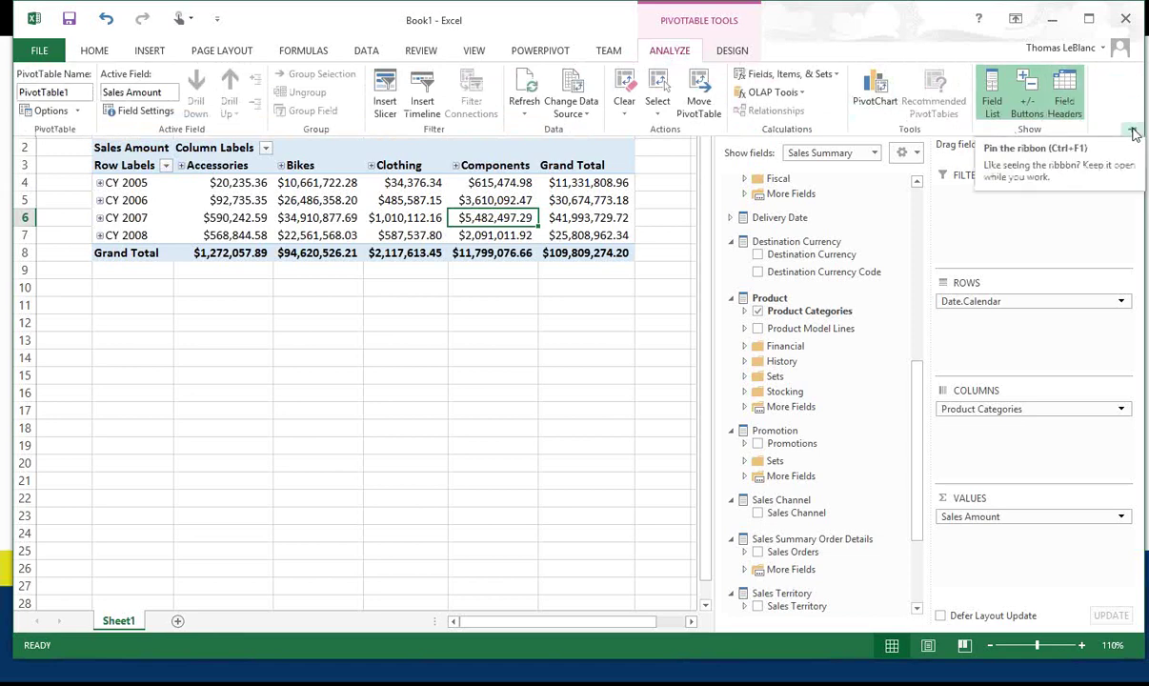
pyautogui.click(1134, 134)
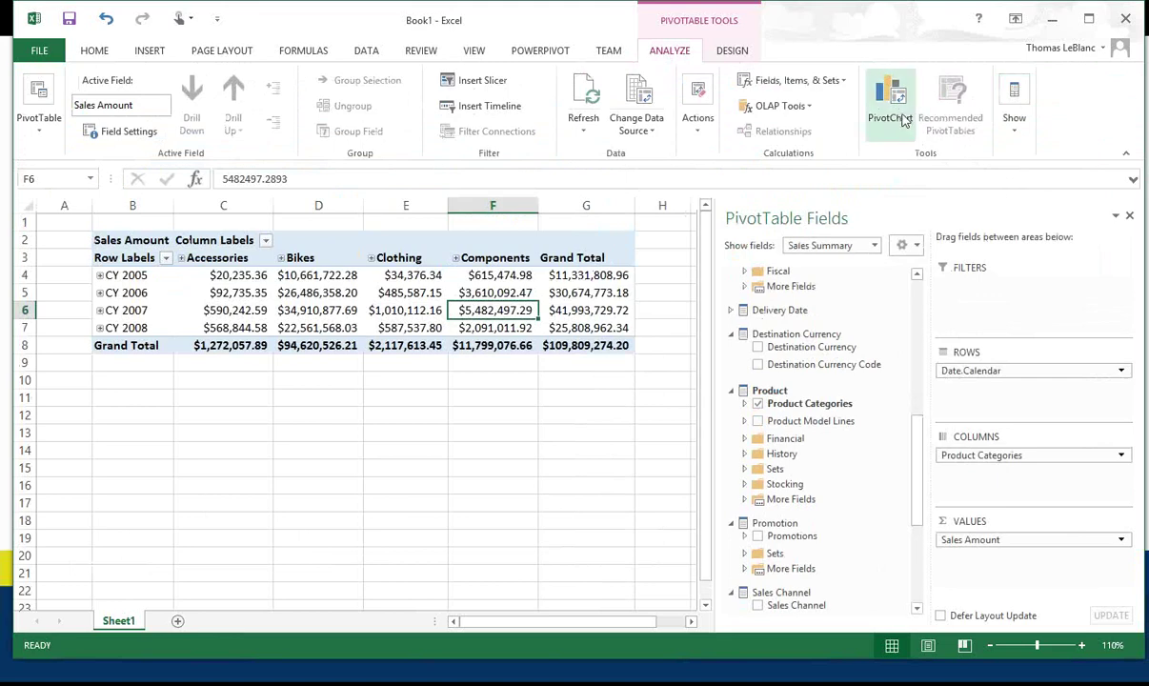
# Turn Field List, +/- Buttons and Field Headers off, then back on.
pyautogui.click(1017, 135)
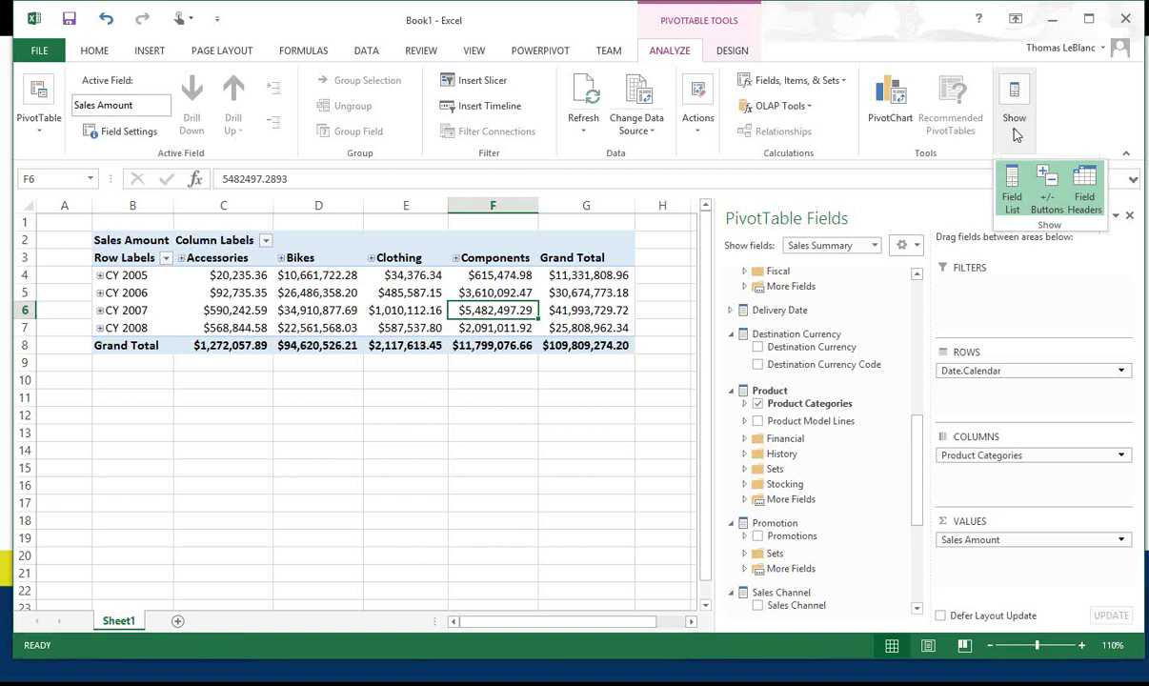
pyautogui.click(1018, 183)
pyautogui.click(1015, 133)
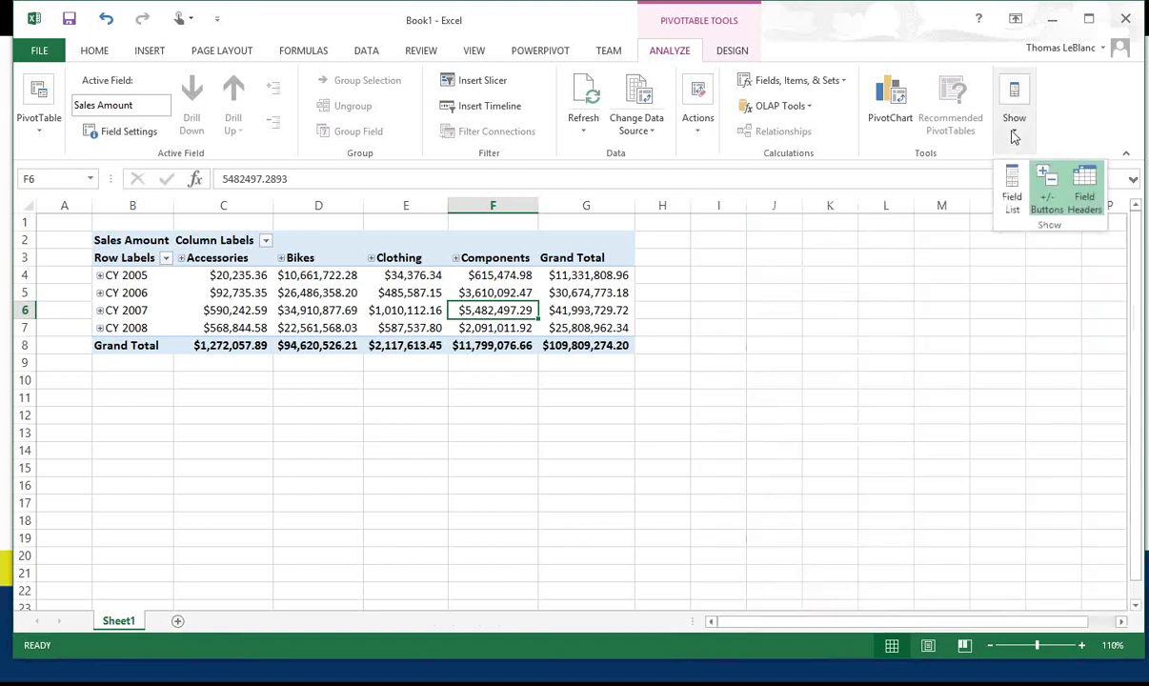
pyautogui.click(1047, 189)
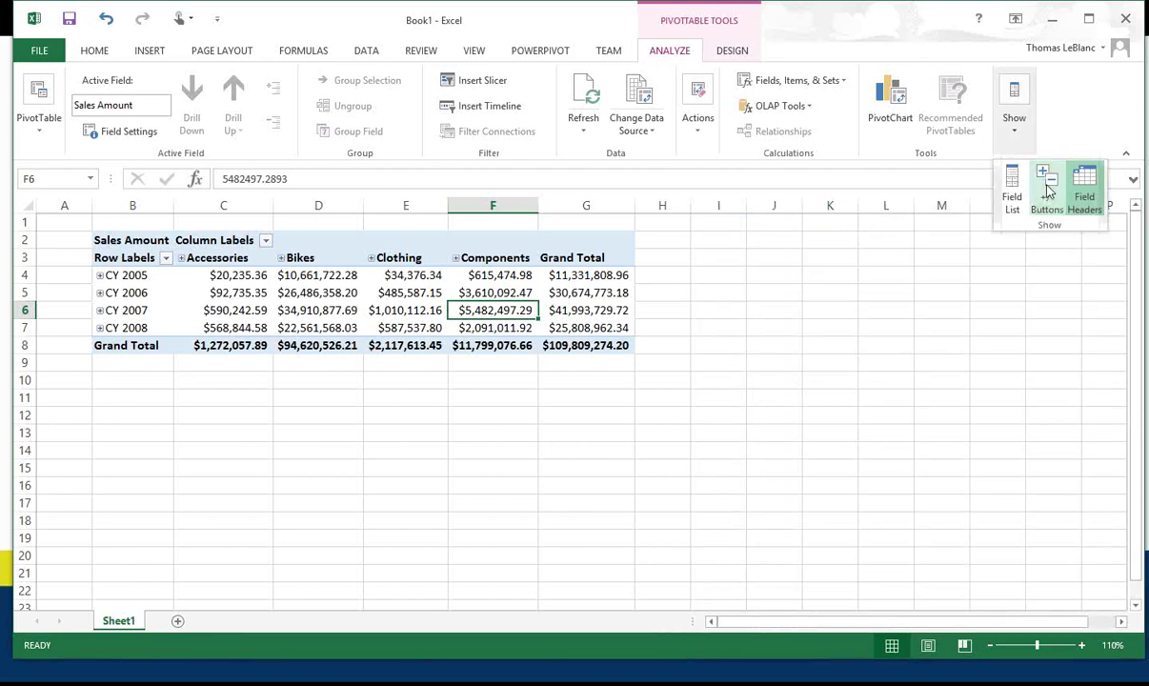
pyautogui.click(1018, 136)
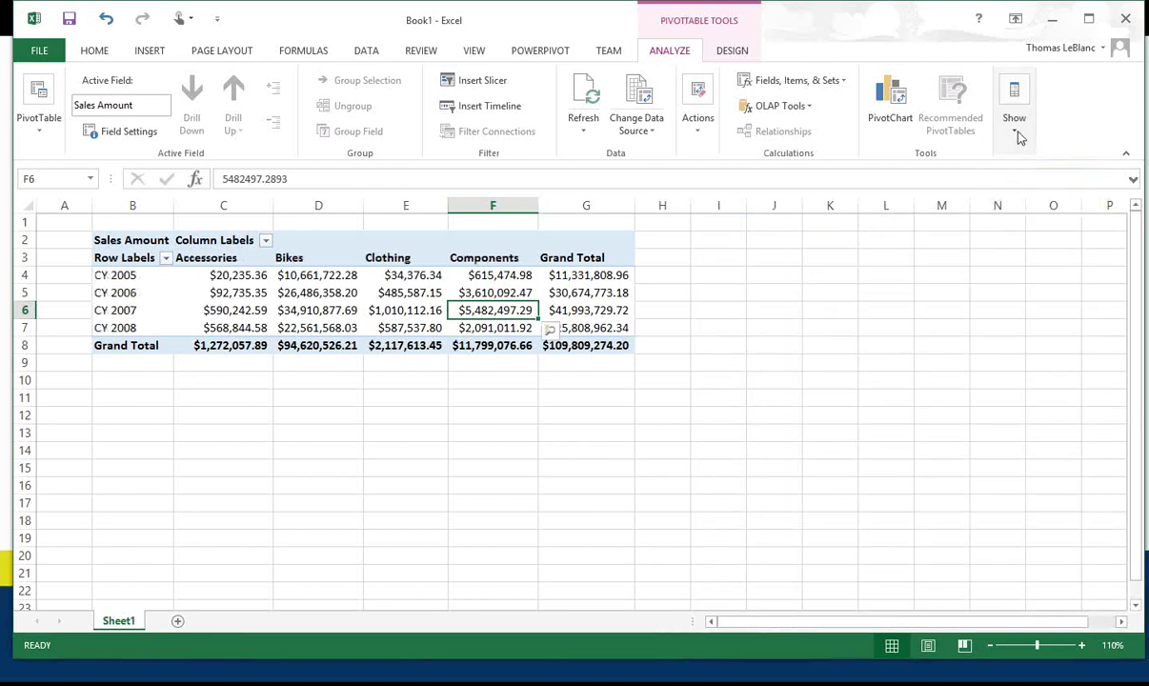
pyautogui.click(1016, 133)
pyautogui.click(1086, 197)
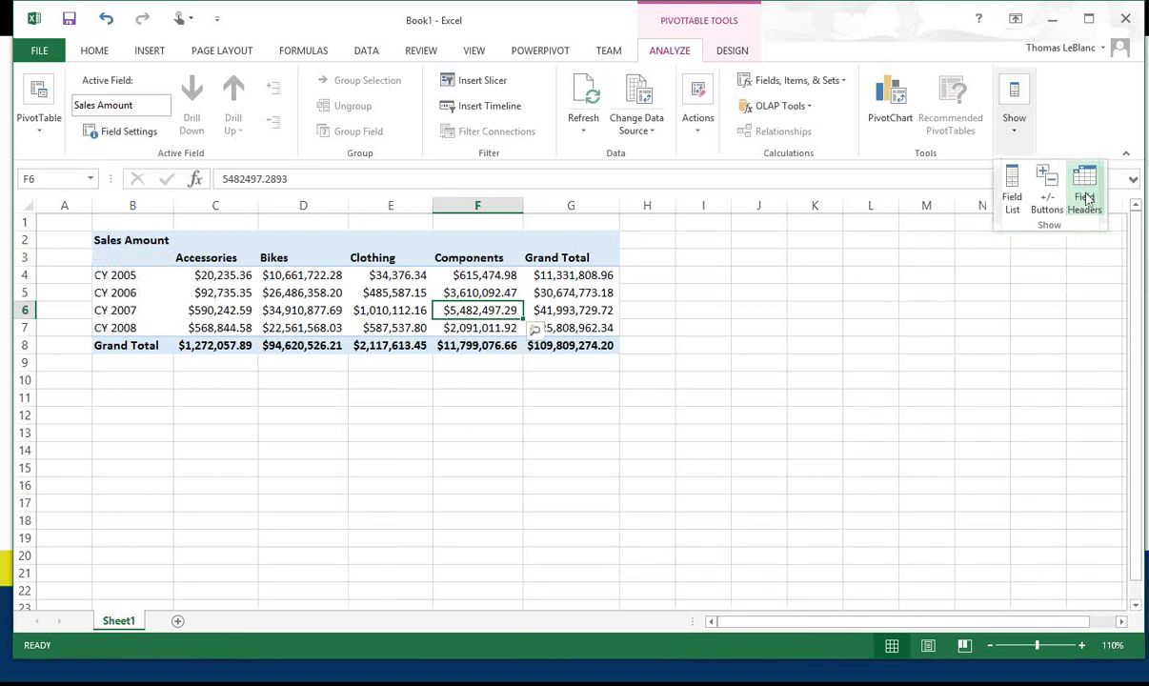
pyautogui.click(1086, 197)
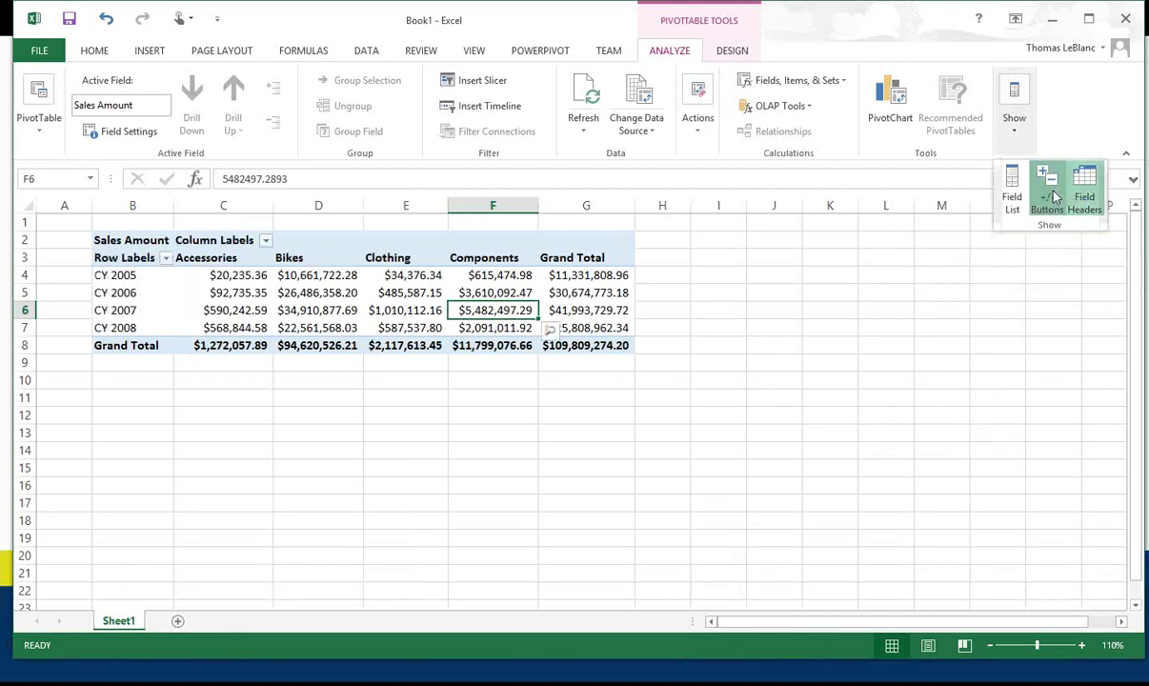
pyautogui.click(1052, 197)
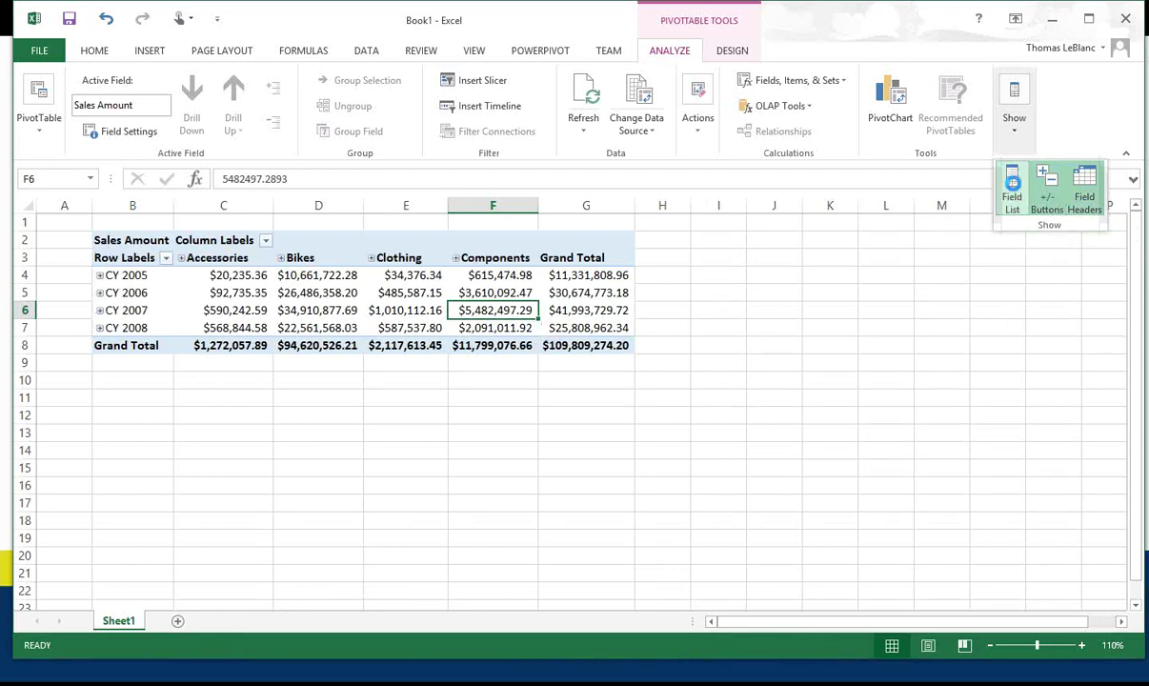
pyautogui.click(1012, 196)
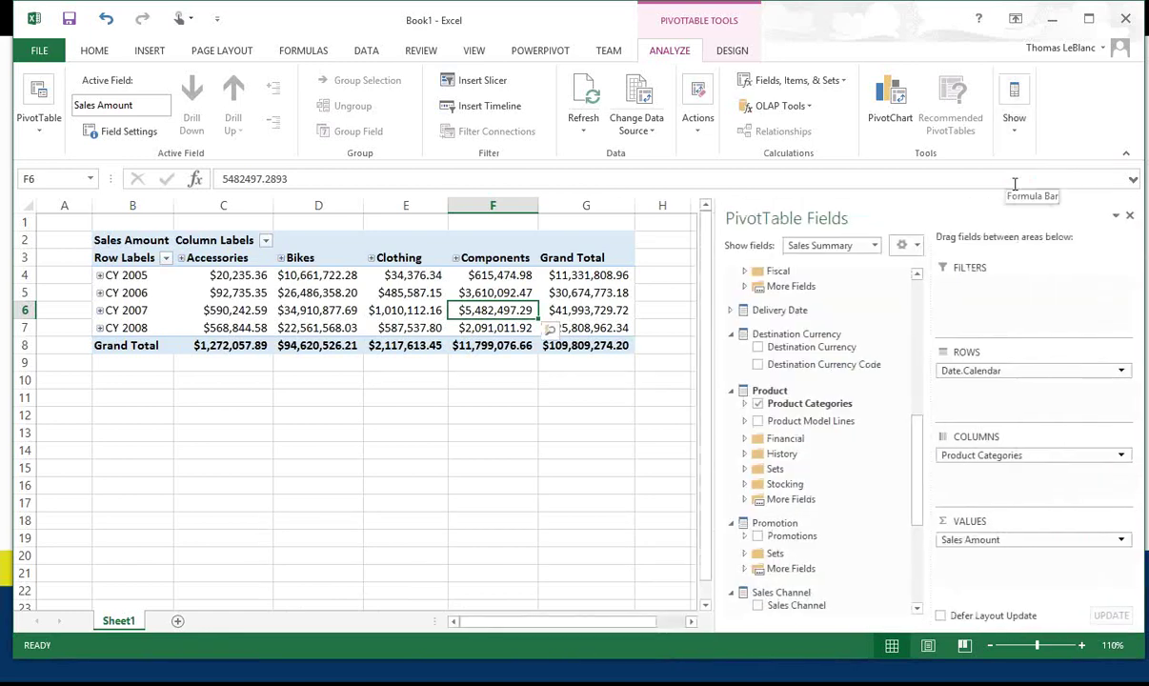
pyautogui.click(885, 102)
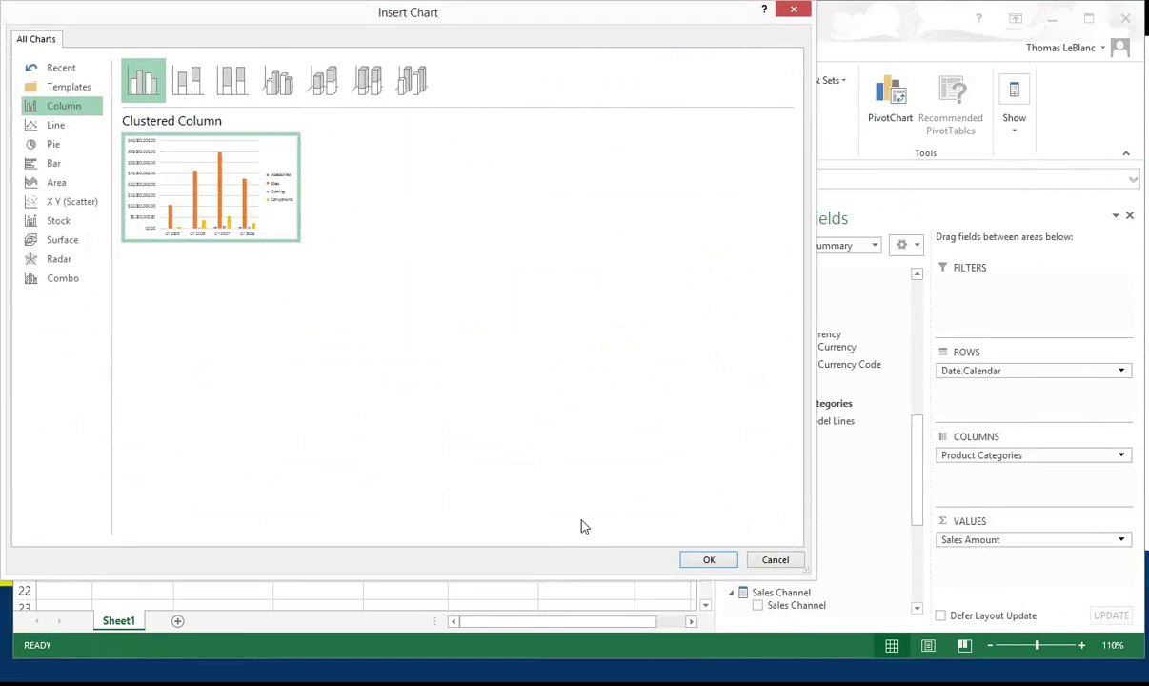
pyautogui.click(706, 561)
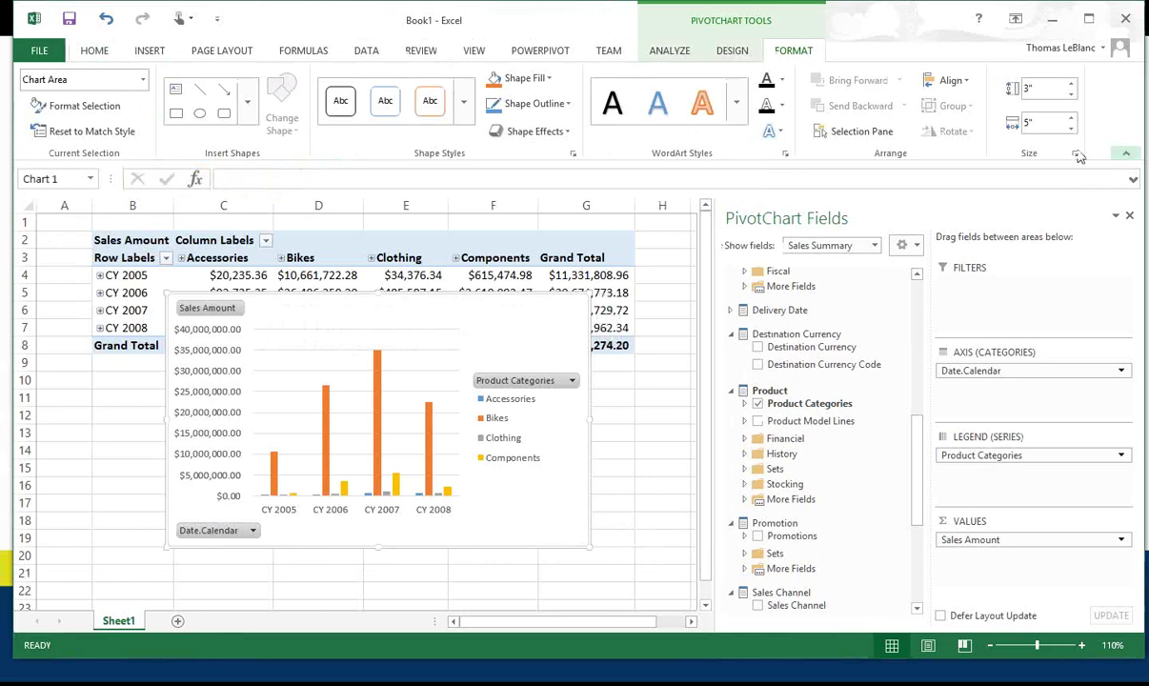
pyautogui.click(1126, 154)
pyautogui.moveTo(488, 221); pyautogui.dragTo(435, 297)
pyautogui.moveTo(517, 535); pyautogui.dragTo(658, 546)
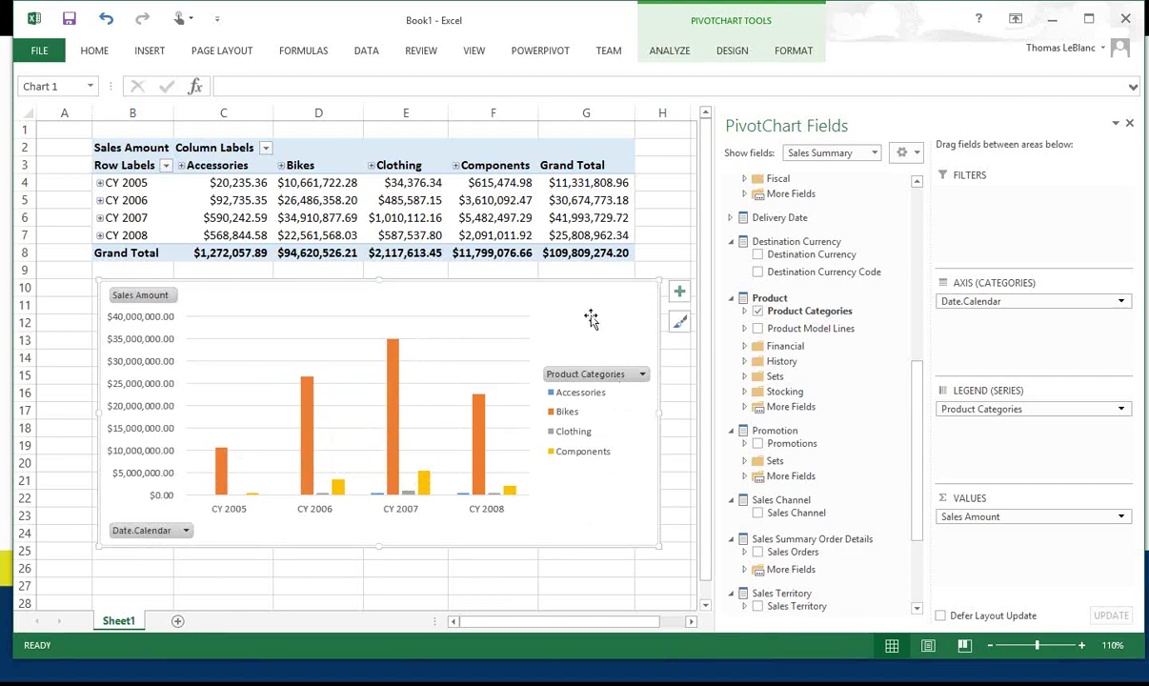
pyautogui.press('Delete')
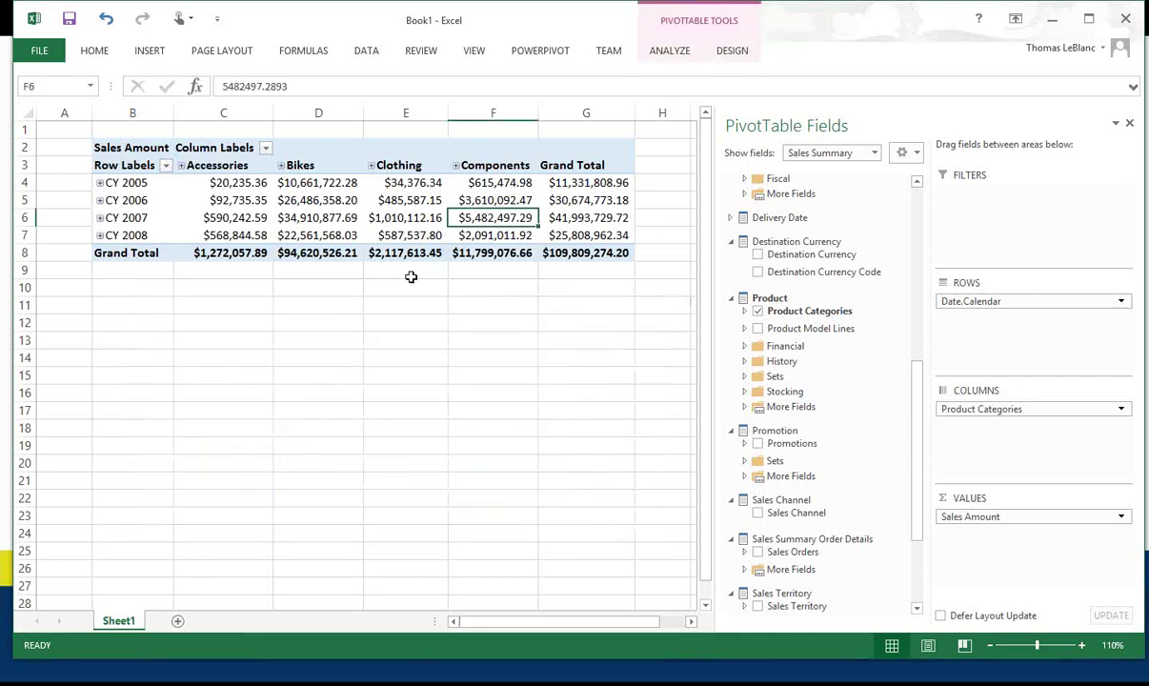
# Drill CY 2008 down through H1, Q1 and January 2008, then collapse it back to one row.
pyautogui.click(99, 236)
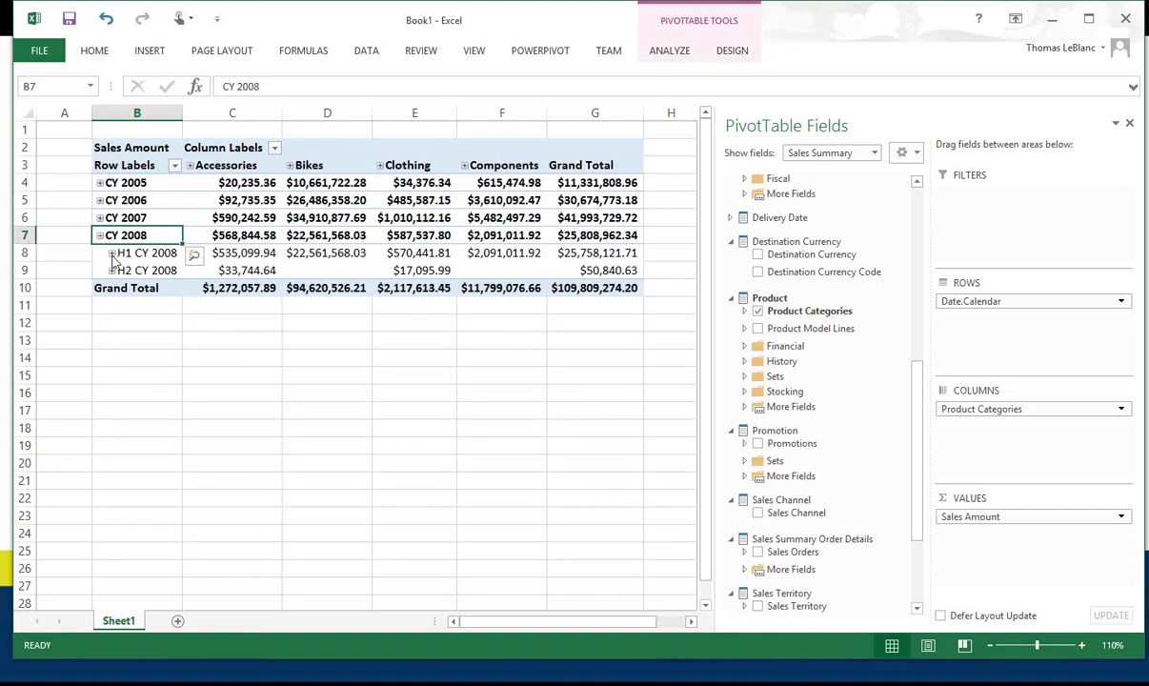
pyautogui.click(111, 252)
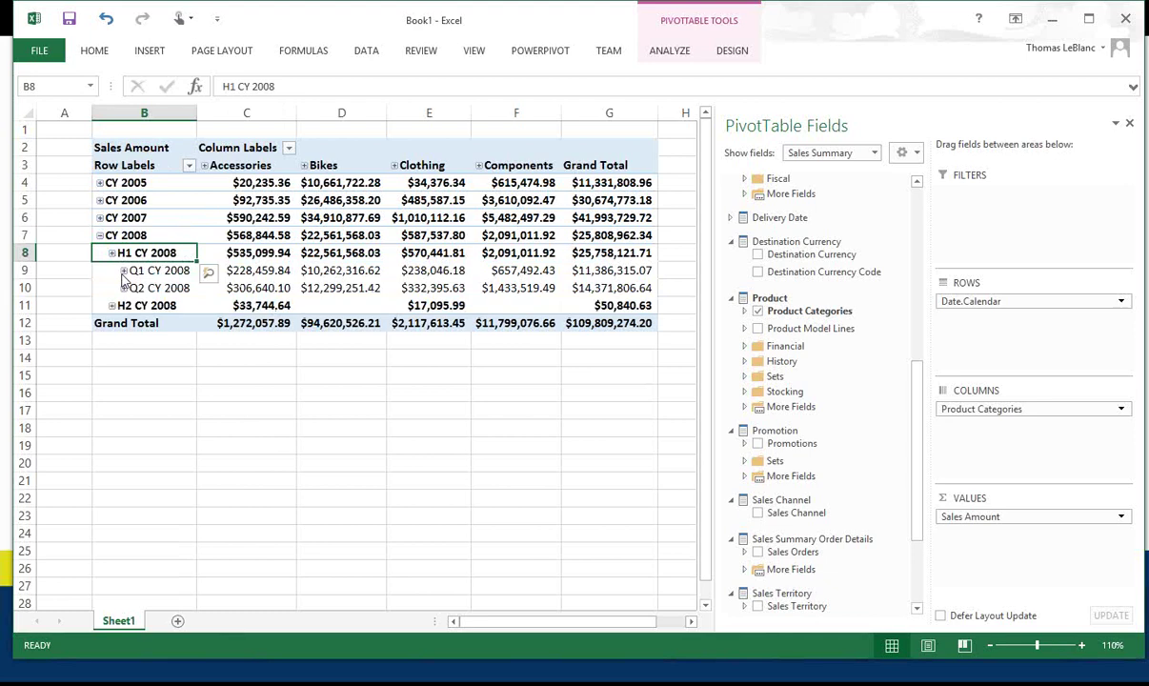
pyautogui.click(123, 270)
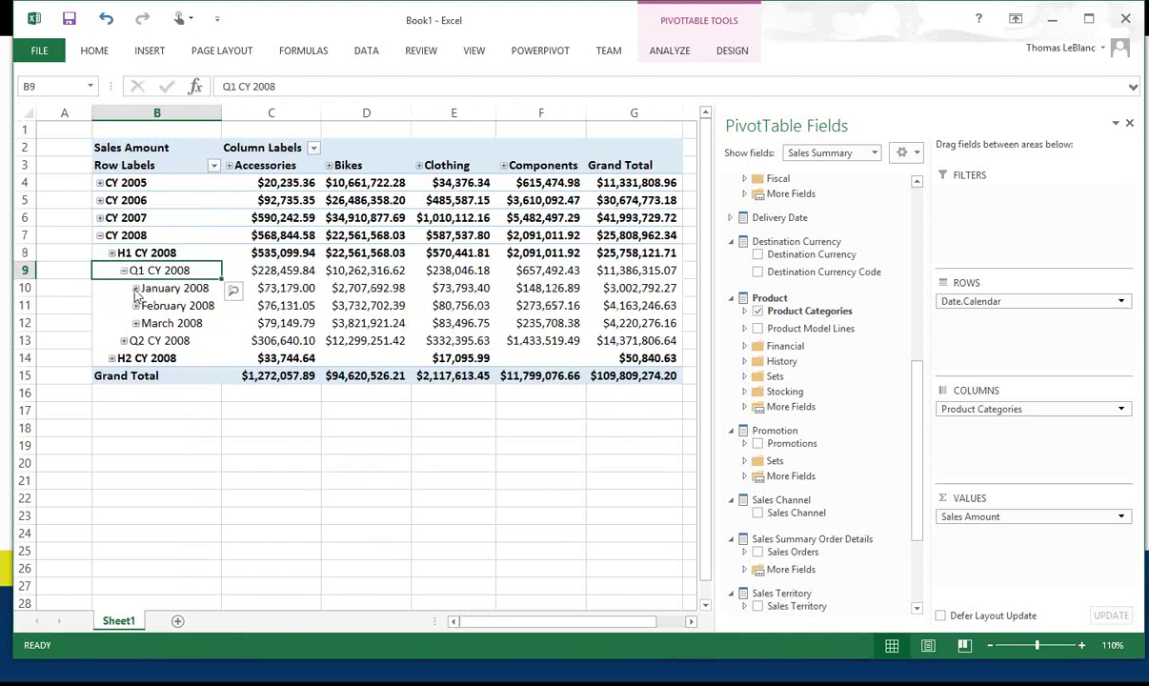
pyautogui.click(135, 289)
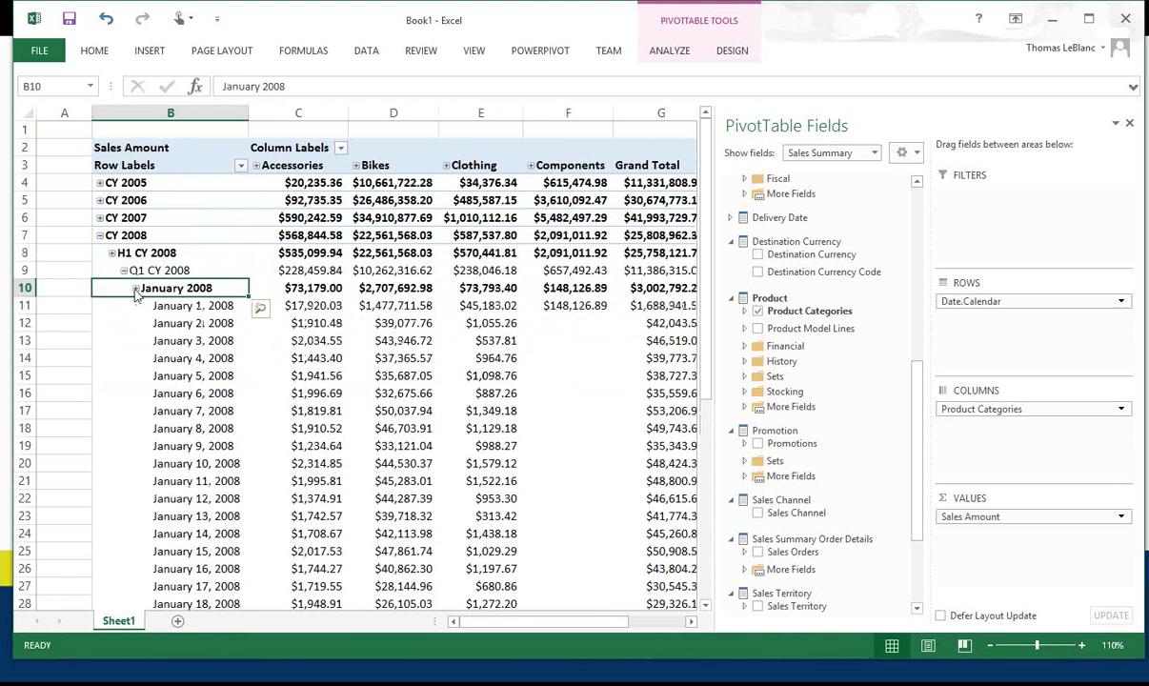
pyautogui.click(136, 288)
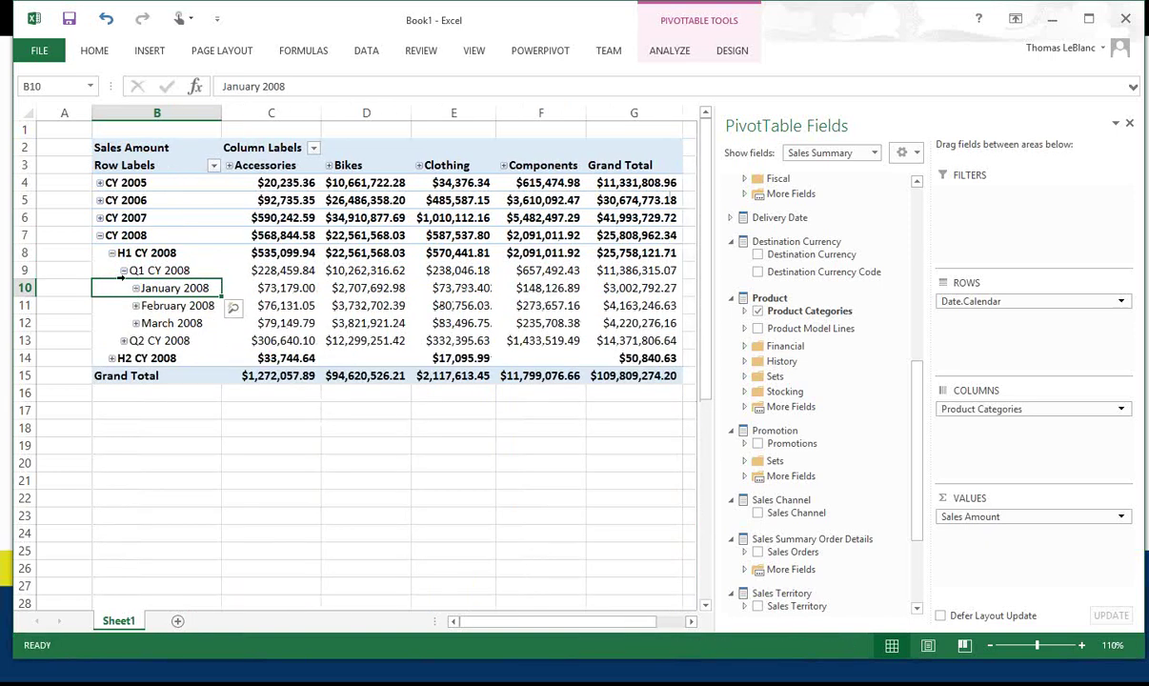
pyautogui.click(131, 272)
pyautogui.click(124, 271)
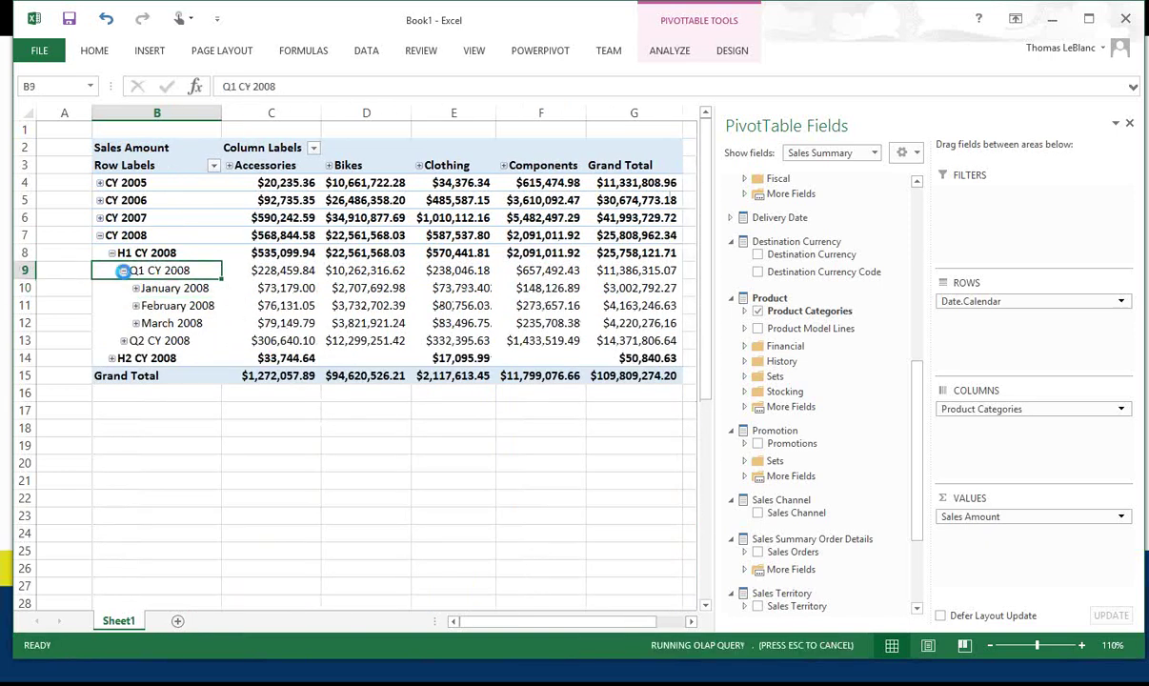
pyautogui.click(111, 253)
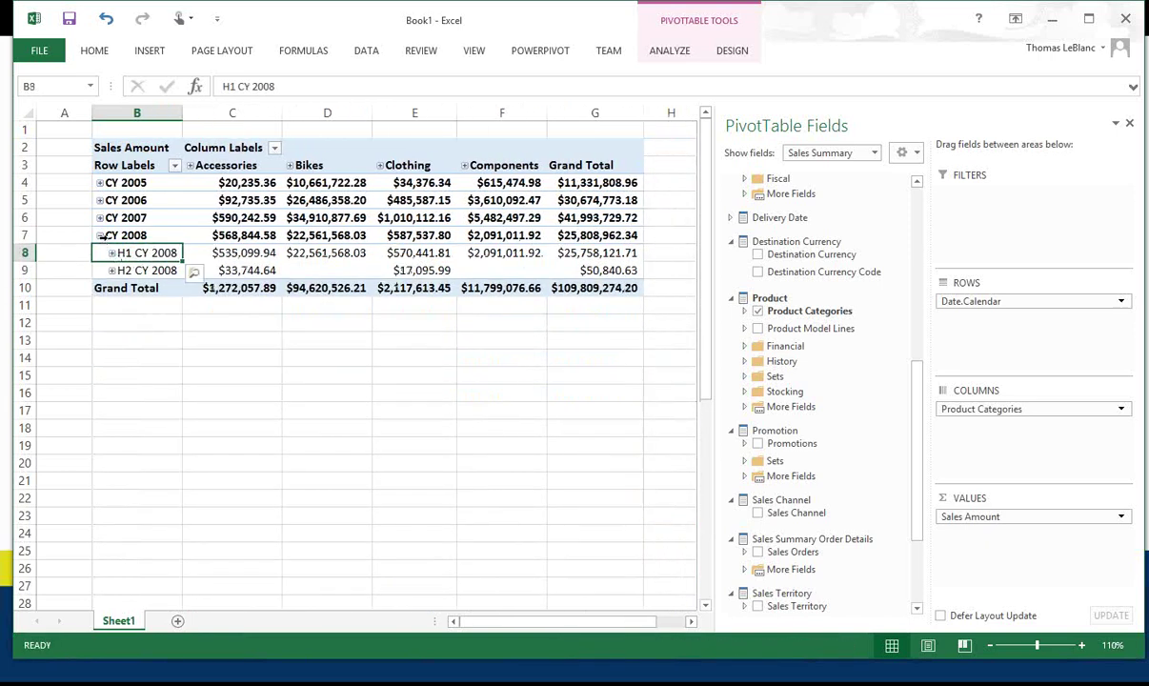
pyautogui.click(99, 235)
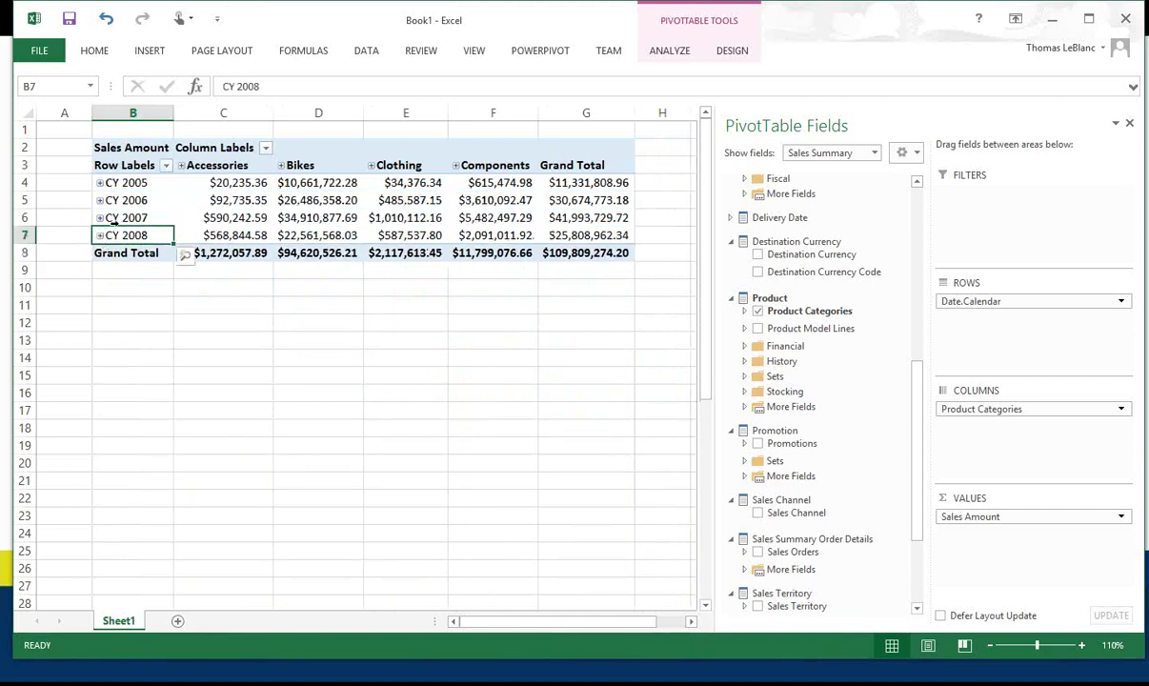
# Expand Accessories and Bike Racks into subcategories and products, then collapse both again.
pyautogui.click(182, 168)
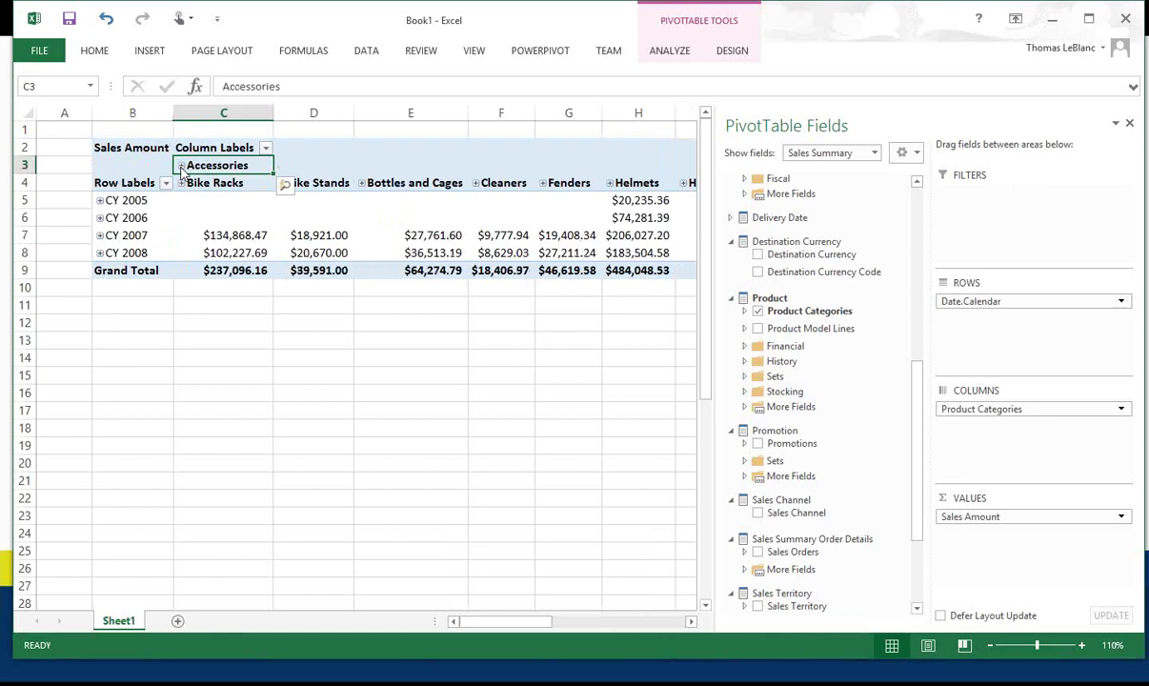
pyautogui.click(181, 183)
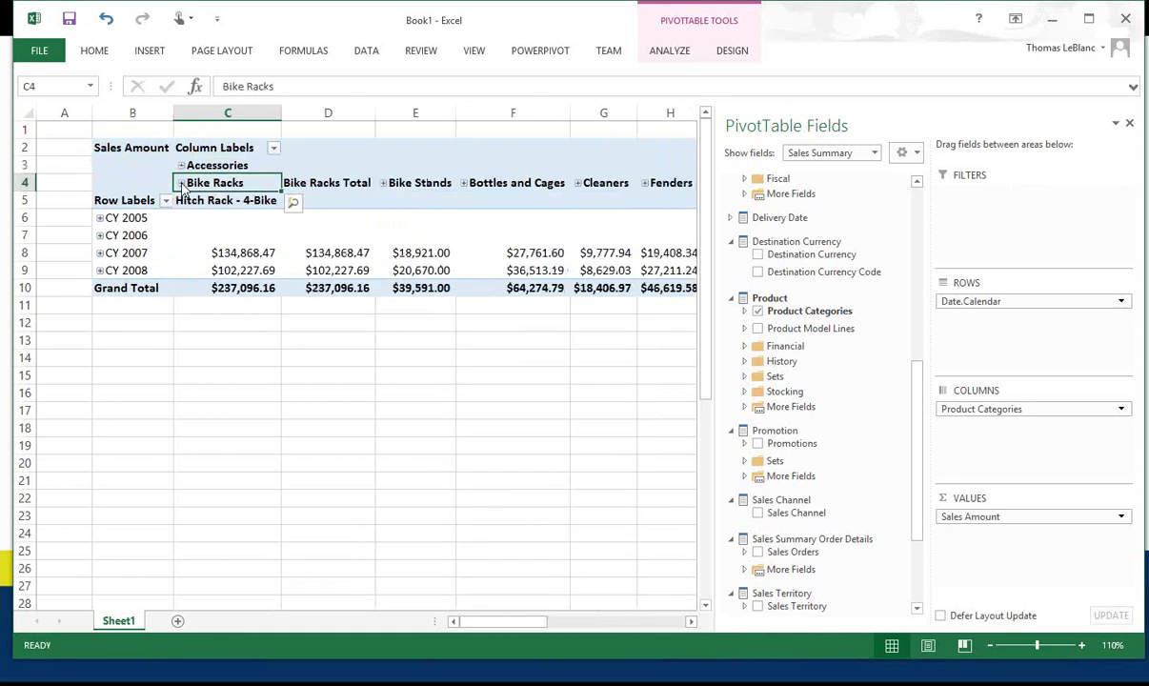
pyautogui.click(181, 184)
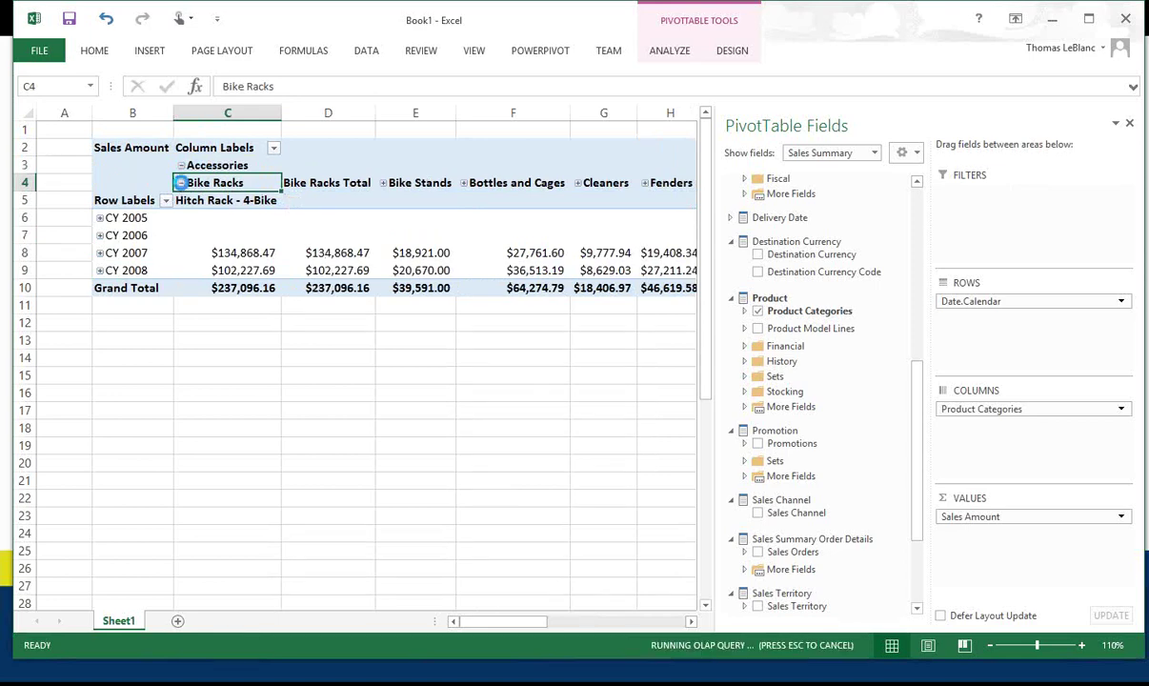
pyautogui.click(181, 167)
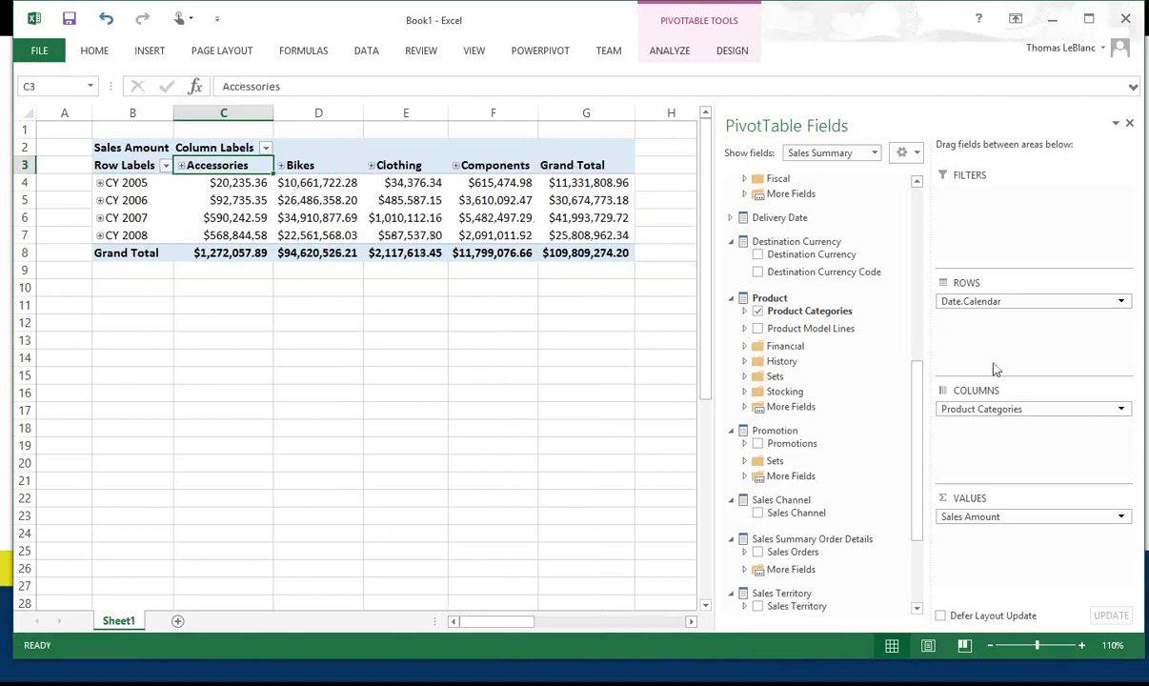
# Replace the Product Categories hierarchy in Columns with only the standalone Category field.
pyautogui.moveTo(1001, 412); pyautogui.dragTo(849, 394)
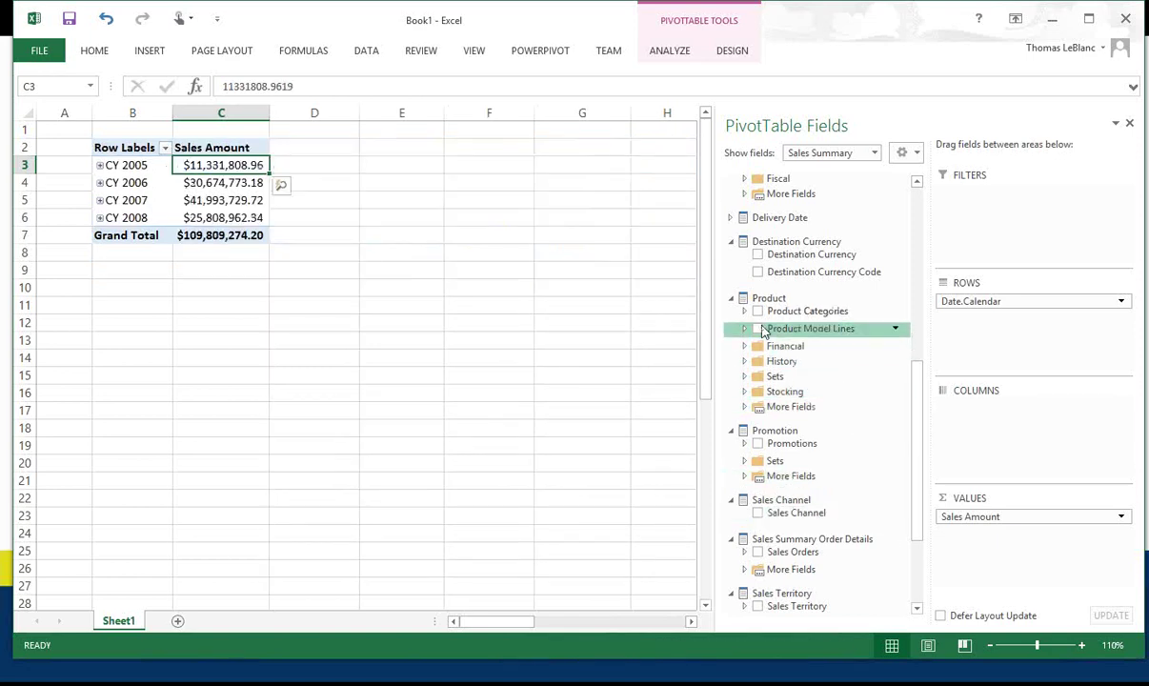
pyautogui.click(744, 408)
pyautogui.moveTo(787, 423); pyautogui.dragTo(953, 437)
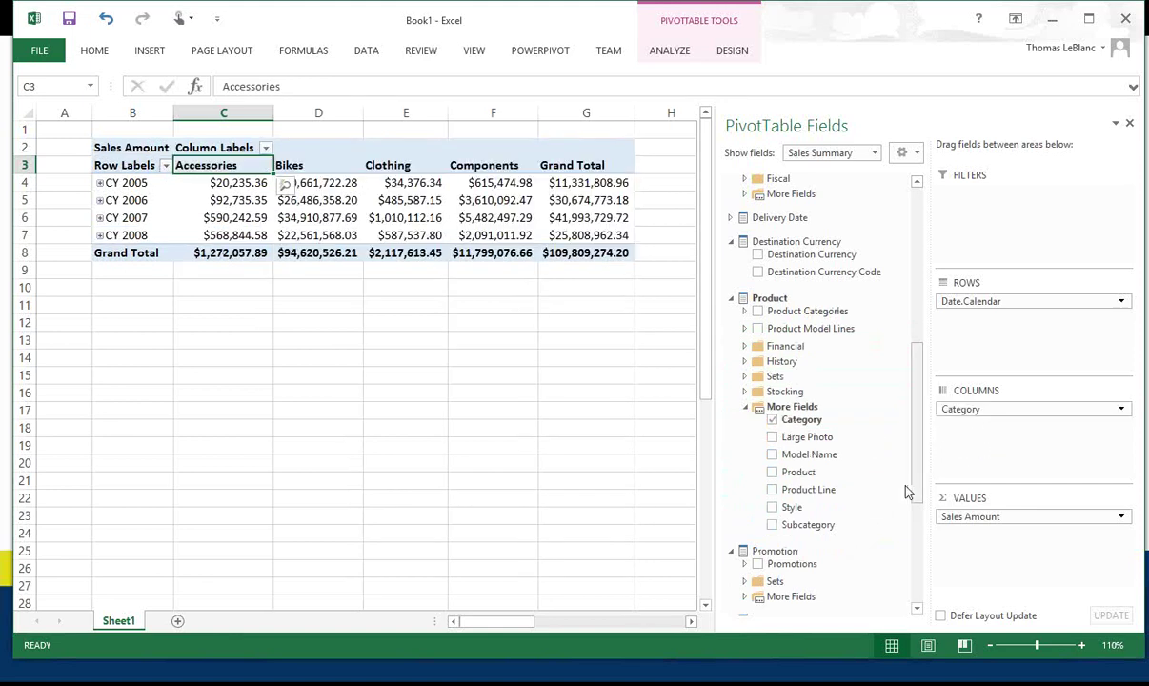
pyautogui.moveTo(817, 529); pyautogui.dragTo(993, 413)
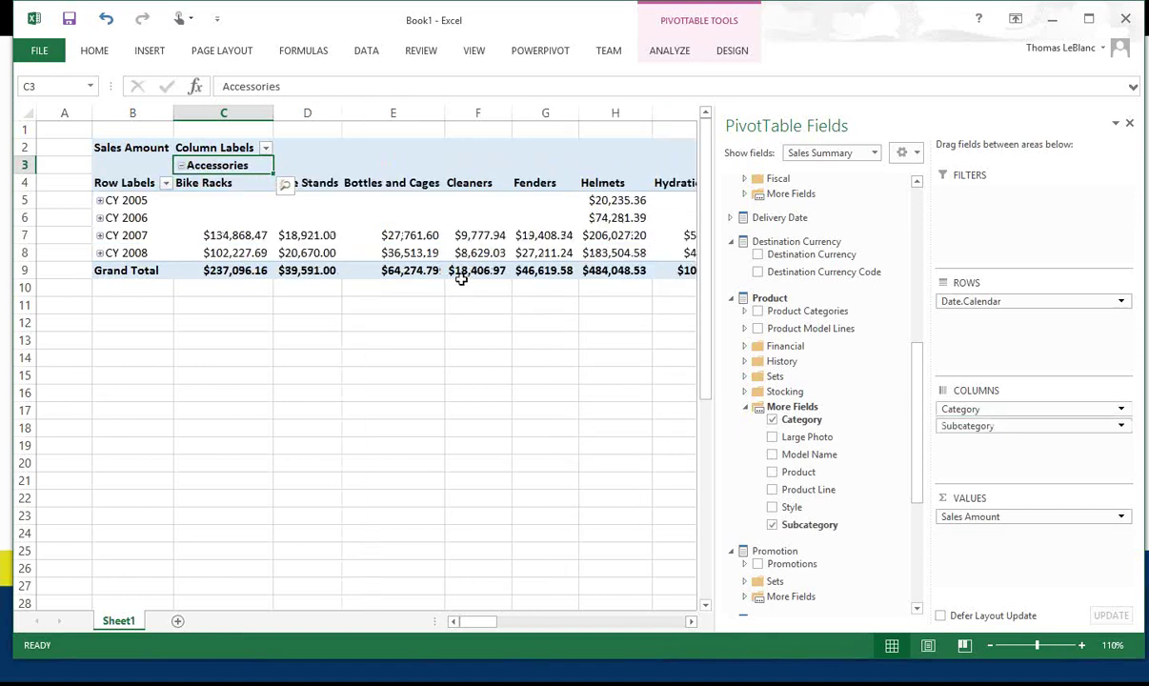
pyautogui.click(180, 165)
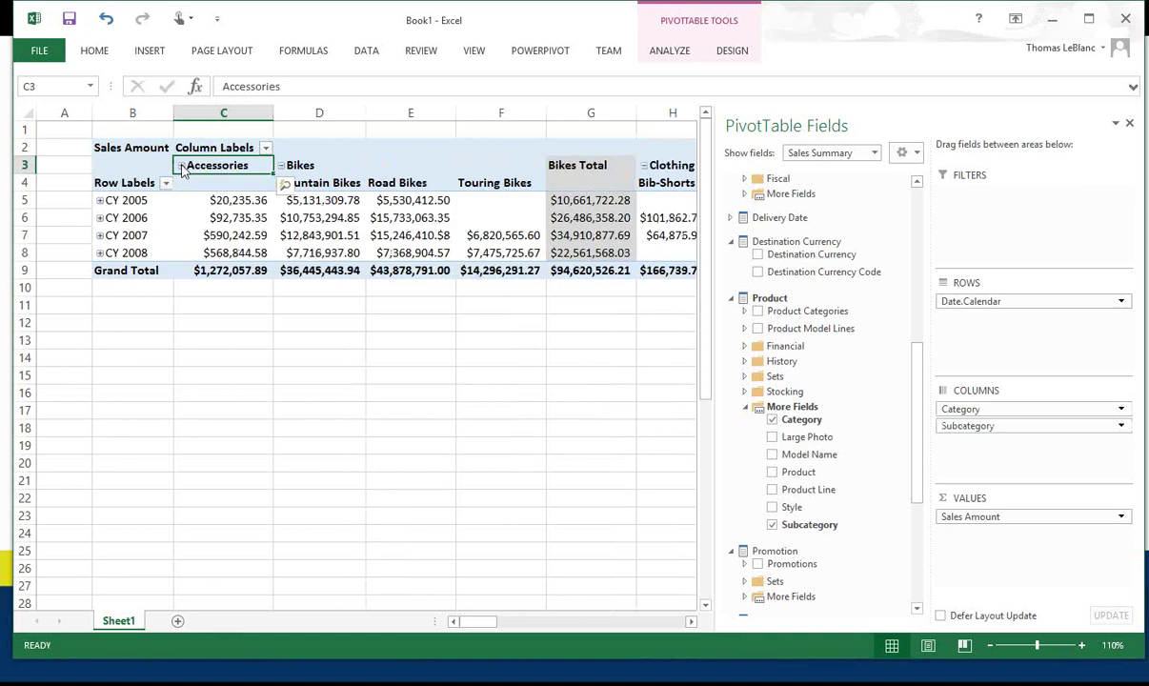
pyautogui.hotkey('ctrl', 'z')
pyautogui.hotkey('ctrl', 'z')
pyautogui.hotkey('ctrl', 'z')
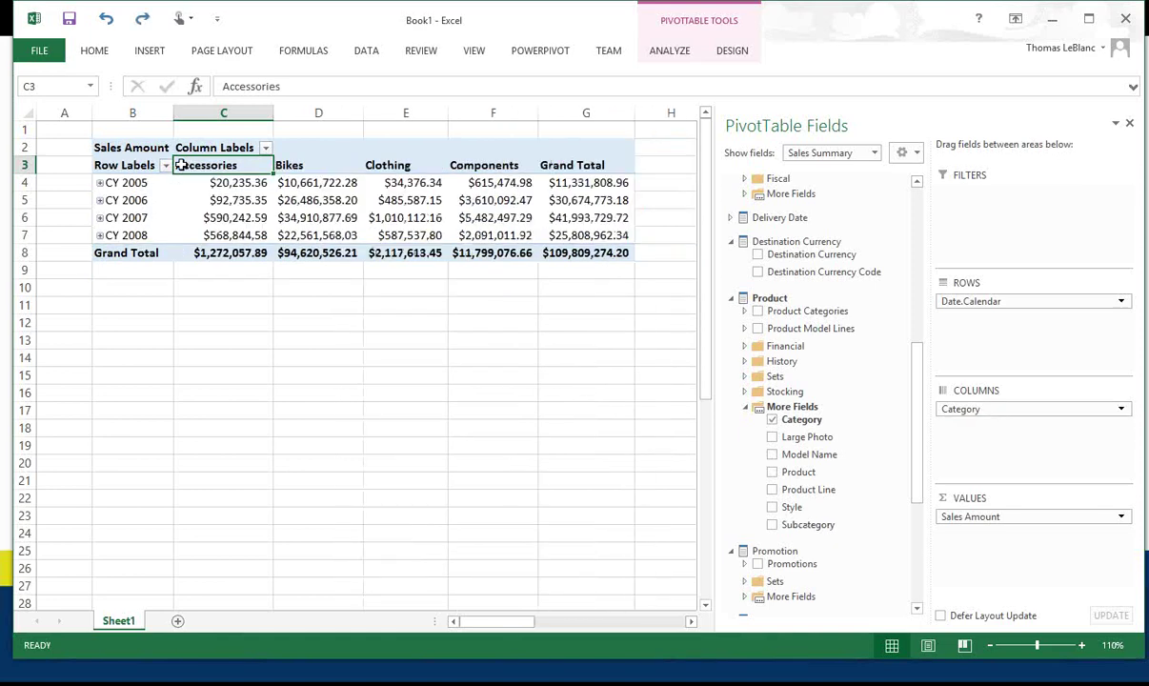
pyautogui.hotkey('ctrl', 'y')
pyautogui.moveTo(269, 208)
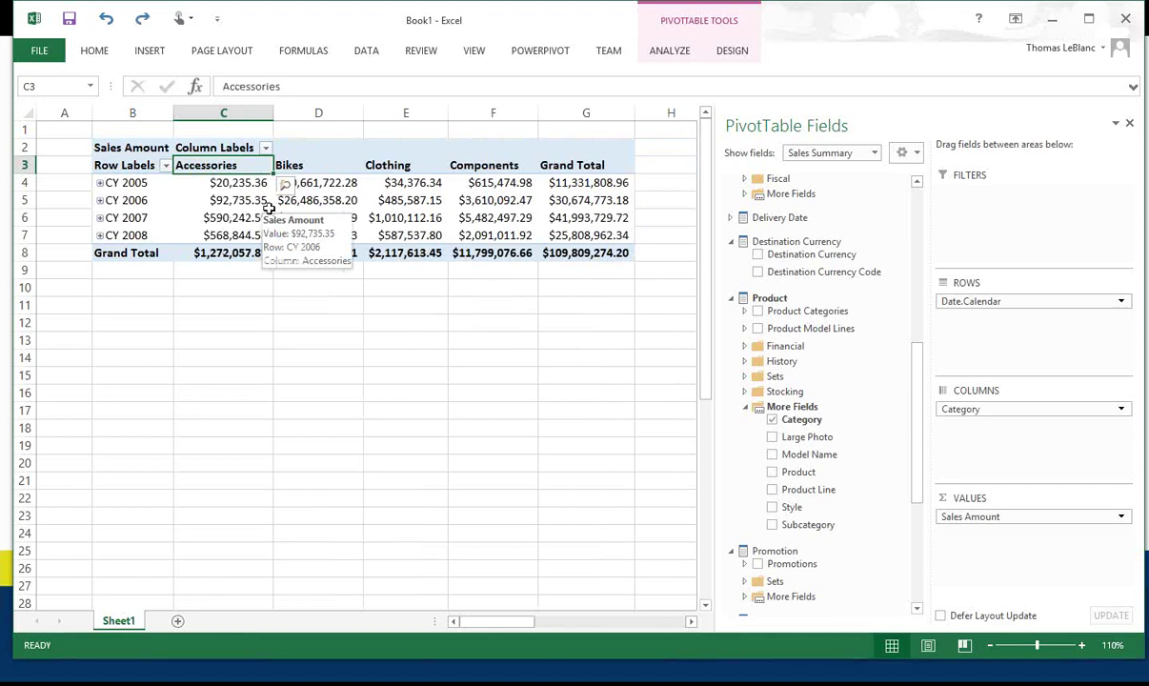
pyautogui.click(588, 165)
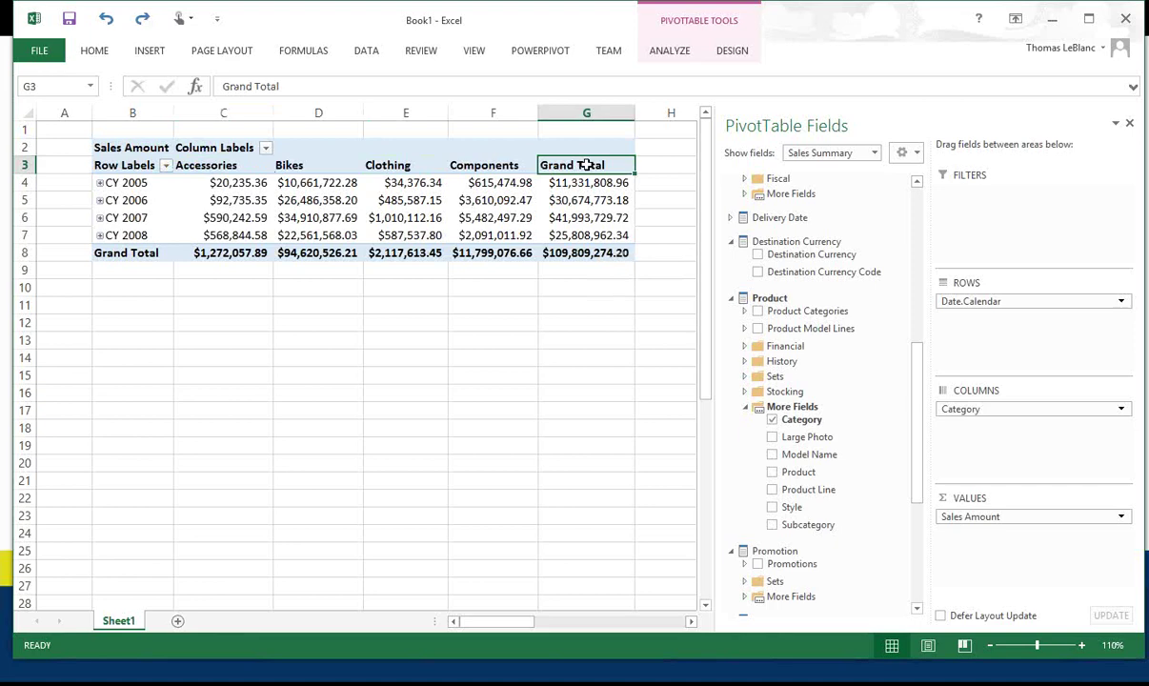
# Remove the Grand Total column and review the Subtotals and Grand Totals options.
pyautogui.rightClick(587, 165)
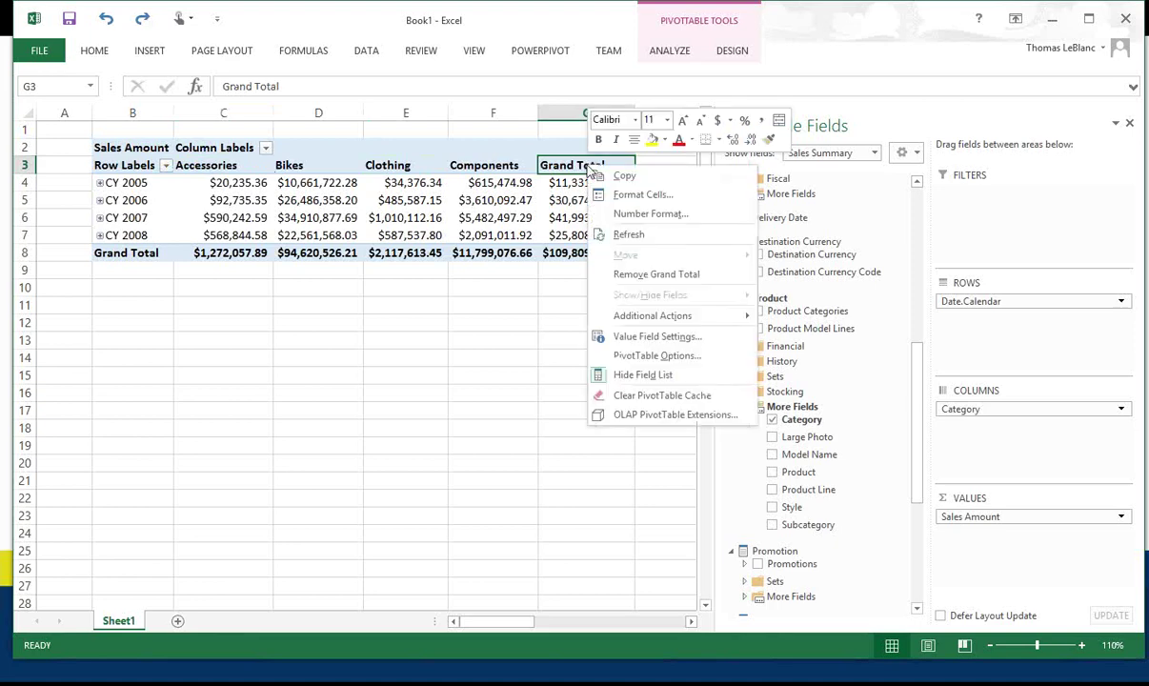
pyautogui.click(654, 271)
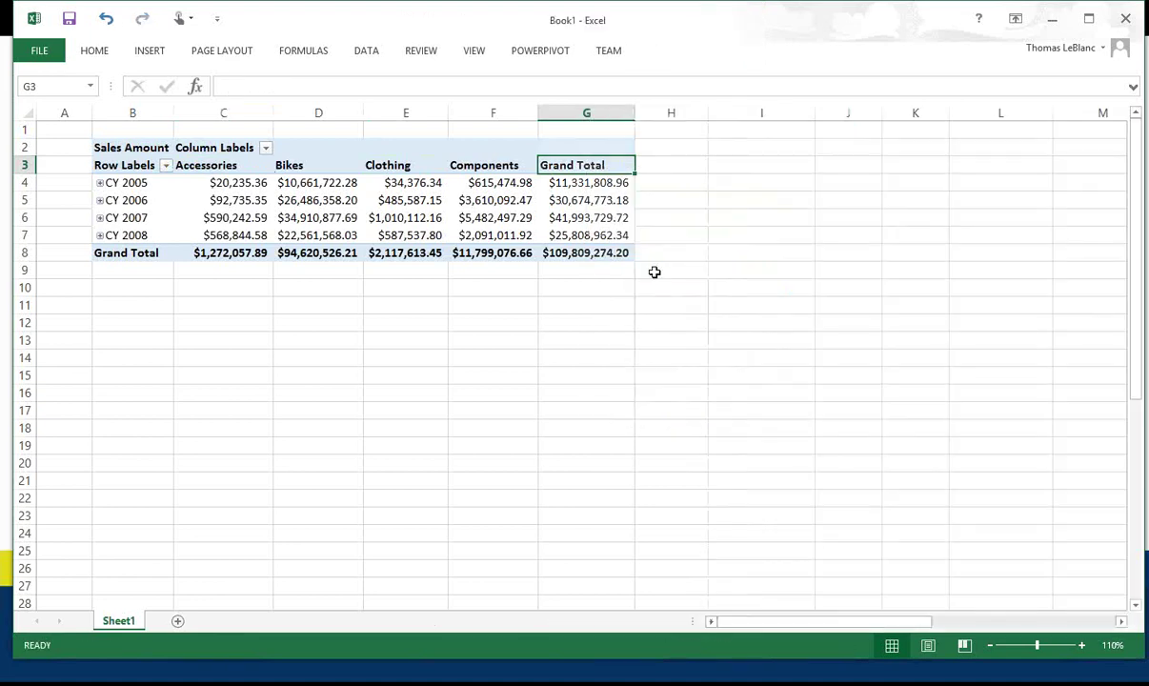
pyautogui.click(476, 200)
pyautogui.click(667, 52)
pyautogui.click(731, 52)
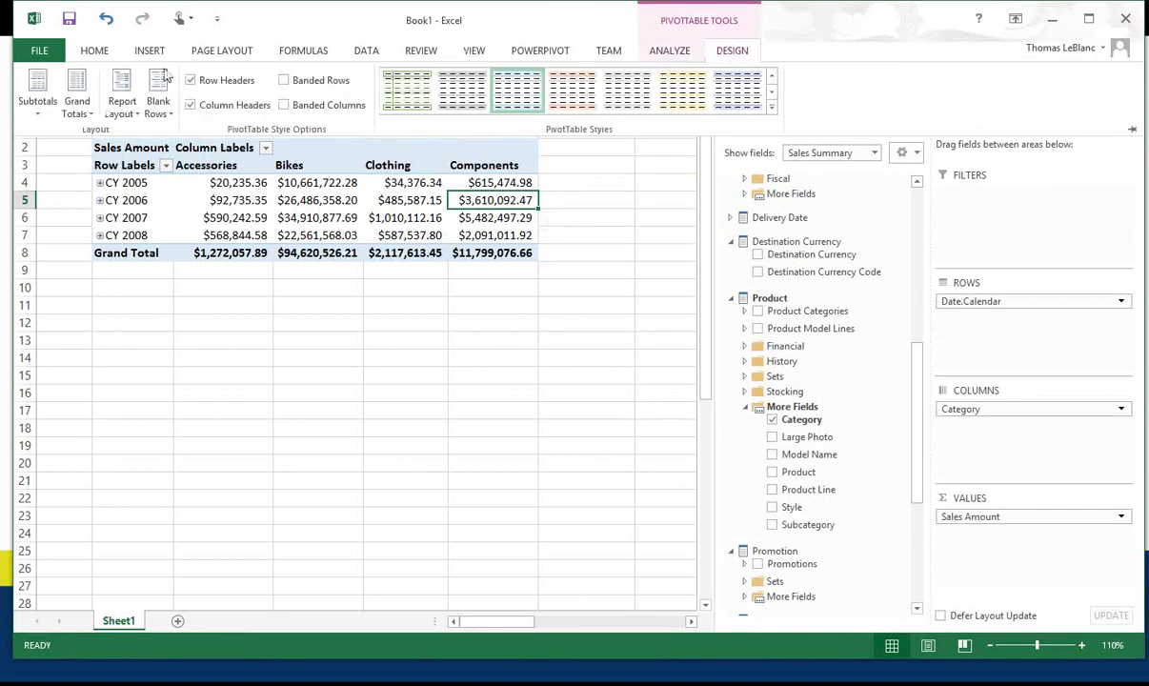
pyautogui.click(39, 115)
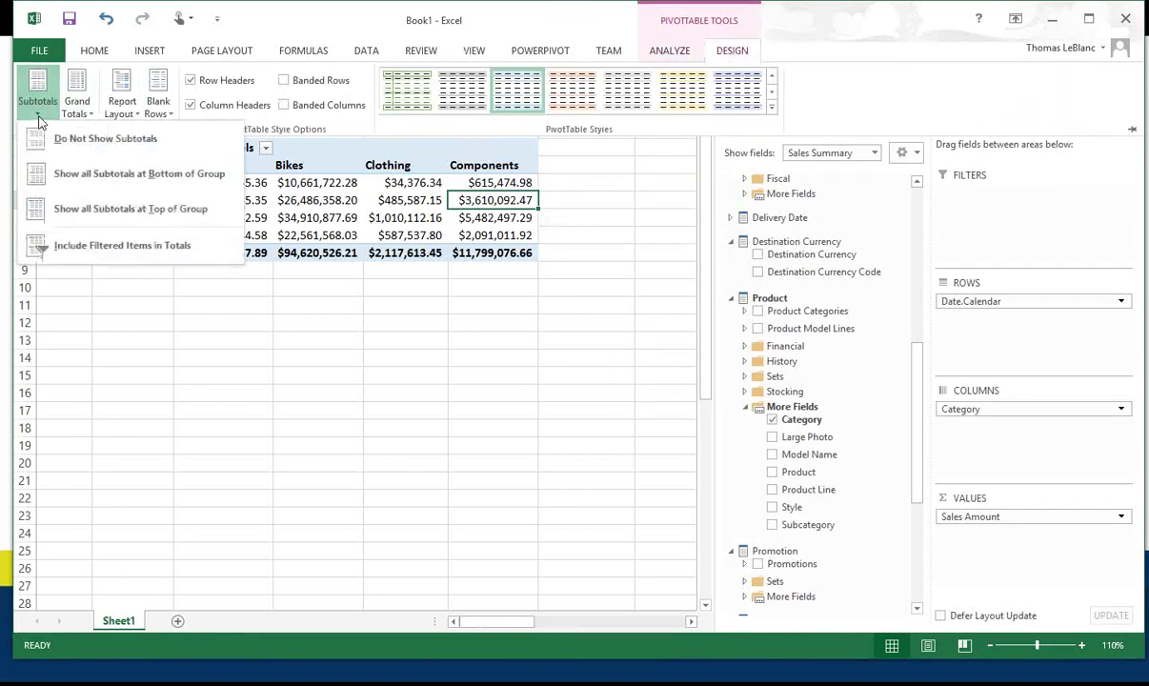
pyautogui.click(89, 114)
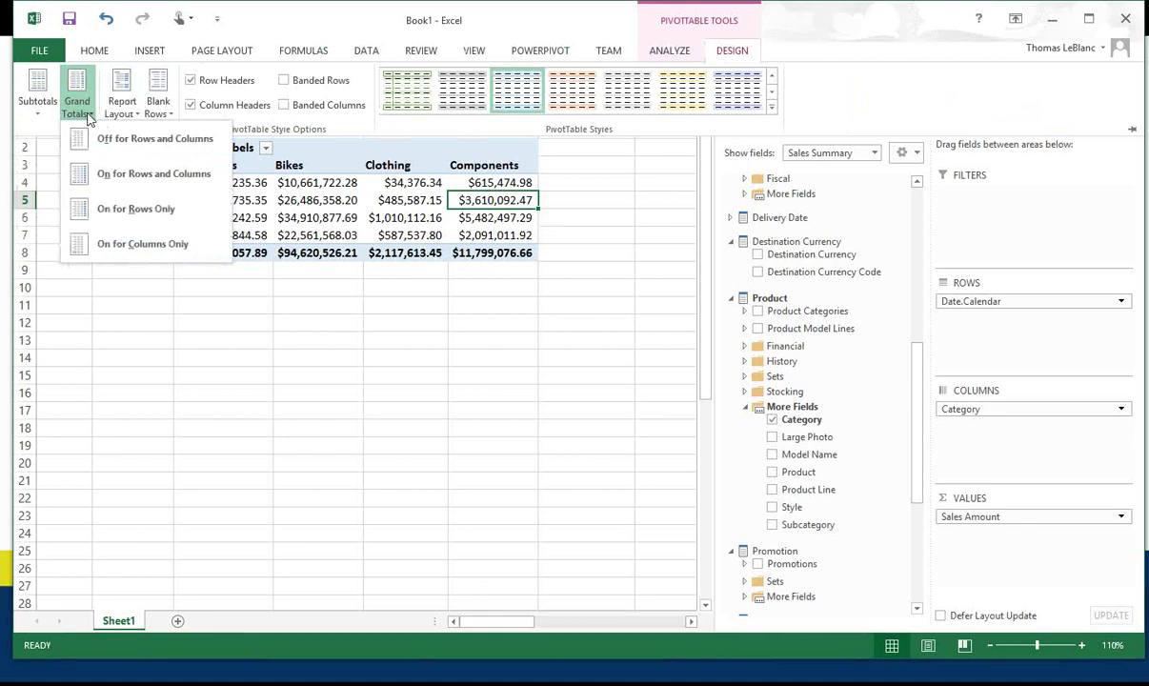
pyautogui.click(38, 105)
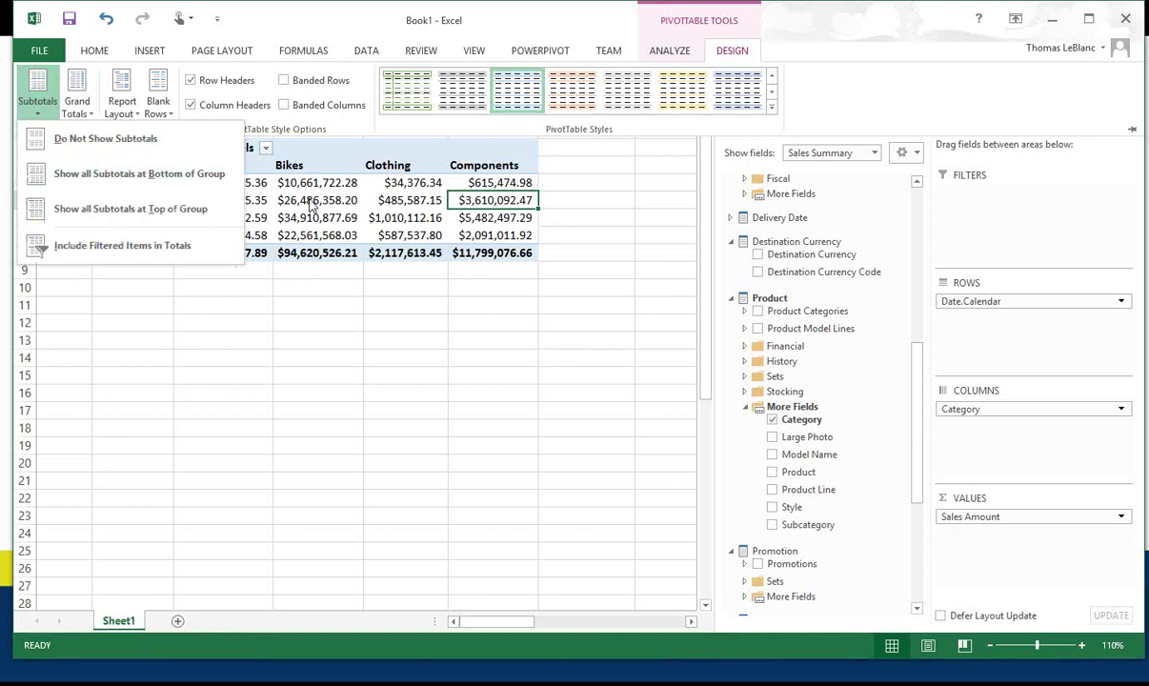
pyautogui.click(154, 209)
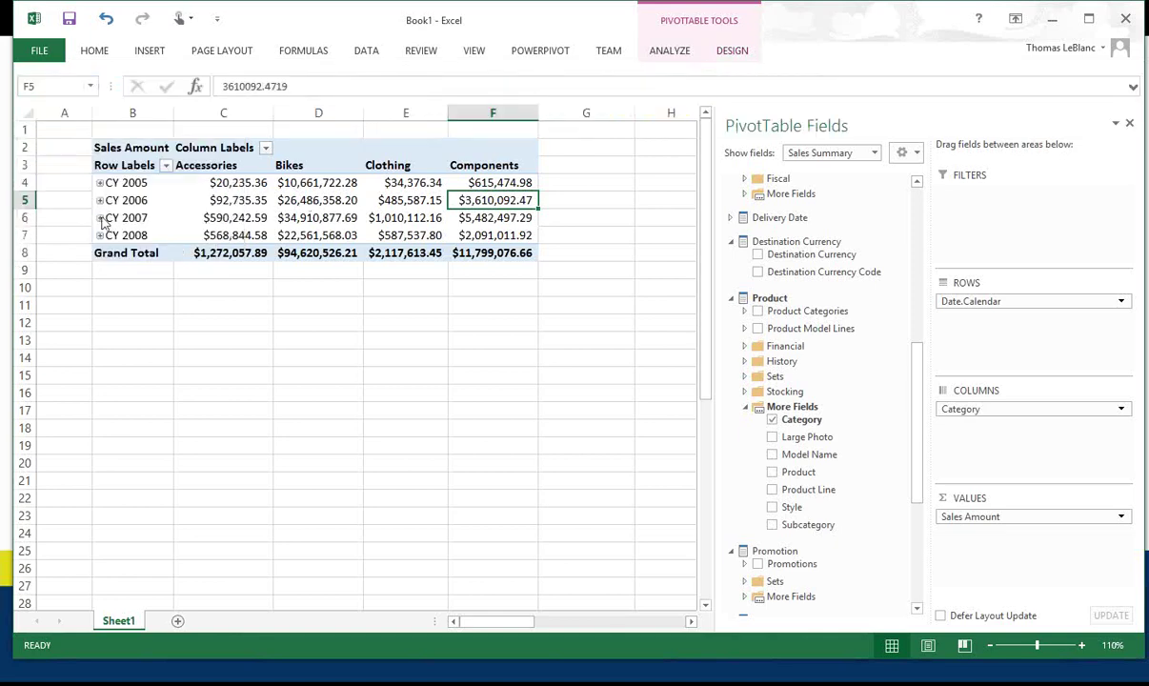
# Expand CY 2006 and CY 2007 into half-years and show subtotals at the bottom of each group.
pyautogui.click(100, 201)
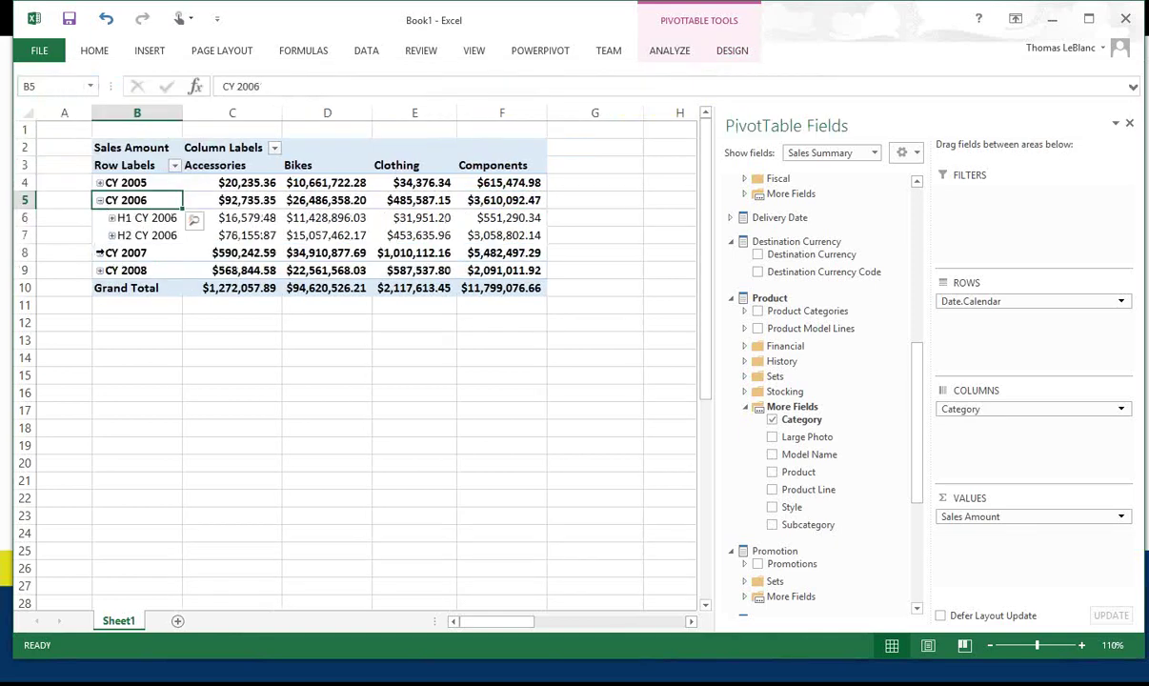
pyautogui.click(101, 254)
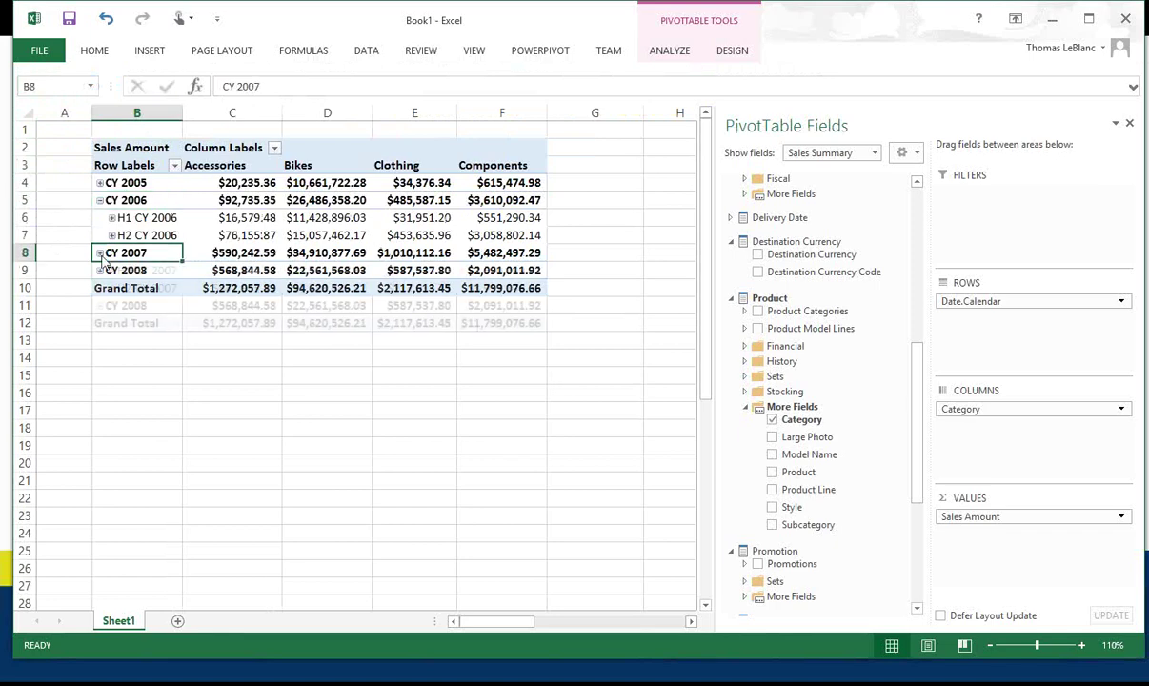
pyautogui.click(246, 255)
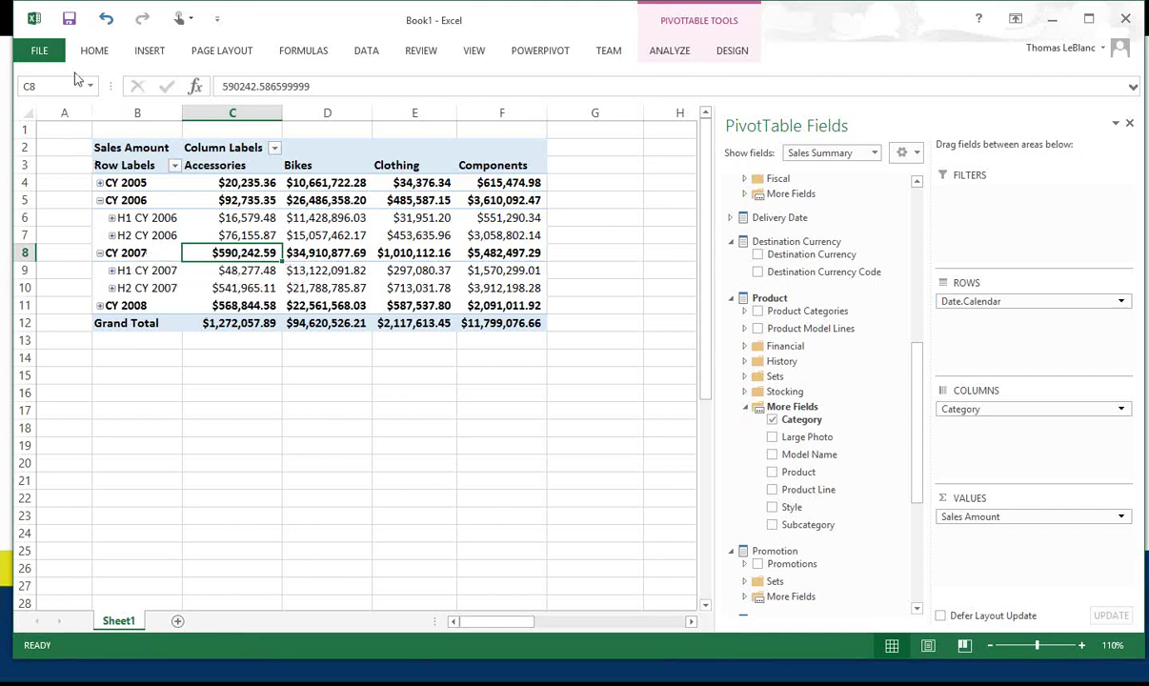
pyautogui.click(730, 52)
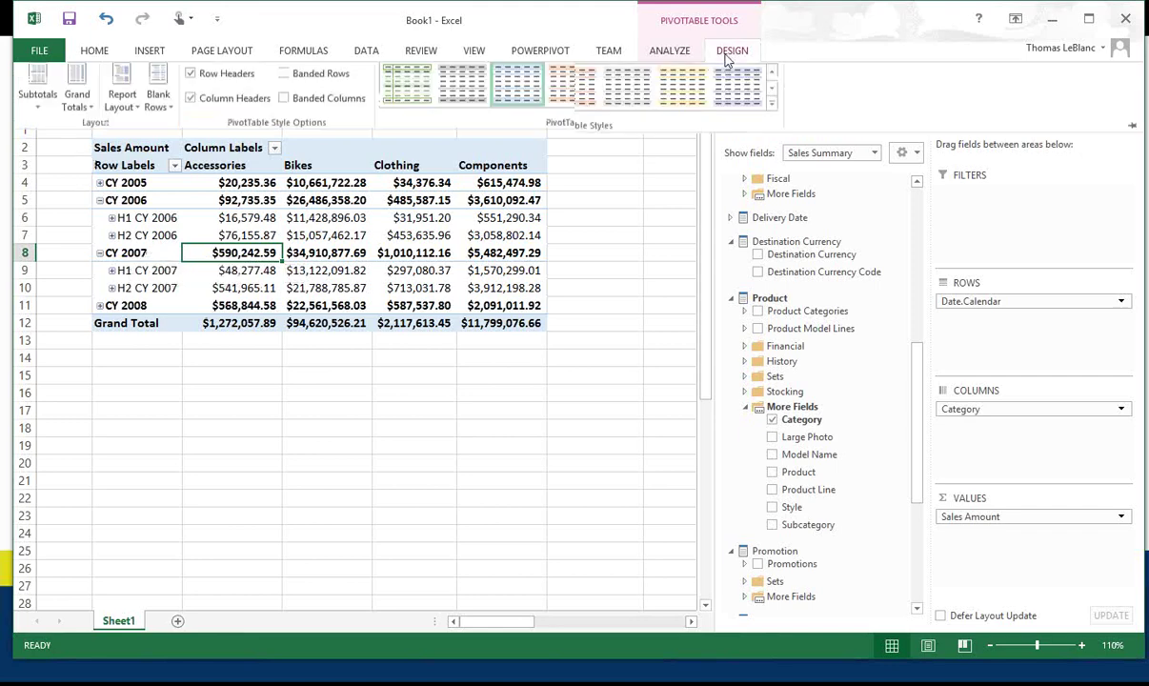
pyautogui.click(35, 111)
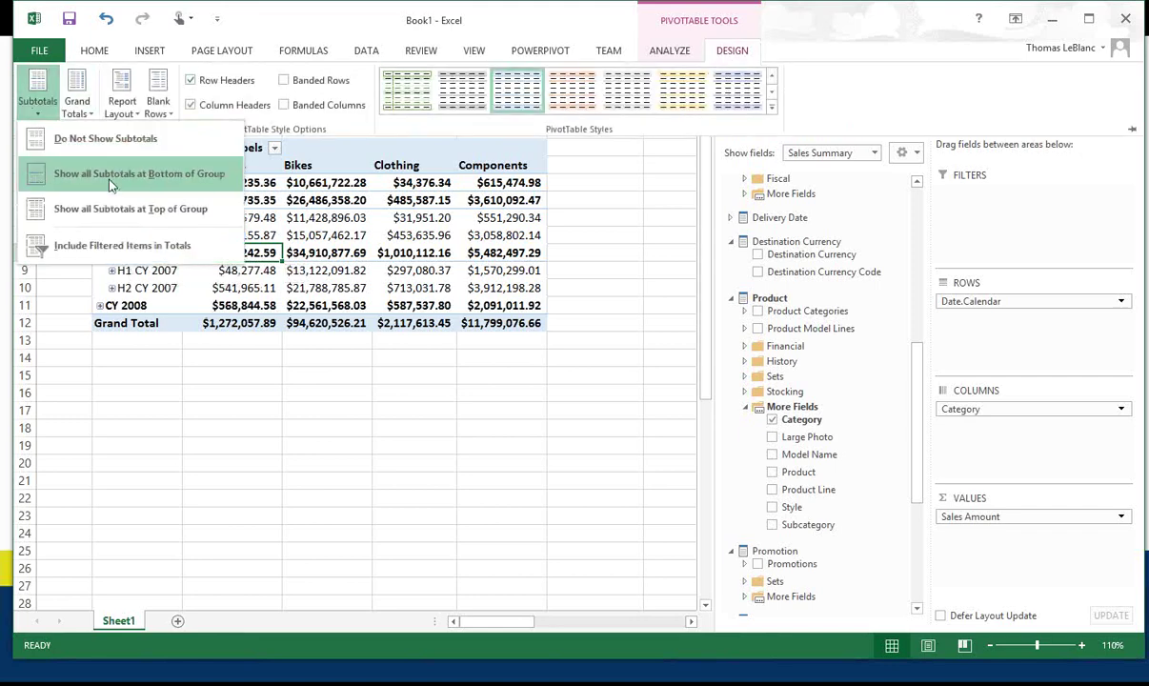
pyautogui.click(164, 175)
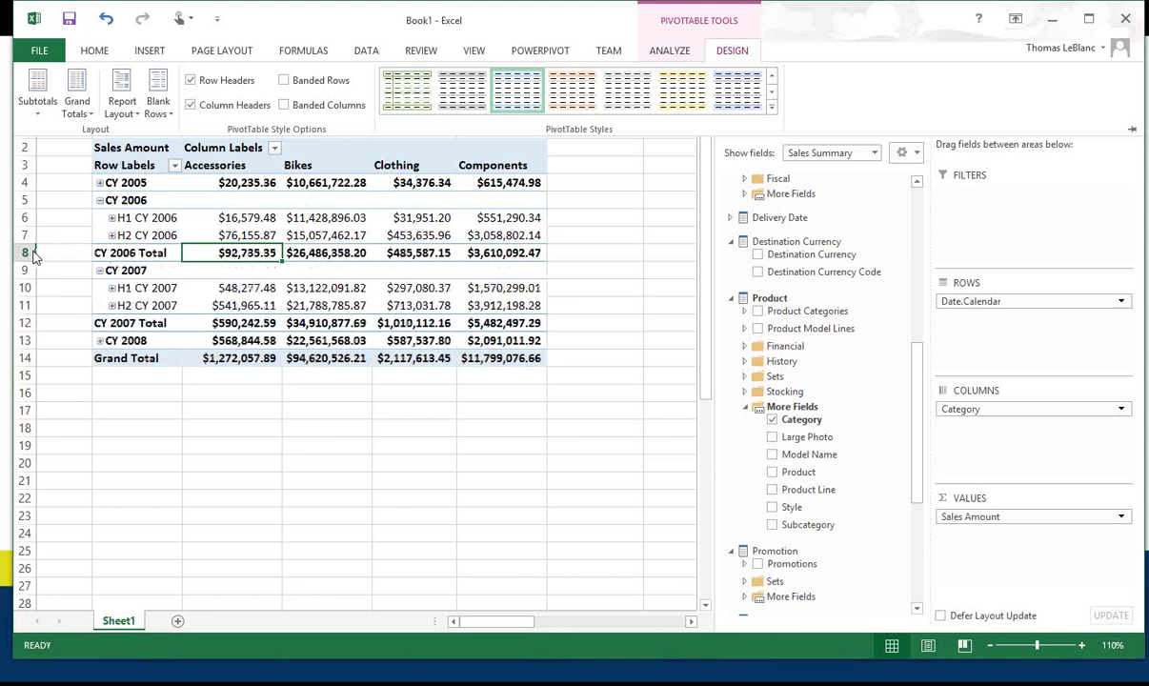
pyautogui.click(26, 252)
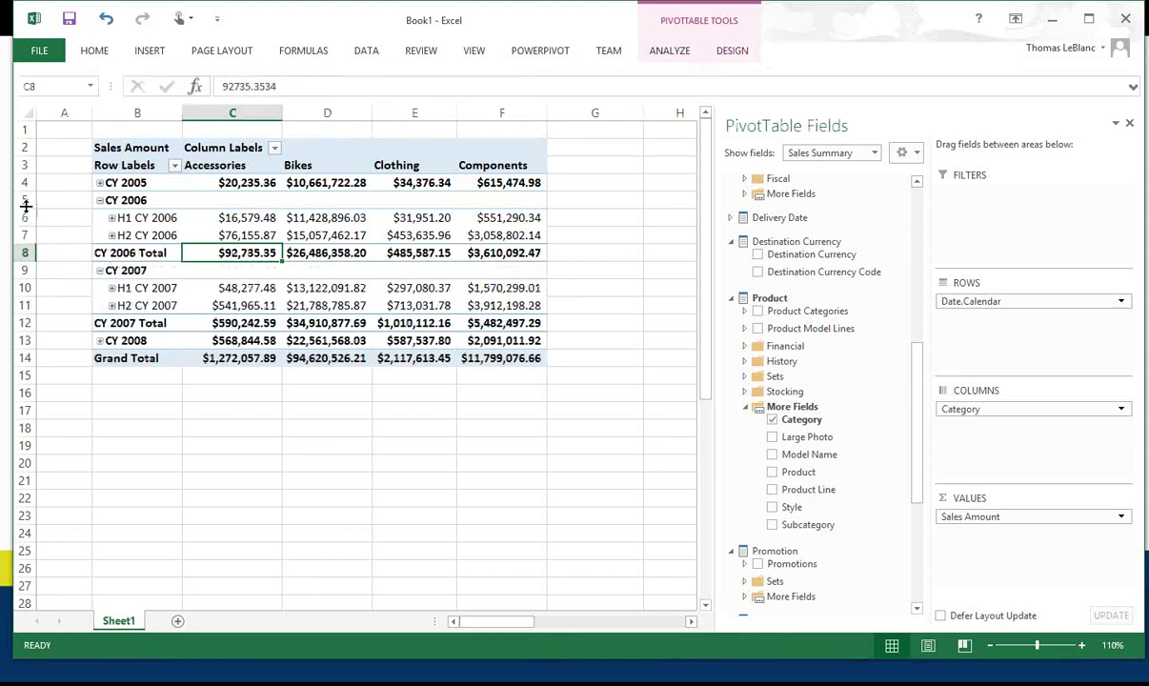
# Undo to put each year's subtotals at the top of its group.
pyautogui.click(23, 200)
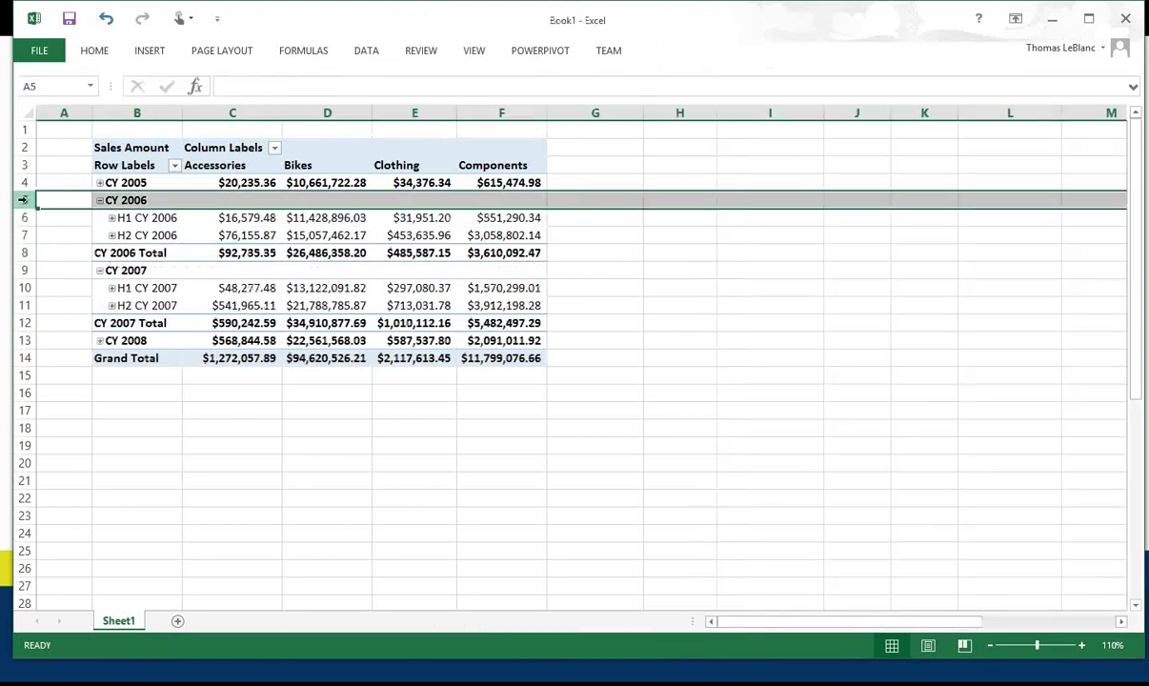
pyautogui.click(245, 221)
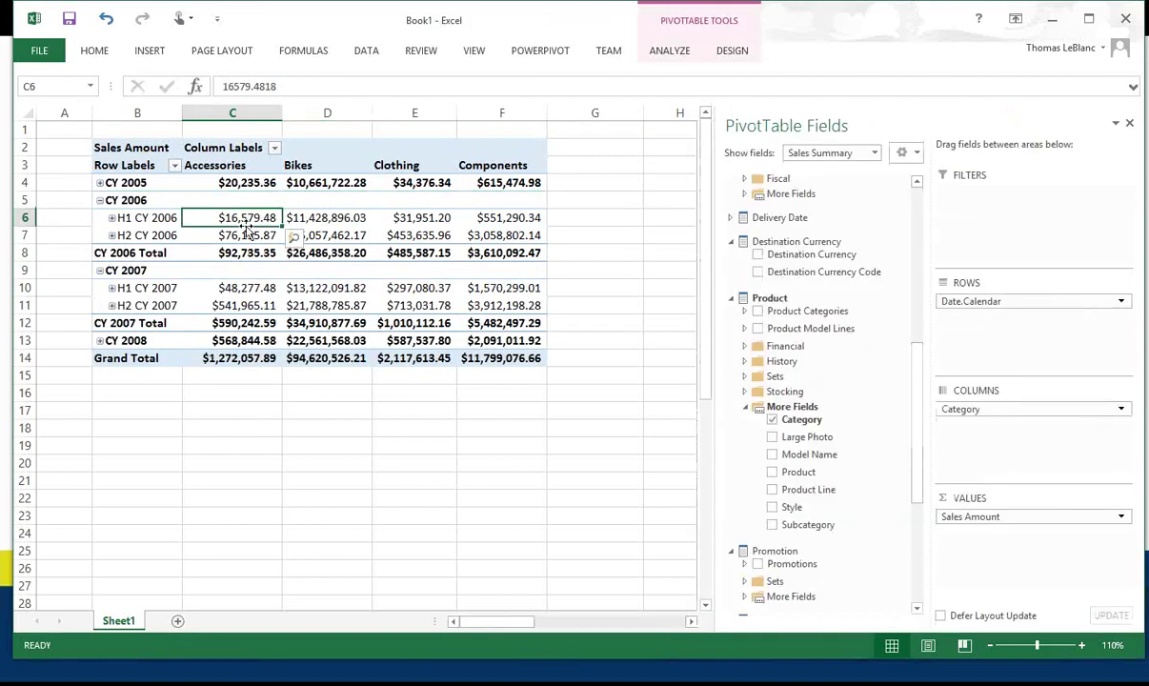
pyautogui.hotkey('ctrl', 'z')
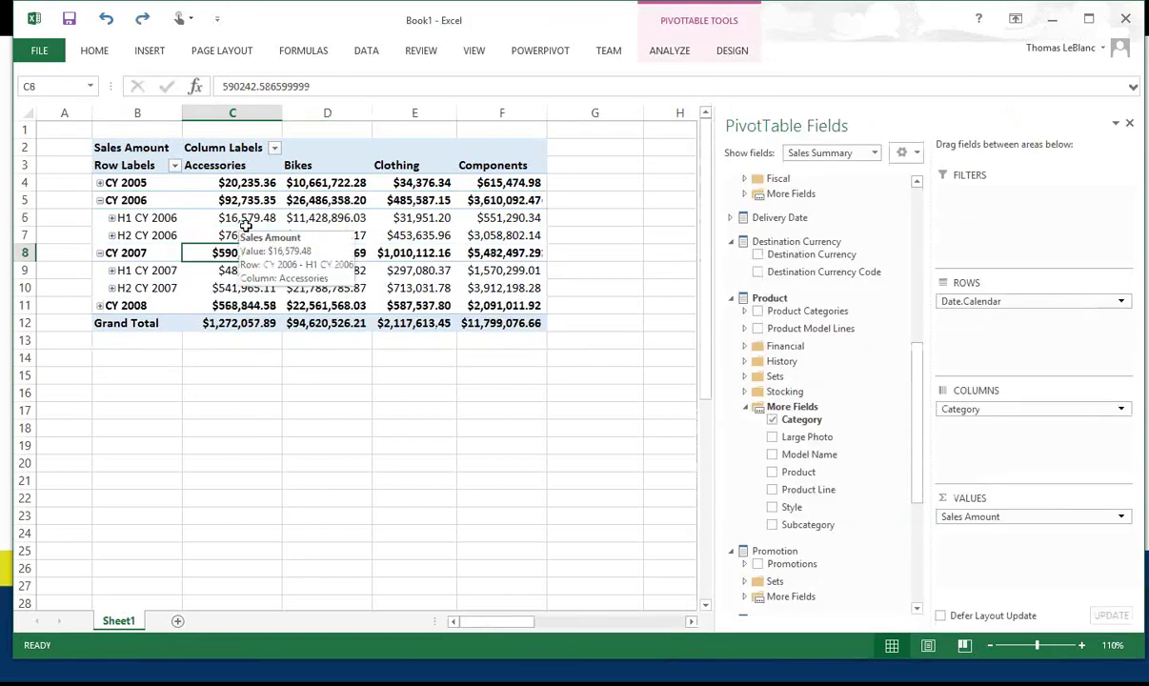
pyautogui.moveTo(312, 221)
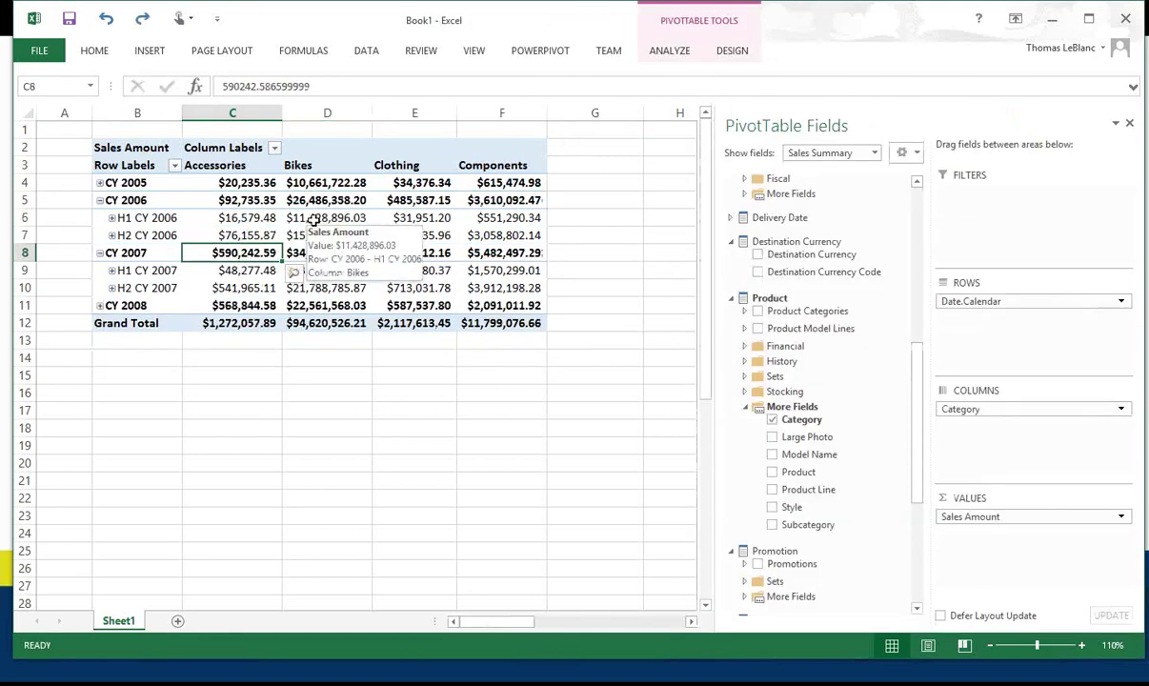
pyautogui.click(307, 200)
pyautogui.click(732, 56)
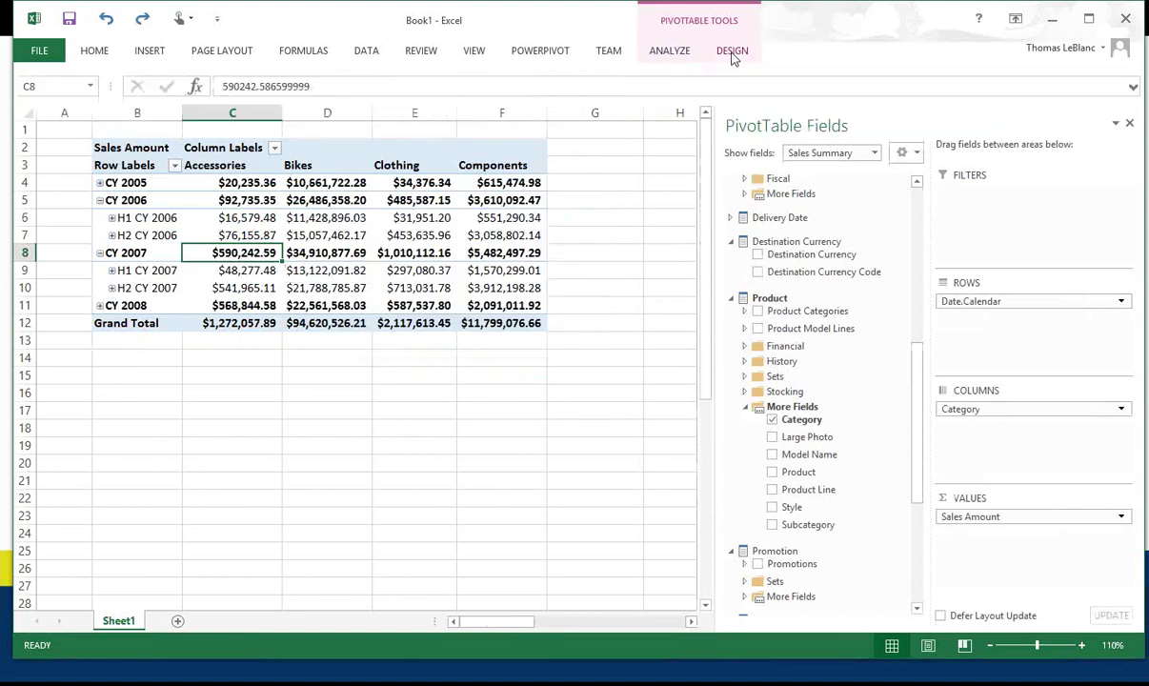
pyautogui.click(732, 54)
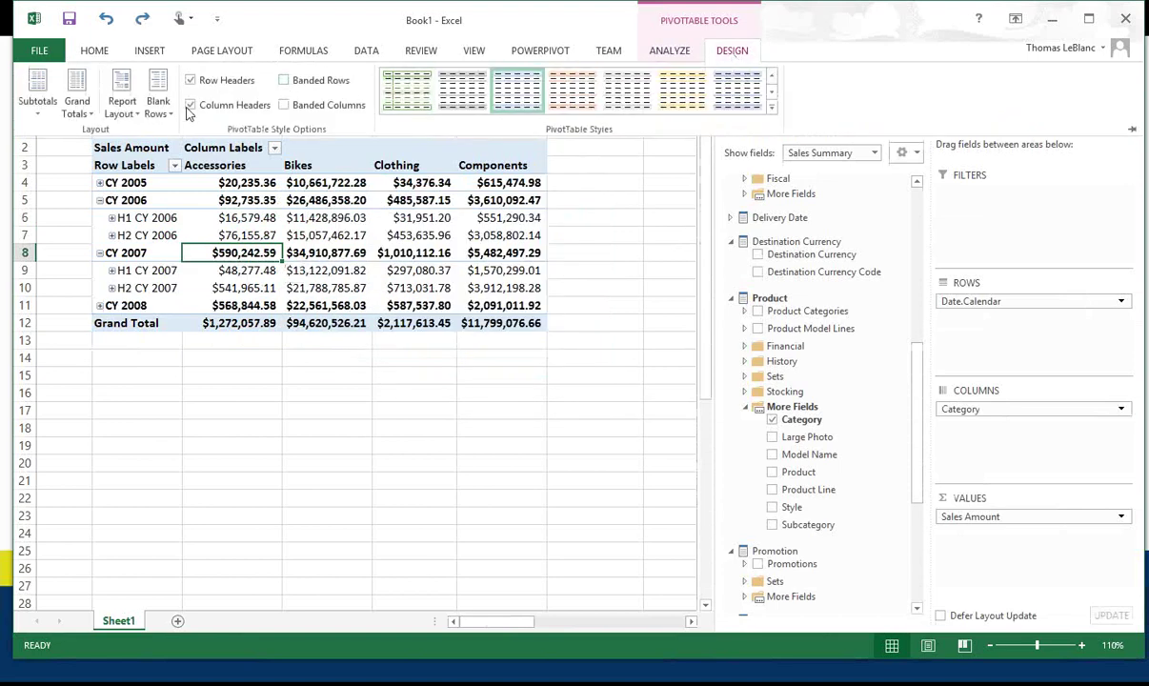
# Switch the PivotTable to Outline, then Tabular report layout.
pyautogui.click(134, 112)
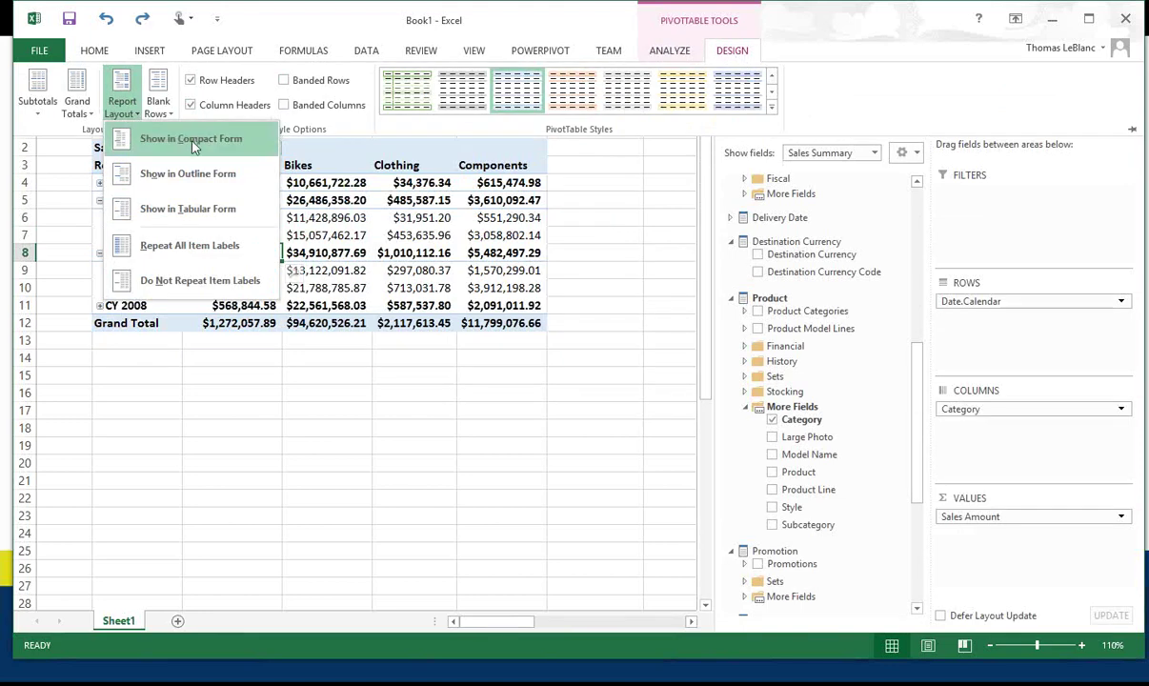
pyautogui.click(196, 181)
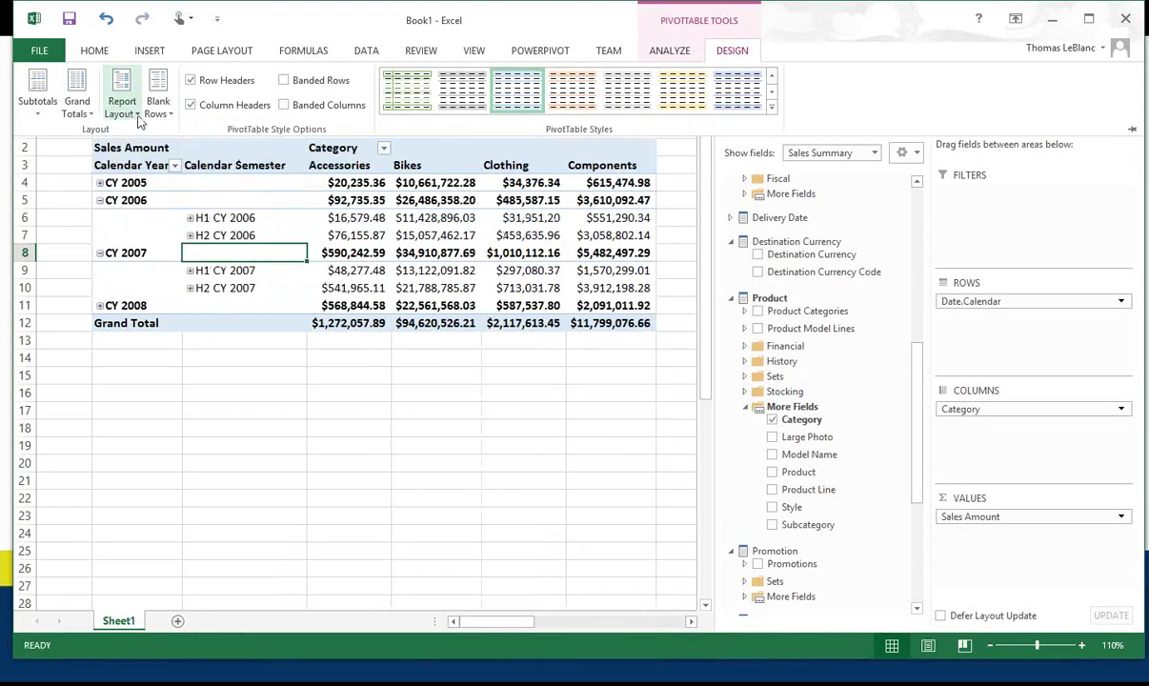
pyautogui.click(126, 108)
pyautogui.click(171, 220)
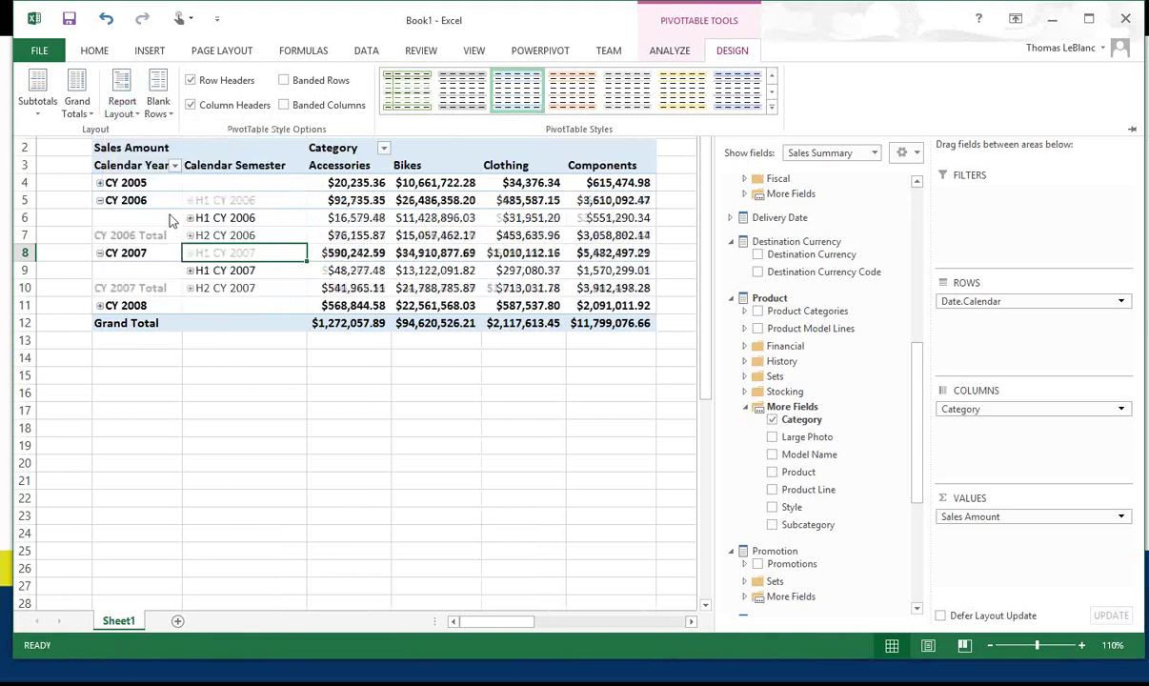
# Toggle Repeat and Do Not Repeat Item Labels, revert to Compact, and explore CY 2007.
pyautogui.click(126, 108)
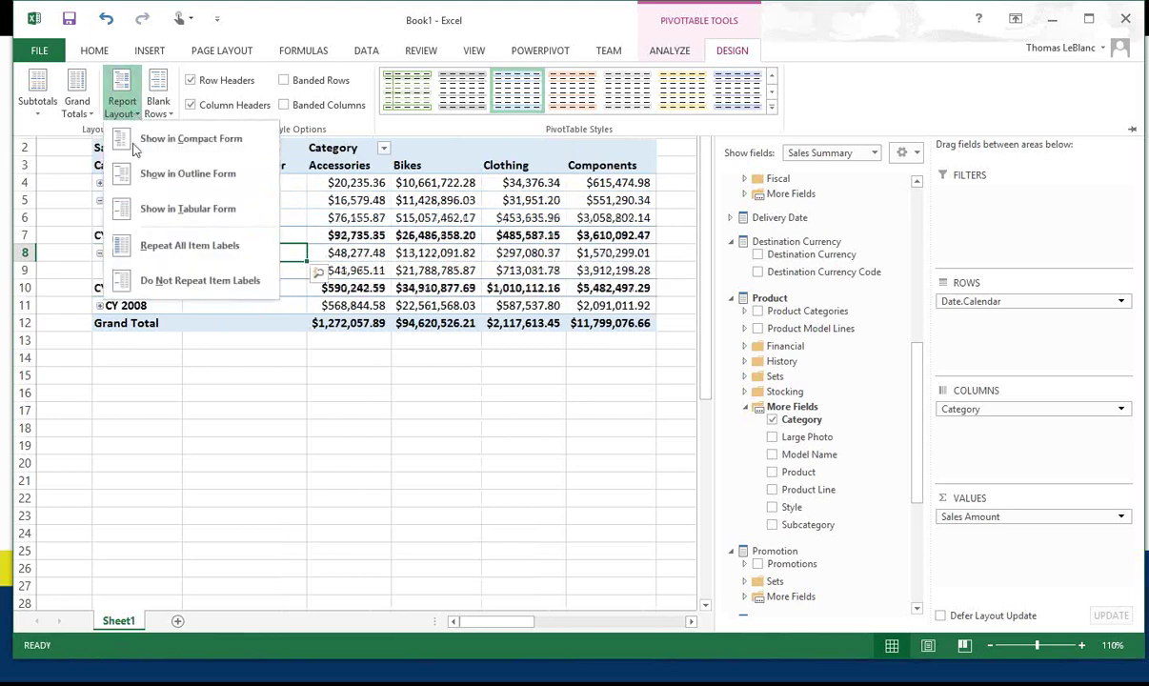
pyautogui.click(177, 240)
pyautogui.click(124, 107)
pyautogui.click(185, 285)
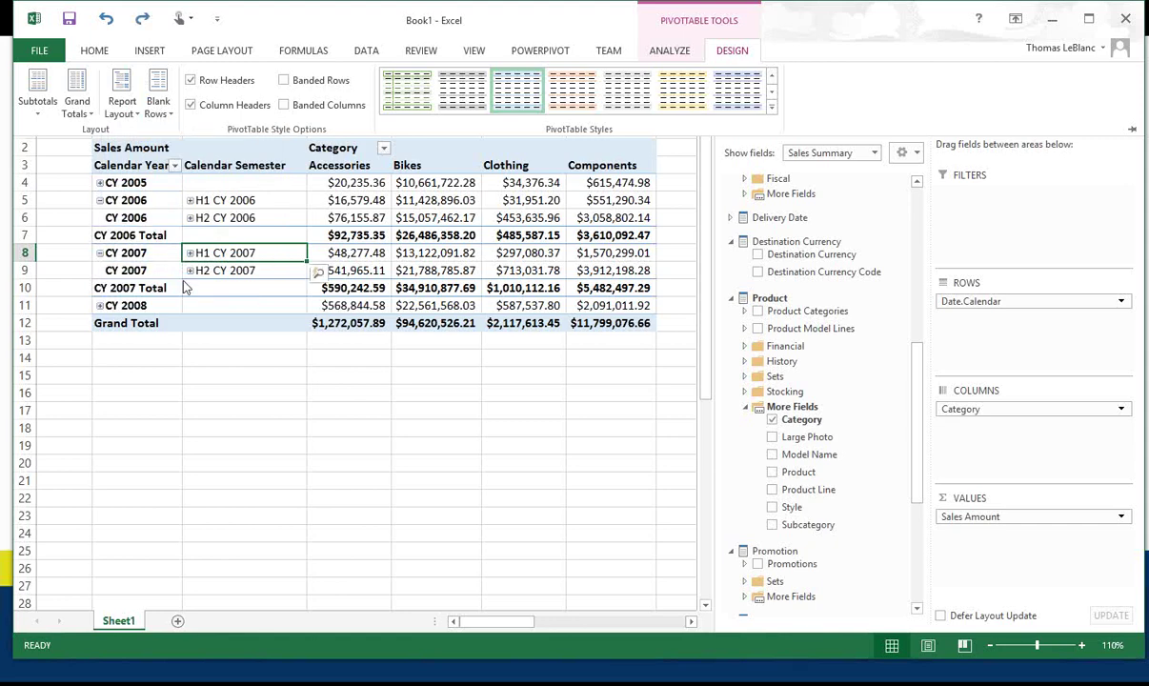
pyautogui.hotkey('ctrl', 'z')
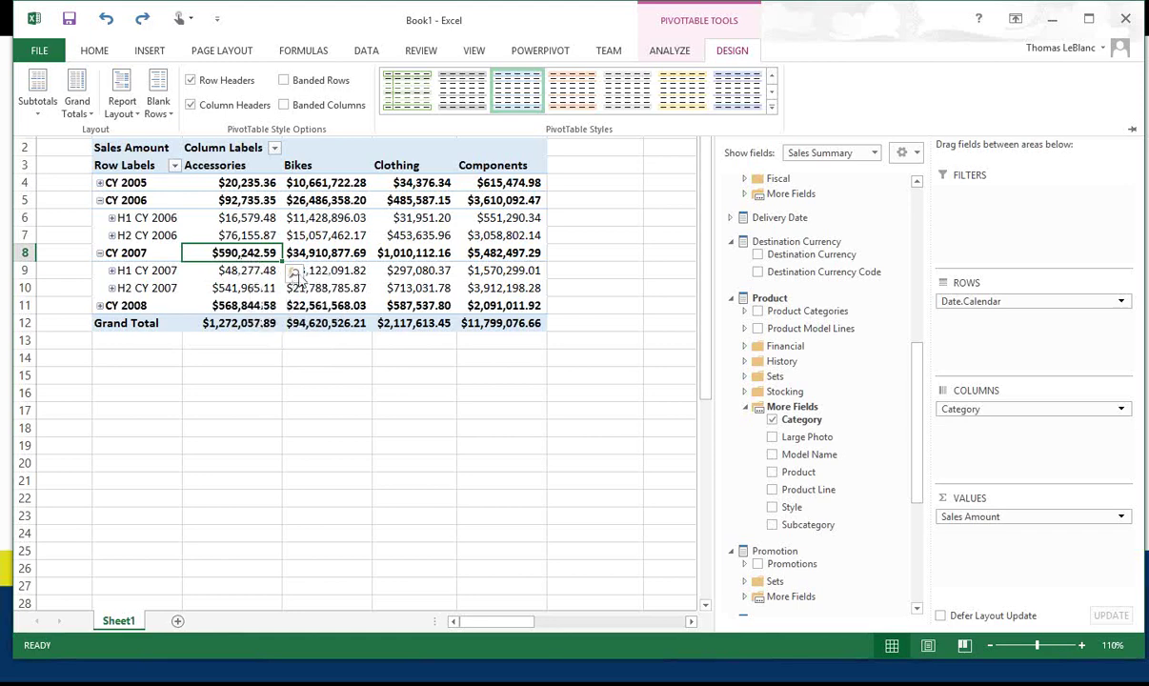
pyautogui.click(296, 274)
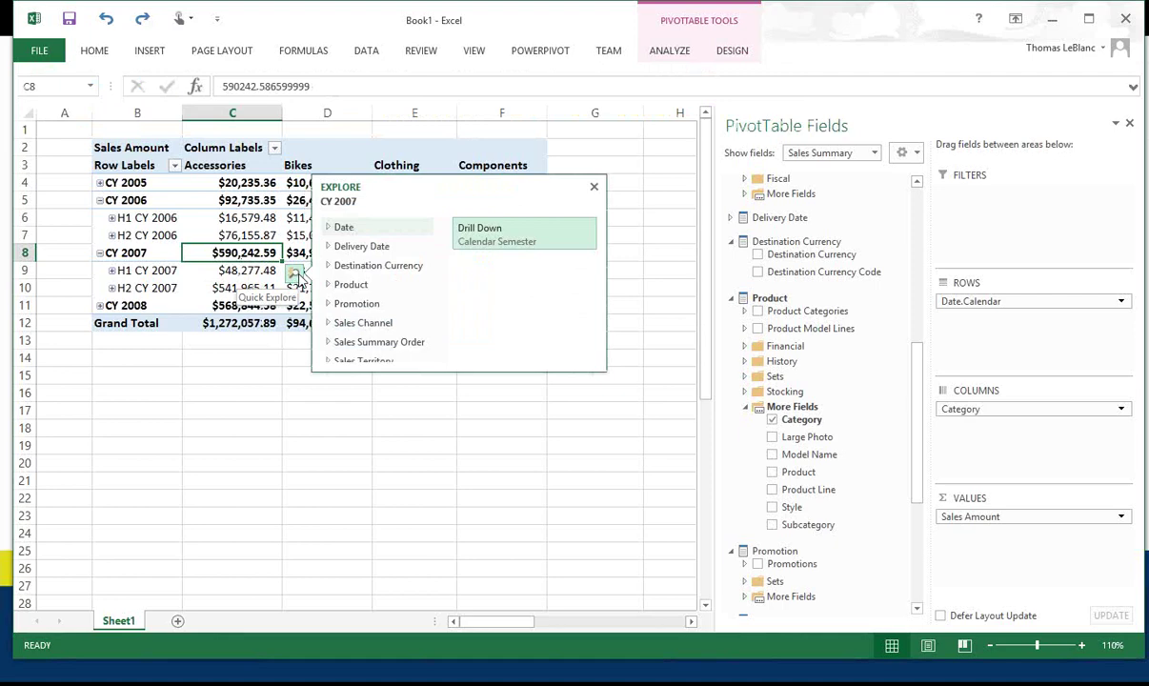
pyautogui.click(330, 246)
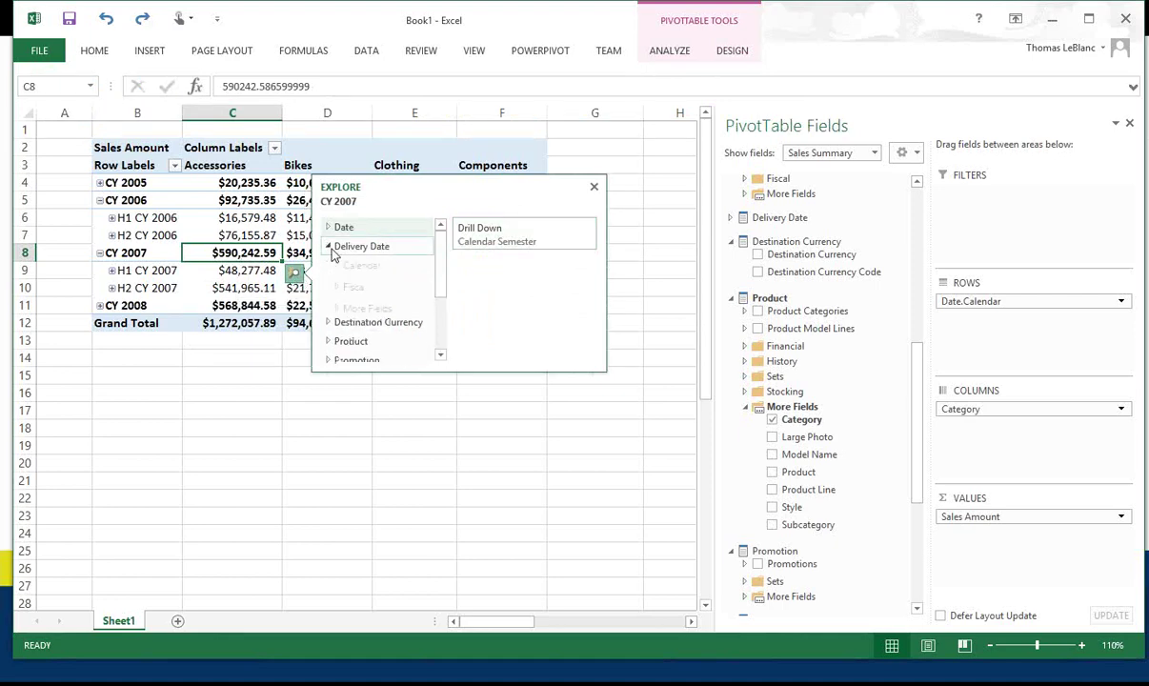
pyautogui.click(328, 327)
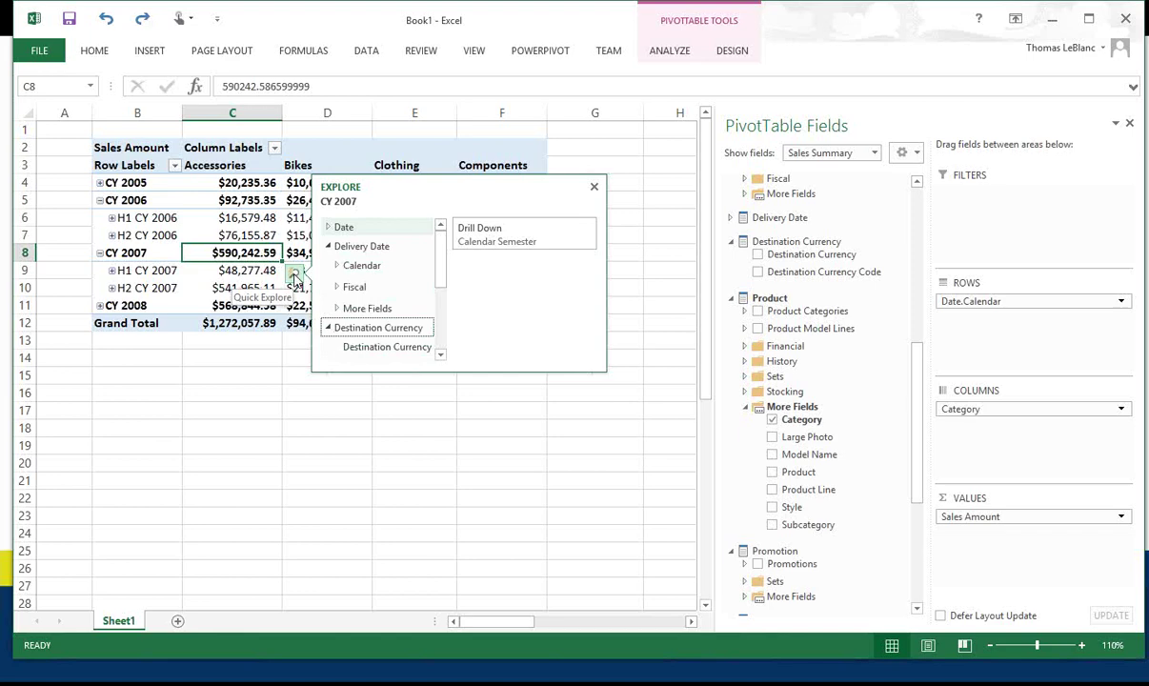
pyautogui.click(251, 231)
pyautogui.click(251, 232)
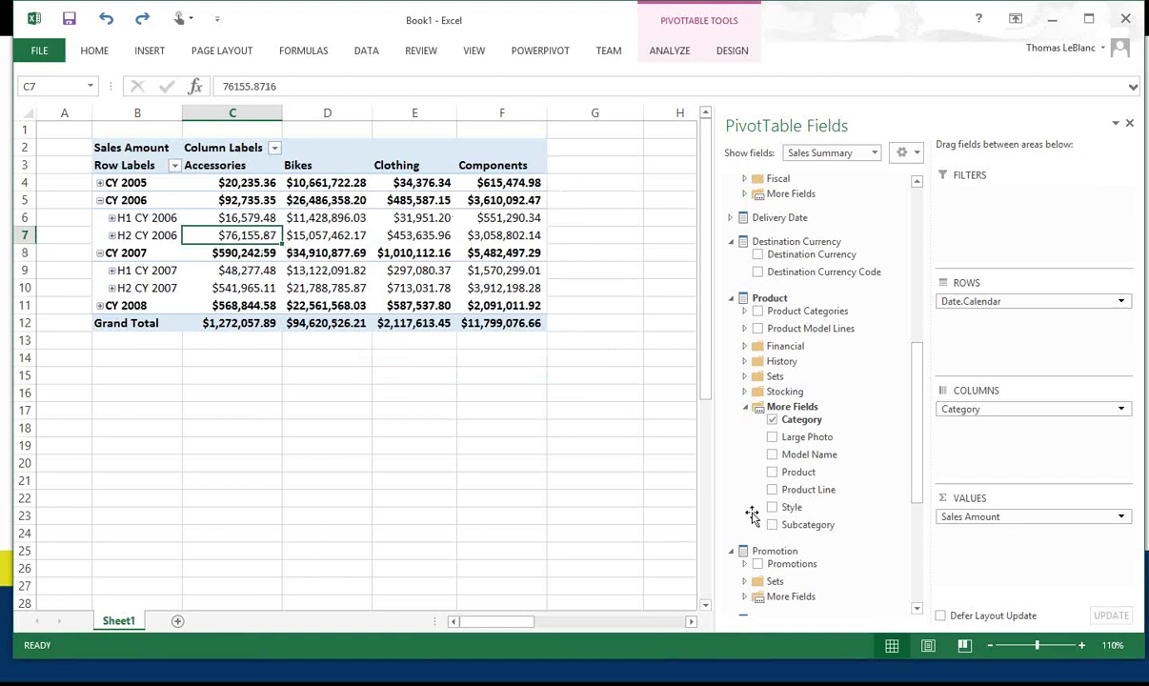
# Turn on Defer Layout Update in the PivotTable Fields pane, then restore the window size.
pyautogui.moveTo(1137, 658); pyautogui.dragTo(704, 512)
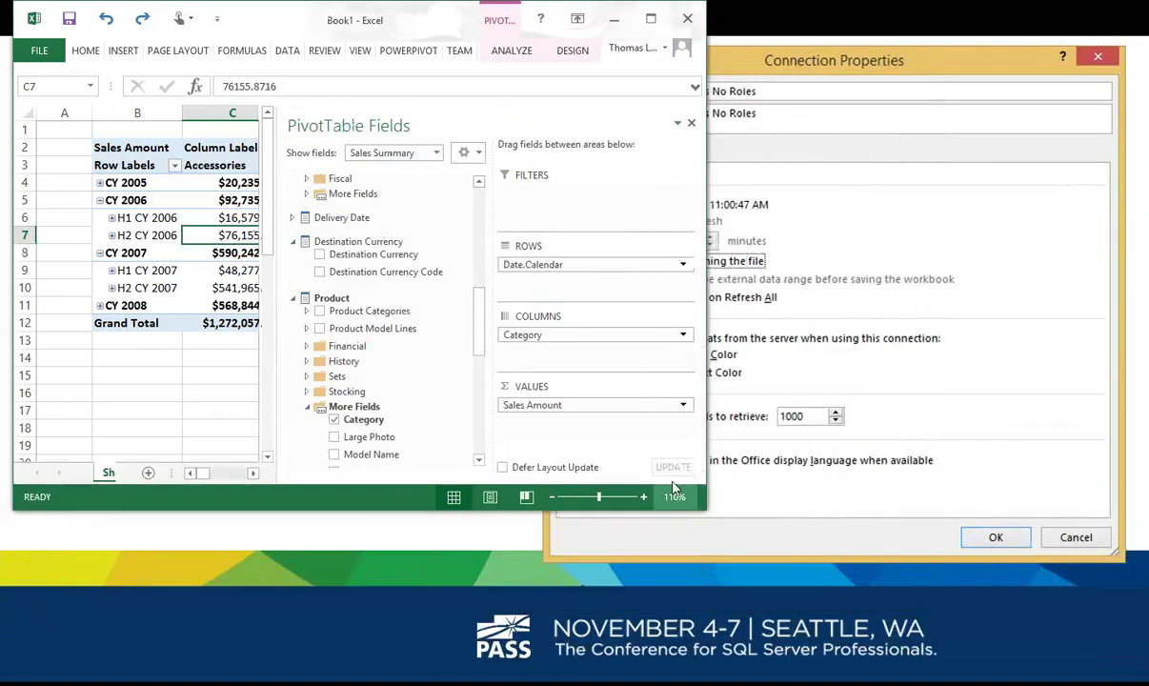
pyautogui.click(527, 469)
pyautogui.moveTo(707, 512); pyautogui.dragTo(1099, 639)
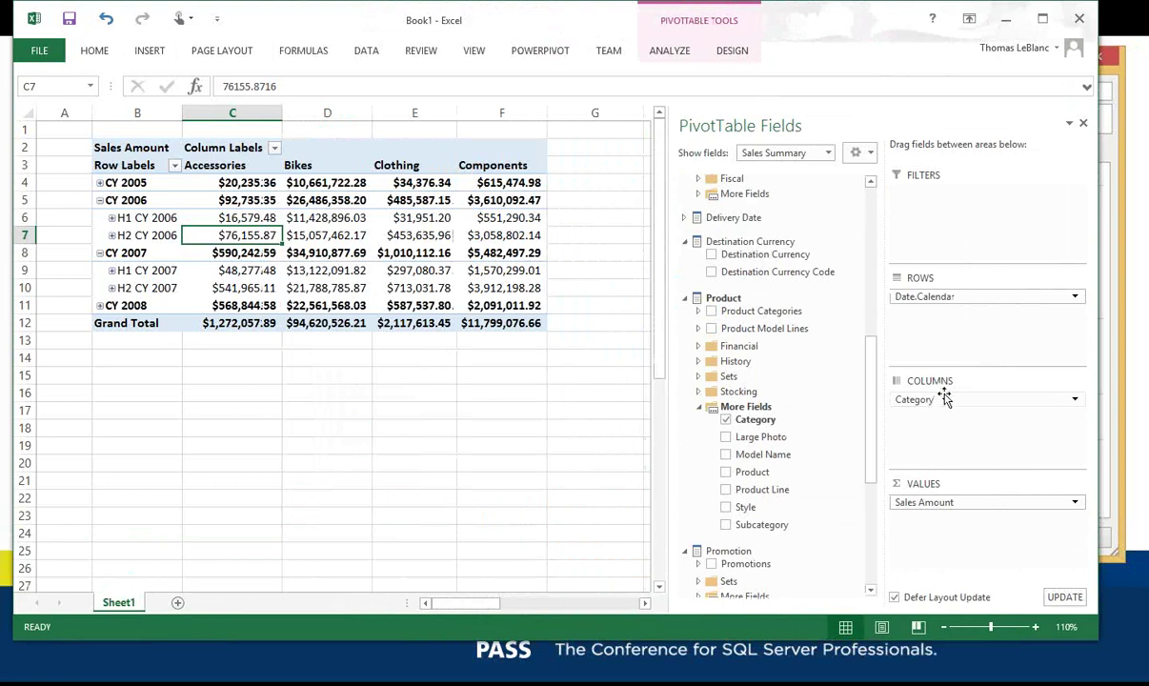
# Swap Category into Rows and Date.Calendar into Columns, then apply the deferred update.
pyautogui.moveTo(944, 399); pyautogui.dragTo(949, 341)
pyautogui.moveTo(949, 297); pyautogui.dragTo(942, 401)
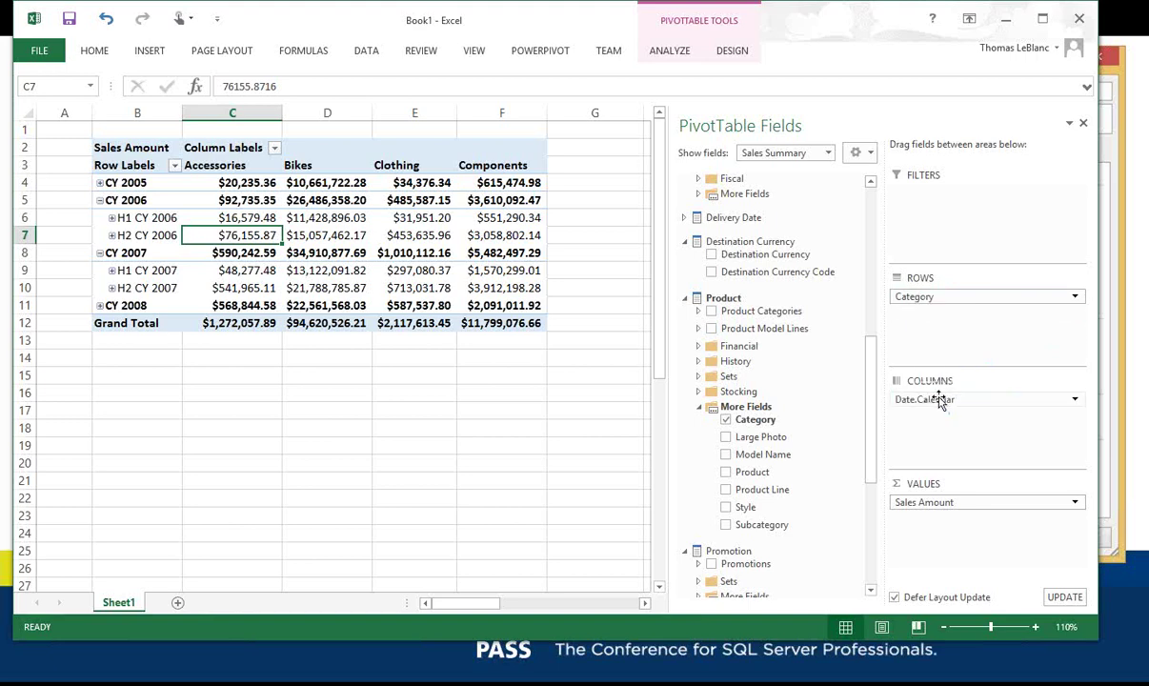
pyautogui.click(1064, 598)
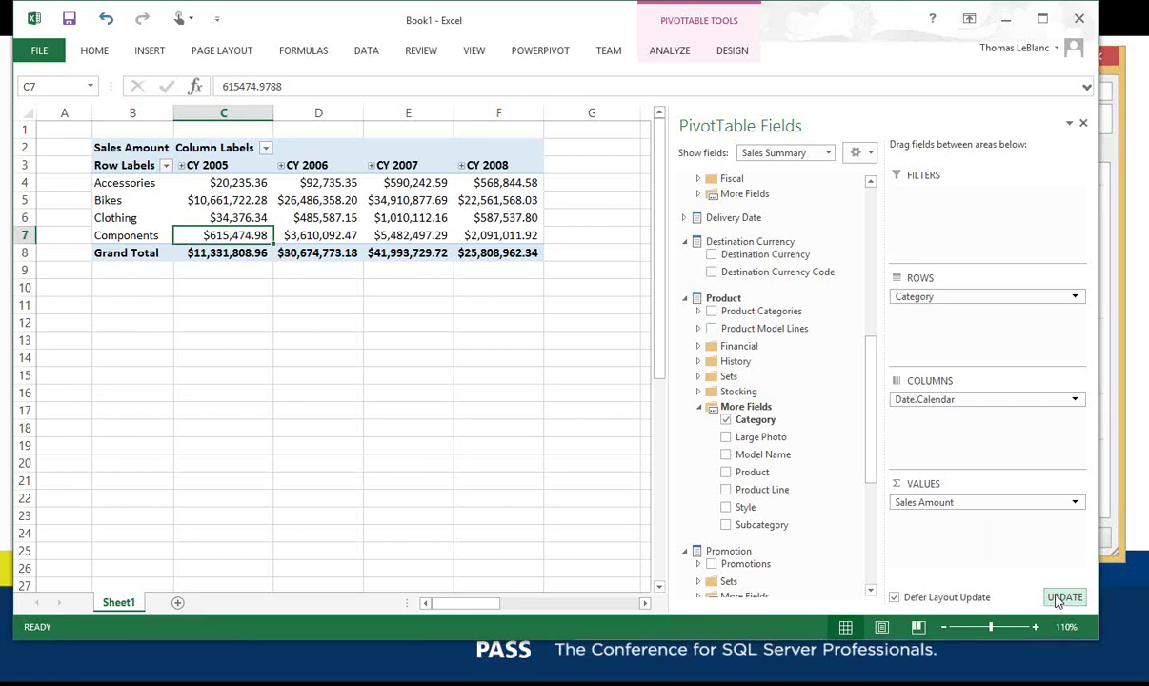
# Alt+Tab over to the PowerPoint slideshow's Filtering slide.
pyautogui.hotkey('alt', 'Tab')
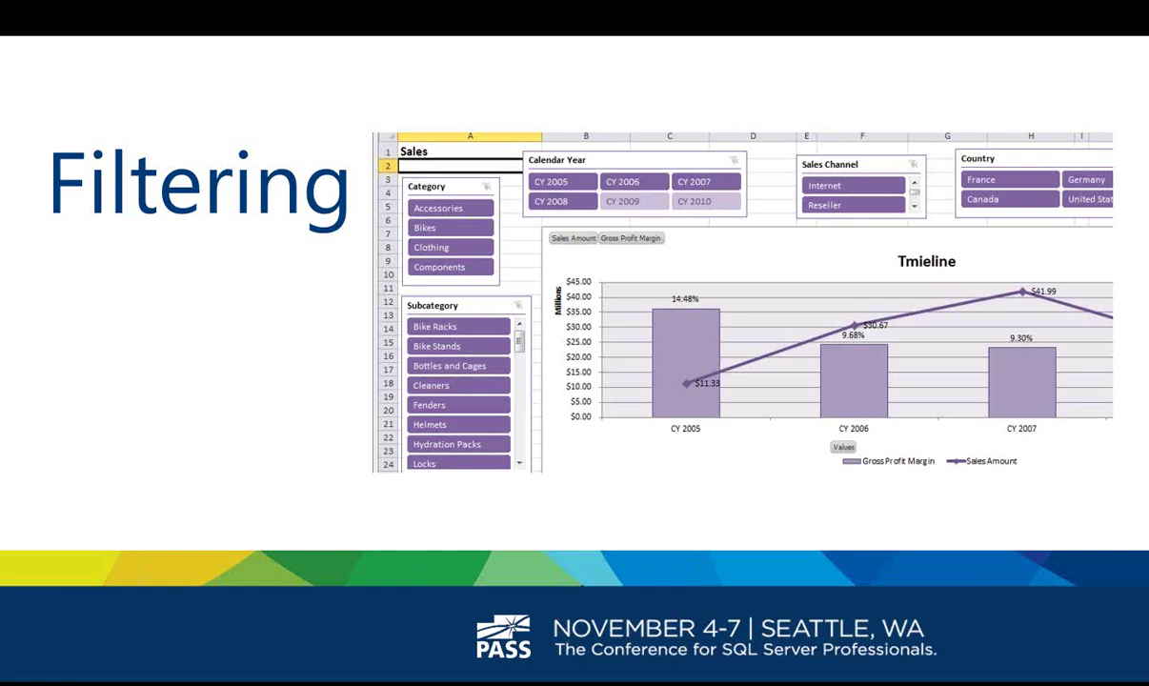
# Advance past the Filters slide to the Report Filters slide.
pyautogui.press('Right')
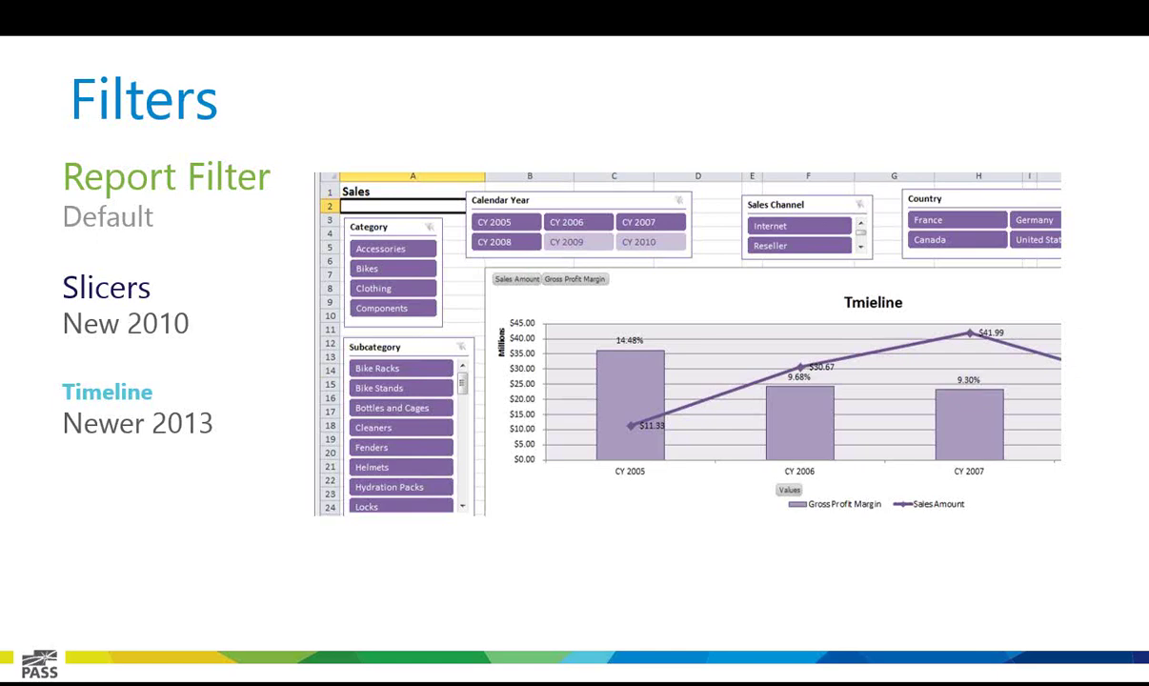
pyautogui.press('Right')
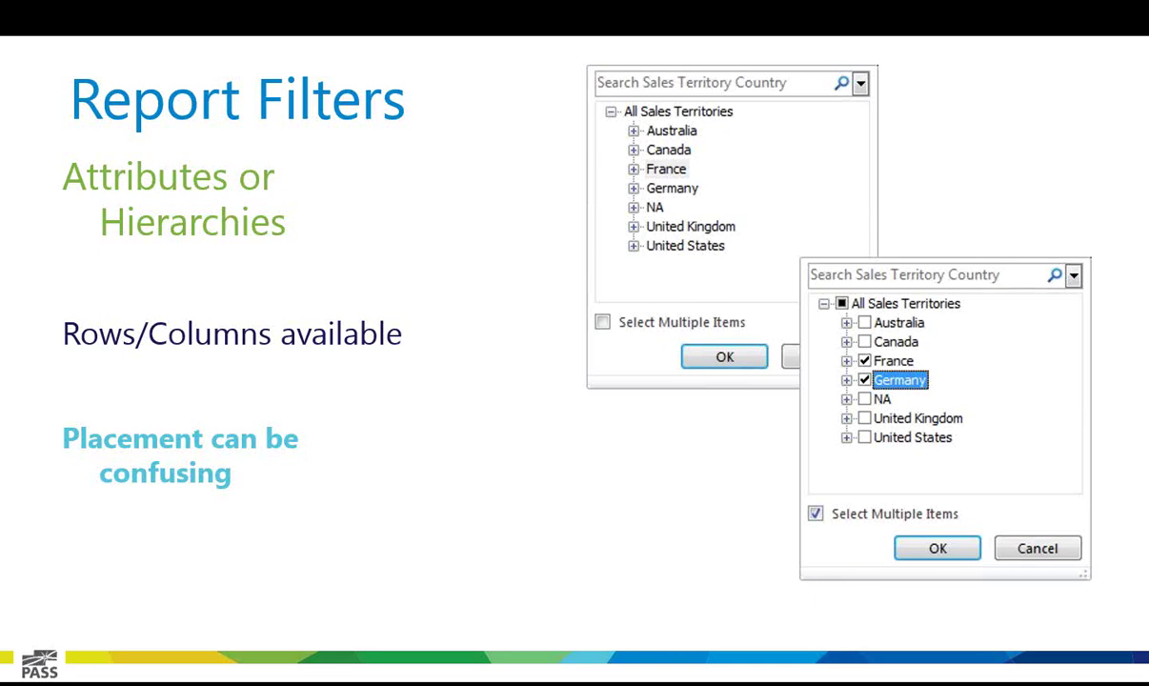
# Advance to the Slicers slide and on to the slicer options slide.
pyautogui.press('Right')
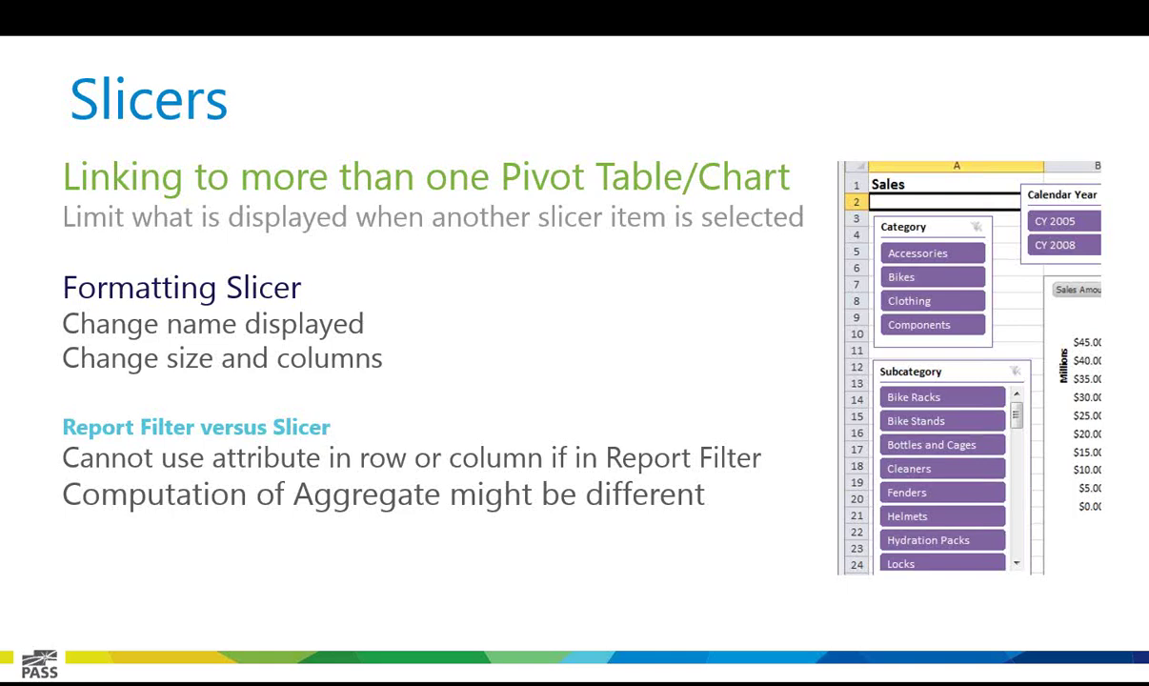
pyautogui.press('Right')
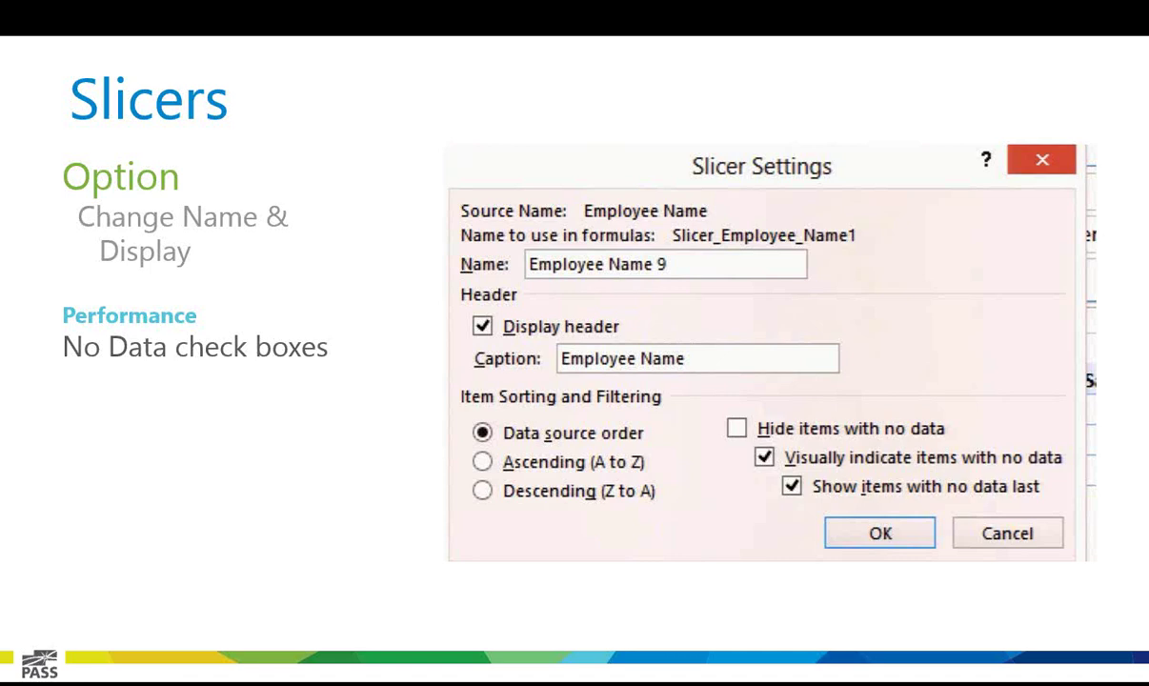
# Advance the slideshow past the Timeline slide to the 'Demo #2 – Filters' slide.
pyautogui.press('Right')
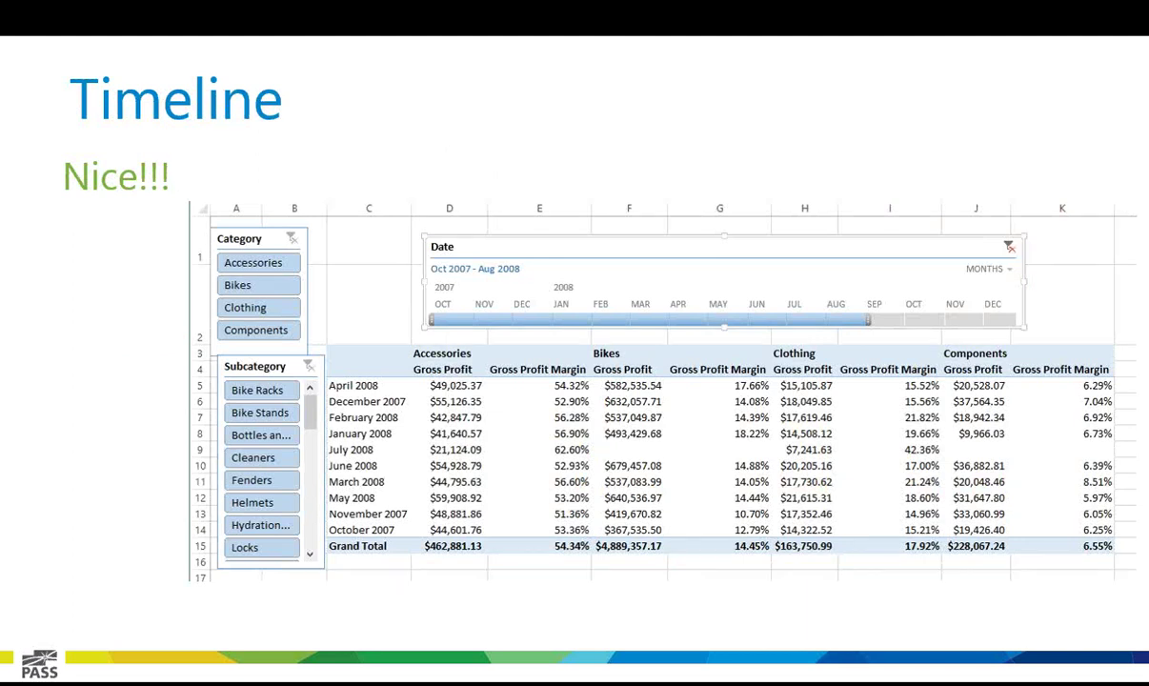
pyautogui.press('Right')
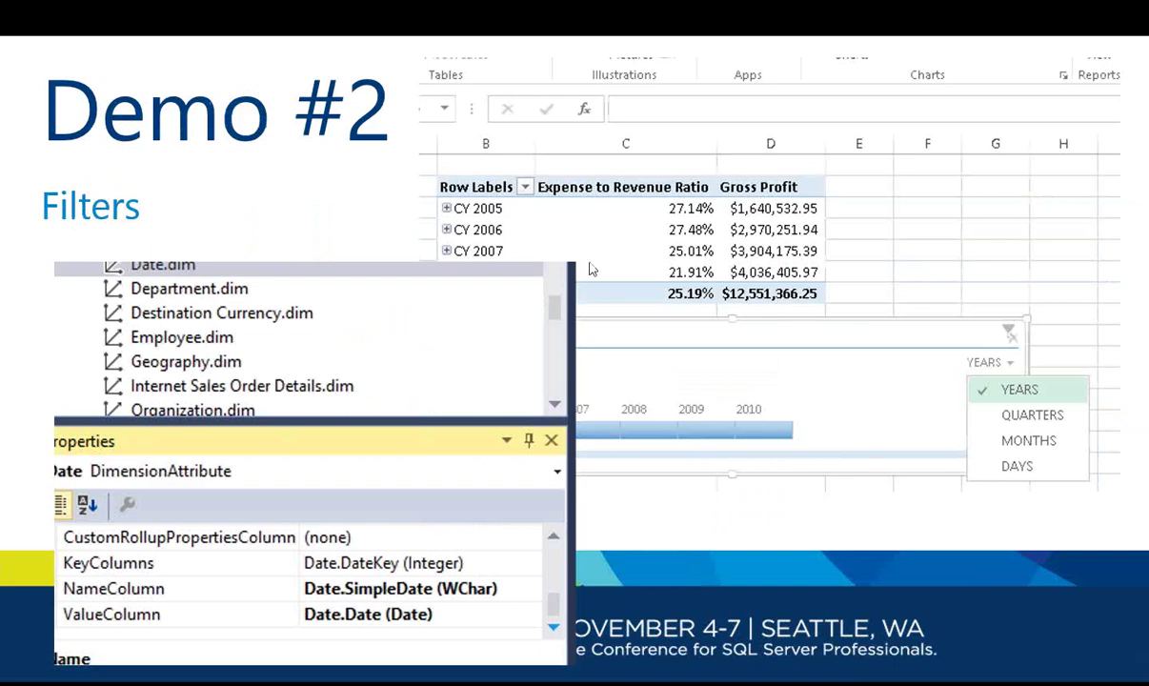
# Return to Excel, select the Sheet1 PivotTable figures, and add a blank Sheet2 with B2 selected.
pyautogui.hotkey('alt', 'Tab')
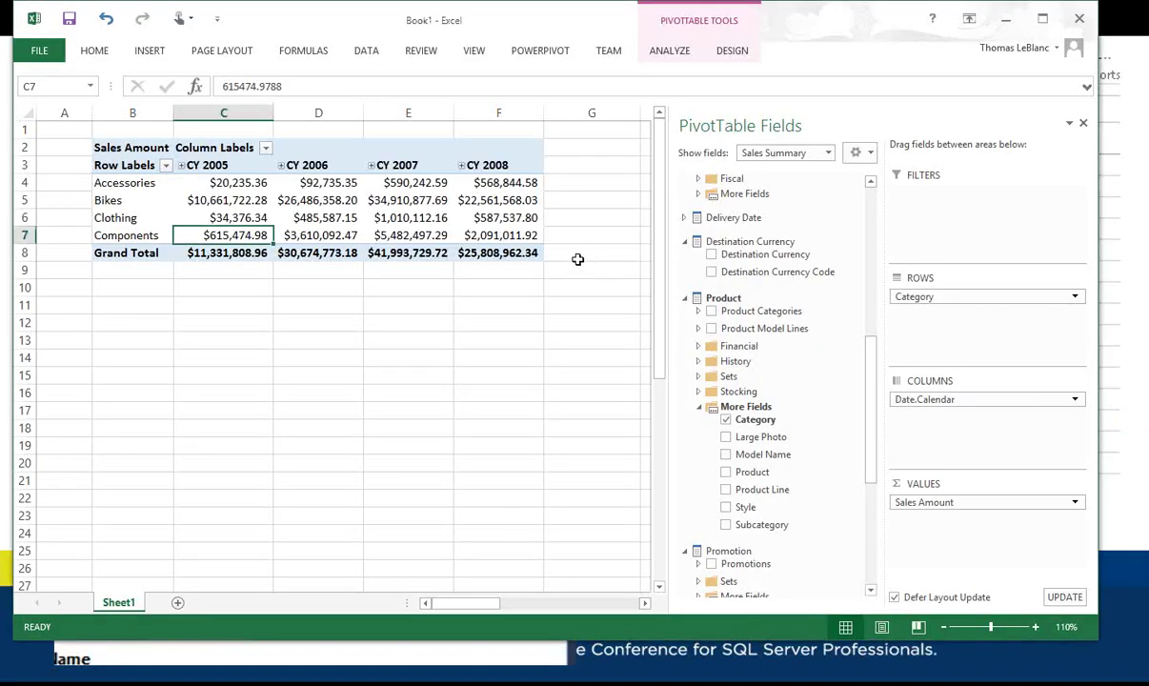
pyautogui.moveTo(510, 250); pyautogui.dragTo(149, 143)
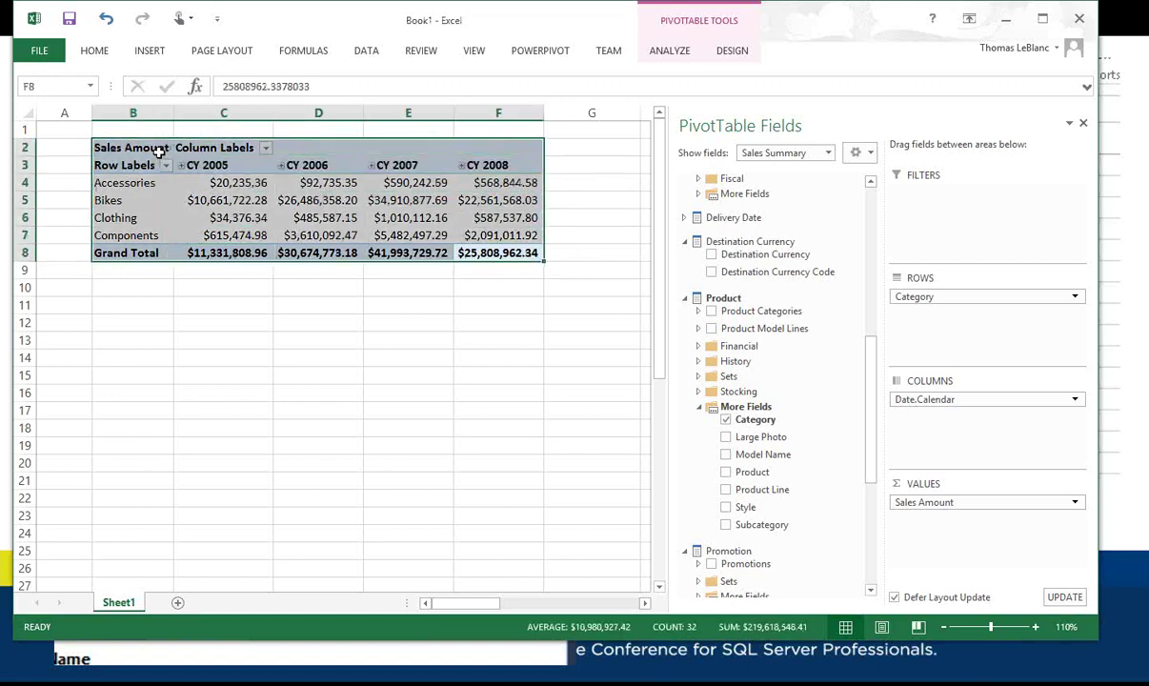
pyautogui.click(178, 605)
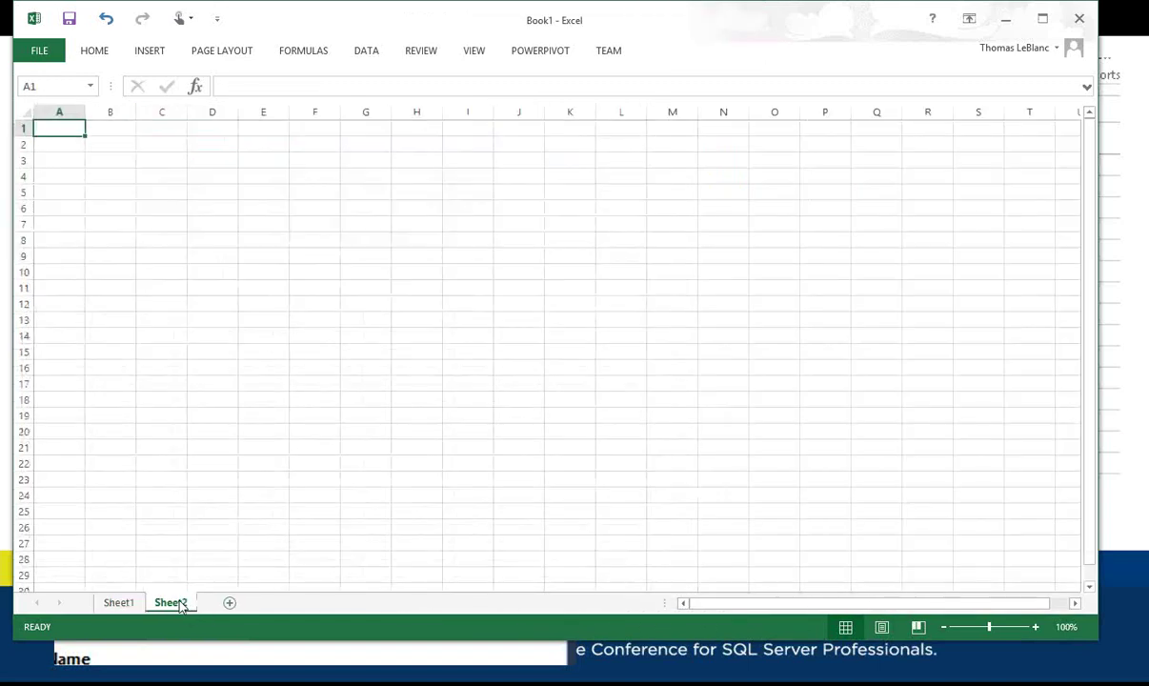
pyautogui.click(113, 144)
# Insert a PivotTable Report at B2 from the existing AdvWorksDW12 Adventure Works connection.
pyautogui.click(364, 54)
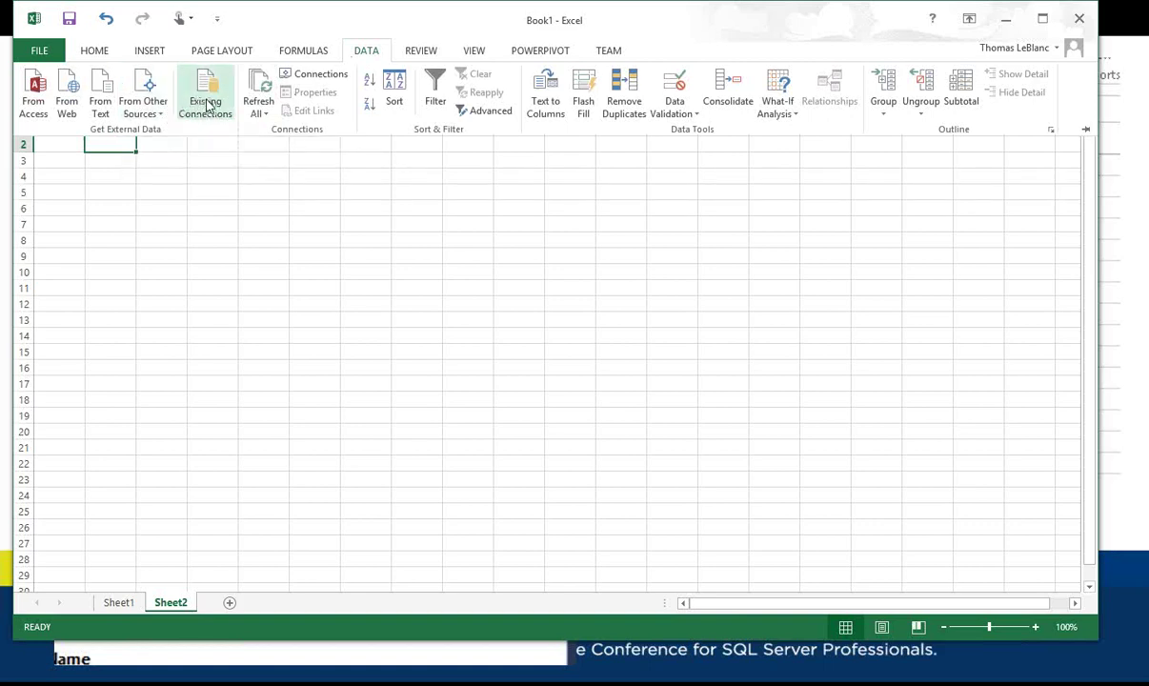
pyautogui.click(206, 103)
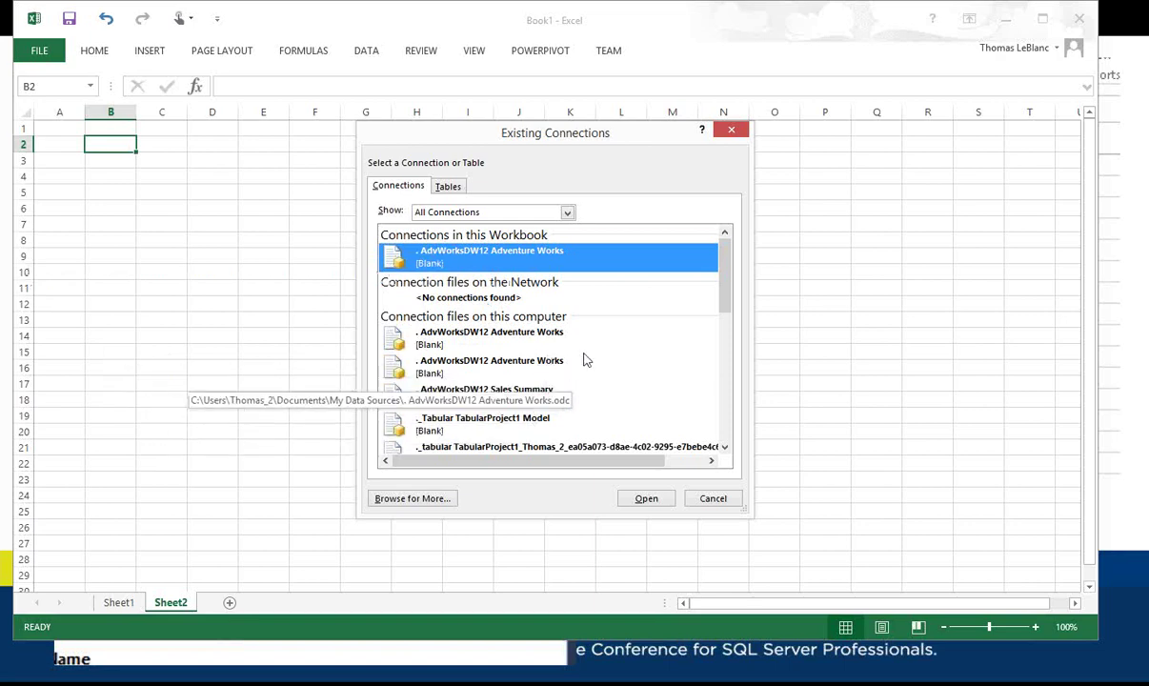
pyautogui.doubleClick(578, 261)
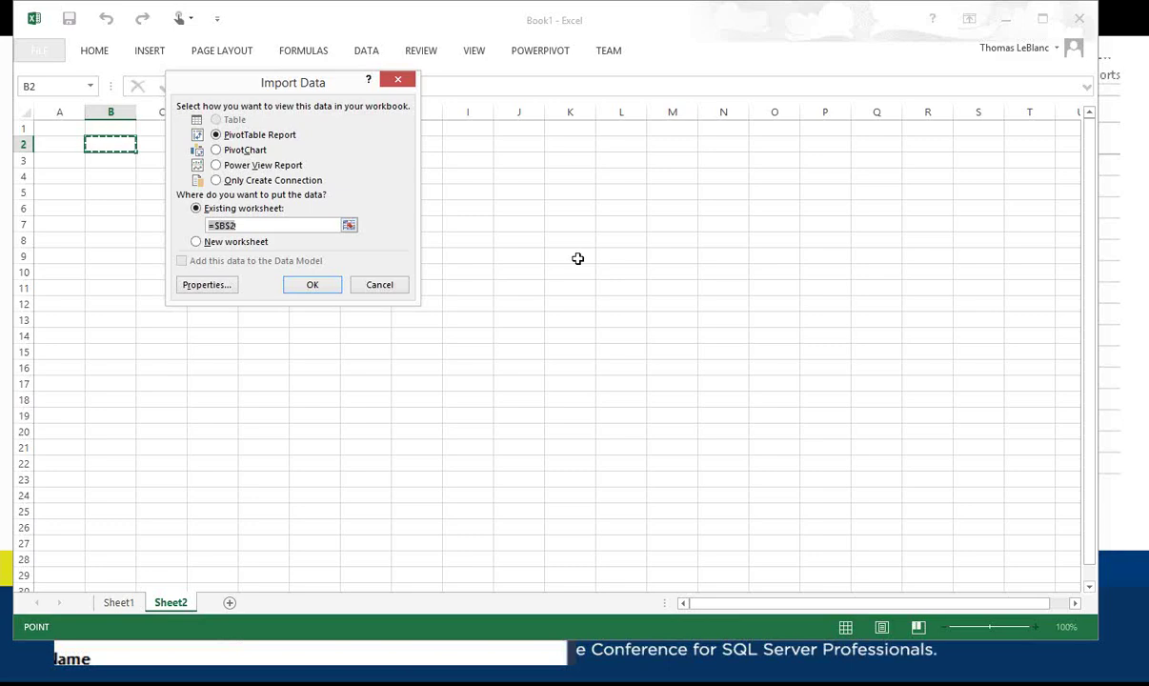
pyautogui.click(319, 287)
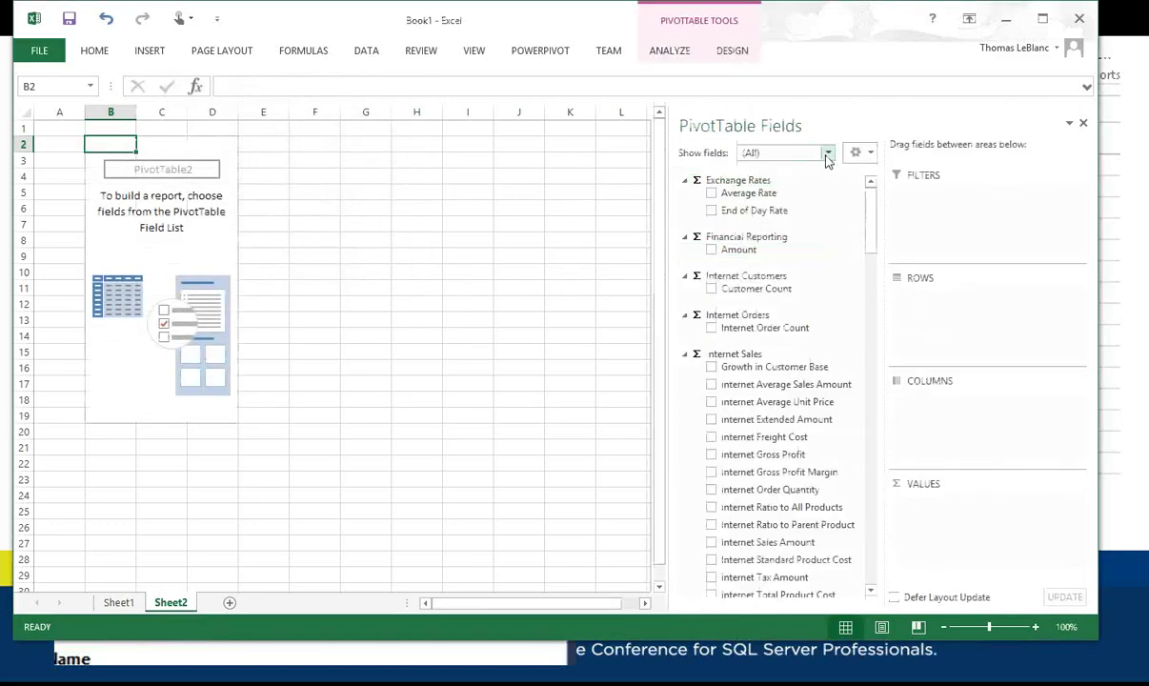
pyautogui.click(828, 154)
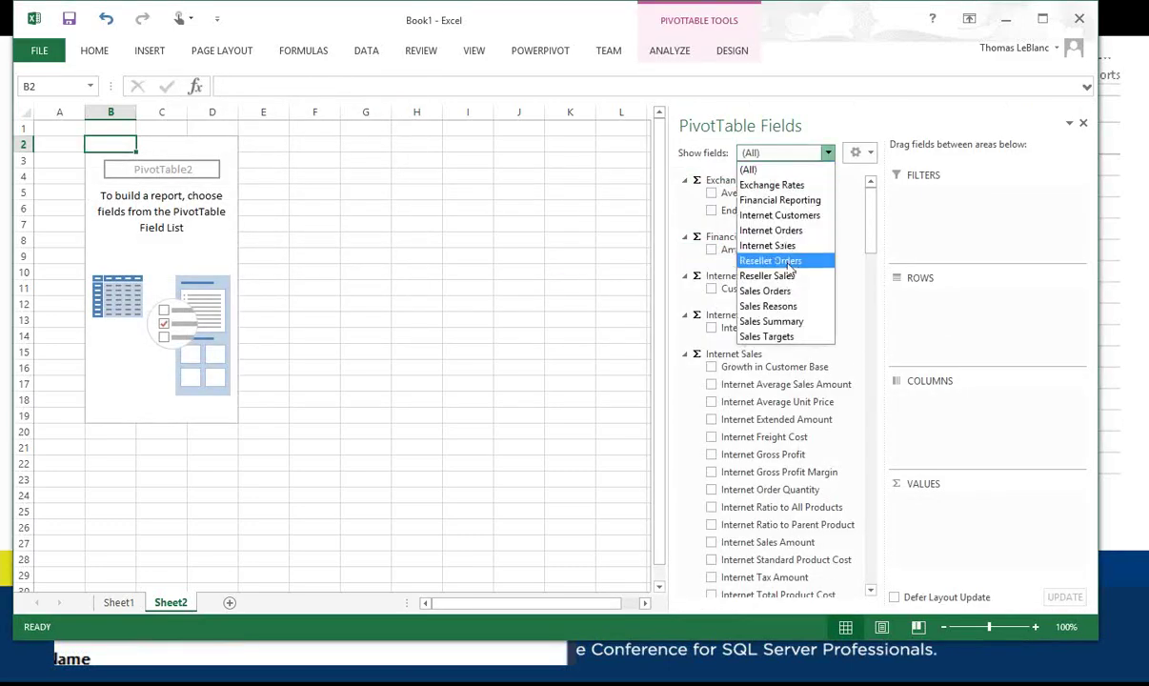
# Show Sales Summary fields, add Sales Amount as values and Sales Territory to rows.
pyautogui.click(774, 322)
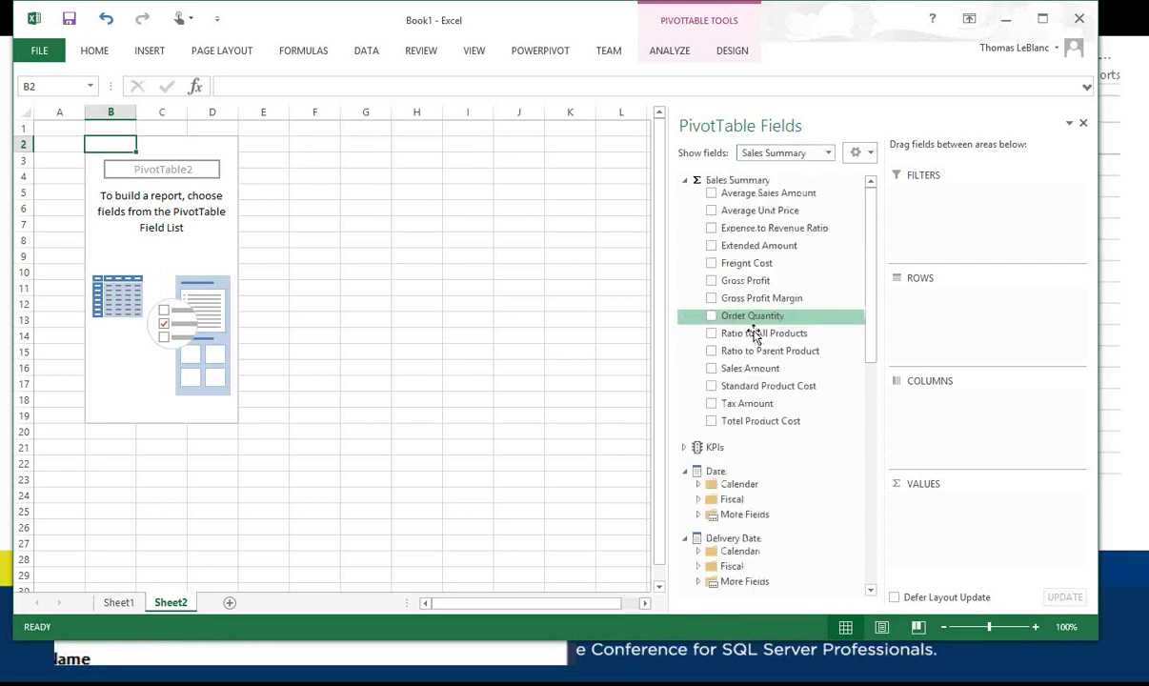
pyautogui.click(712, 370)
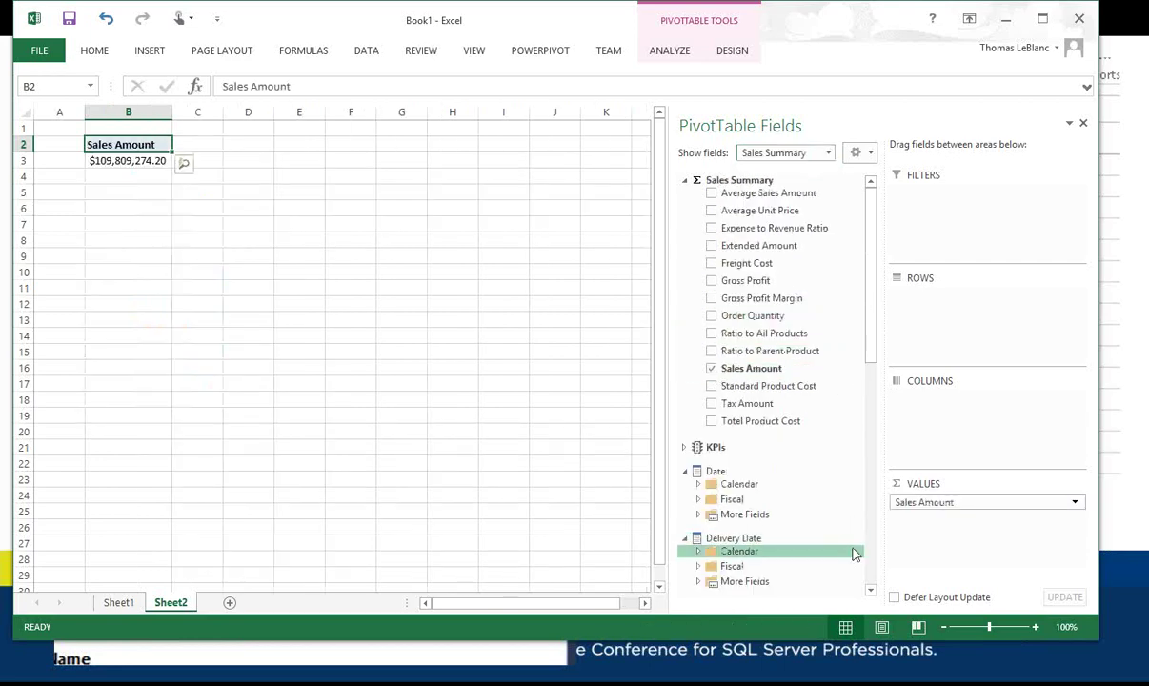
pyautogui.click(869, 572)
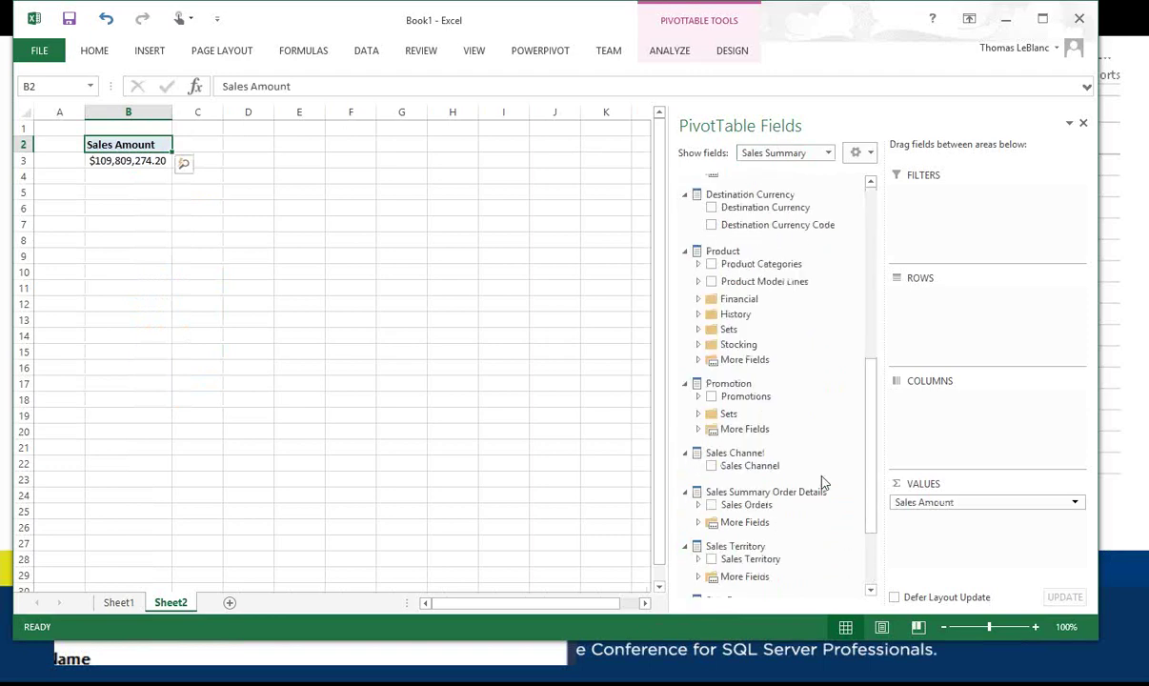
pyautogui.moveTo(759, 564); pyautogui.dragTo(957, 329)
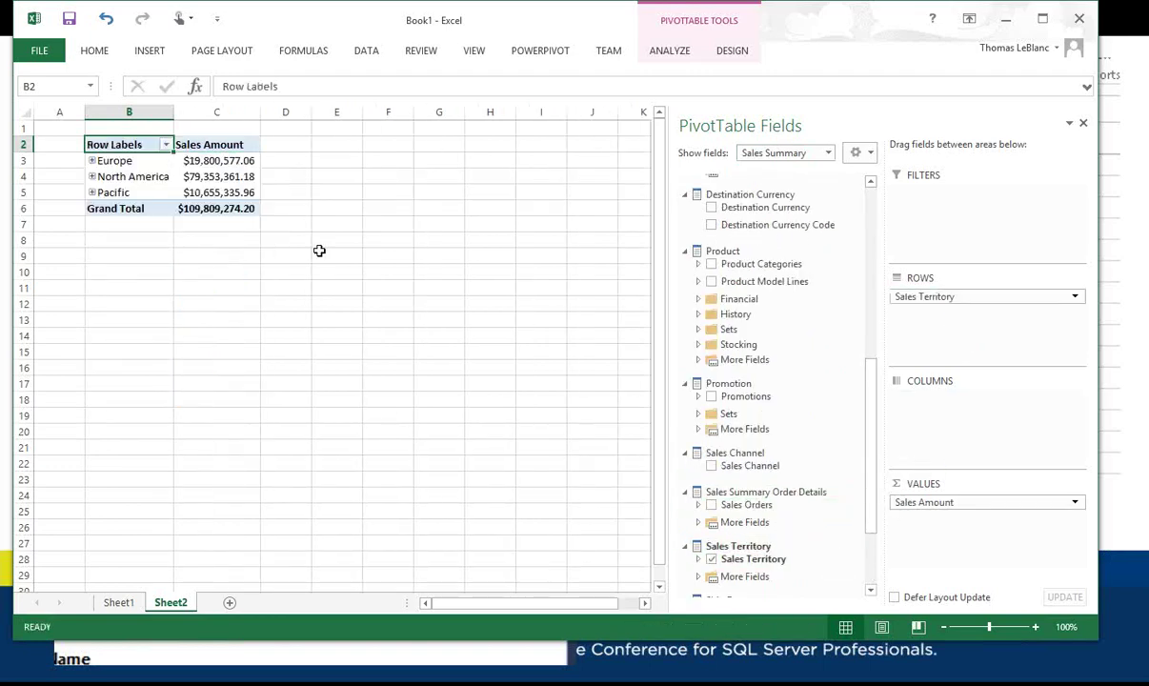
# Expand Pacific, North America and United States territory rows, then collapse them again.
pyautogui.click(94, 196)
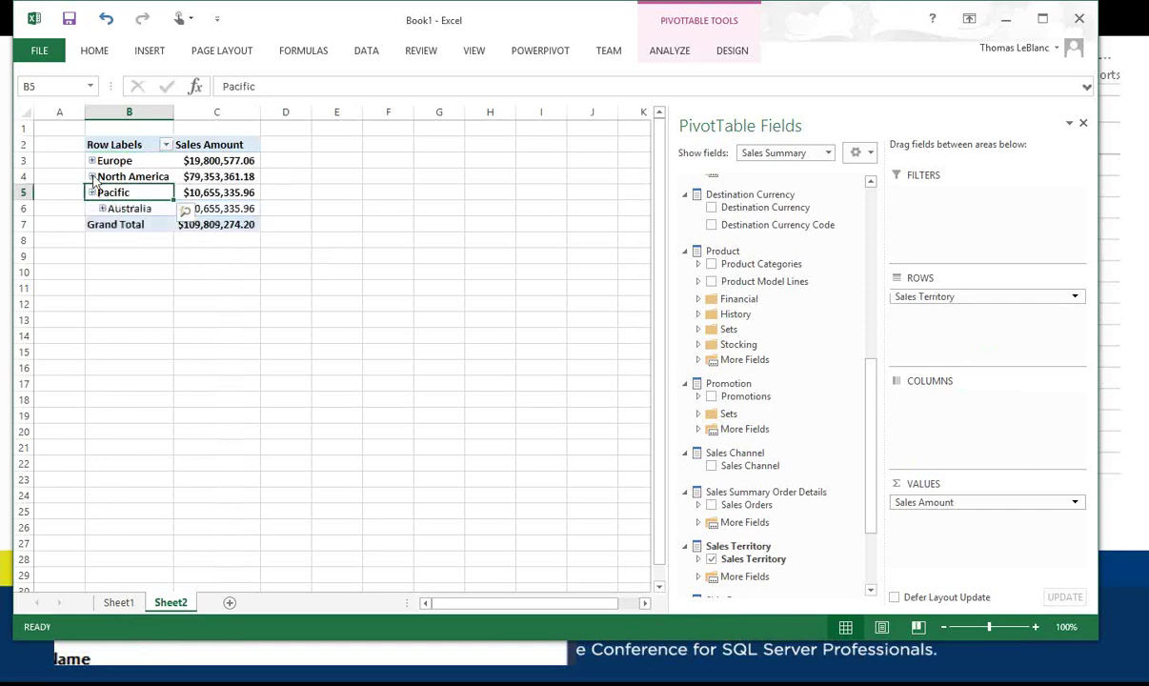
pyautogui.click(93, 178)
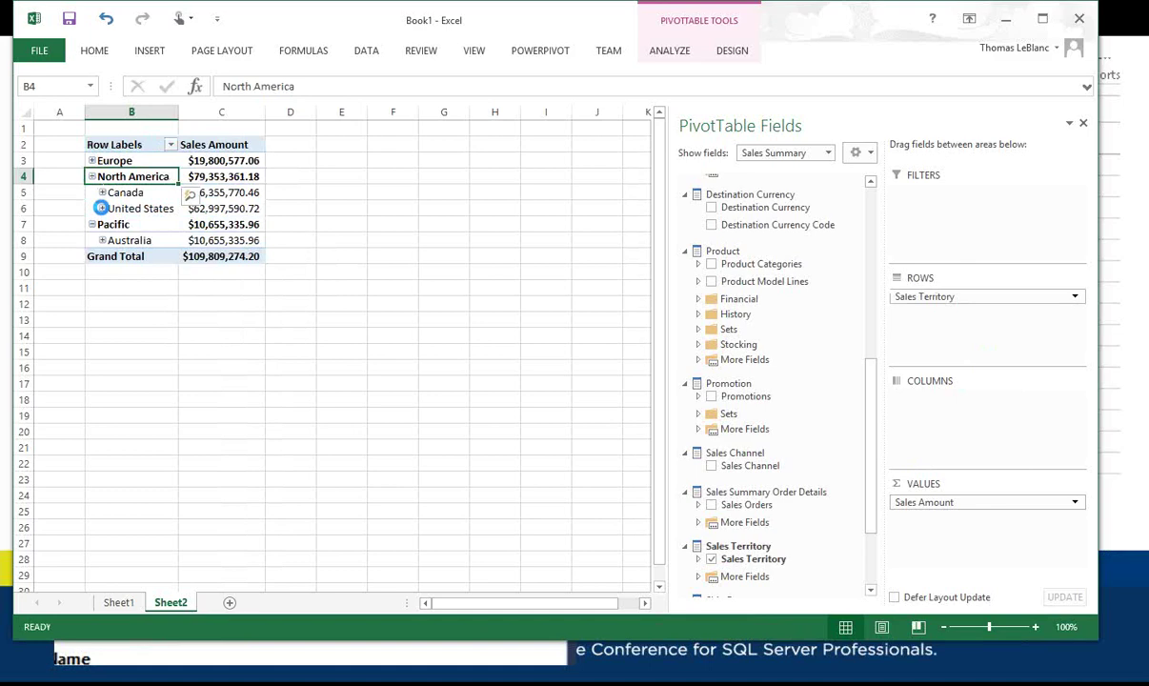
pyautogui.click(101, 208)
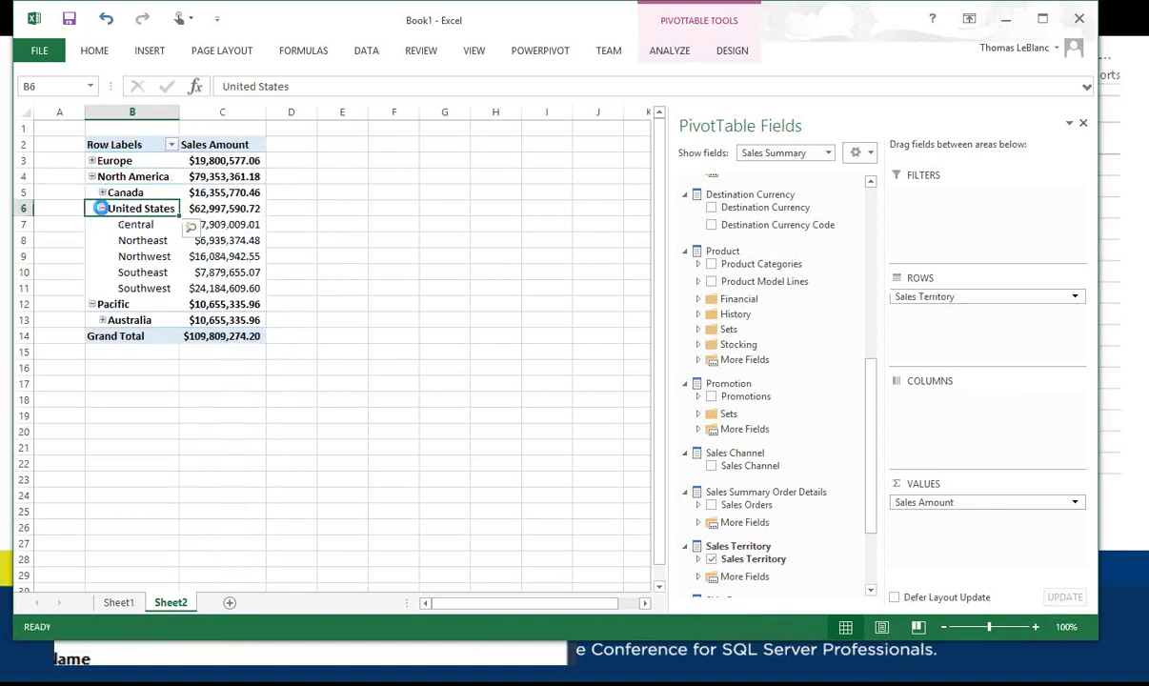
pyautogui.click(102, 207)
pyautogui.click(91, 178)
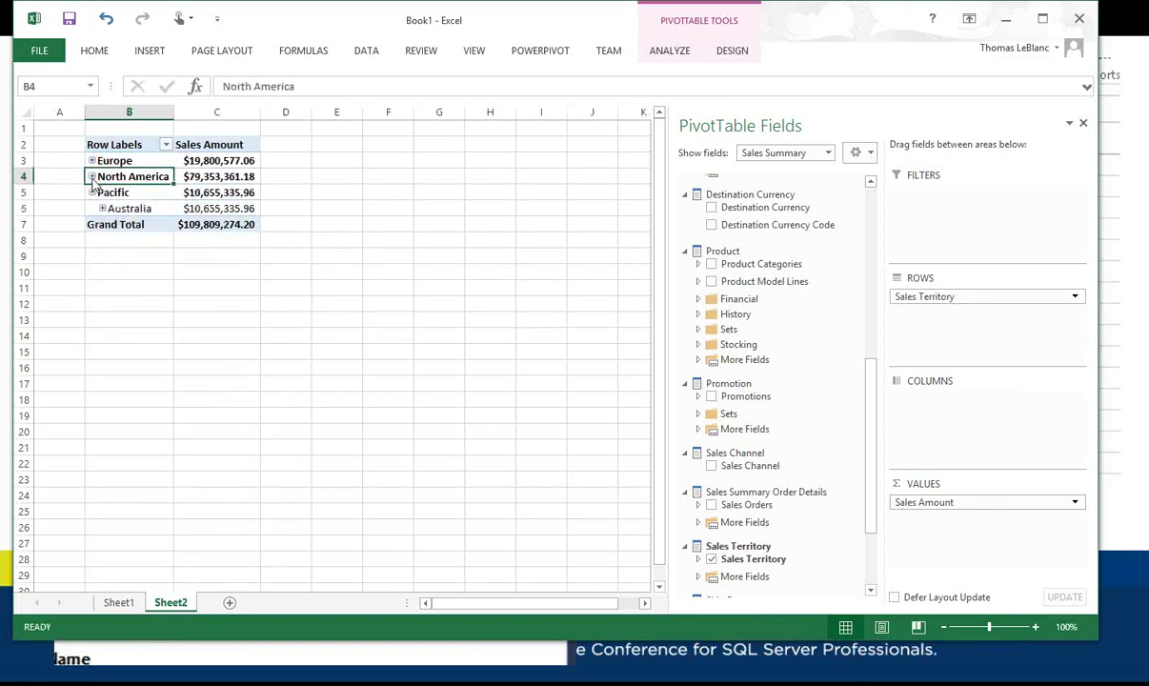
pyautogui.click(91, 193)
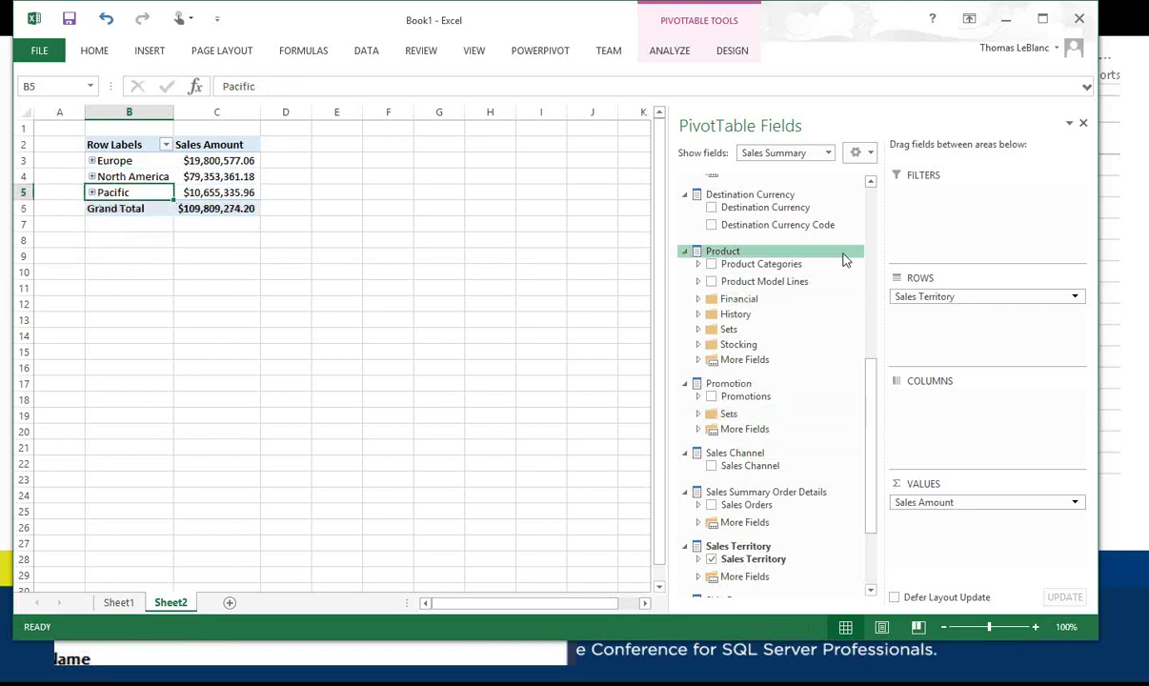
pyautogui.click(874, 226)
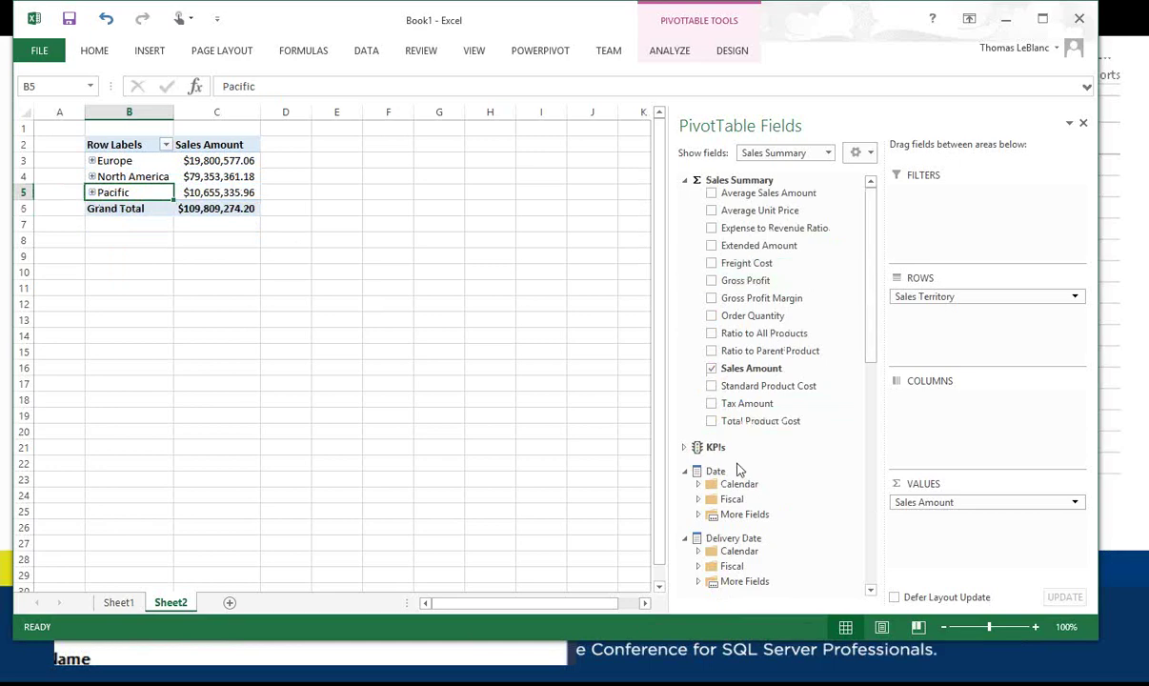
# Put Month Year in the pivot columns and Date.Calendar in the report filters.
pyautogui.click(698, 515)
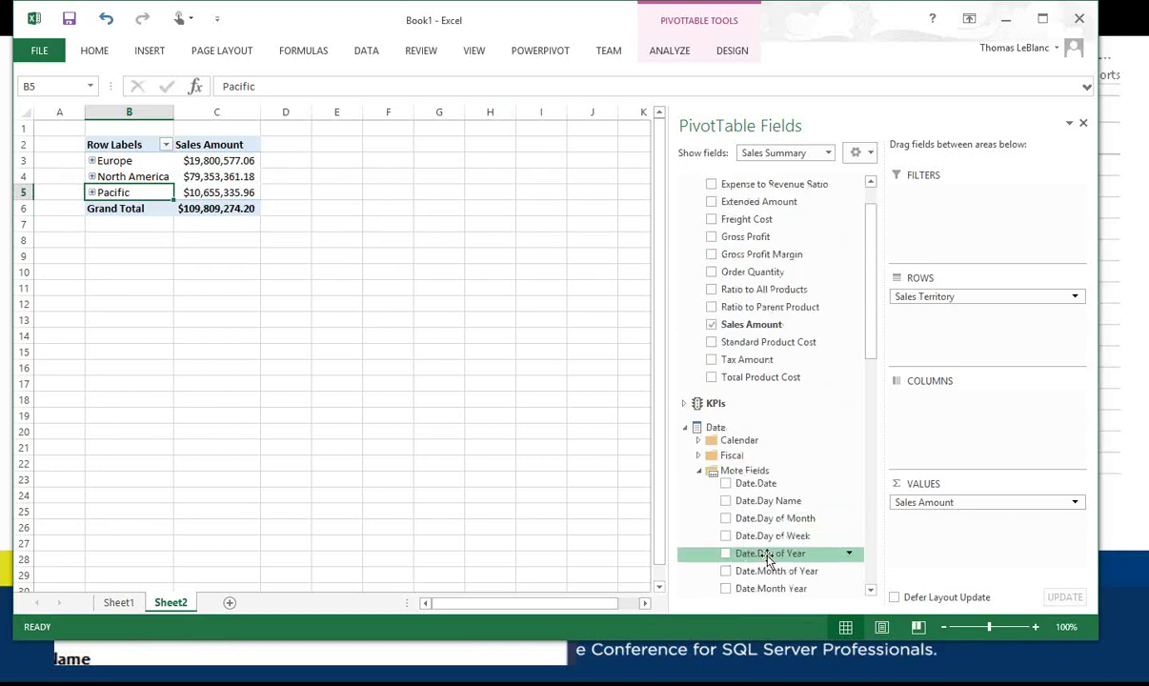
pyautogui.moveTo(778, 588); pyautogui.dragTo(926, 401)
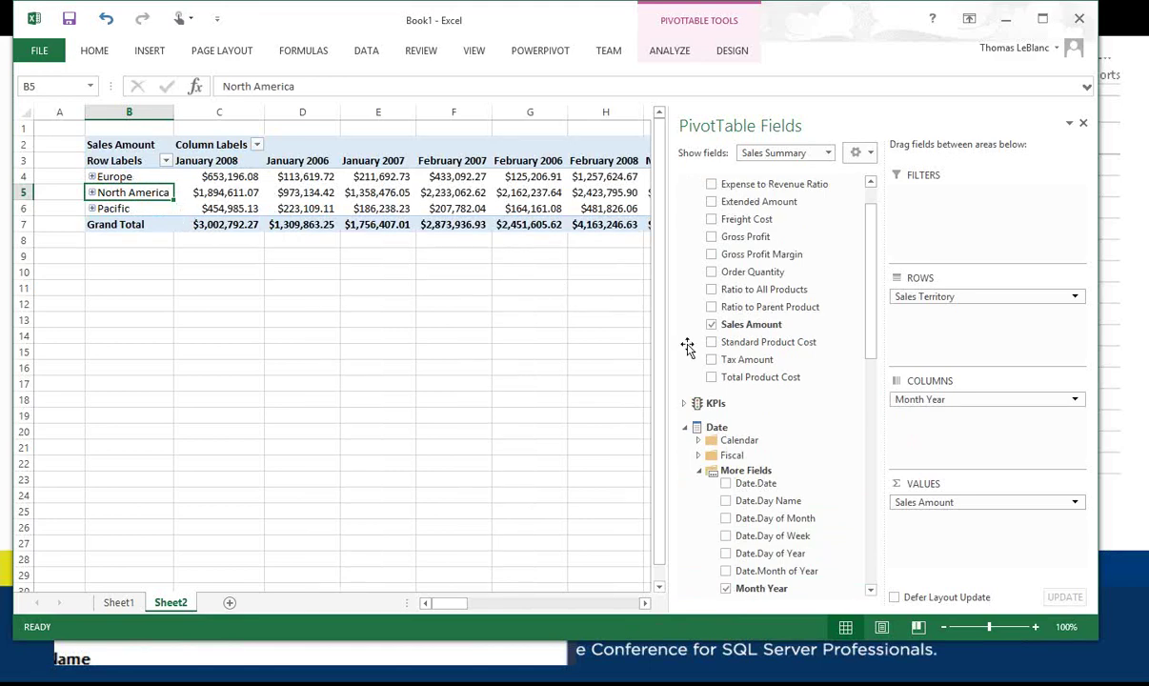
pyautogui.click(701, 441)
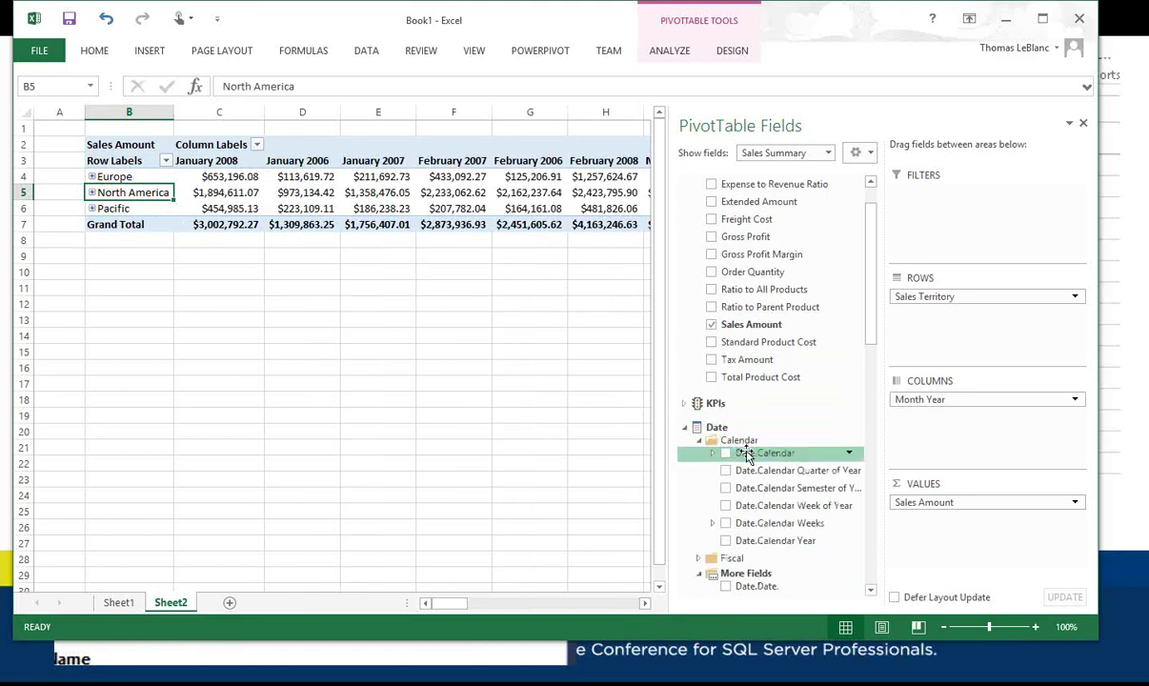
pyautogui.moveTo(765, 453); pyautogui.dragTo(929, 219)
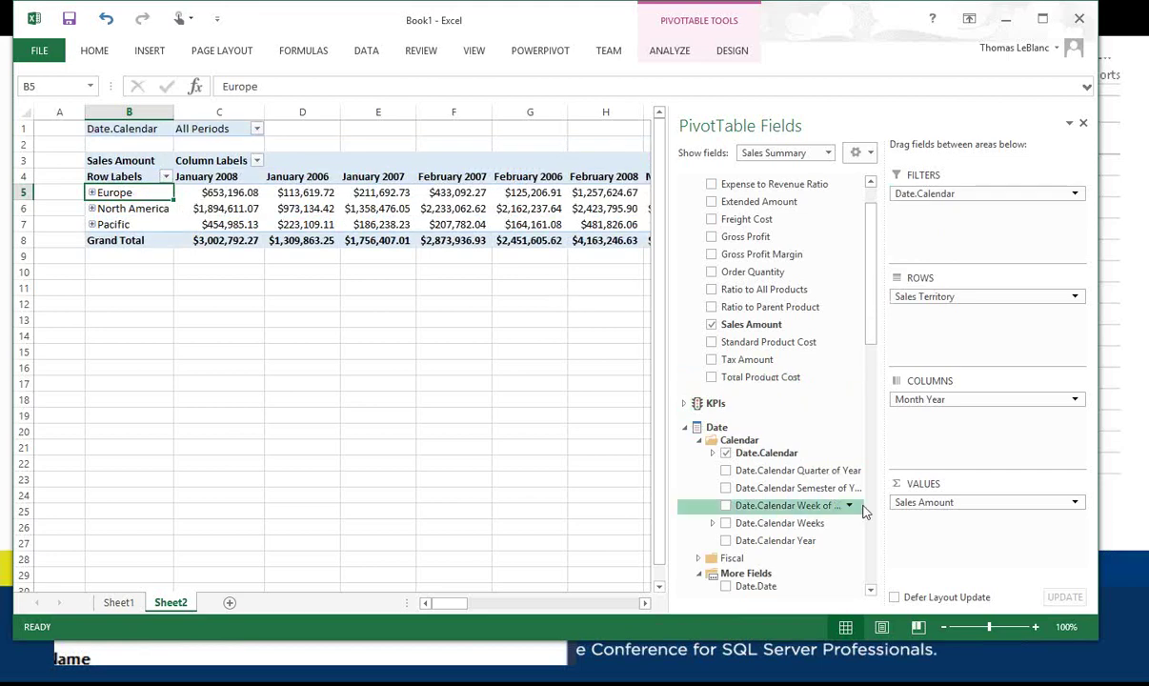
# Zoom the sheet to 110% and expand All Periods in the Date.Calendar filter.
pyautogui.click(1035, 627)
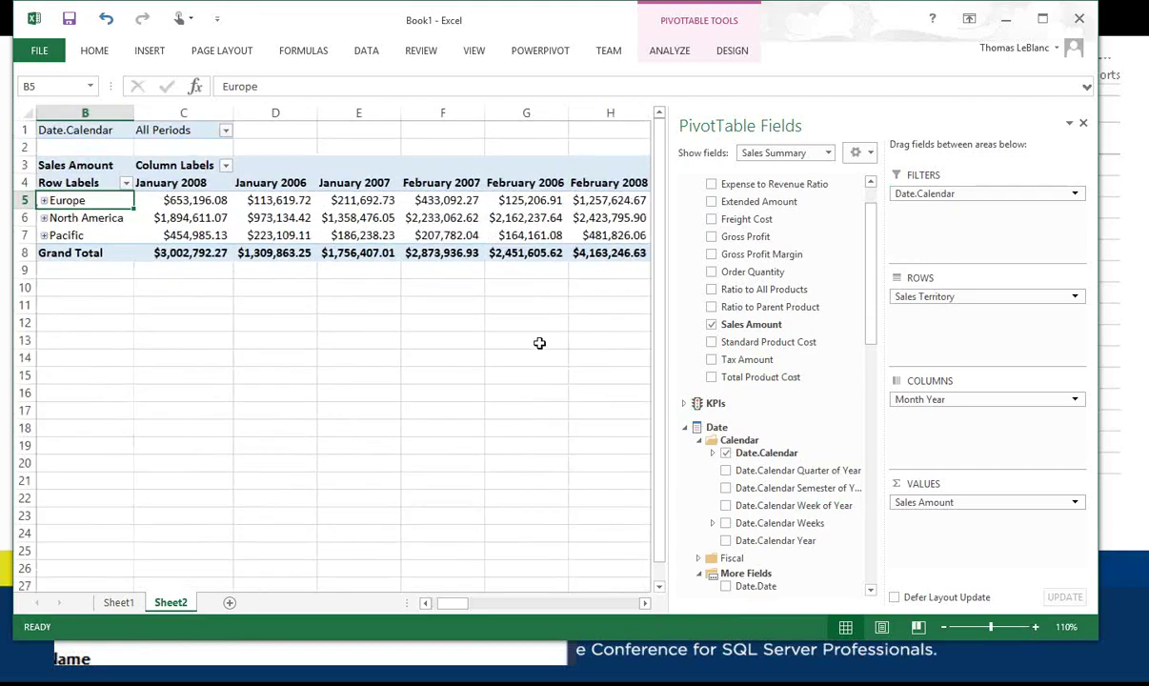
pyautogui.click(426, 605)
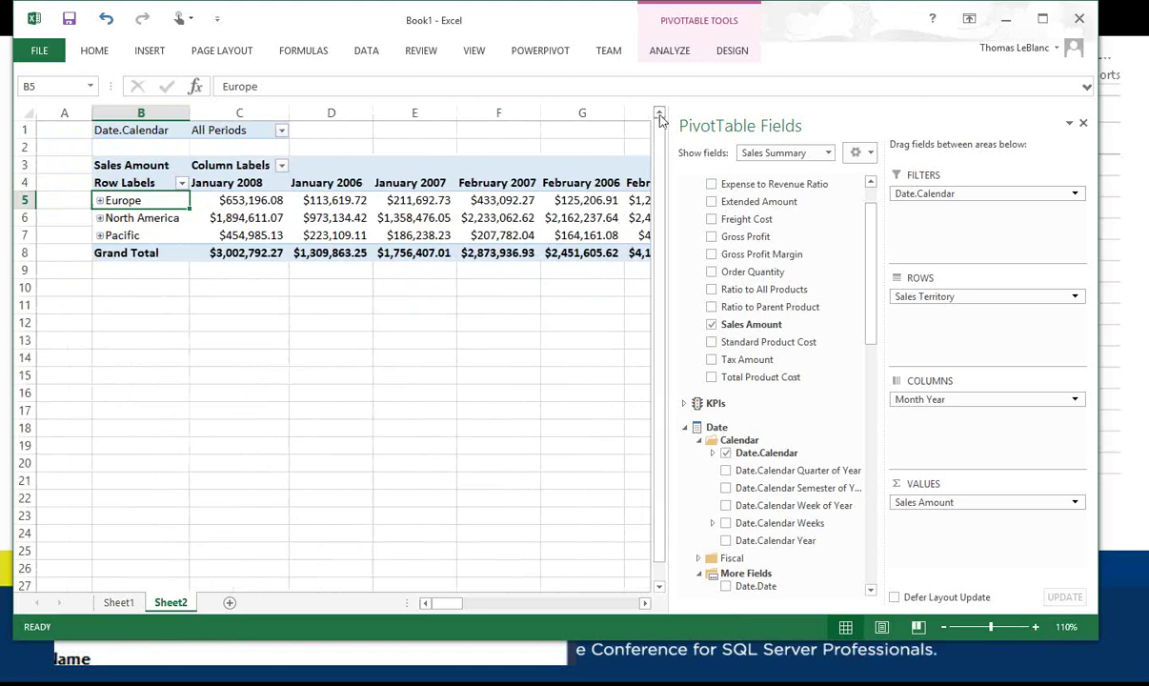
pyautogui.click(281, 130)
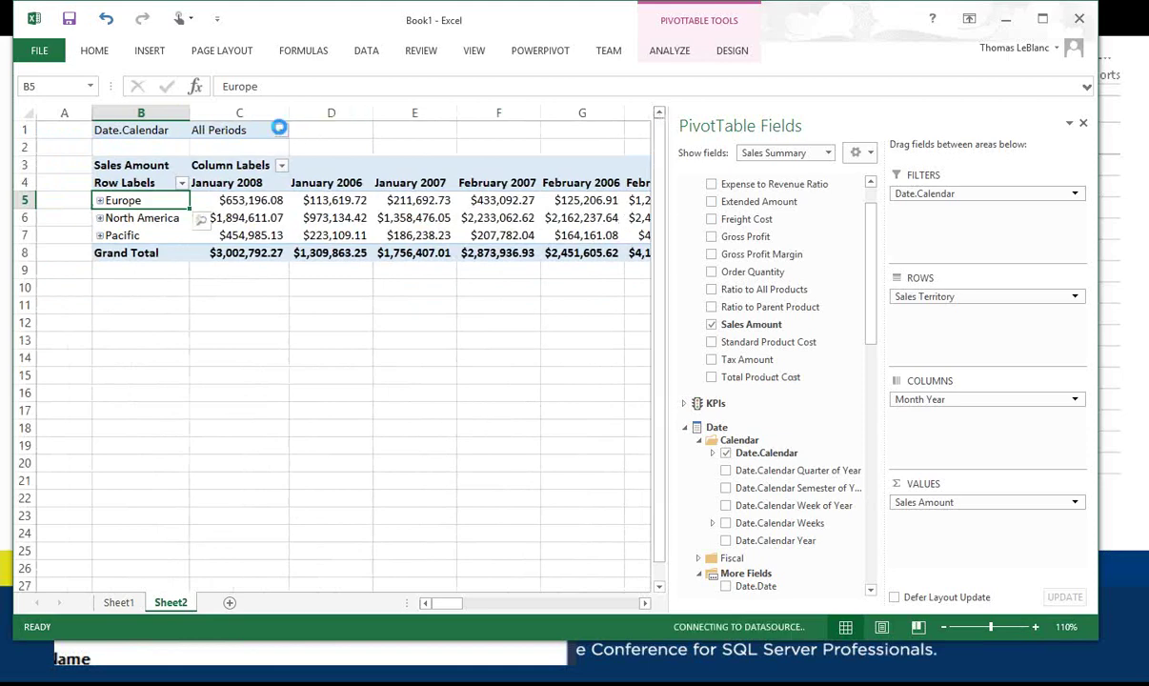
pyautogui.click(111, 169)
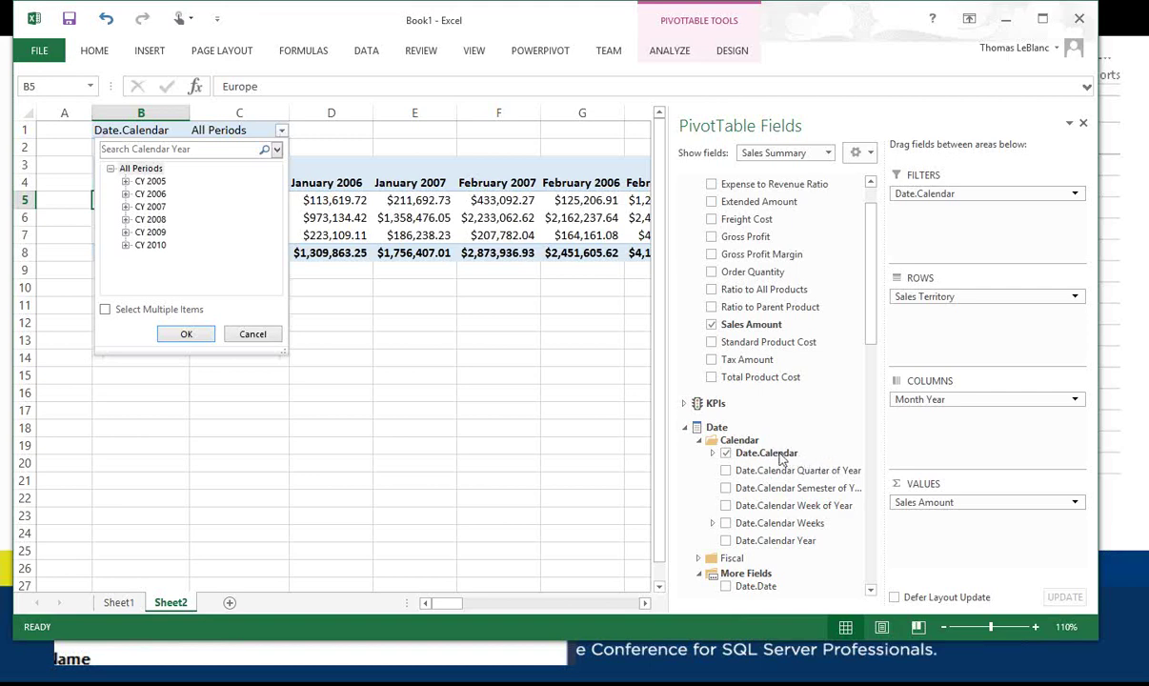
# Filter Date.Calendar to CY 2007, then try moving it into columns and undo.
pyautogui.click(150, 206)
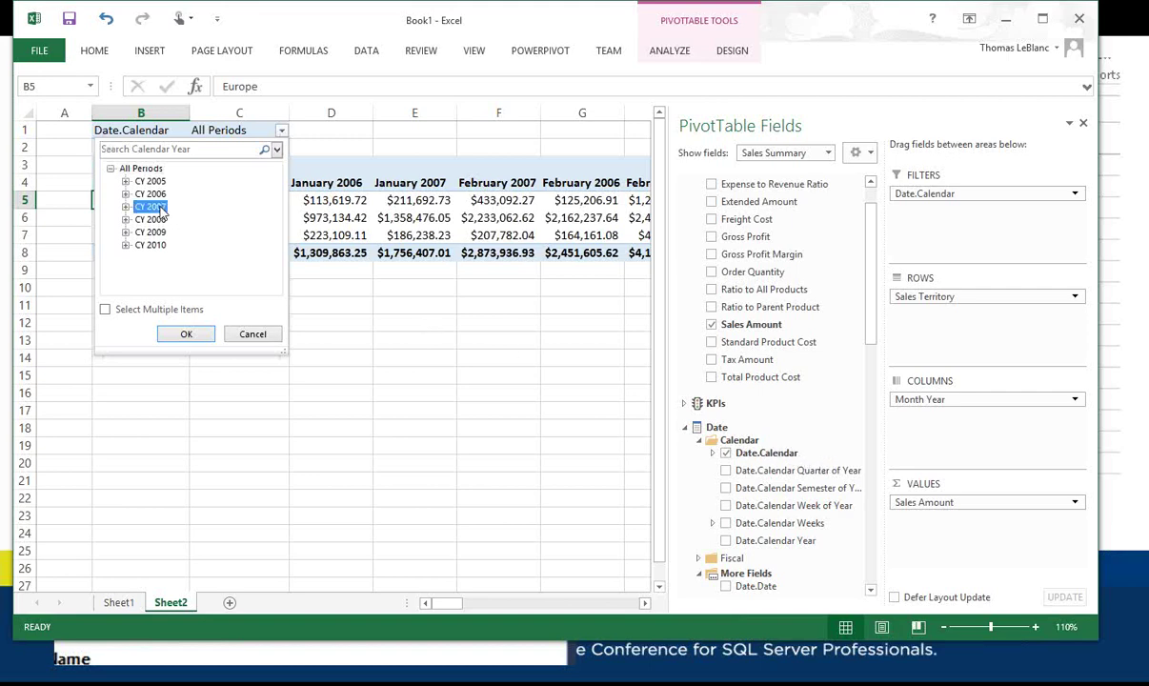
pyautogui.click(187, 335)
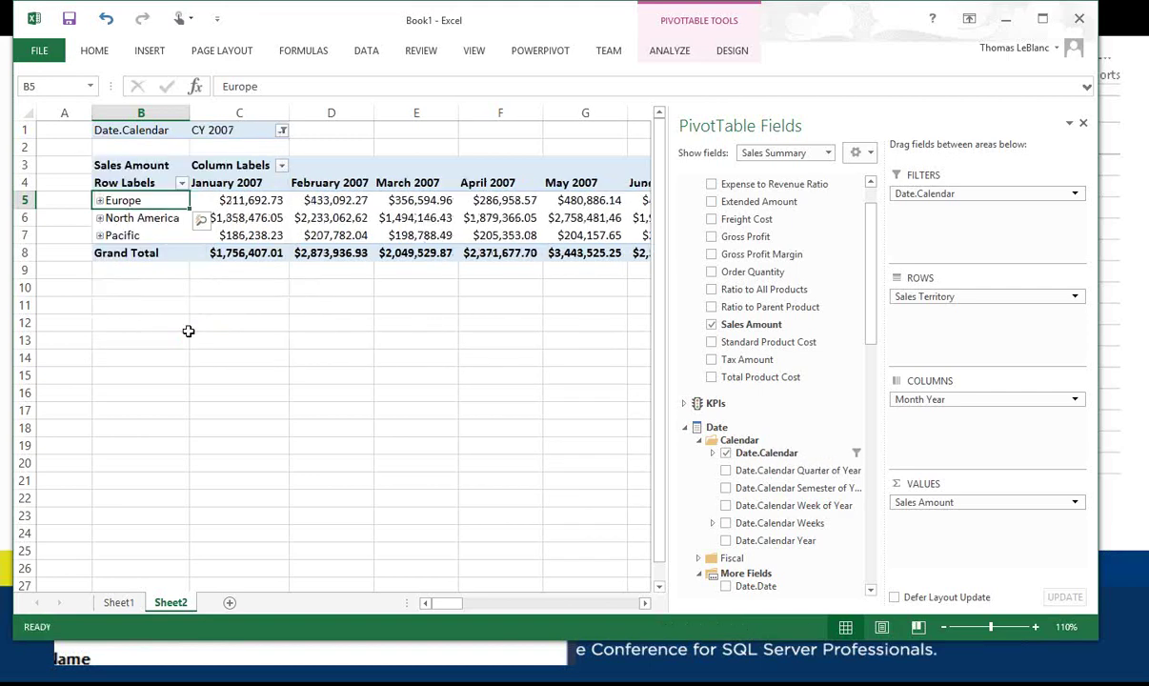
pyautogui.moveTo(751, 460); pyautogui.dragTo(956, 399)
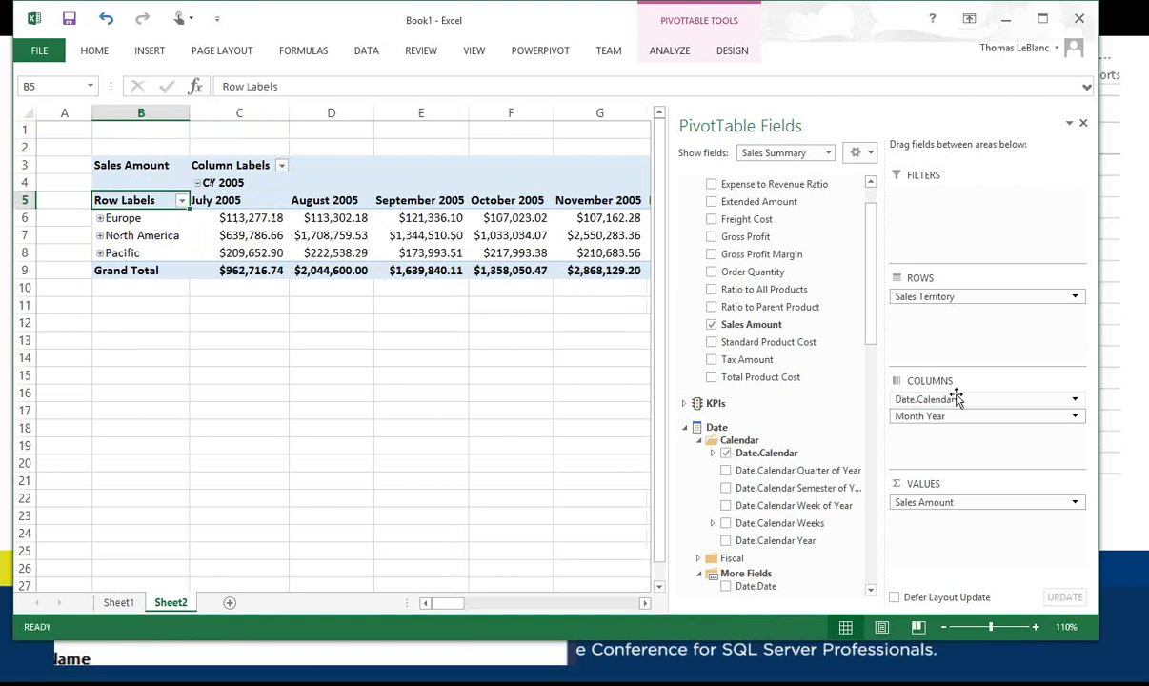
pyautogui.hotkey('ctrl', 'z')
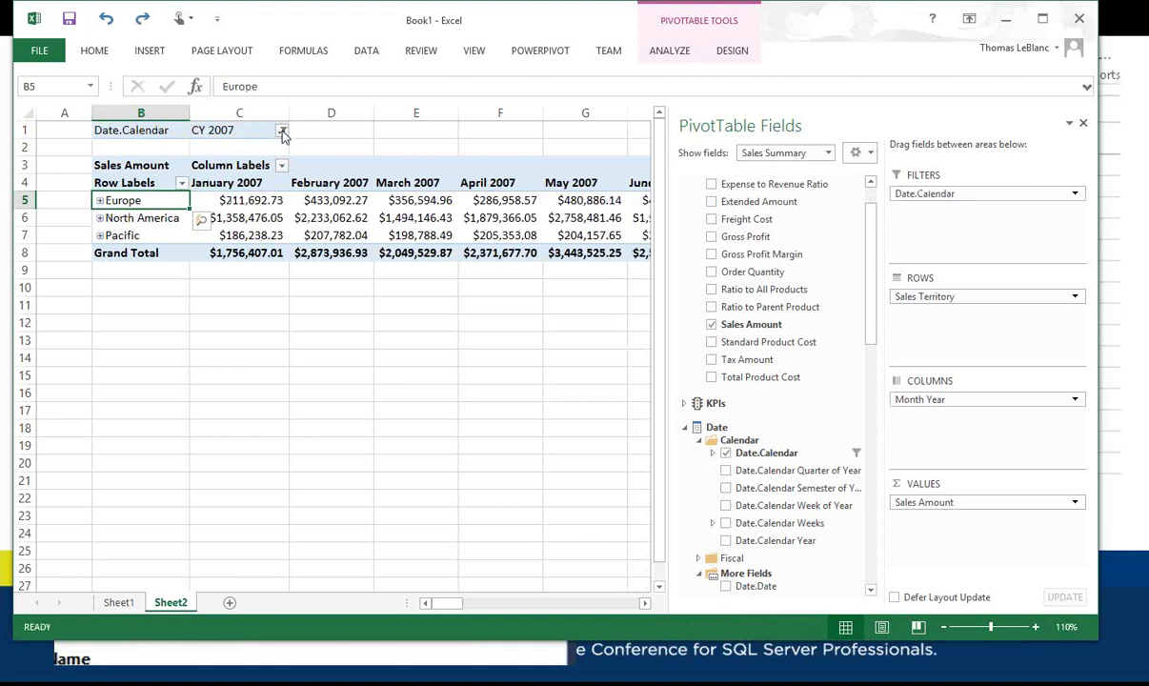
# Set the Date.Calendar filter to include both CY 2007 and CY 2008.
pyautogui.click(282, 132)
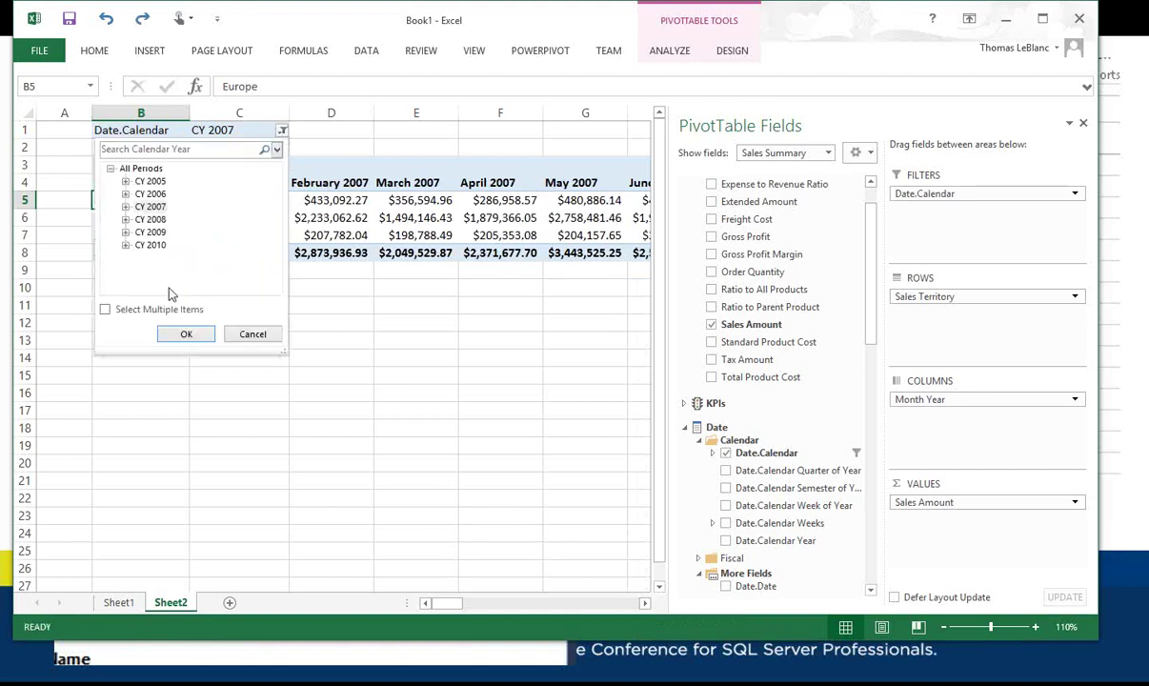
pyautogui.click(105, 310)
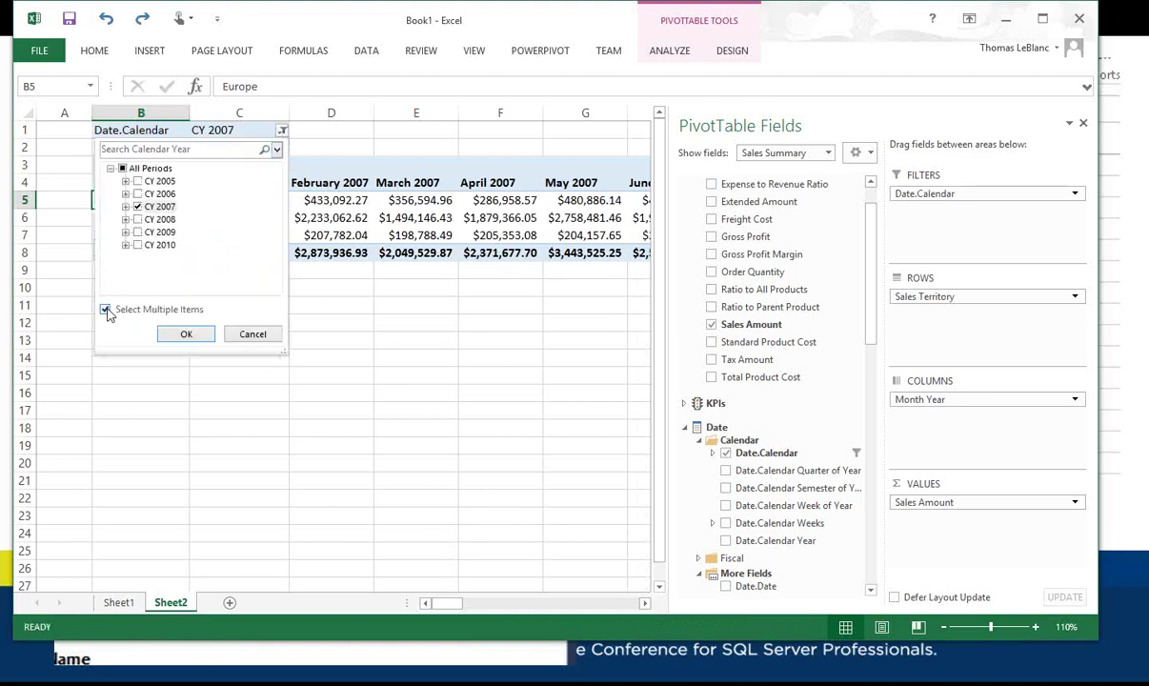
pyautogui.click(137, 220)
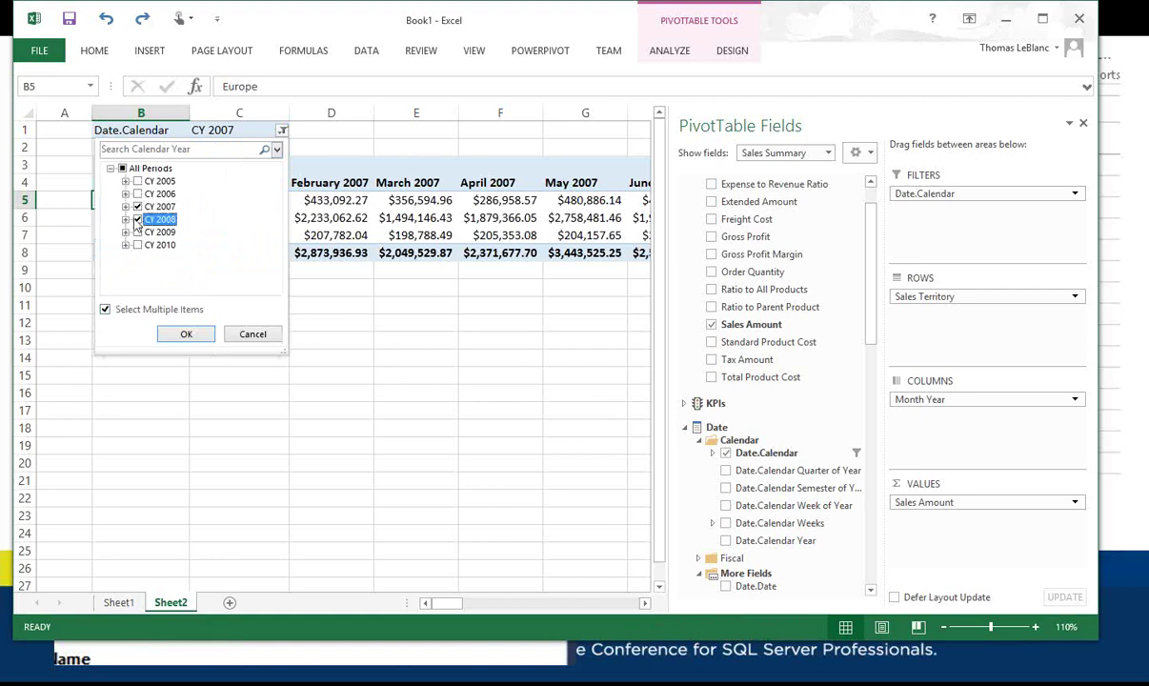
pyautogui.click(187, 340)
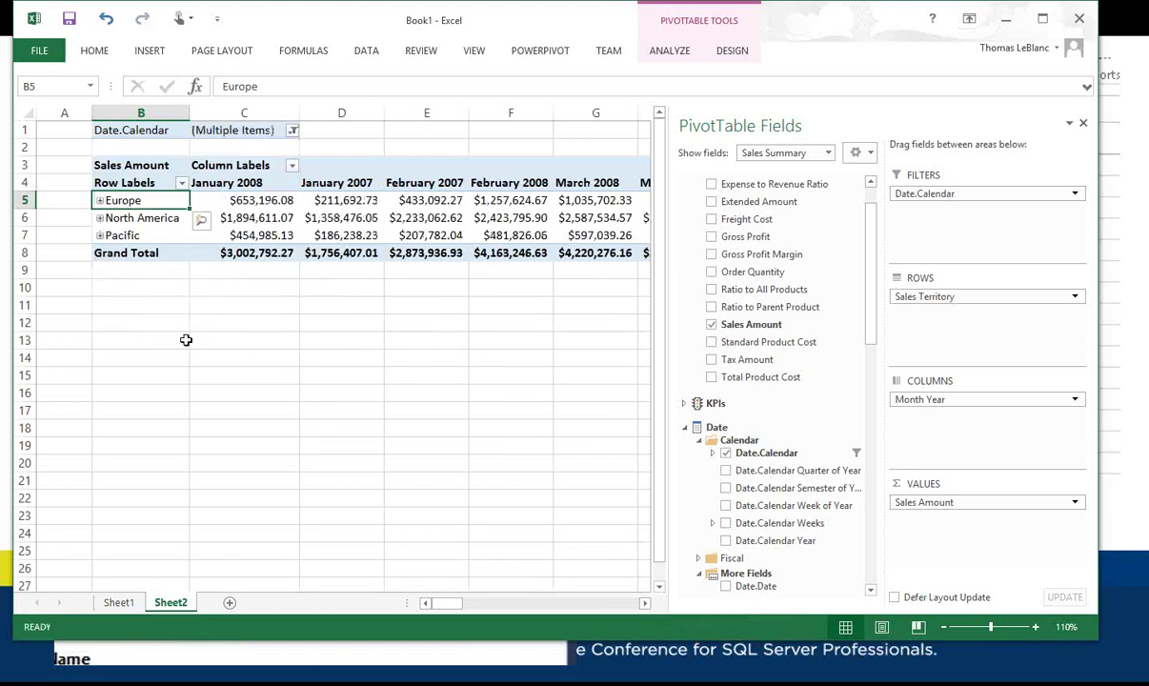
pyautogui.click(239, 186)
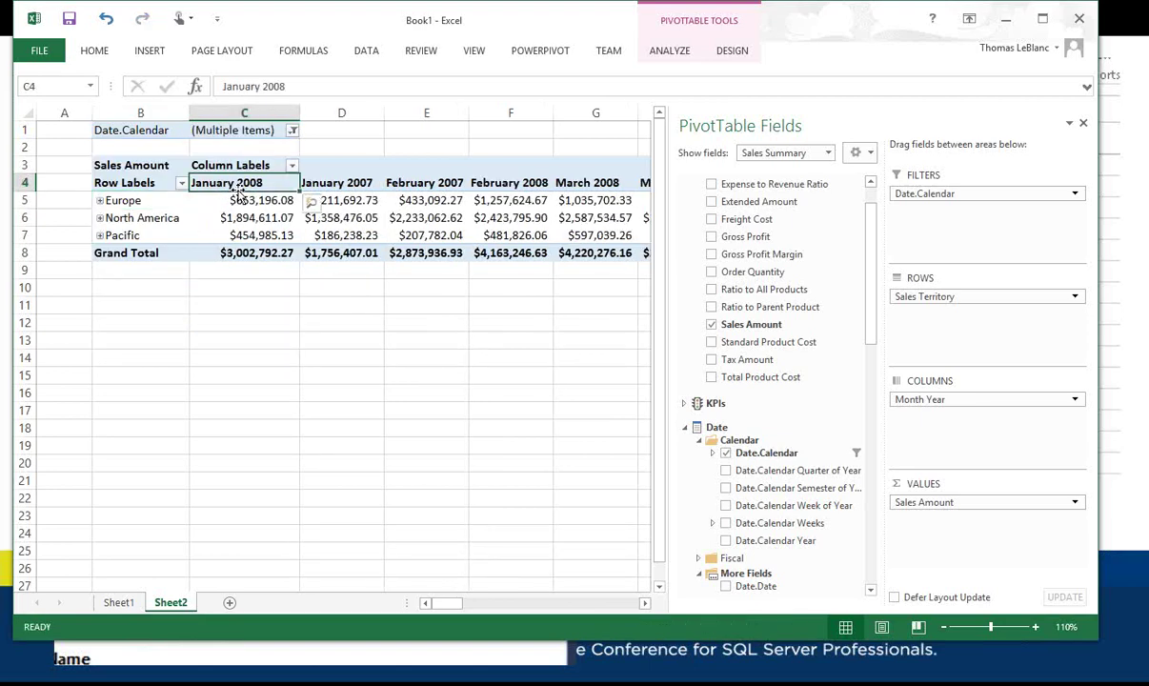
# Move Month Year to rows so months run down and territories run across.
pyautogui.moveTo(901, 400); pyautogui.dragTo(943, 397)
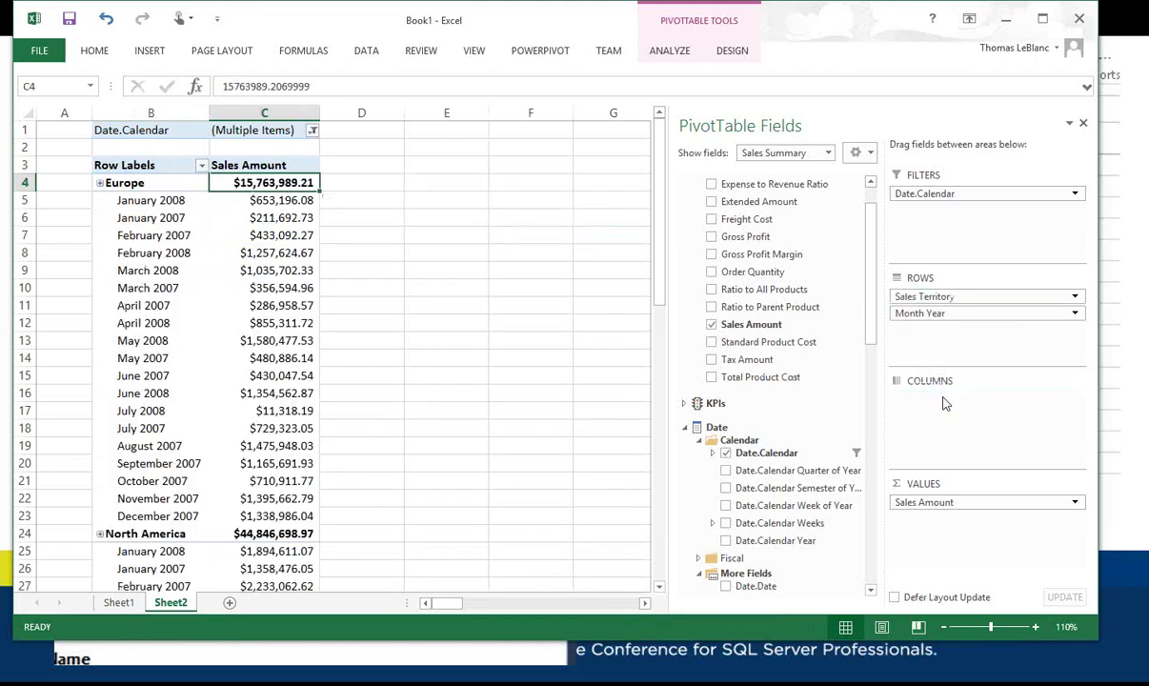
pyautogui.click(157, 218)
pyautogui.press('Up')
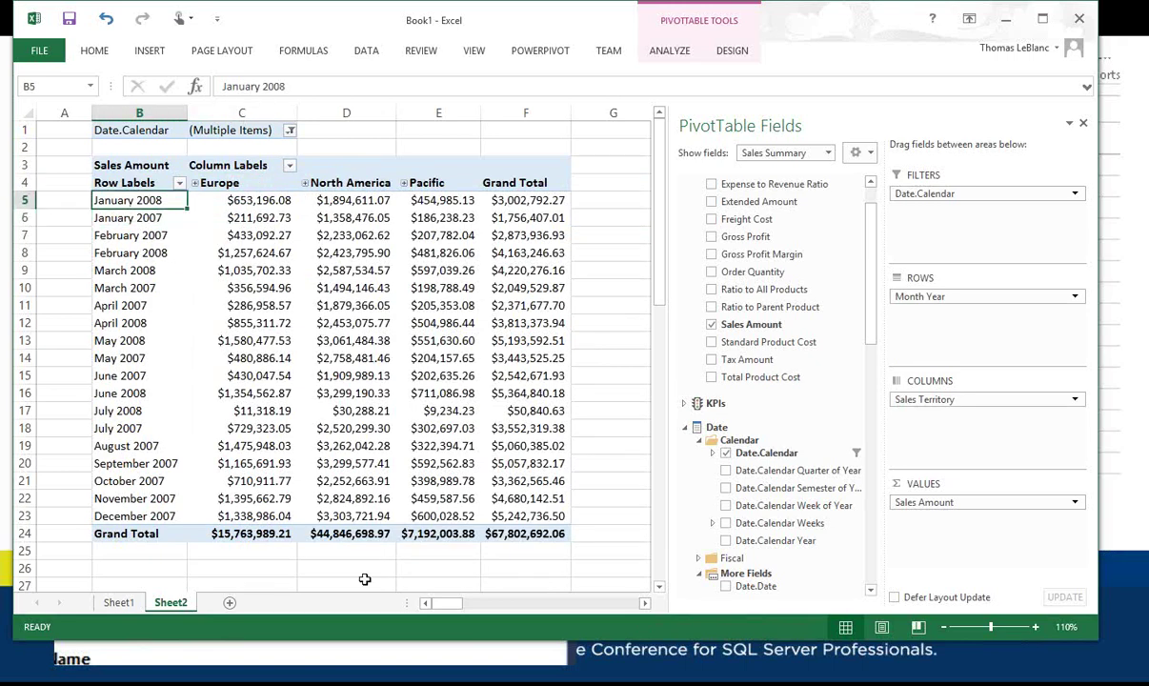
pyautogui.hotkey('shift', 'Down')
pyautogui.hotkey('shift', 'Down')
pyautogui.hotkey('shift', 'Down')
pyautogui.hotkey('shift', 'Down')
pyautogui.hotkey('shift', 'Down')
pyautogui.hotkey('shift', 'Down')
pyautogui.hotkey('shift', 'Down')
pyautogui.hotkey('shift', 'Down')
pyautogui.hotkey('shift', 'Down')
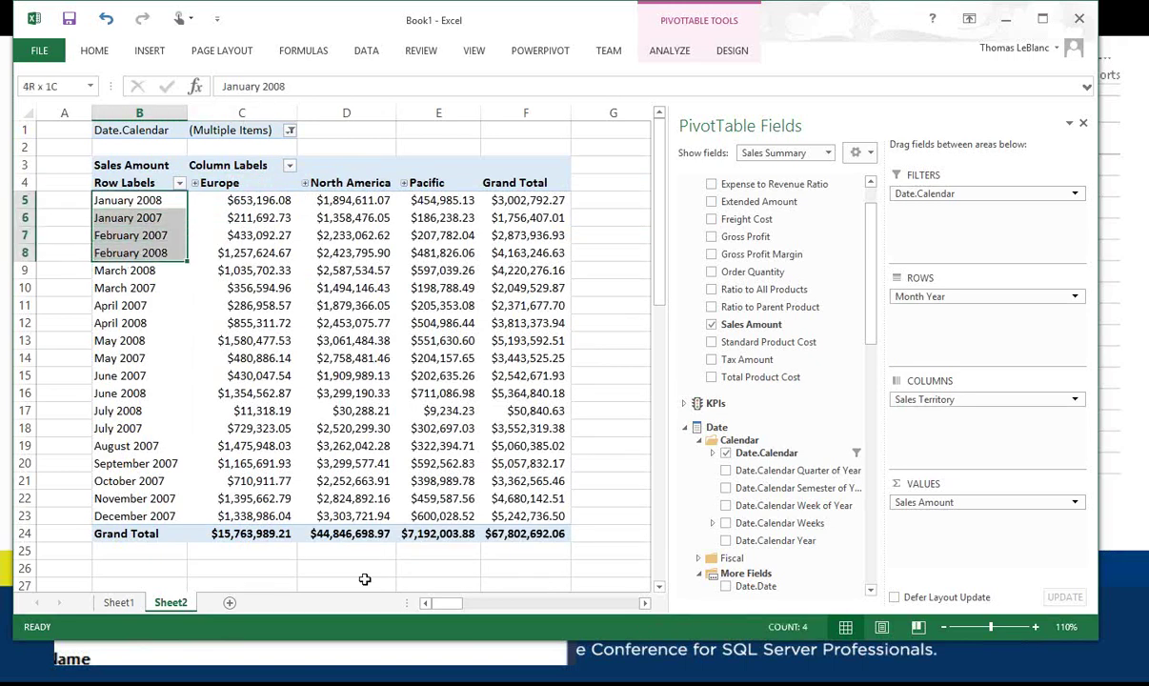
pyautogui.hotkey('shift', 'Down')
pyautogui.hotkey('shift', 'Down')
pyautogui.hotkey('shift', 'Down')
pyautogui.hotkey('shift', 'Down')
pyautogui.hotkey('shift', 'Down')
pyautogui.hotkey('shift', 'Down')
pyautogui.hotkey('shift', 'Down')
pyautogui.hotkey('shift', 'Down')
pyautogui.hotkey('shift', 'Down')
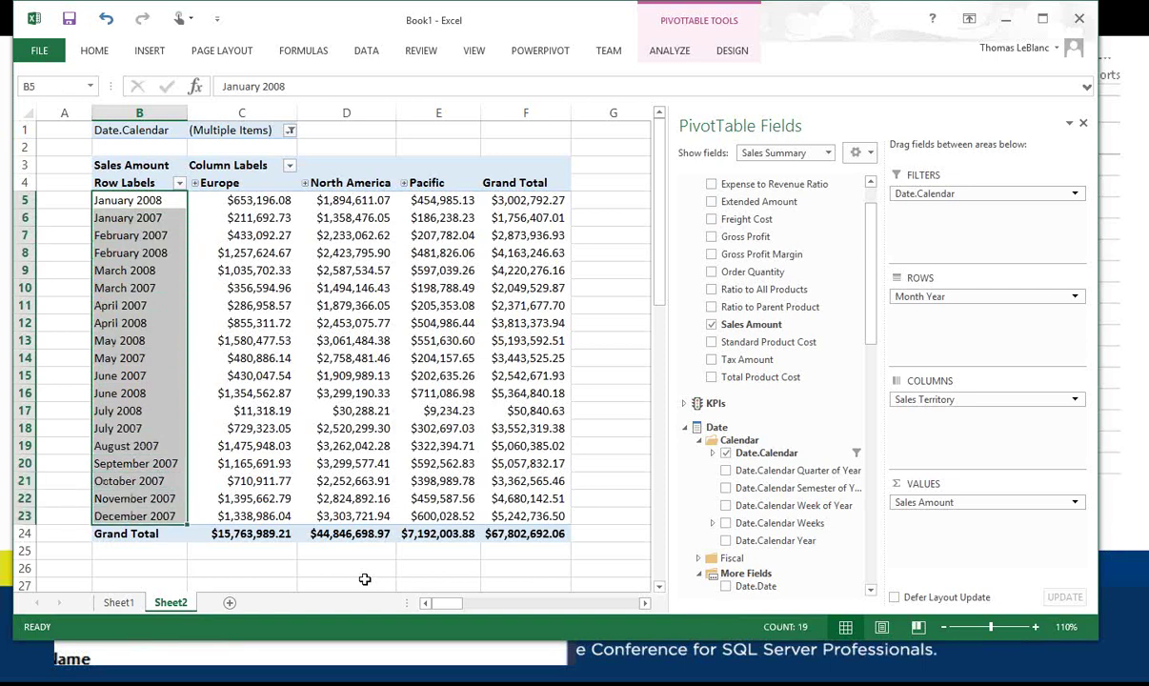
pyautogui.press('Down')
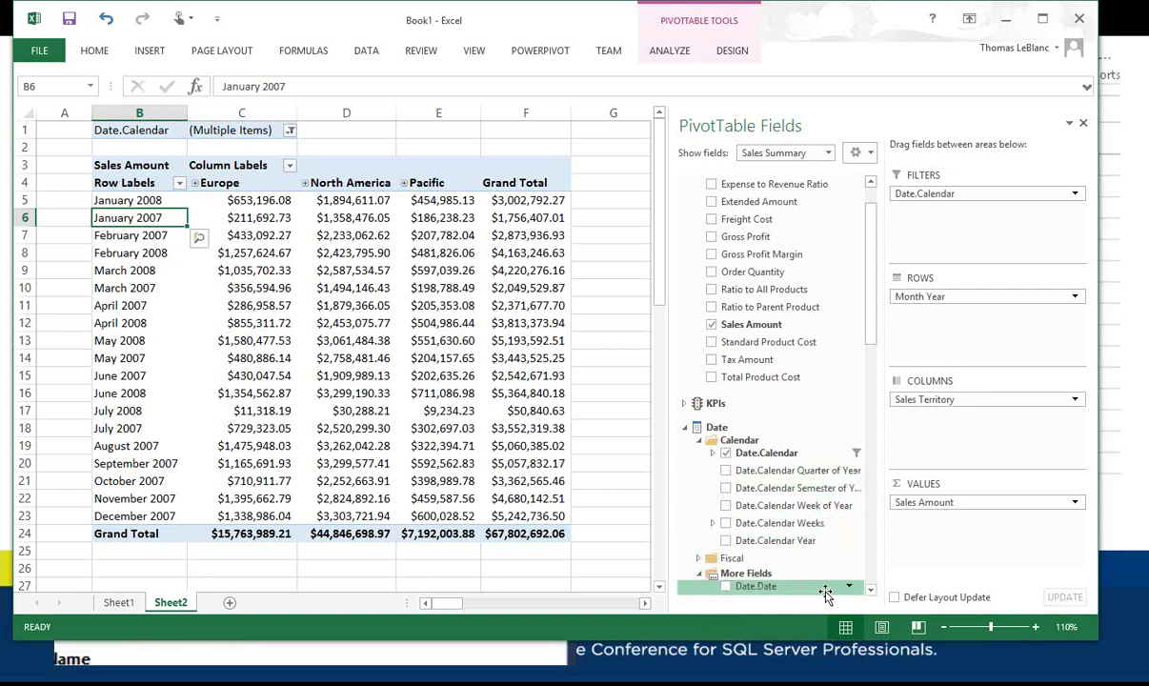
# Try adding Month of Year to rows above Month Year, then undo it.
pyautogui.click(871, 591)
pyautogui.click(871, 591)
pyautogui.click(871, 591)
pyautogui.click(871, 591)
pyautogui.click(871, 591)
pyautogui.click(871, 591)
pyautogui.click(871, 591)
pyautogui.moveTo(825, 519); pyautogui.dragTo(815, 352)
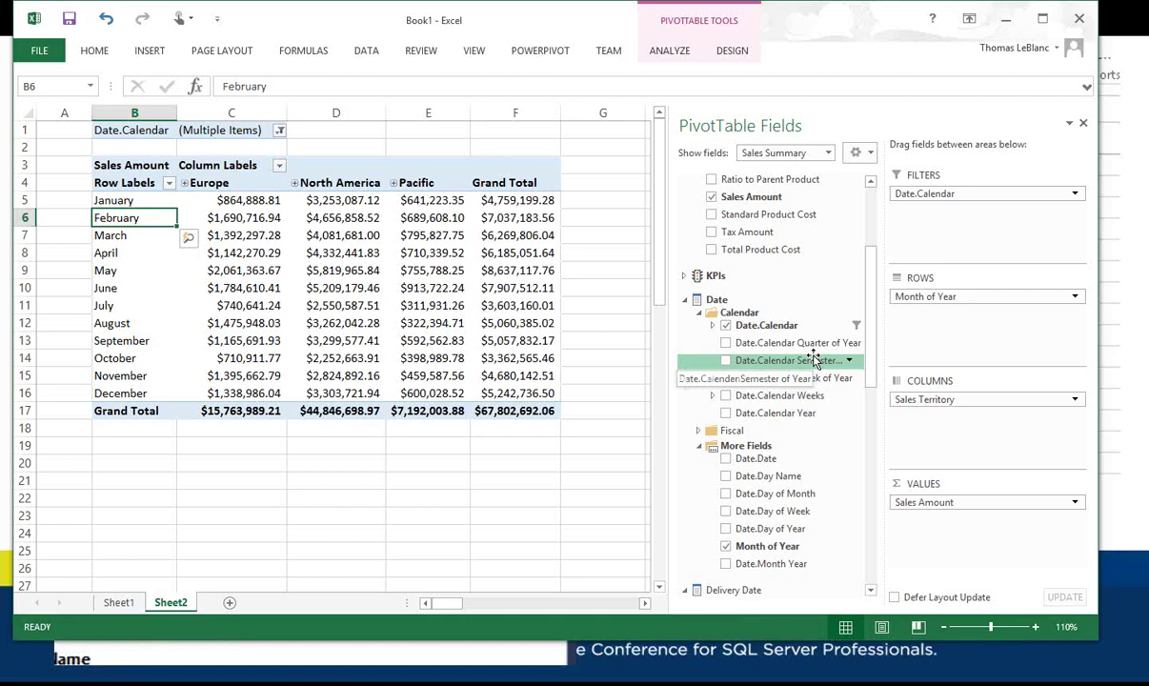
pyautogui.hotkey('ctrl', 'z')
pyautogui.hotkey('ctrl', 'z')
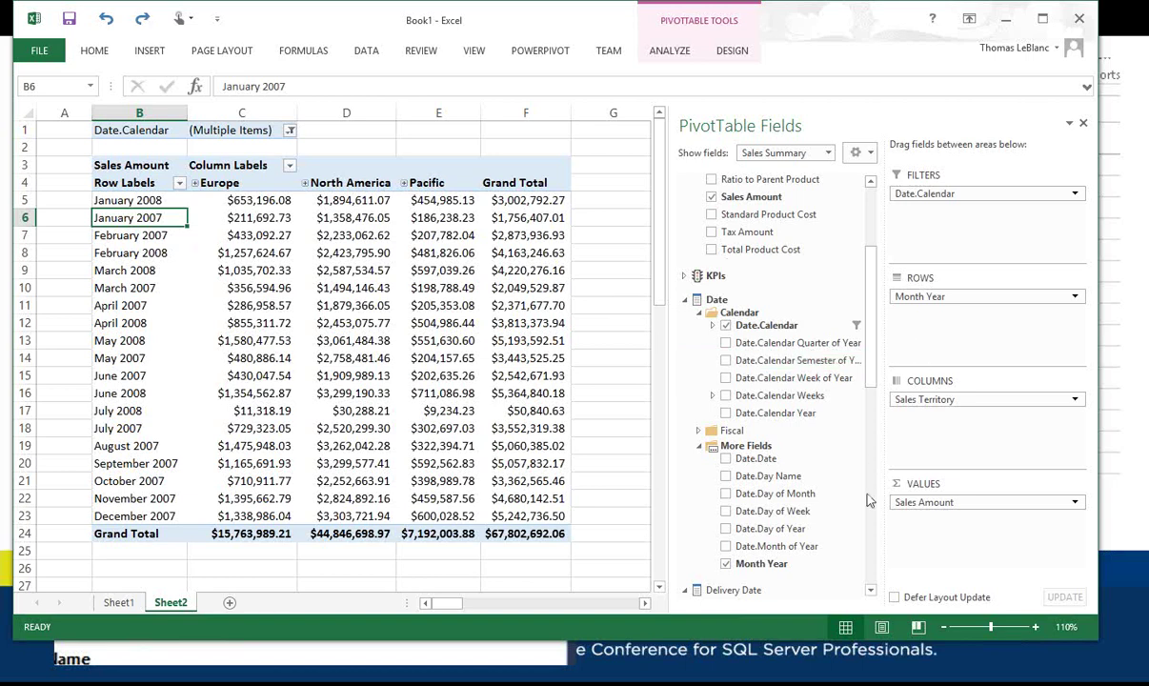
# Add a Sales Channel report filter set to Internet and widen column A.
pyautogui.click(870, 538)
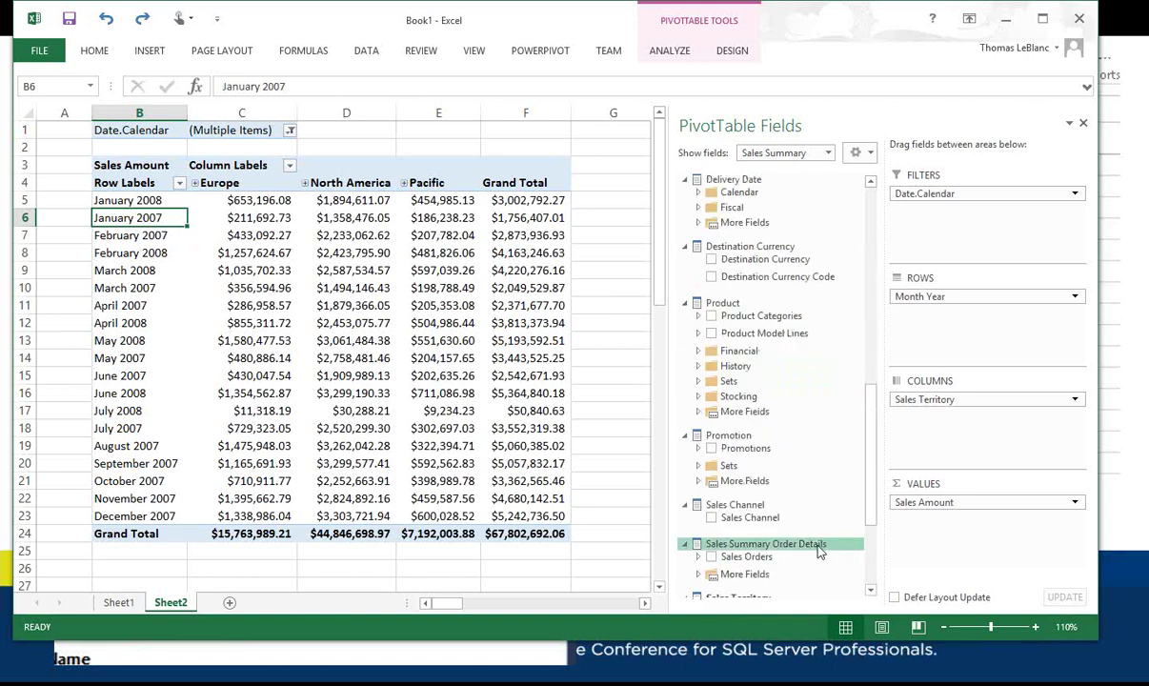
pyautogui.moveTo(773, 522); pyautogui.dragTo(877, 243)
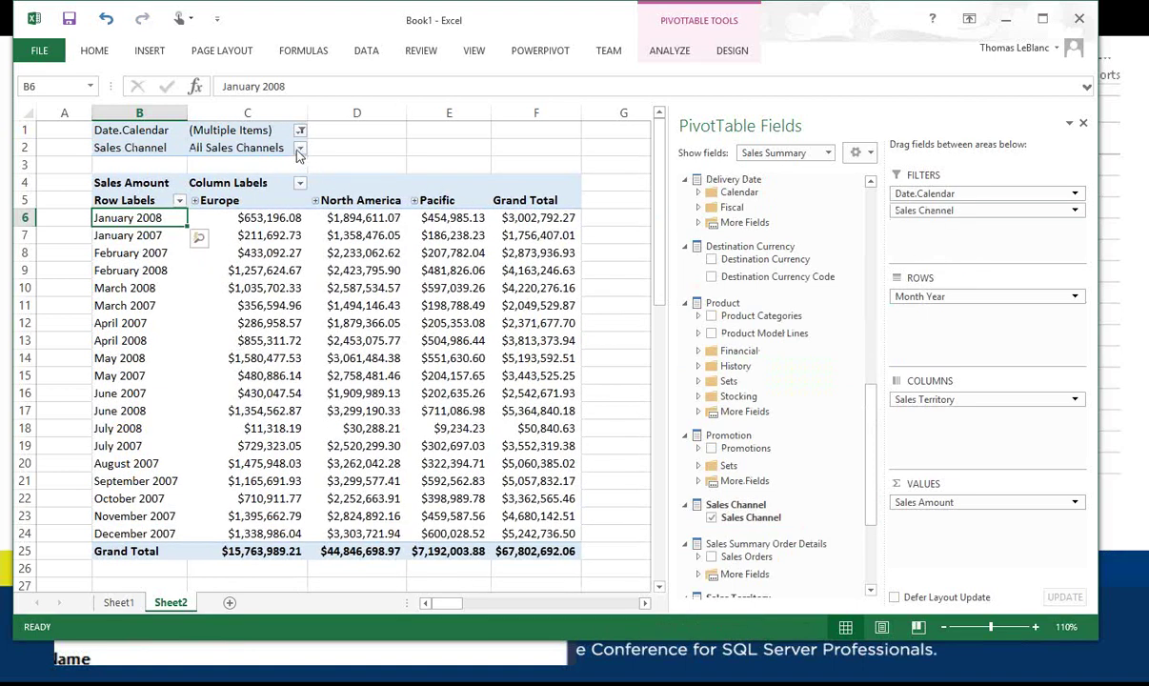
pyautogui.click(299, 150)
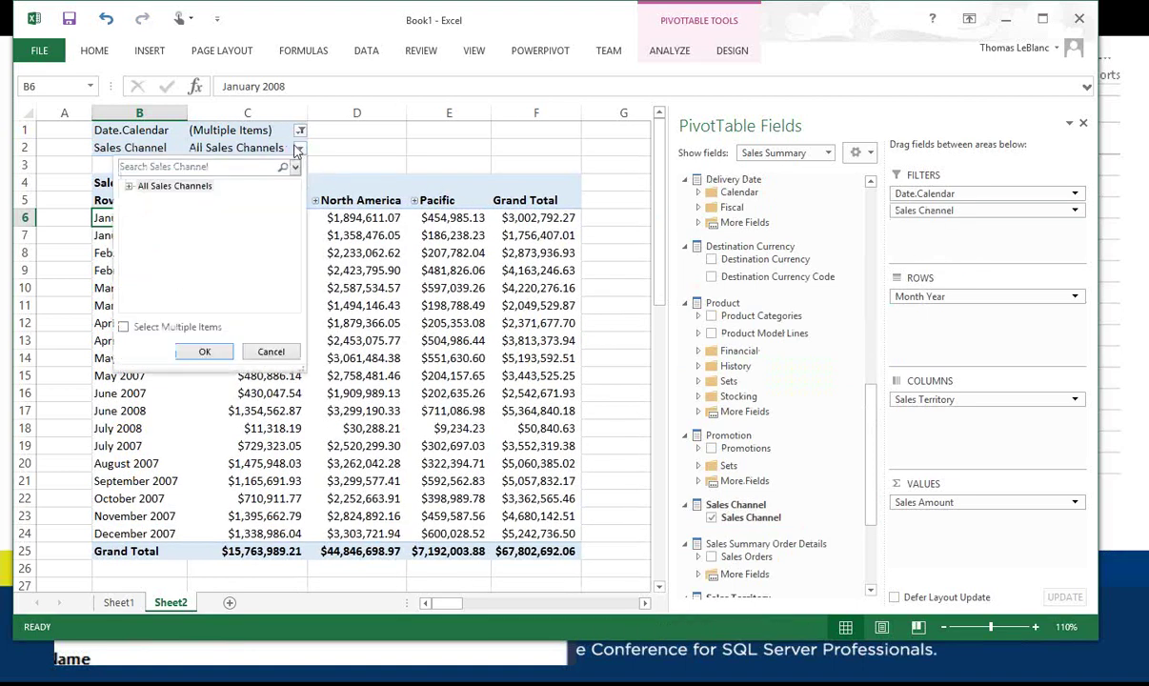
pyautogui.click(129, 187)
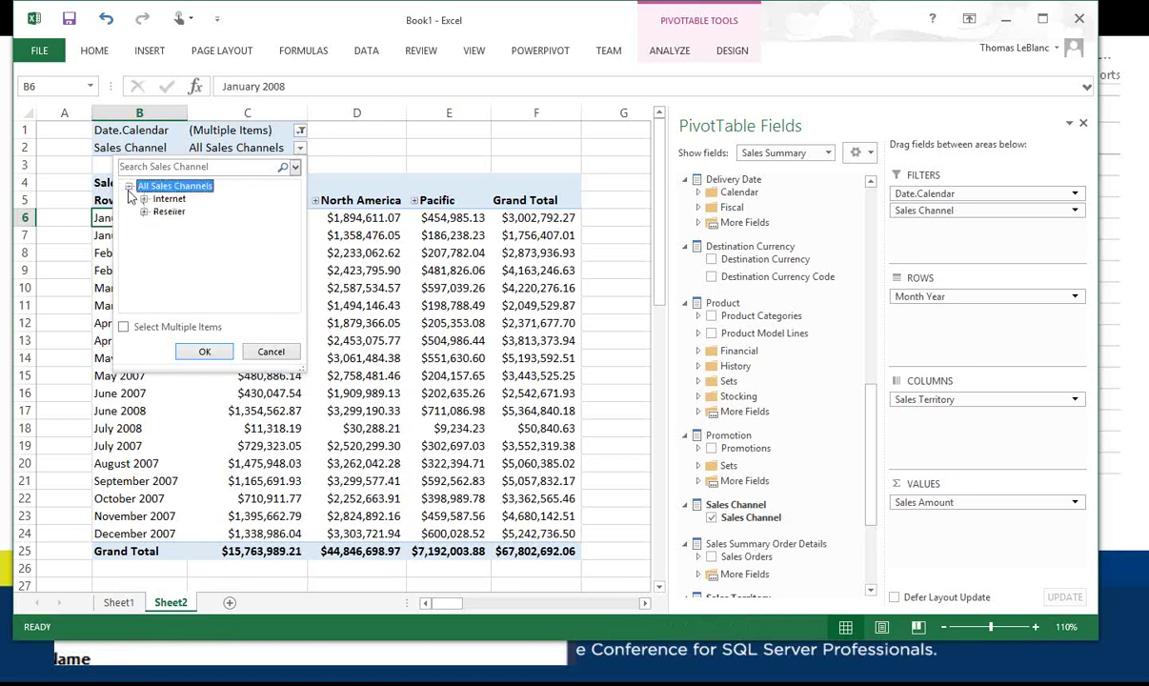
pyautogui.click(167, 199)
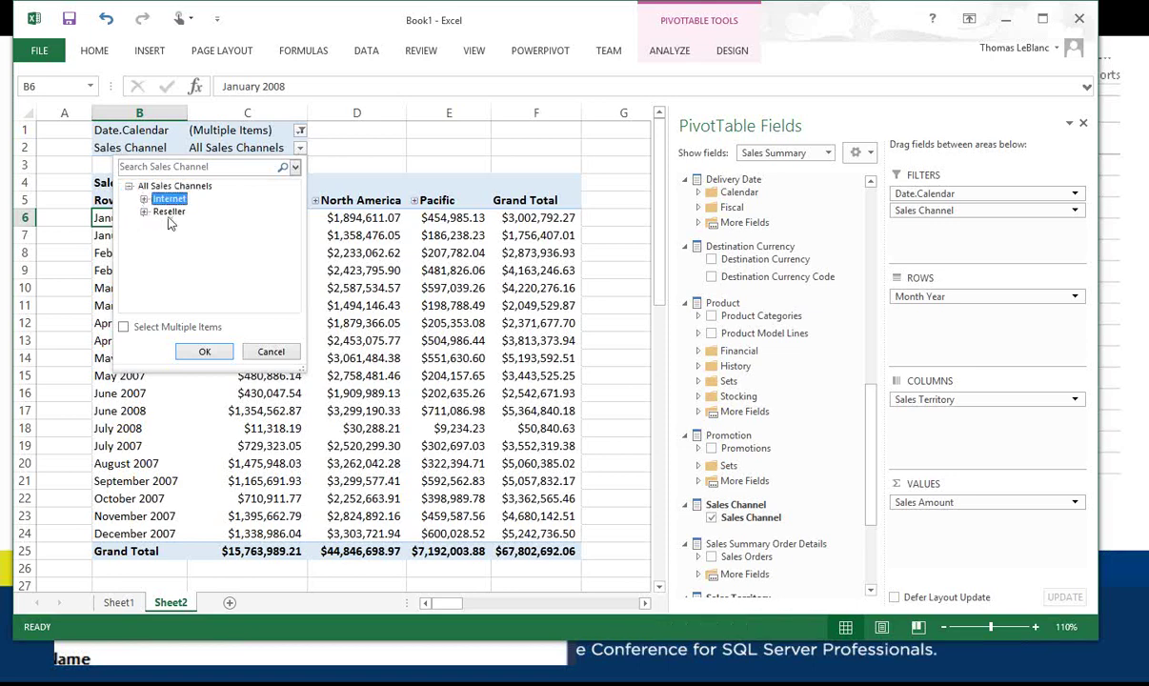
pyautogui.click(204, 349)
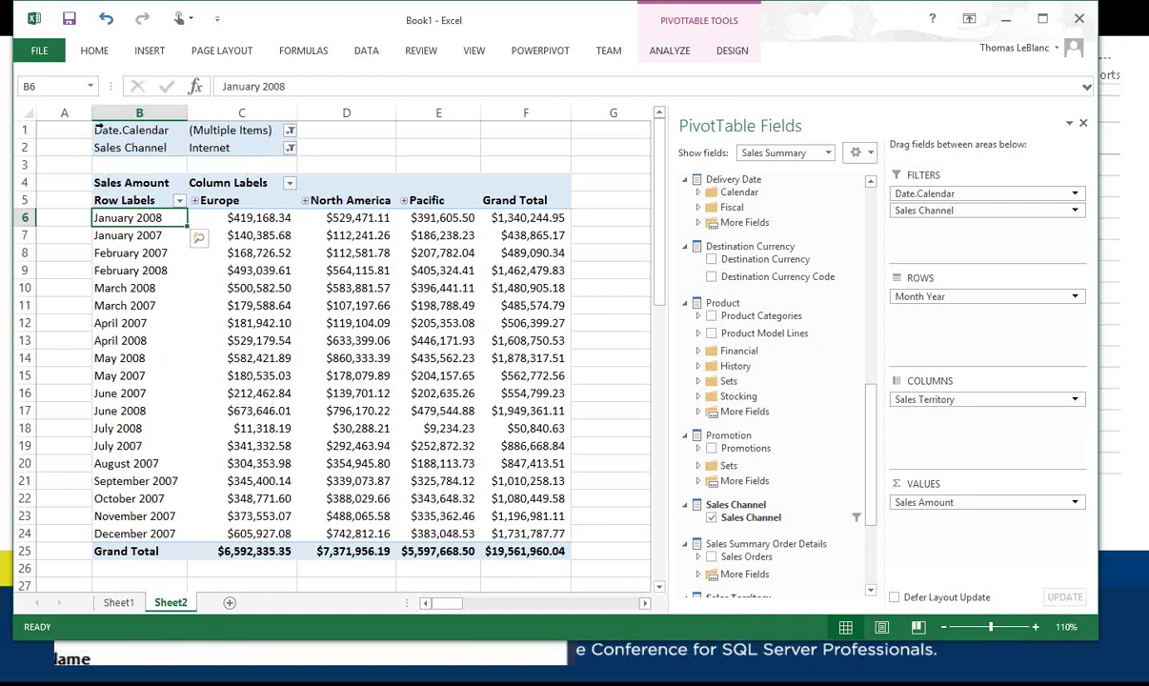
pyautogui.moveTo(96, 109); pyautogui.dragTo(201, 109)
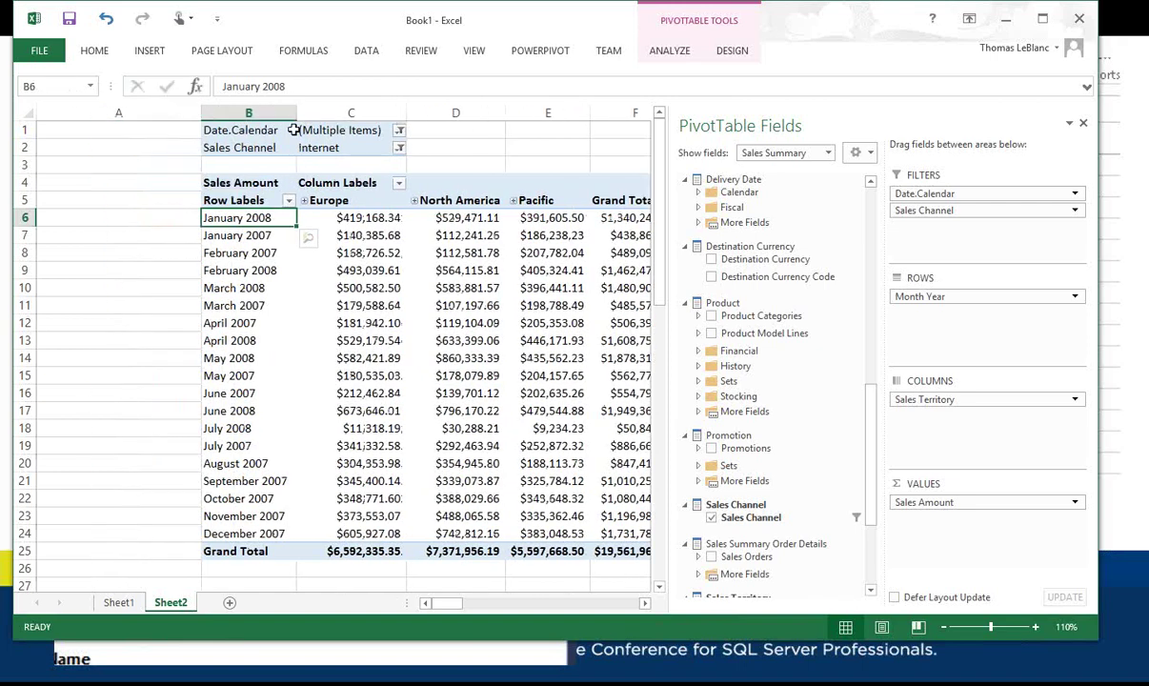
# Insert Category and Subcategory slicers and move the Category slicer to the sheet's top-left.
pyautogui.click(384, 220)
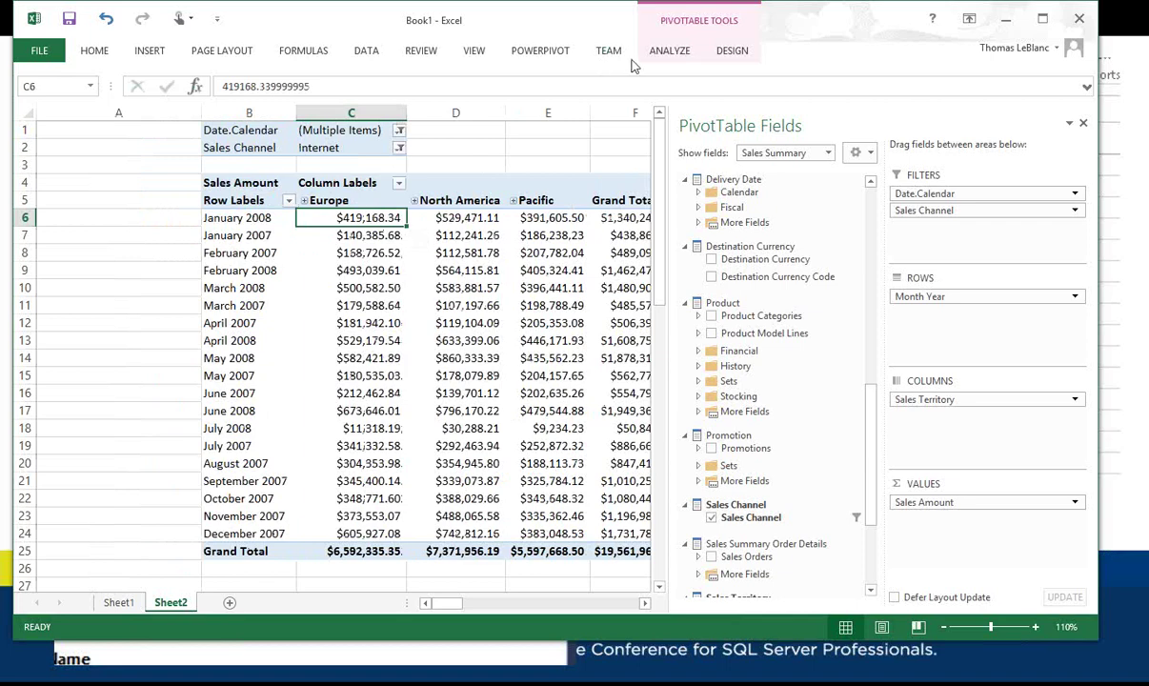
pyautogui.click(732, 52)
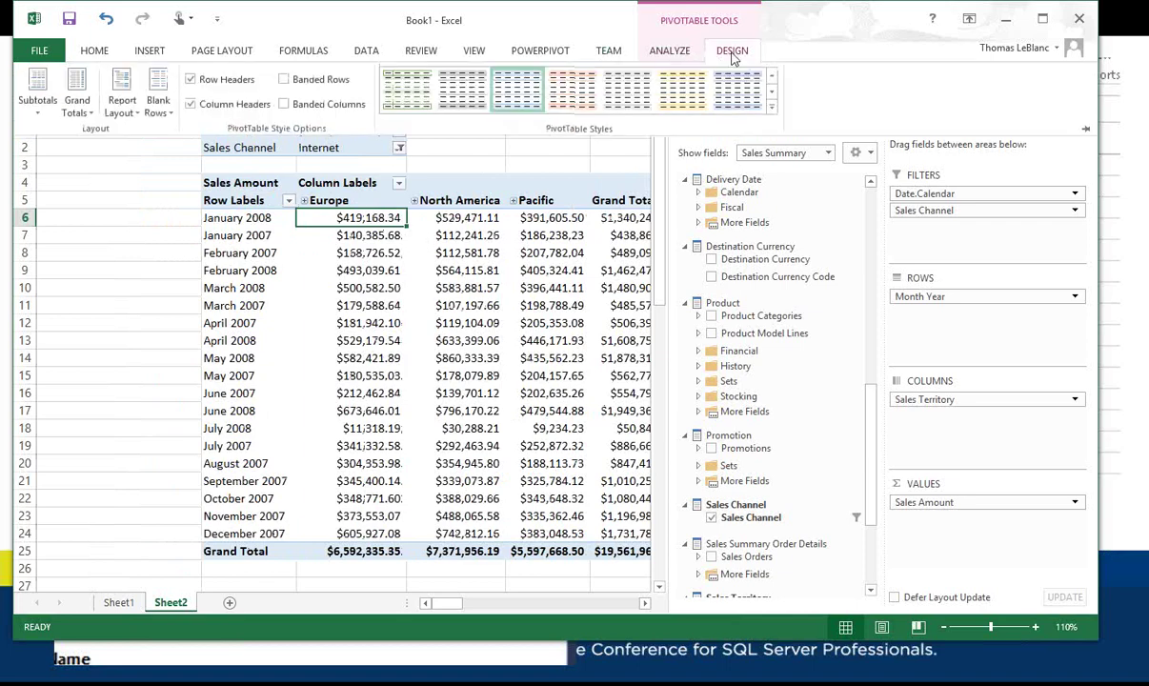
pyautogui.click(672, 53)
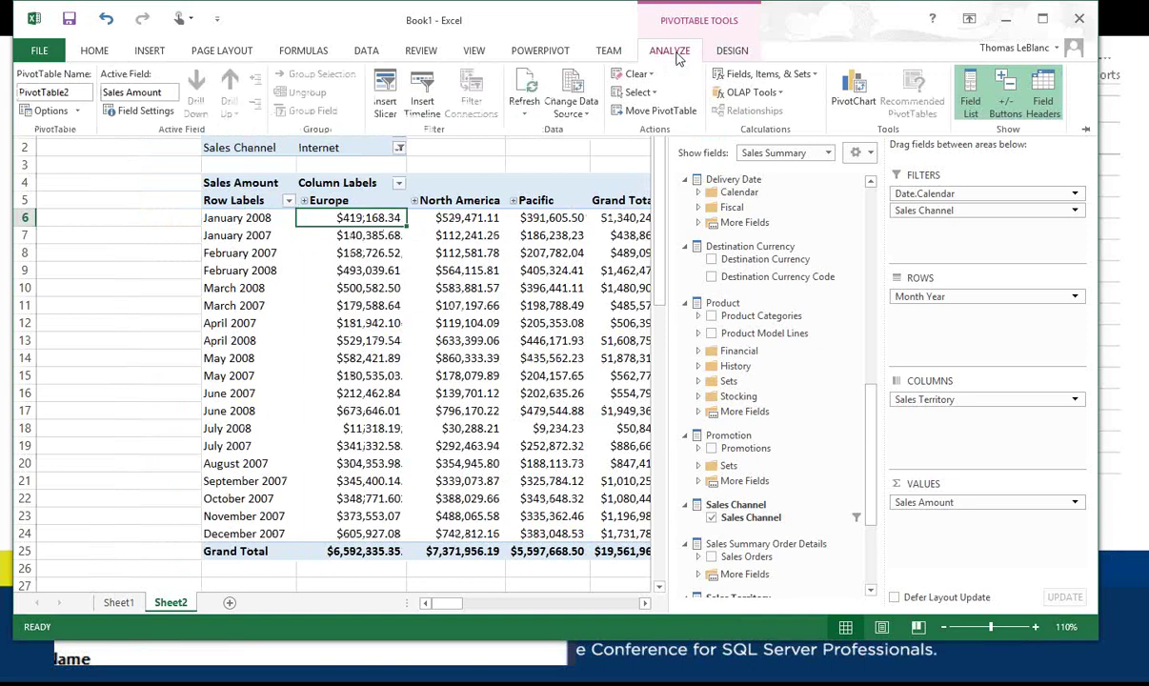
pyautogui.click(379, 93)
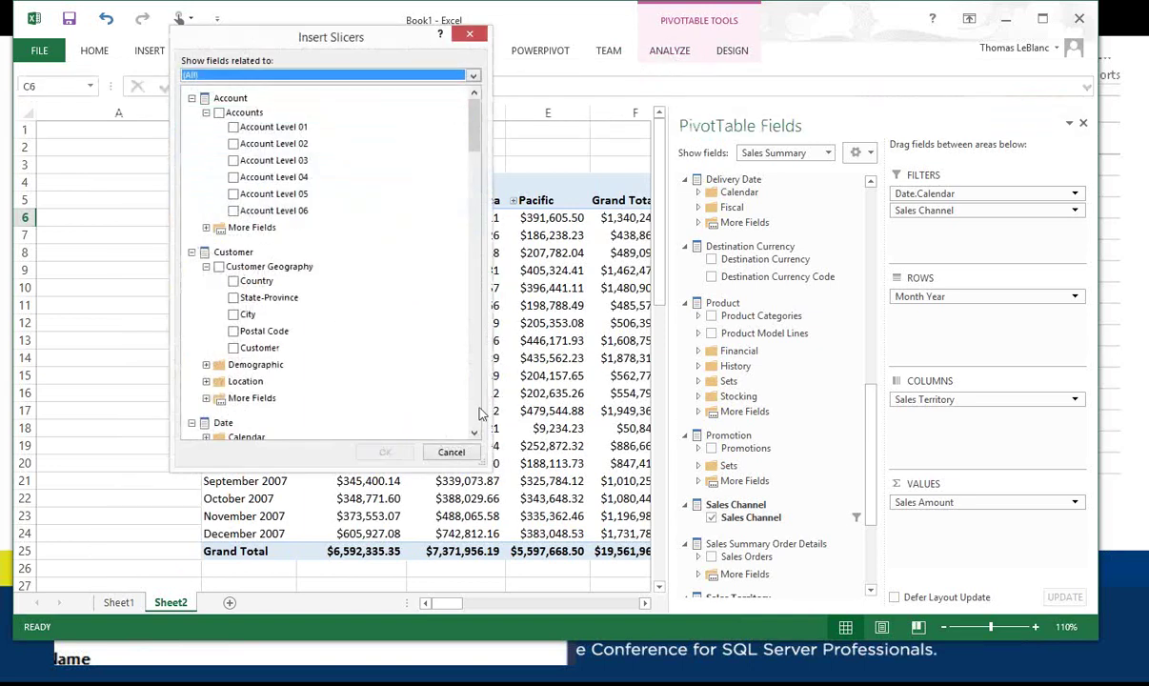
pyautogui.click(475, 419)
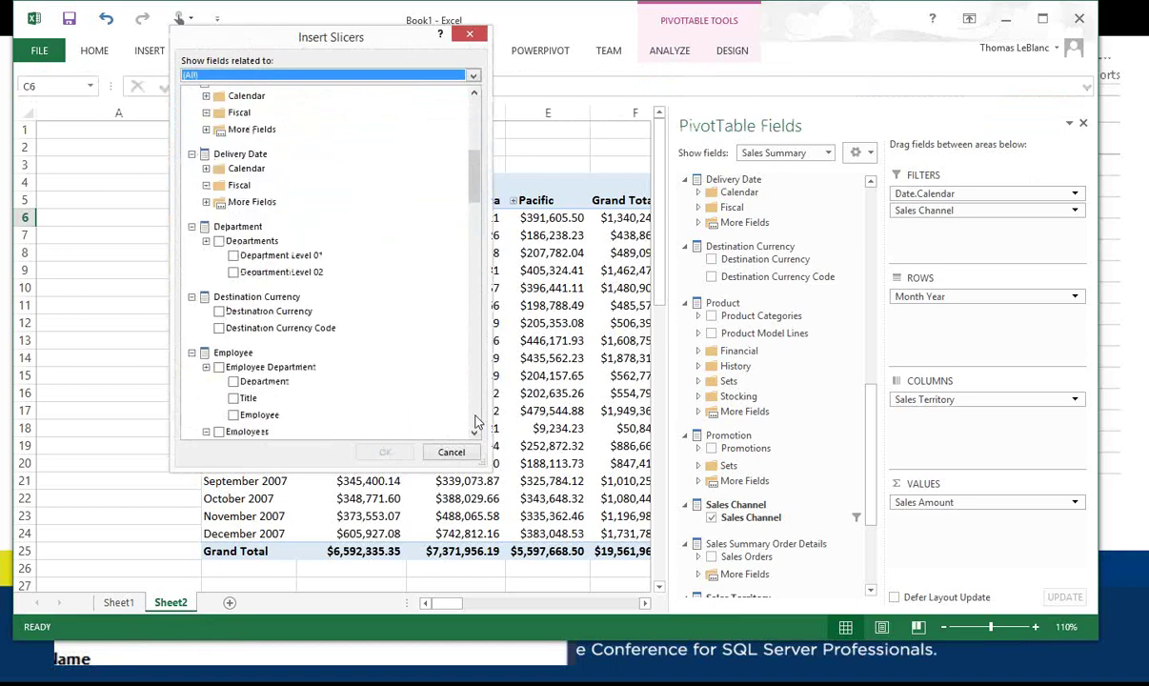
pyautogui.click(475, 419)
pyautogui.click(475, 419)
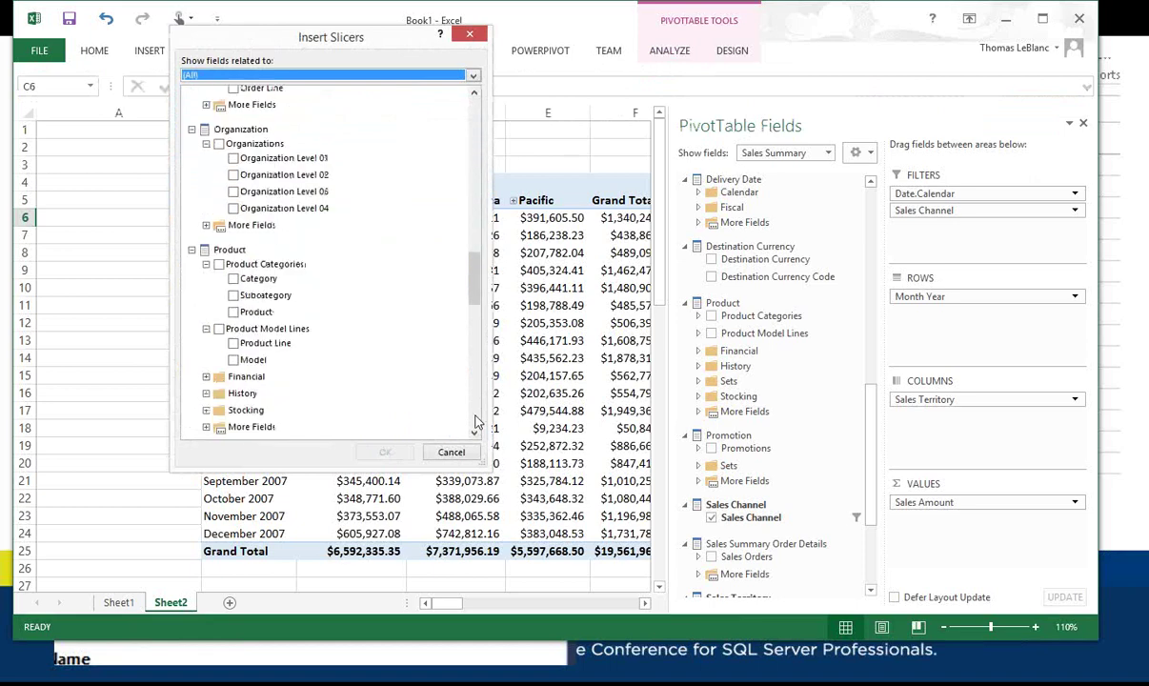
pyautogui.click(236, 284)
pyautogui.click(235, 281)
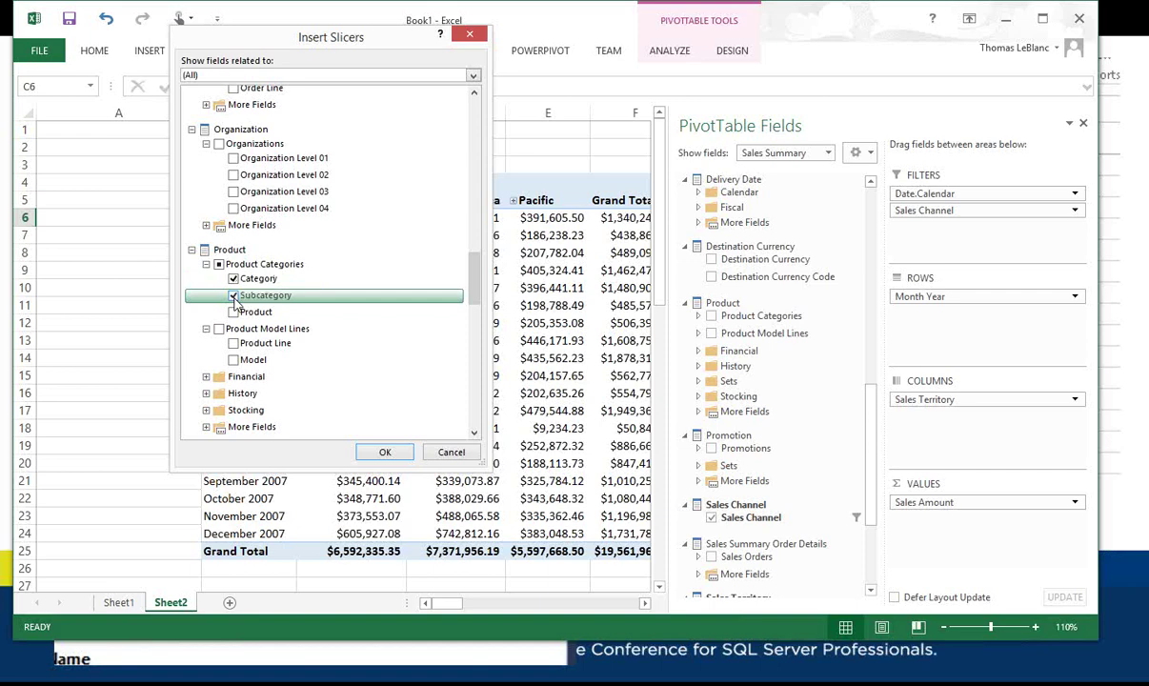
pyautogui.click(381, 453)
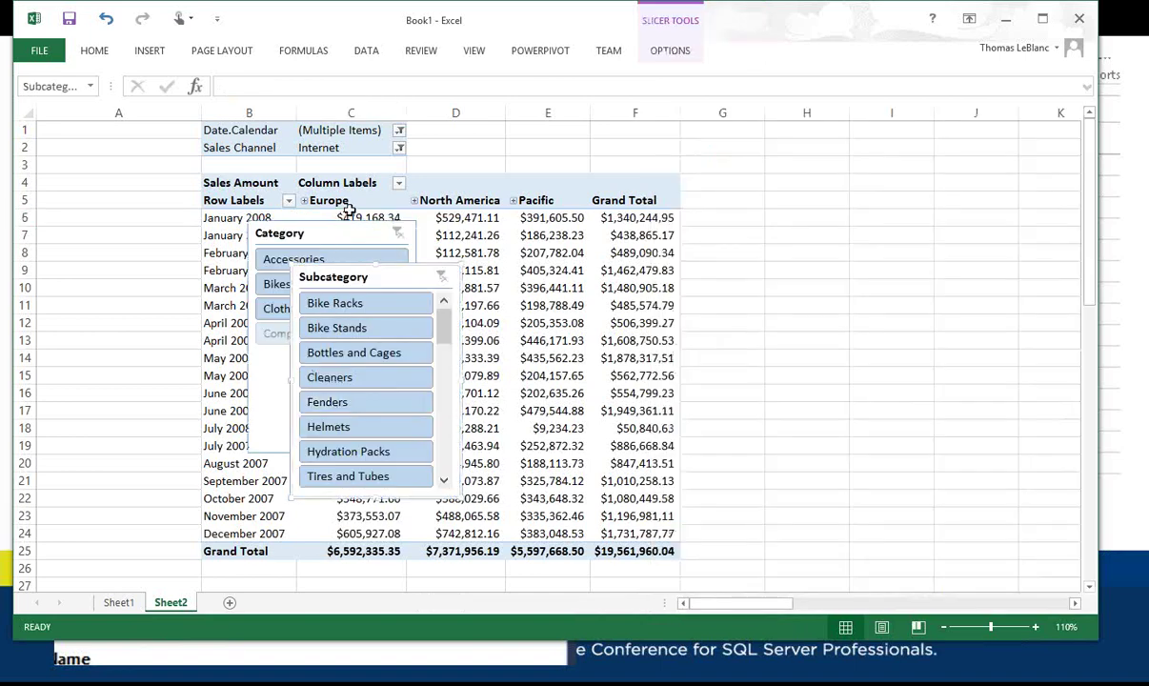
pyautogui.moveTo(326, 237); pyautogui.dragTo(121, 149)
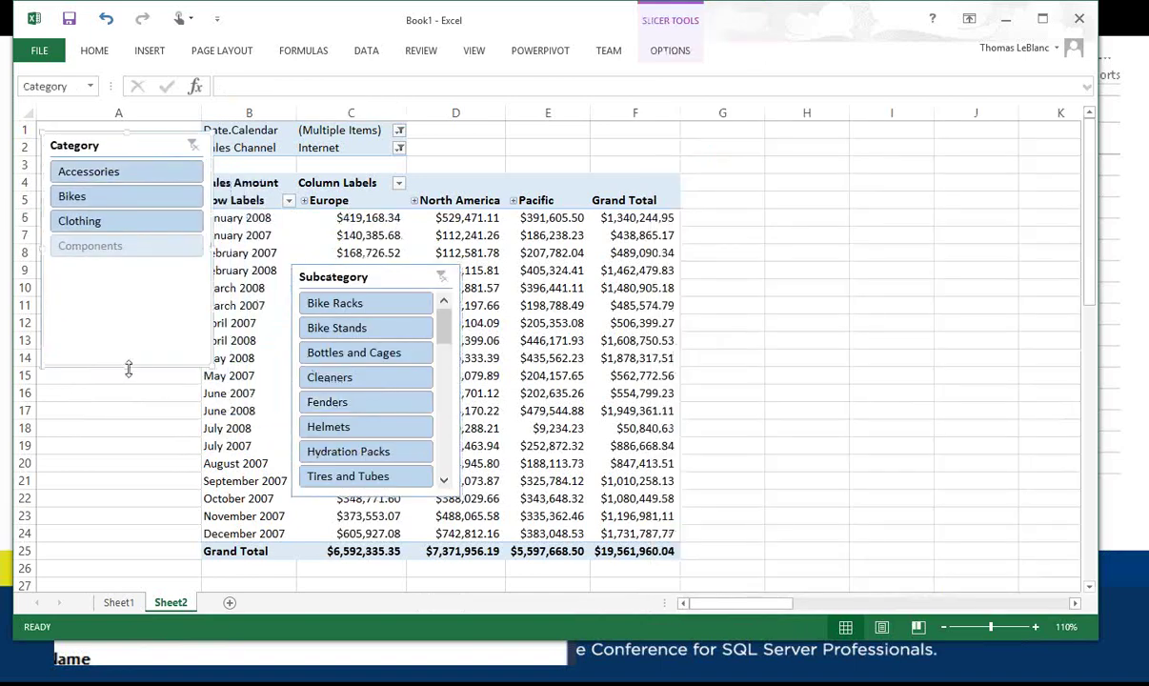
# Shorten the Category slicer and stack a lengthened Subcategory slicer beneath it.
pyautogui.moveTo(128, 368); pyautogui.dragTo(126, 267)
pyautogui.click(301, 296)
pyautogui.moveTo(302, 295); pyautogui.dragTo(53, 308)
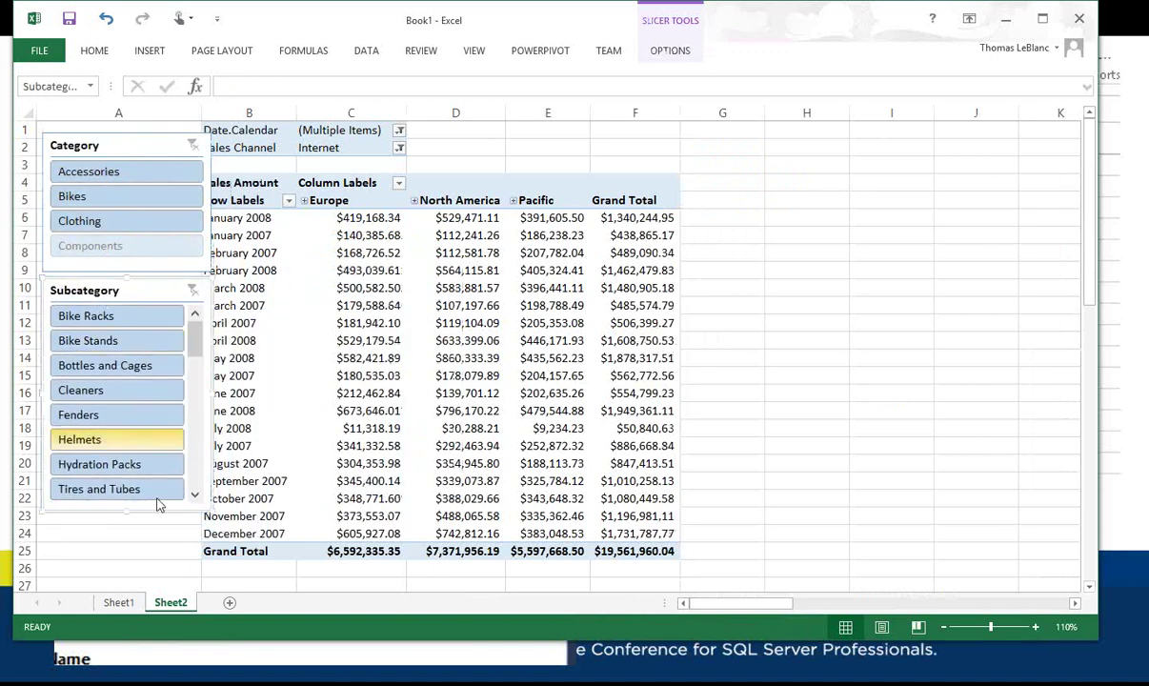
pyautogui.moveTo(125, 512); pyautogui.dragTo(127, 564)
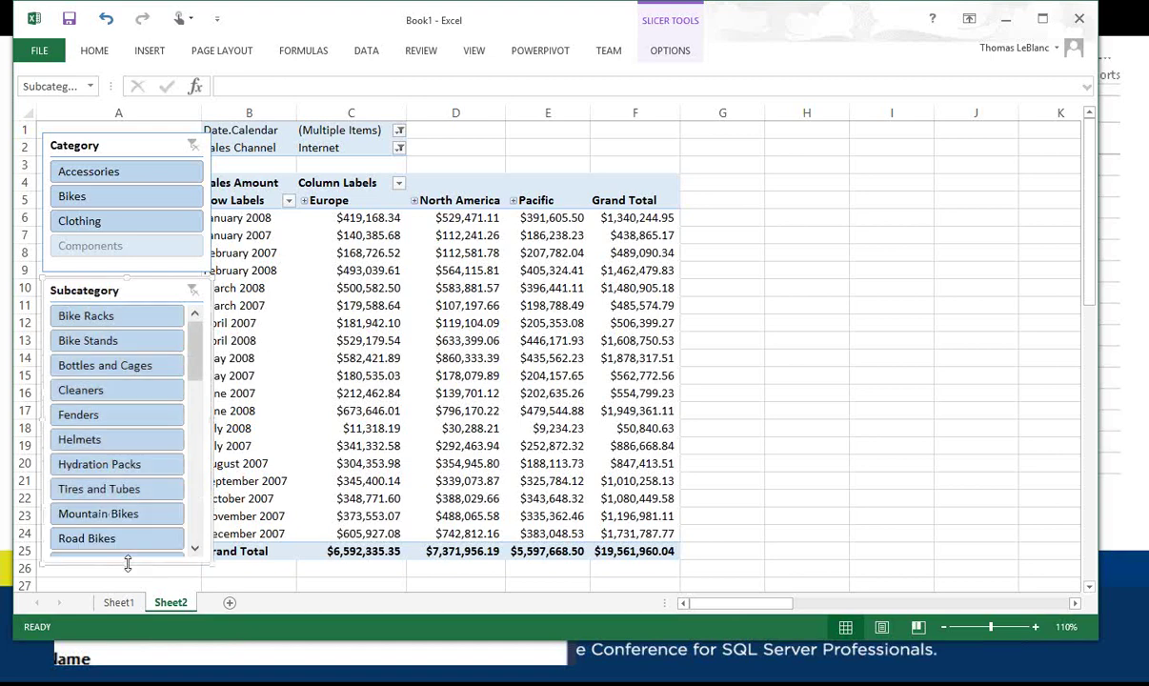
# Filter the PivotTable to Accessories, Bikes, then Components, and finally clear the Category filter.
pyautogui.click(140, 184)
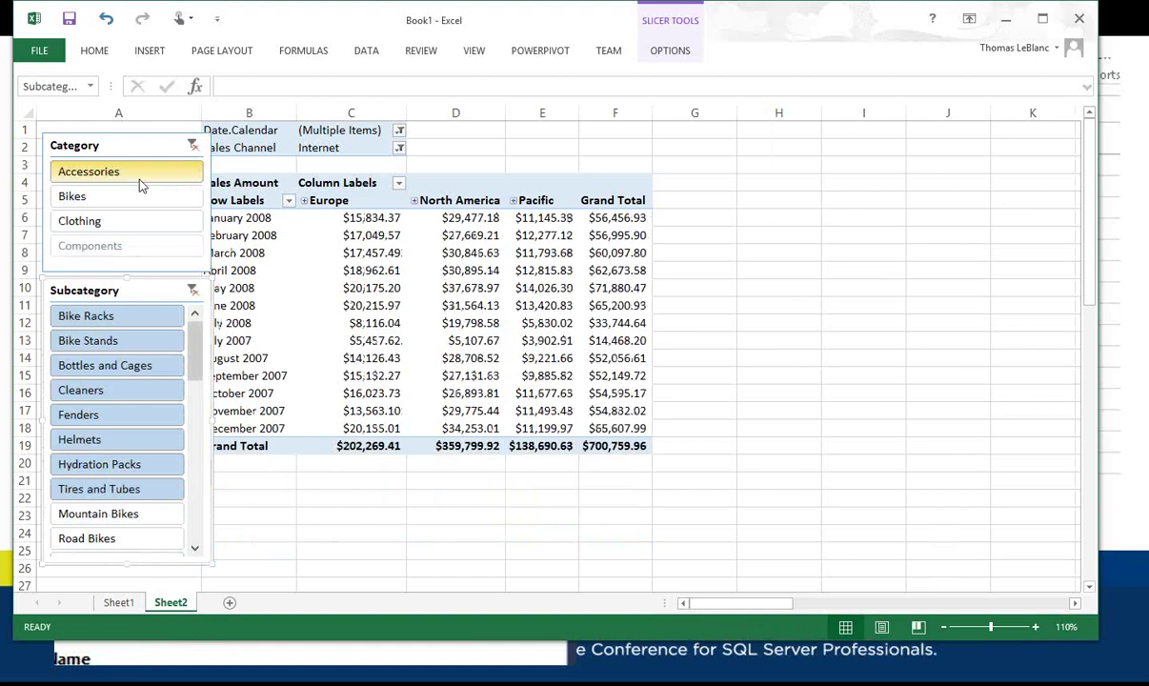
pyautogui.keyDown('ctrl'); pyautogui.click(126, 200); pyautogui.keyUp('ctrl')
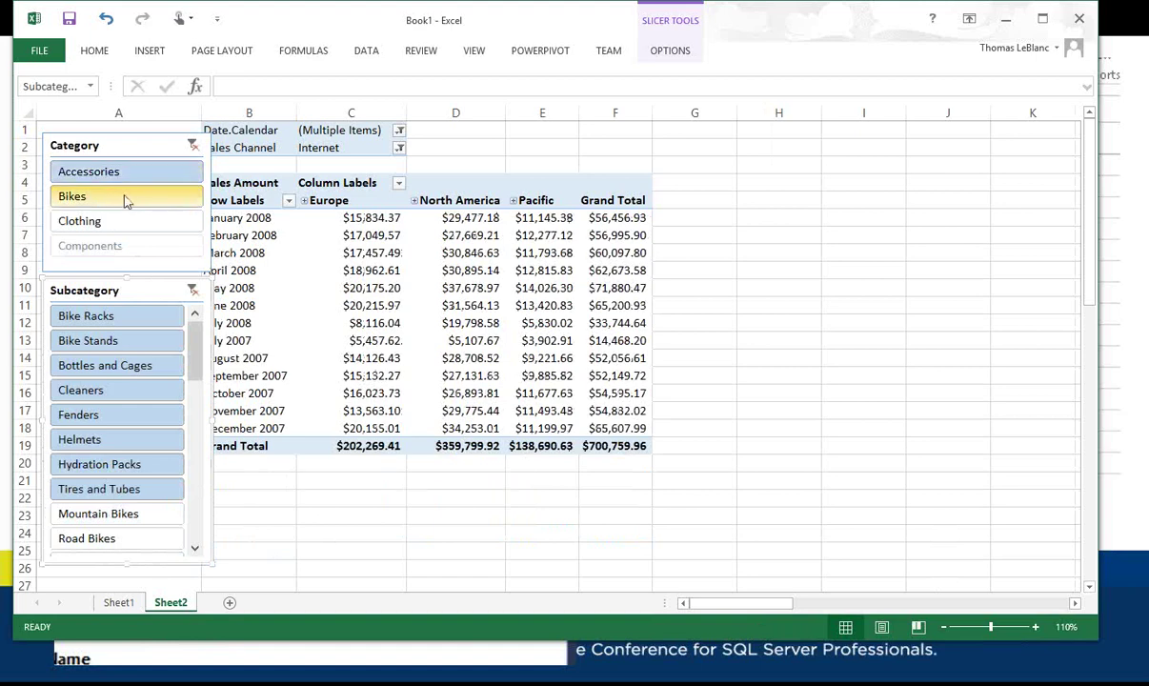
pyautogui.click(125, 202)
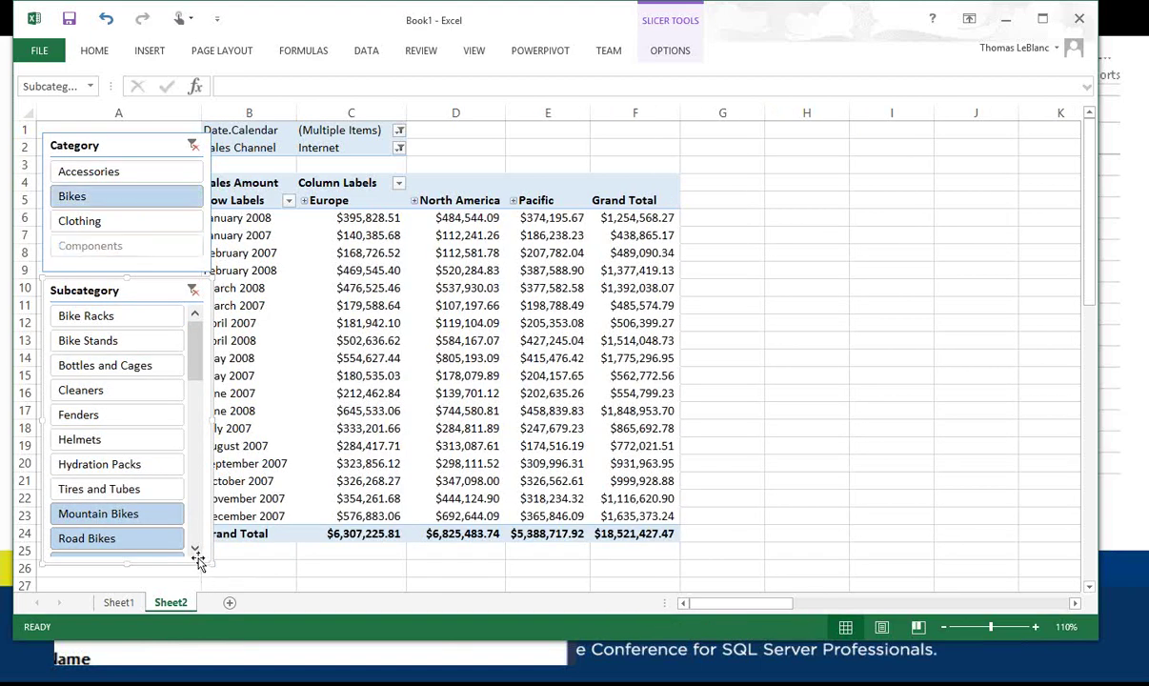
pyautogui.scroll(-2, 195, 553)
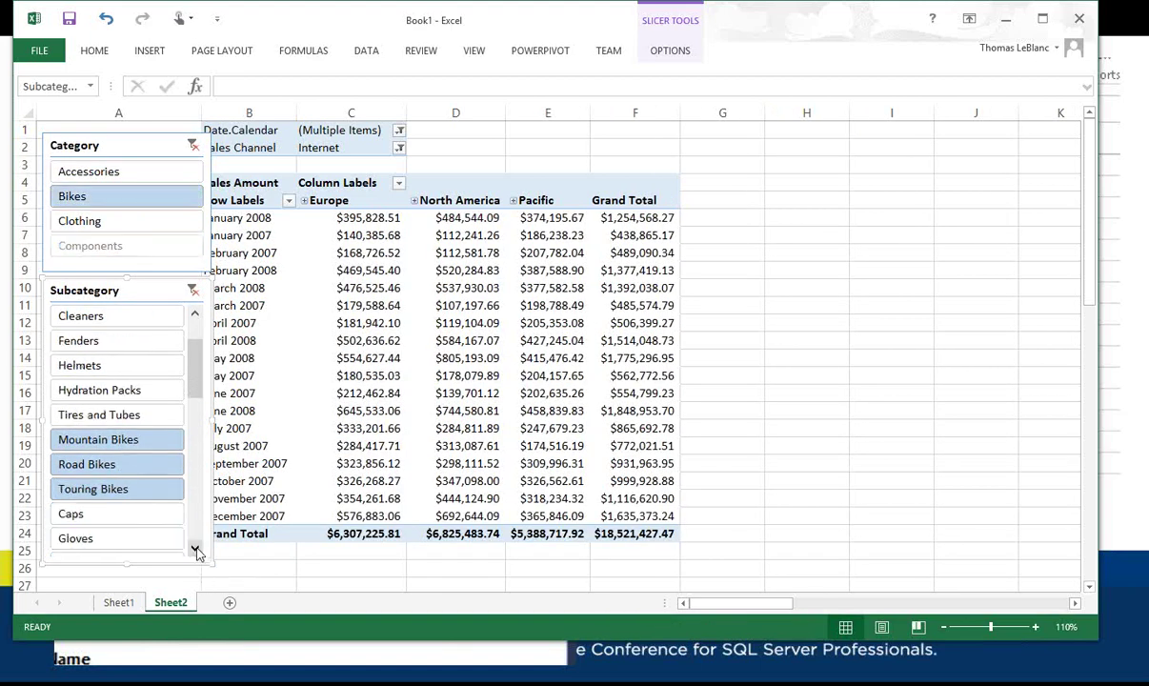
pyautogui.click(115, 250)
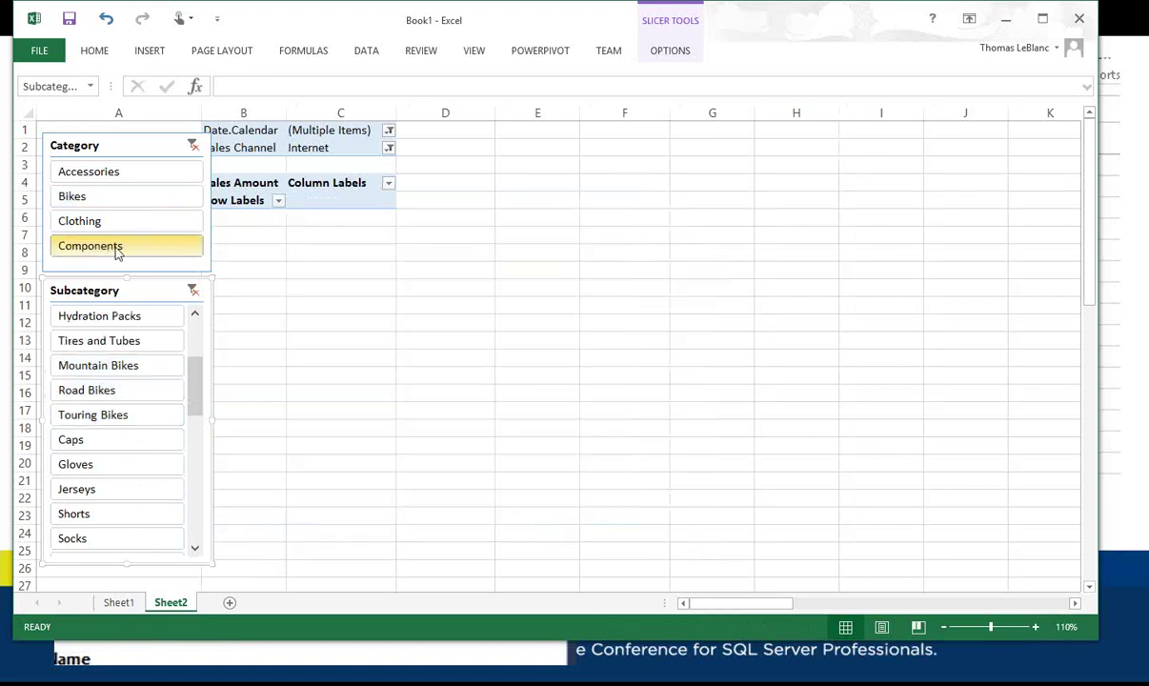
pyautogui.click(194, 146)
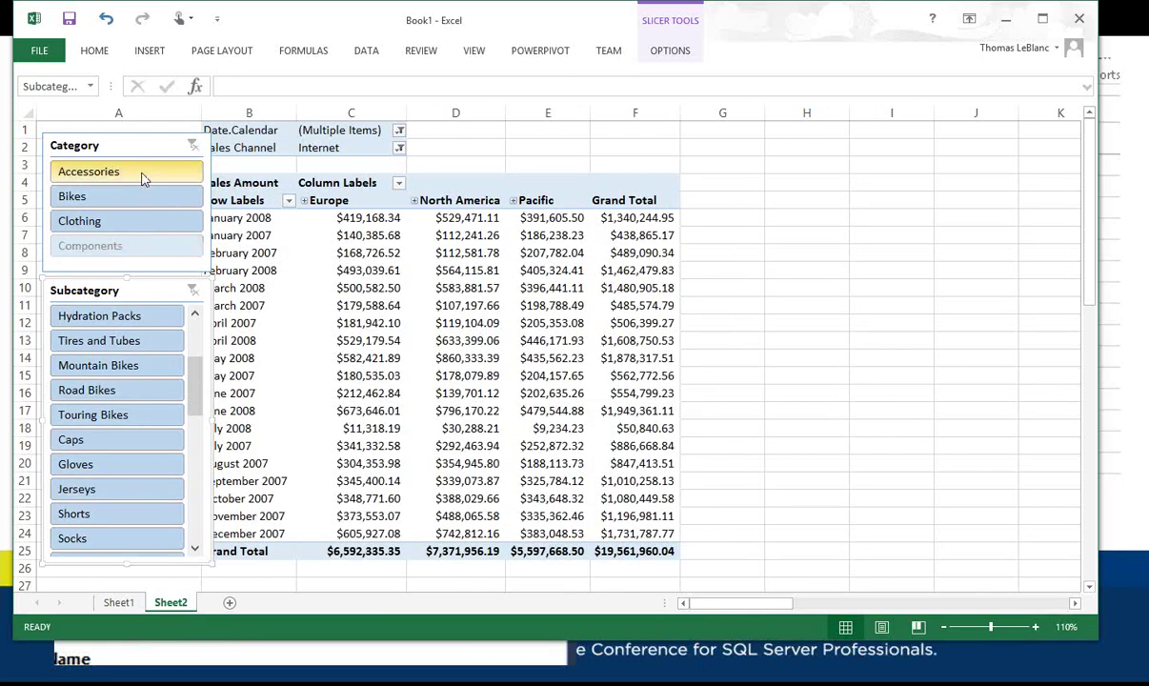
pyautogui.click(453, 269)
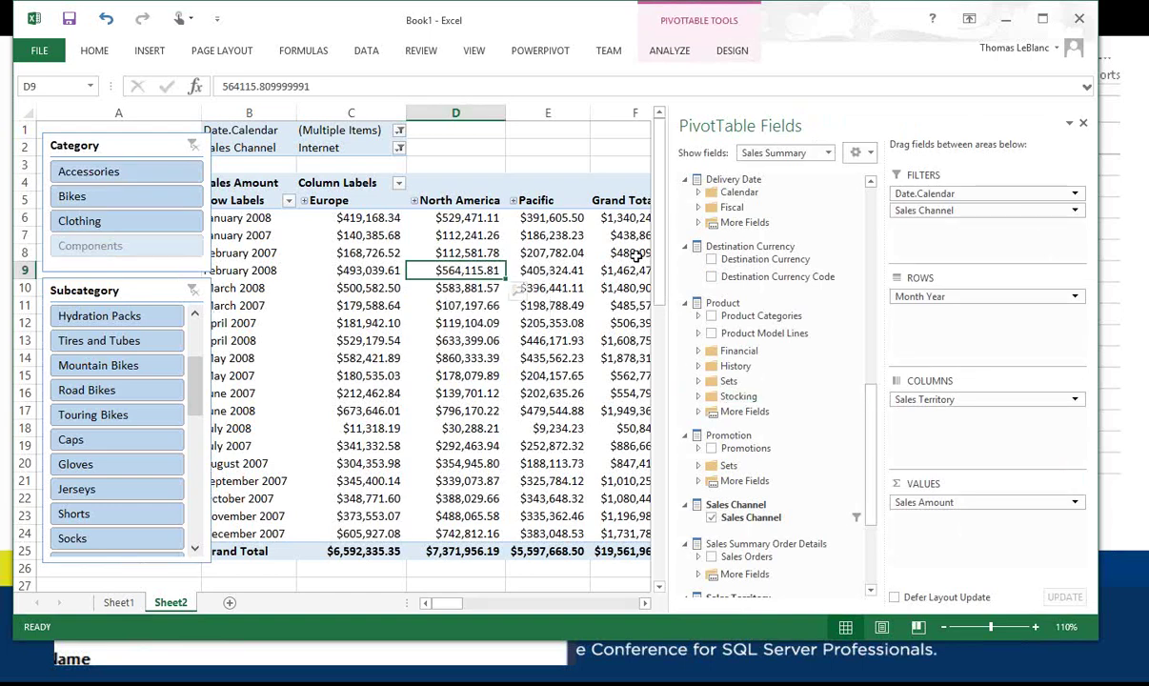
# Insert a Date timeline for the pivot table from the Analyze tab.
pyautogui.click(670, 53)
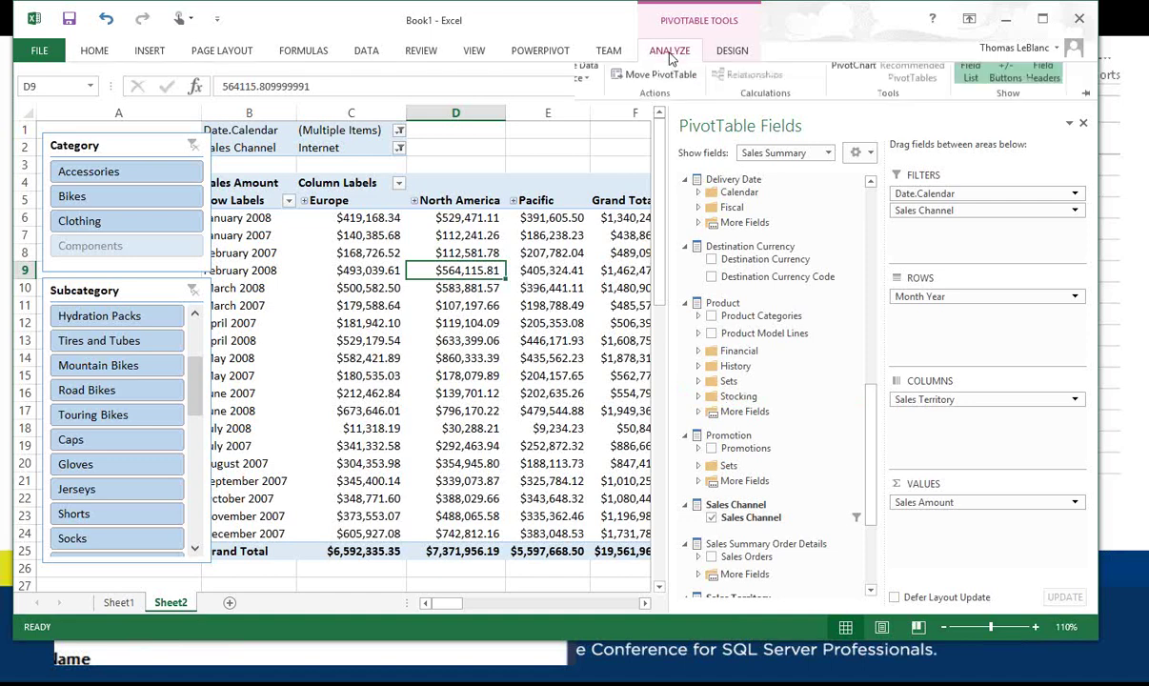
pyautogui.click(409, 94)
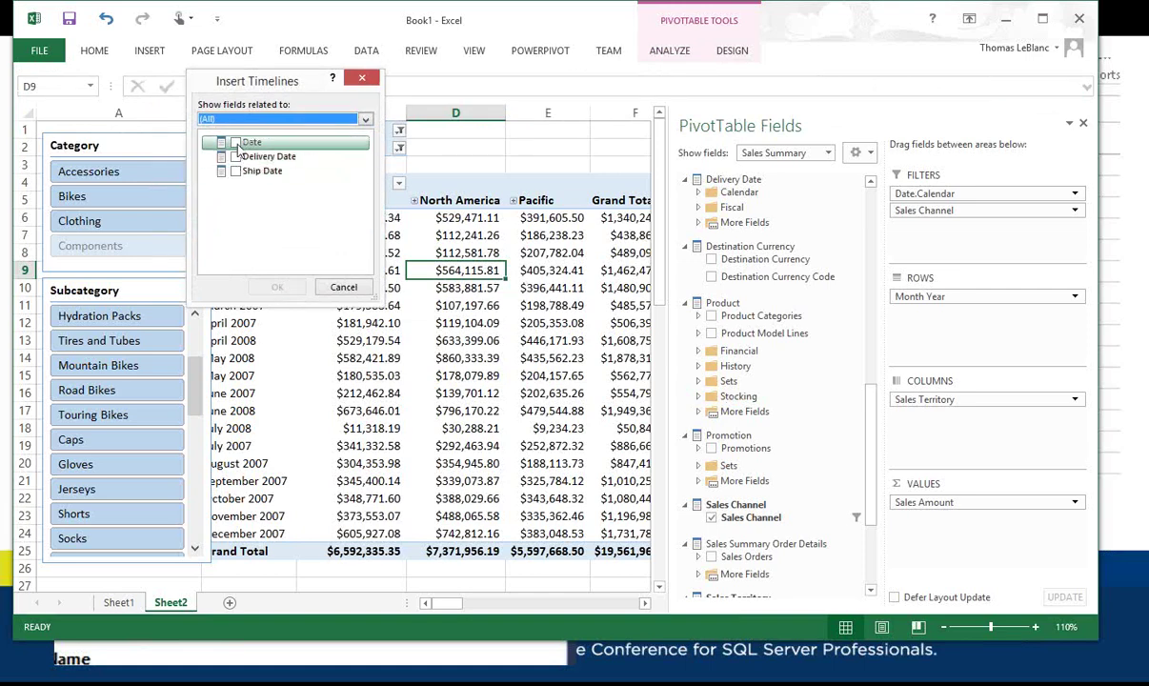
pyautogui.click(236, 143)
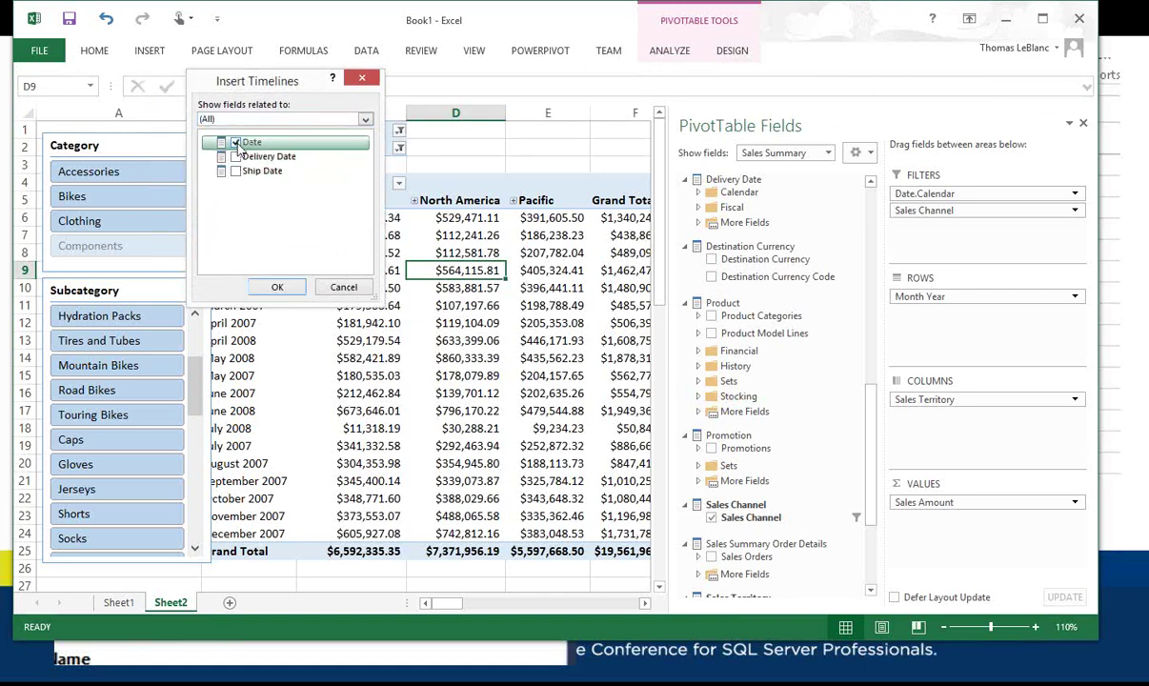
pyautogui.click(277, 287)
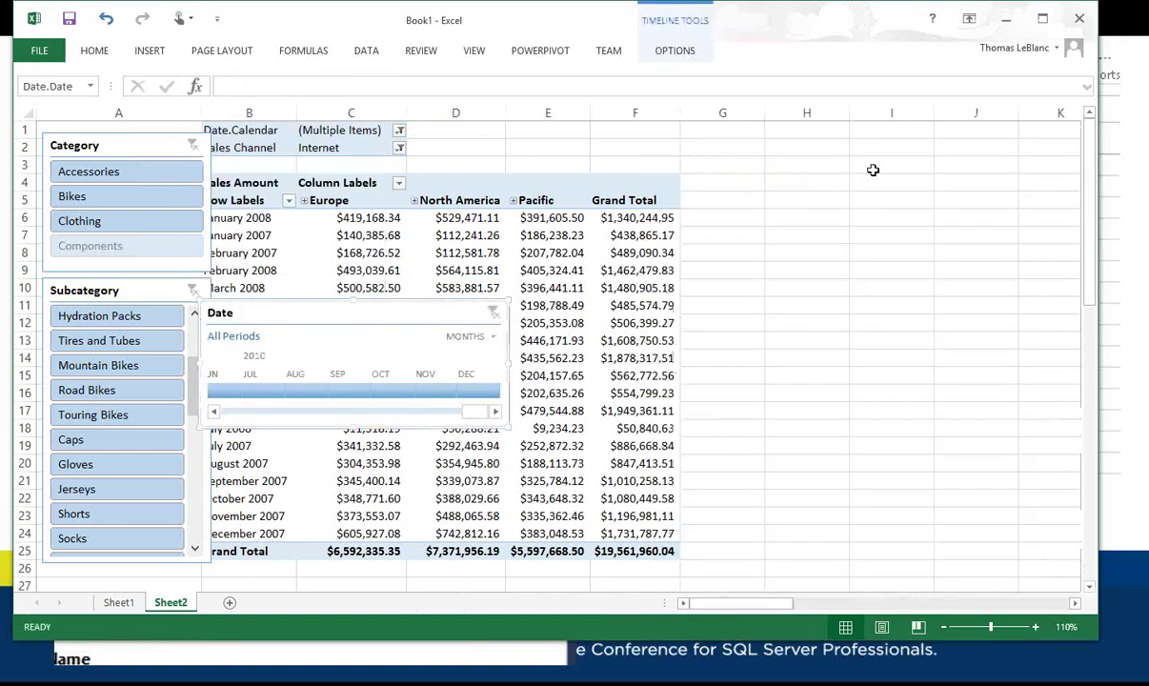
# Move the timeline above the table's right side and make row 3 taller to fit it.
pyautogui.moveTo(437, 313); pyautogui.dragTo(652, 134)
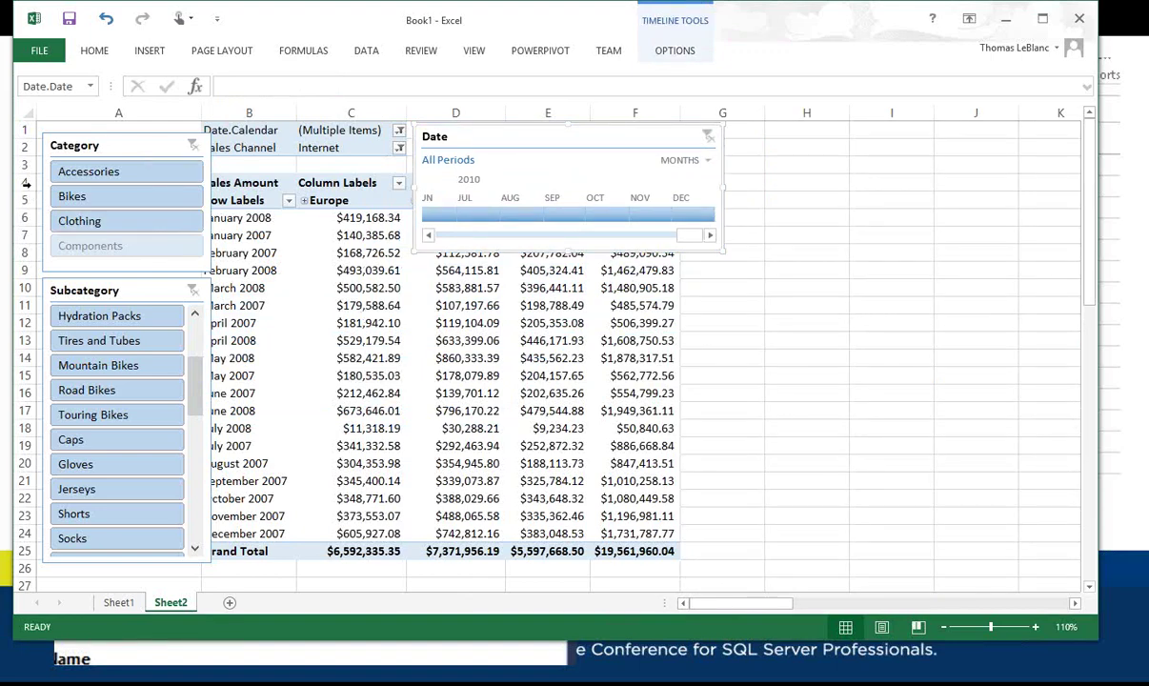
pyautogui.moveTo(30, 177); pyautogui.dragTo(33, 256)
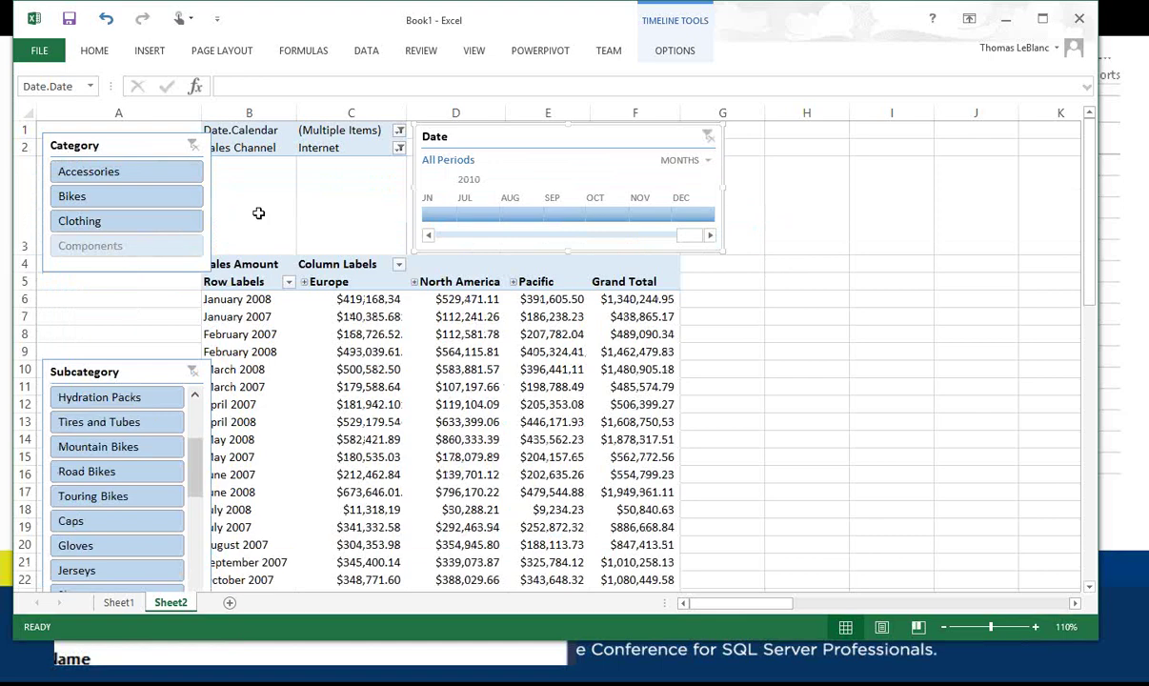
pyautogui.click(399, 131)
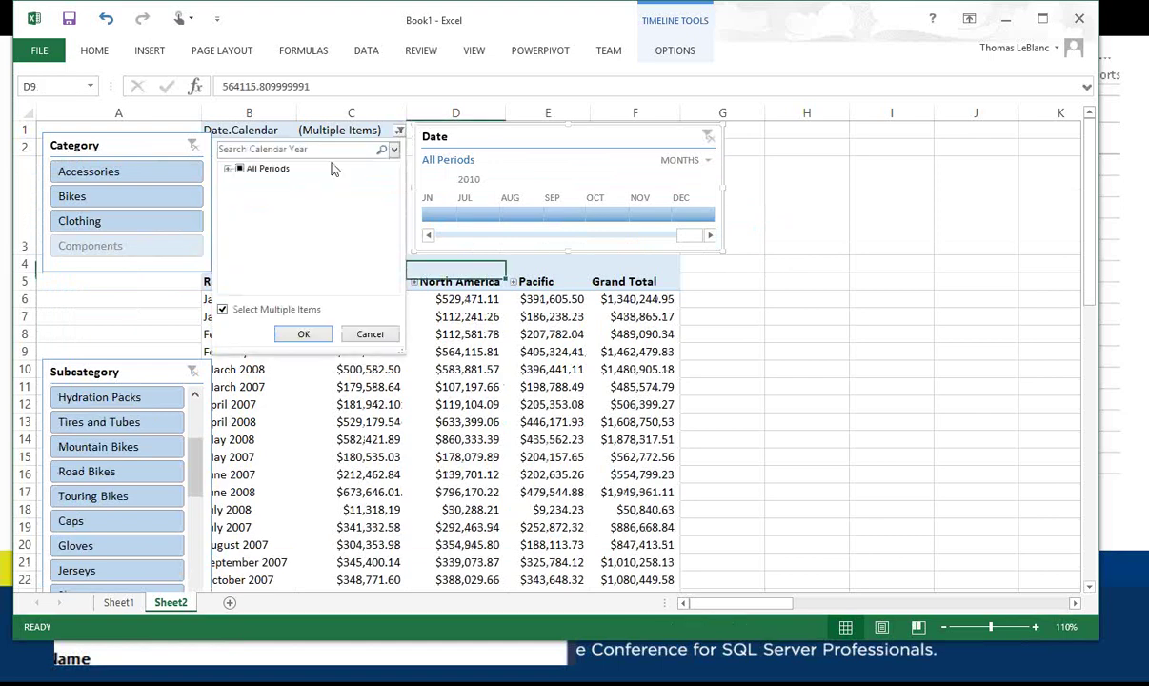
# Set the Date.Calendar filter to All Periods and widen the Date timeline to about column J.
pyautogui.click(228, 169)
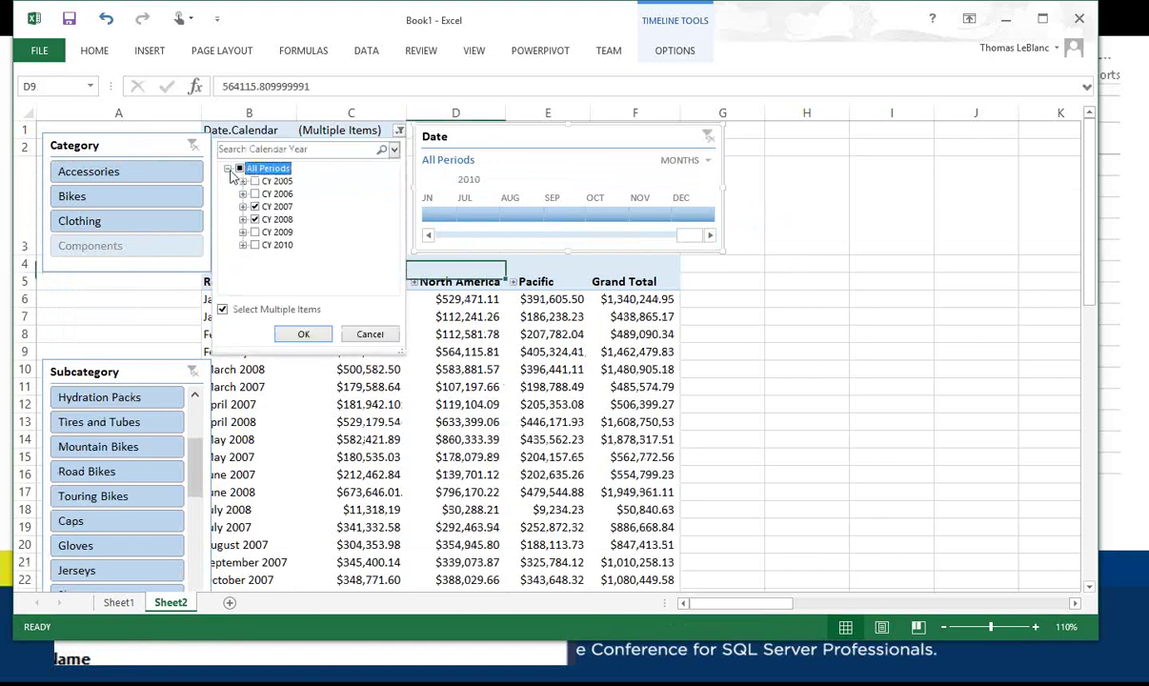
pyautogui.click(240, 169)
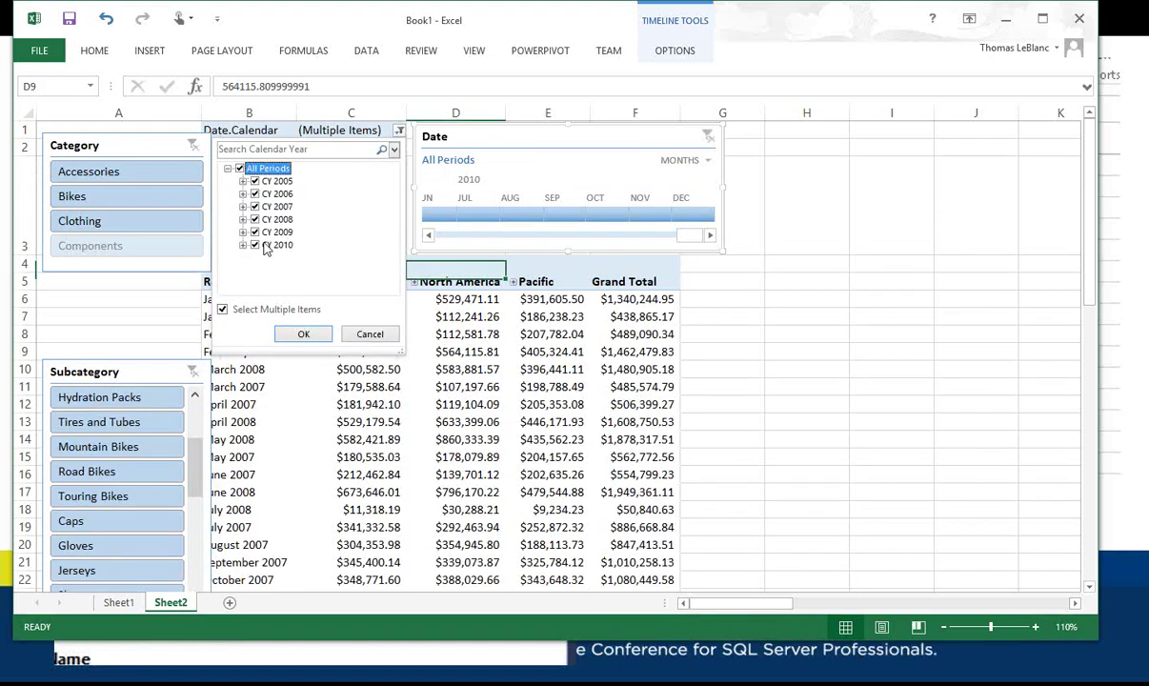
pyautogui.click(303, 334)
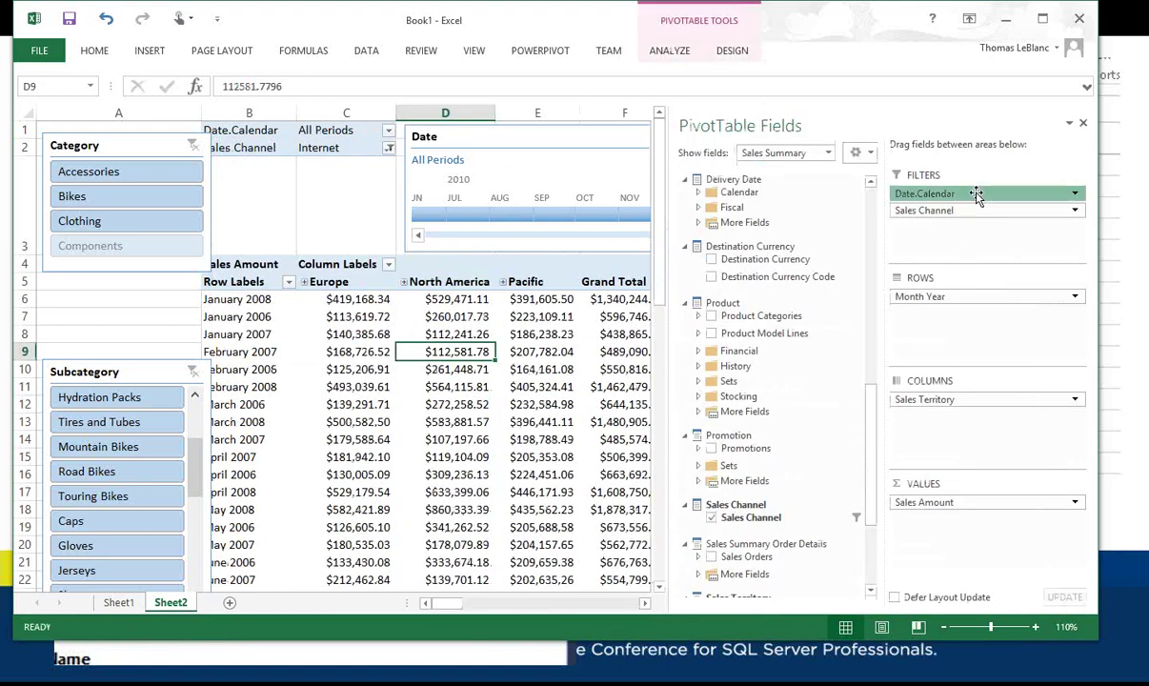
pyautogui.click(569, 152)
pyautogui.moveTo(711, 185); pyautogui.dragTo(992, 209)
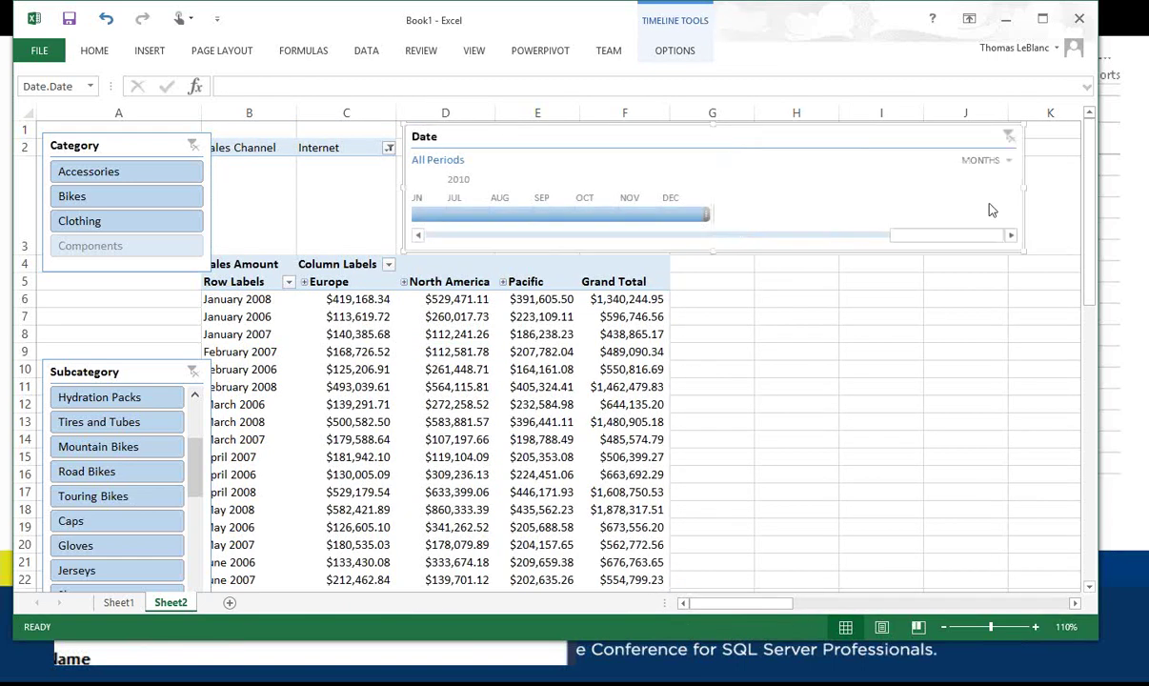
# Switch the timeline's time level through Years, Quarters and then Months.
pyautogui.click(1010, 162)
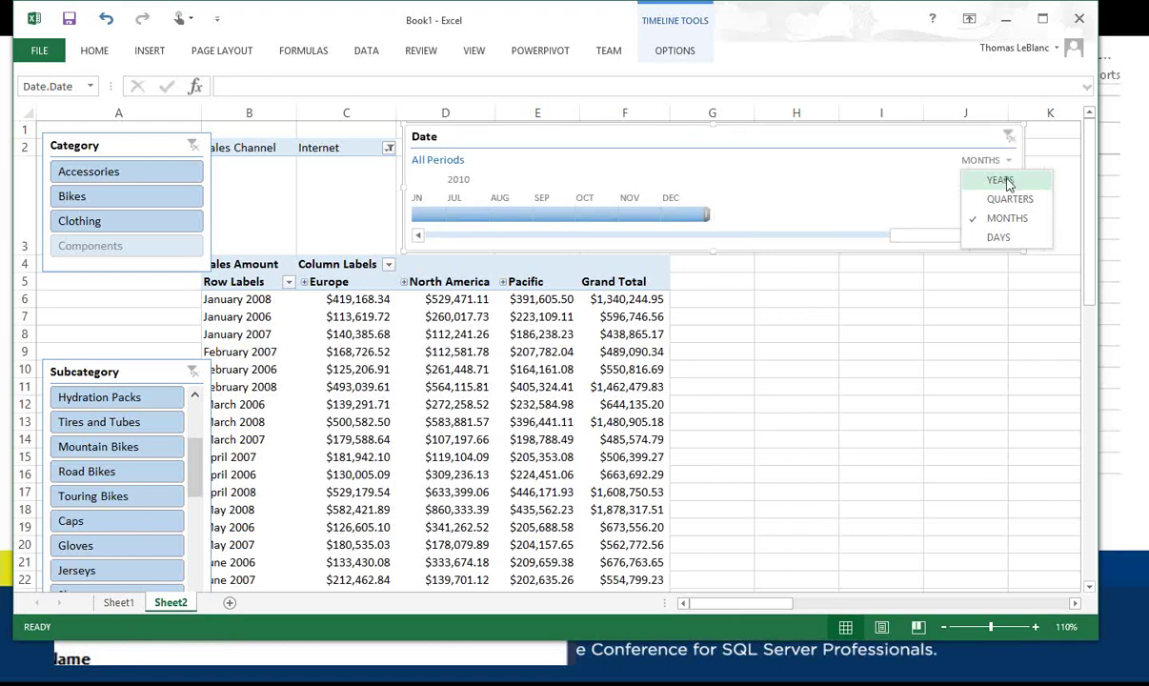
pyautogui.click(1005, 180)
pyautogui.click(1007, 162)
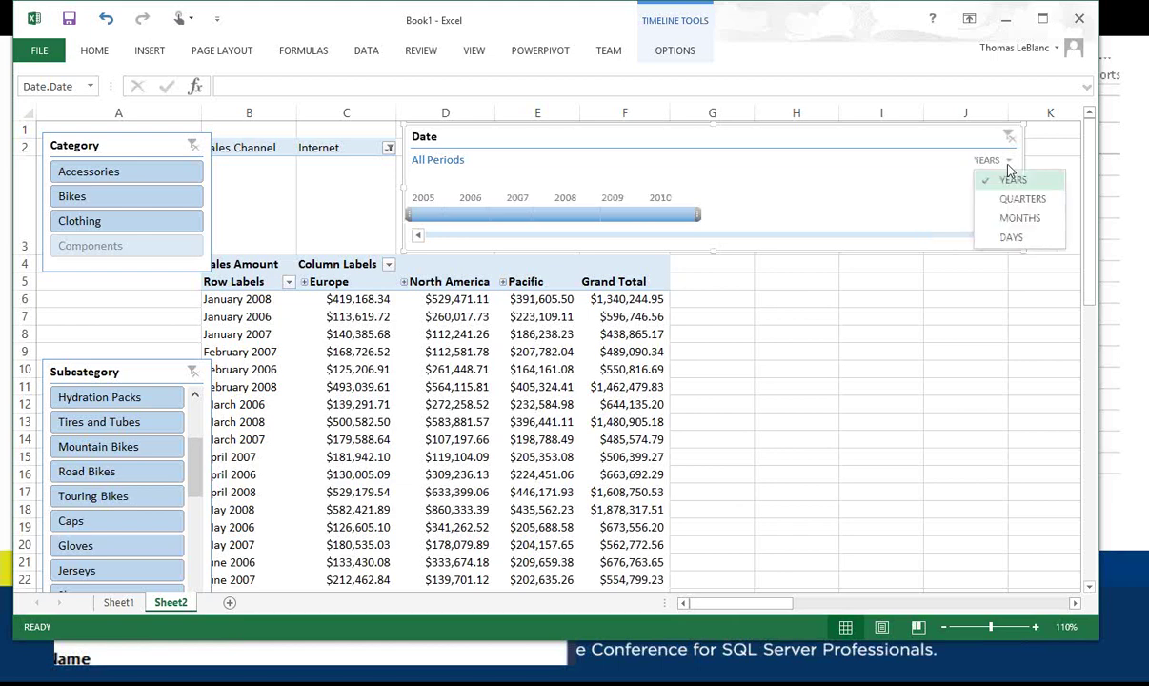
pyautogui.click(1009, 199)
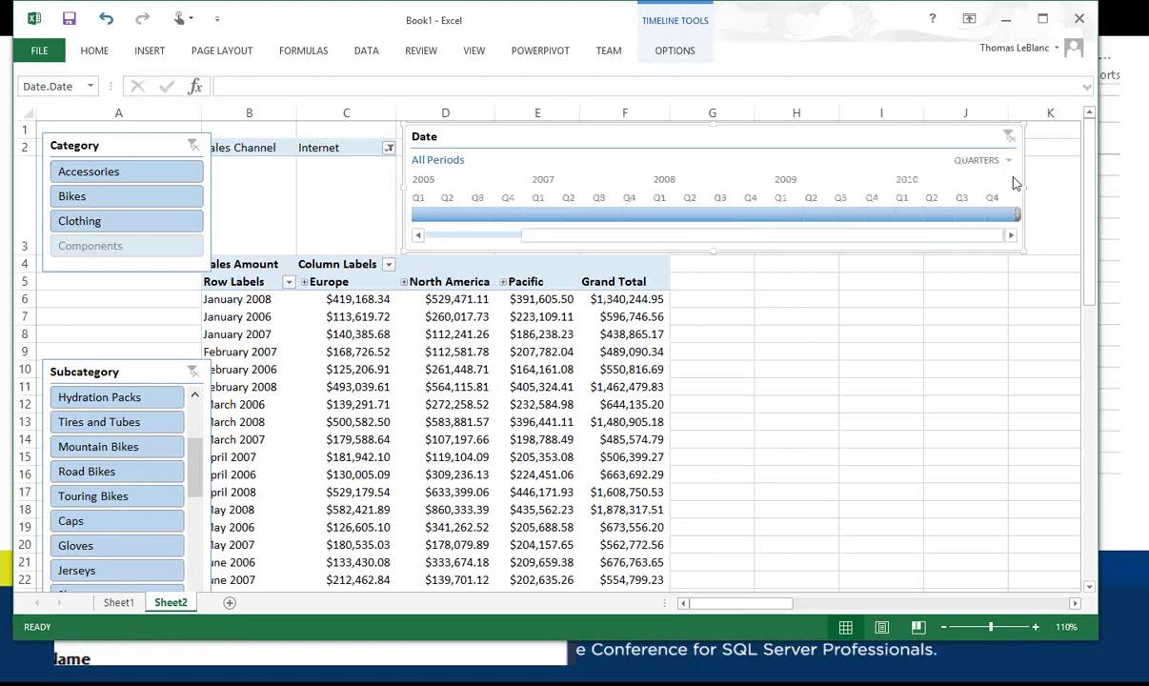
pyautogui.click(1008, 162)
pyautogui.click(997, 217)
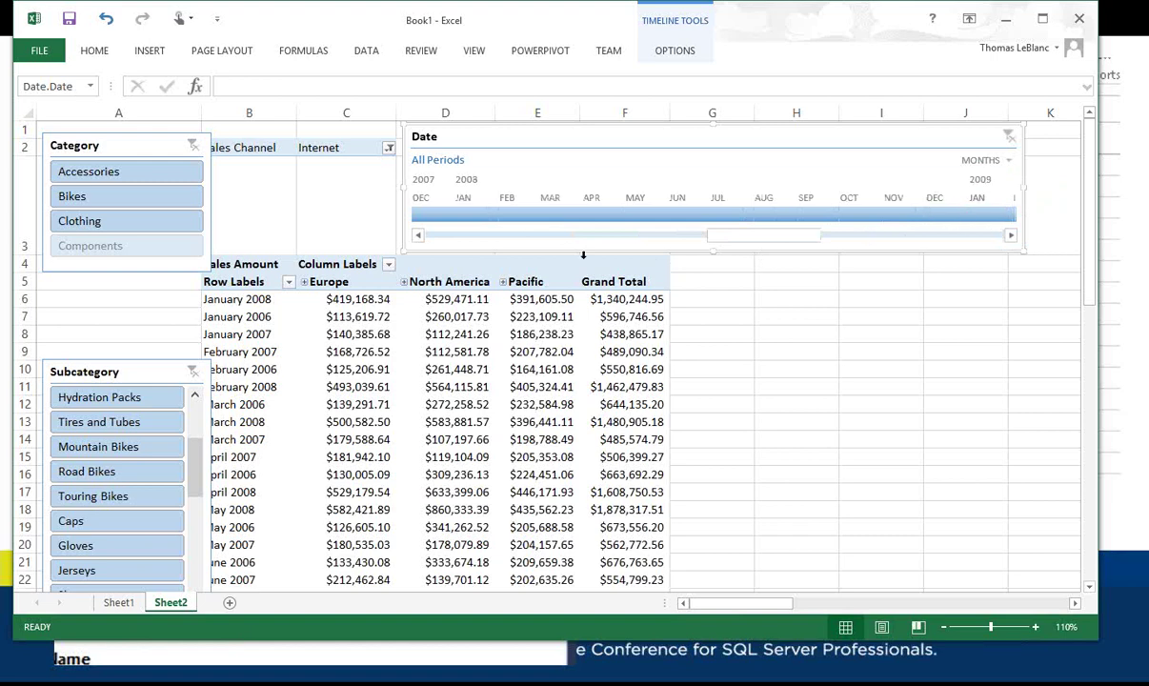
# Select months across 2008, then switch to quarters and select 2007 through 2009.
pyautogui.click(467, 221)
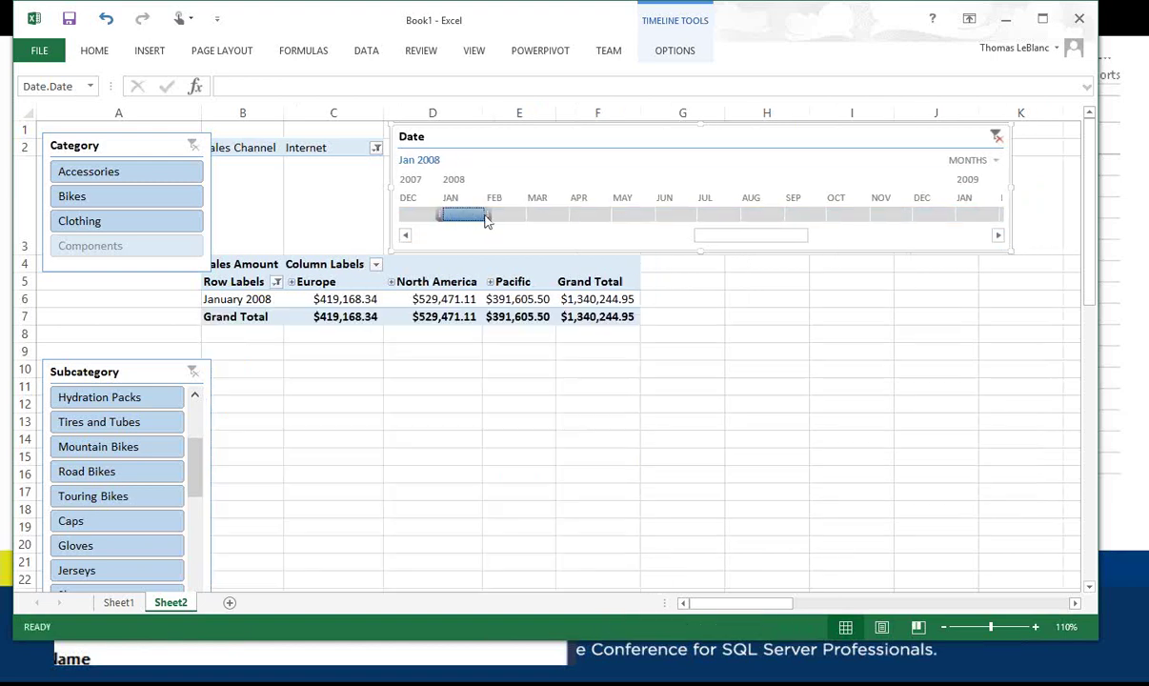
pyautogui.moveTo(630, 215); pyautogui.dragTo(936, 214)
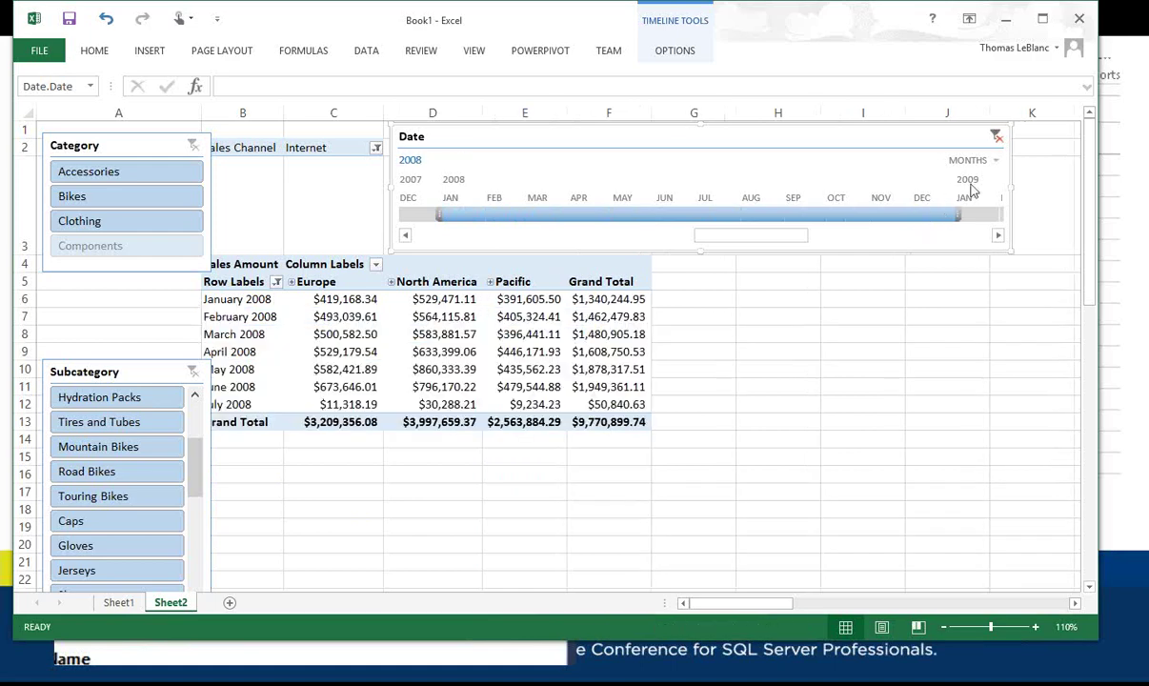
pyautogui.click(991, 160)
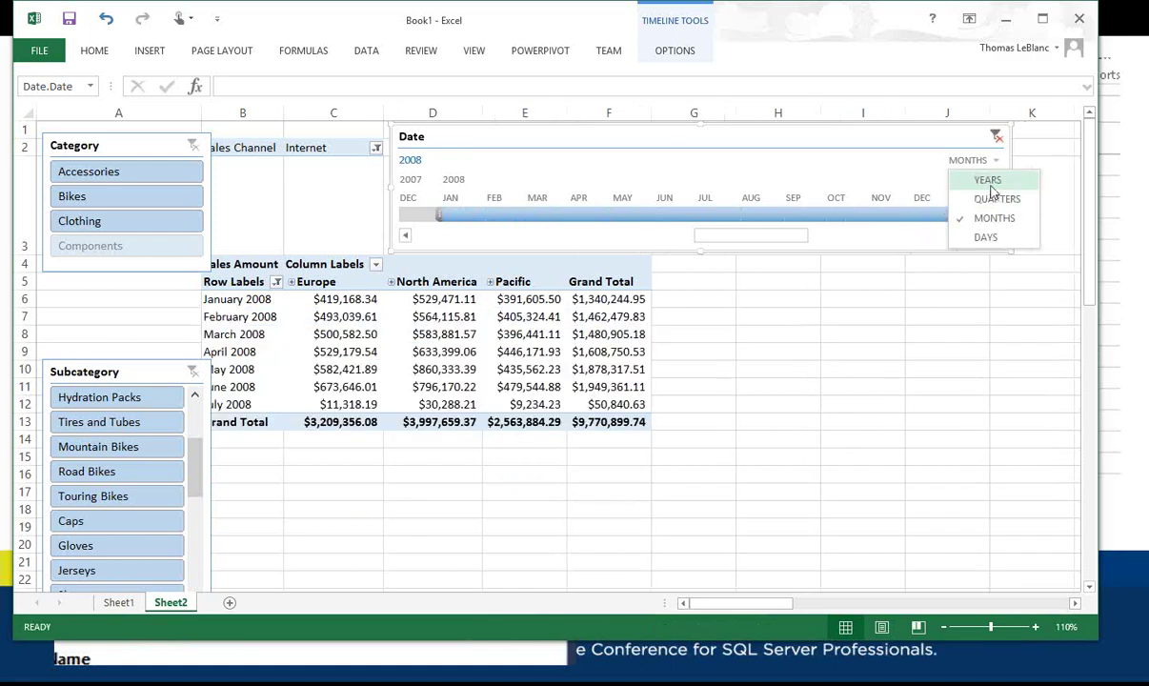
pyautogui.click(996, 199)
pyautogui.moveTo(581, 214); pyautogui.dragTo(944, 214)
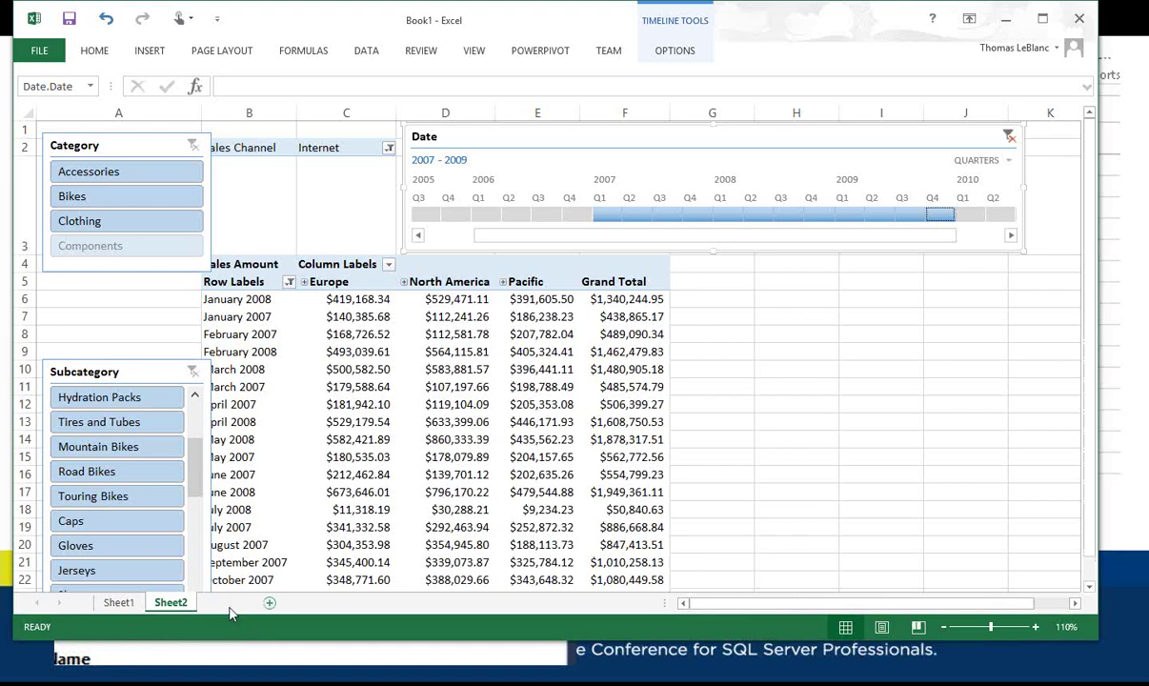
pyautogui.hotkey('alt', 'Tab')
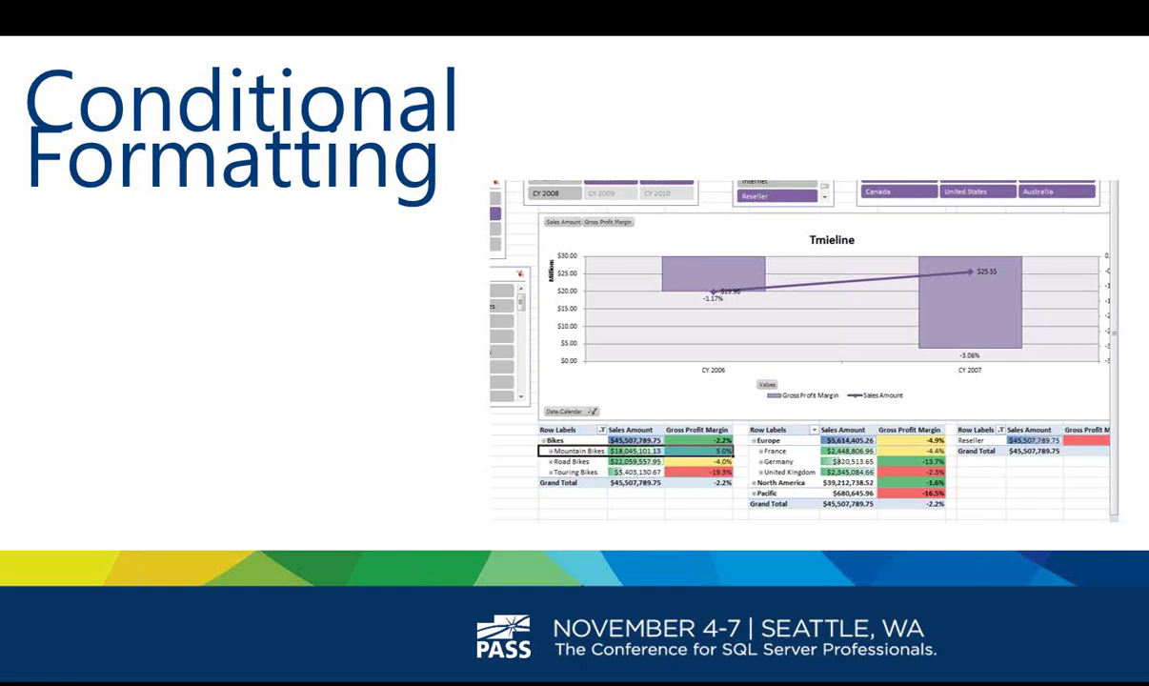
# Advance the PowerPoint slideshow to the Conditional Formatting slide.
pyautogui.press('pagedown')
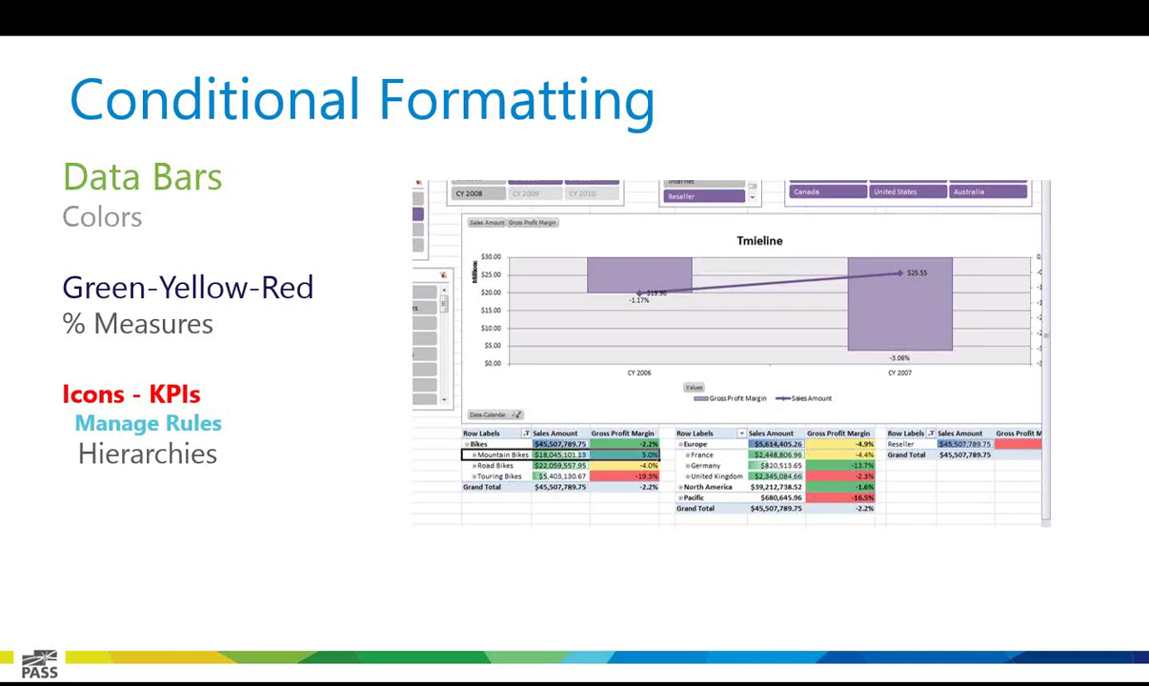
# Advance to the Demo #3 Conditional Formatting slide and bring up the blank Excel workbook.
pyautogui.press('Next')
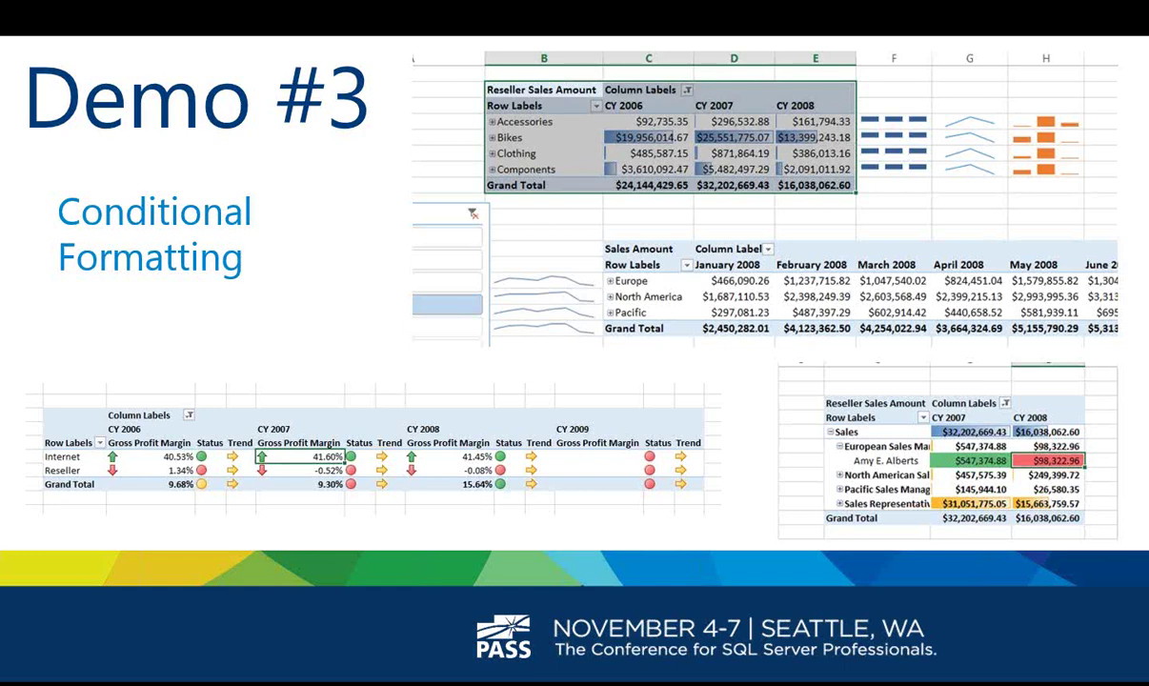
pyautogui.hotkey('alt', 'Tab')
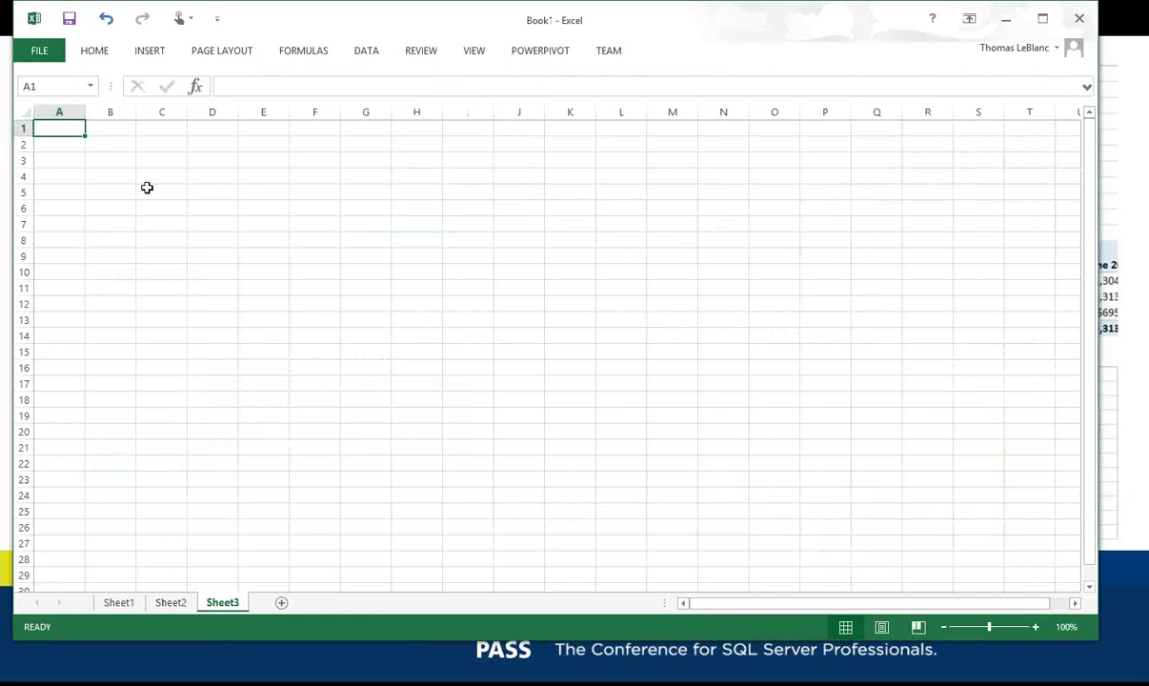
# Insert a PivotTable report at B2 from the AdvWorksDW12 Adventure Works connection.
pyautogui.click(116, 137)
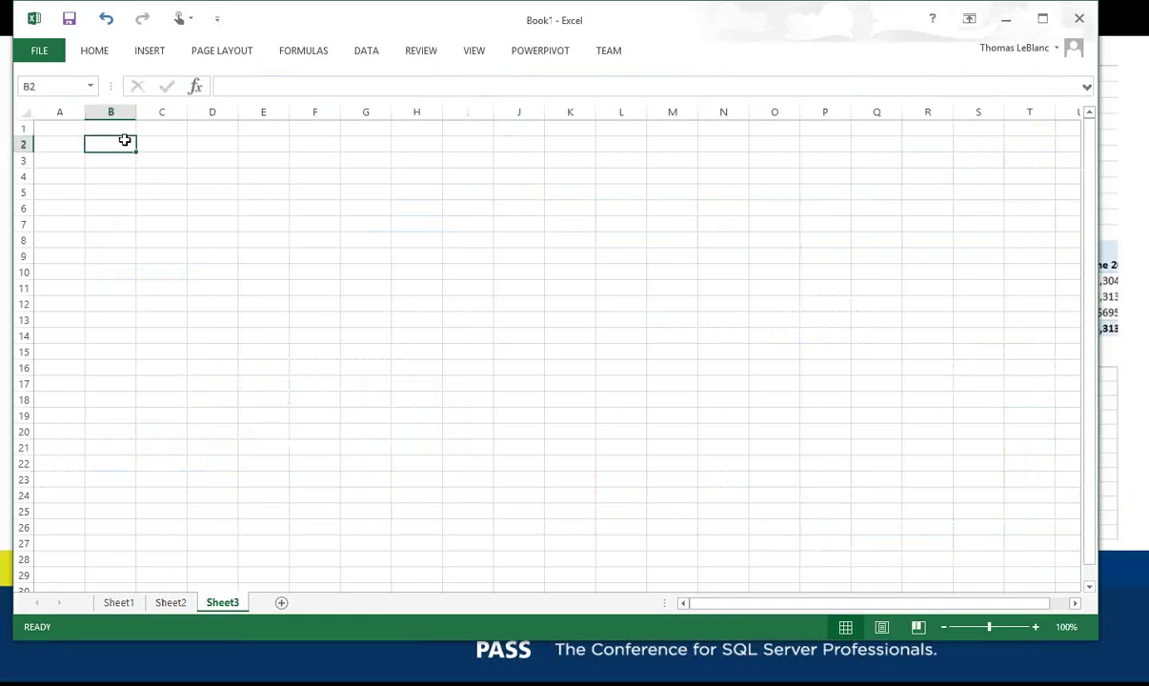
pyautogui.click(367, 50)
pyautogui.click(309, 134)
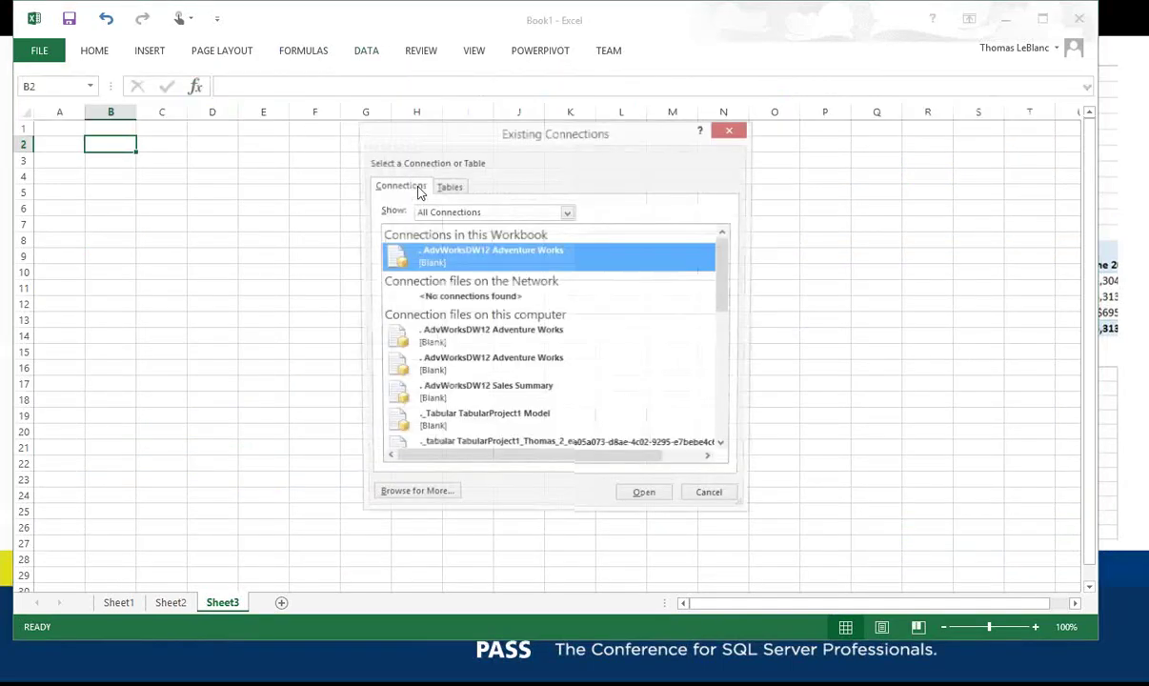
pyautogui.doubleClick(494, 264)
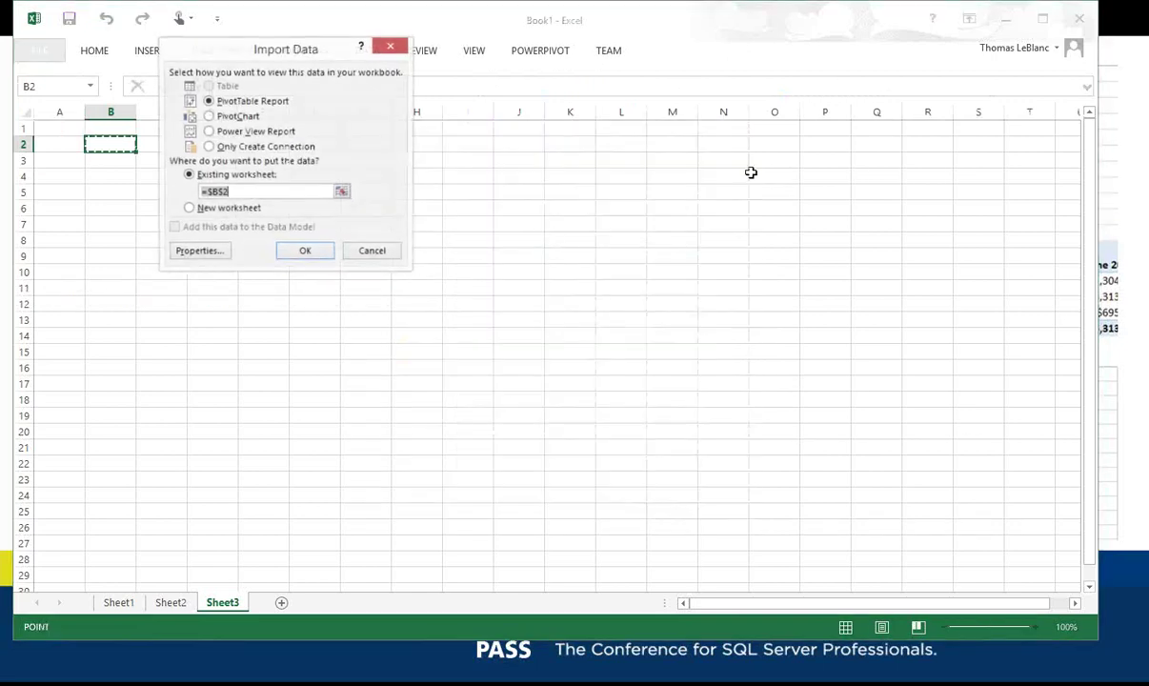
pyautogui.click(306, 252)
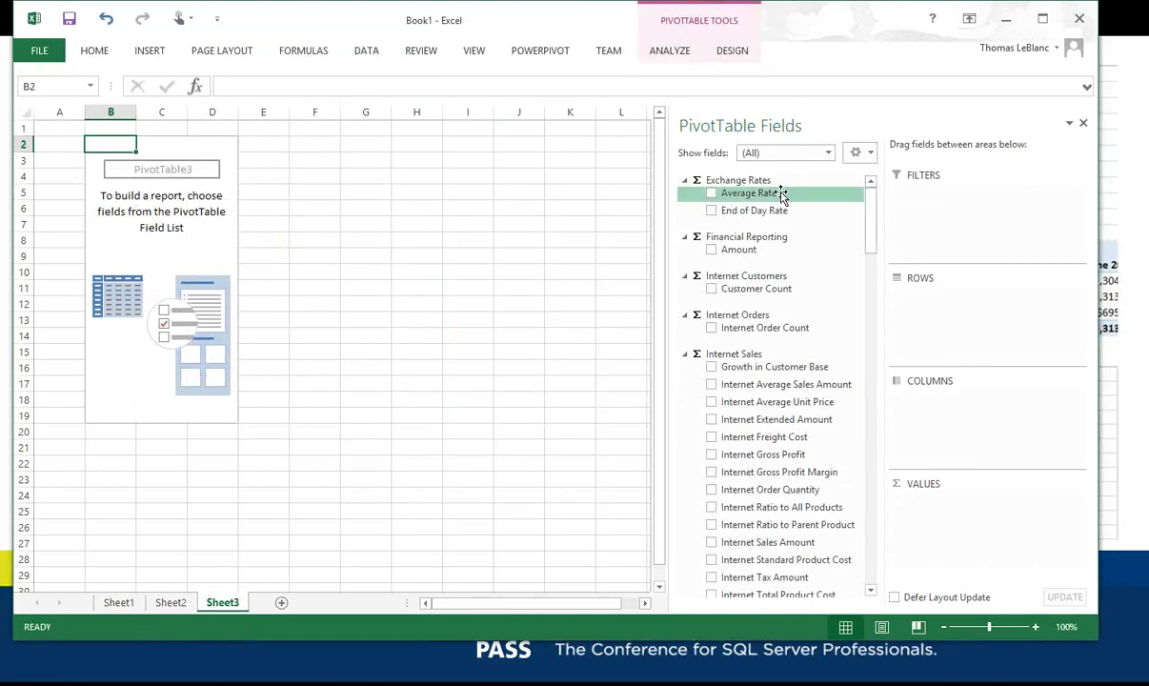
# Show Sales Summary fields and add Sales Amount and Gross Profit Margin as values.
pyautogui.click(825, 155)
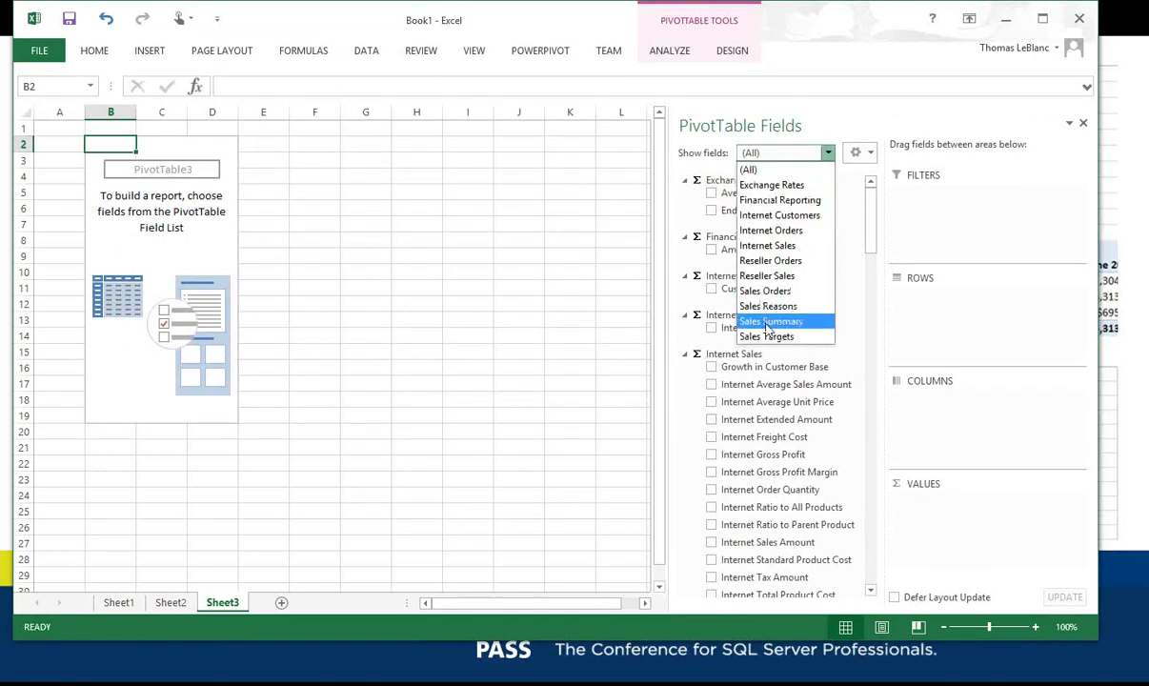
pyautogui.click(763, 318)
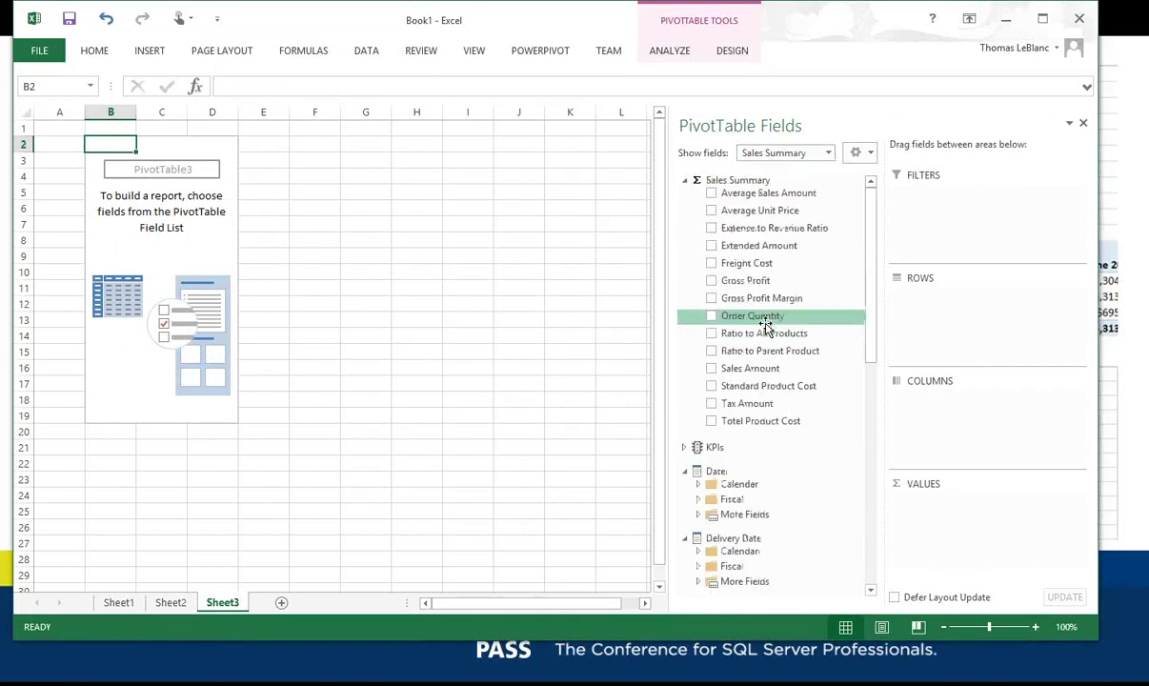
pyautogui.click(711, 369)
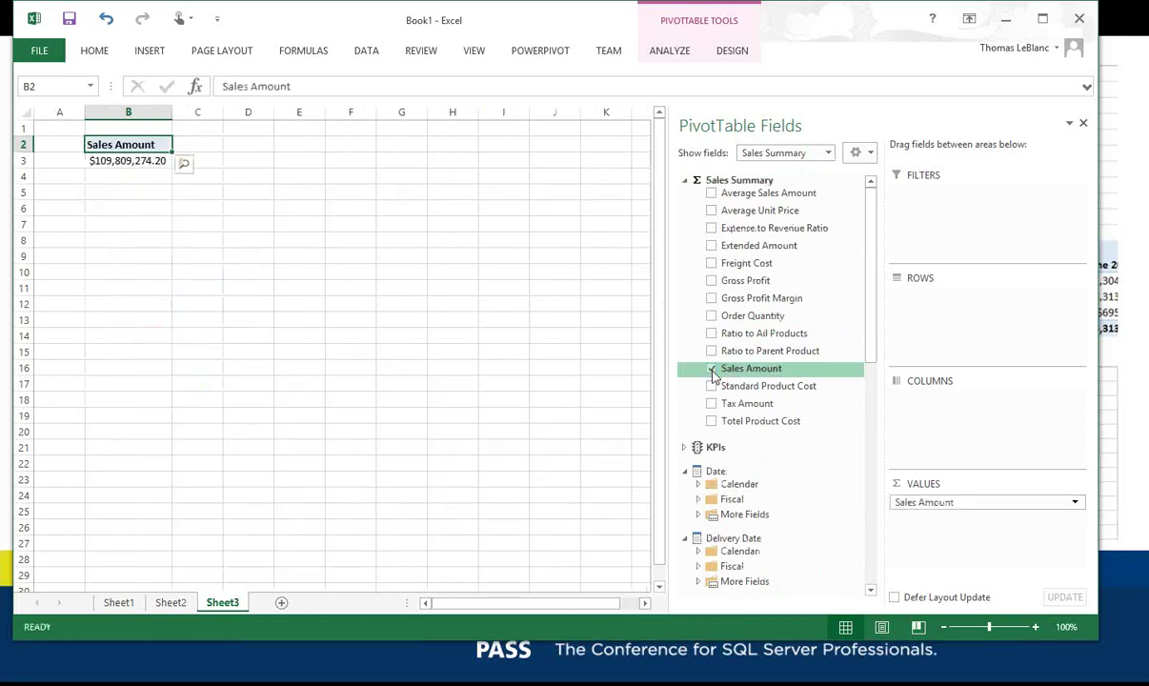
pyautogui.click(711, 299)
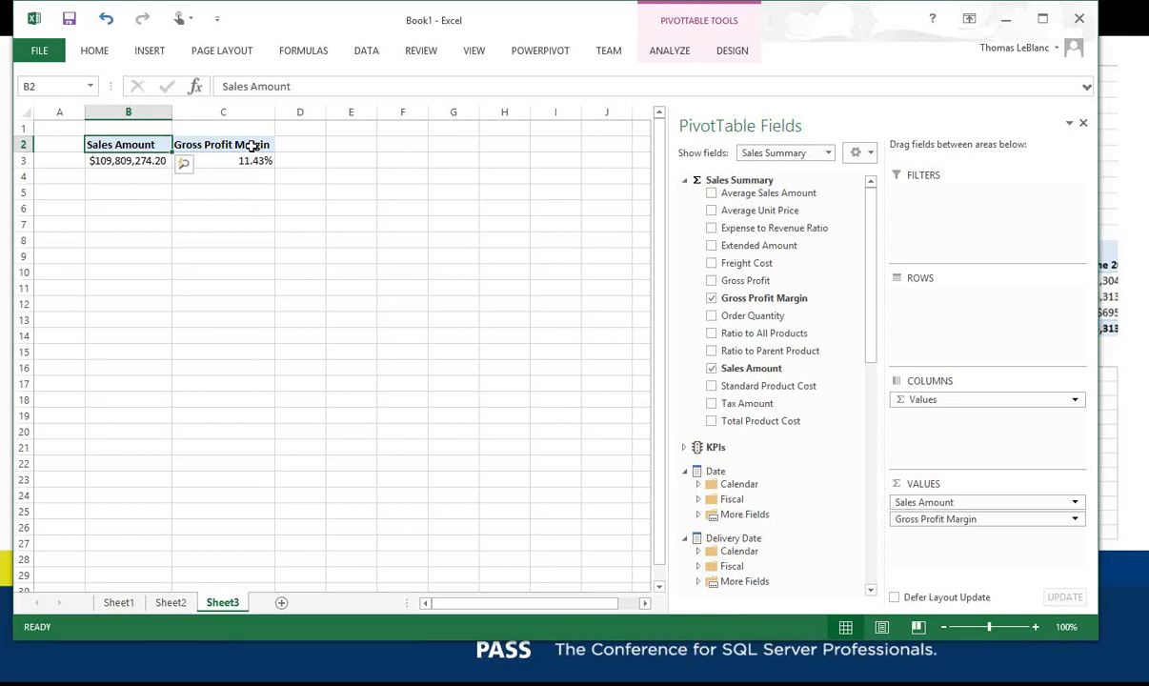
pyautogui.click(252, 144)
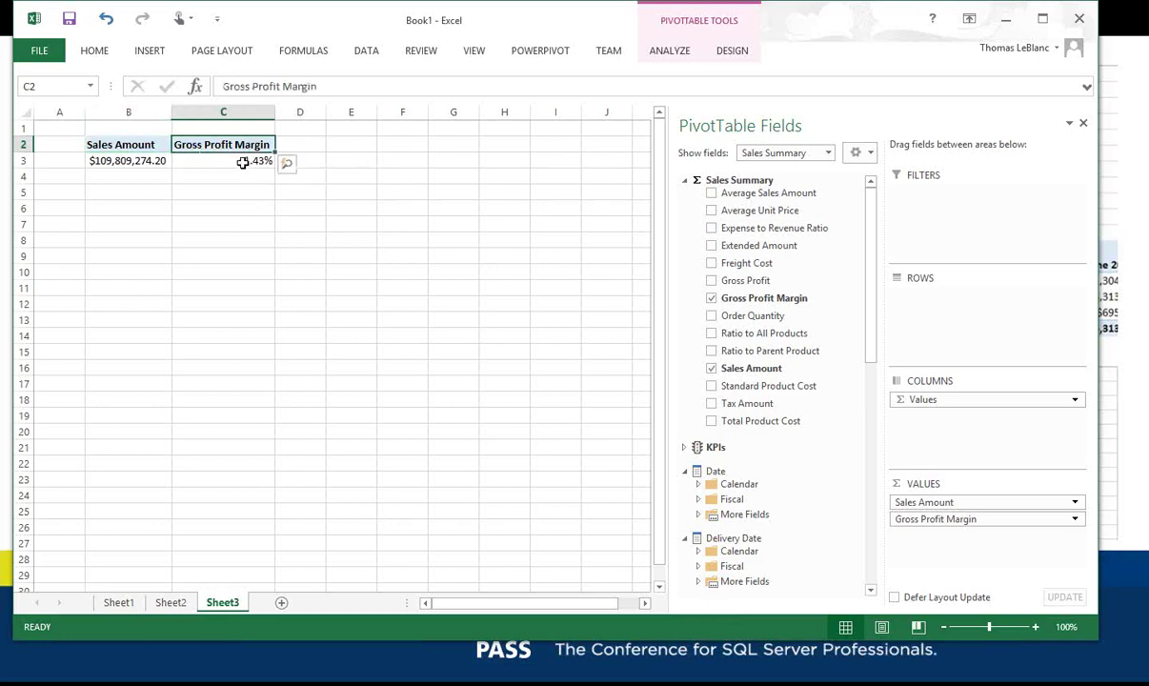
pyautogui.click(243, 162)
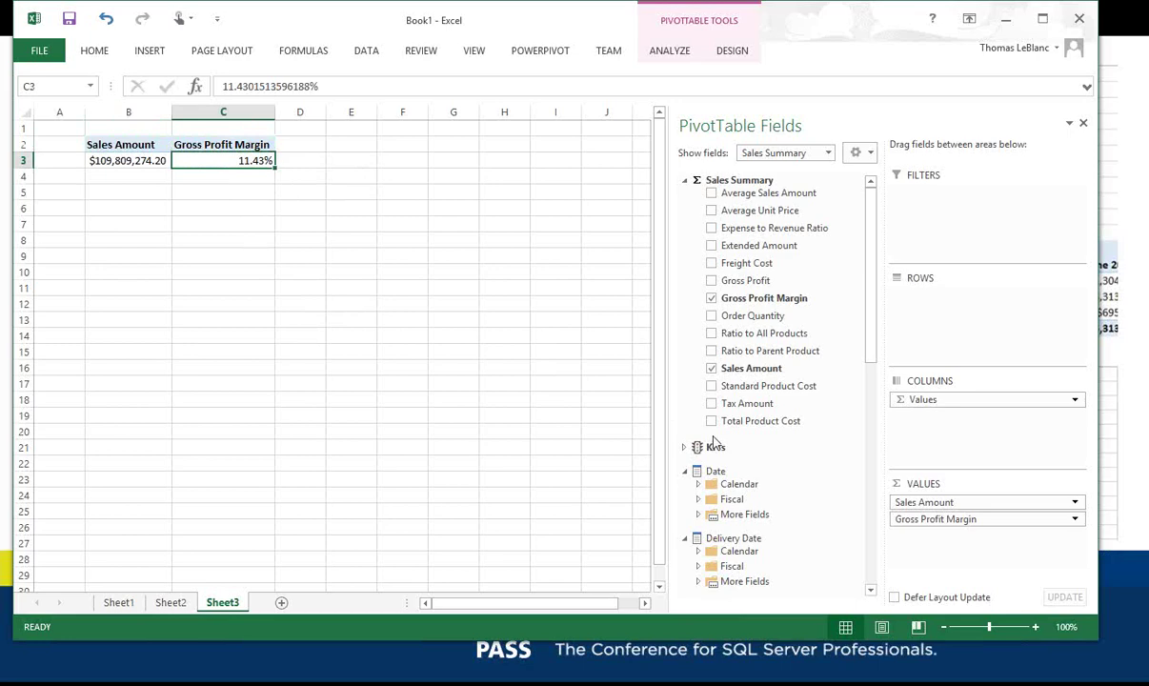
# Give the Gross Profit Margin value field the custom name 'GPM %'.
pyautogui.click(1075, 521)
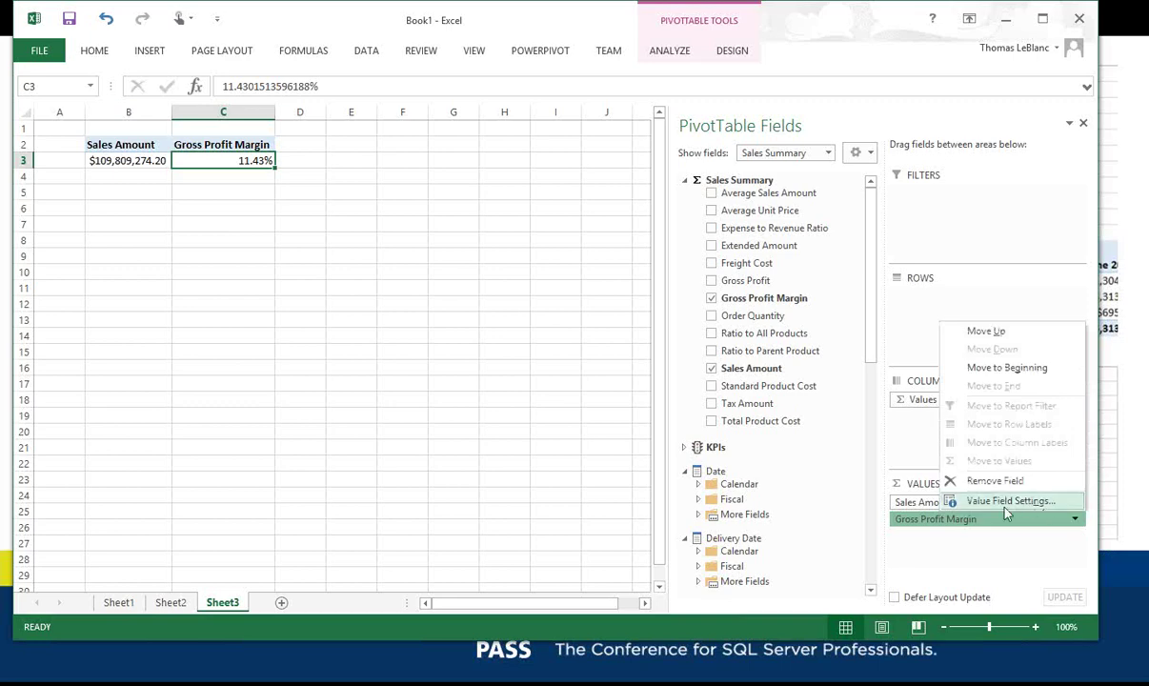
pyautogui.click(1005, 507)
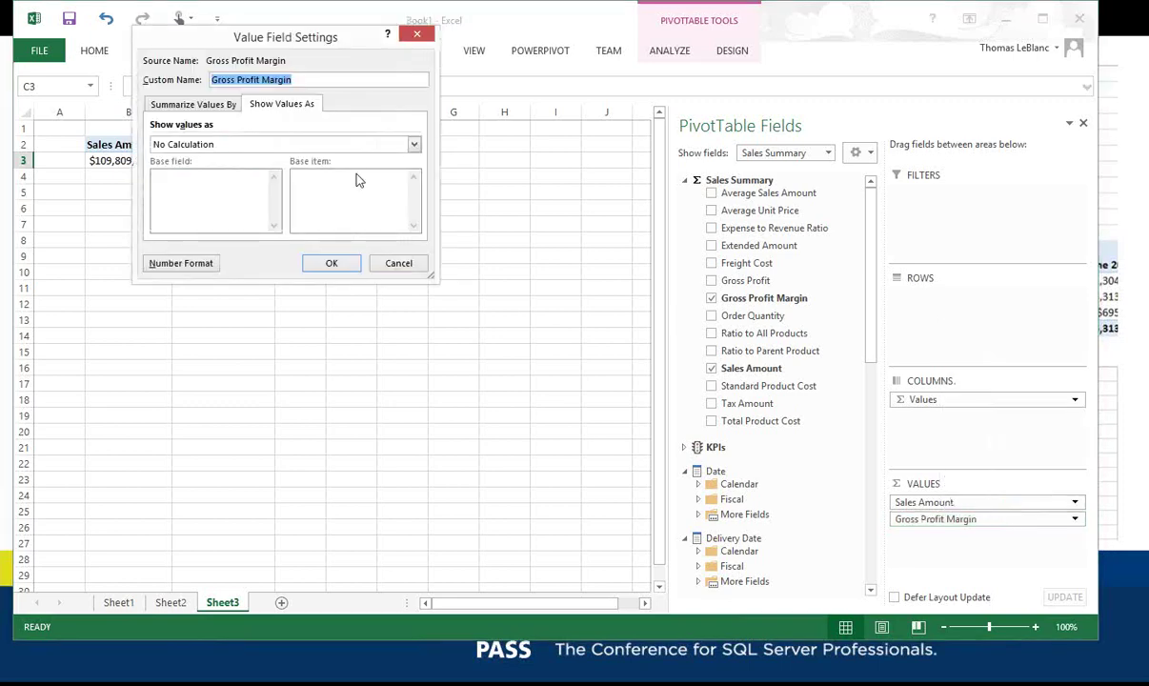
pyautogui.write('GPM %')
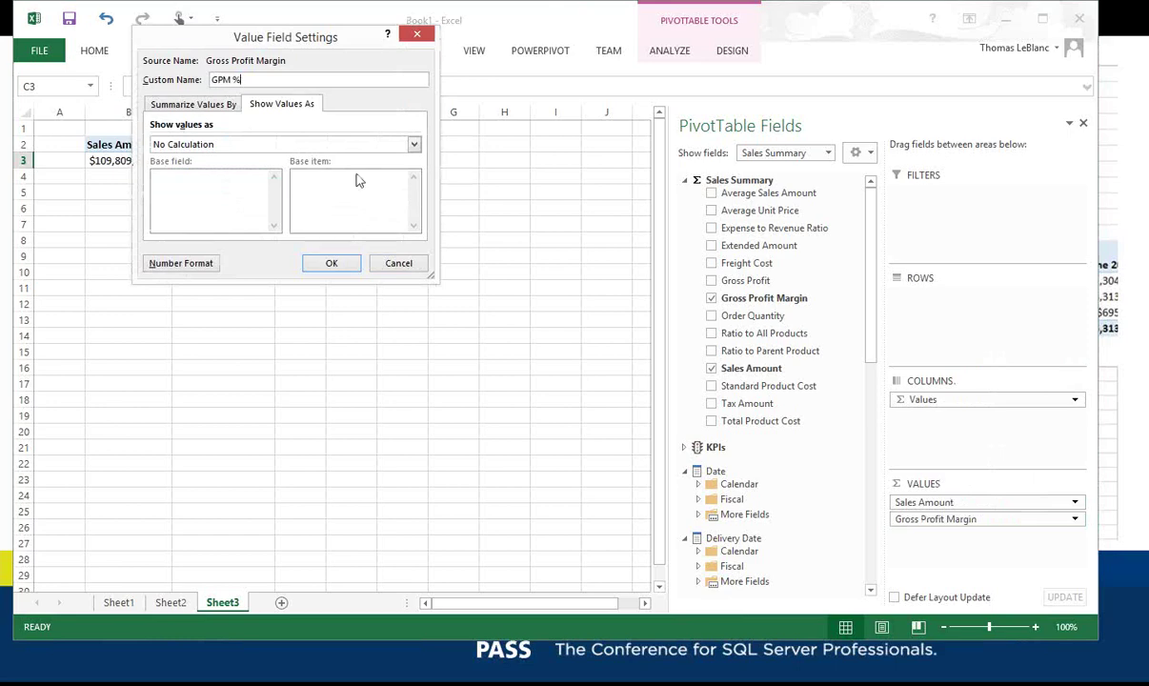
pyautogui.click(333, 266)
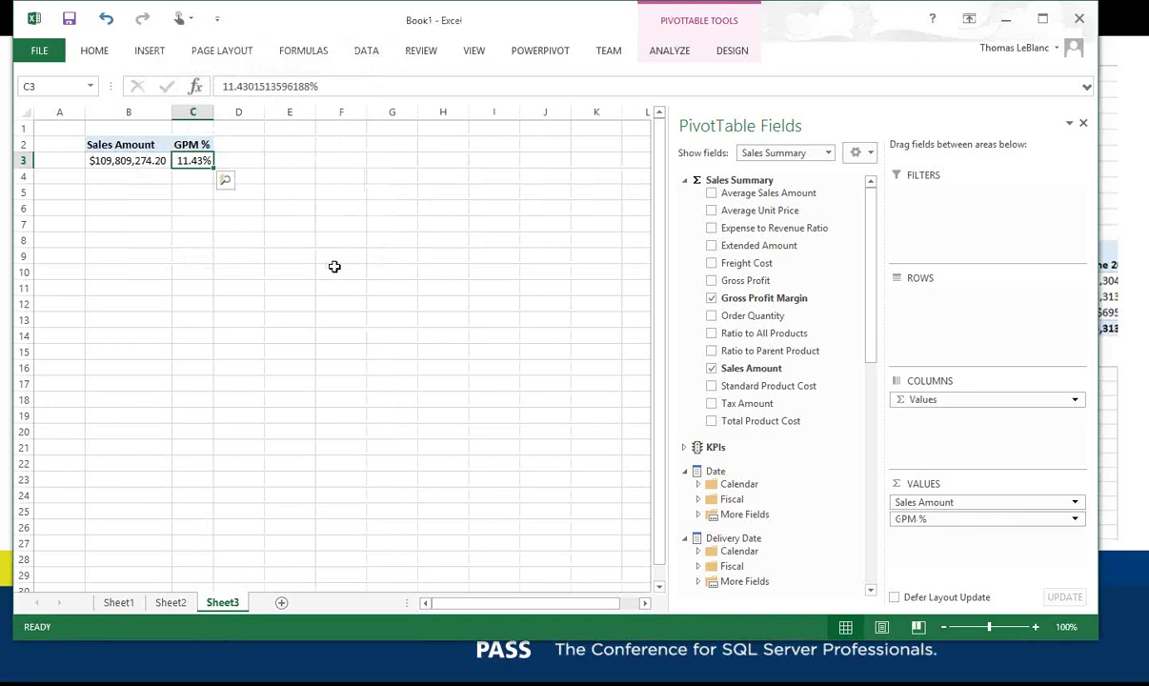
pyautogui.click(872, 553)
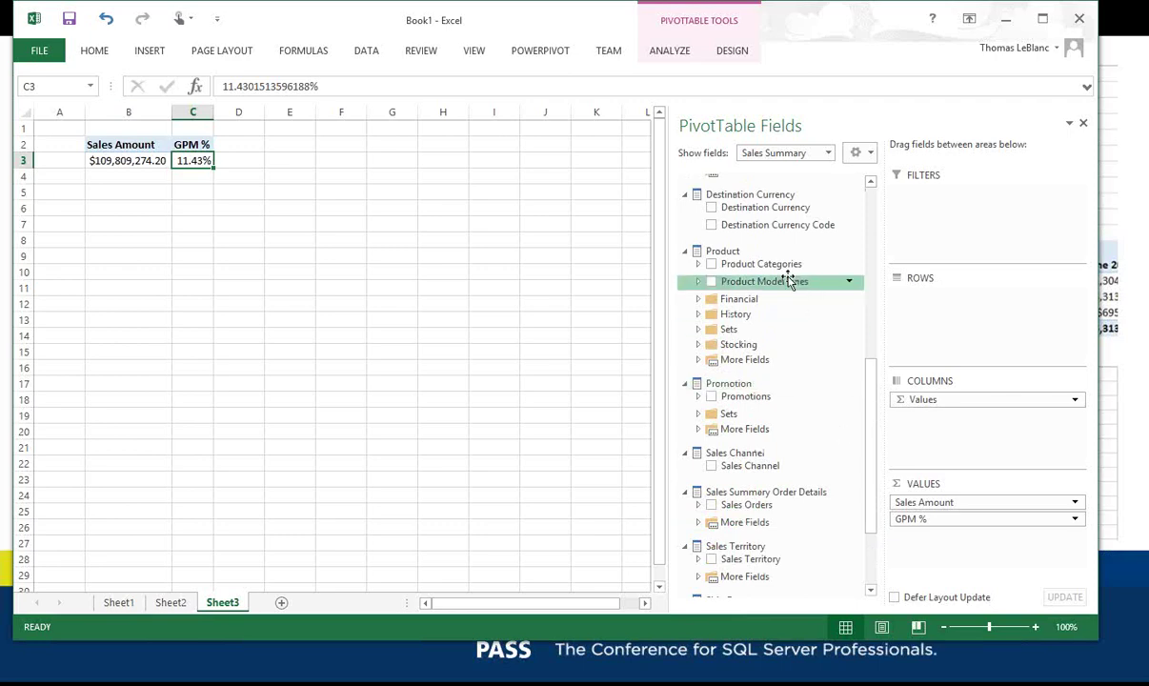
# Add Product Categories as pivot rows: Accessories, Bikes, Clothing and Components.
pyautogui.moveTo(781, 270); pyautogui.dragTo(919, 301)
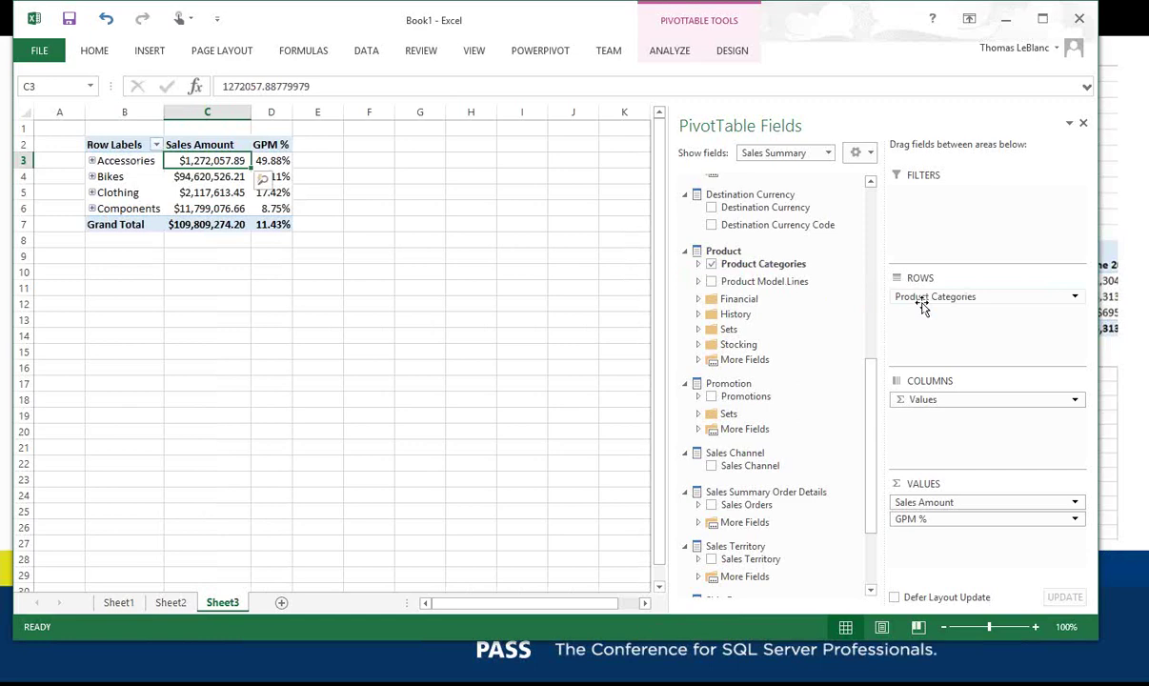
pyautogui.click(92, 177)
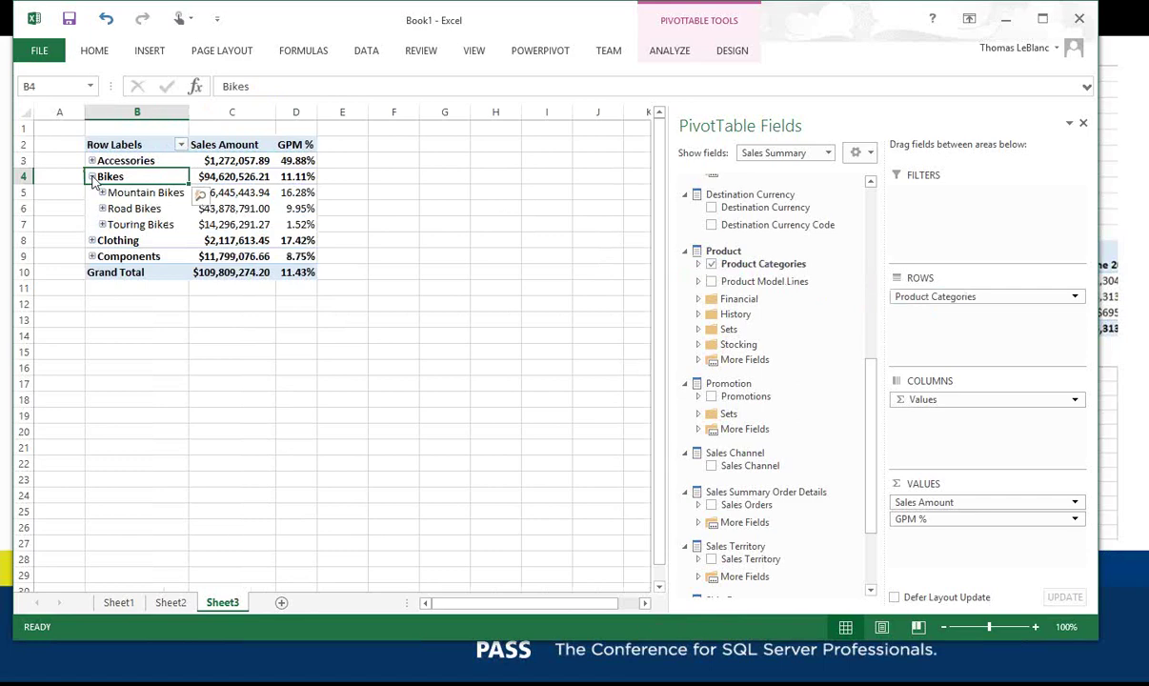
pyautogui.click(92, 176)
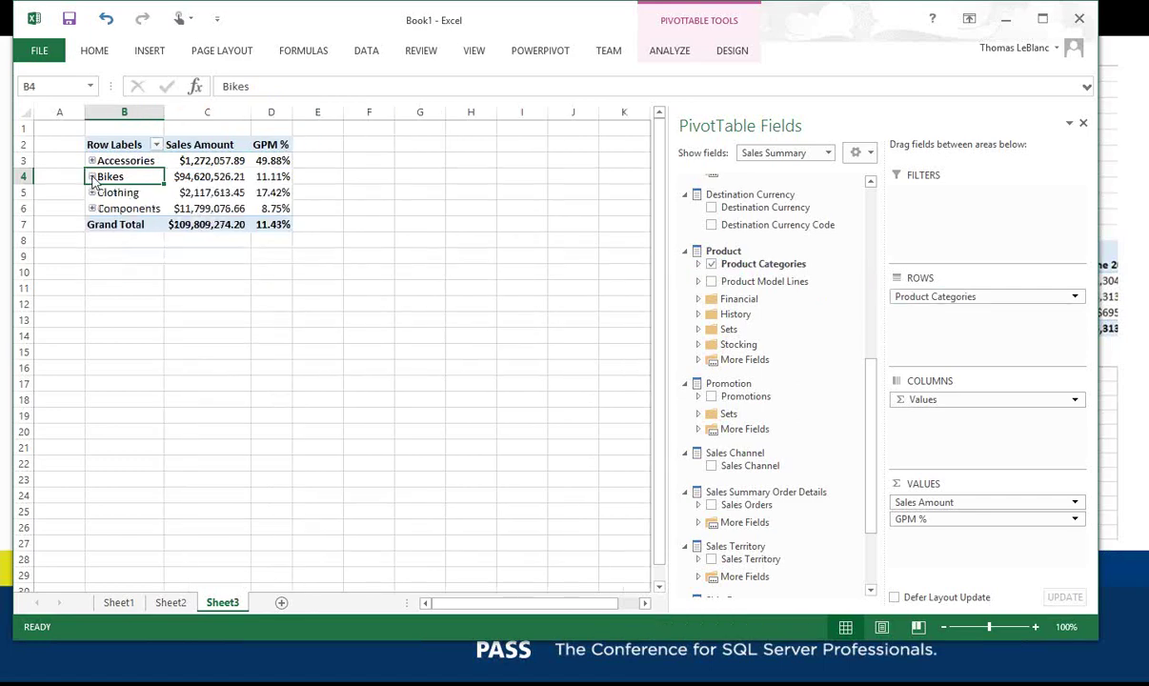
pyautogui.click(178, 175)
pyautogui.click(210, 160)
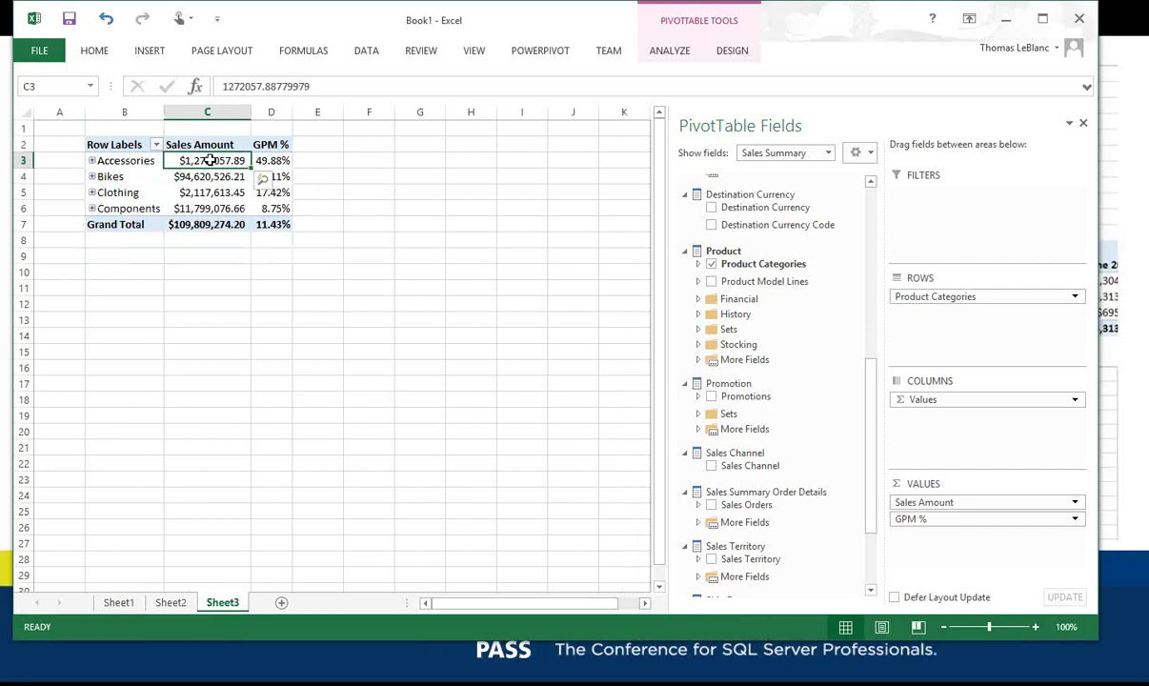
# Apply blue gradient data bars to all category Sales Amount values.
pyautogui.click(99, 54)
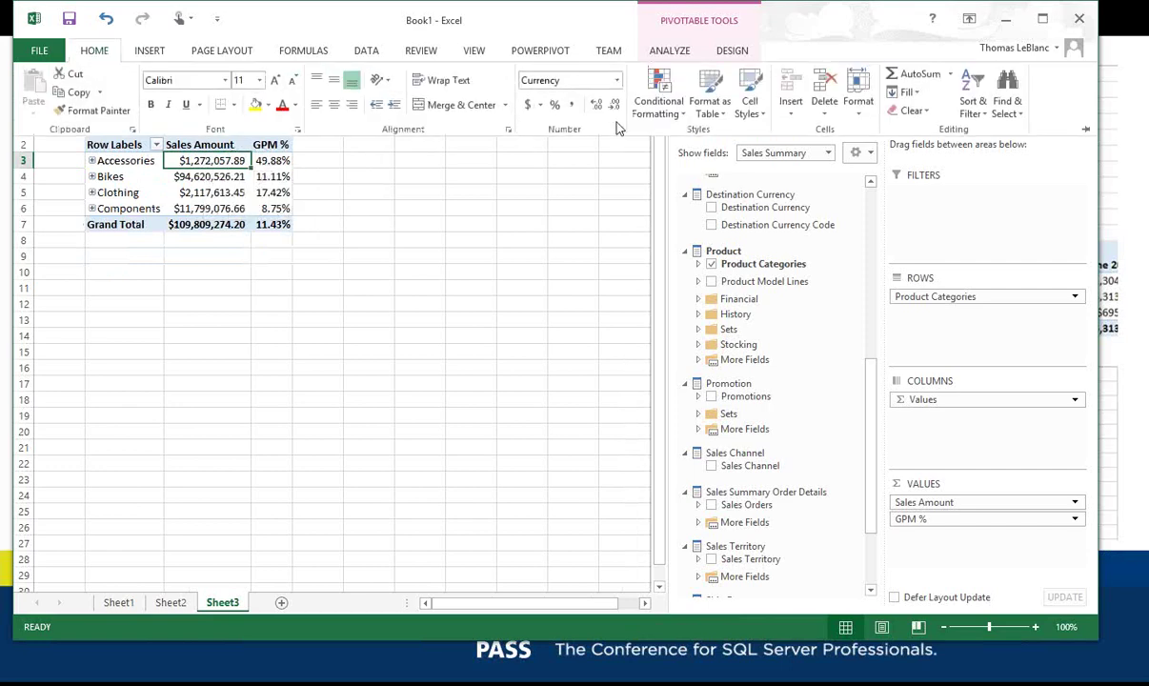
pyautogui.click(685, 116)
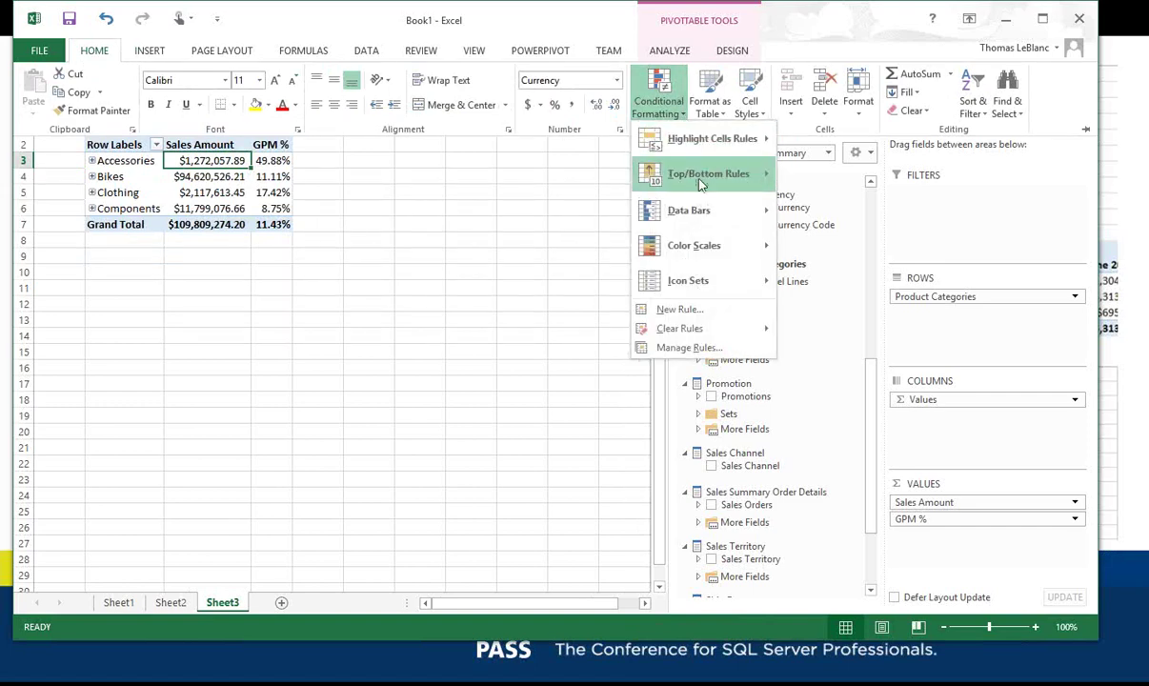
pyautogui.moveTo(714, 224)
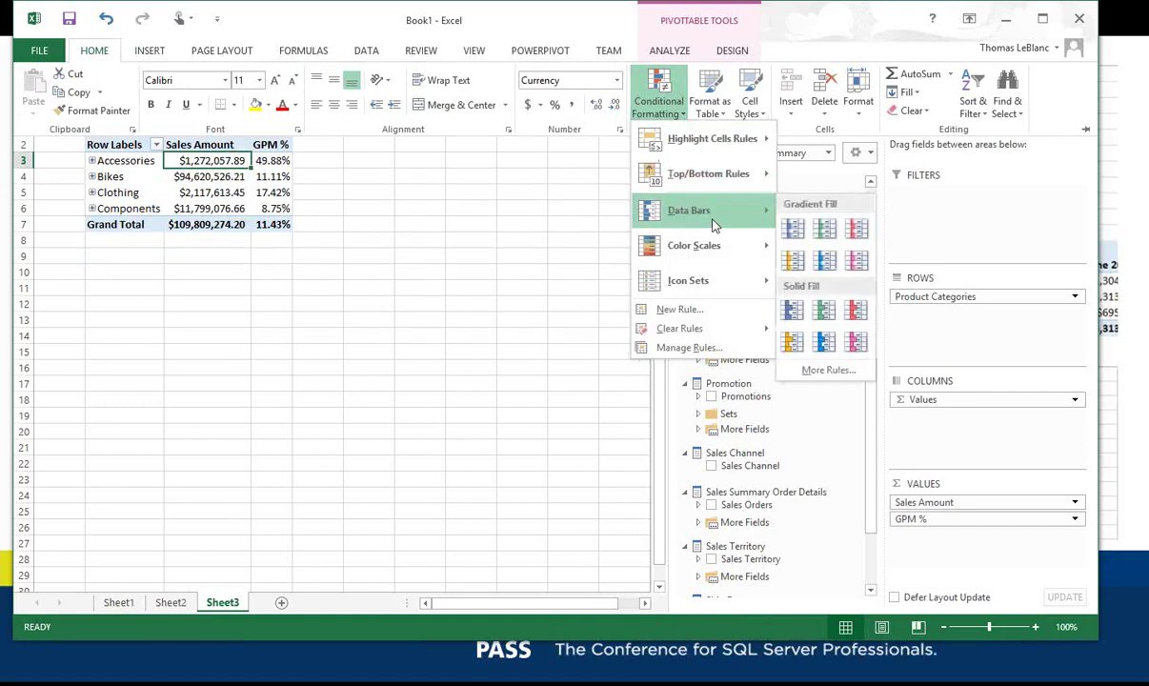
pyautogui.click(795, 235)
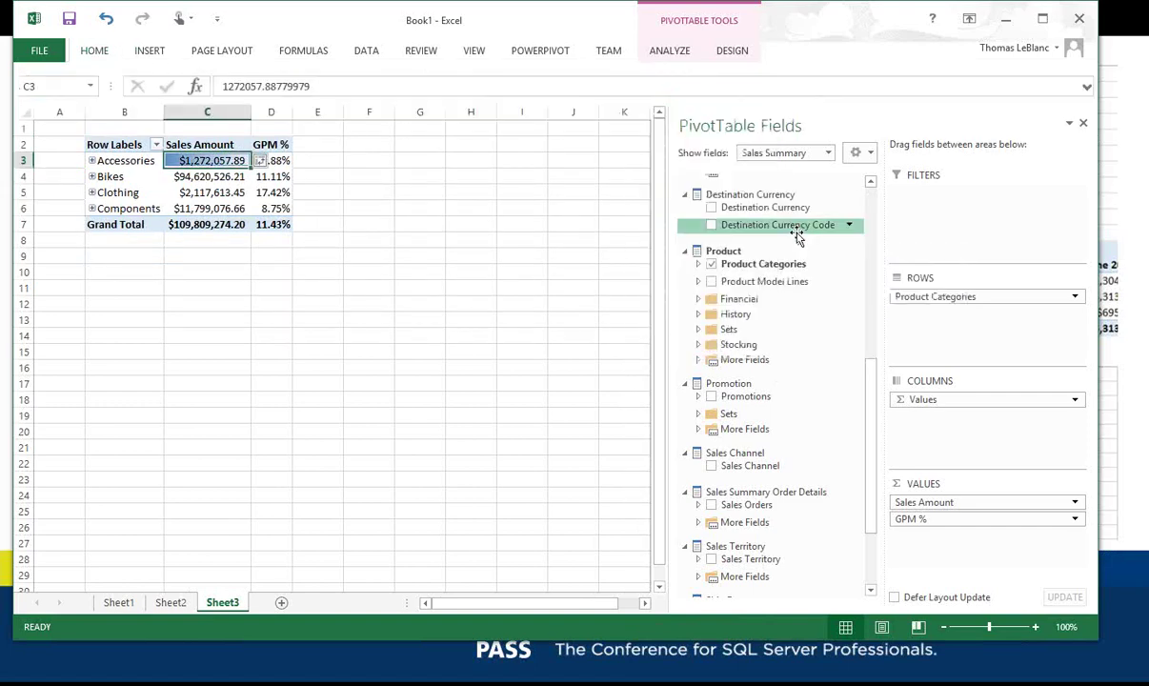
pyautogui.click(262, 163)
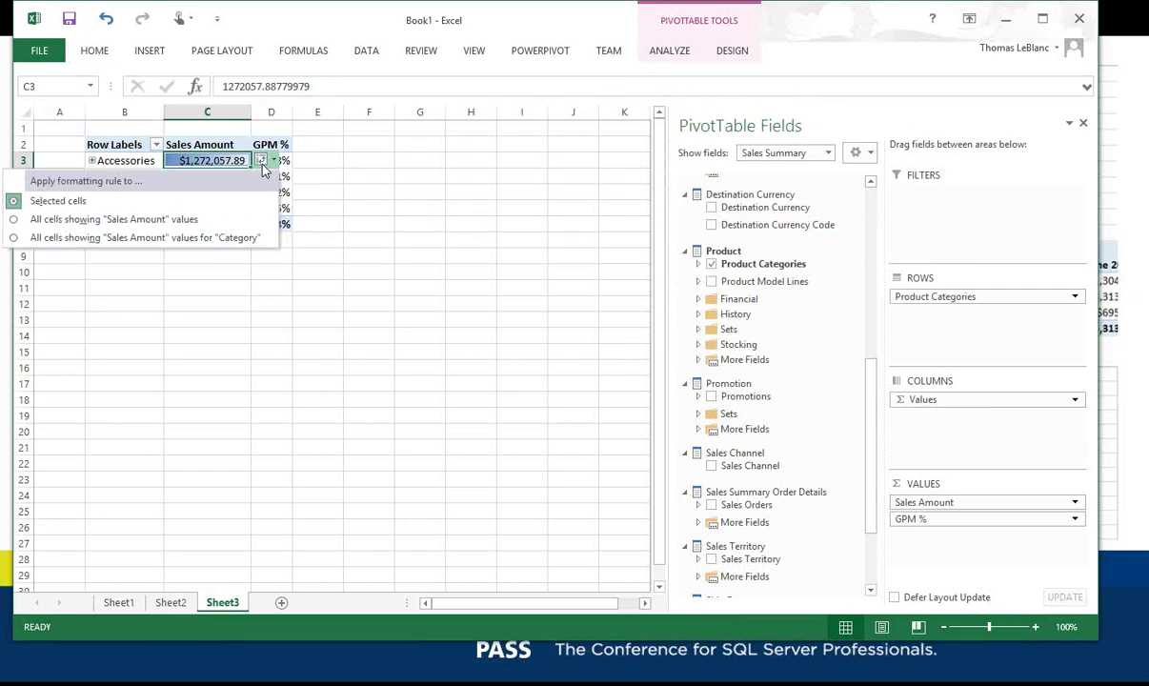
pyautogui.click(13, 240)
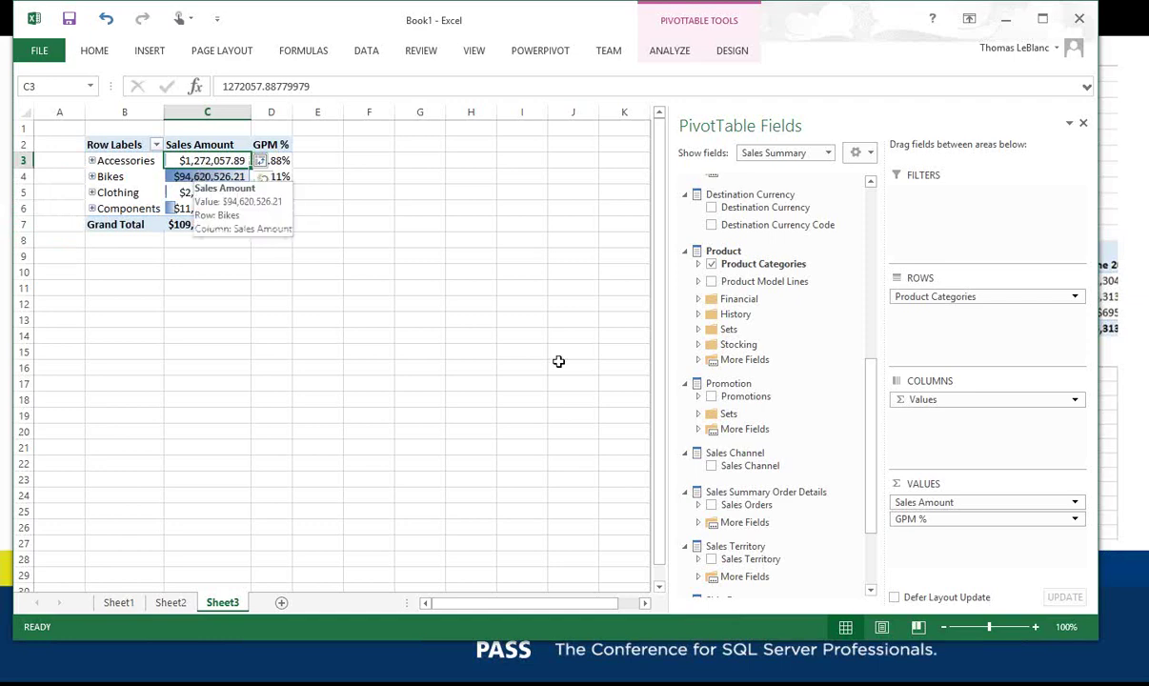
# Zoom to 130%, autofit column C, and expand Bikes into its subcategories.
pyautogui.click(1035, 626)
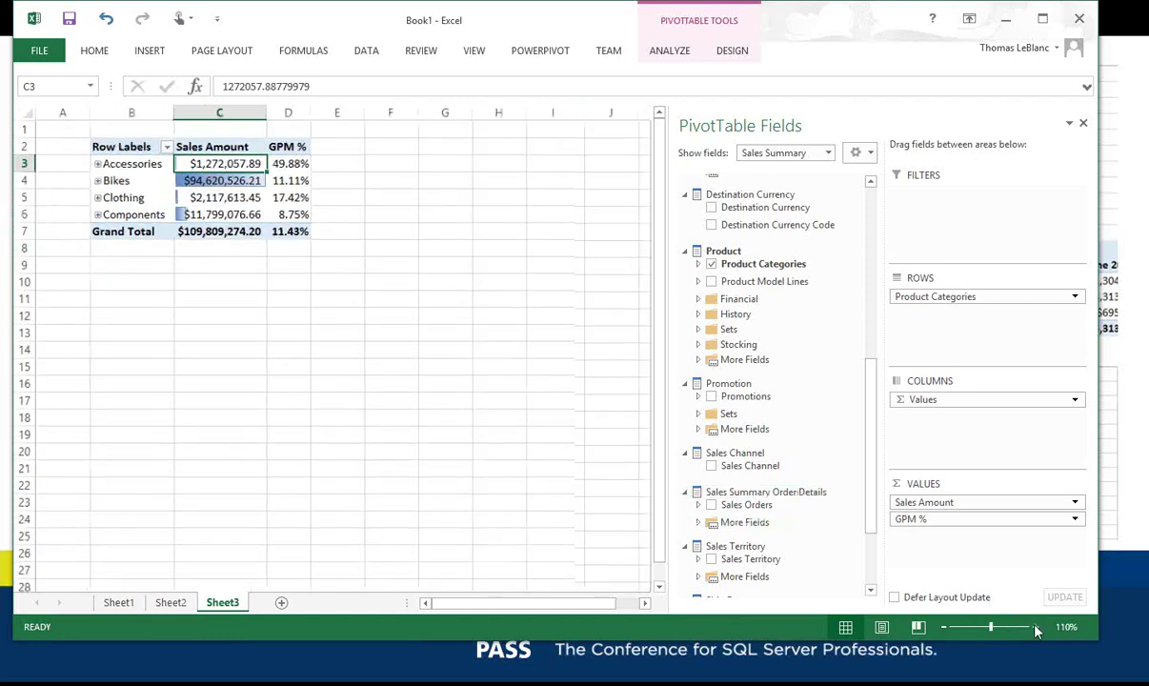
pyautogui.click(1035, 627)
pyautogui.click(1036, 628)
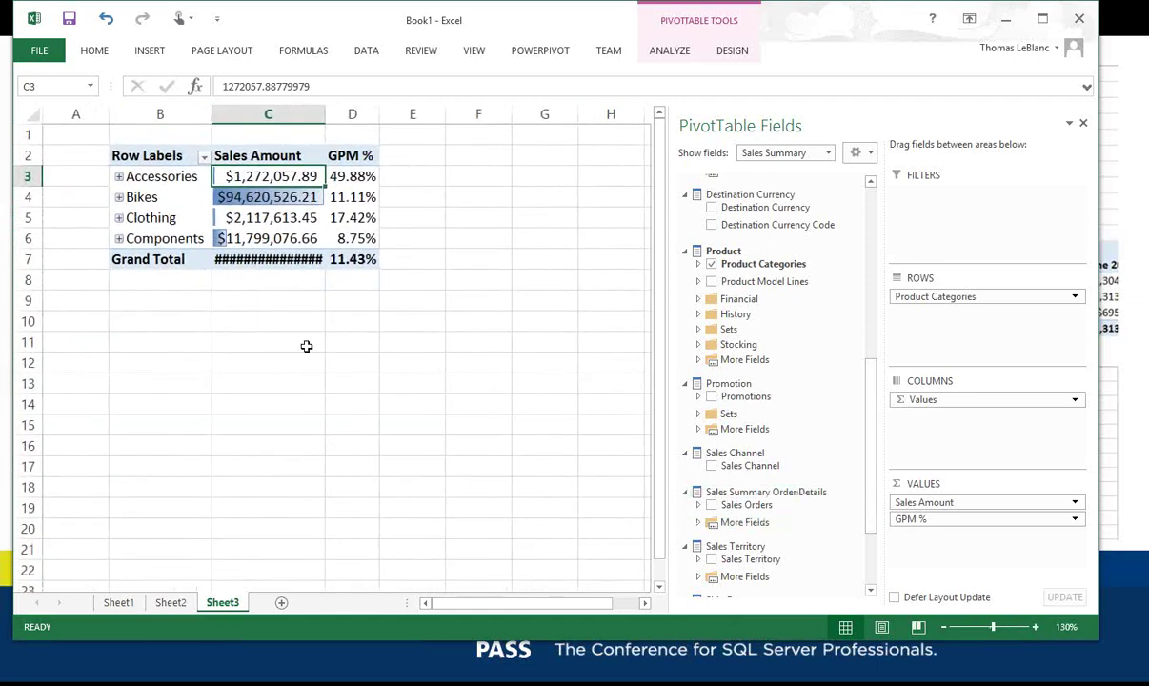
pyautogui.click(286, 238)
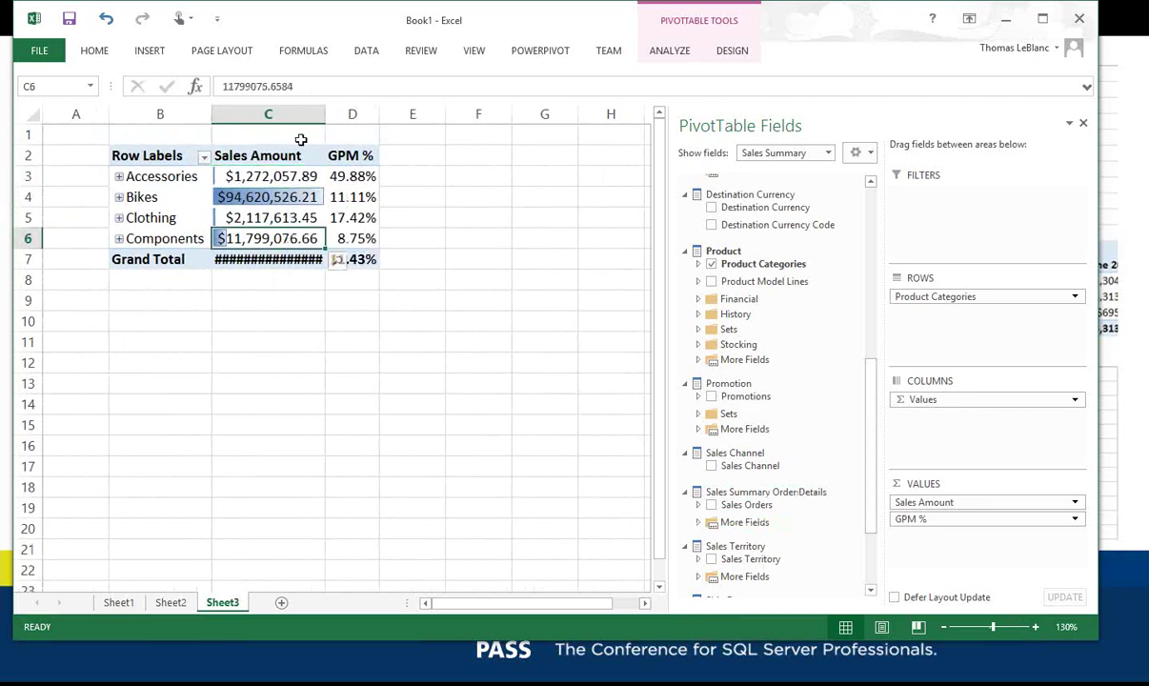
pyautogui.doubleClick(325, 115)
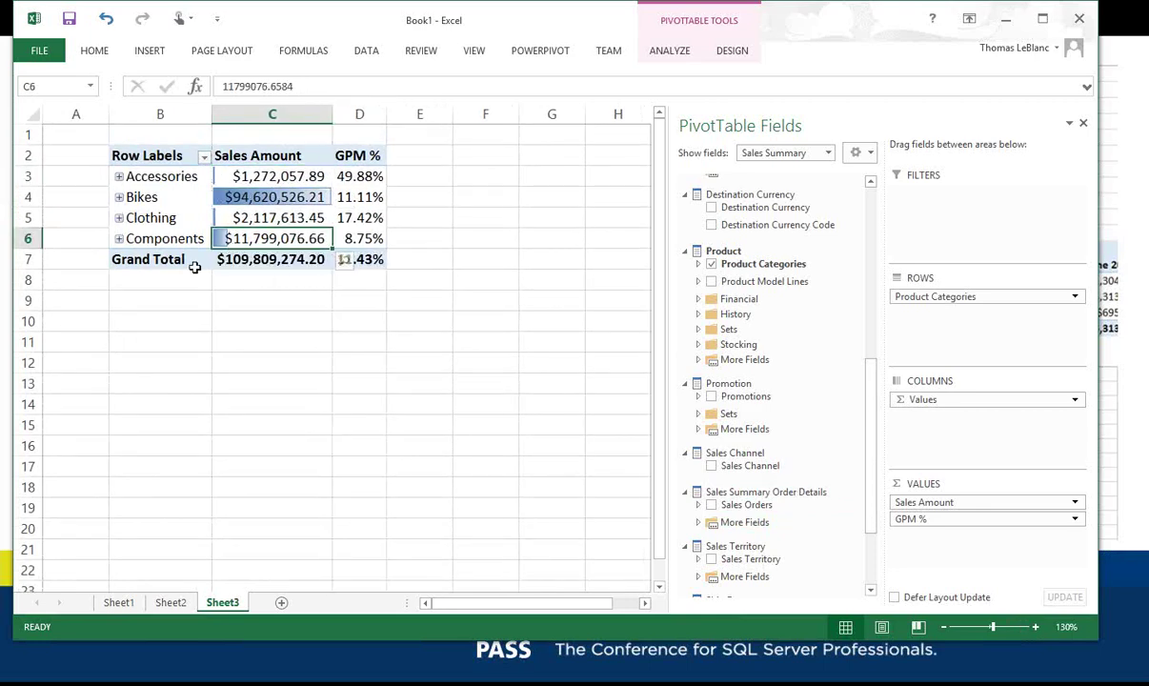
pyautogui.click(119, 197)
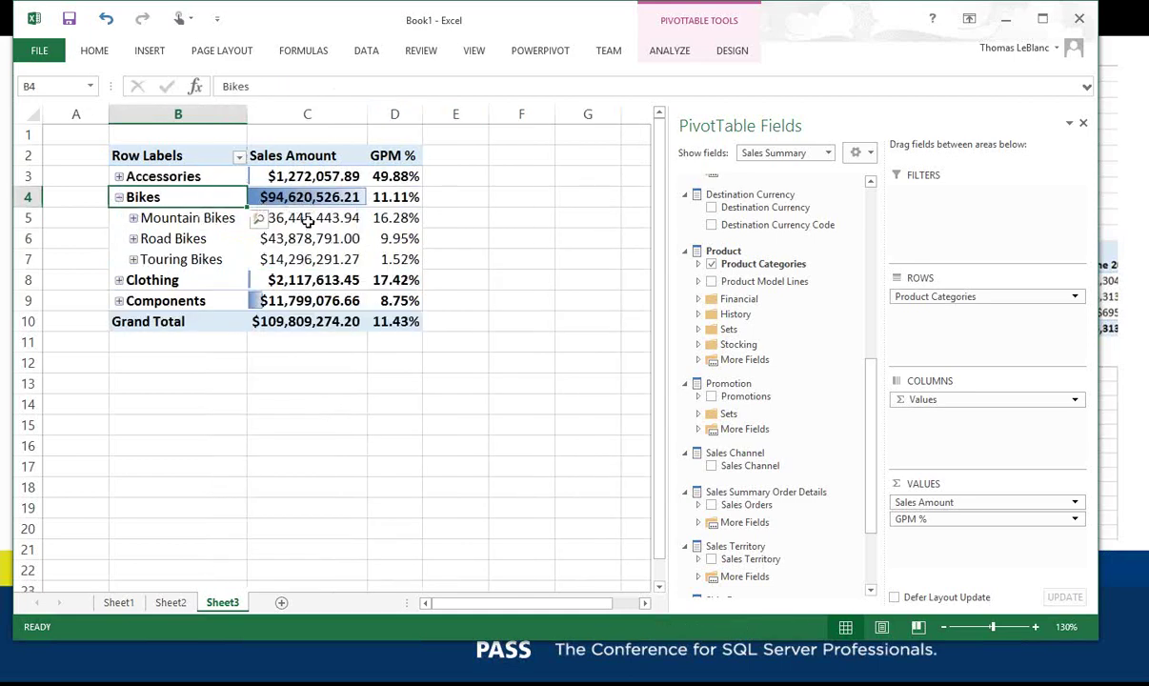
pyautogui.click(308, 222)
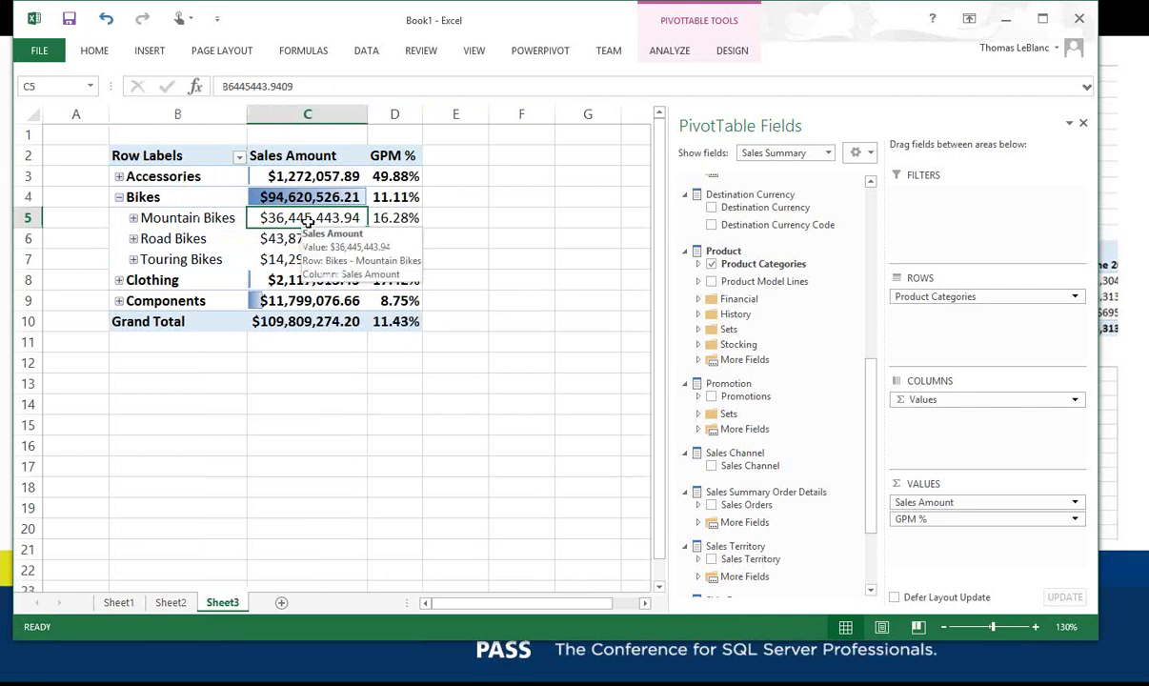
# Apply green gradient data bars to all bike subcategory Sales Amount values.
pyautogui.click(94, 51)
pyautogui.click(646, 111)
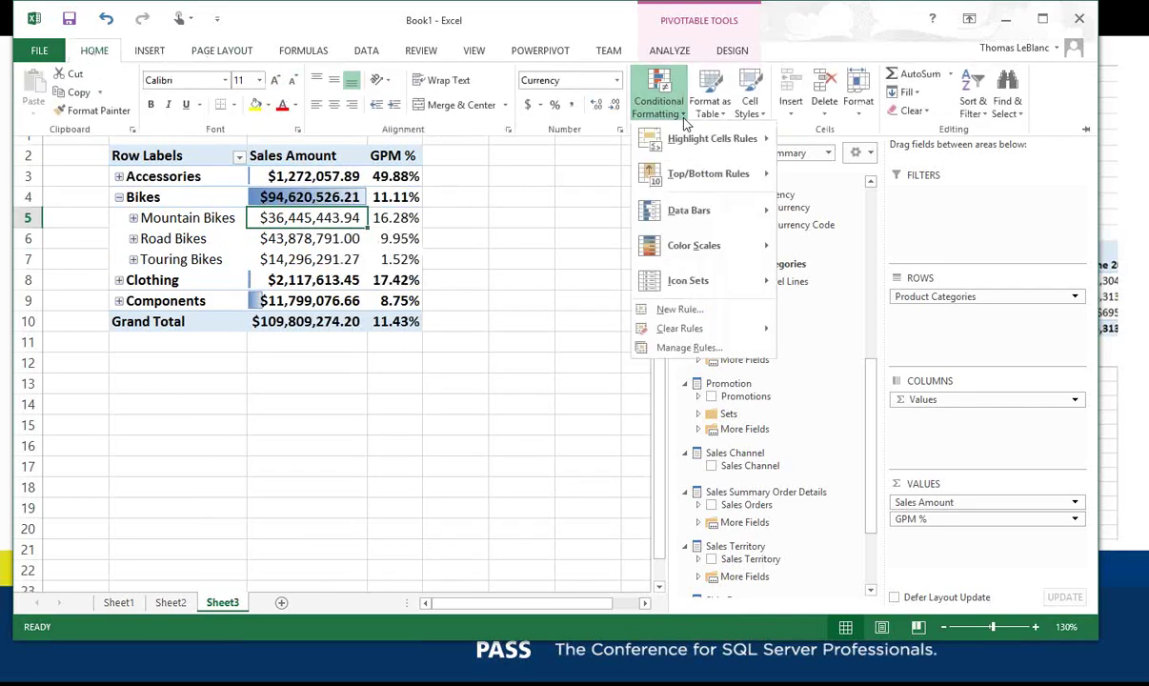
pyautogui.moveTo(719, 211)
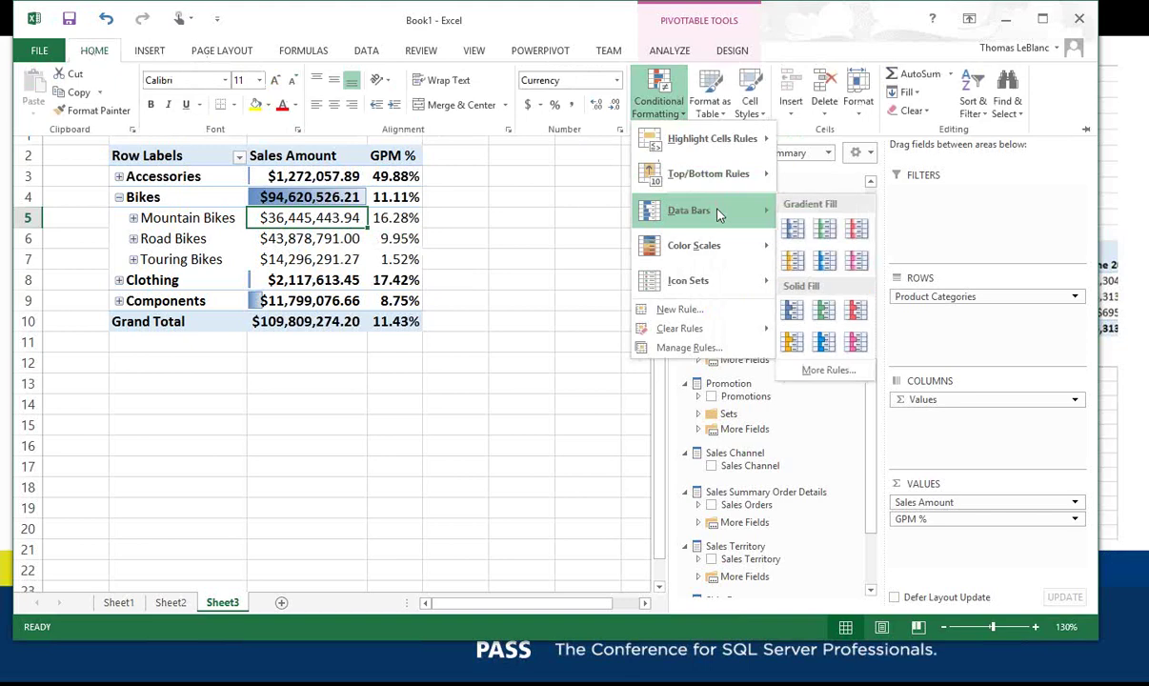
pyautogui.click(824, 232)
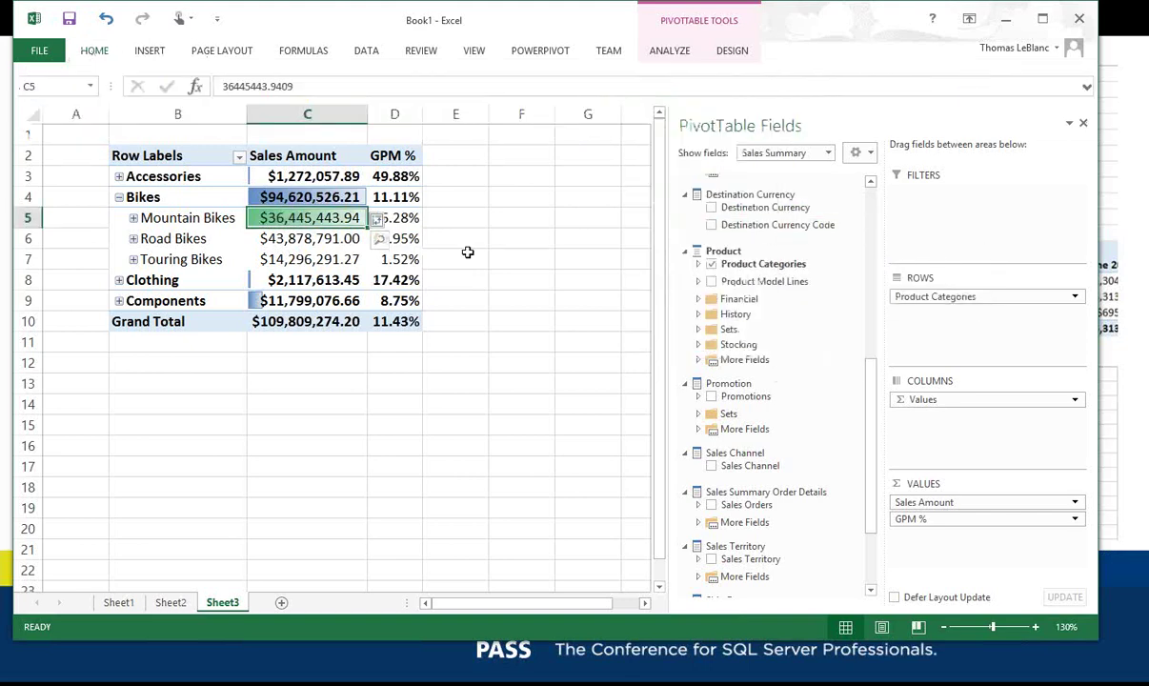
pyautogui.click(377, 218)
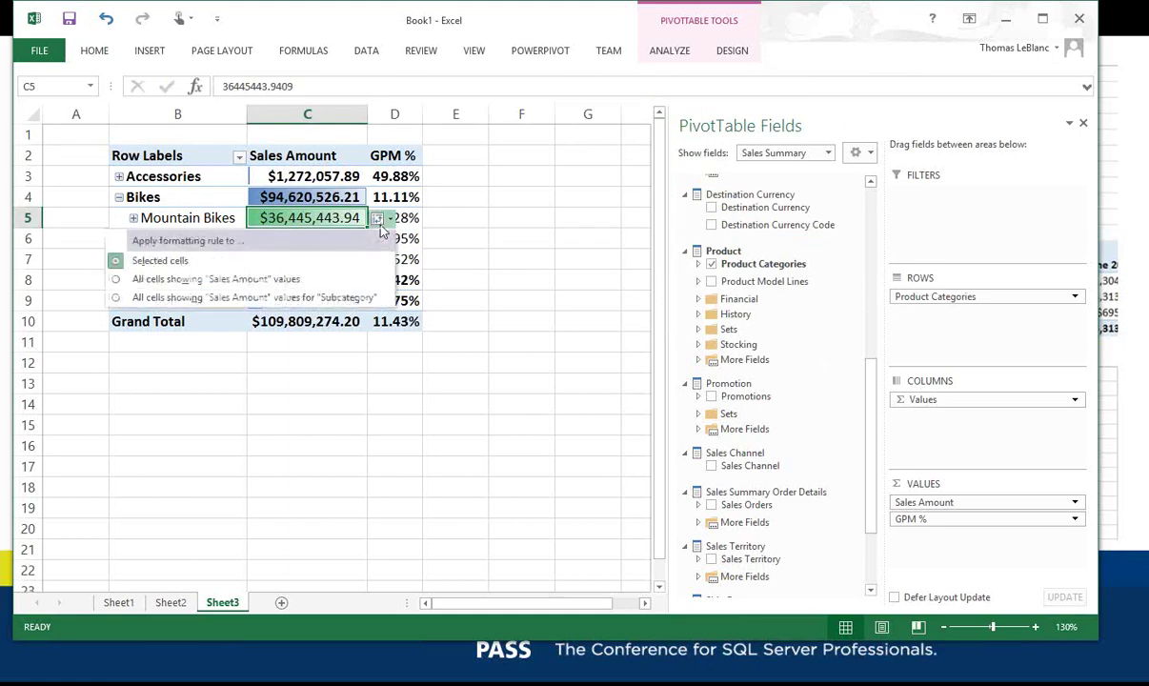
pyautogui.click(116, 298)
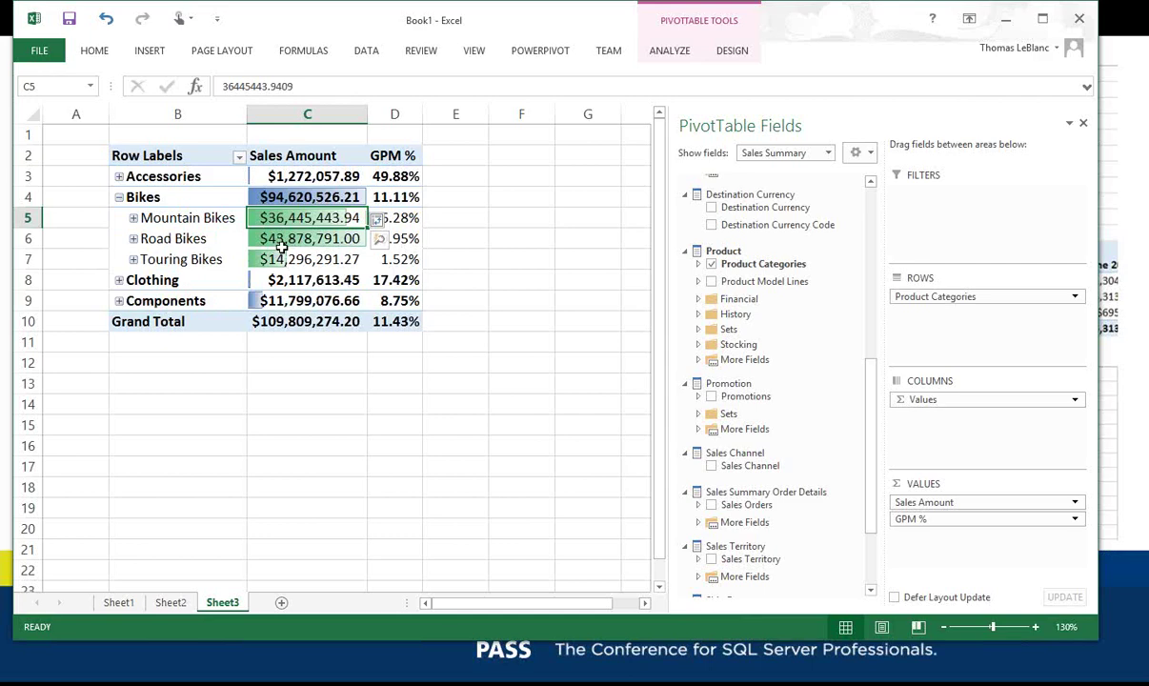
# Review the new data bars and widen the GPM % column.
pyautogui.click(501, 238)
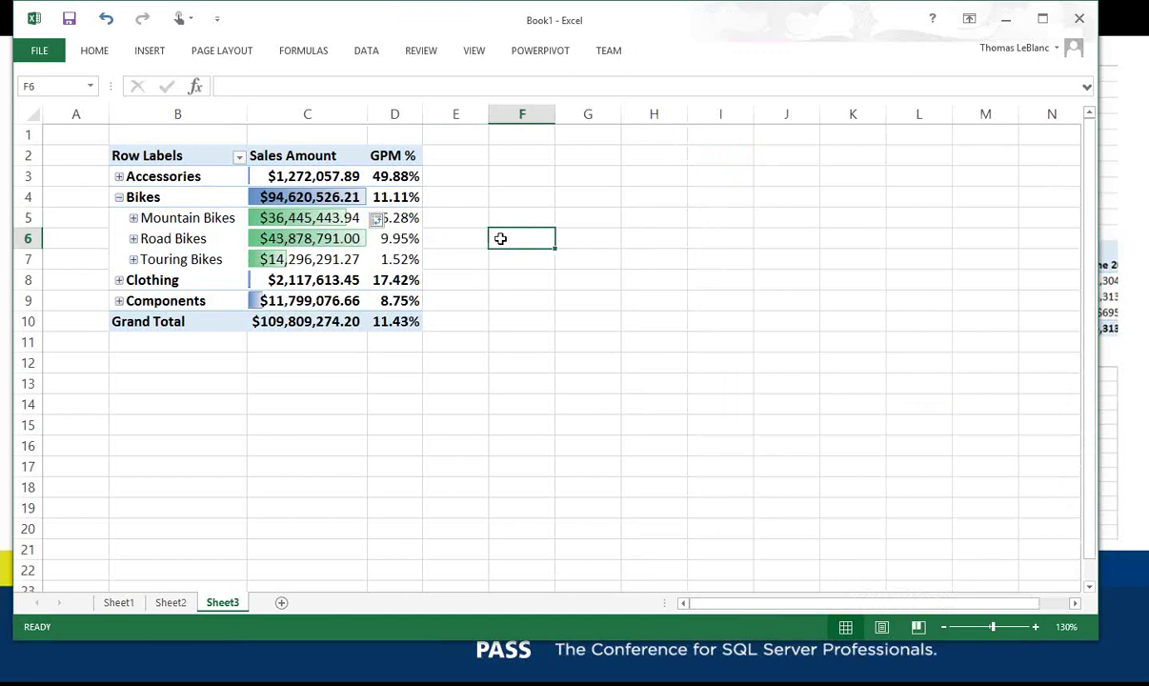
pyautogui.click(389, 254)
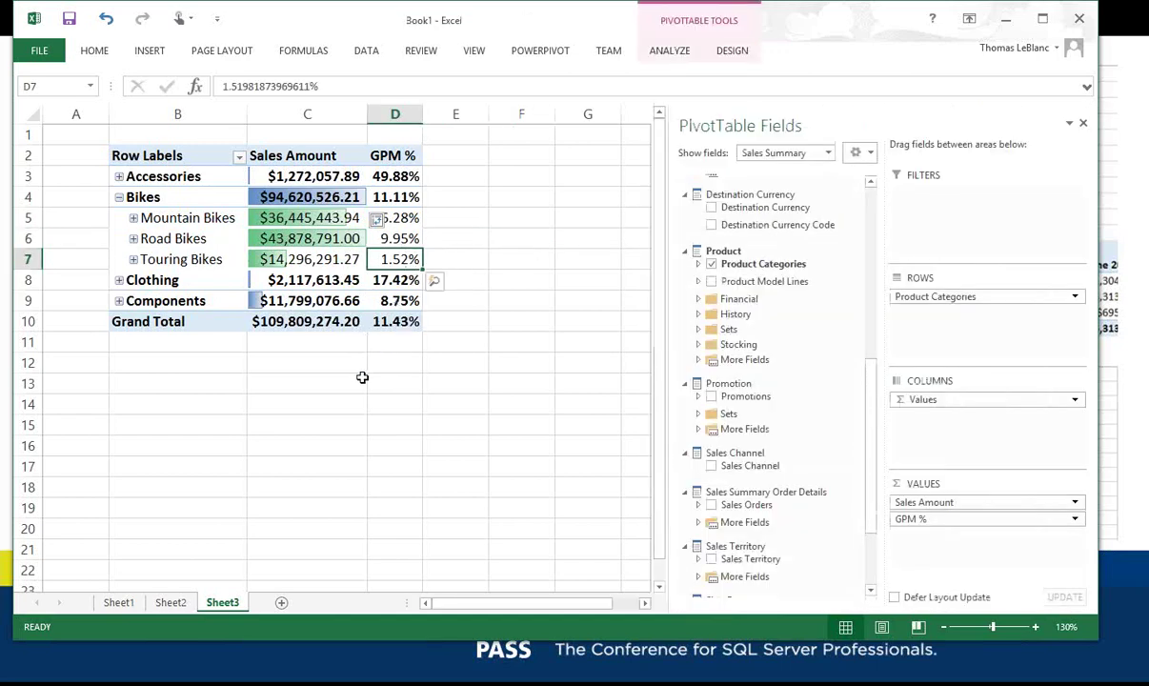
pyautogui.click(377, 220)
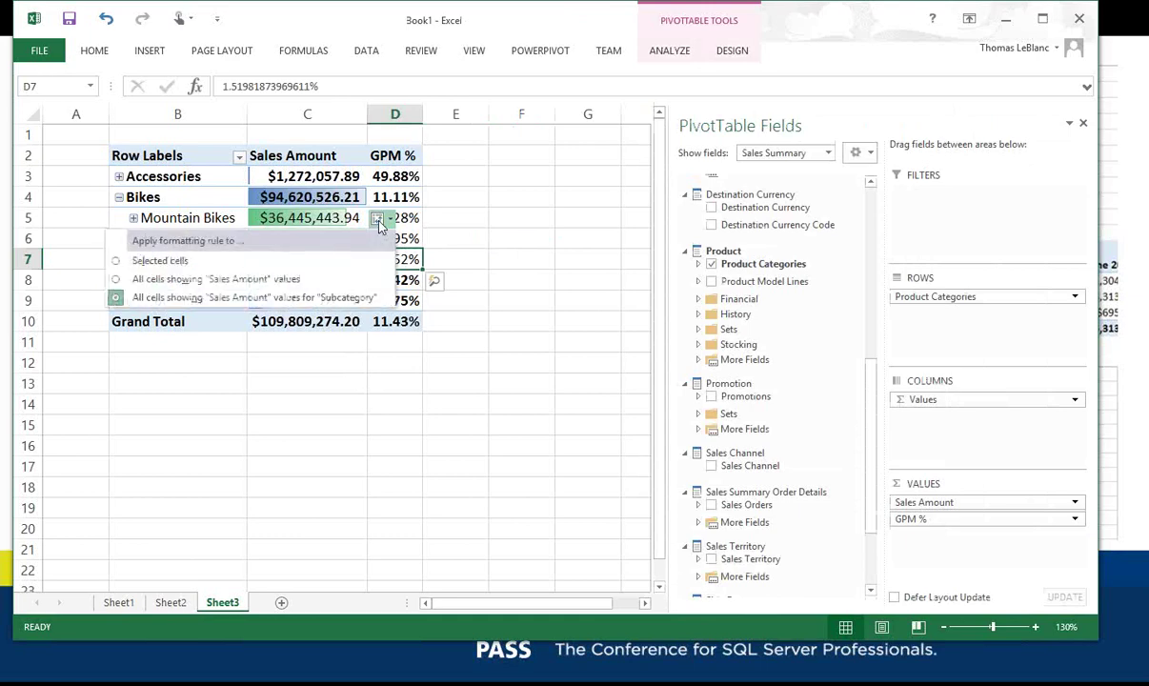
pyautogui.click(378, 225)
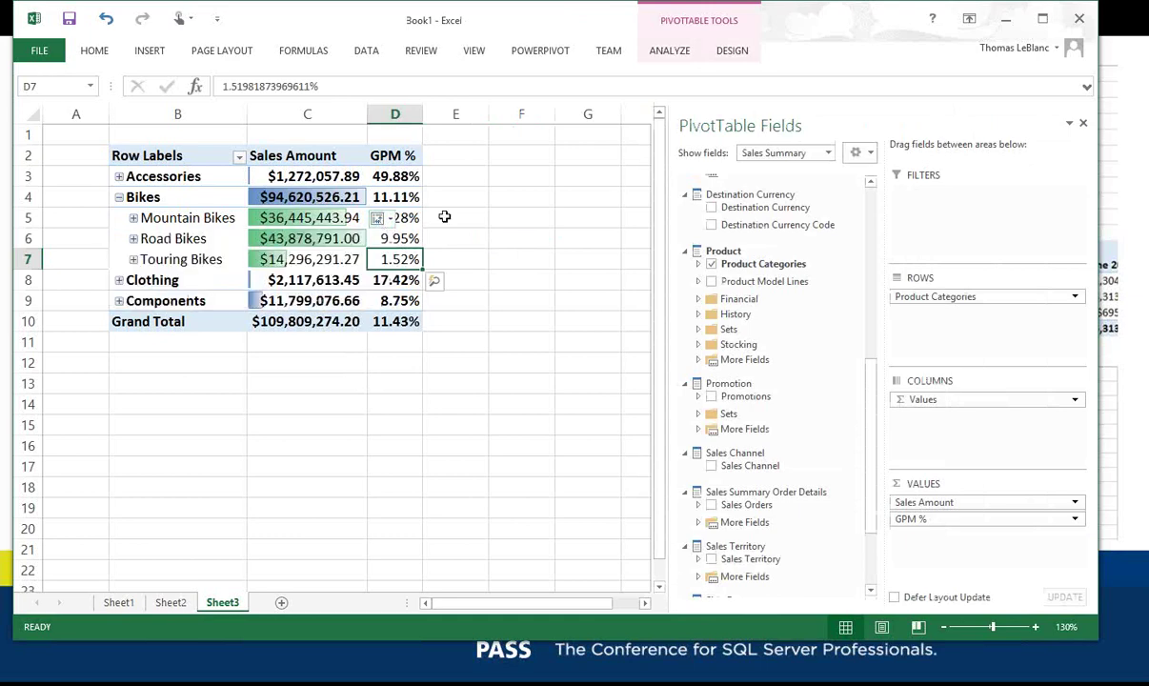
pyautogui.click(394, 327)
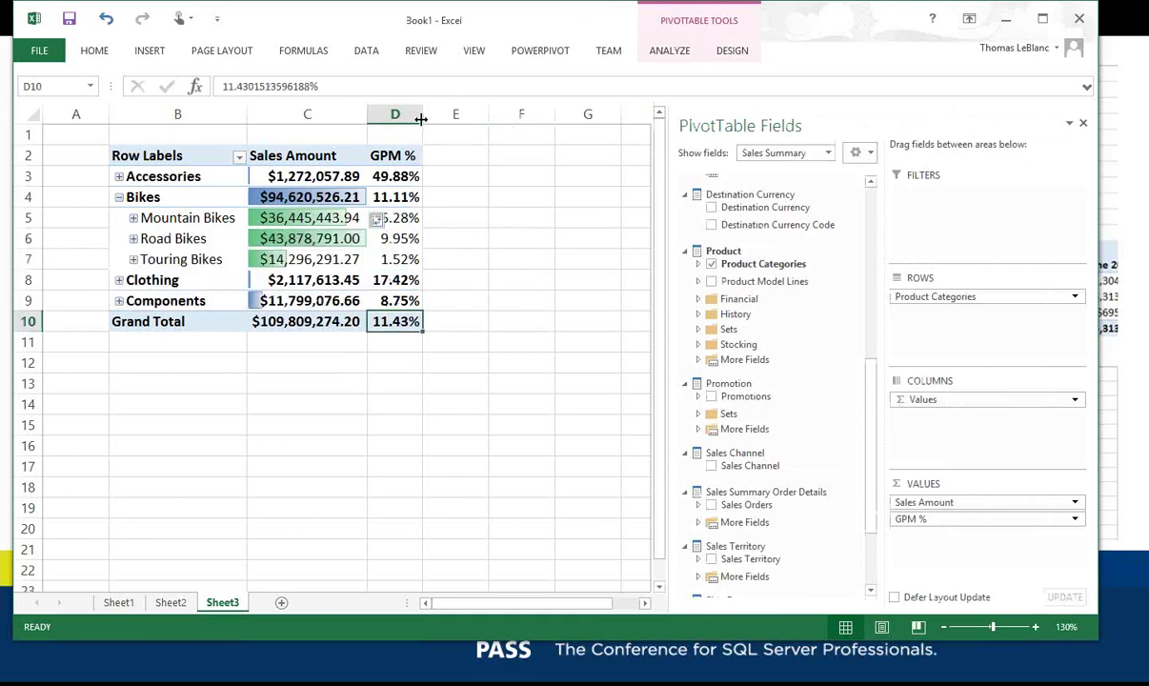
pyautogui.moveTo(420, 118); pyautogui.dragTo(462, 116)
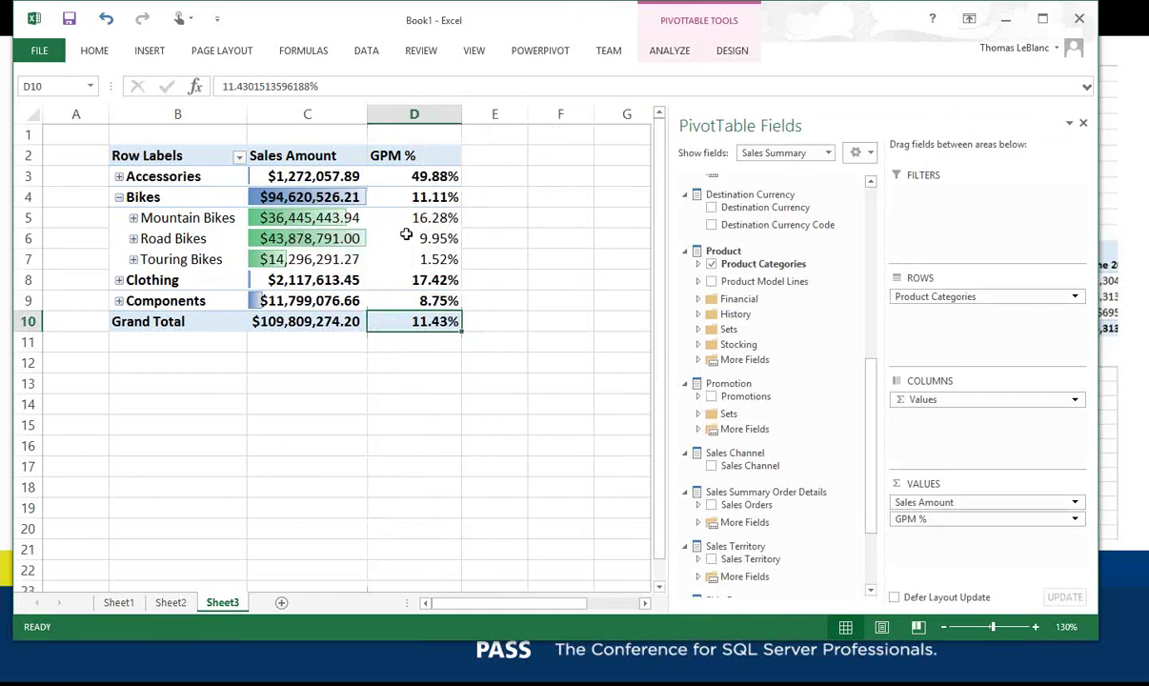
# Select the Accessories GPM % value in D3 and bring up conditional formatting.
pyautogui.click(433, 219)
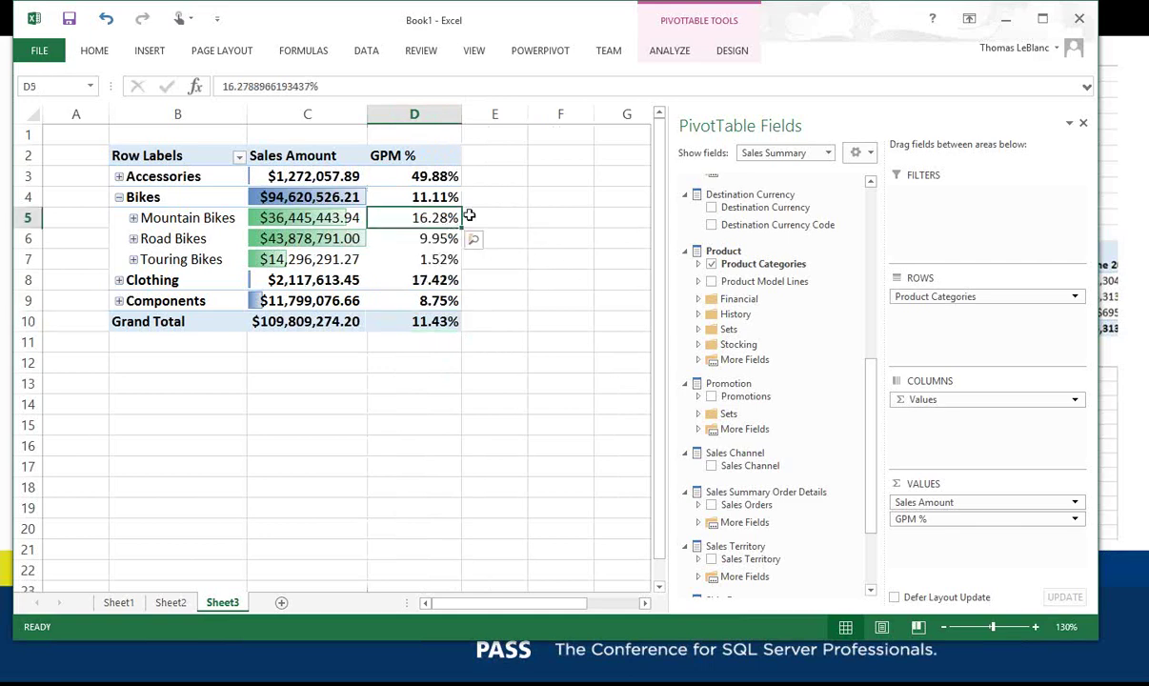
pyautogui.click(429, 179)
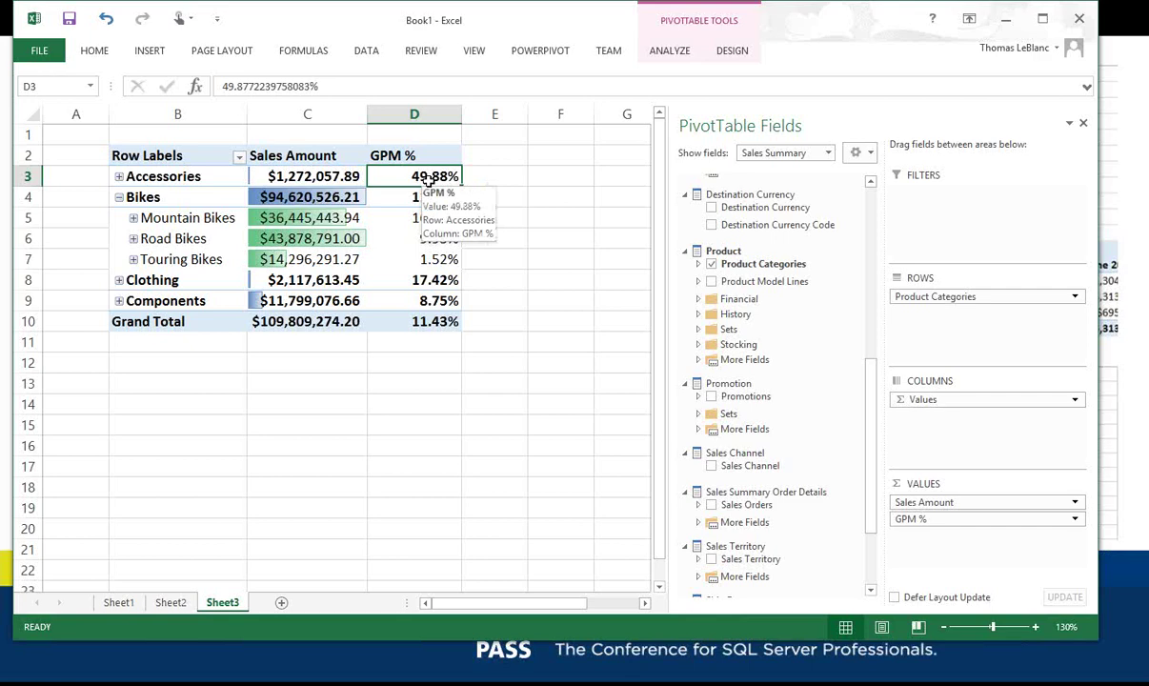
pyautogui.click(95, 52)
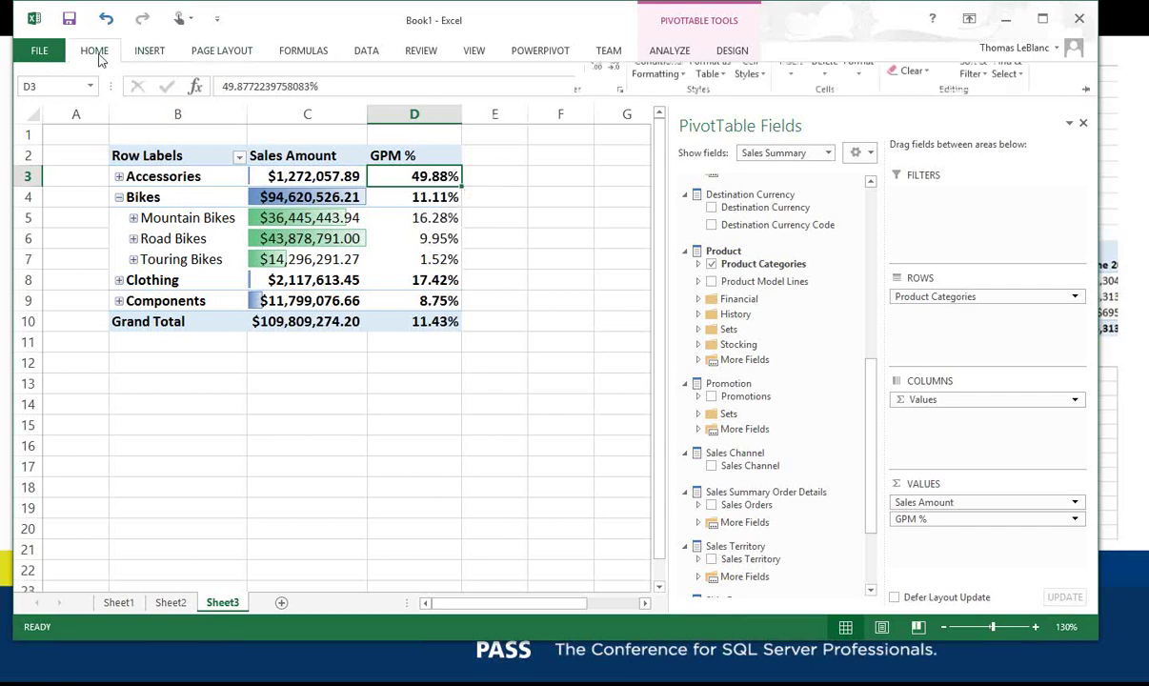
pyautogui.click(659, 107)
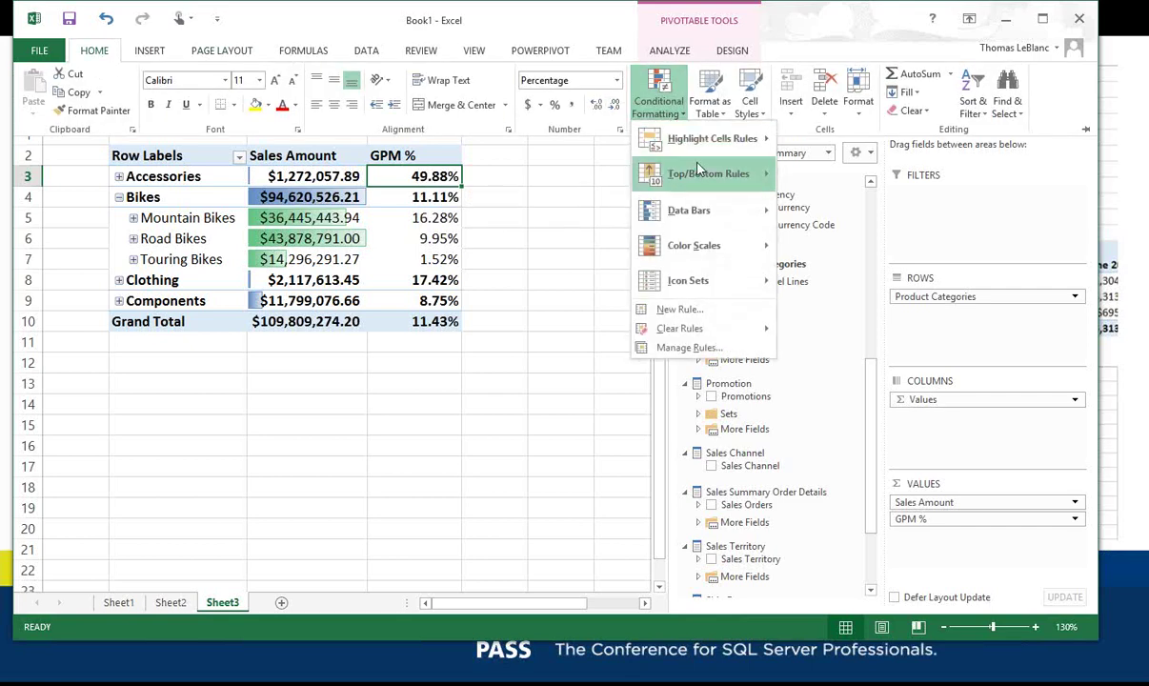
# Shade every category's GPM % with a Green-Yellow-Red colour scale, then collapse Bikes.
pyautogui.moveTo(720, 212)
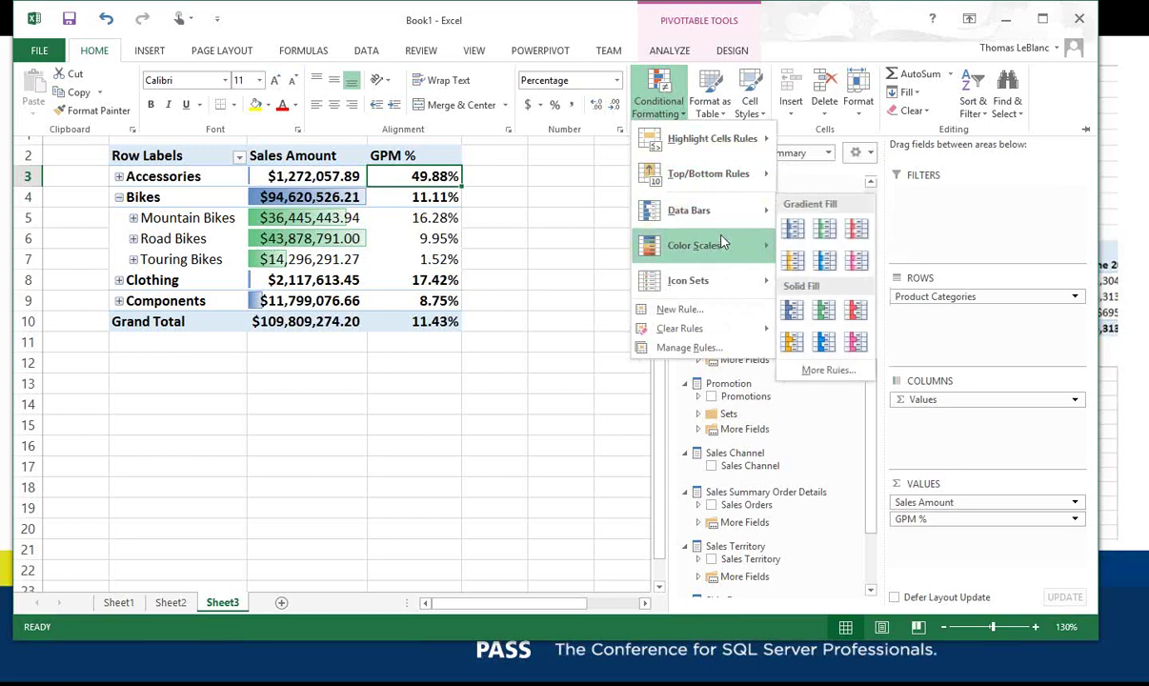
pyautogui.moveTo(724, 248)
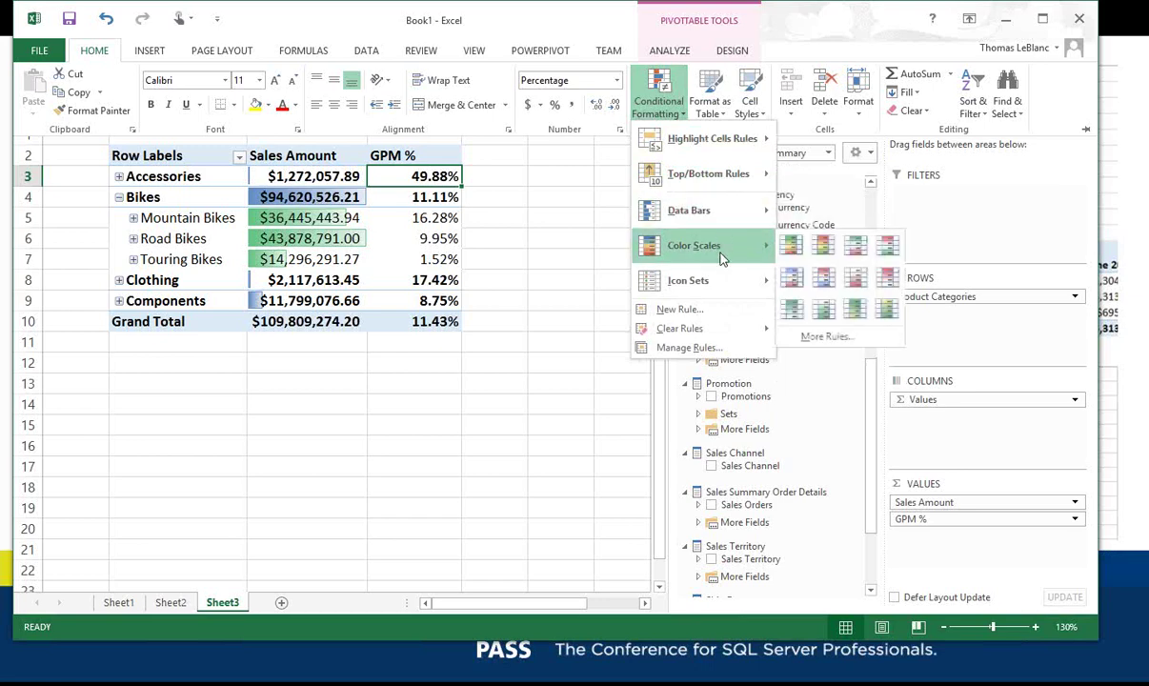
pyautogui.click(794, 247)
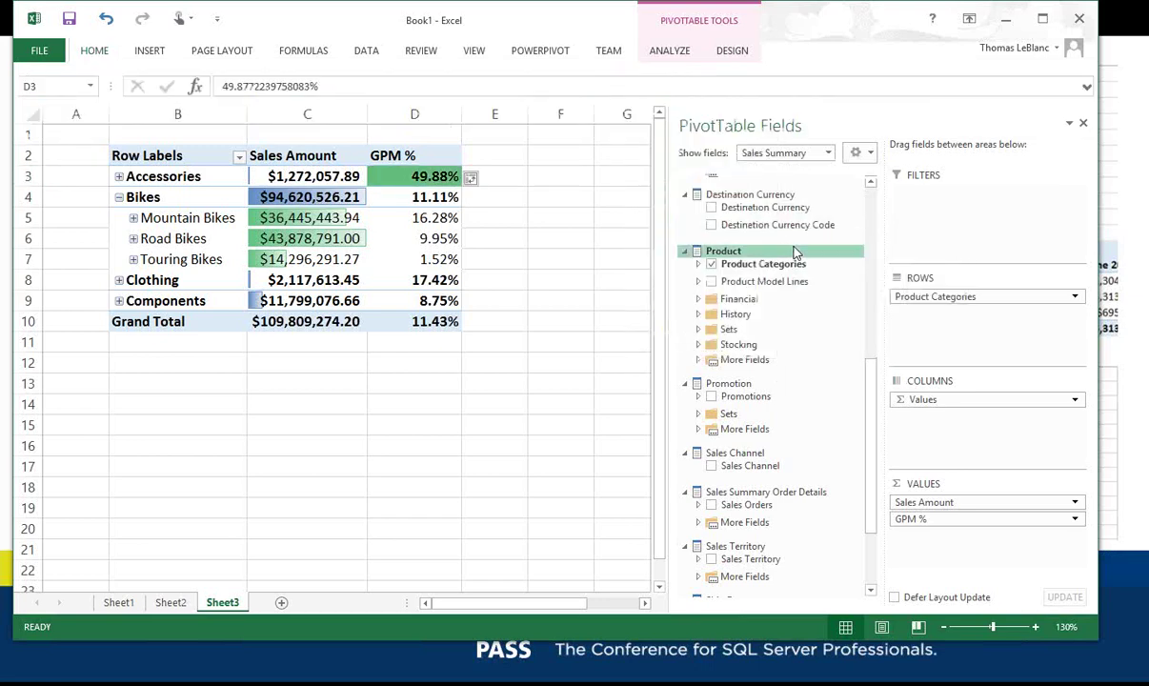
pyautogui.click(472, 179)
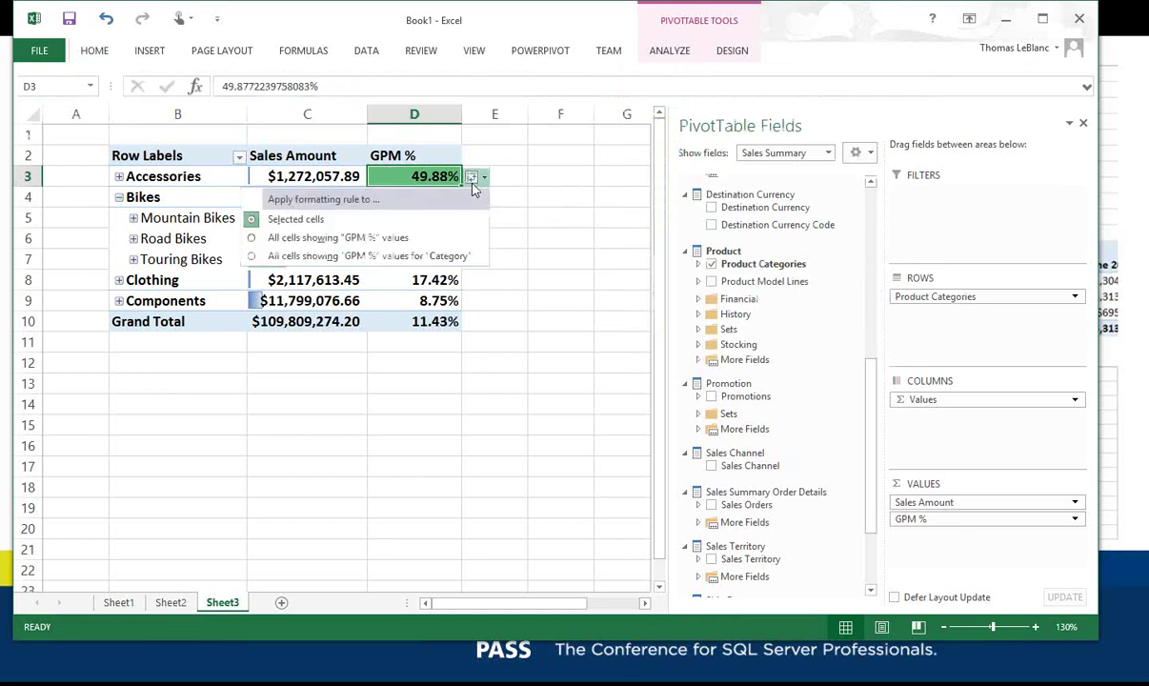
pyautogui.click(253, 258)
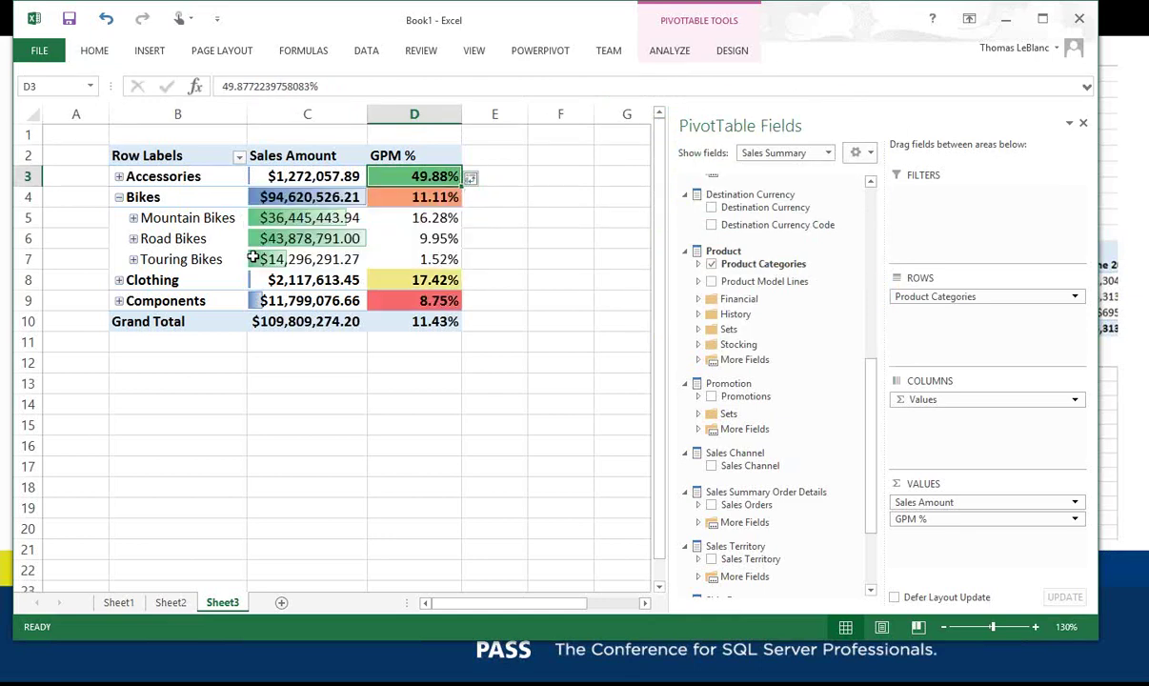
pyautogui.click(119, 197)
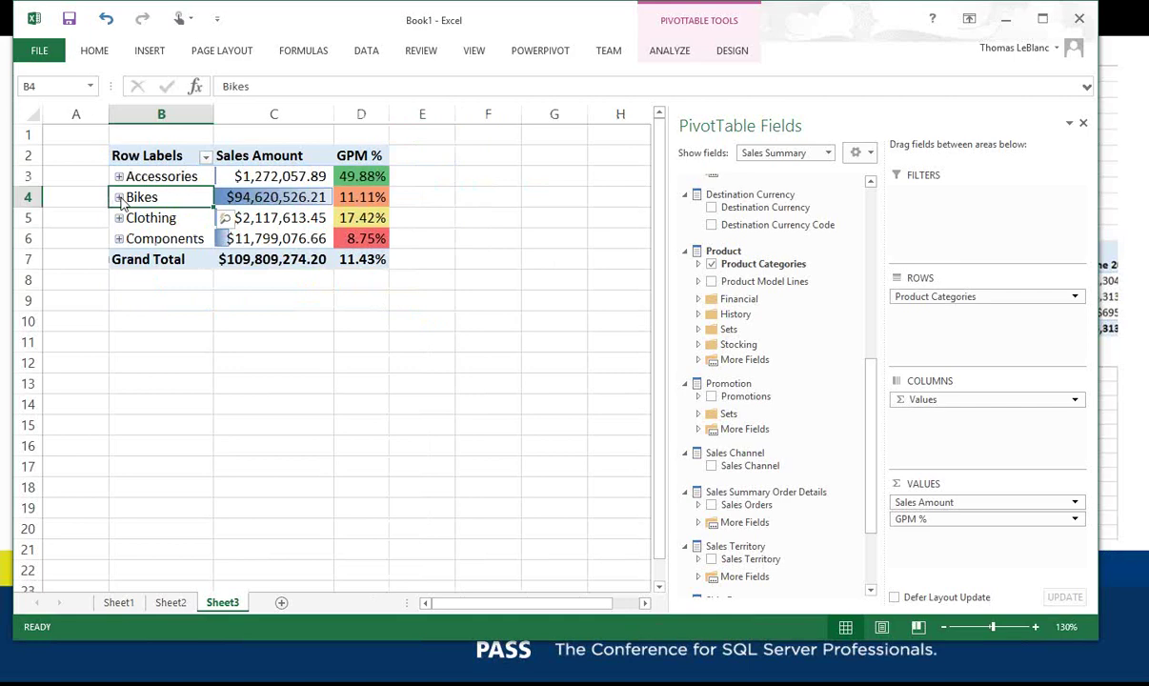
# Expand Bikes and apply a separate colour scale to all subcategory GPM % values.
pyautogui.click(119, 197)
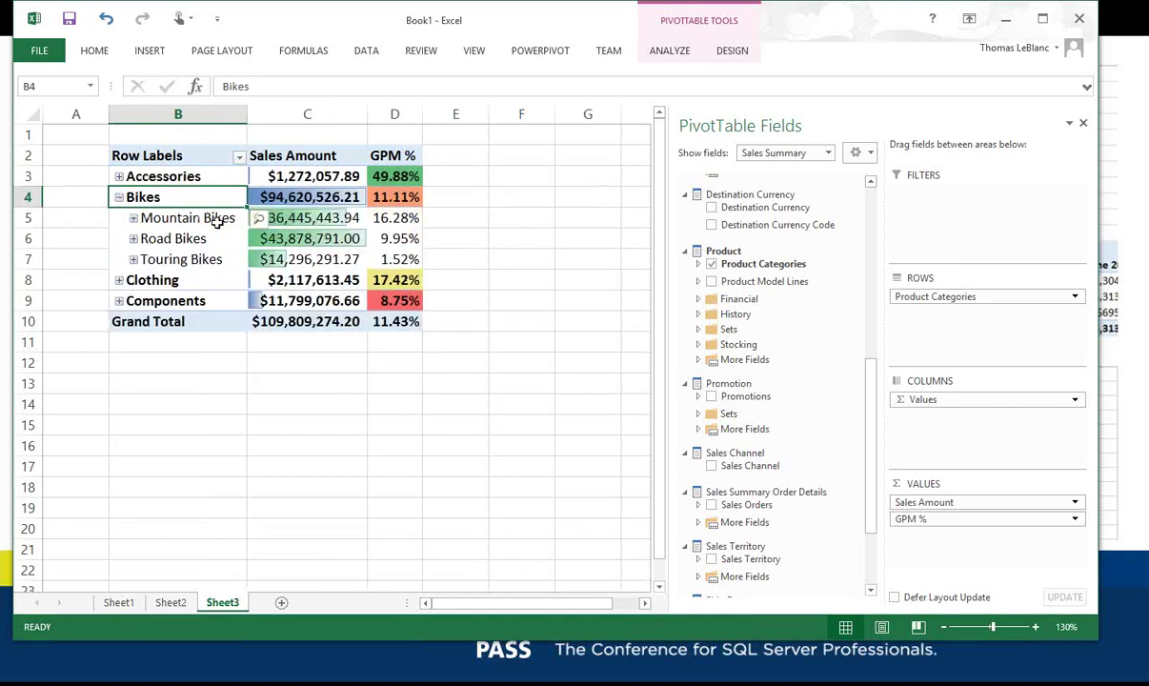
pyautogui.click(384, 218)
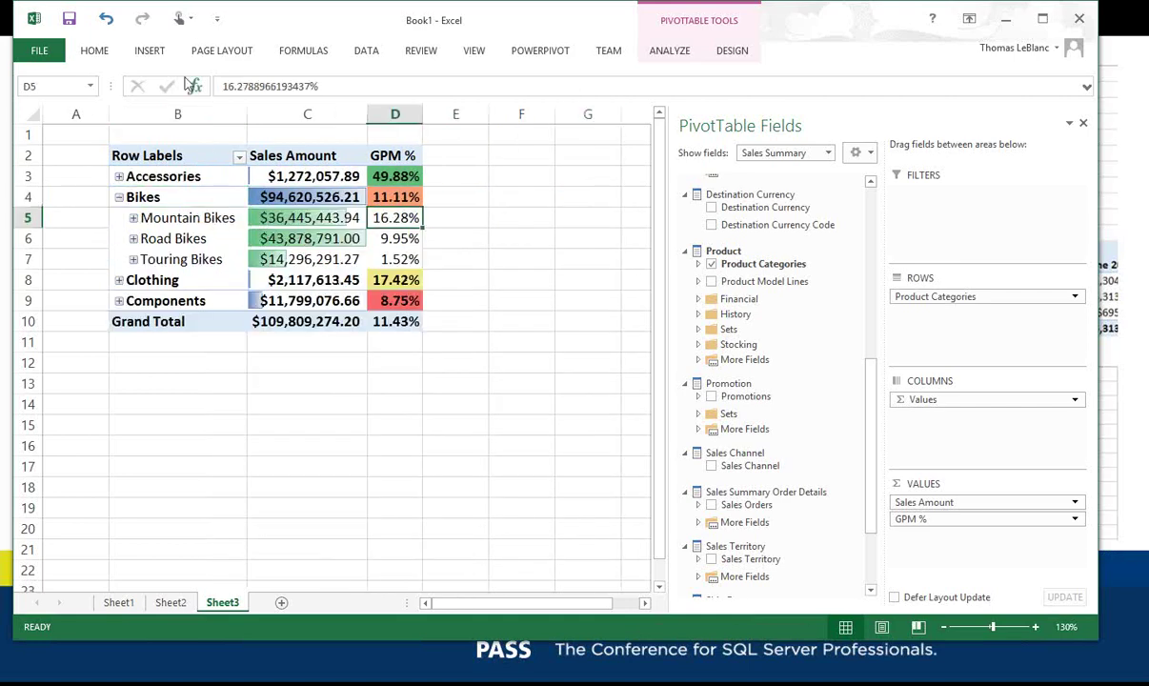
pyautogui.click(107, 53)
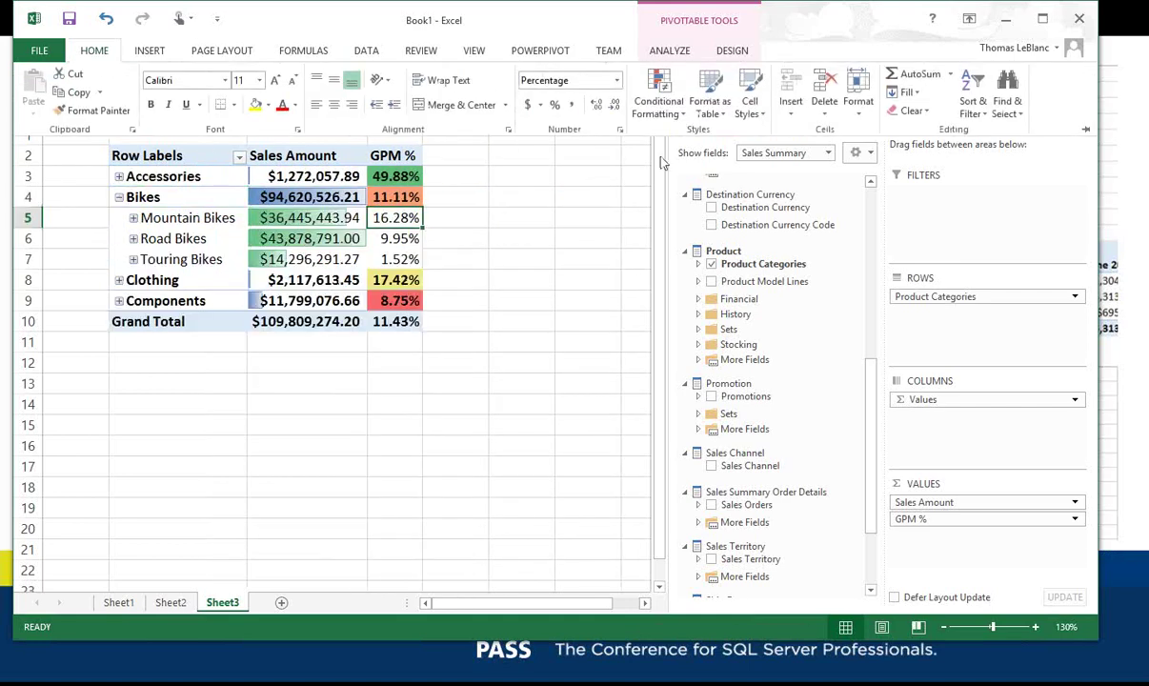
pyautogui.click(685, 117)
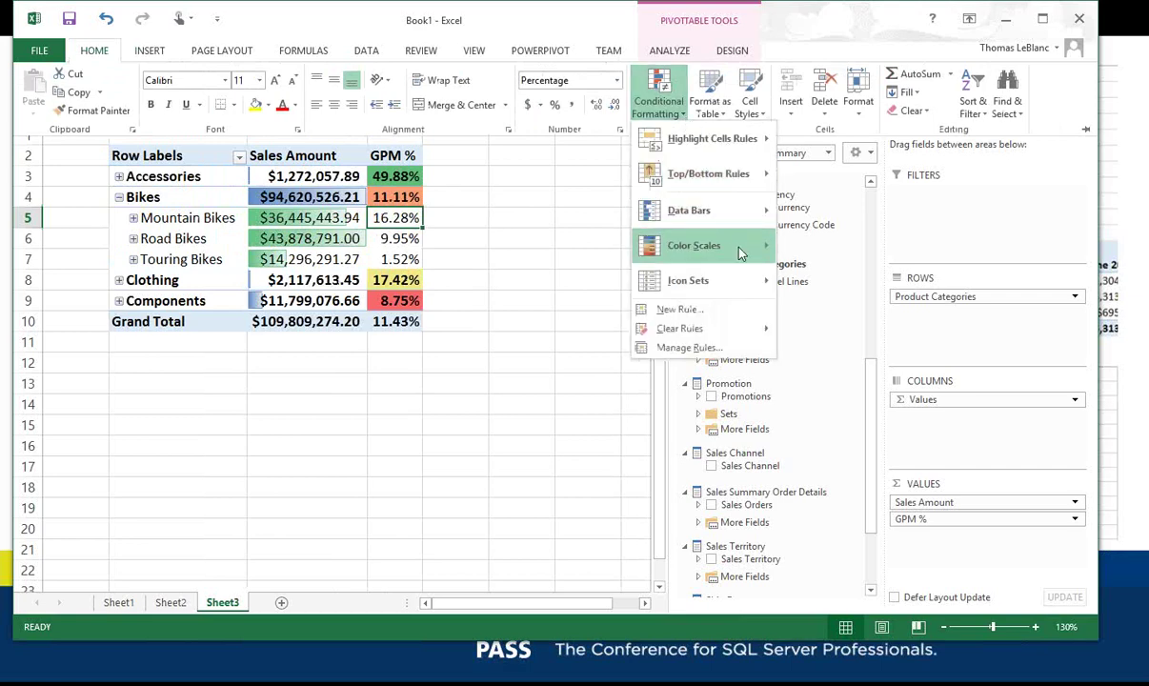
pyautogui.moveTo(740, 250)
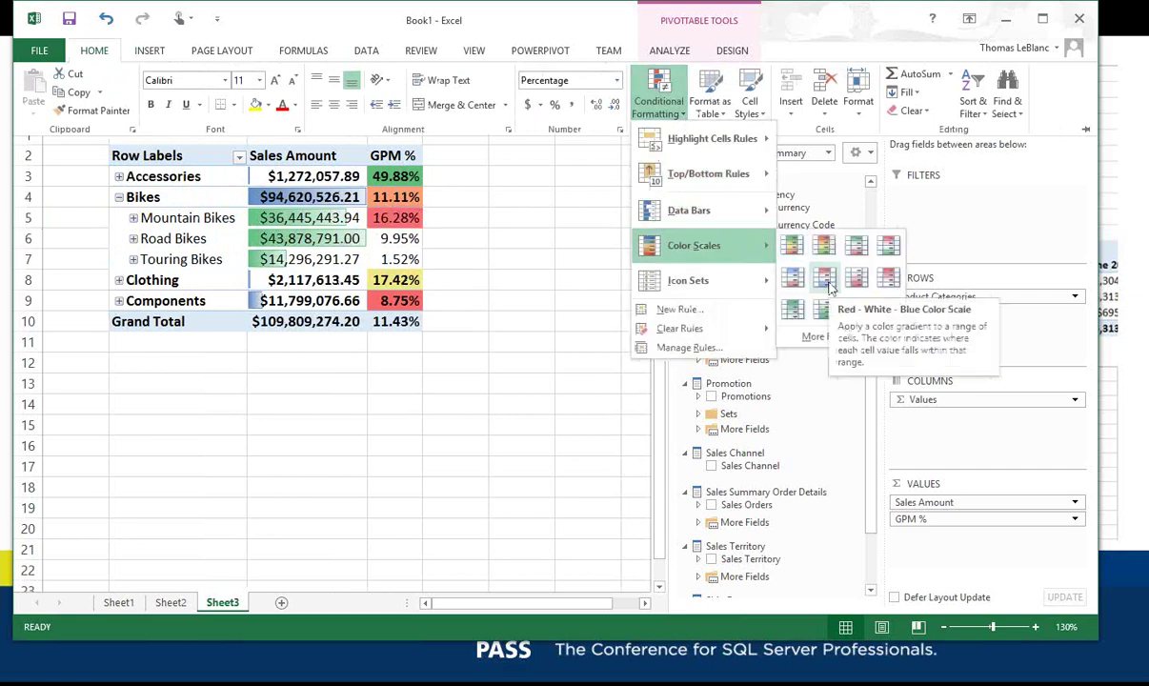
pyautogui.click(790, 289)
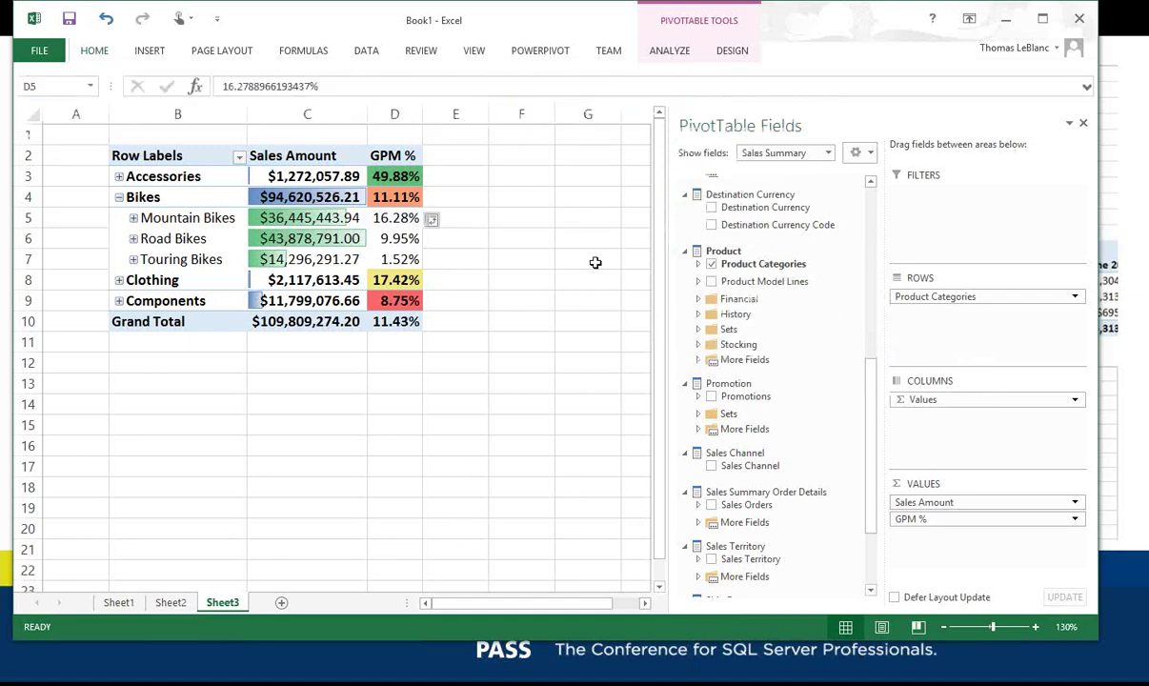
pyautogui.click(433, 218)
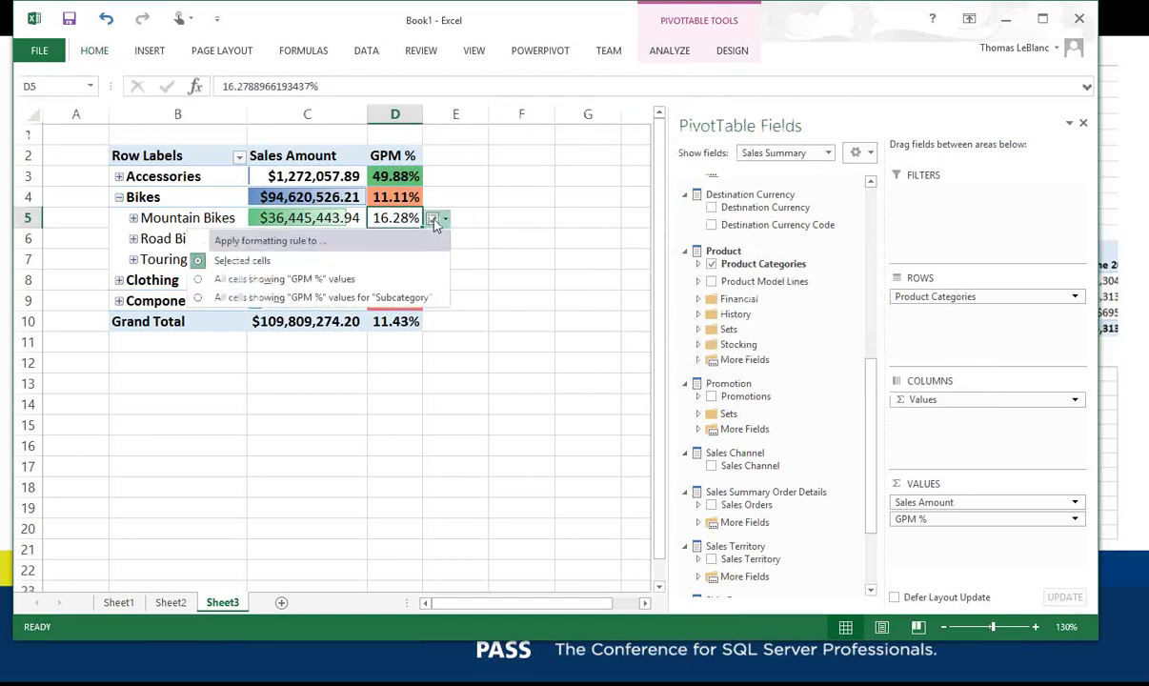
pyautogui.click(298, 298)
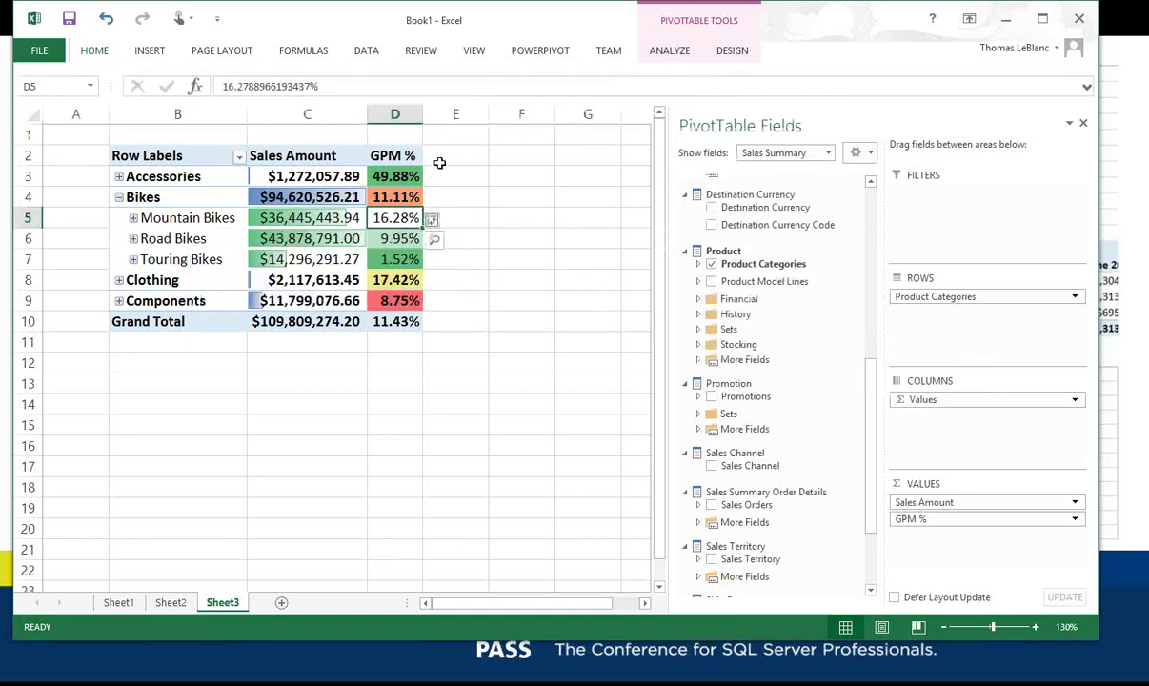
# Select the three subcategory GPM % values, then collapse Bikes back to four categories.
pyautogui.moveTo(399, 219)
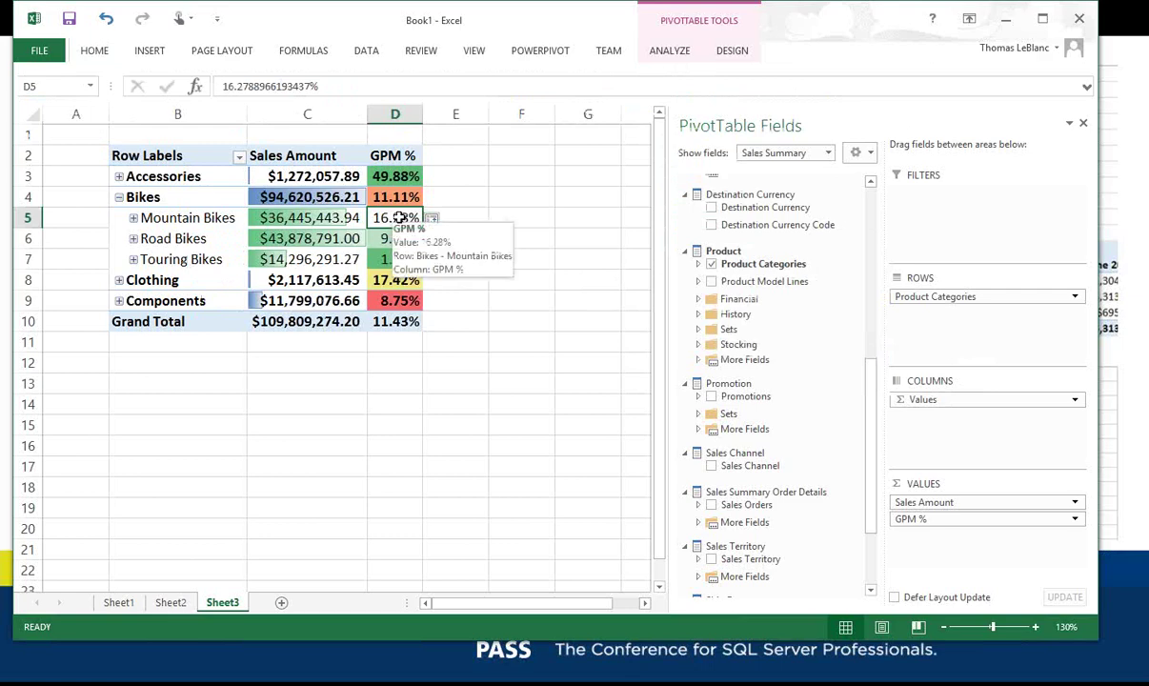
pyautogui.hotkey('shift', 'Down')
pyautogui.hotkey('shift', 'Down')
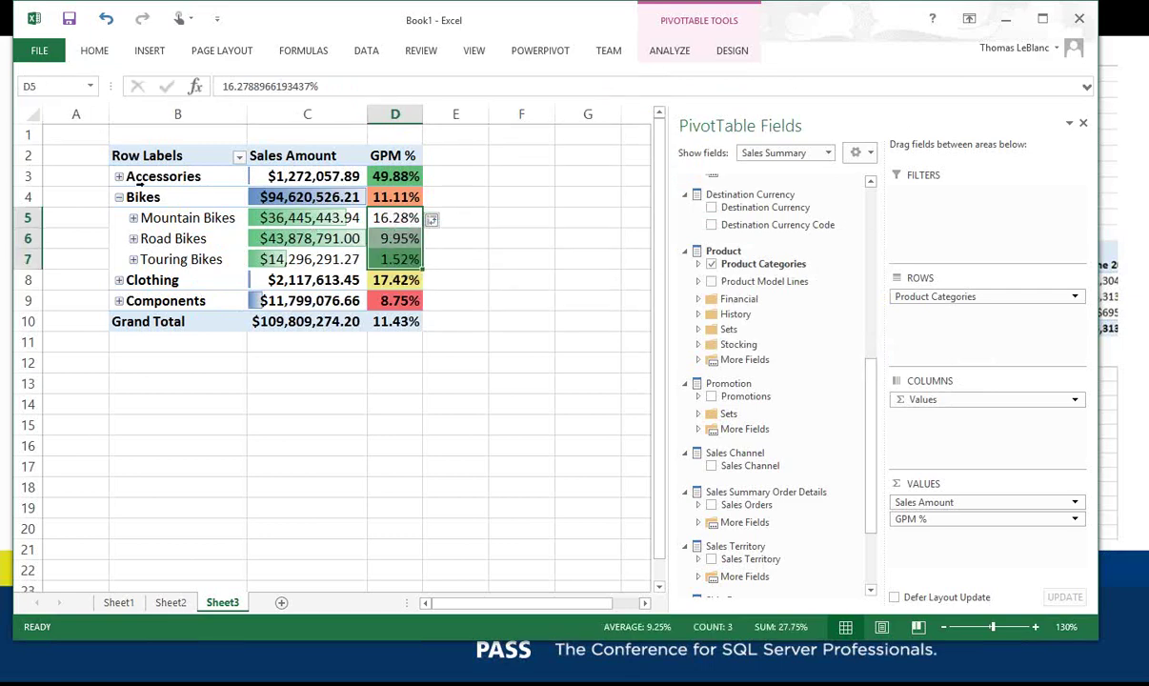
pyautogui.click(113, 197)
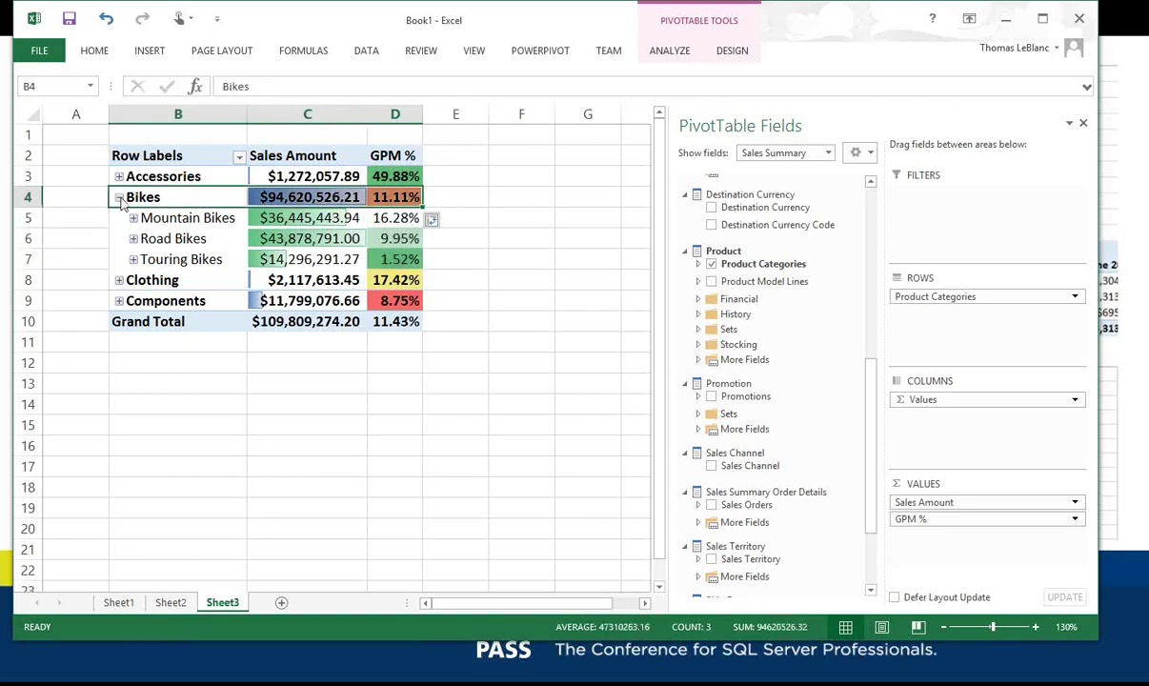
pyautogui.click(117, 197)
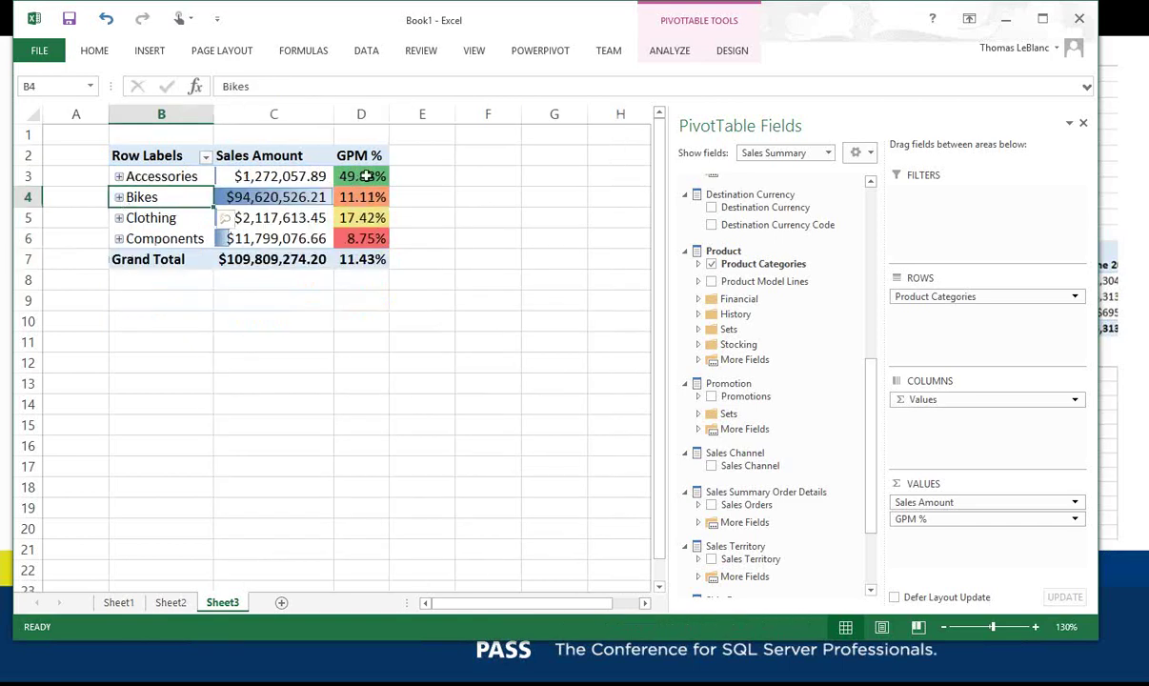
# Add directional arrow icons to all category GPM % values and widen column D to fit.
pyautogui.click(352, 180)
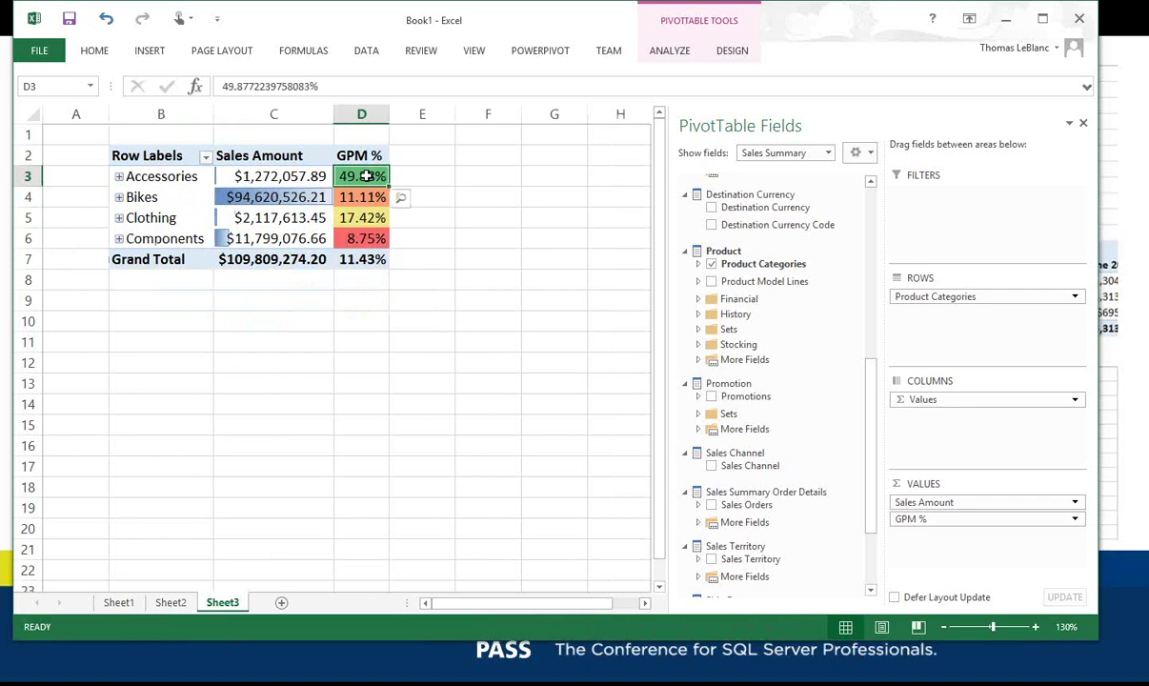
pyautogui.click(101, 56)
pyautogui.click(682, 121)
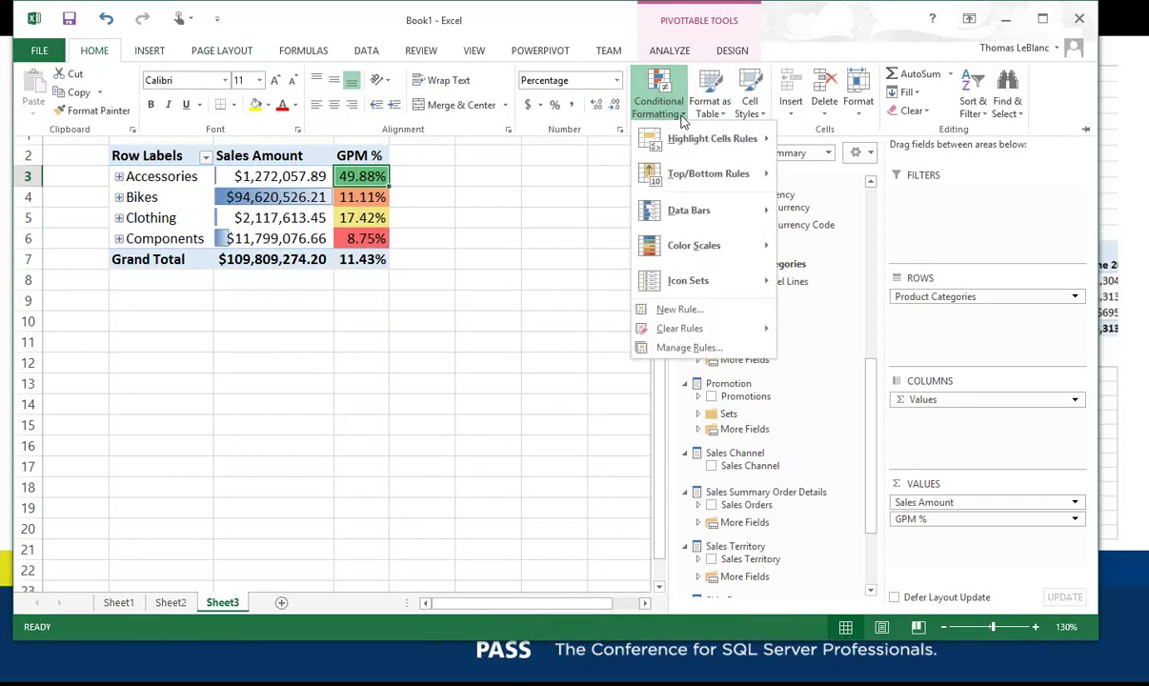
pyautogui.moveTo(719, 288)
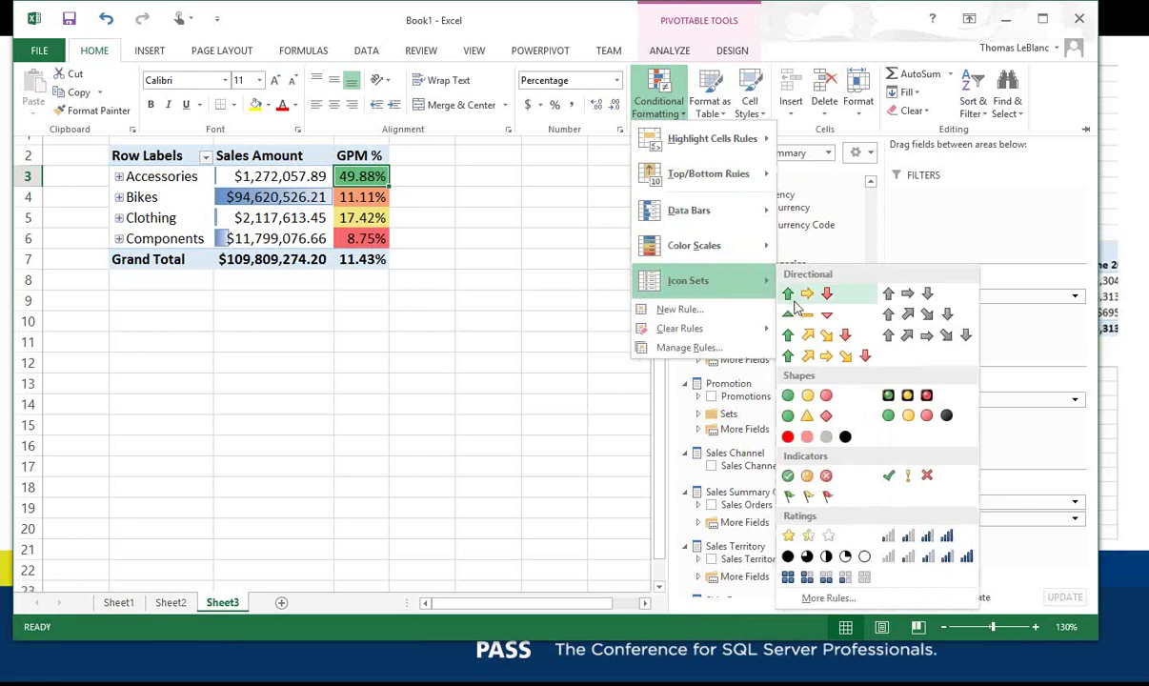
pyautogui.click(831, 357)
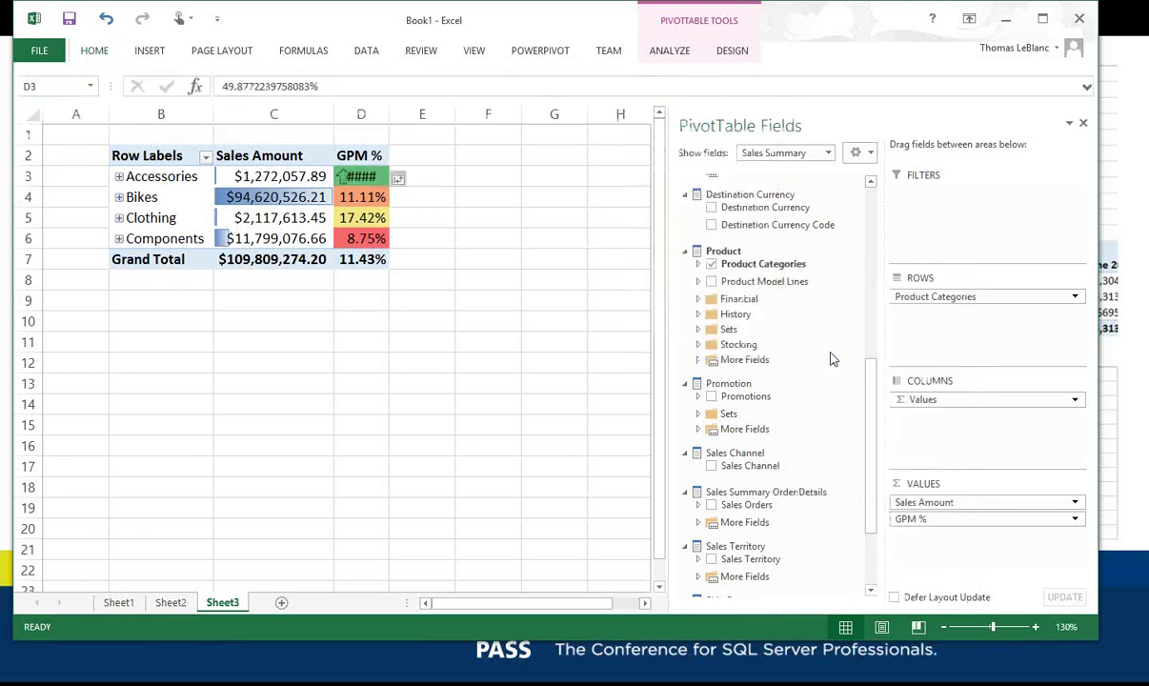
pyautogui.click(400, 178)
pyautogui.click(305, 257)
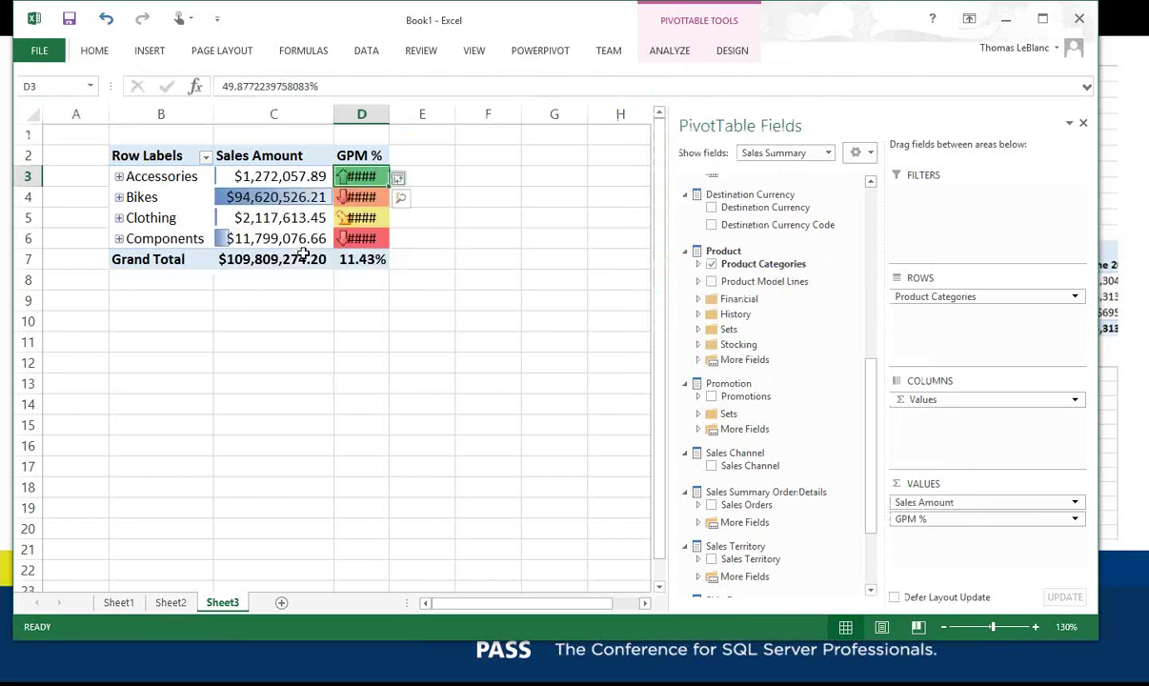
pyautogui.moveTo(388, 115); pyautogui.dragTo(484, 115)
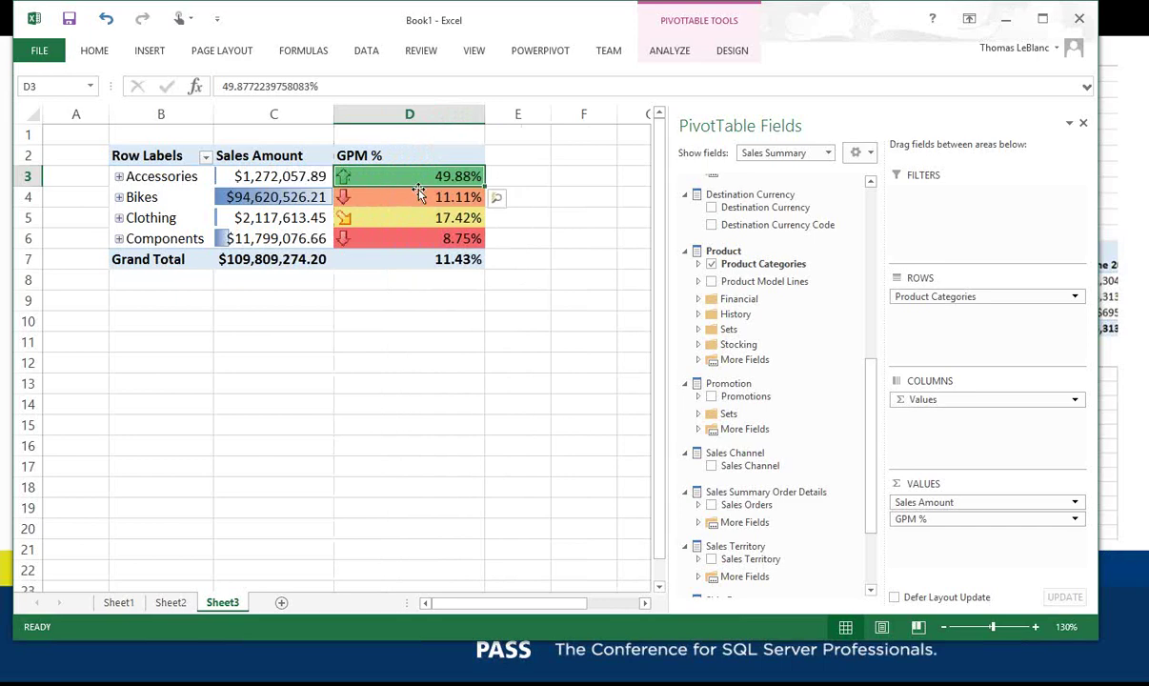
# Expand KPIs > Financial Perspective > Grow Revenue > Revenue to reveal its Value, Goal, Status and Trend fields.
pyautogui.moveTo(452, 198)
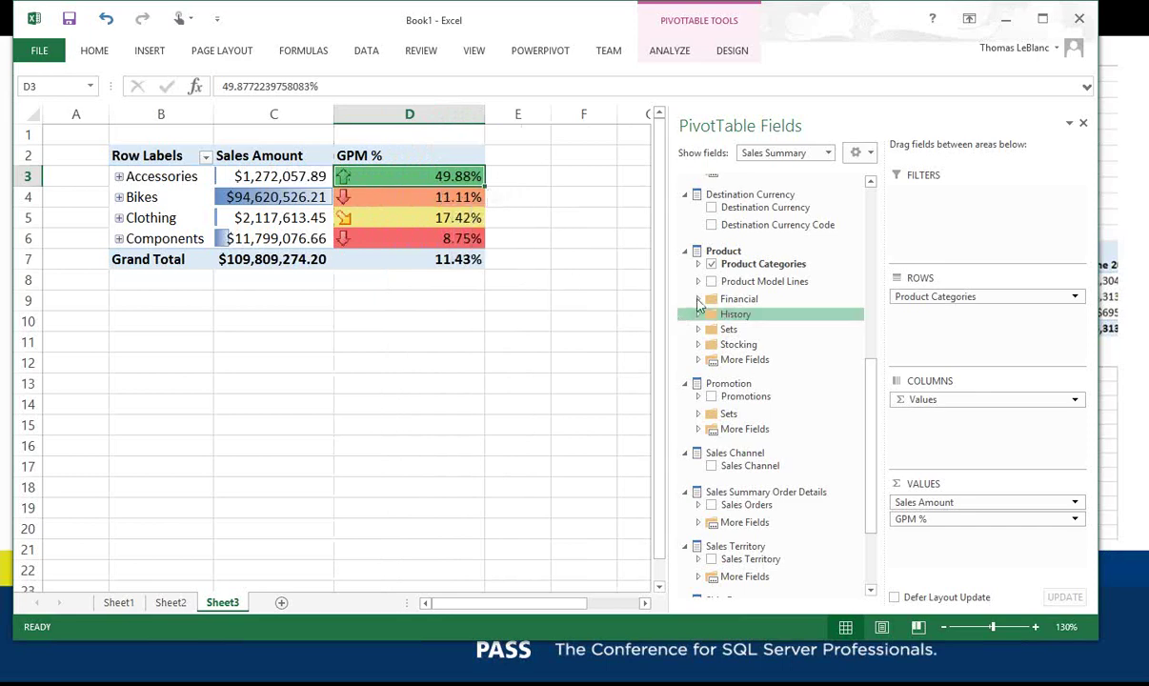
pyautogui.scroll(10, 819, 190)
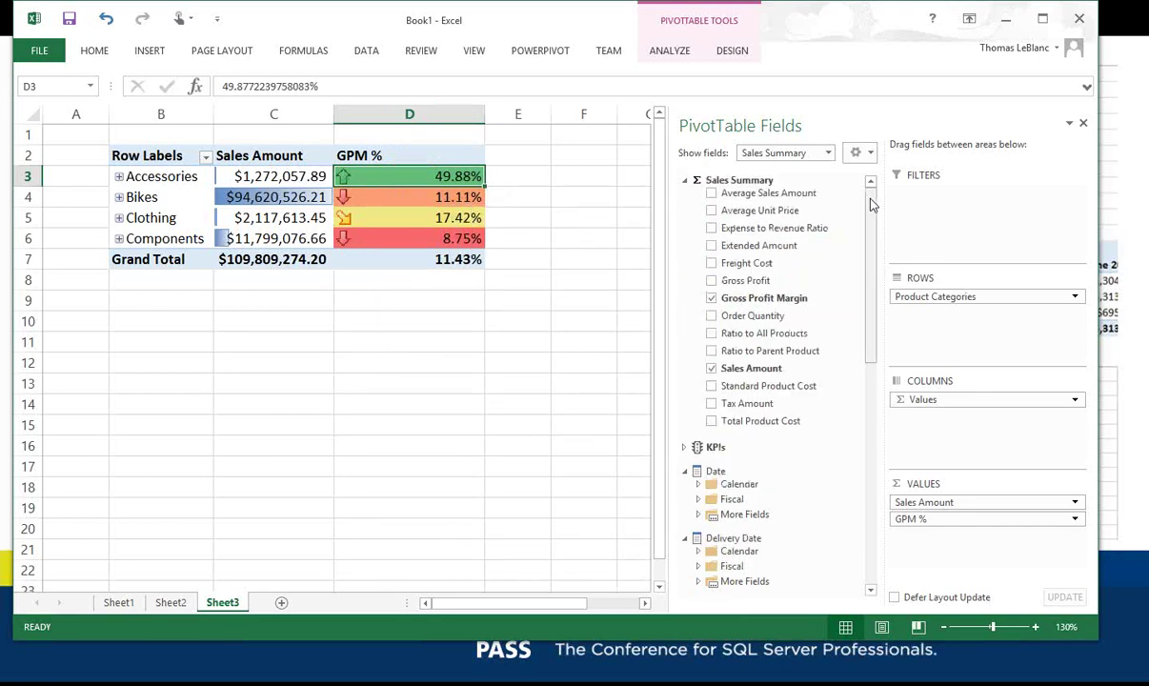
pyautogui.click(699, 448)
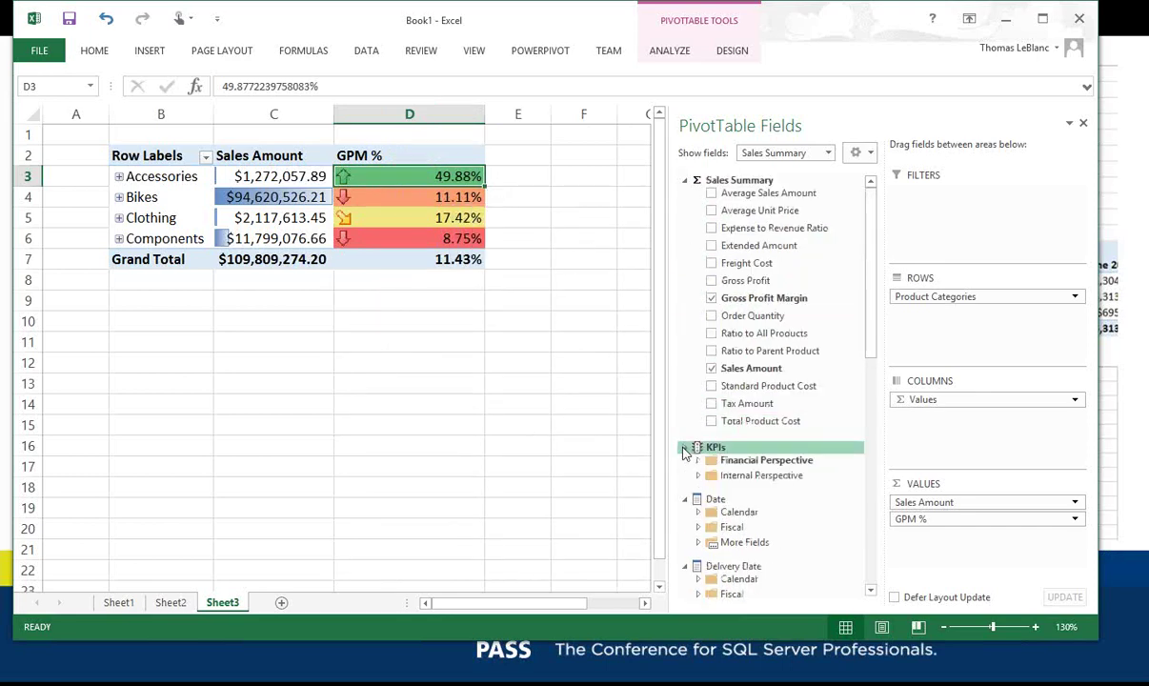
pyautogui.click(699, 461)
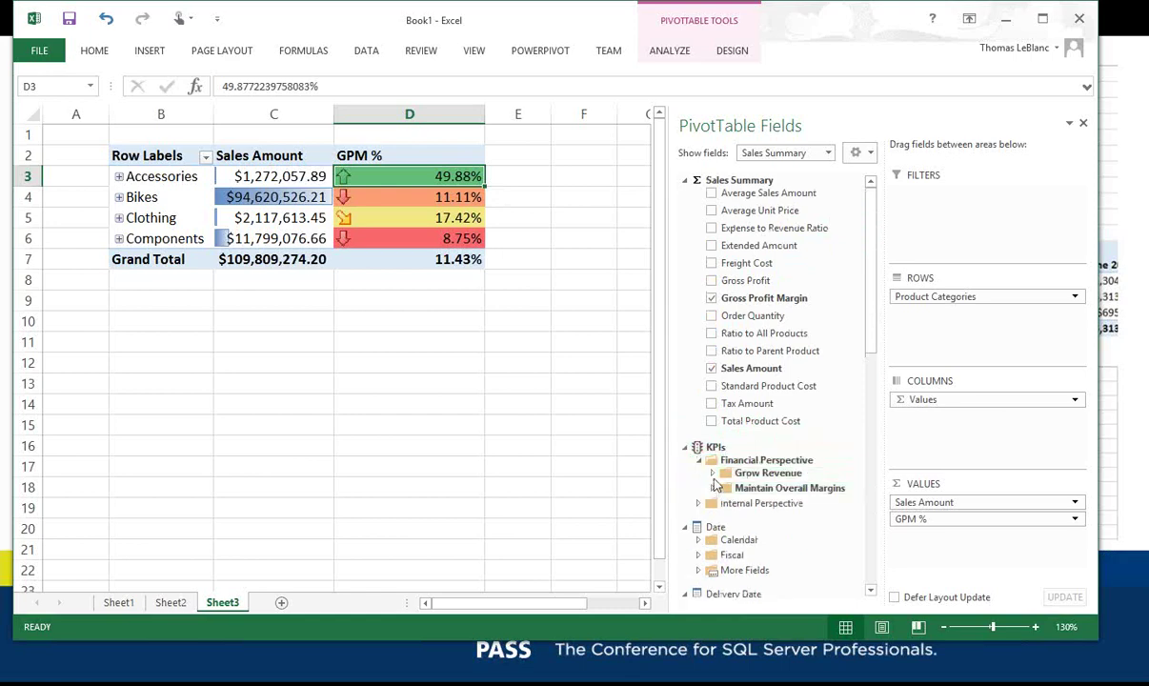
pyautogui.click(712, 474)
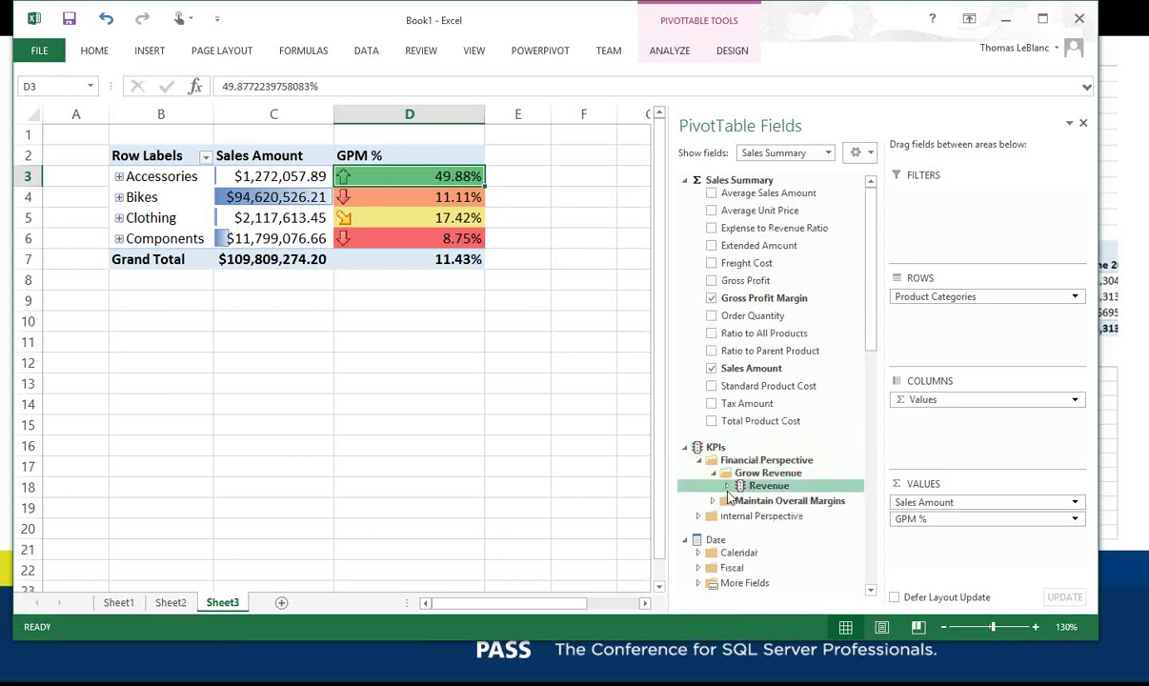
pyautogui.click(727, 487)
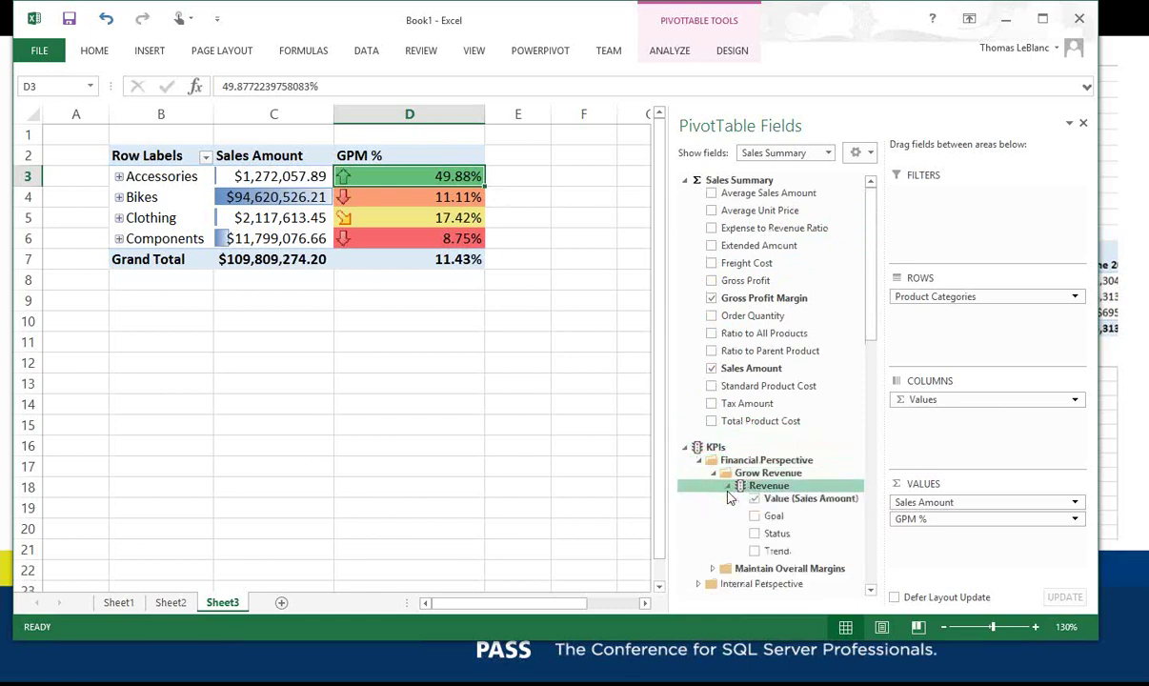
pyautogui.click(870, 590)
pyautogui.moveTo(870, 593); pyautogui.dragTo(870, 593)
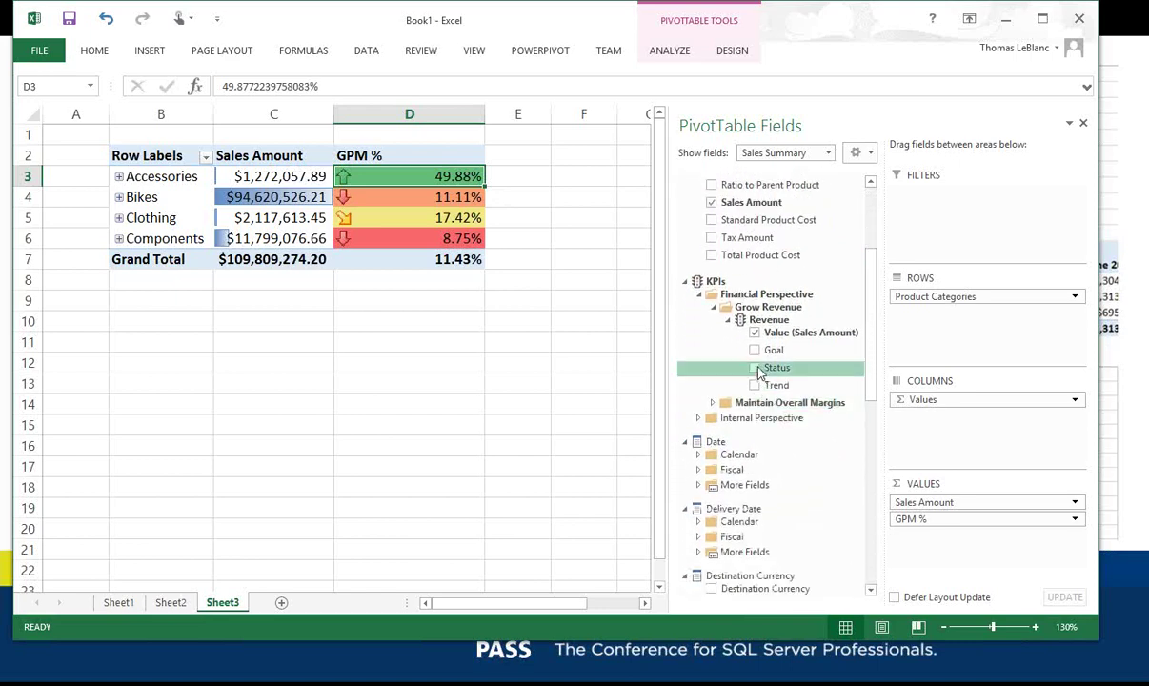
# Add Revenue Status and Revenue Trend columns and expand Bikes, then revert the pivot table.
pyautogui.click(758, 371)
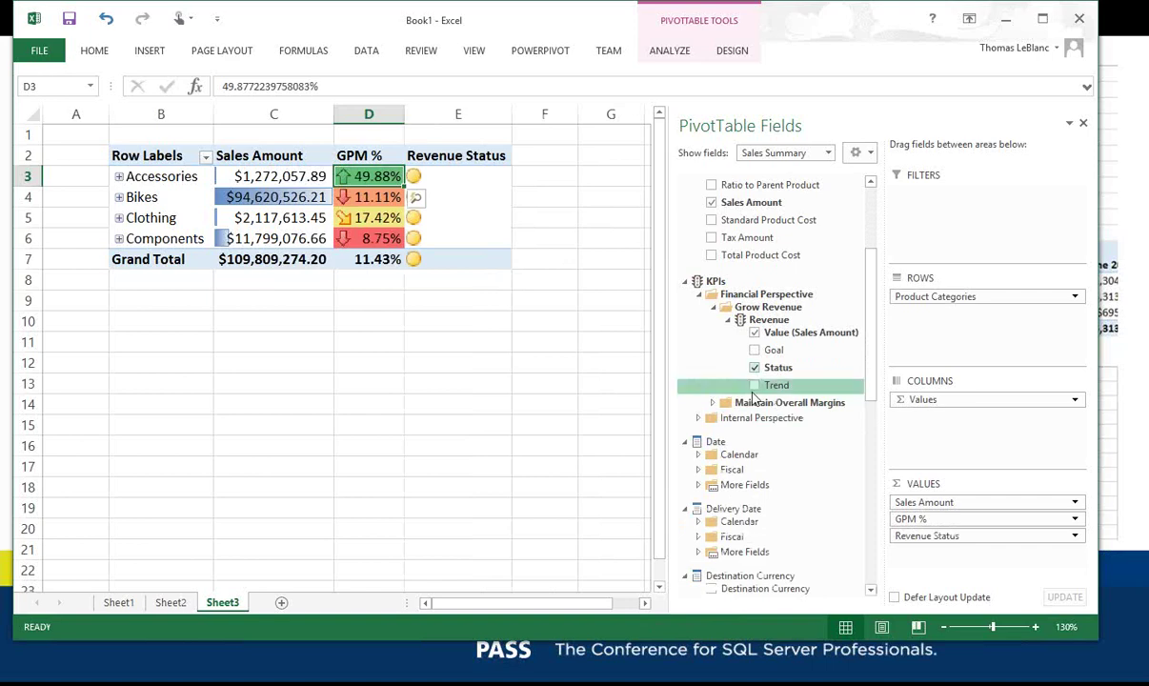
pyautogui.click(755, 387)
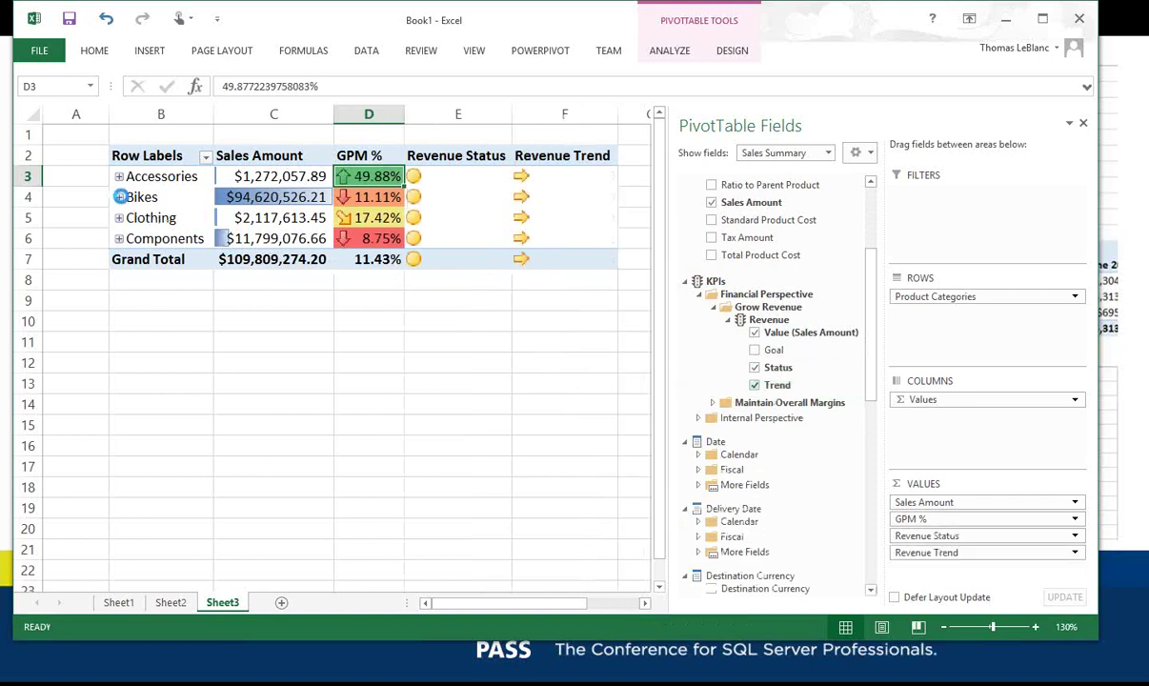
pyautogui.click(118, 198)
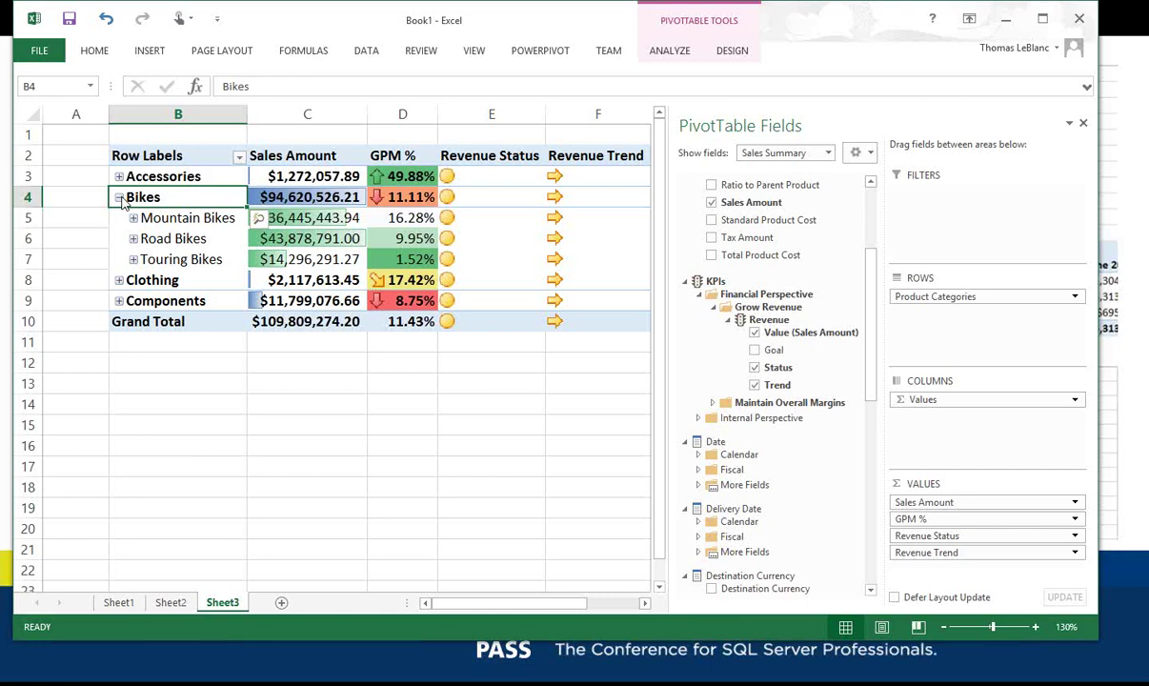
pyautogui.click(119, 197)
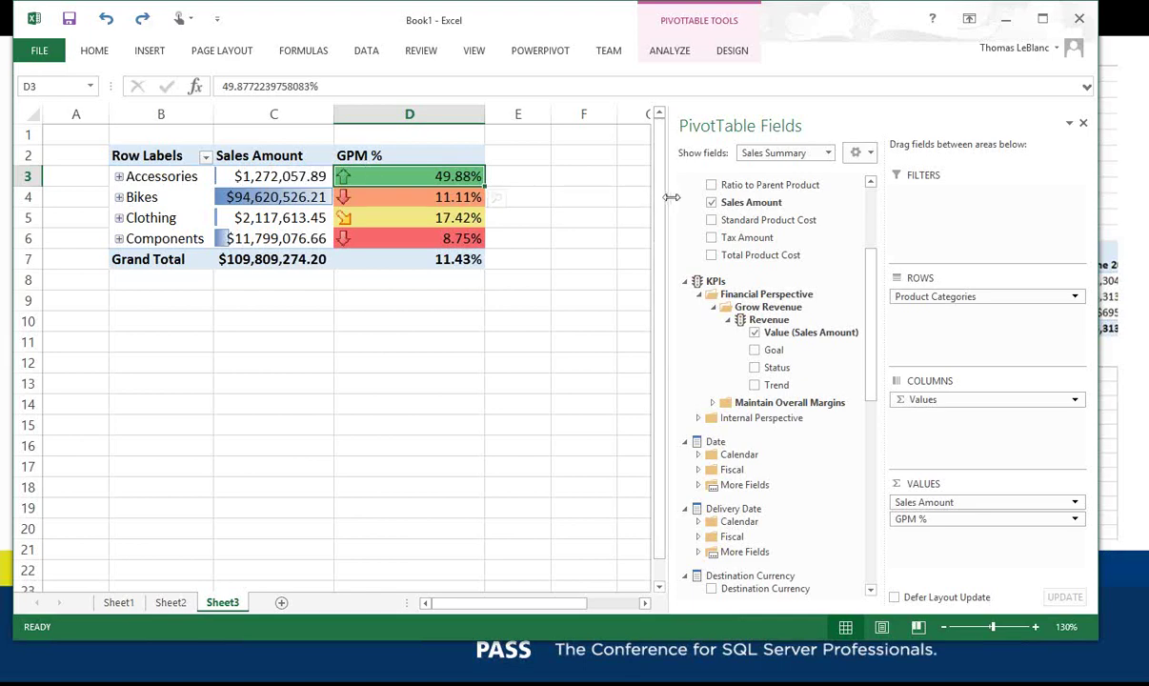
# Narrow the field list pane, select E3 and widen column E.
pyautogui.moveTo(672, 197); pyautogui.dragTo(858, 197)
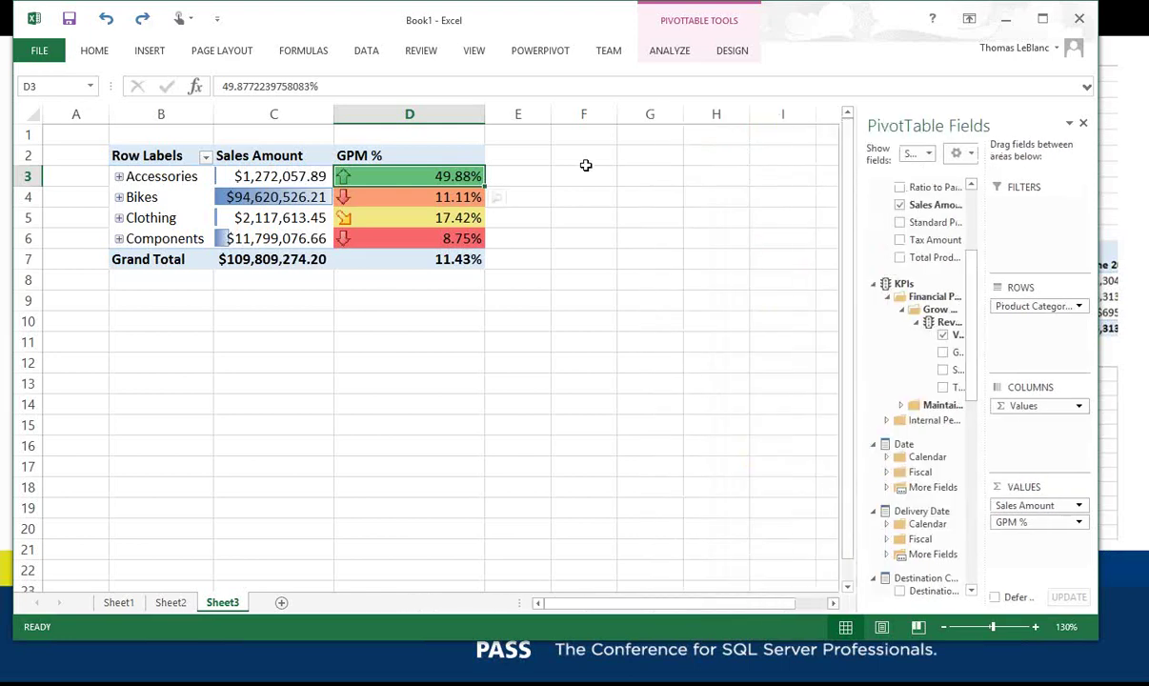
pyautogui.click(520, 175)
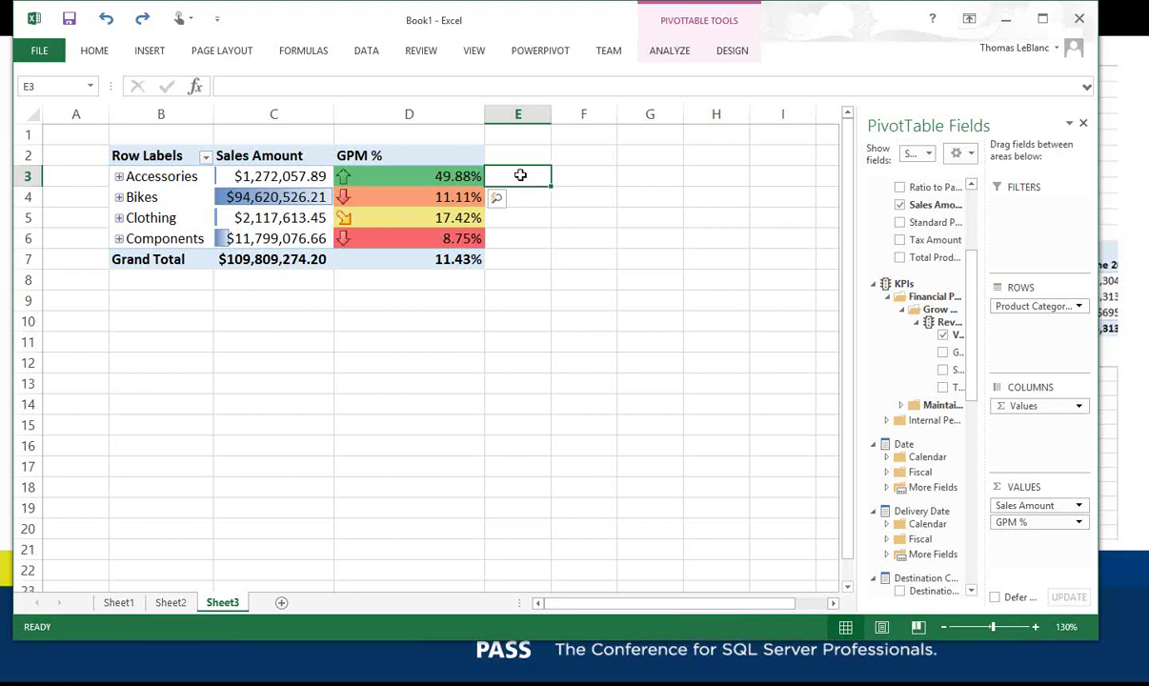
pyautogui.moveTo(549, 116); pyautogui.dragTo(616, 115)
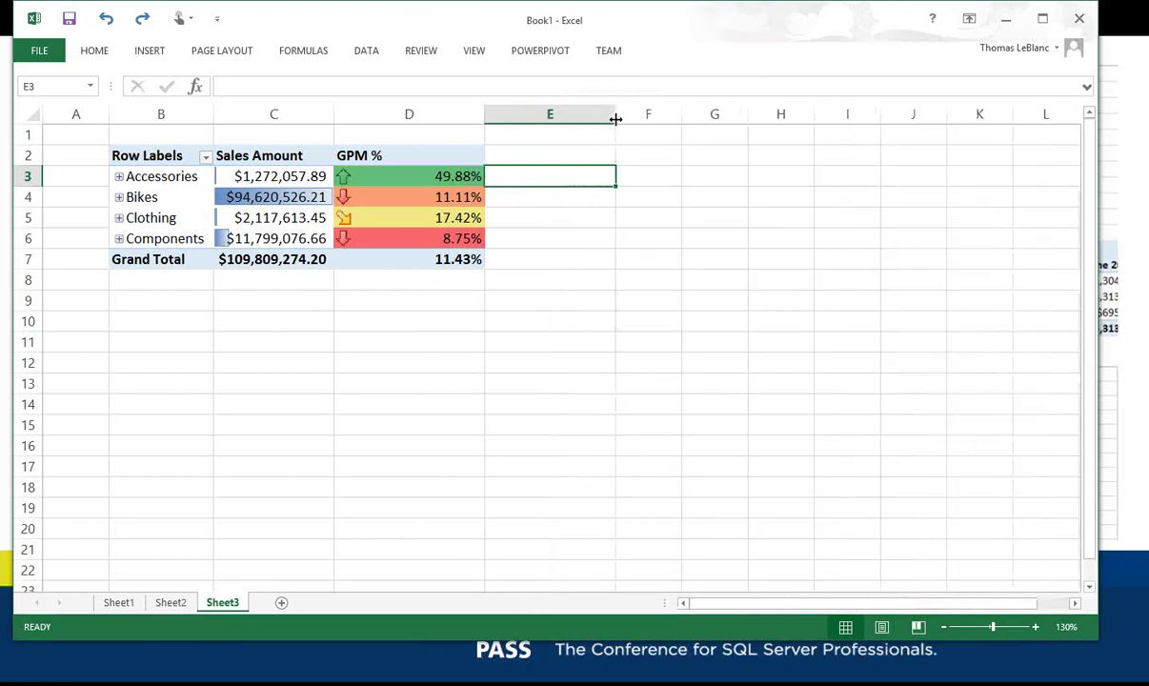
# Begin a Line sparkline in E3, then cancel the Create Sparklines dialog.
pyautogui.click(159, 56)
pyautogui.click(160, 57)
pyautogui.click(163, 59)
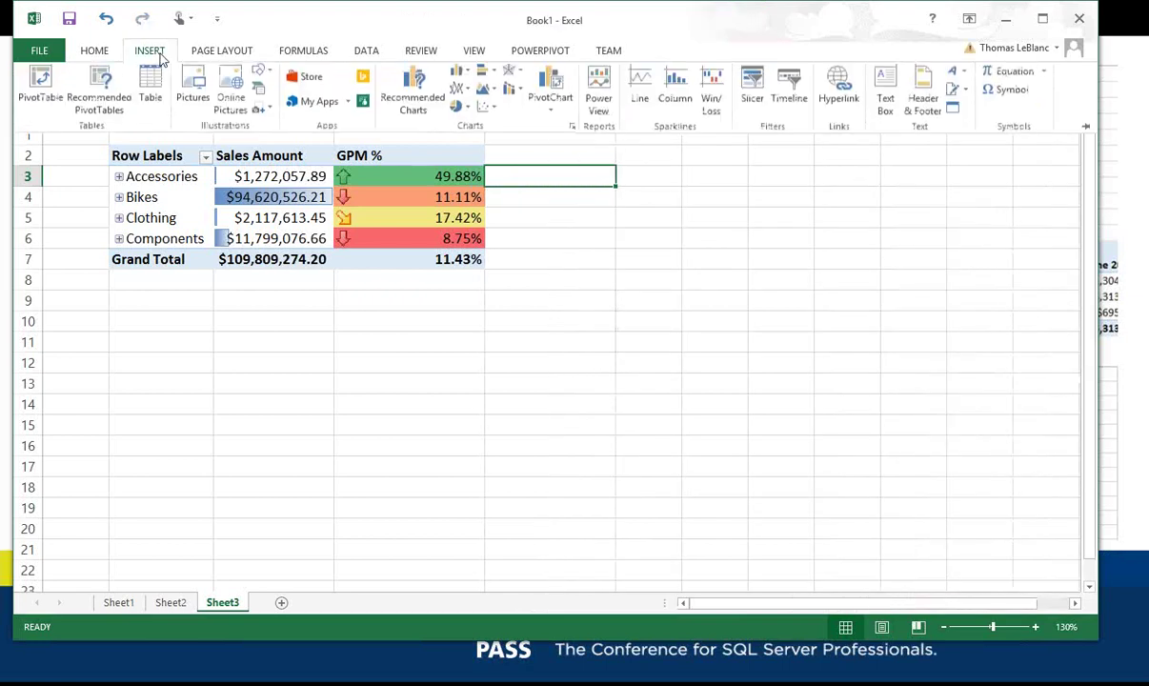
pyautogui.click(459, 92)
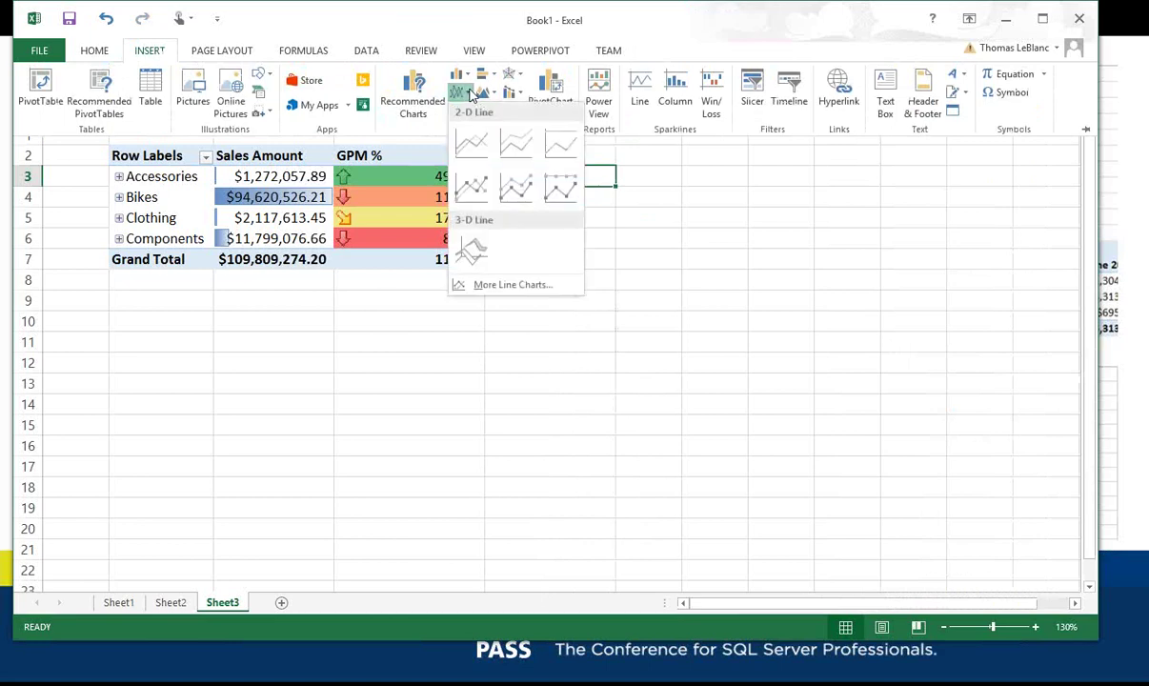
pyautogui.click(637, 78)
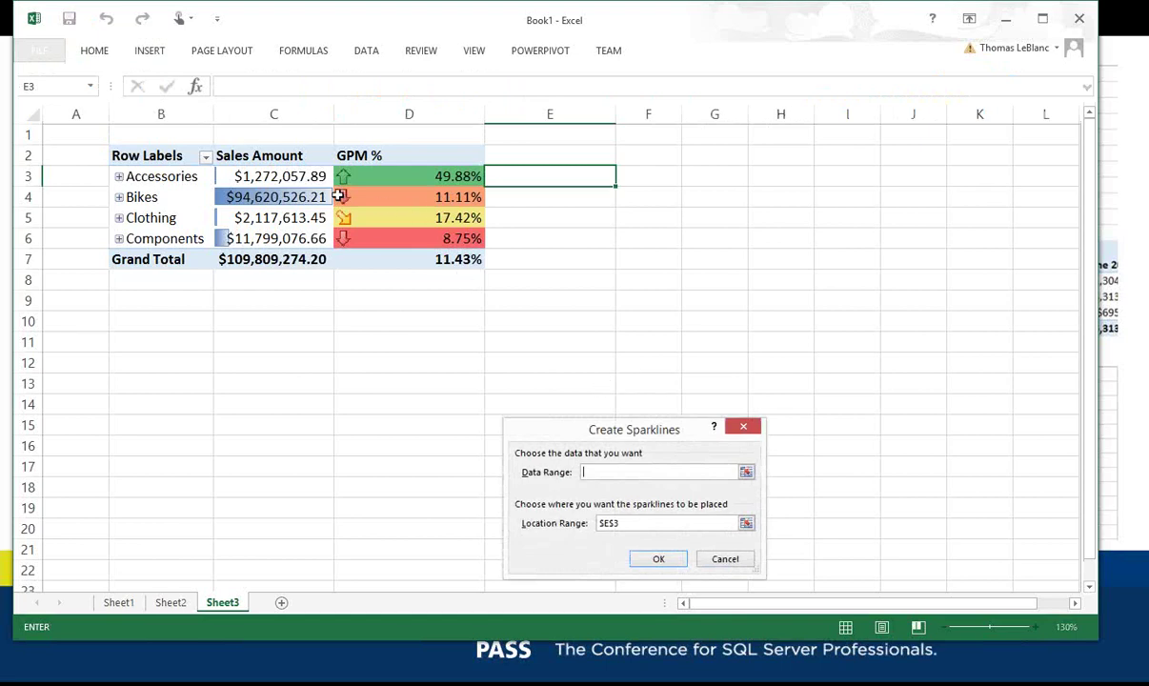
pyautogui.press('Escape')
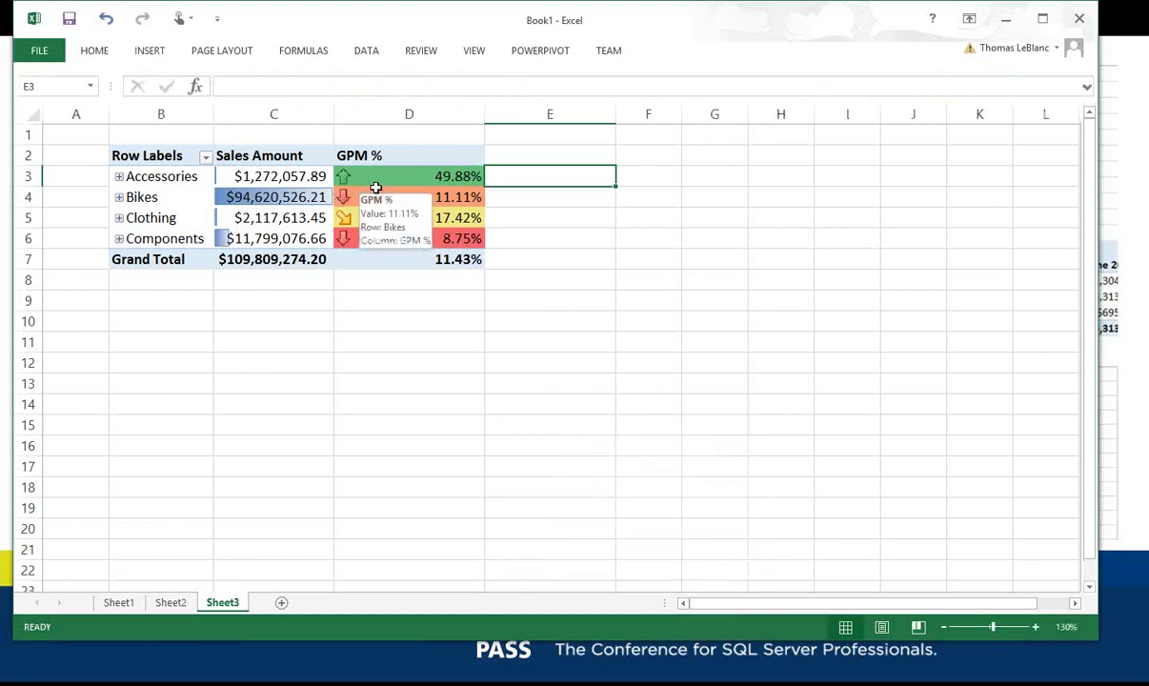
# Remove the GPM % field from the pivot table's values.
pyautogui.click(376, 189)
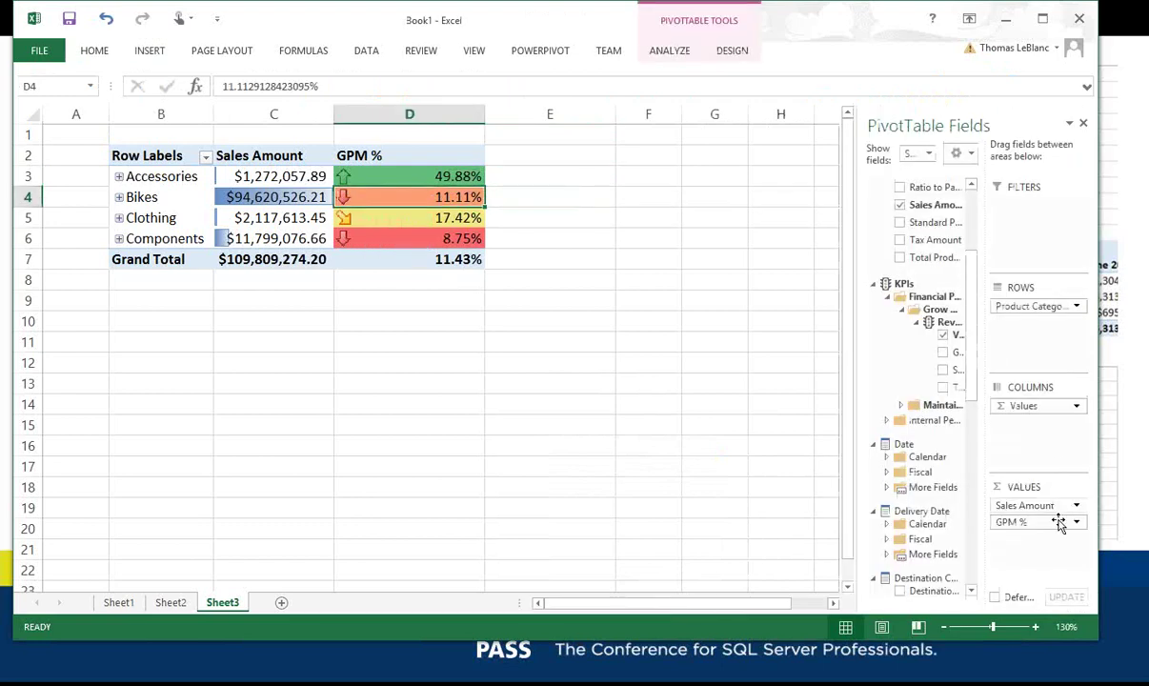
pyautogui.click(1077, 524)
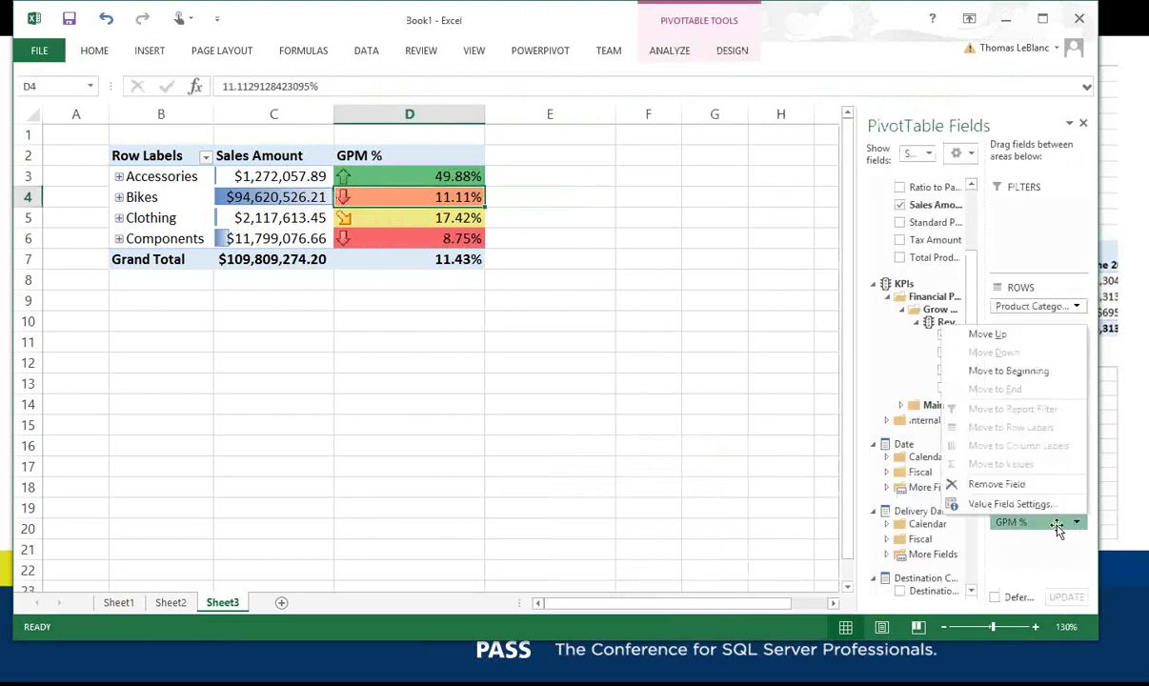
pyautogui.click(997, 484)
pyautogui.click(340, 194)
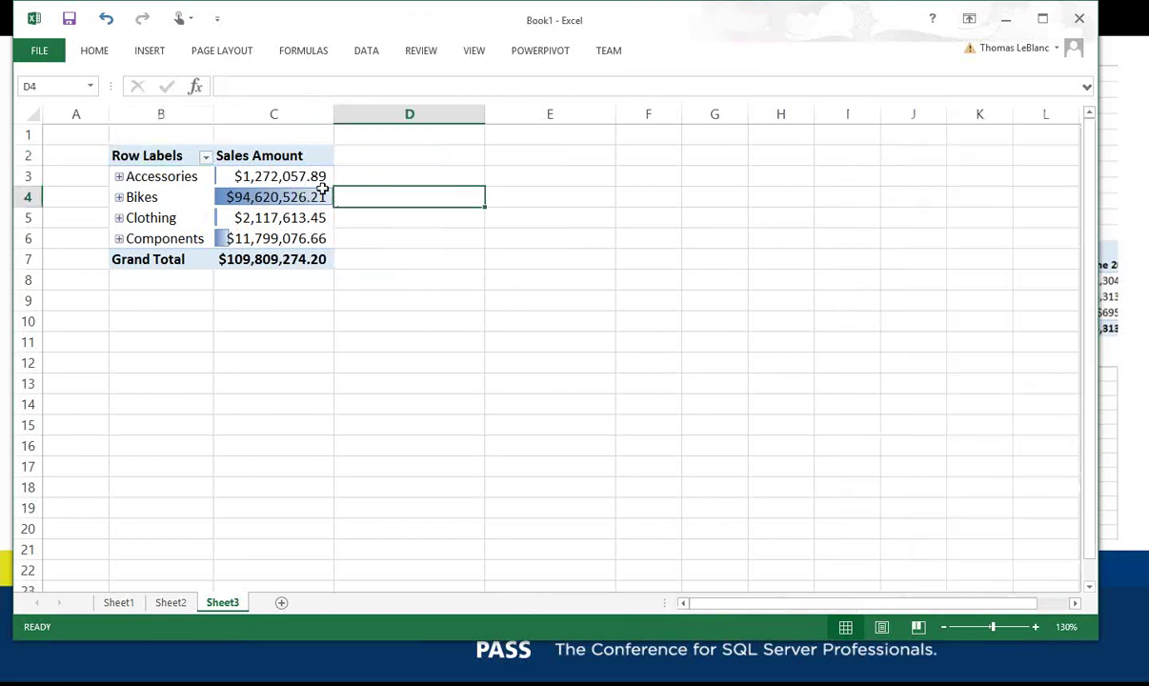
# Put Date Calendar on columns, splitting Sales Amount into CY 2005–CY 2008.
pyautogui.click(311, 176)
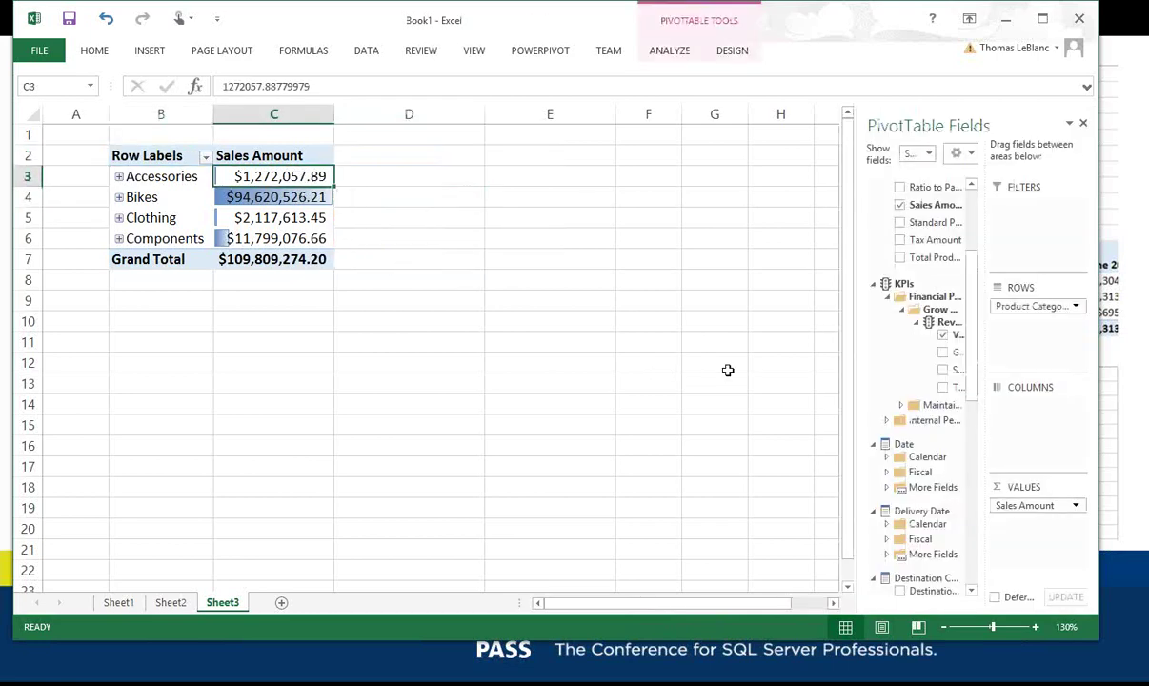
pyautogui.click(874, 285)
pyautogui.click(887, 321)
pyautogui.moveTo(910, 332); pyautogui.dragTo(1016, 408)
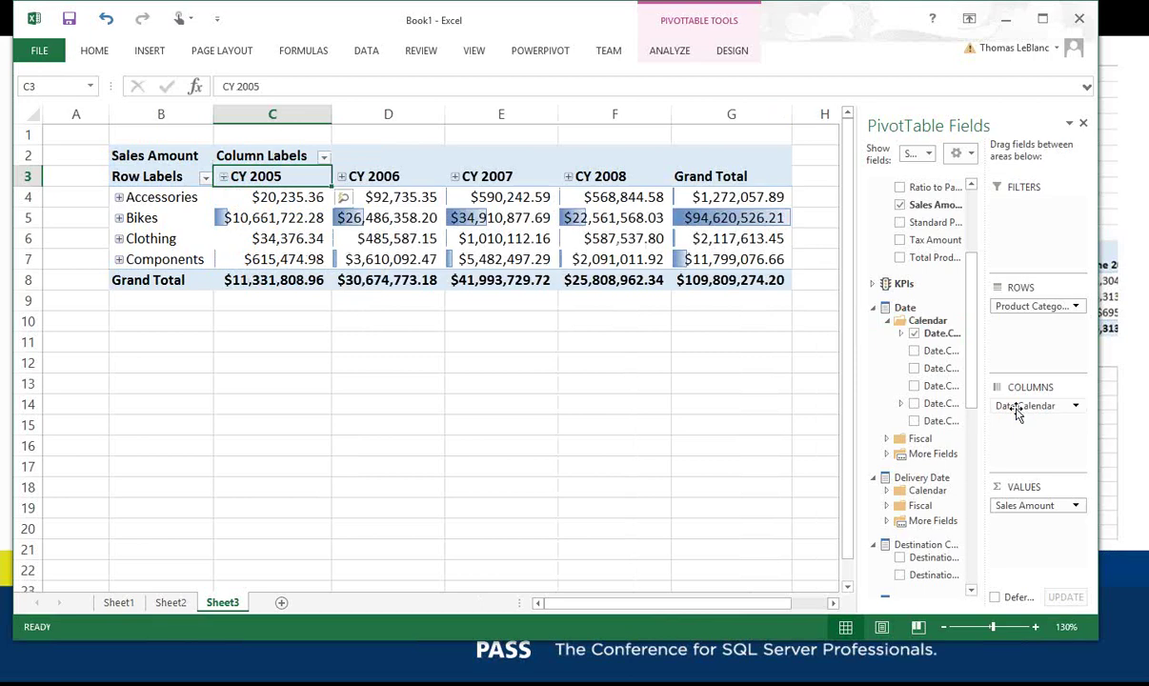
pyautogui.click(729, 177)
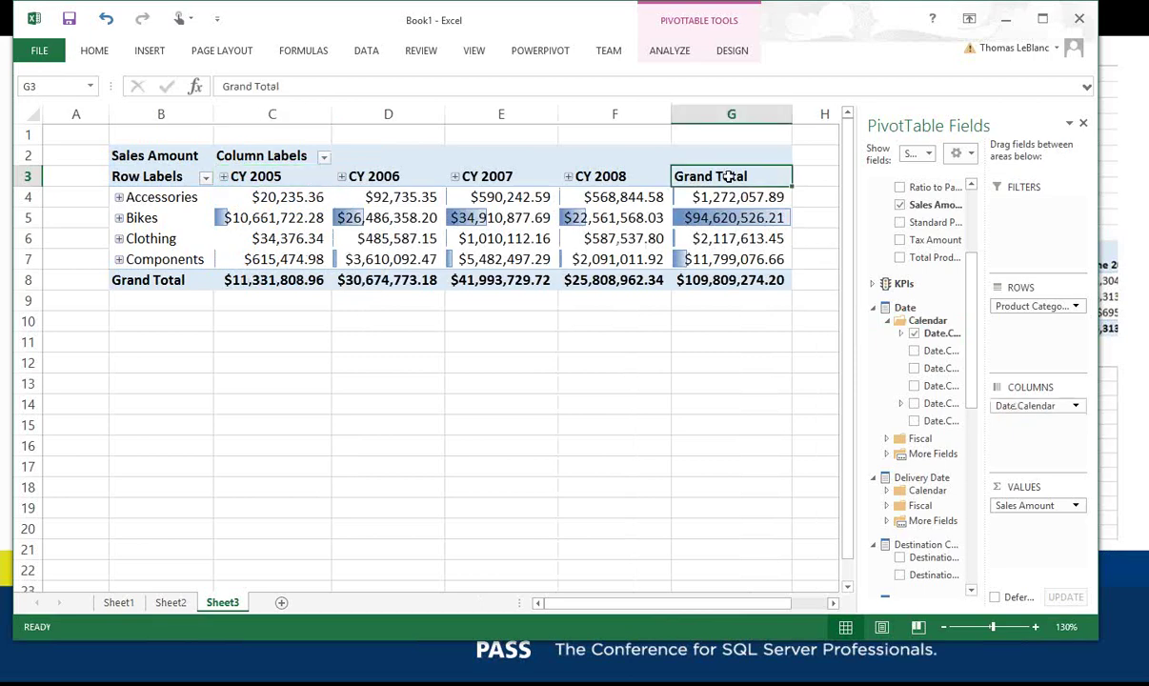
# Remove the Grand Total column and add a line sparkline in G4 using C4:F4.
pyautogui.rightClick(729, 178)
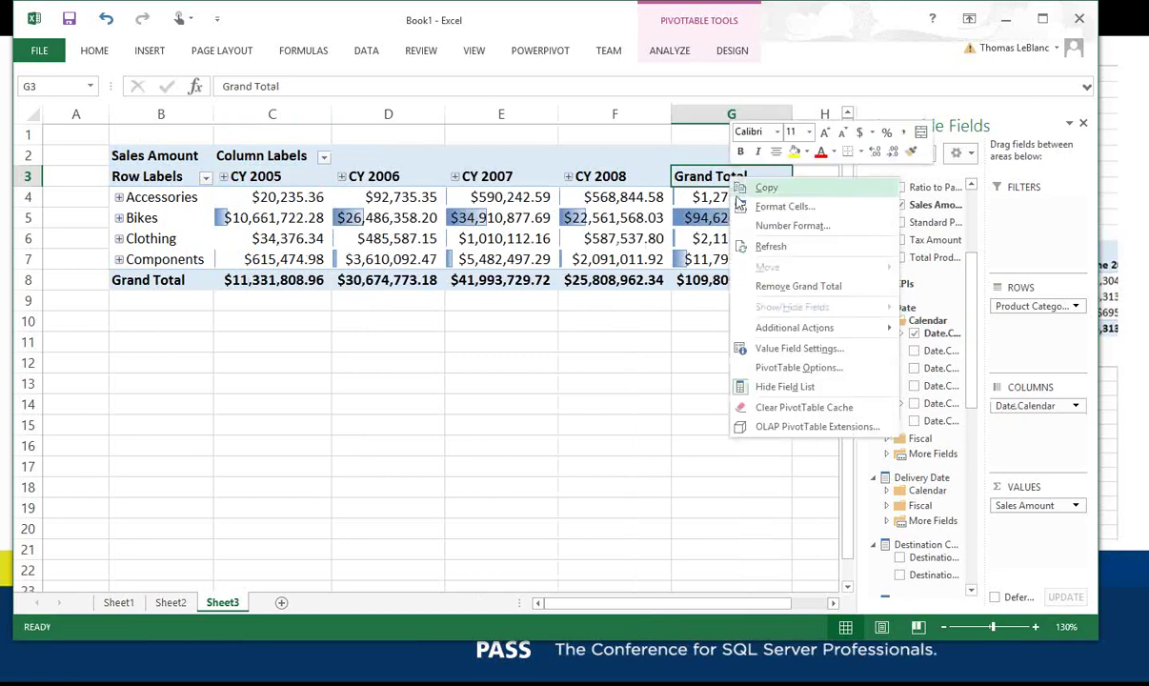
pyautogui.click(782, 286)
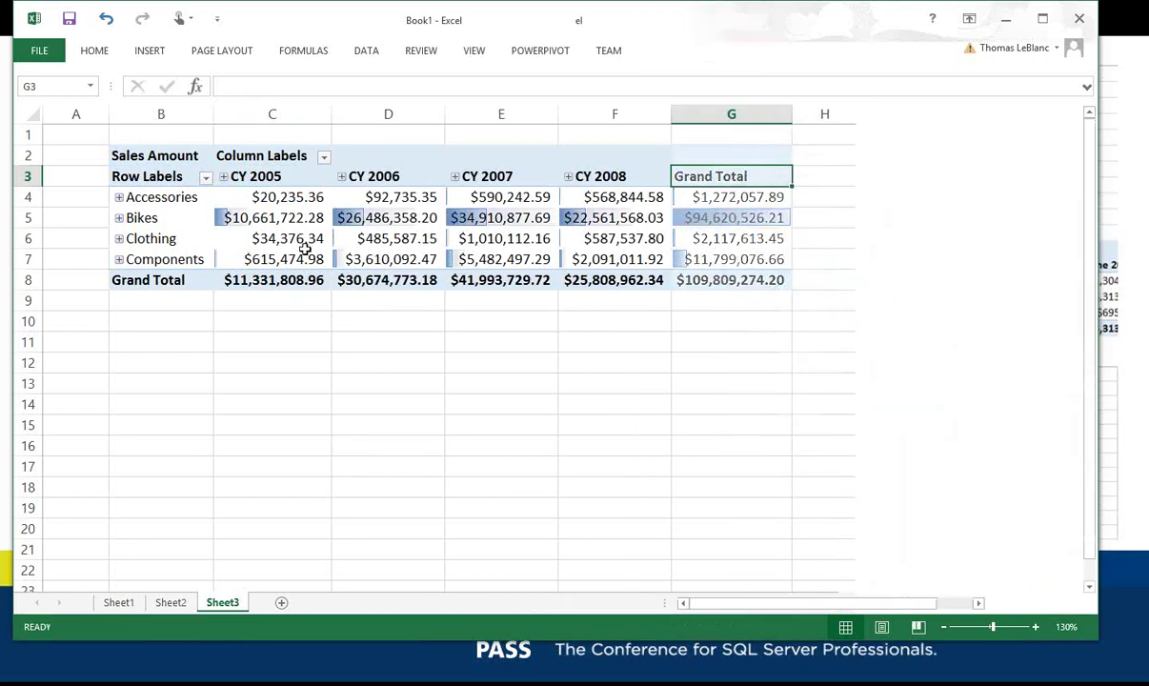
pyautogui.click(171, 271)
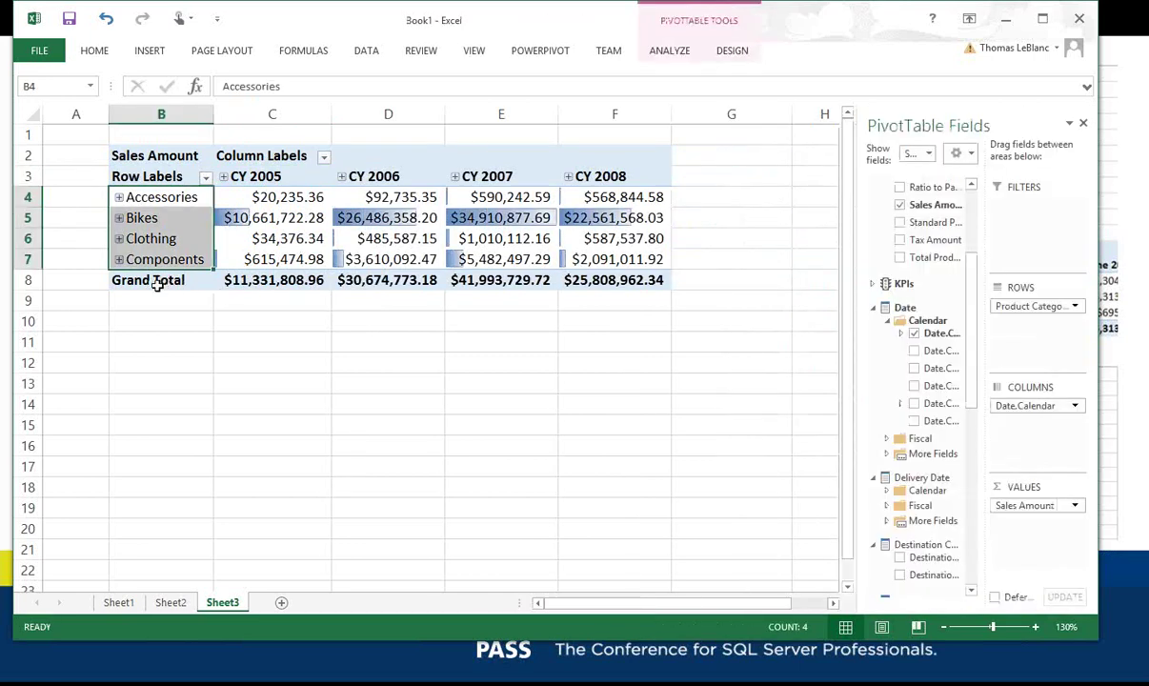
pyautogui.click(690, 202)
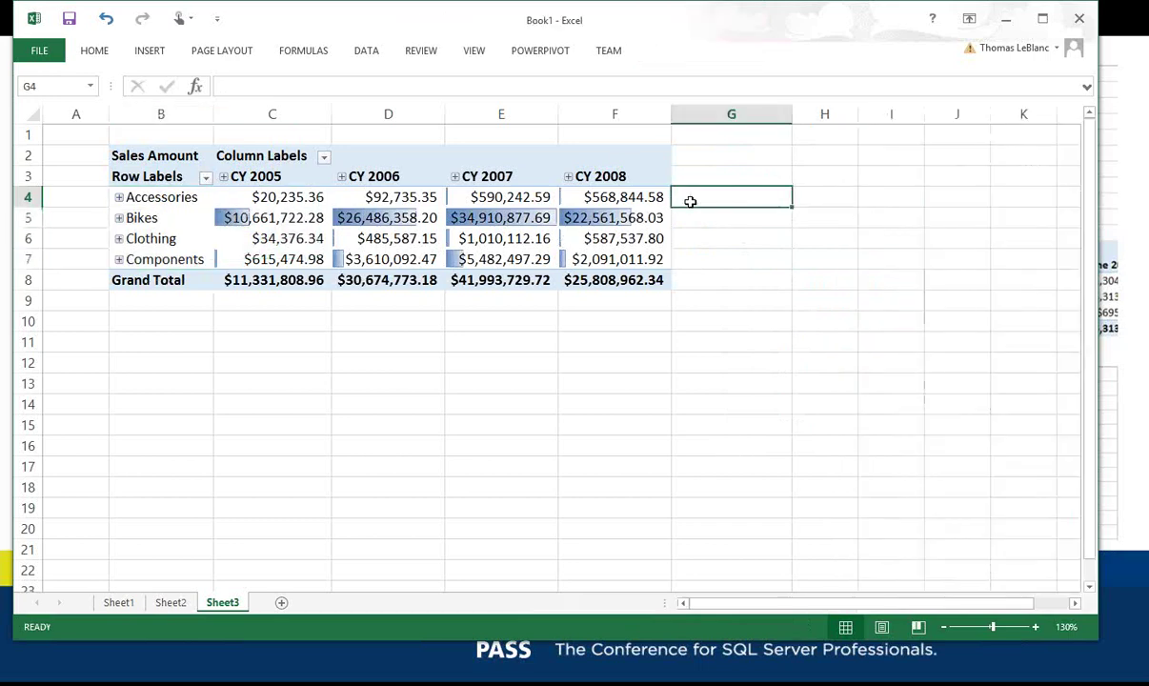
pyautogui.click(160, 57)
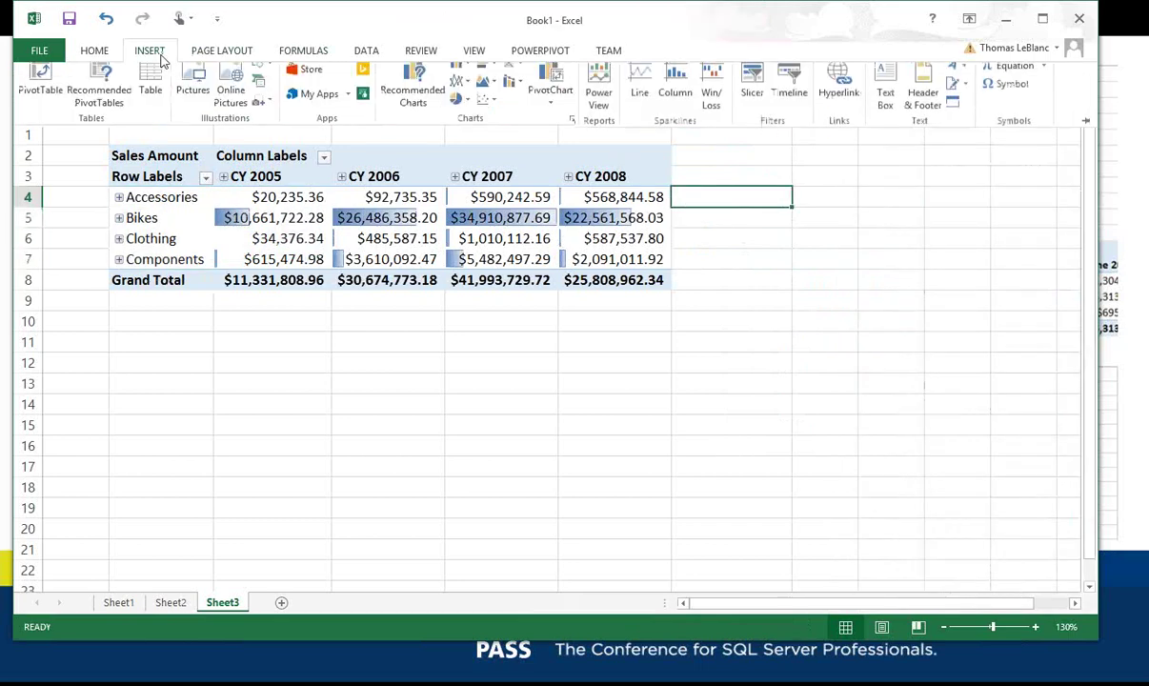
pyautogui.click(642, 92)
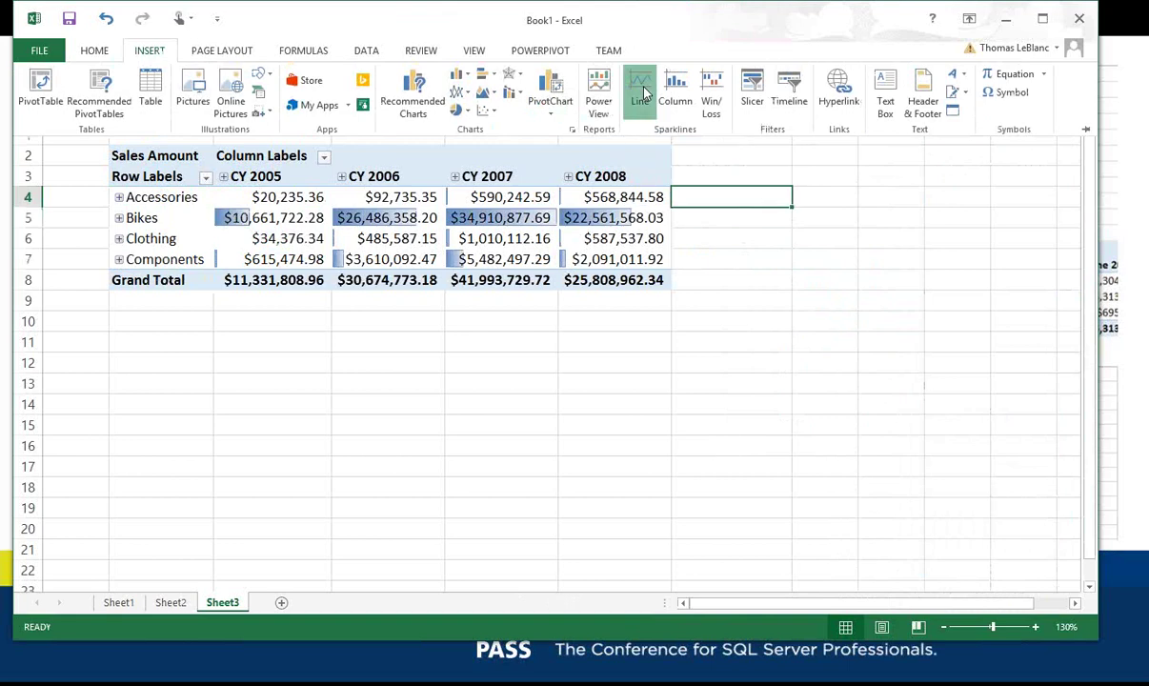
pyautogui.write('F4')
pyautogui.moveTo(624, 198); pyautogui.dragTo(308, 202)
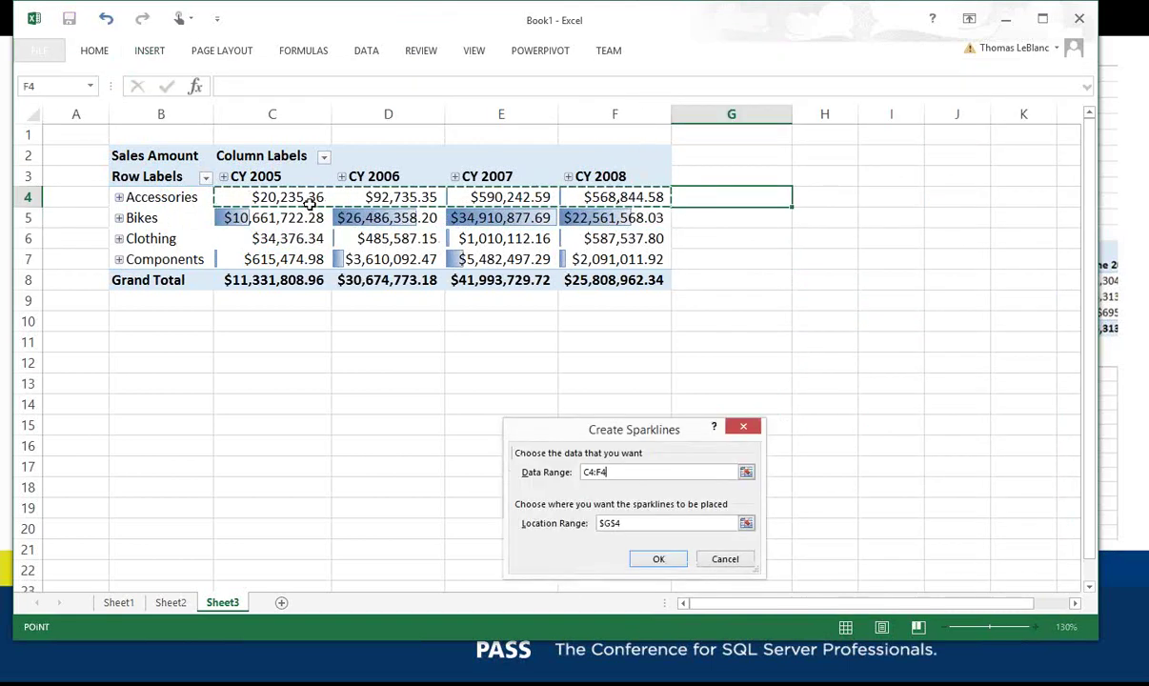
pyautogui.click(658, 560)
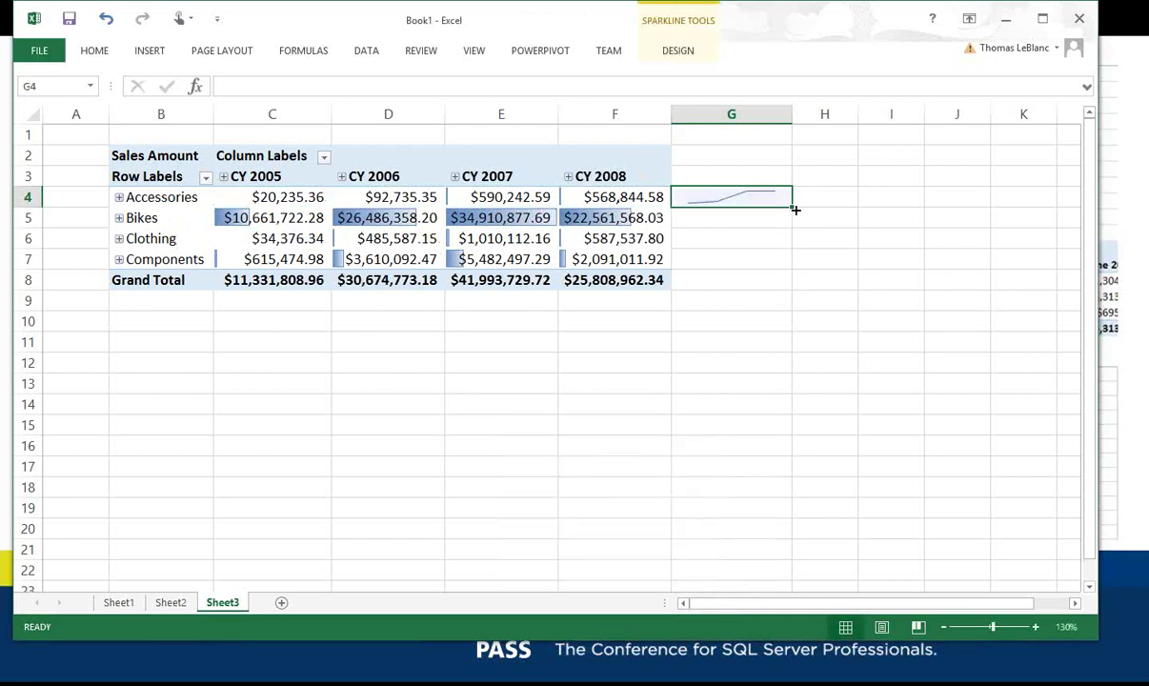
# Fill the line sparklines down to G8 and widen columns G and H.
pyautogui.moveTo(792, 208); pyautogui.dragTo(779, 282)
pyautogui.moveTo(792, 114); pyautogui.dragTo(837, 112)
pyautogui.moveTo(897, 113); pyautogui.dragTo(1016, 116)
# Give the sparklines' High Point markers a colour.
pyautogui.click(677, 53)
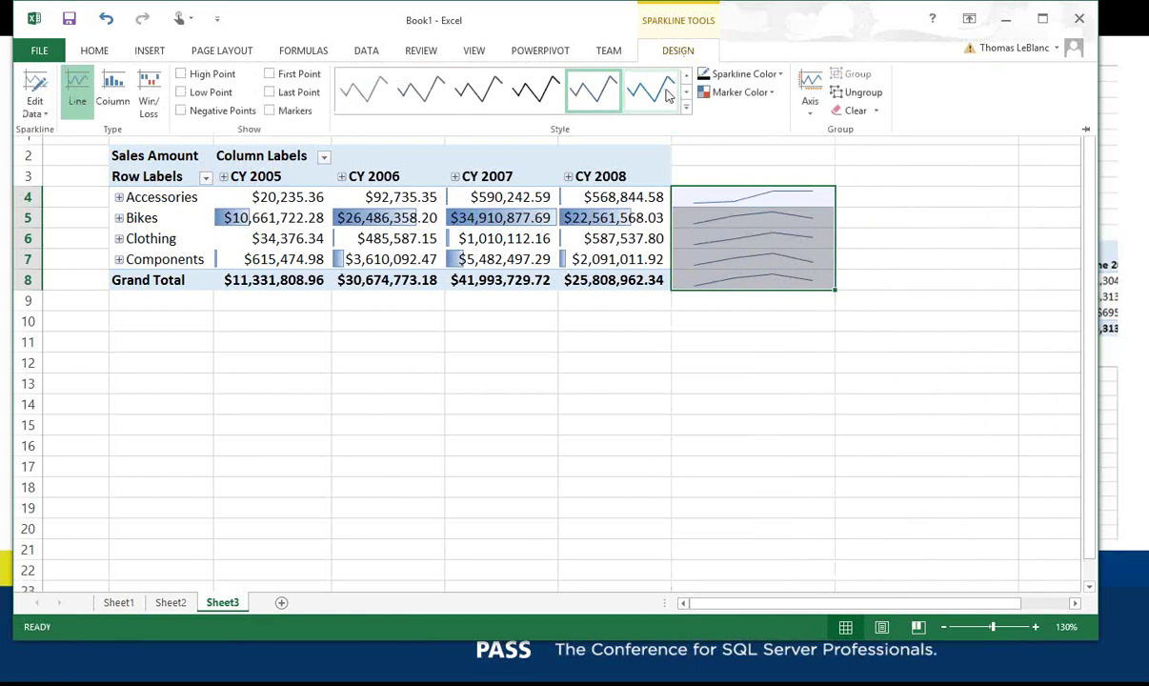
pyautogui.click(768, 93)
pyautogui.moveTo(744, 153)
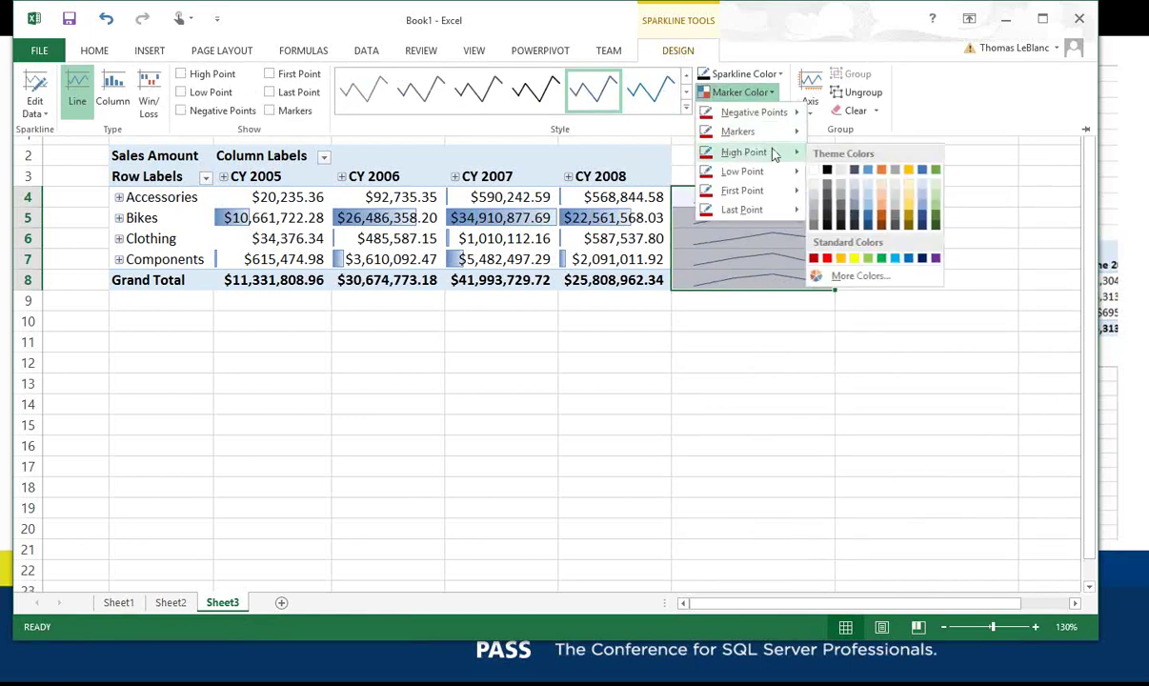
pyautogui.click(856, 203)
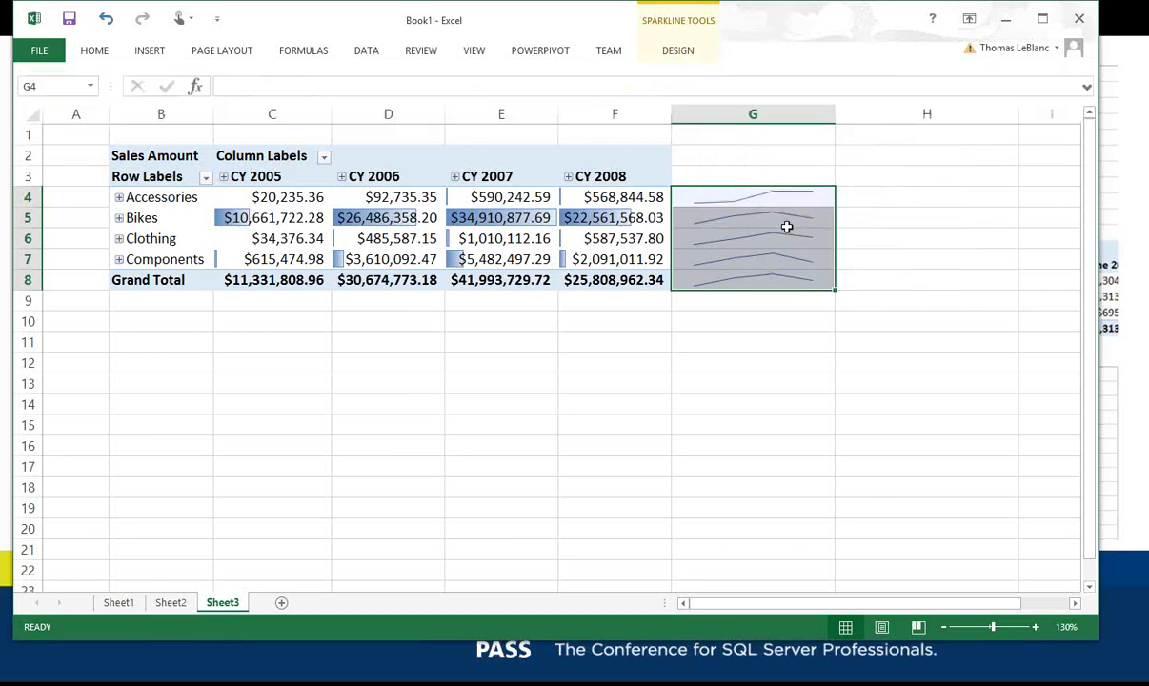
pyautogui.click(864, 197)
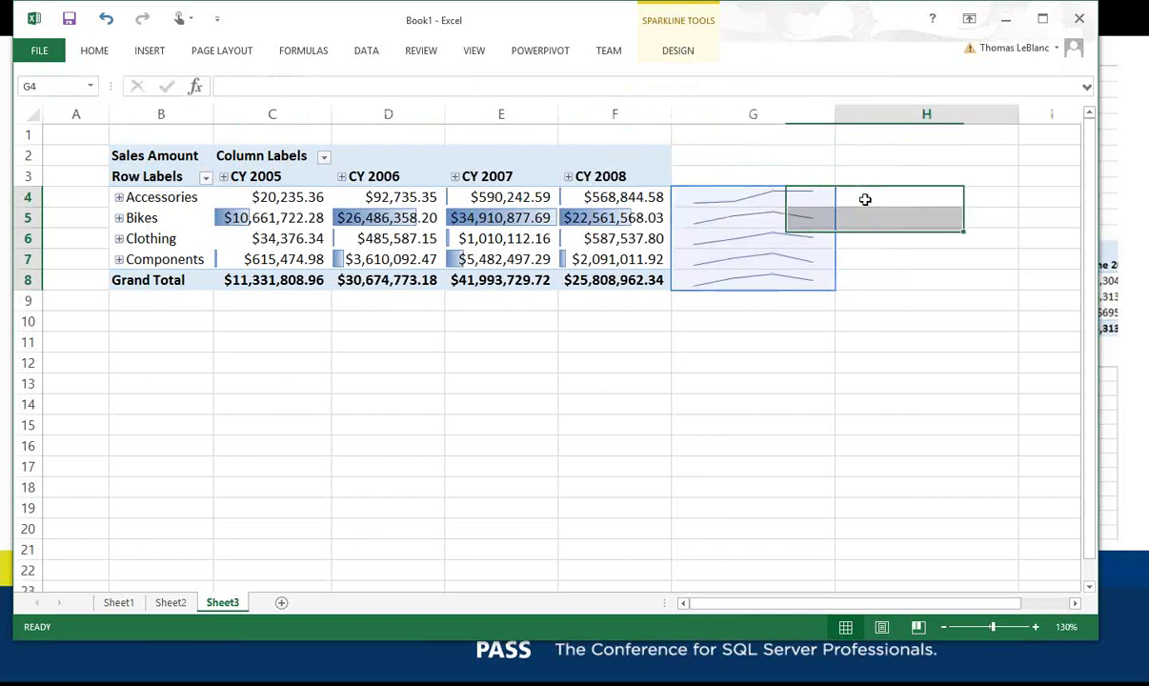
# Add a Column sparkline in H4 from C4:F4 and fill it down to H8.
pyautogui.click(147, 50)
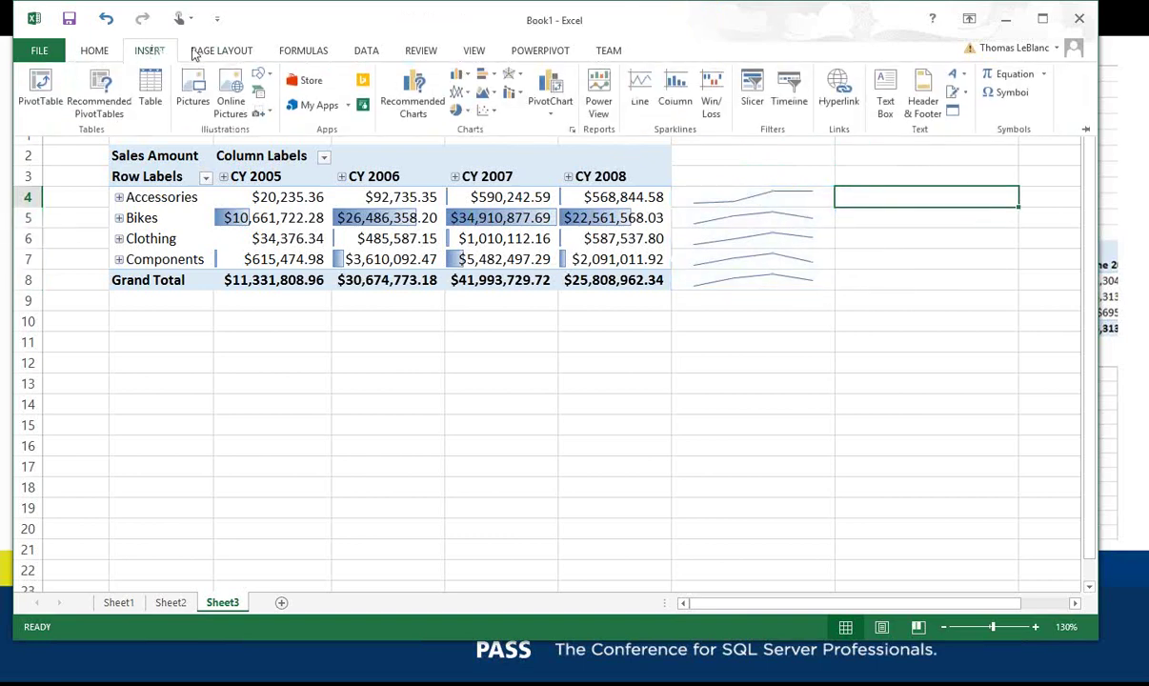
pyautogui.click(674, 100)
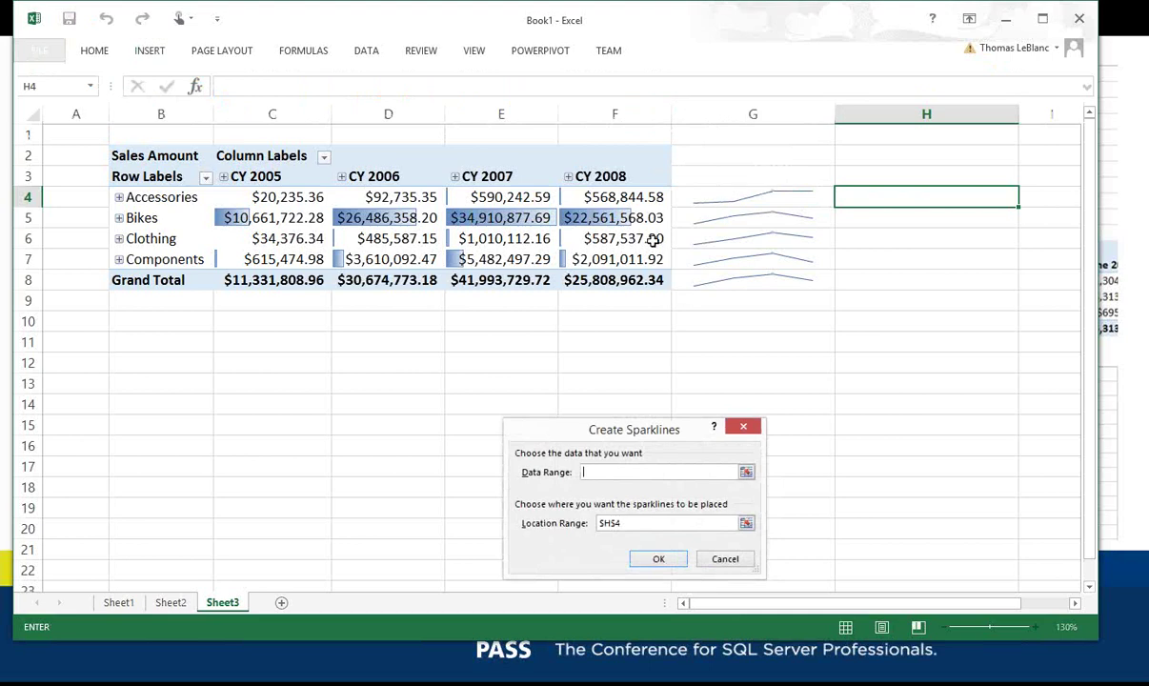
pyautogui.moveTo(591, 194); pyautogui.dragTo(300, 194)
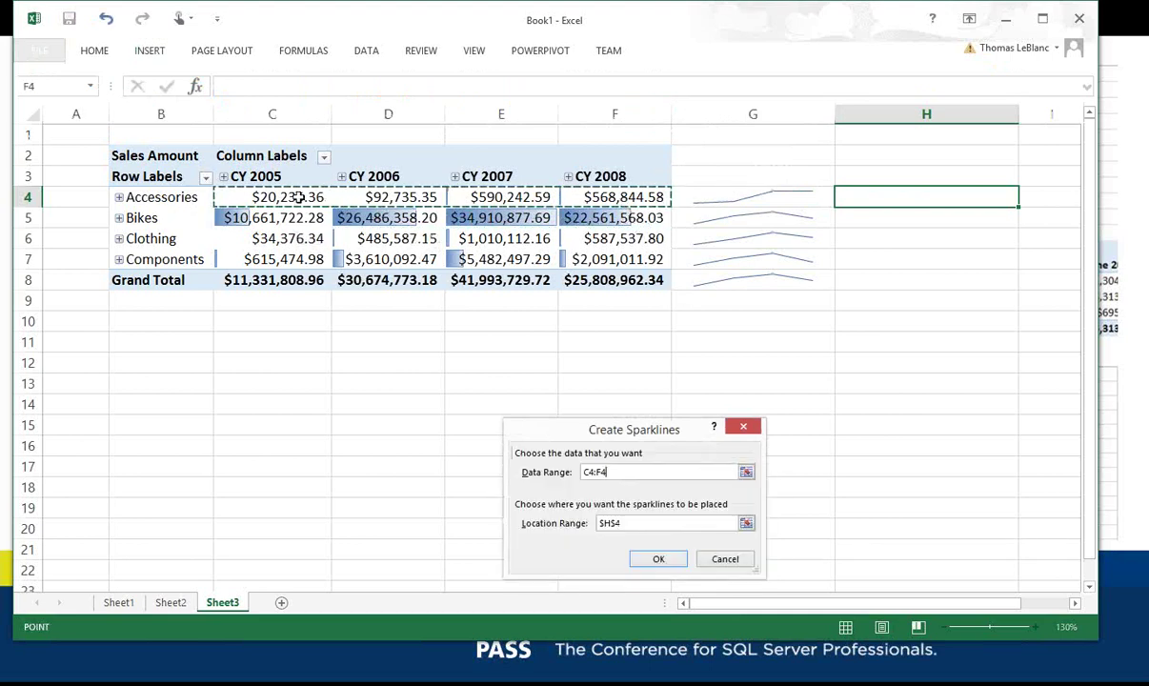
pyautogui.click(657, 561)
pyautogui.moveTo(1018, 205); pyautogui.dragTo(1018, 288)
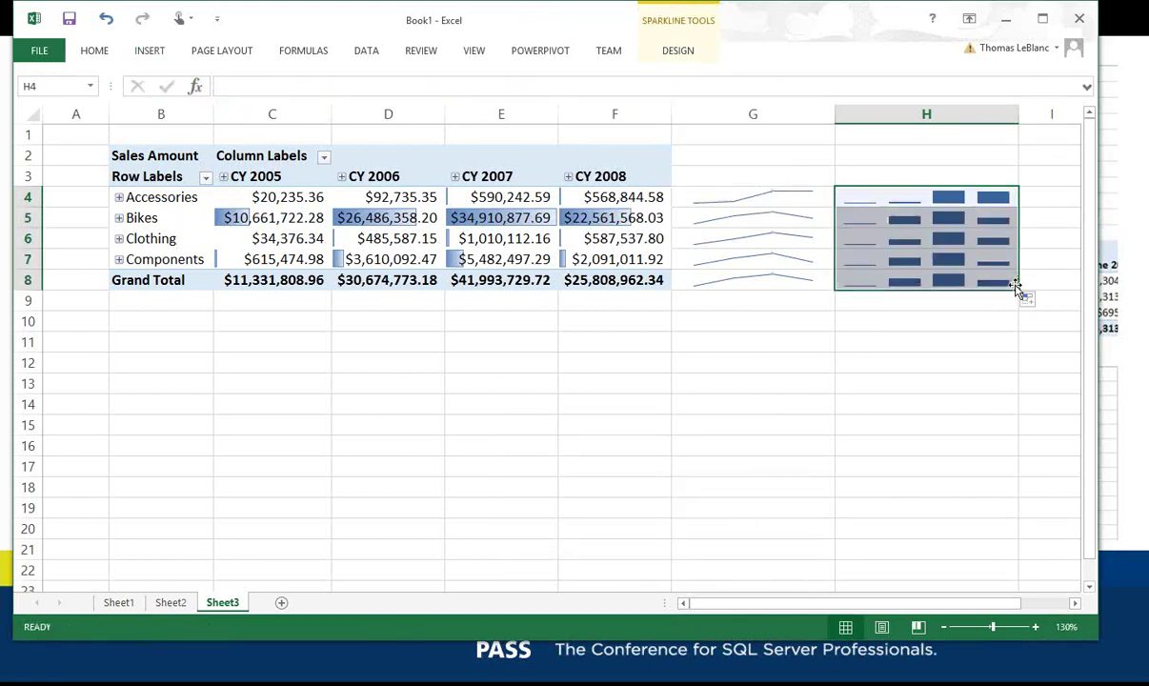
pyautogui.click(629, 279)
pyautogui.hotkey('shift', 'Up')
pyautogui.hotkey('shift', 'Up')
pyautogui.hotkey('shift', 'Up')
pyautogui.hotkey('shift', 'Up')
pyautogui.hotkey('shift', 'Up')
pyautogui.hotkey('shift', 'Up')
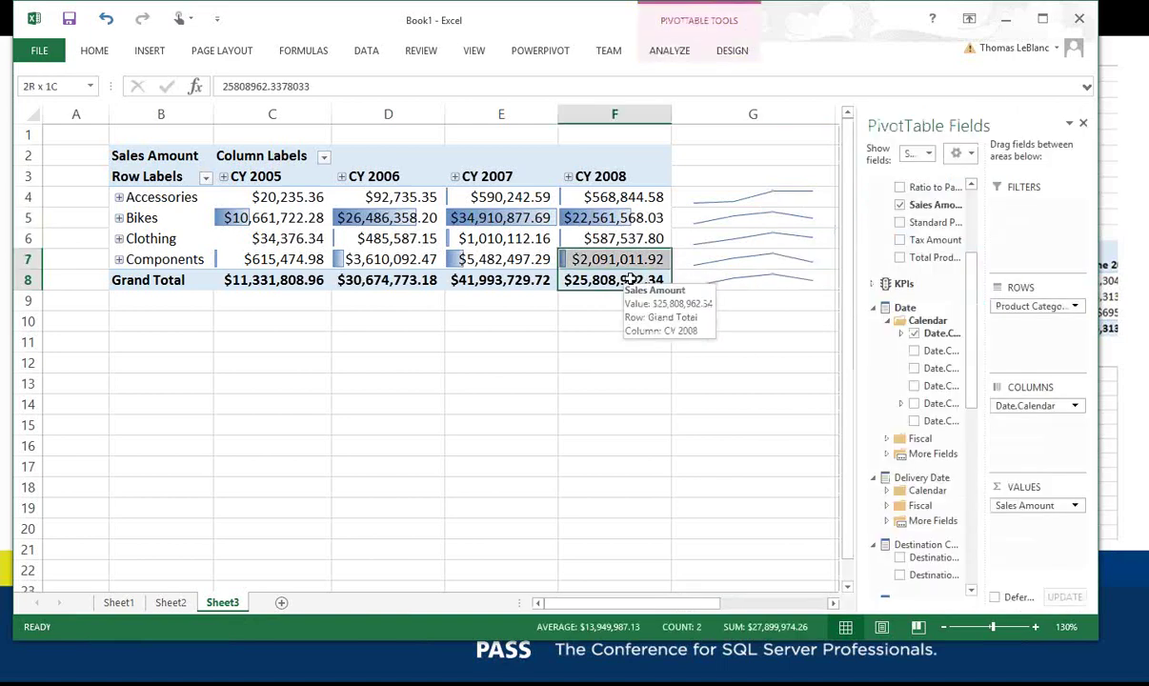
# Copy the pivot table B2:F8 to B11 and widen column A.
pyautogui.hotkey('shift', 'Left')
pyautogui.hotkey('shift', 'Left')
pyautogui.hotkey('shift', 'Left')
pyautogui.hotkey('shift', 'Left')
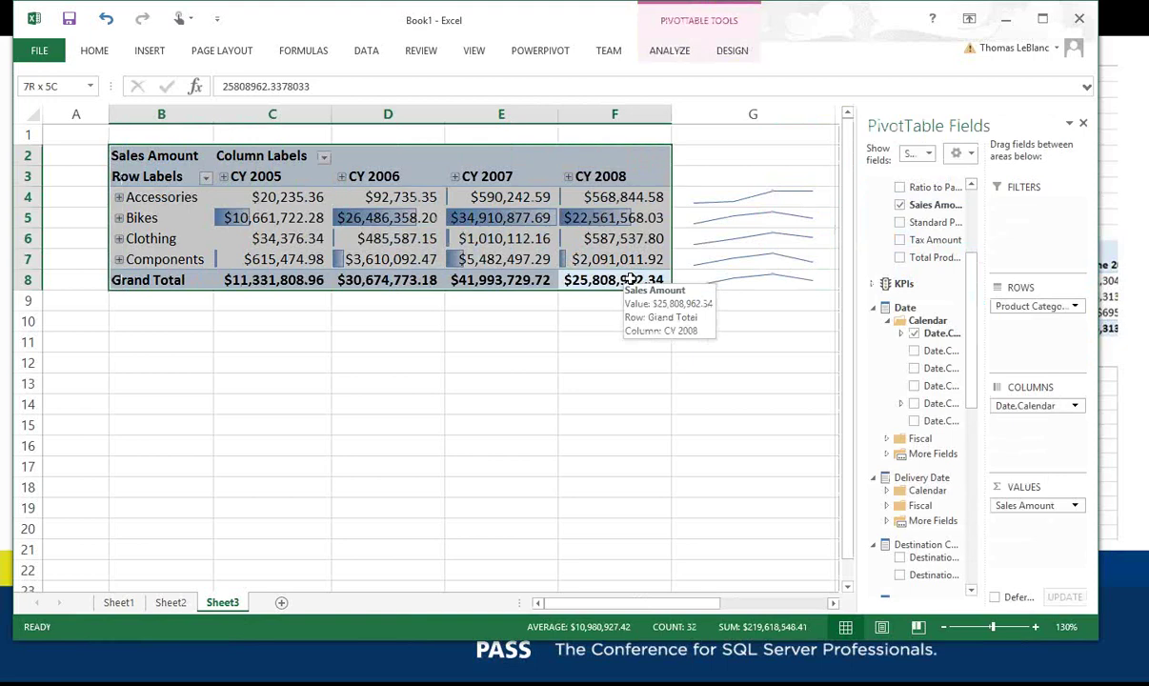
pyautogui.hotkey('ctrl', 'c')
pyautogui.press('Down')
pyautogui.press('Down')
pyautogui.press('Down')
pyautogui.press('Left')
pyautogui.press('Left')
pyautogui.press('Left')
pyautogui.press('Left')
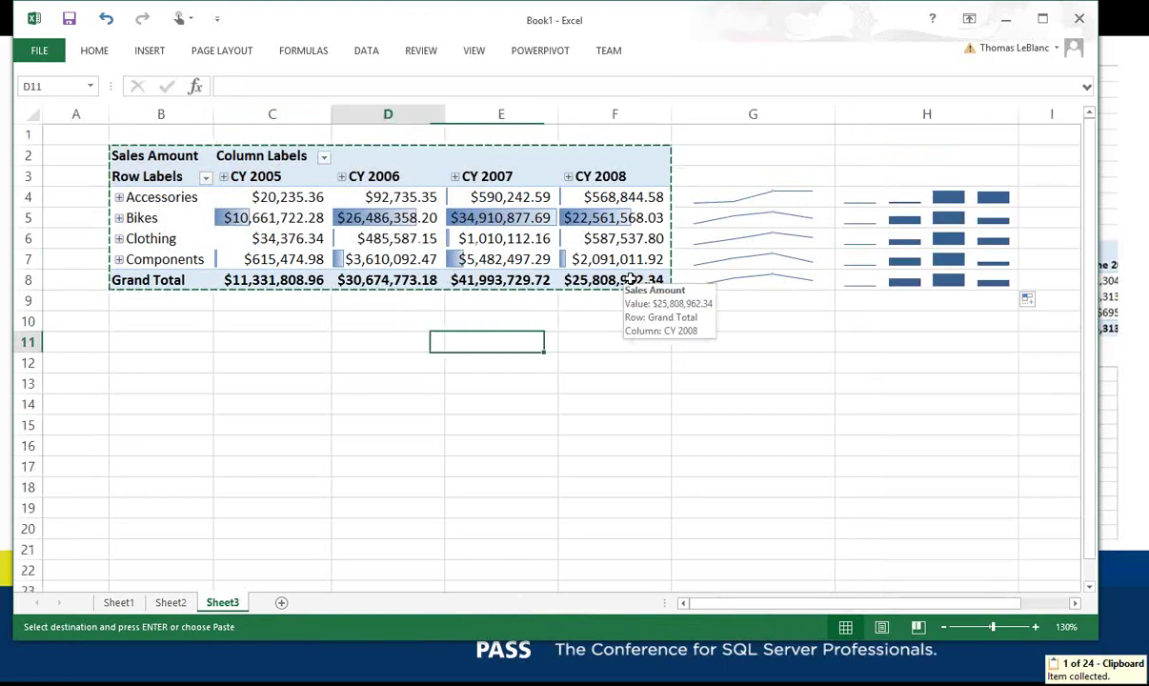
pyautogui.hotkey('ctrl', 'v')
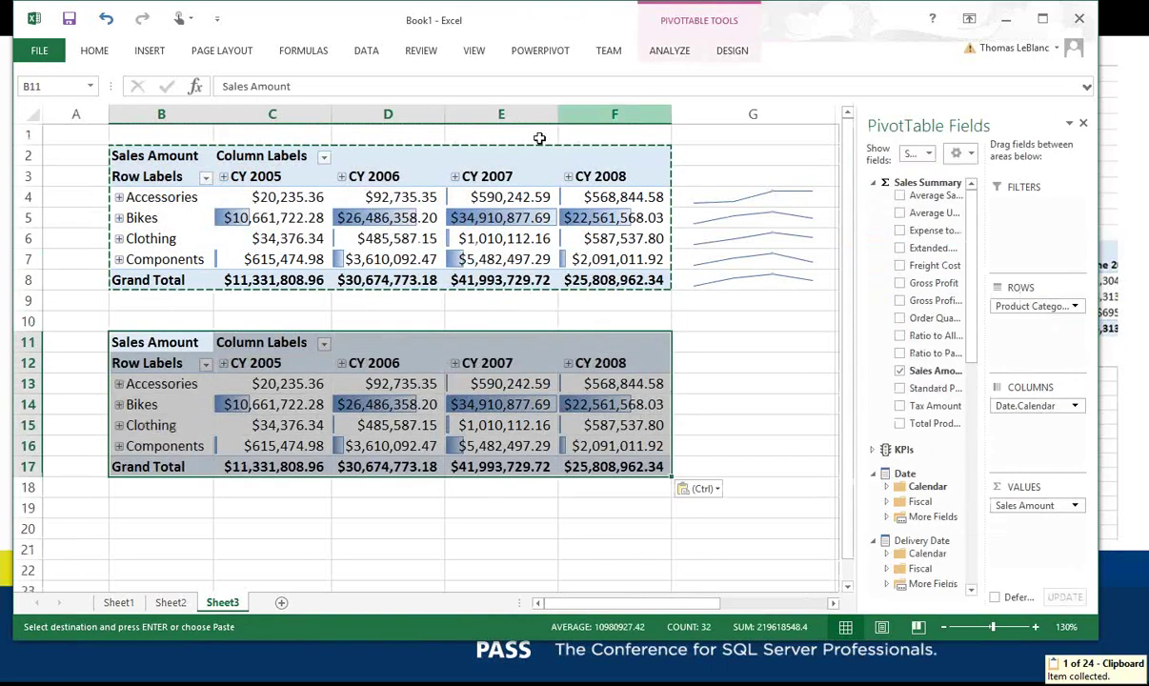
pyautogui.moveTo(113, 109); pyautogui.dragTo(183, 113)
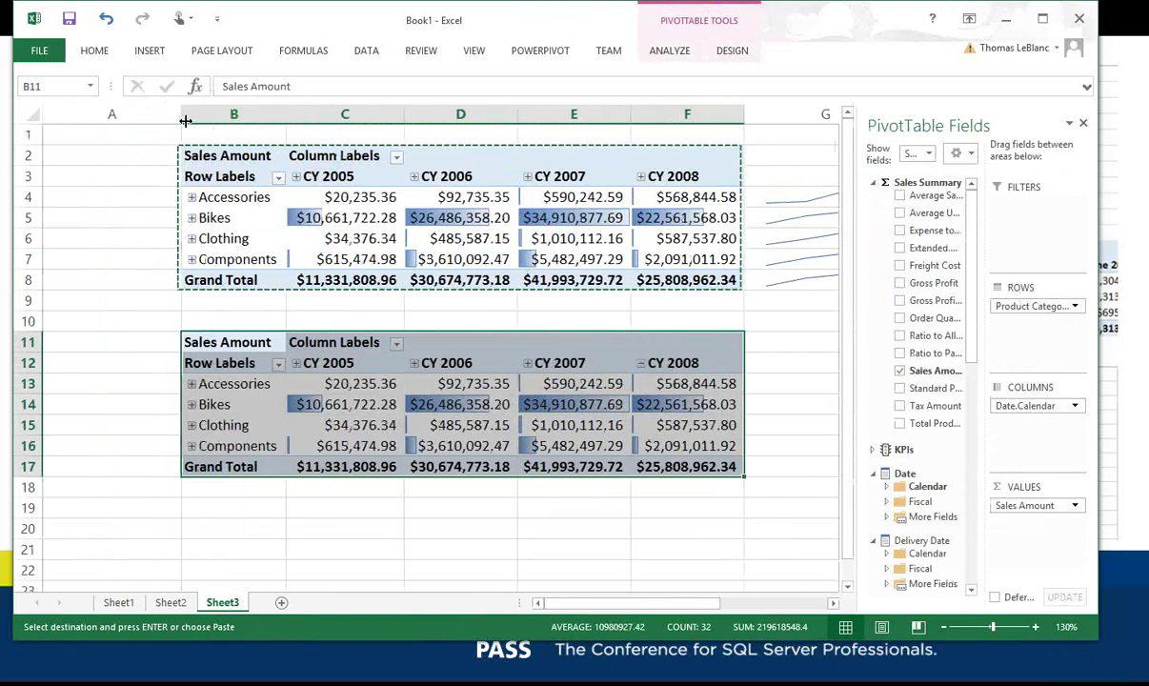
# Show the copied pivot's Sales Amount values as % of Grand Total.
pyautogui.click(345, 383)
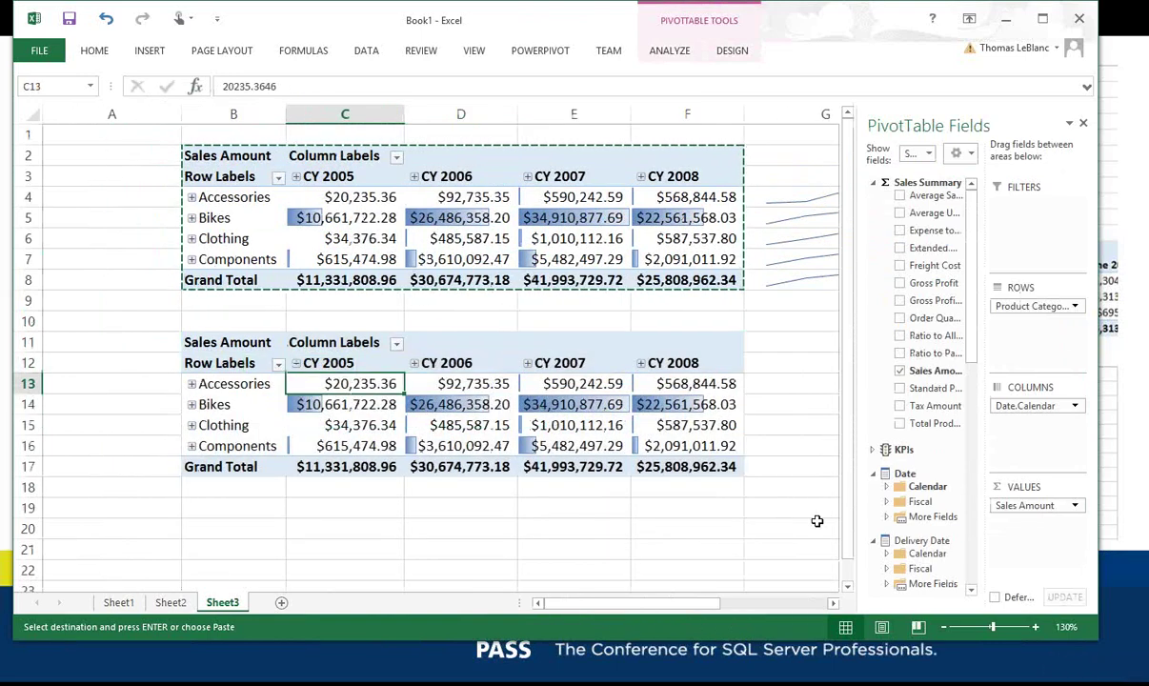
pyautogui.click(1076, 506)
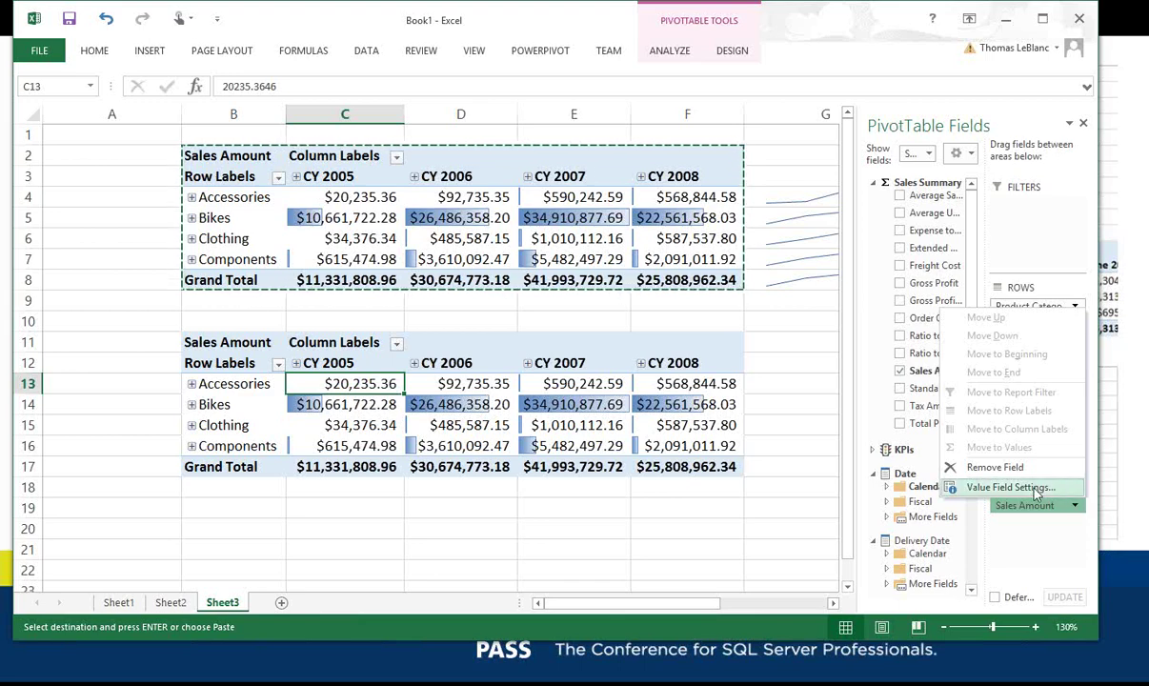
pyautogui.click(1037, 490)
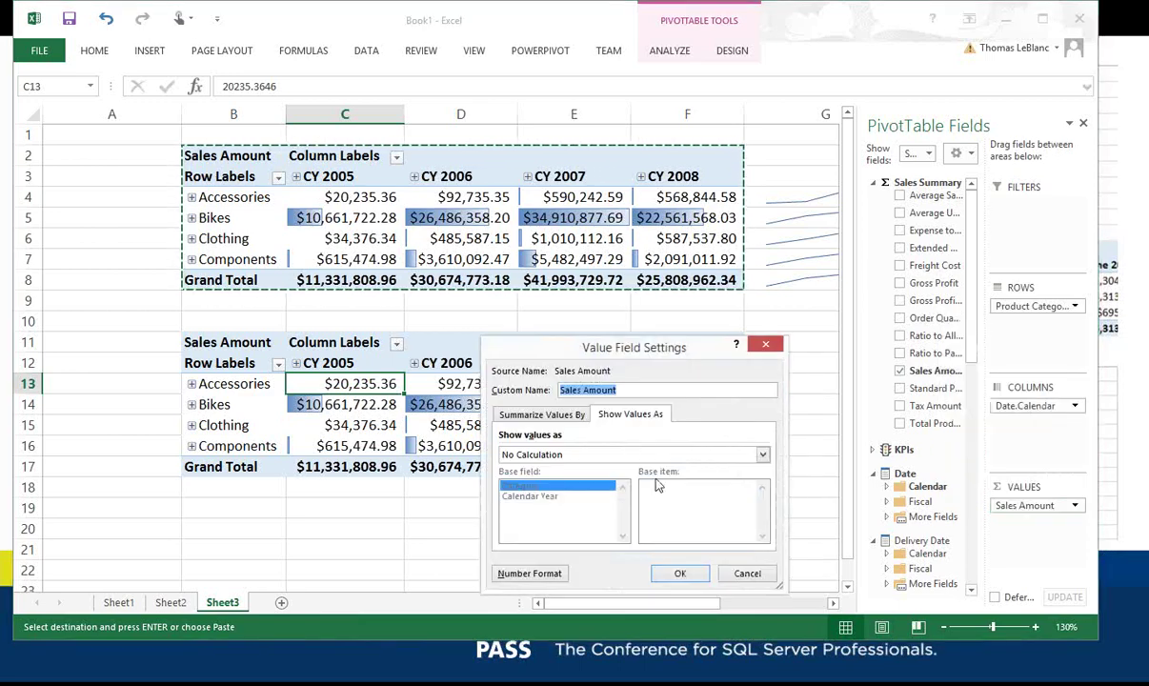
pyautogui.click(531, 454)
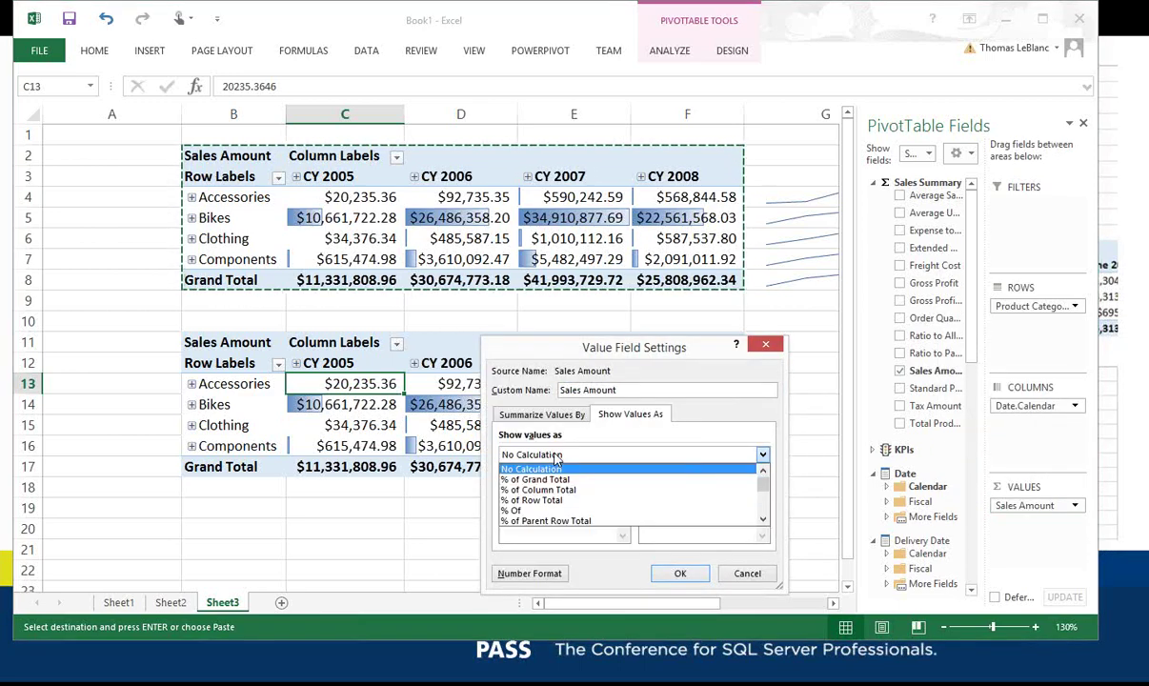
pyautogui.click(545, 355)
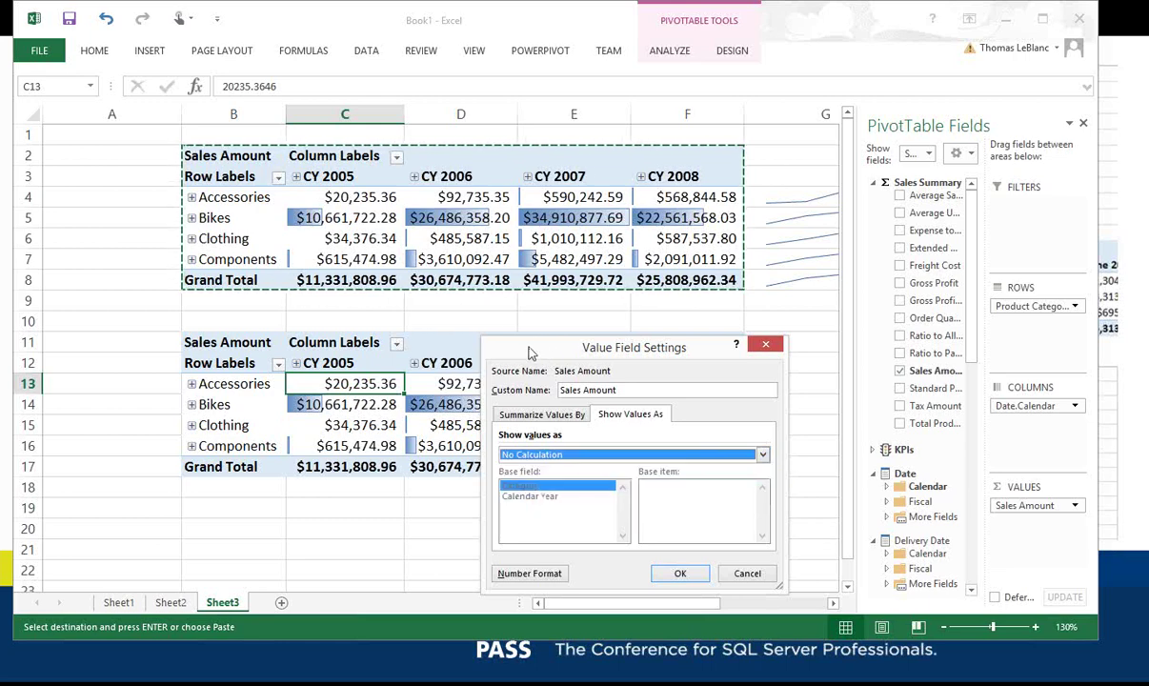
pyautogui.moveTo(515, 345); pyautogui.dragTo(222, 58)
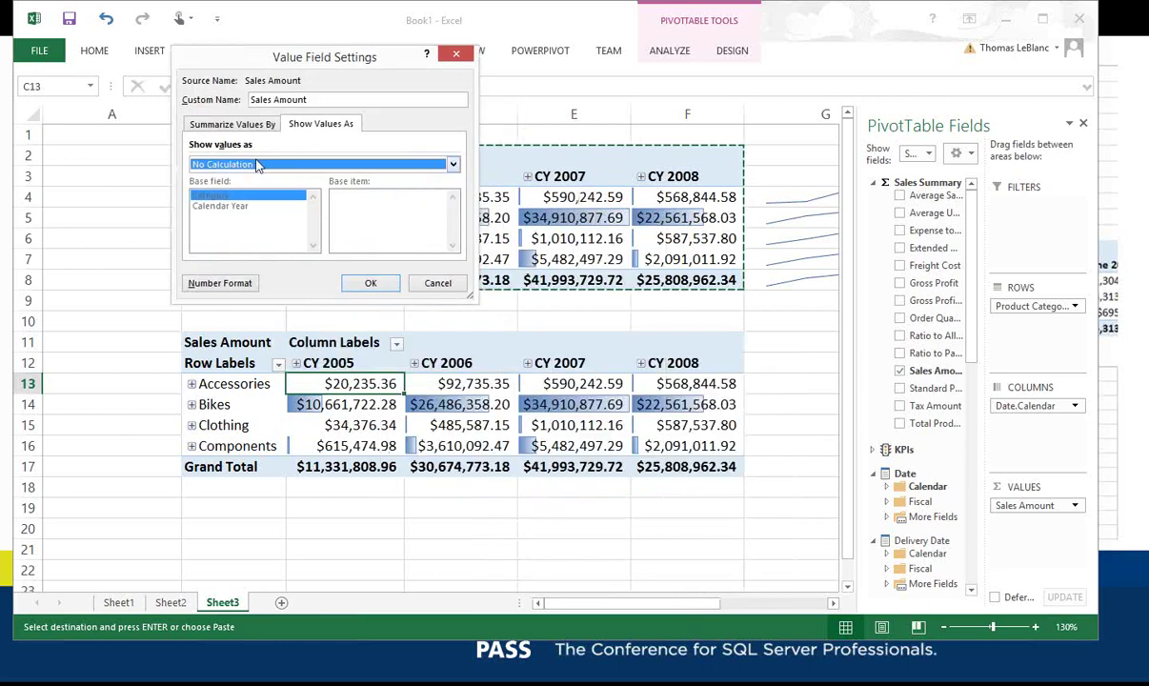
pyautogui.click(257, 165)
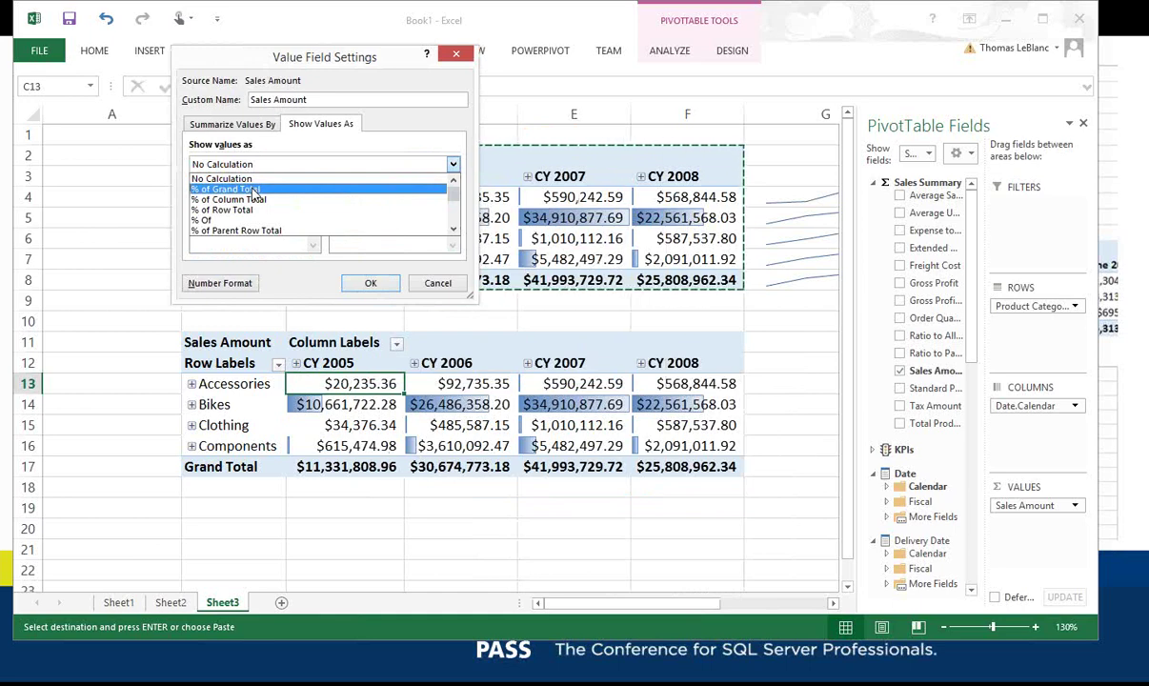
pyautogui.click(256, 191)
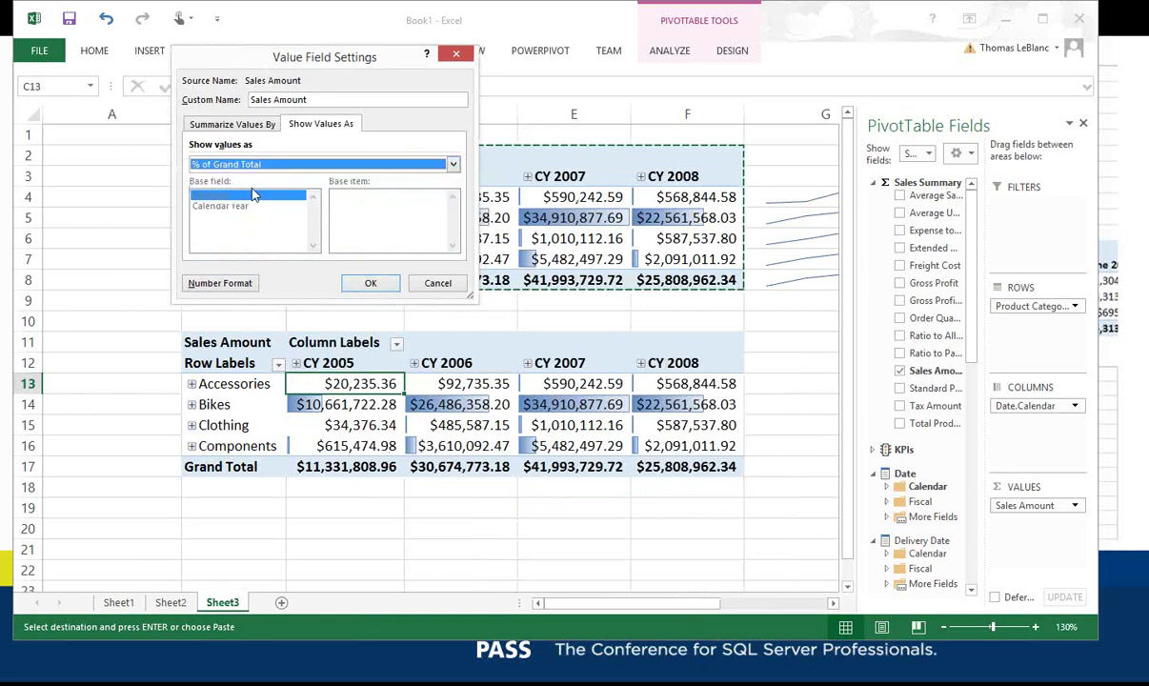
pyautogui.click(370, 282)
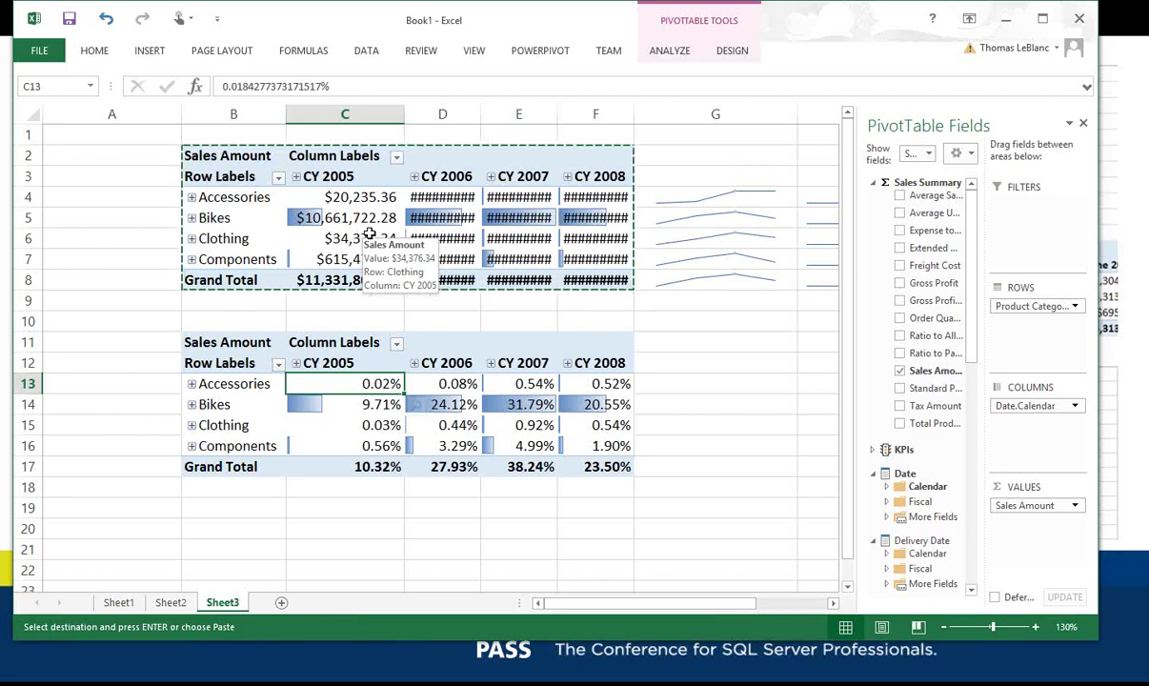
# Replace Sales Amount with Gross Profit Margin in the lower pivot table.
pyautogui.moveTo(1031, 511); pyautogui.dragTo(915, 400)
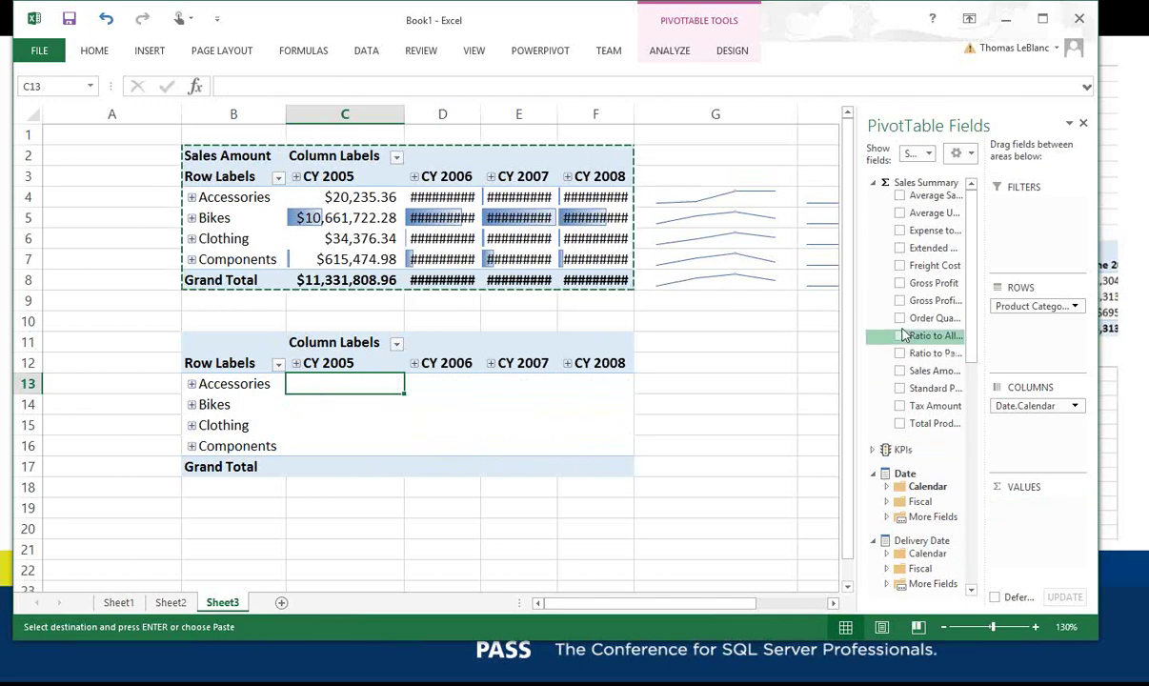
pyautogui.click(900, 302)
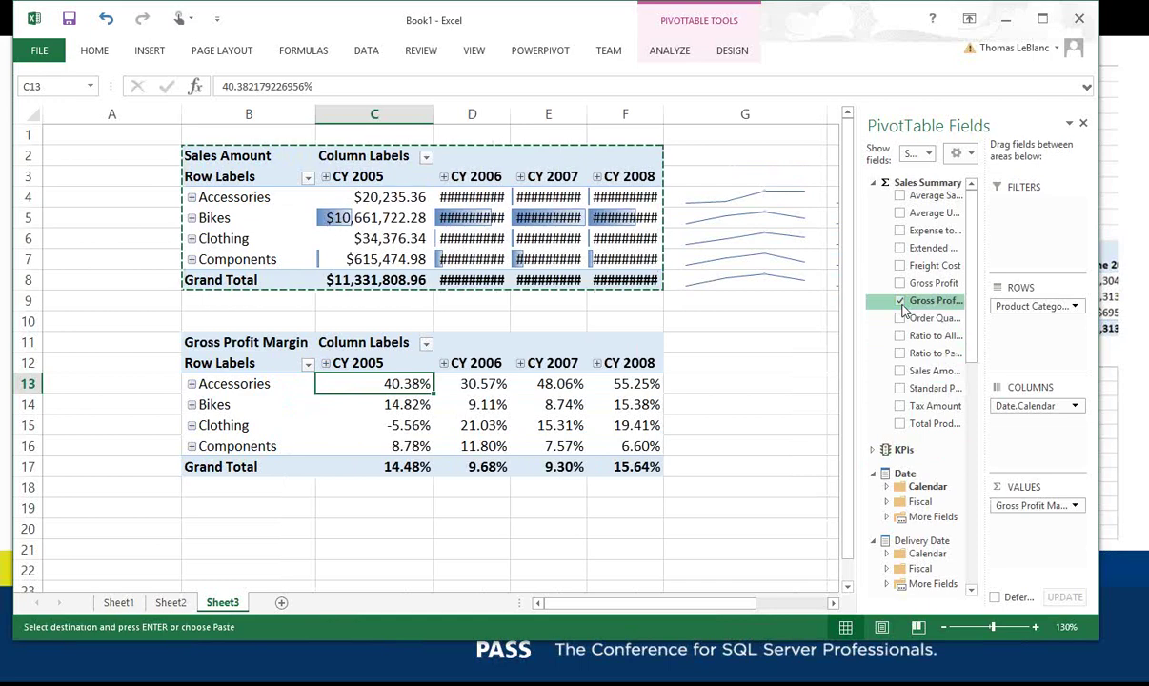
pyautogui.click(412, 425)
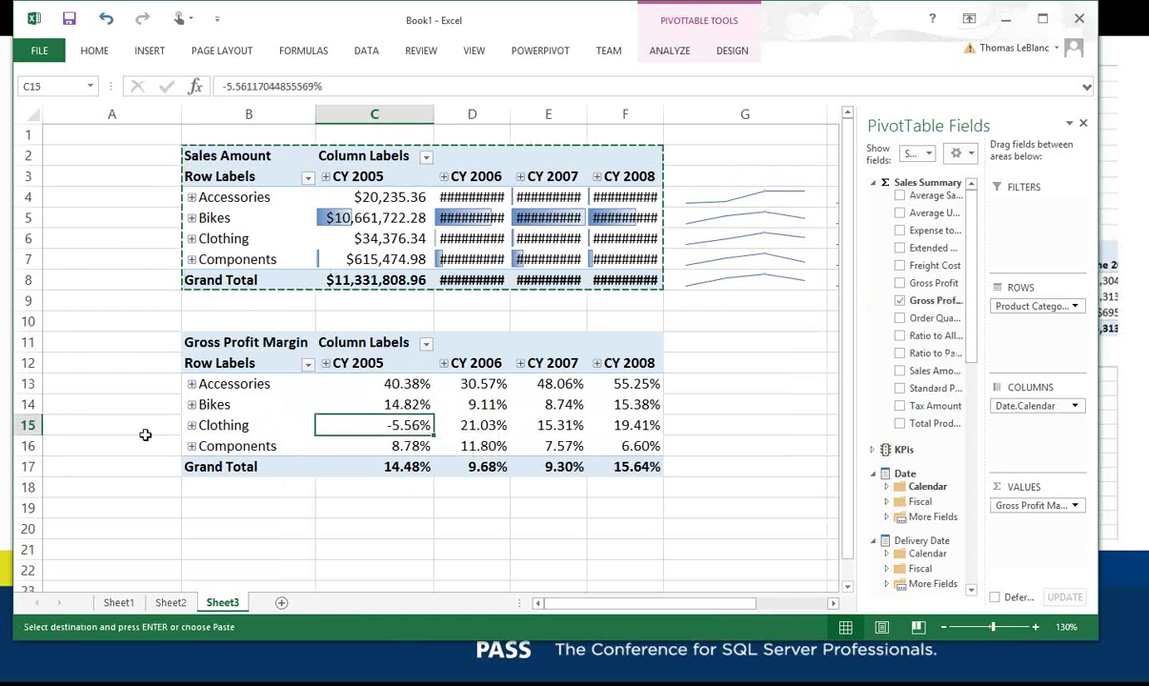
# Add a Column sparkline in A15 from C15:F15, widening column A and heightening row 15.
pyautogui.click(144, 426)
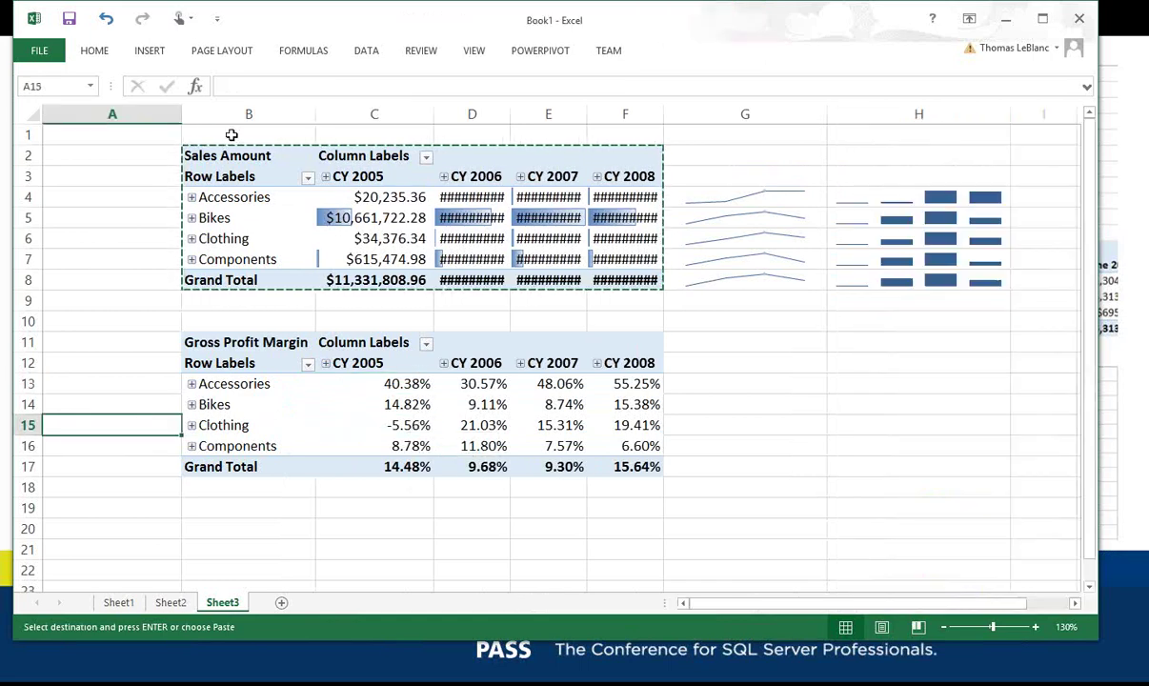
pyautogui.click(147, 49)
pyautogui.click(677, 103)
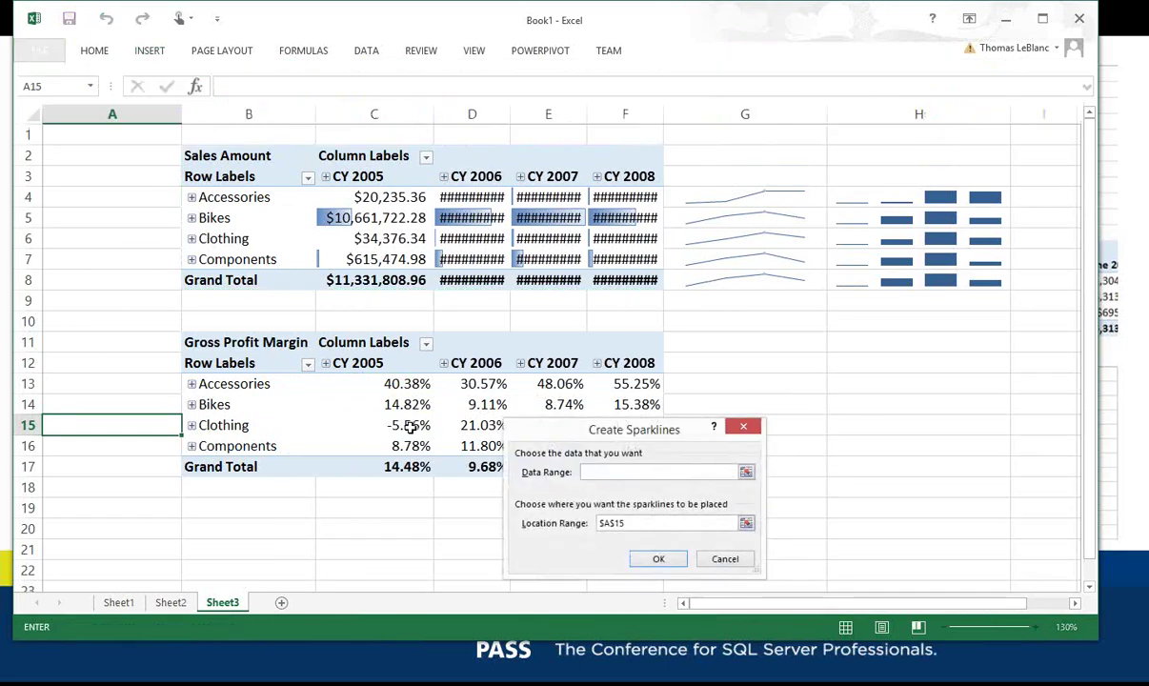
pyautogui.moveTo(416, 426); pyautogui.dragTo(591, 421)
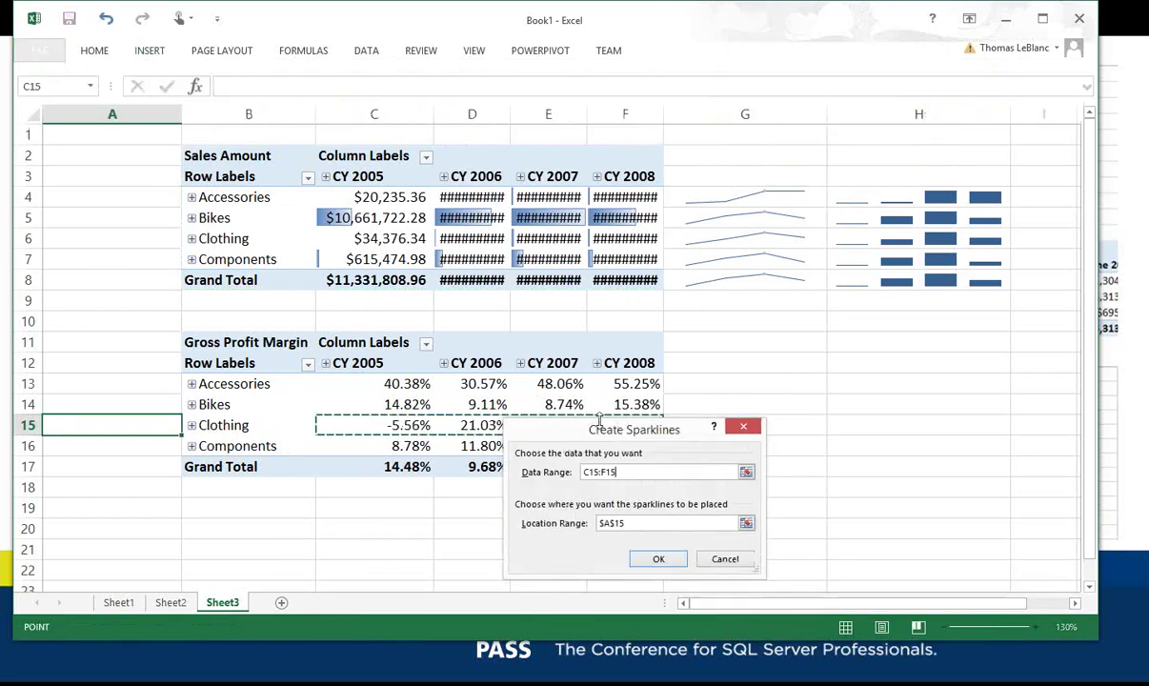
pyautogui.click(657, 562)
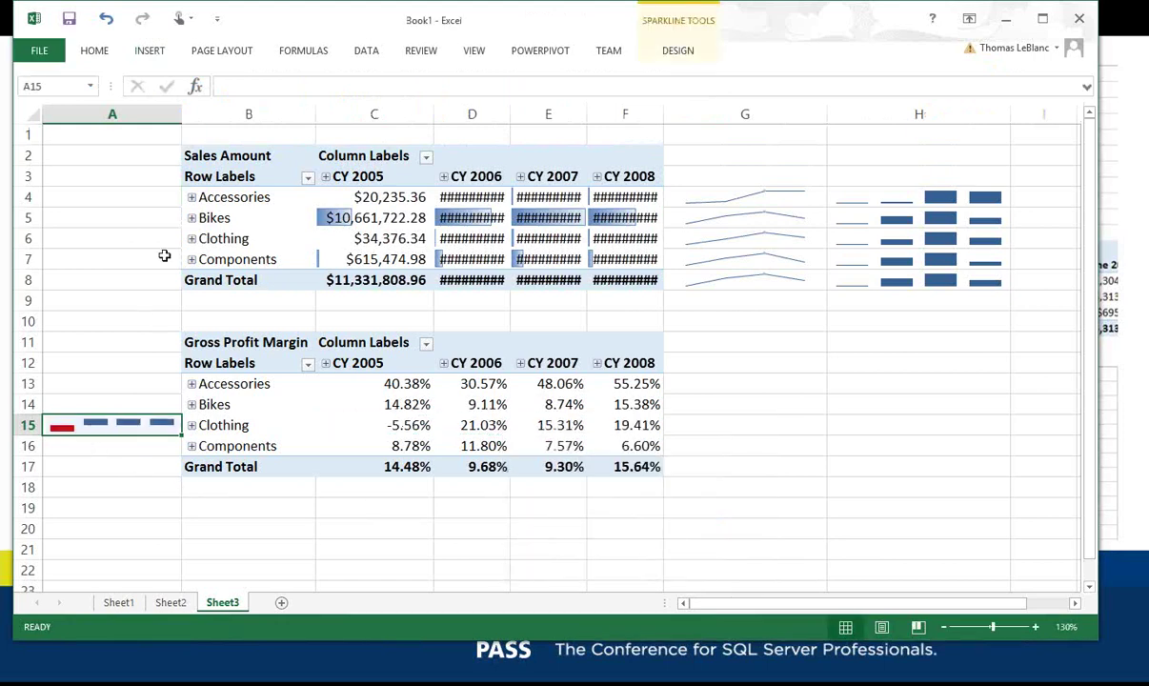
pyautogui.moveTo(181, 118); pyautogui.dragTo(248, 112)
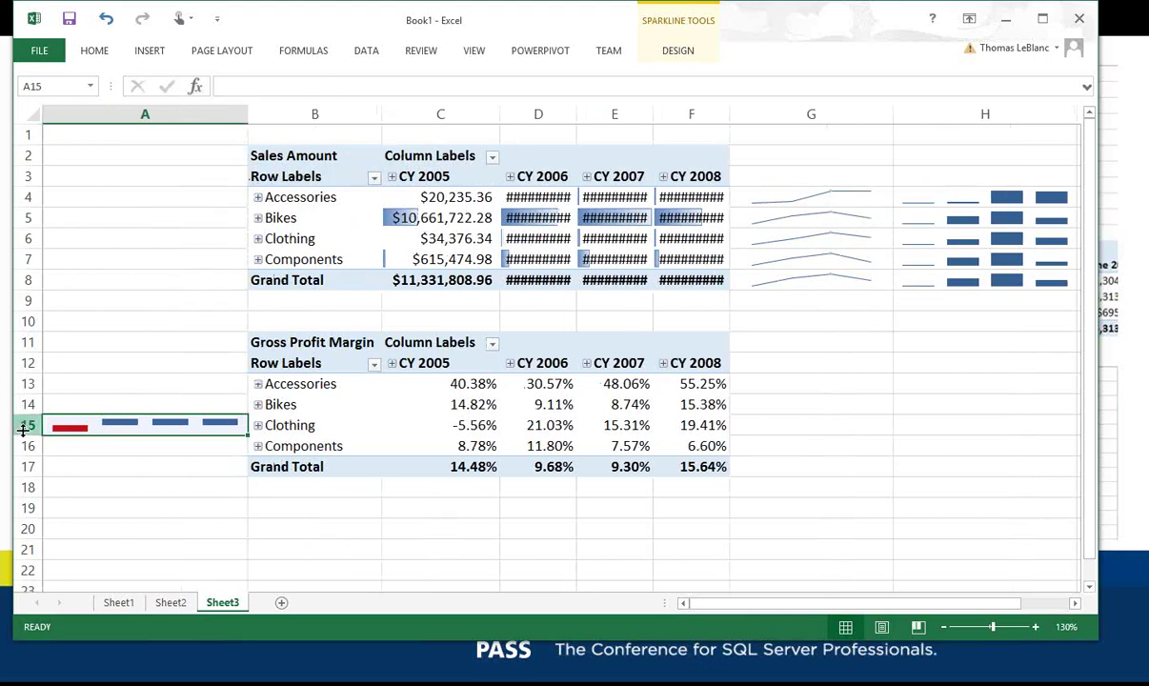
pyautogui.moveTo(33, 435); pyautogui.dragTo(46, 481)
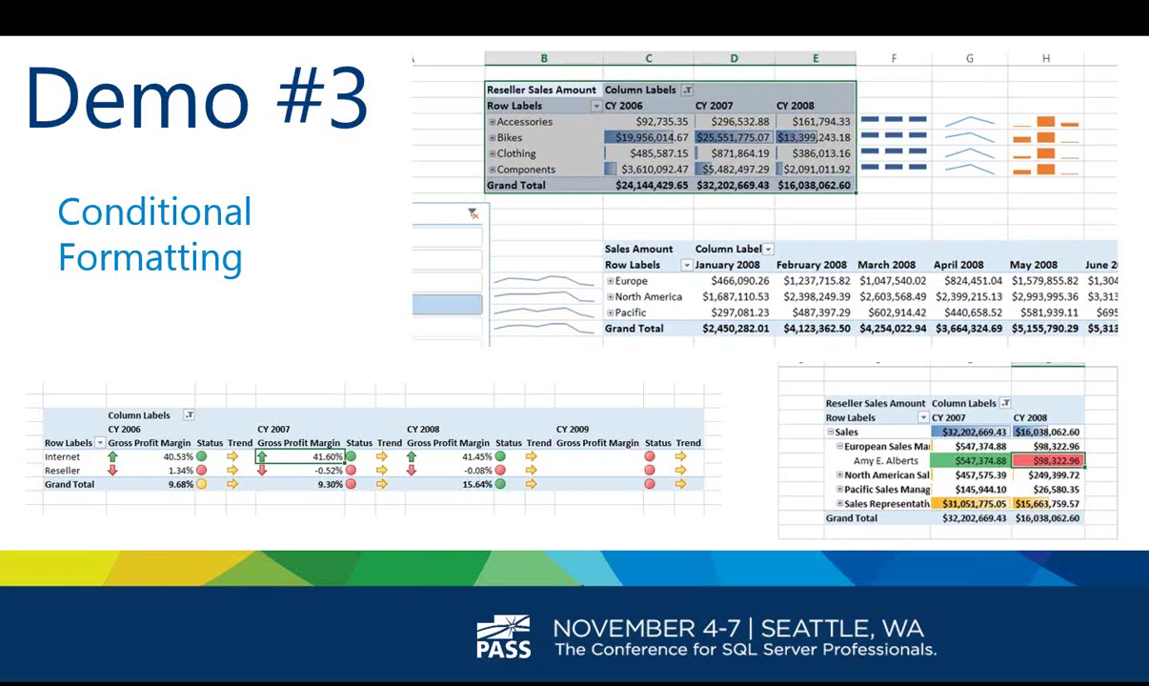
# Advance the slides to 'Dashboard – Putting it all together', then return to Book1 - Excel.
pyautogui.press('Right')
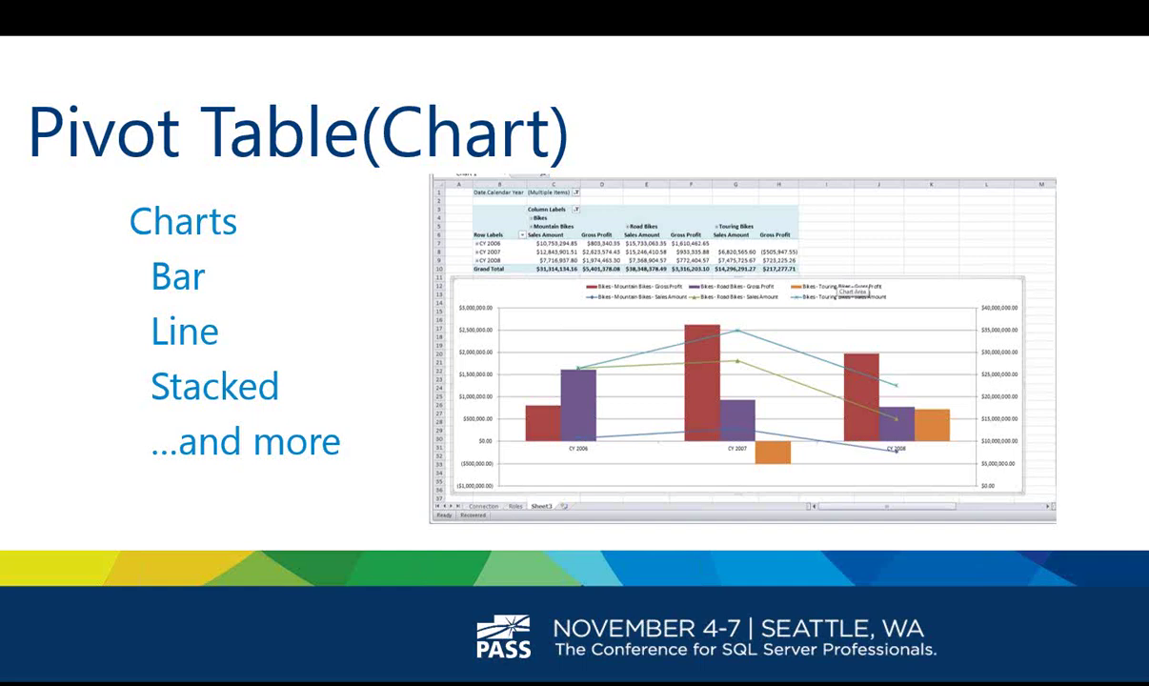
pyautogui.press('Right')
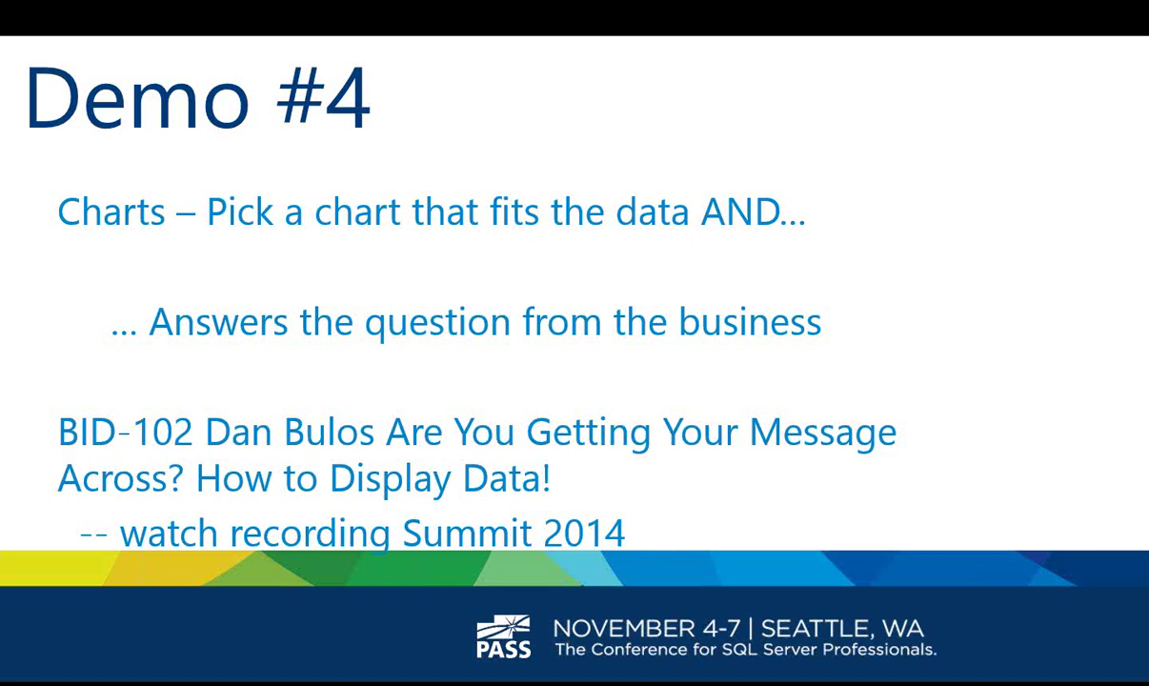
pyautogui.press('Right')
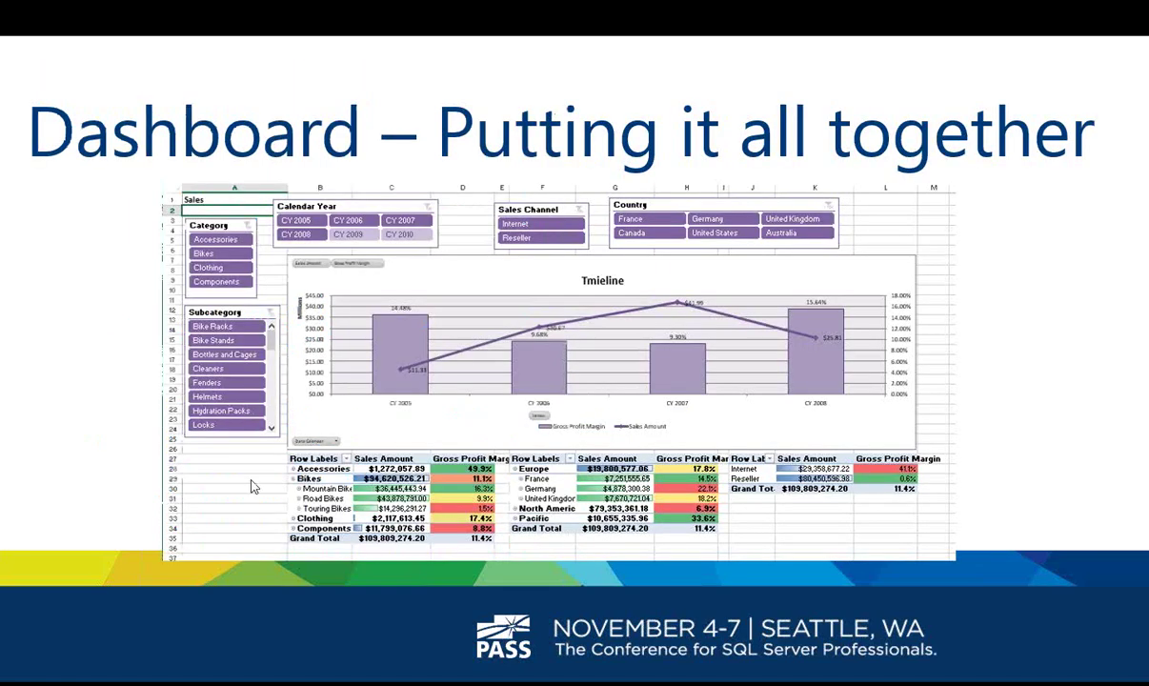
pyautogui.hotkey('alt', 'Tab')
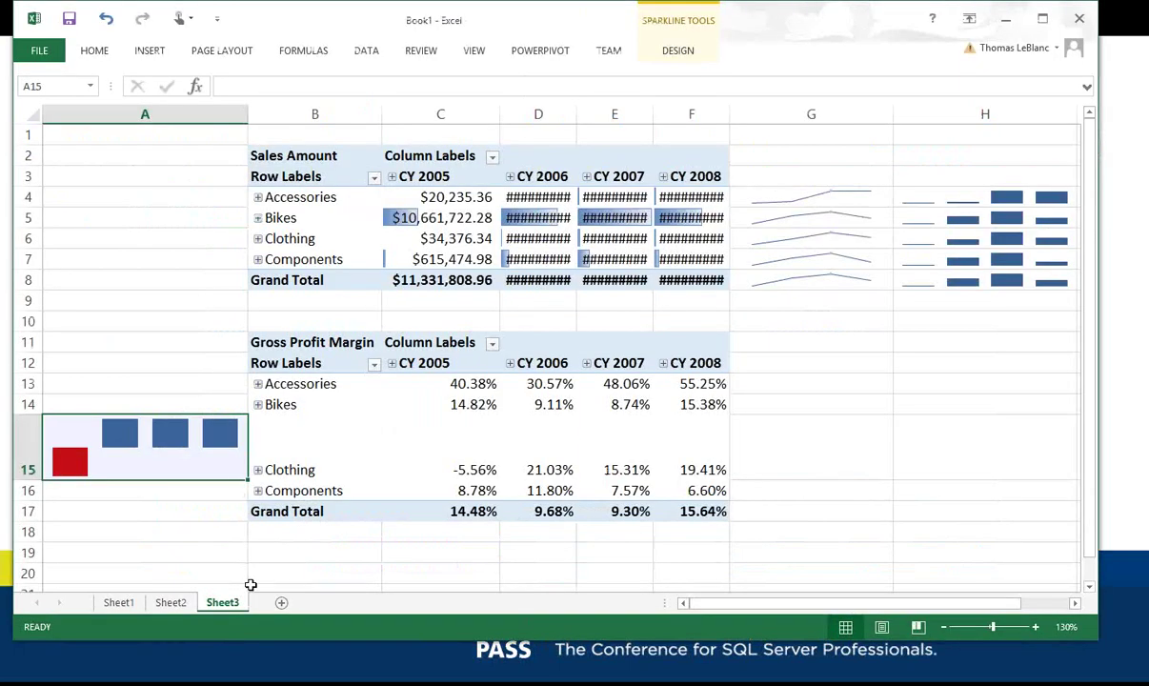
# Add a new sheet with a PivotTable at B3 from the AdvWorksDW12 Adventure Works connection.
pyautogui.hotkey('shift', 'F11')
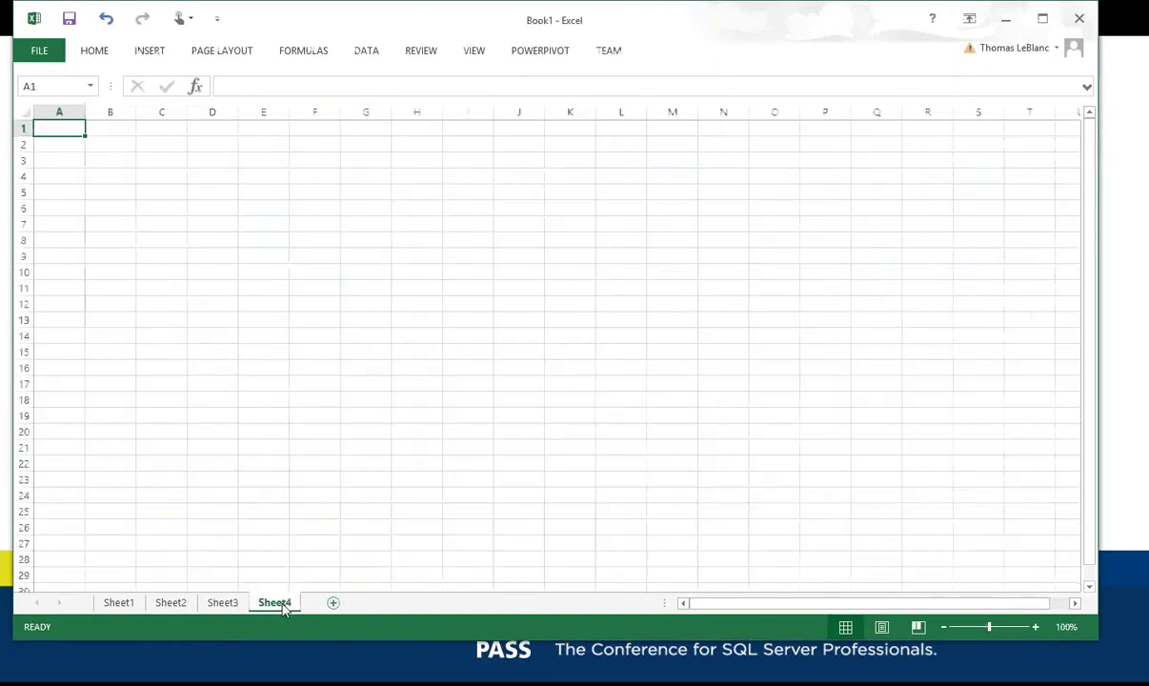
pyautogui.click(111, 153)
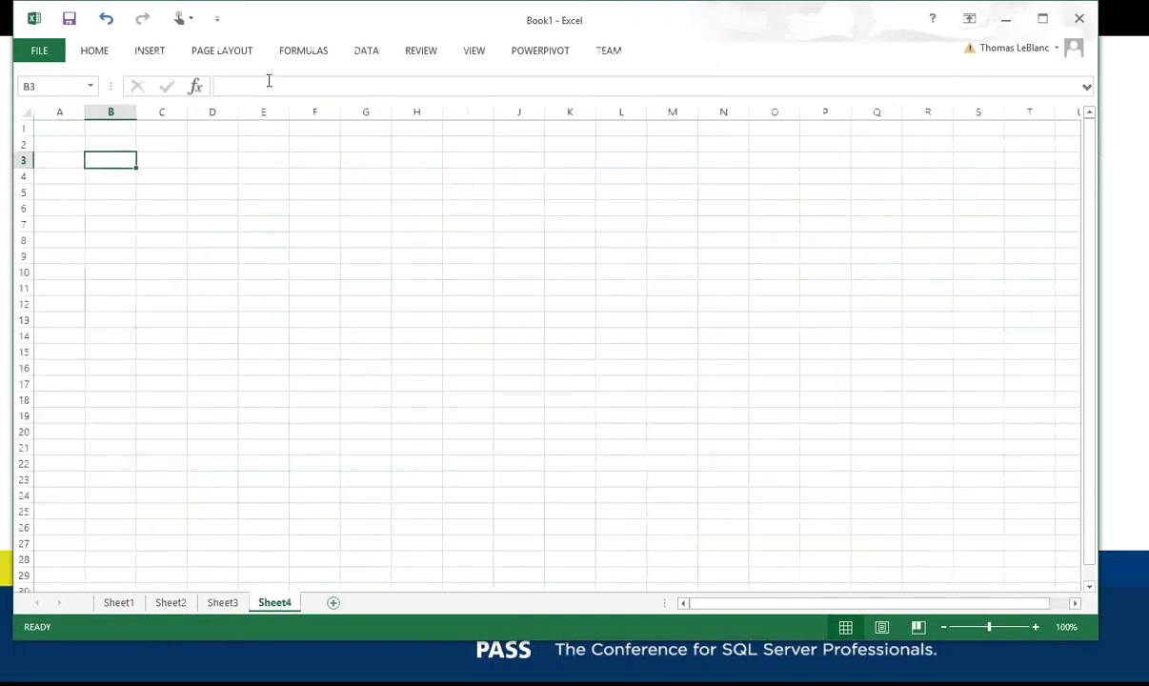
pyautogui.click(364, 52)
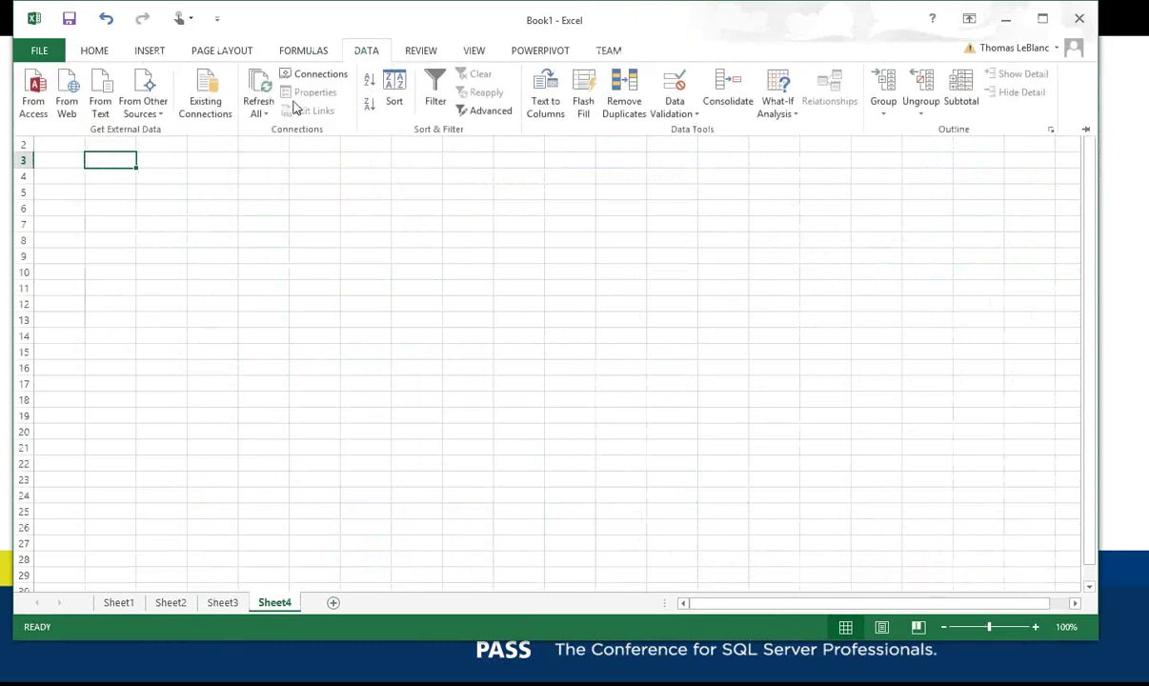
pyautogui.click(207, 99)
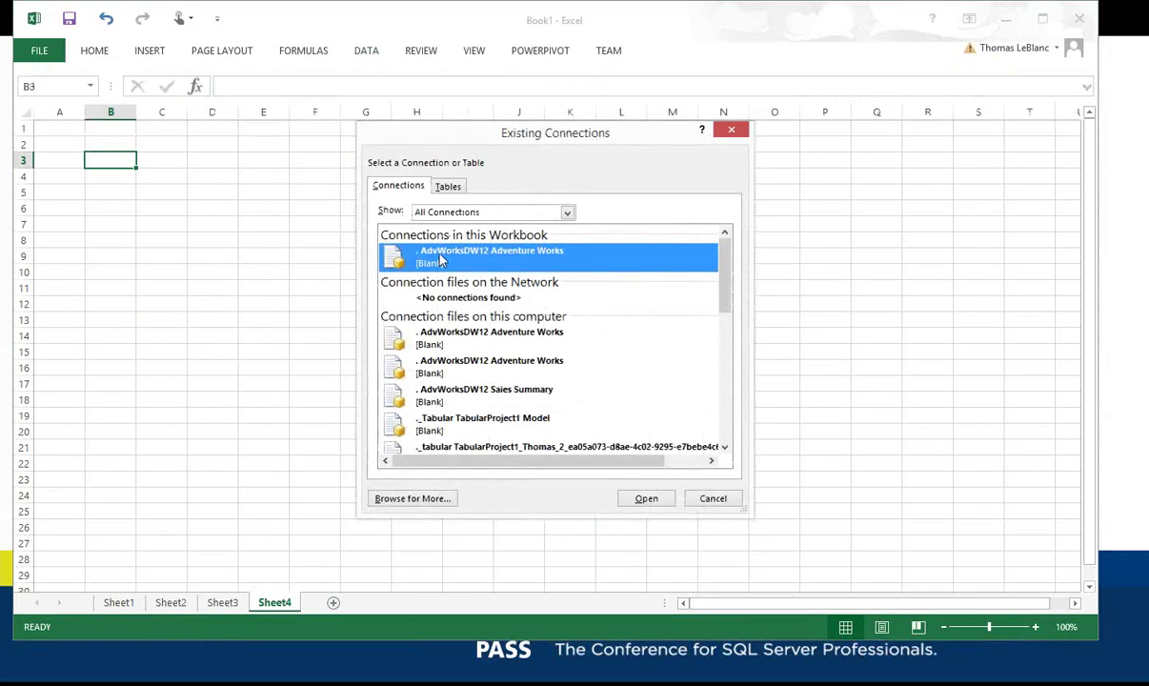
pyautogui.doubleClick(441, 257)
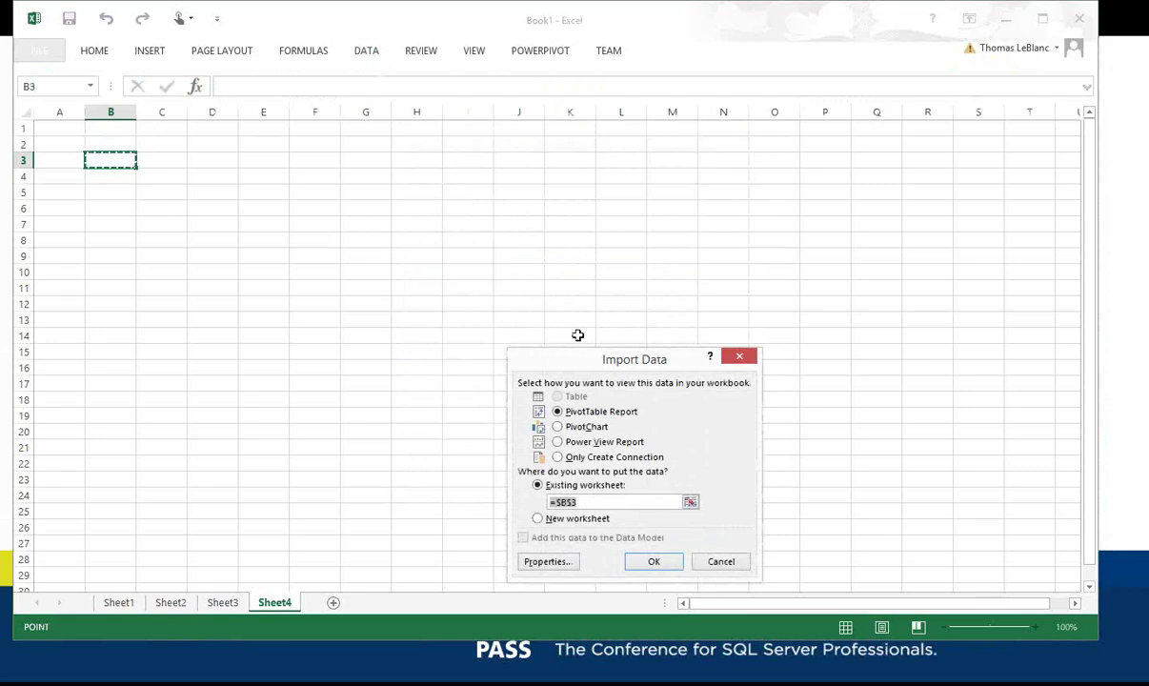
pyautogui.click(654, 562)
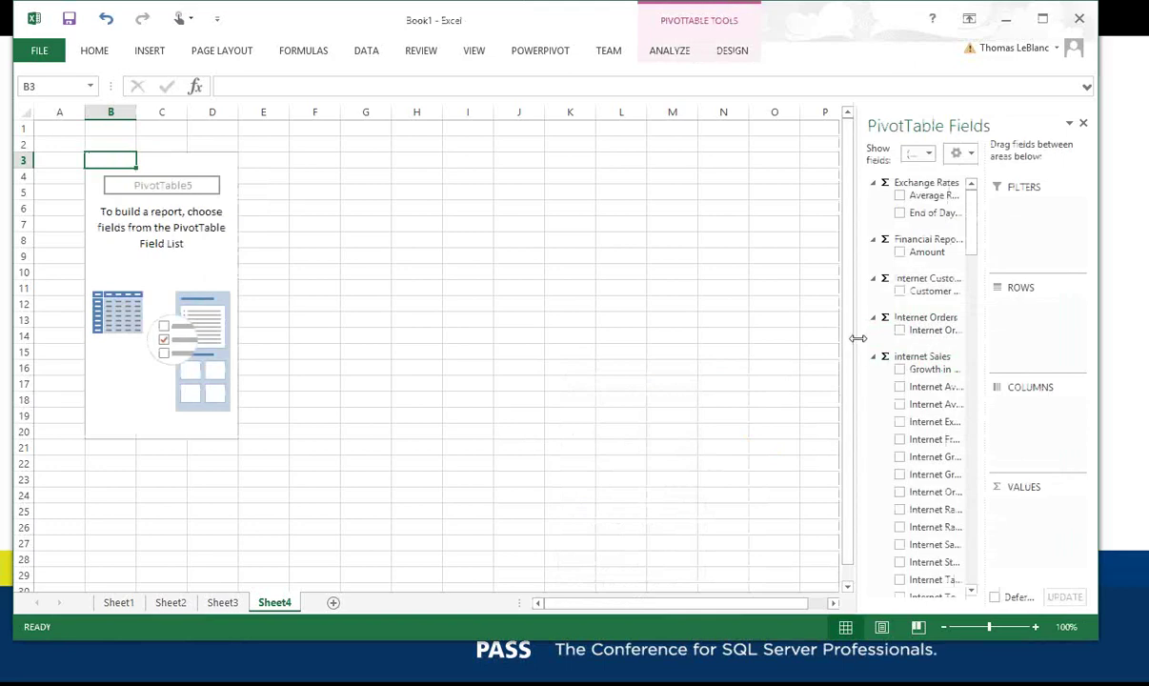
pyautogui.moveTo(810, 348); pyautogui.dragTo(693, 367)
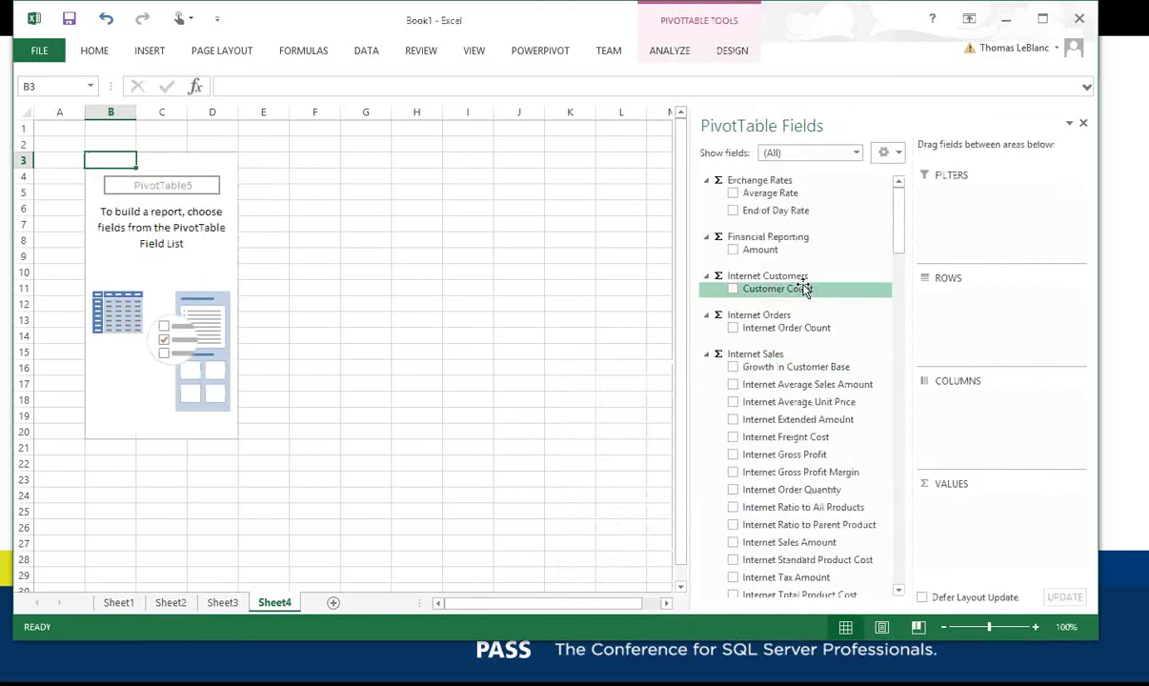
# Show Sales Summary fields, put Date.Calendar on rows and Sales Amount in values.
pyautogui.click(813, 155)
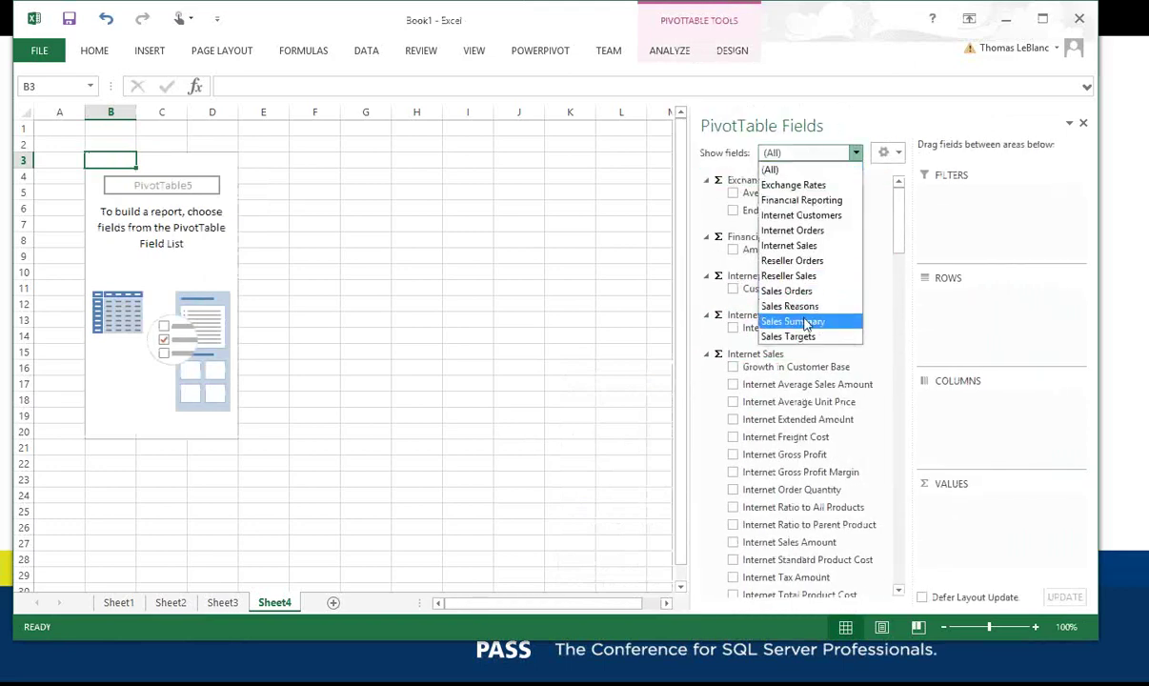
pyautogui.click(799, 322)
pyautogui.click(781, 486)
pyautogui.click(781, 486)
pyautogui.click(781, 486)
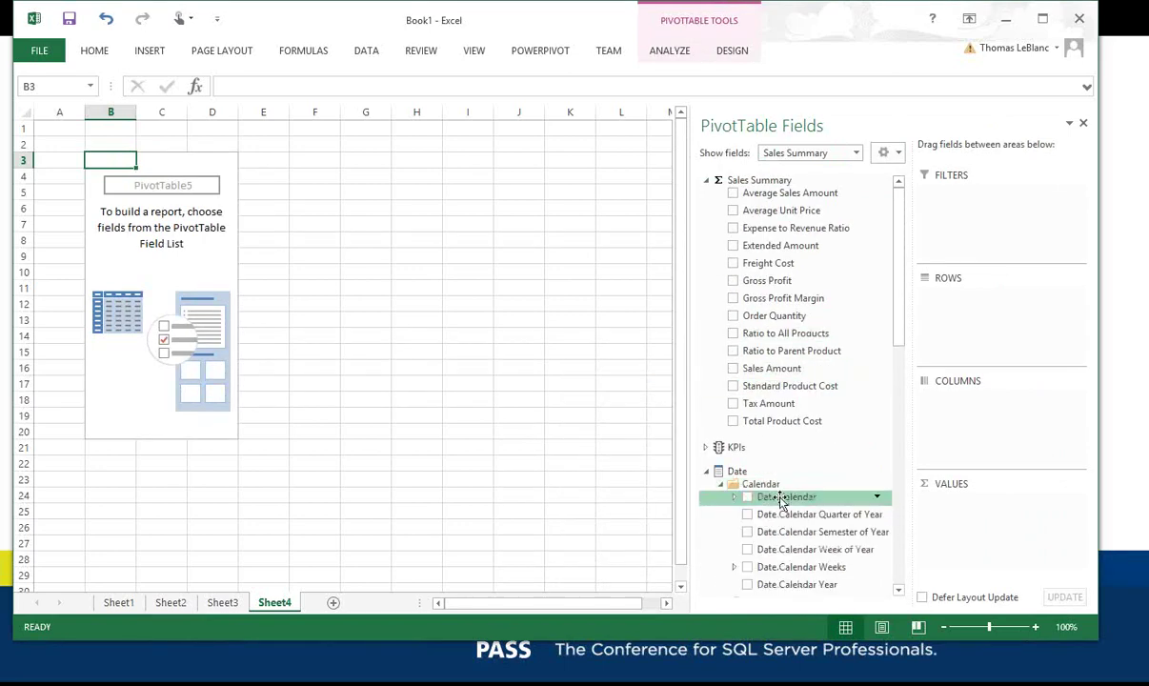
pyautogui.moveTo(782, 497); pyautogui.dragTo(968, 324)
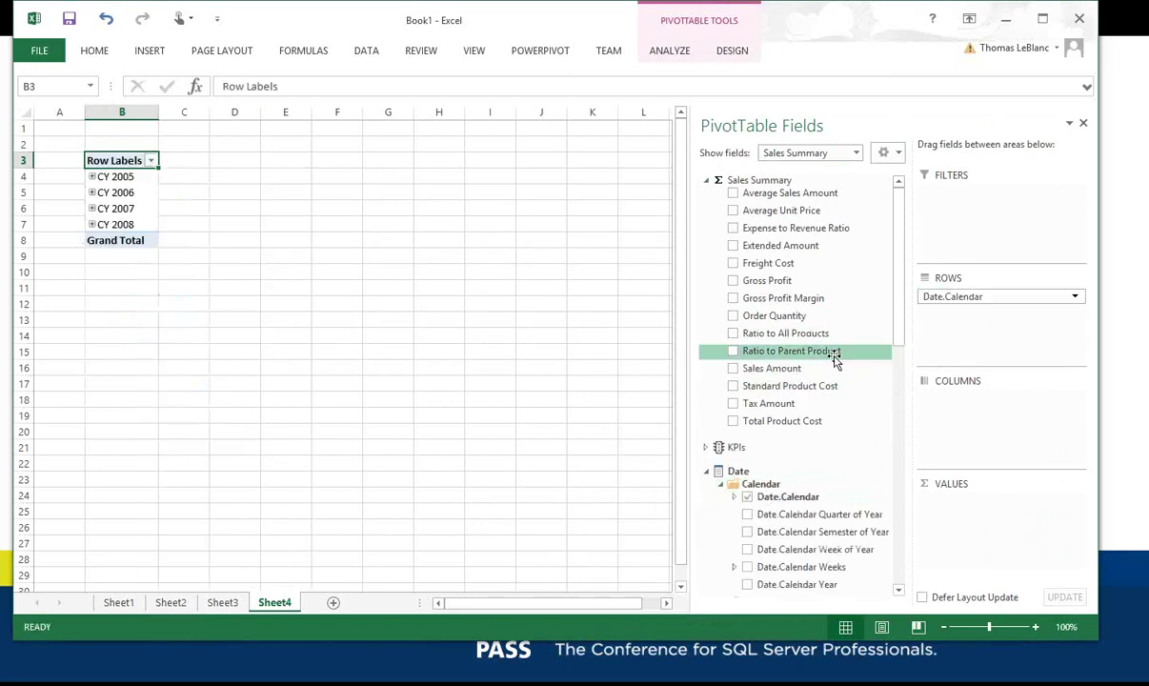
pyautogui.click(732, 368)
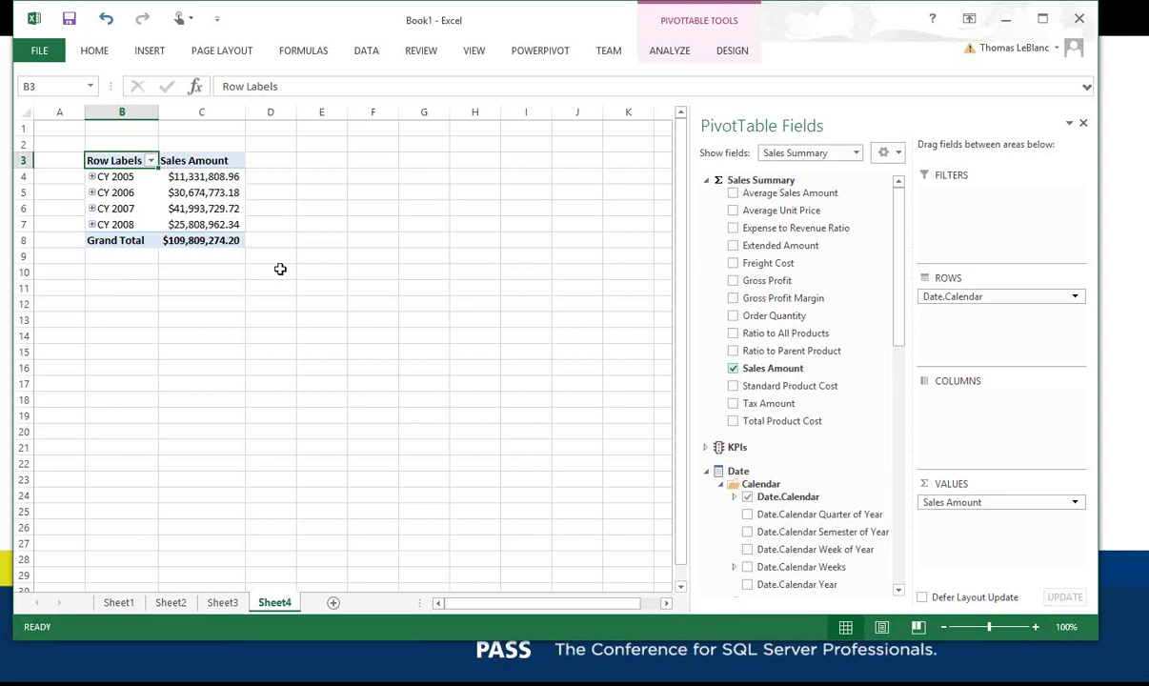
# Open the Insert Chart dialog for a PivotChart from the PivotTable.
pyautogui.click(218, 208)
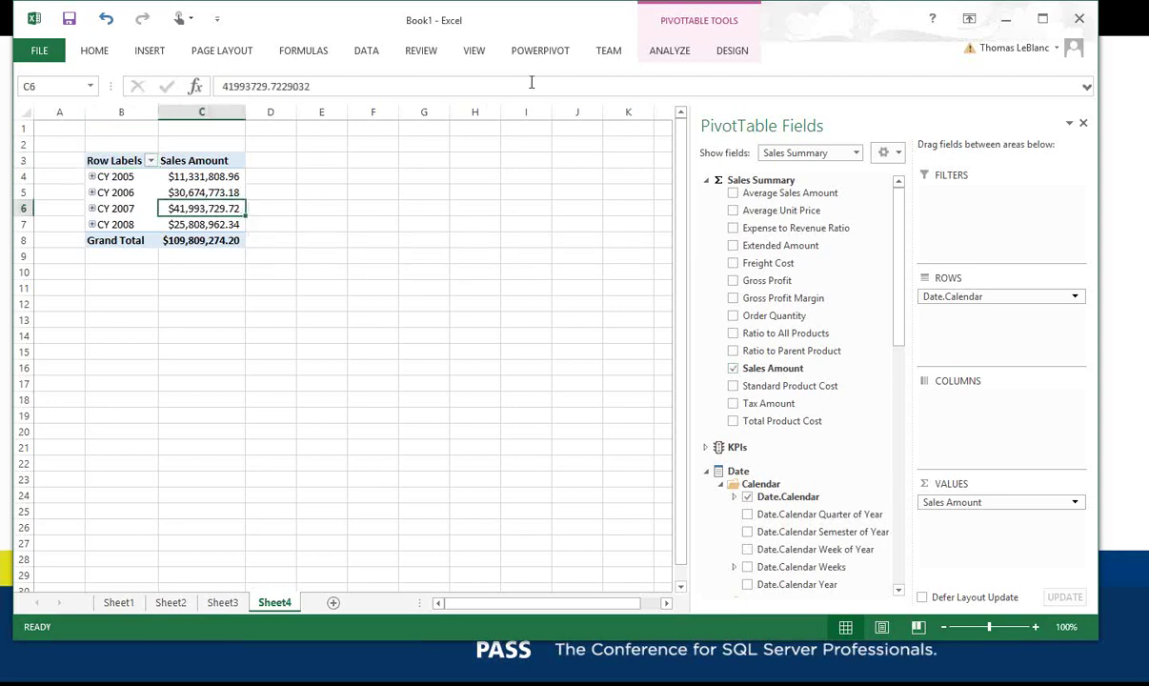
pyautogui.click(670, 51)
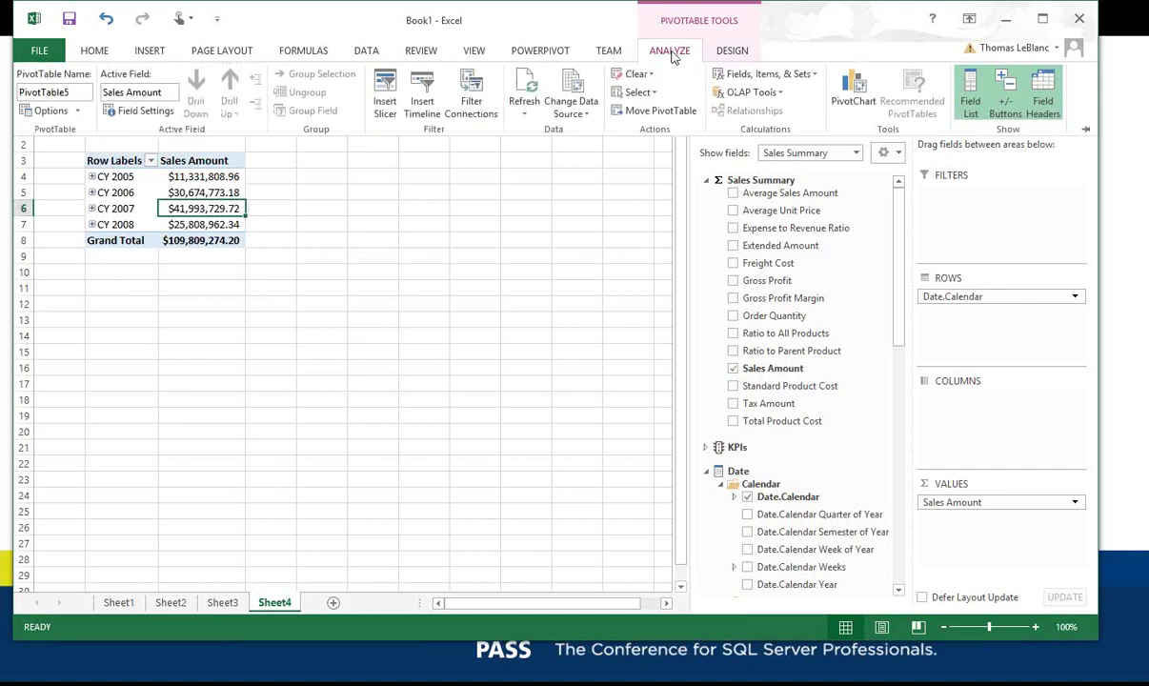
pyautogui.click(855, 96)
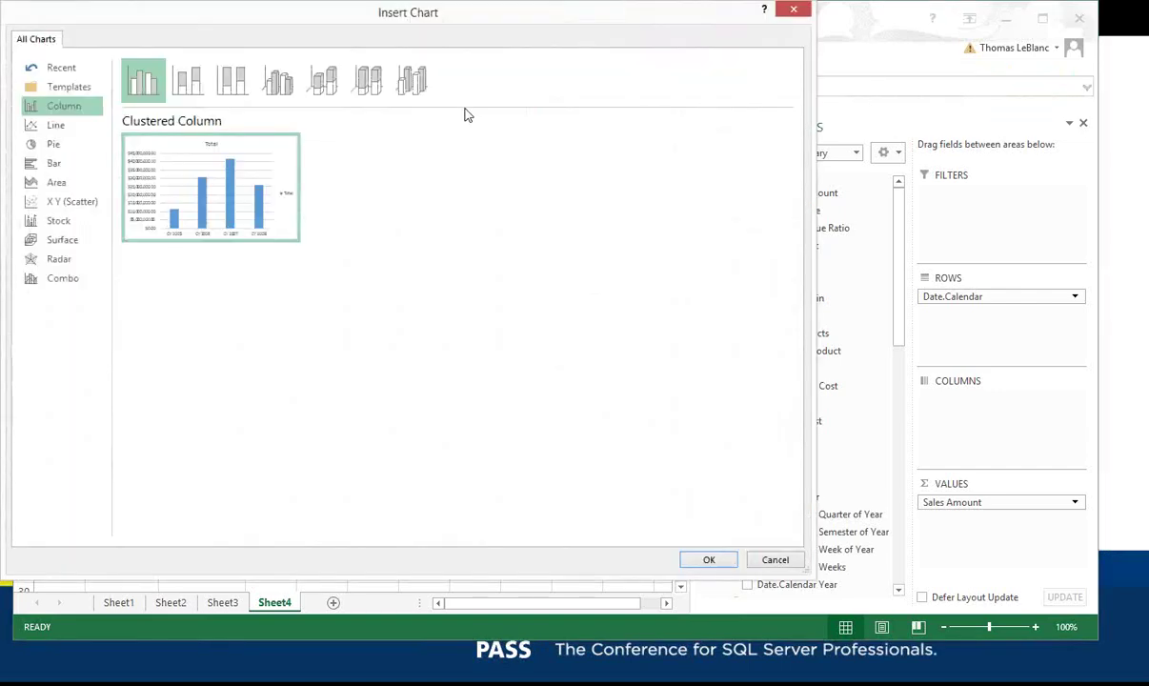
# Insert a clustered column PivotChart of Sales Amount, placed below the PivotTable and enlarged.
pyautogui.moveTo(285, 178)
pyautogui.click(710, 560)
pyautogui.moveTo(448, 283); pyautogui.dragTo(366, 289)
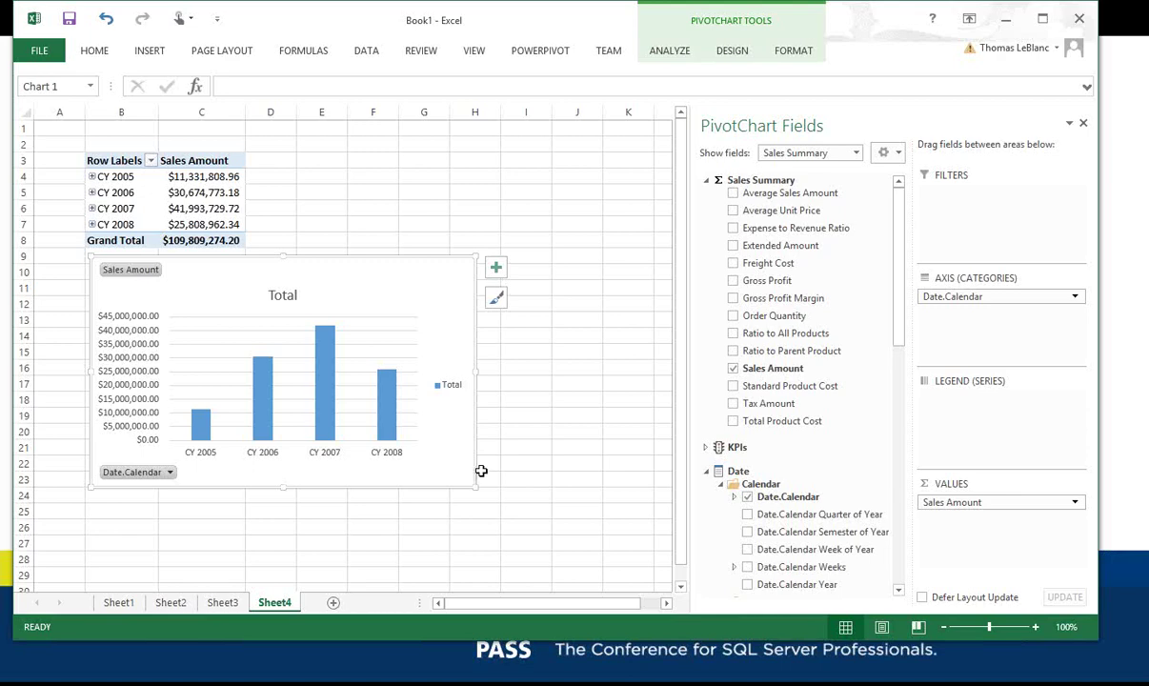
pyautogui.moveTo(472, 486); pyautogui.dragTo(639, 520)
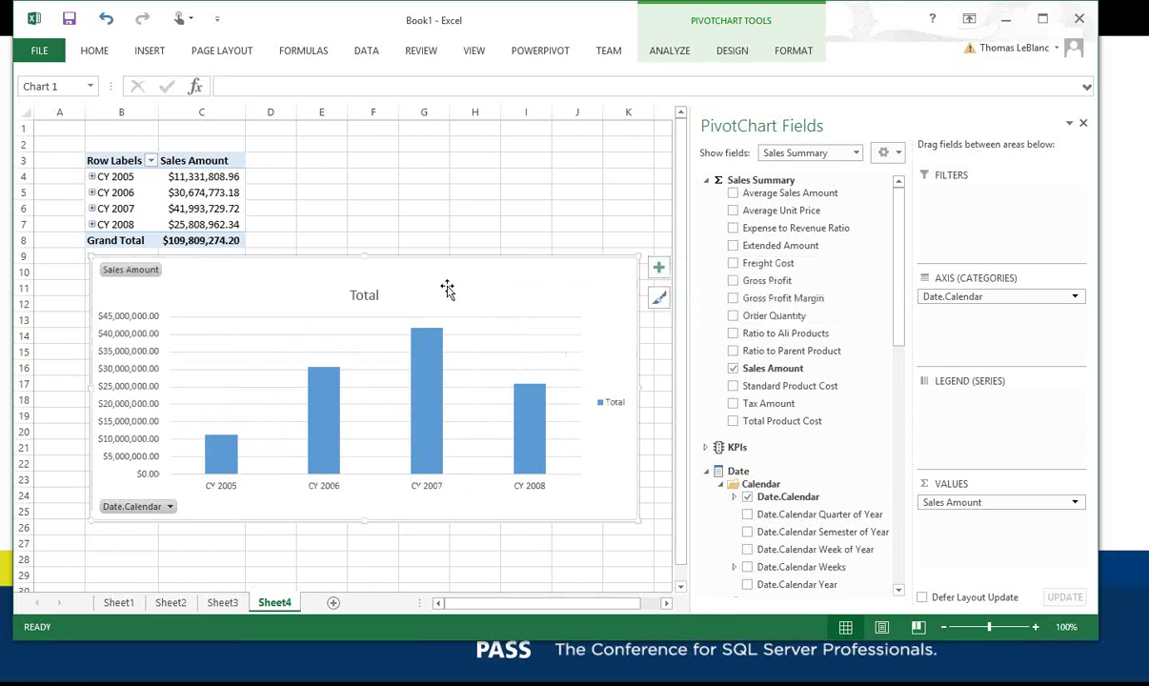
pyautogui.click(376, 295)
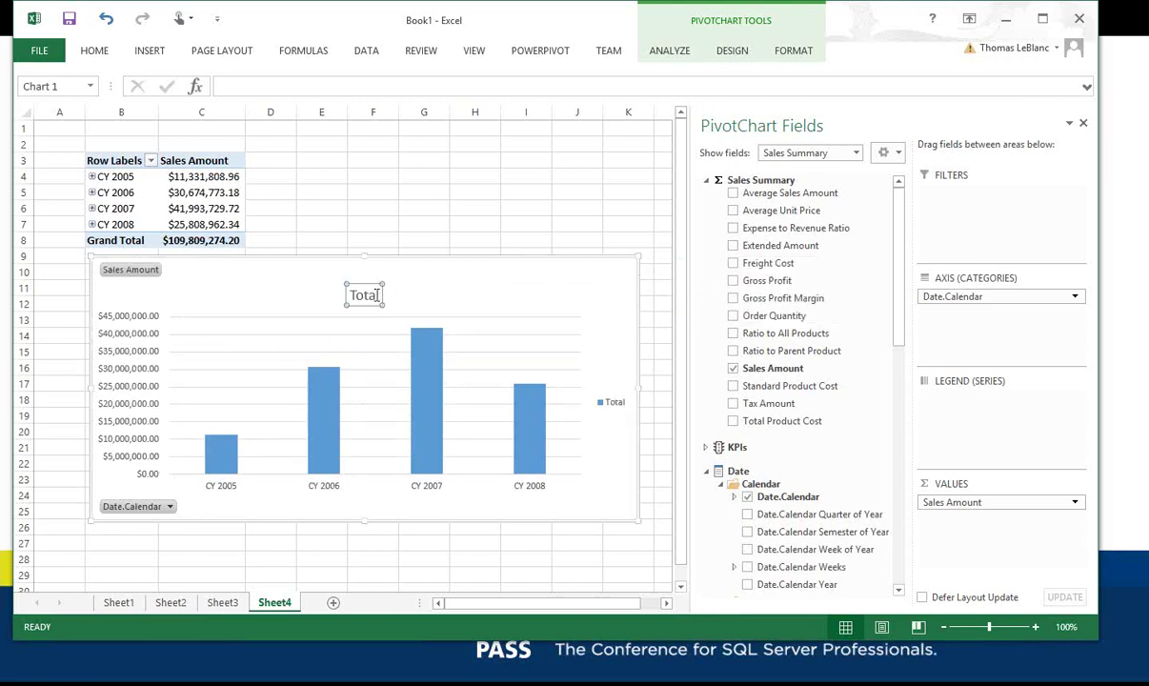
# Retitle the chart 'Sales' and set the value axis display units to Millions.
pyautogui.doubleClick(377, 296)
pyautogui.write('Sales')
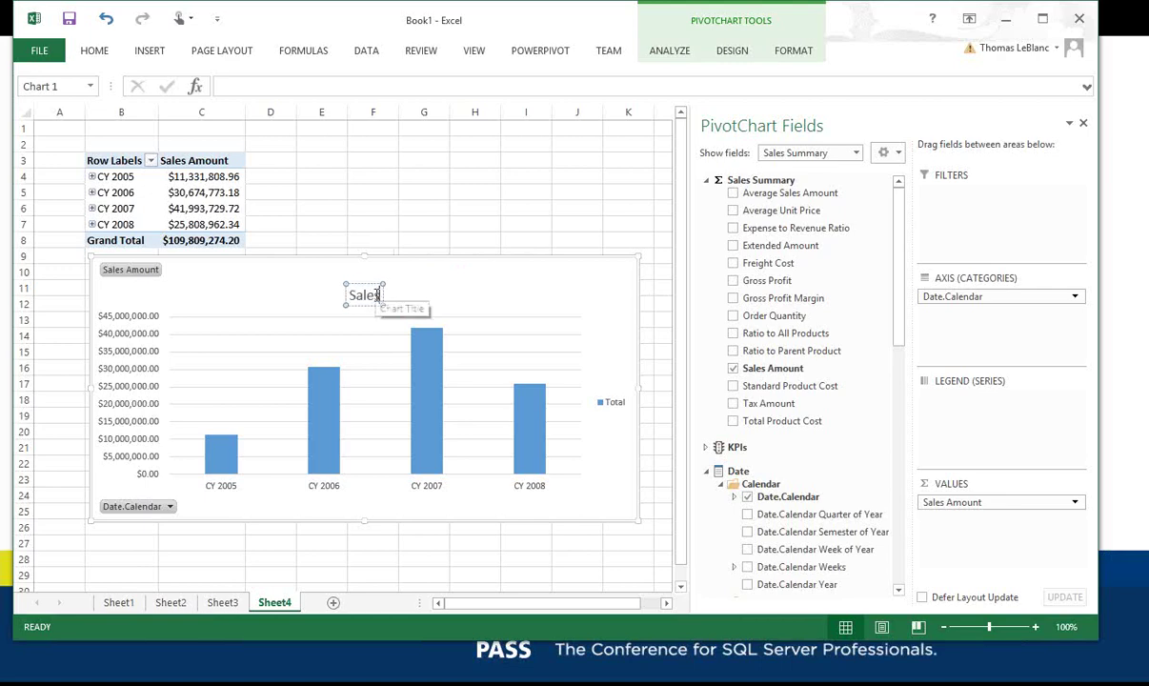
pyautogui.click(129, 354)
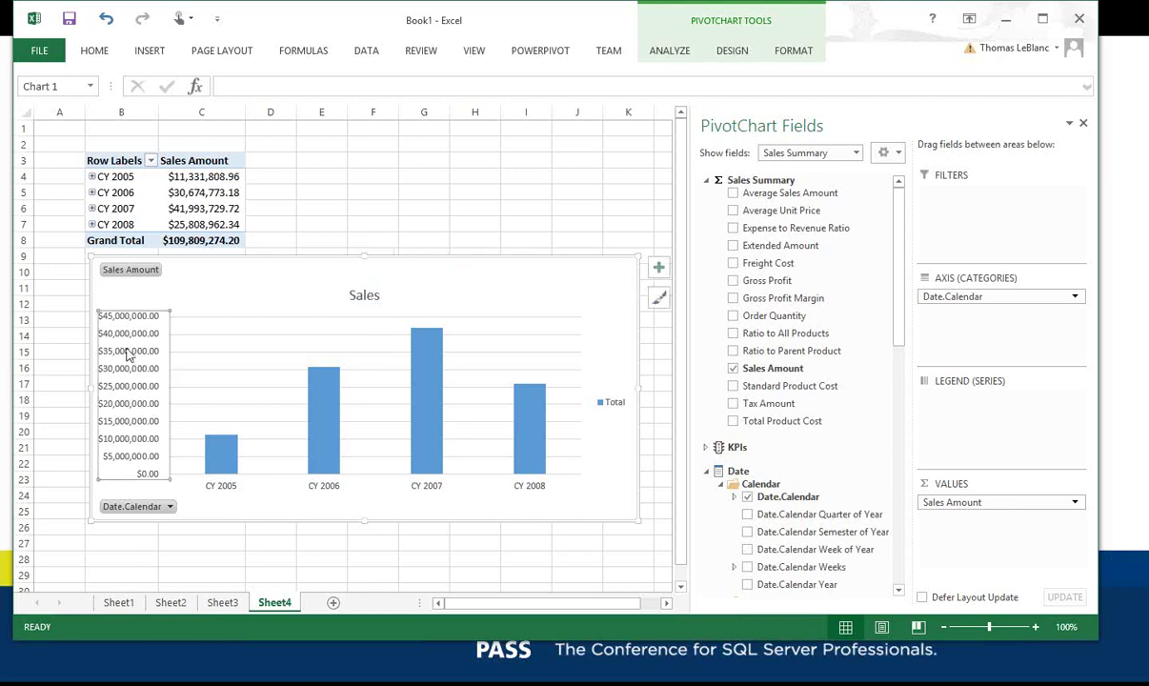
pyautogui.rightClick(129, 355)
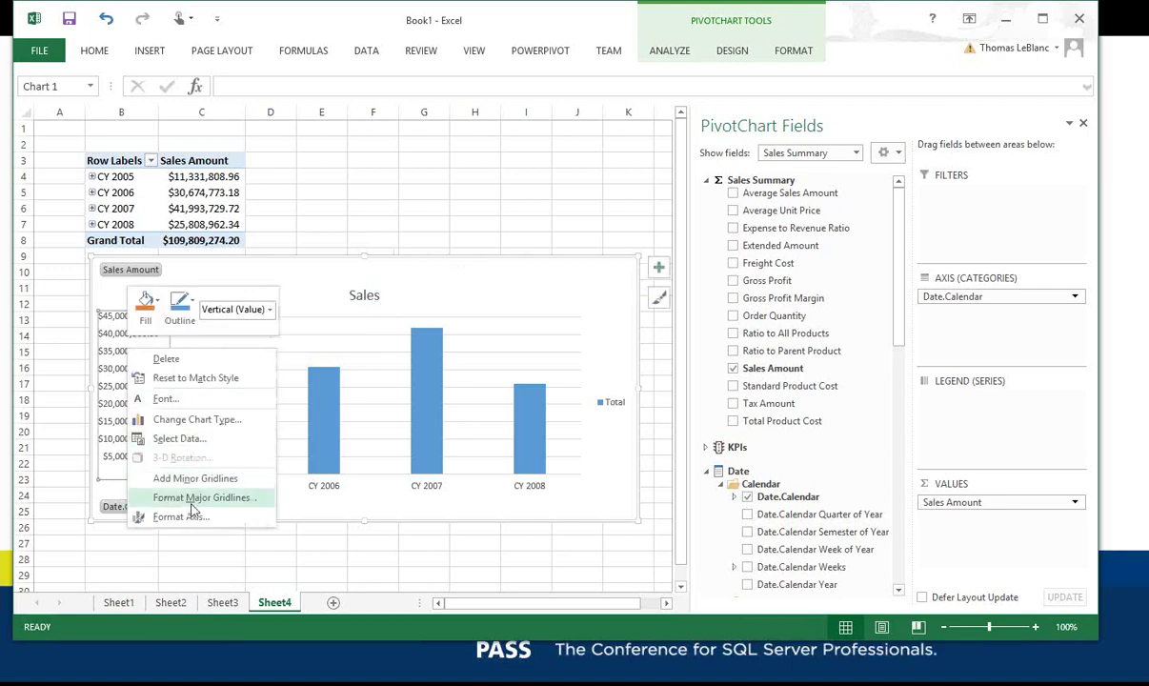
pyautogui.click(157, 513)
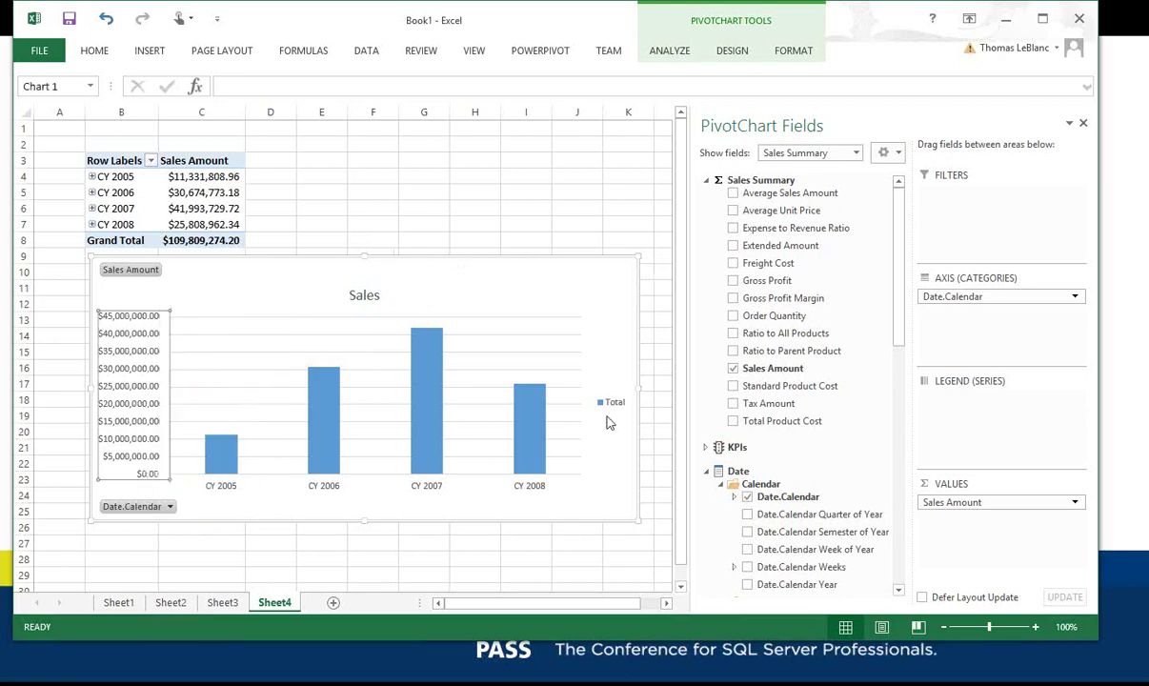
pyautogui.click(1018, 447)
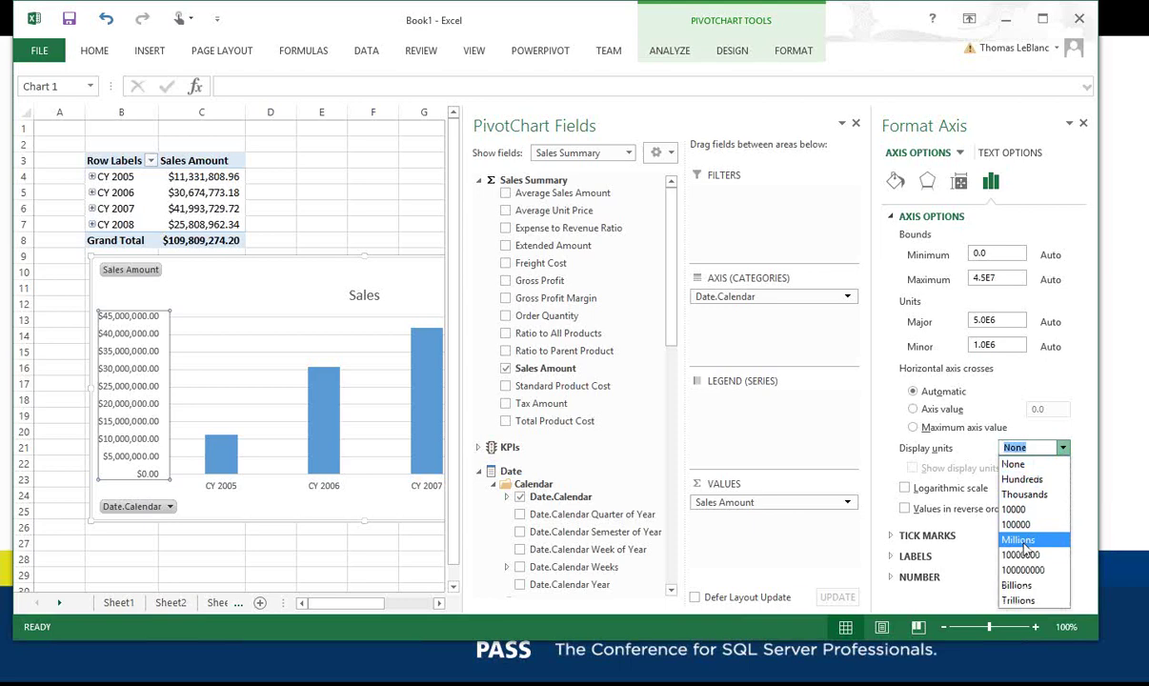
pyautogui.click(1022, 541)
pyautogui.click(291, 303)
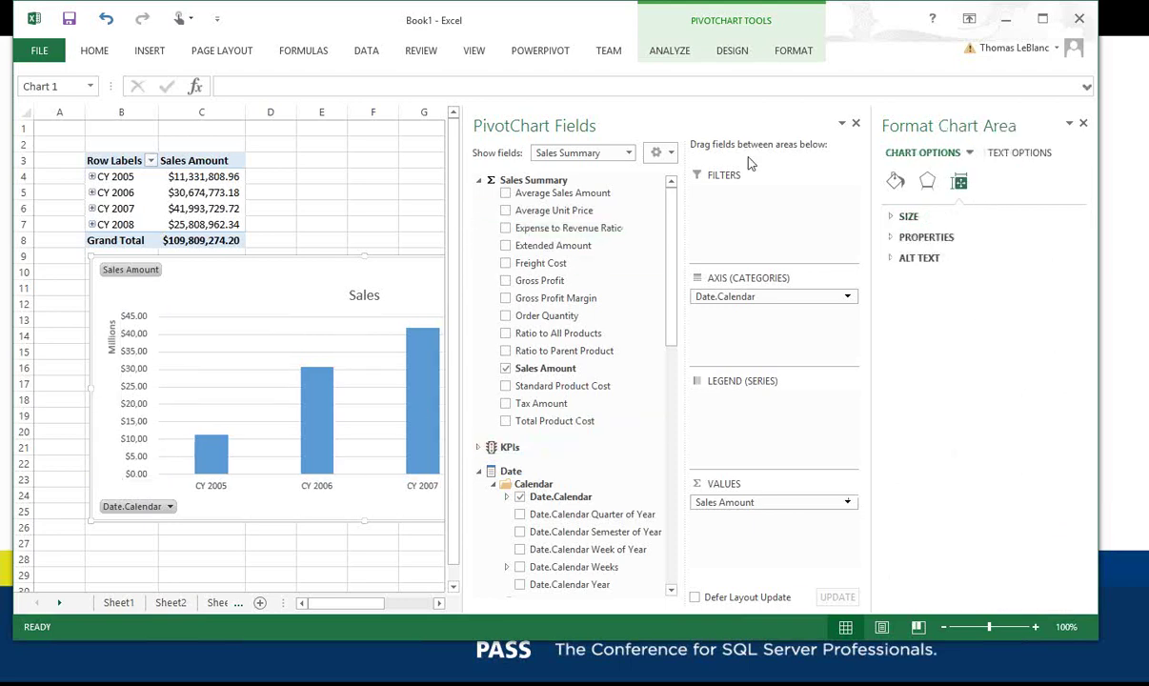
pyautogui.click(1084, 125)
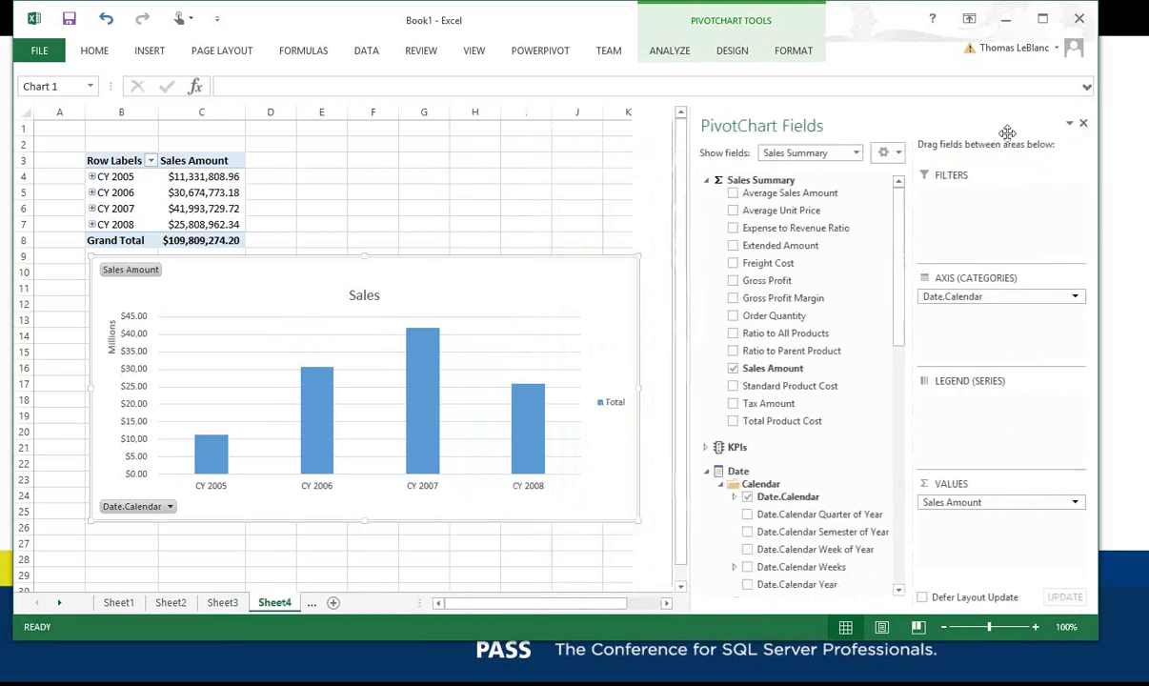
# Hide all field buttons on the Sales chart and open the Total legend's formatting effects.
pyautogui.rightClick(145, 272)
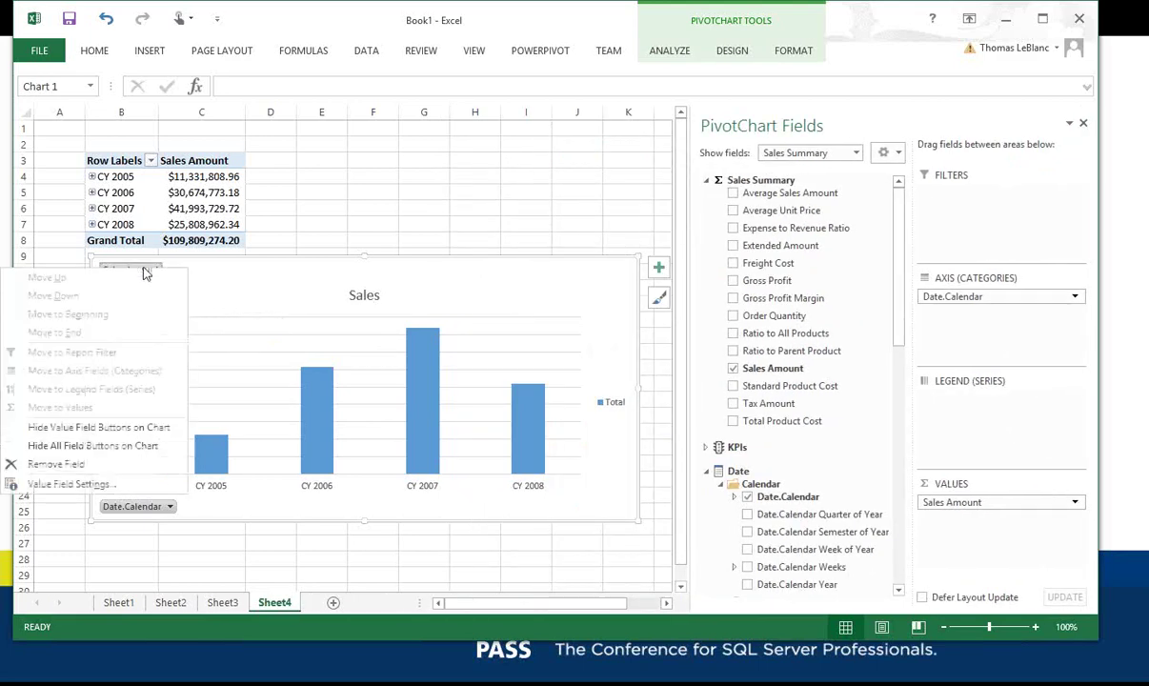
pyautogui.click(138, 446)
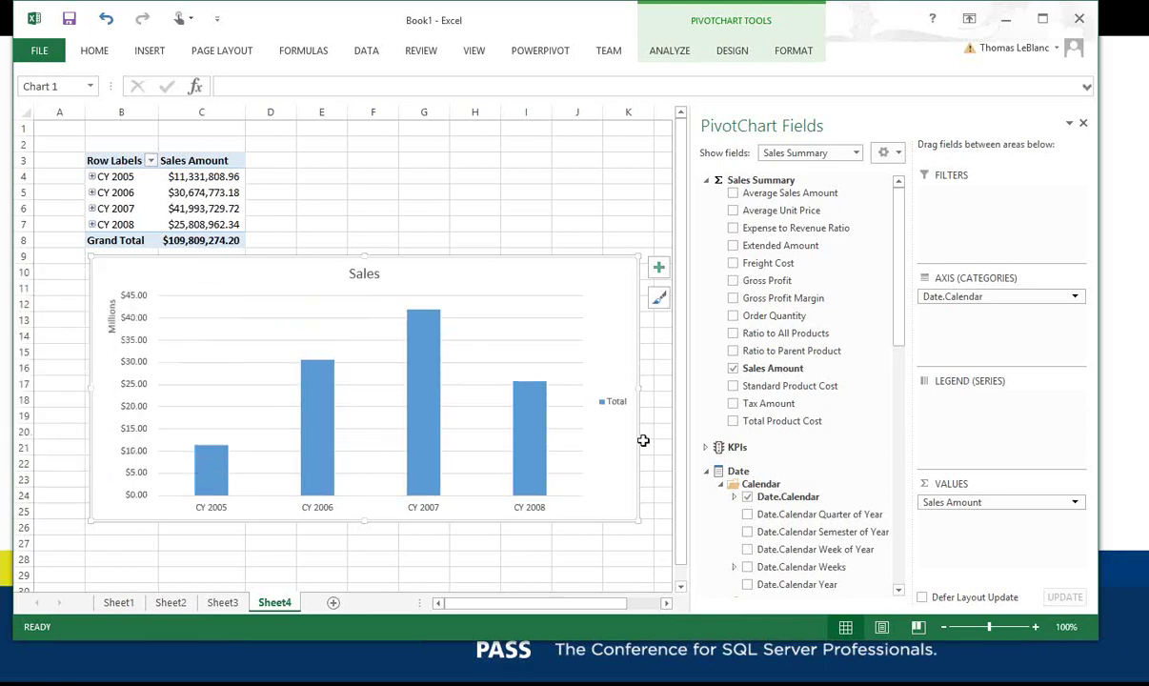
pyautogui.click(619, 408)
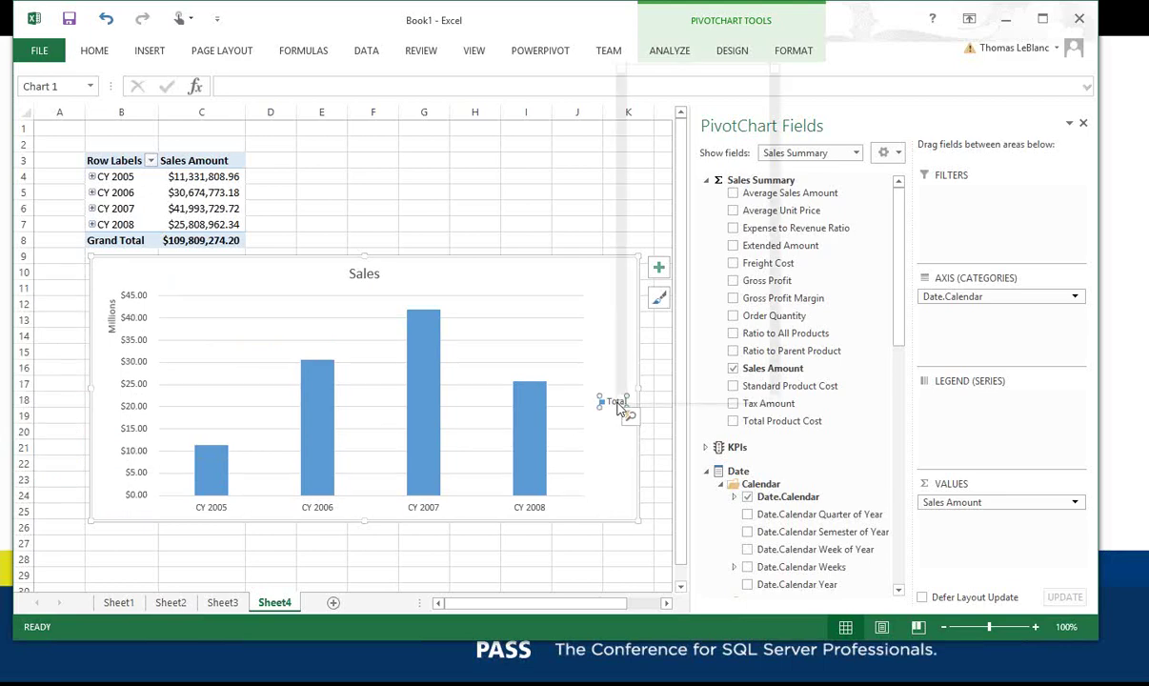
pyautogui.rightClick(617, 404)
pyautogui.click(690, 391)
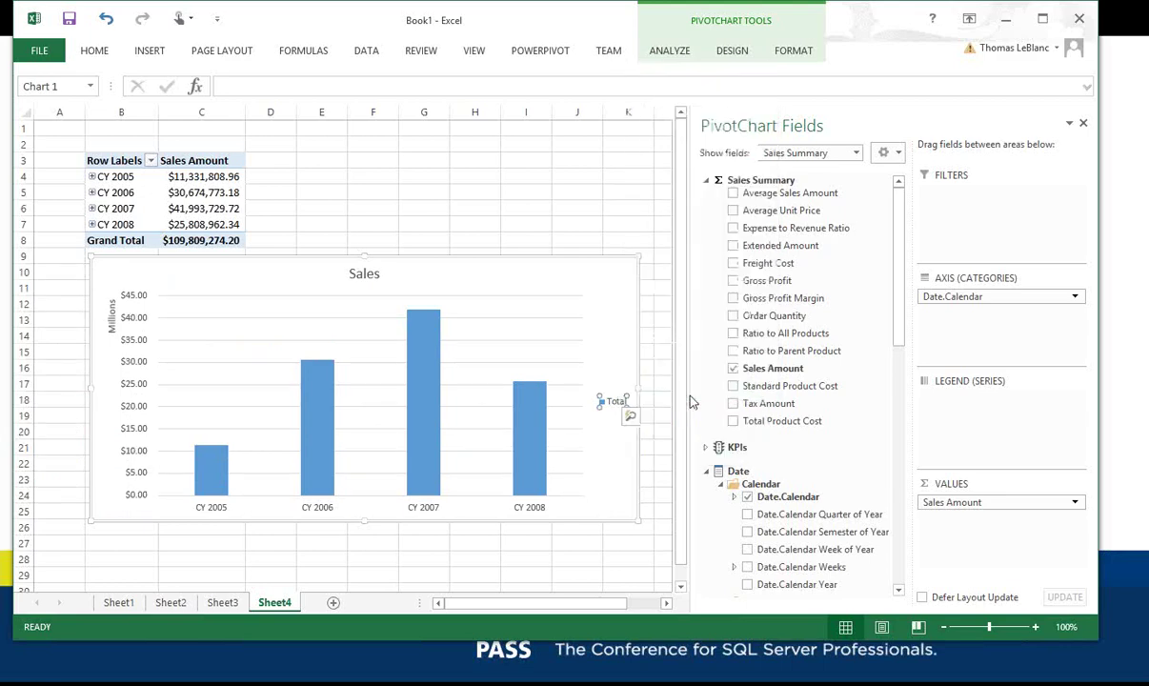
pyautogui.click(929, 183)
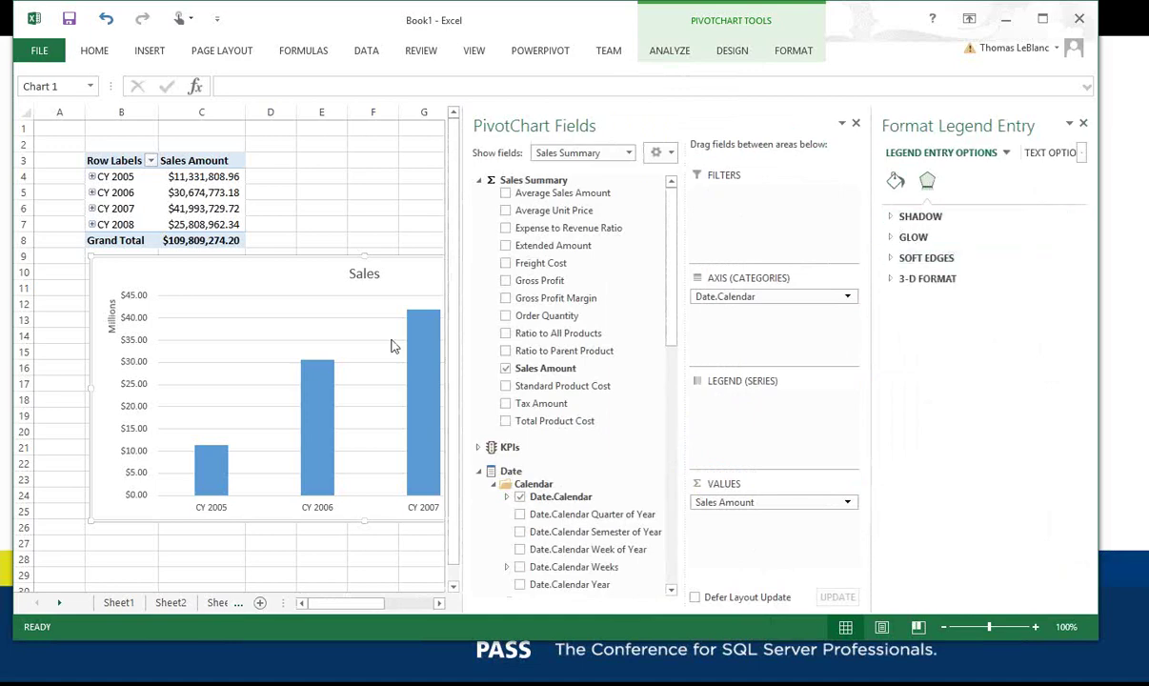
pyautogui.click(367, 218)
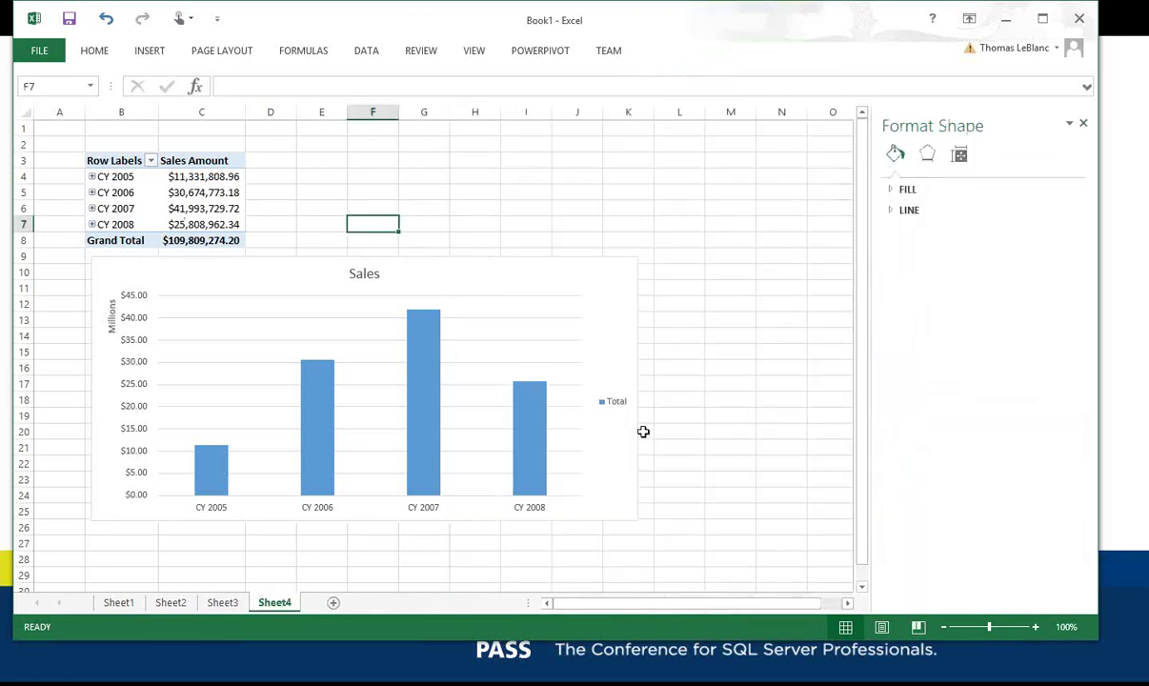
pyautogui.click(618, 404)
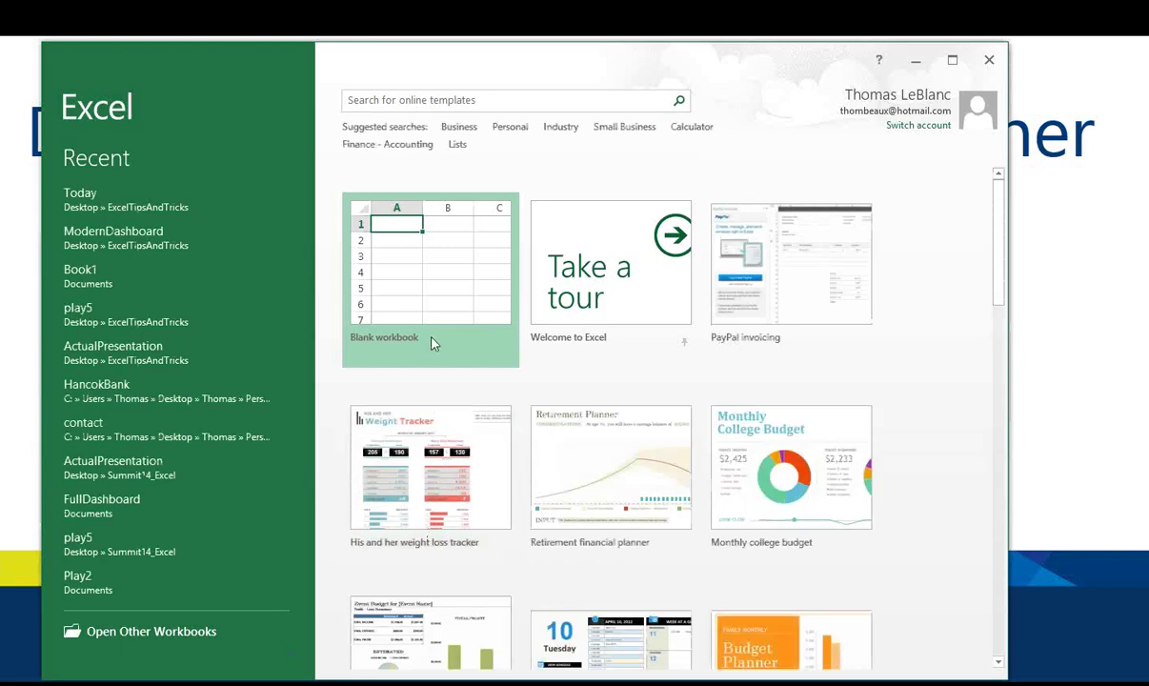
# Create blank workbook Book3, then bring the finished Today workbook window to the front.
pyautogui.click(433, 343)
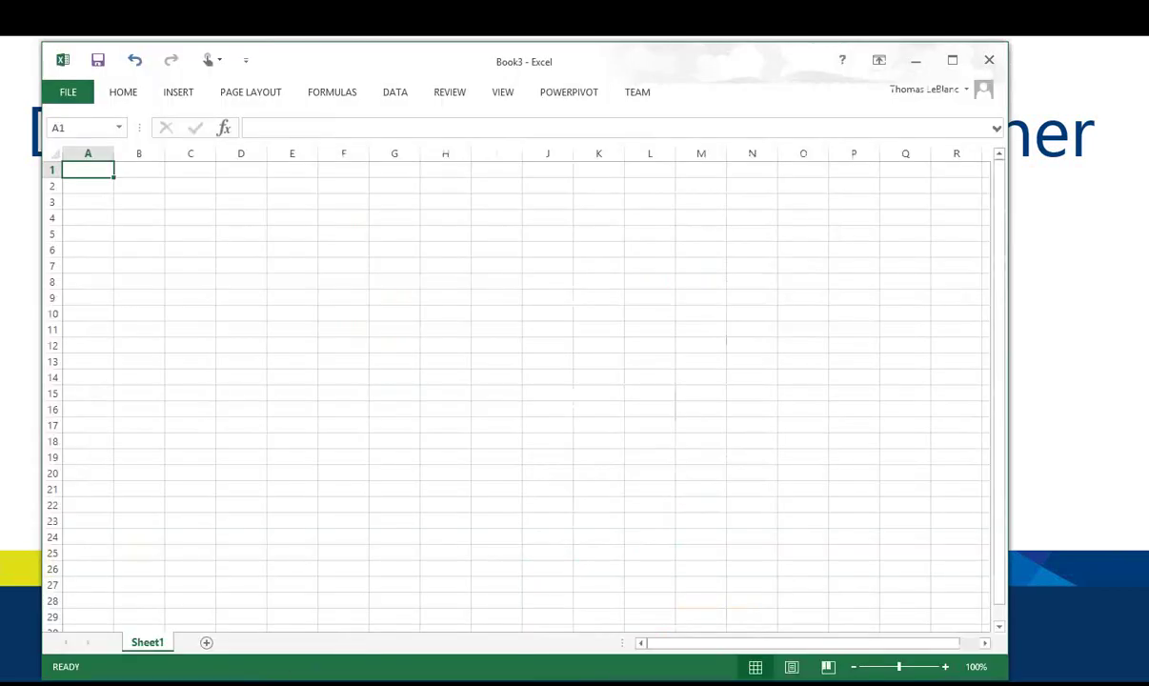
pyautogui.moveTo(266, 631)
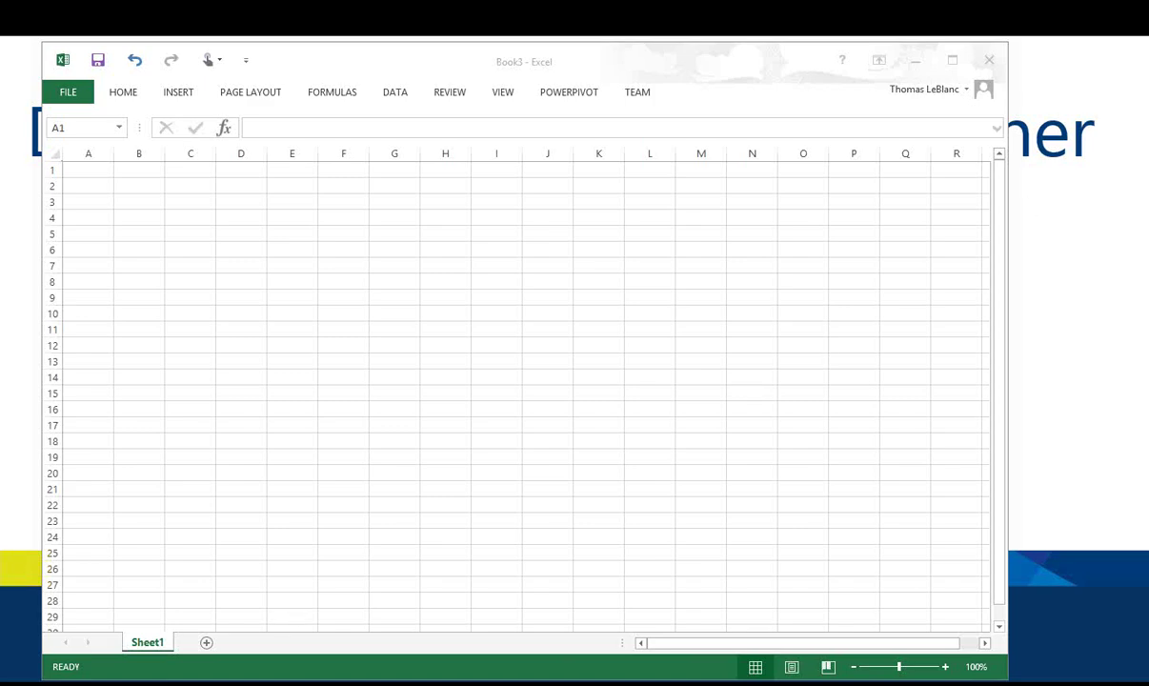
pyautogui.moveTo(1096, 52); pyautogui.dragTo(105, 48)
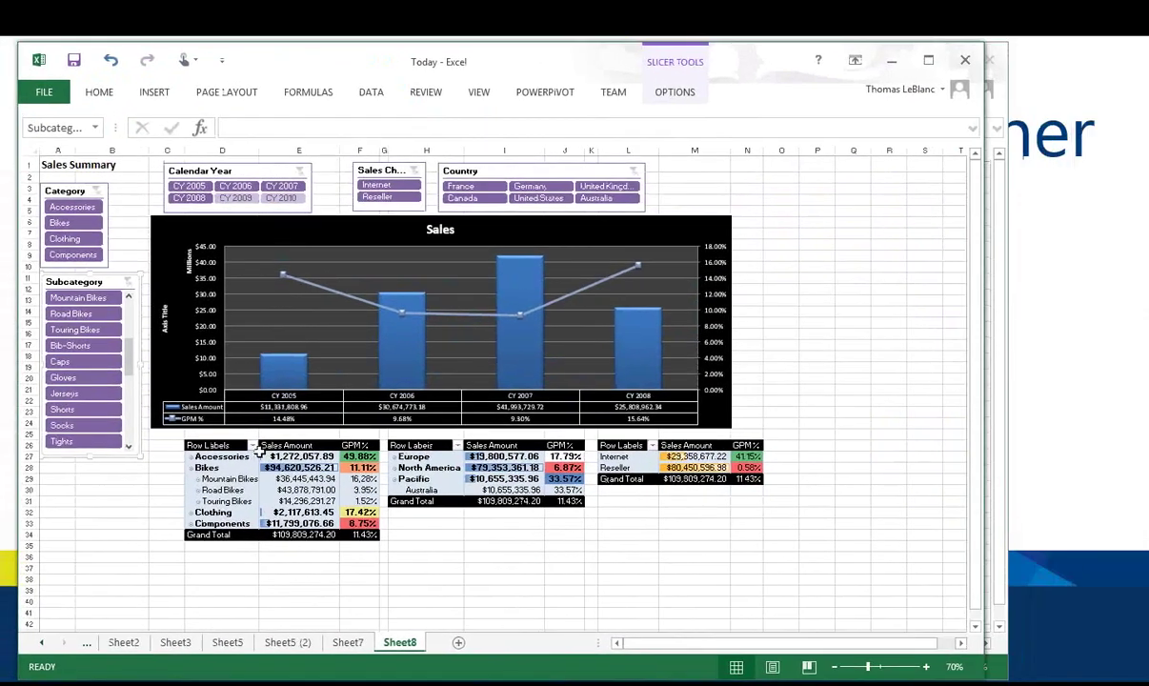
# On Sheet7, remove GPM % from the PivotTable values, leaving only Sales Amount.
pyautogui.click(348, 642)
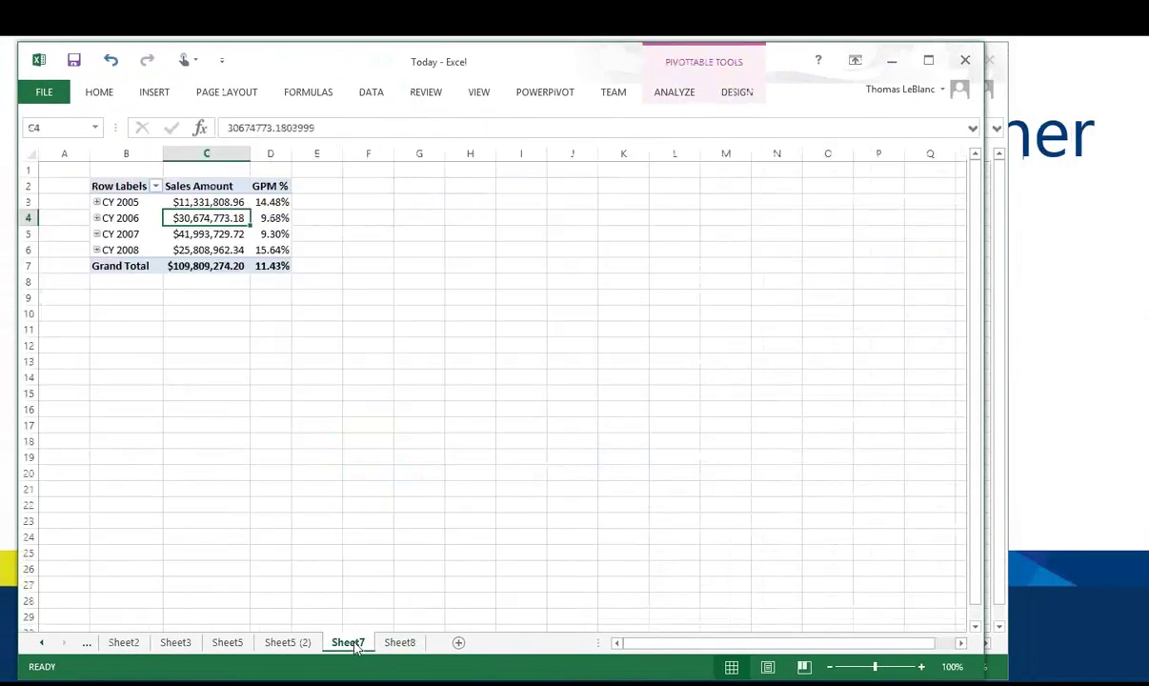
pyautogui.click(273, 203)
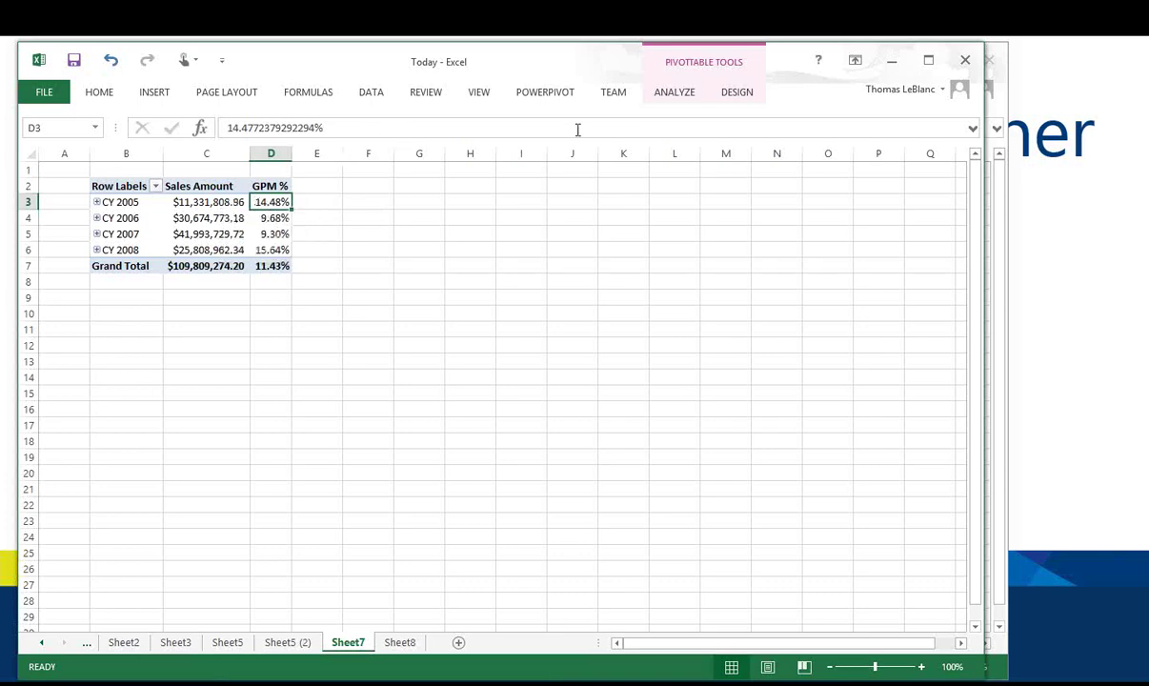
pyautogui.click(662, 95)
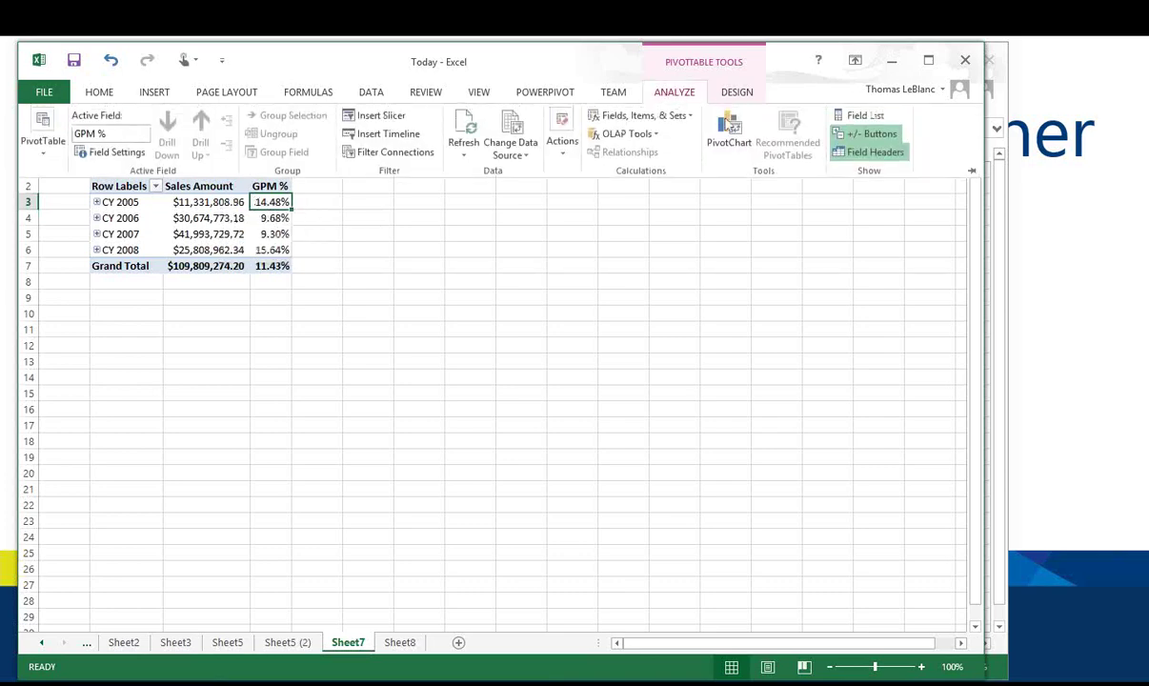
pyautogui.click(866, 115)
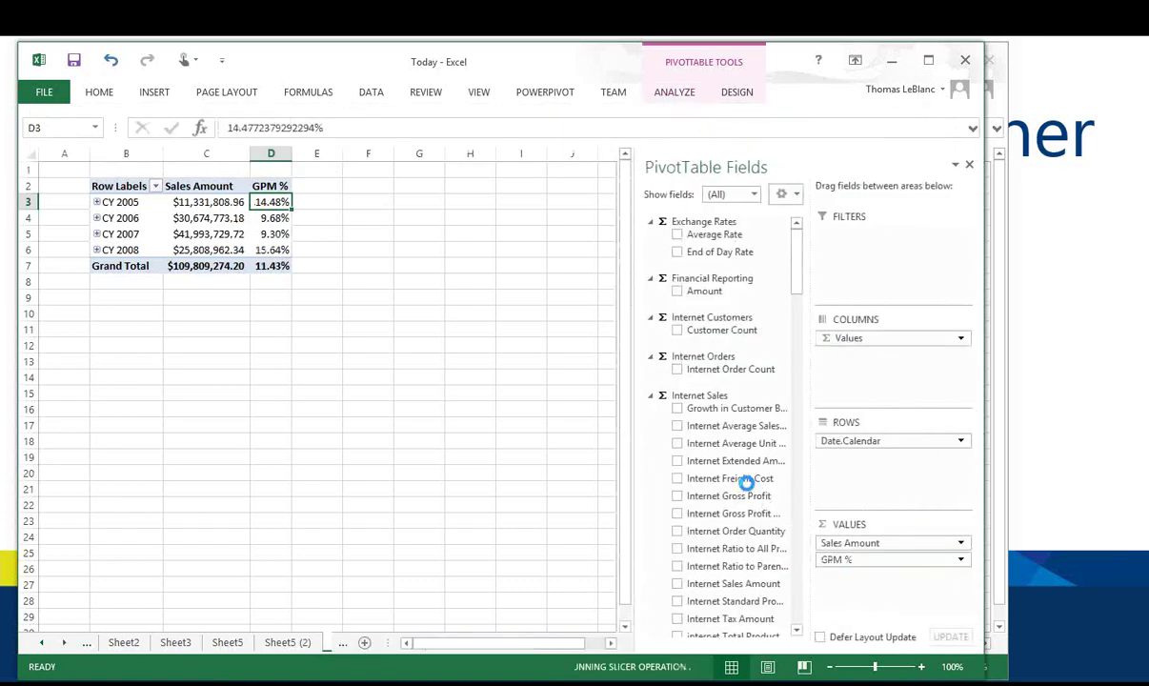
pyautogui.click(215, 219)
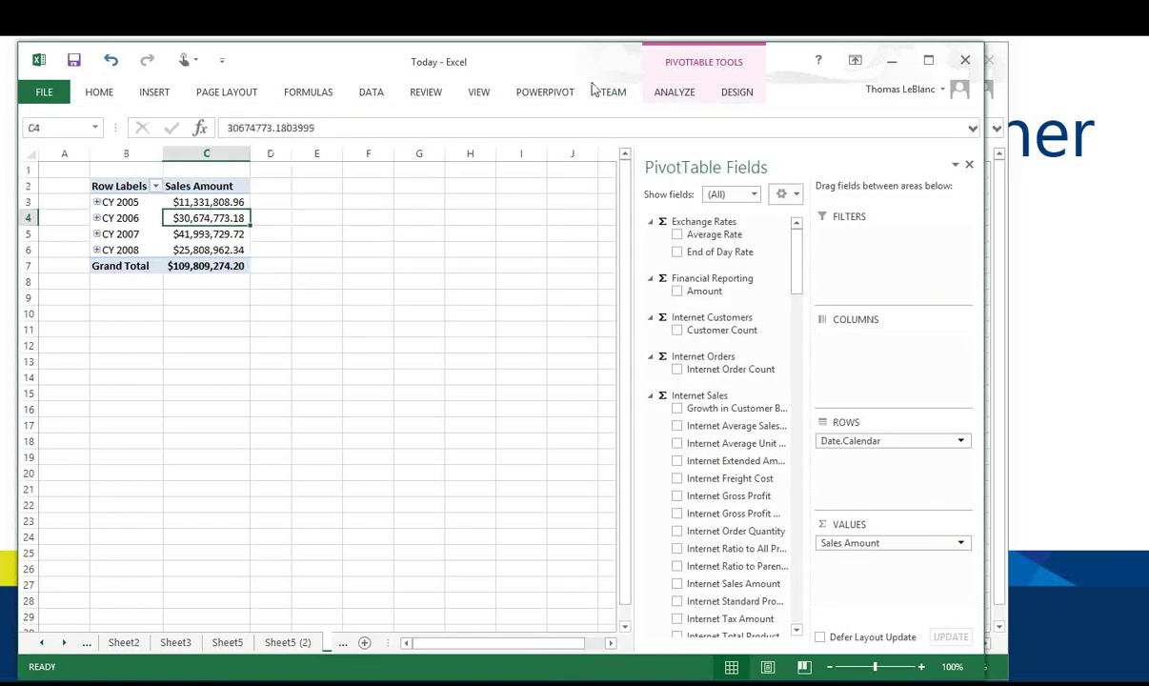
pyautogui.click(662, 90)
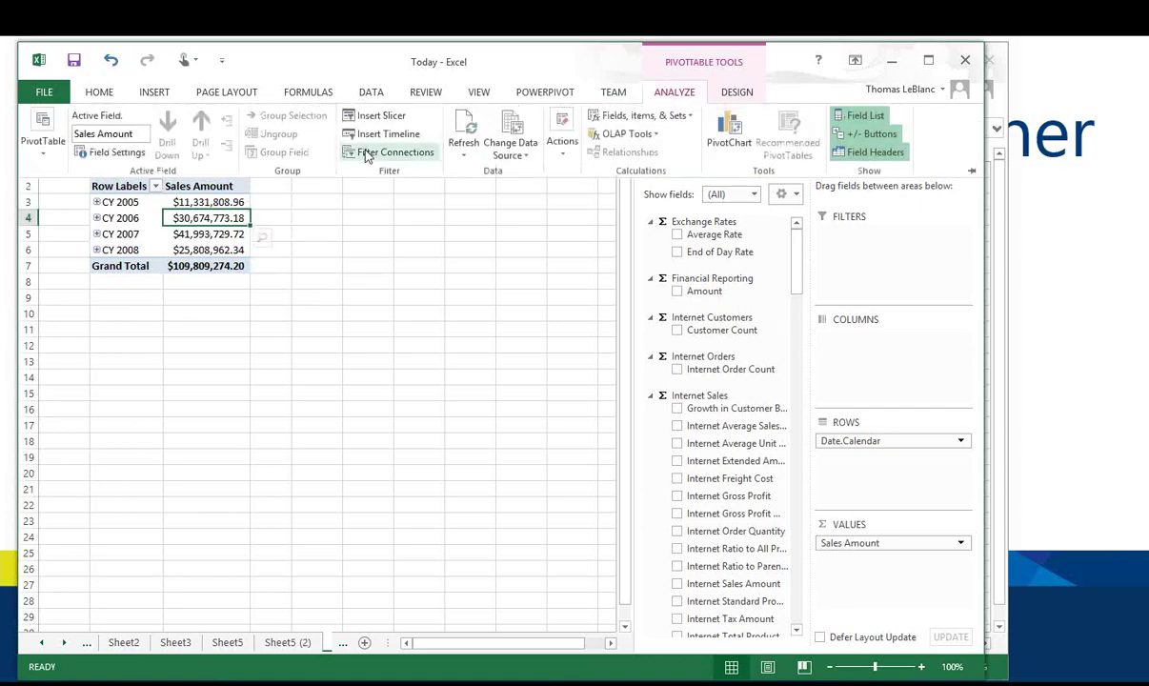
pyautogui.click(724, 143)
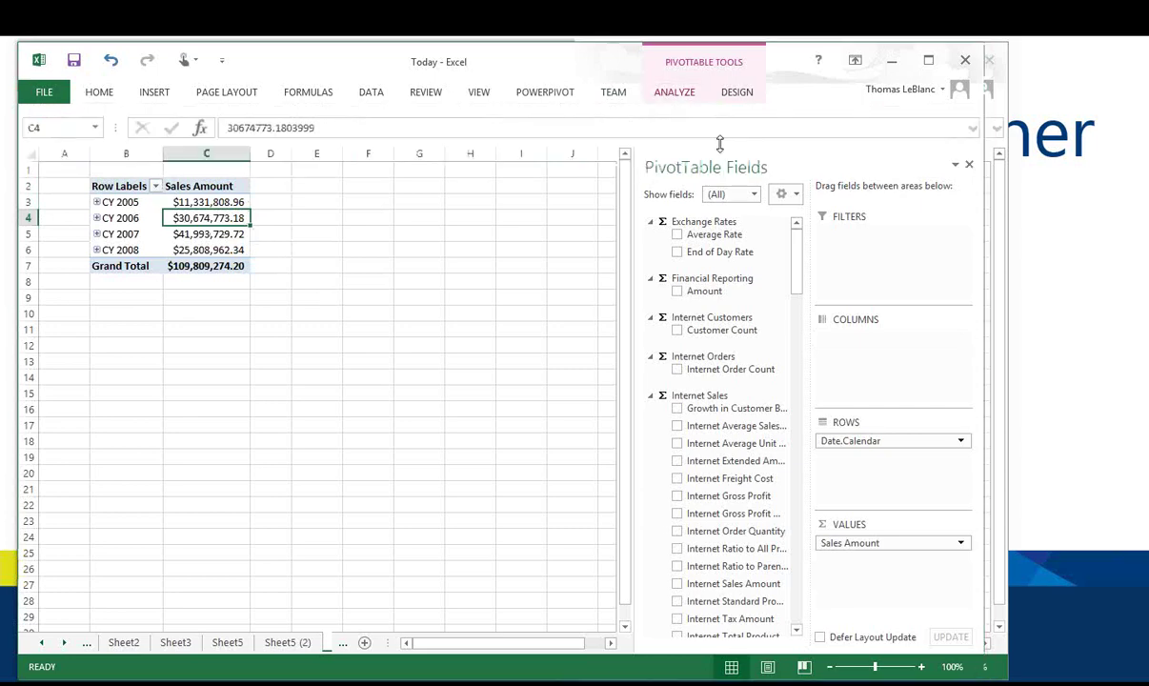
# Insert a clustered column PivotChart below the table, enlarge it, and hide all field buttons.
pyautogui.click(709, 560)
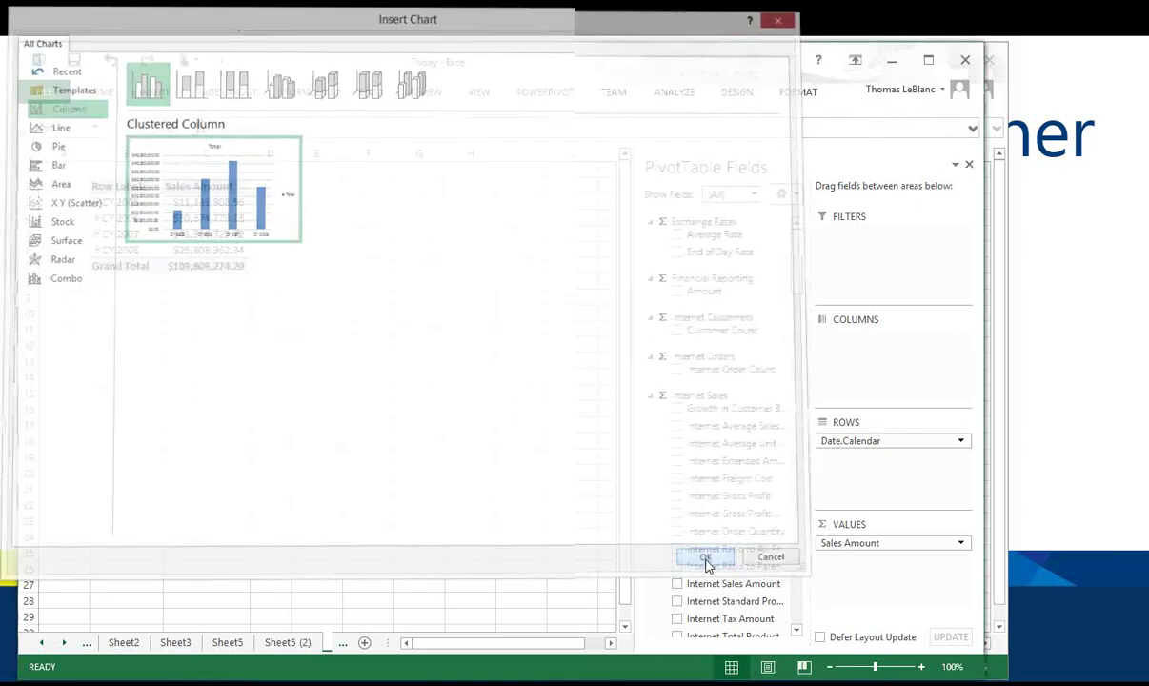
pyautogui.moveTo(403, 330); pyautogui.dragTo(360, 326)
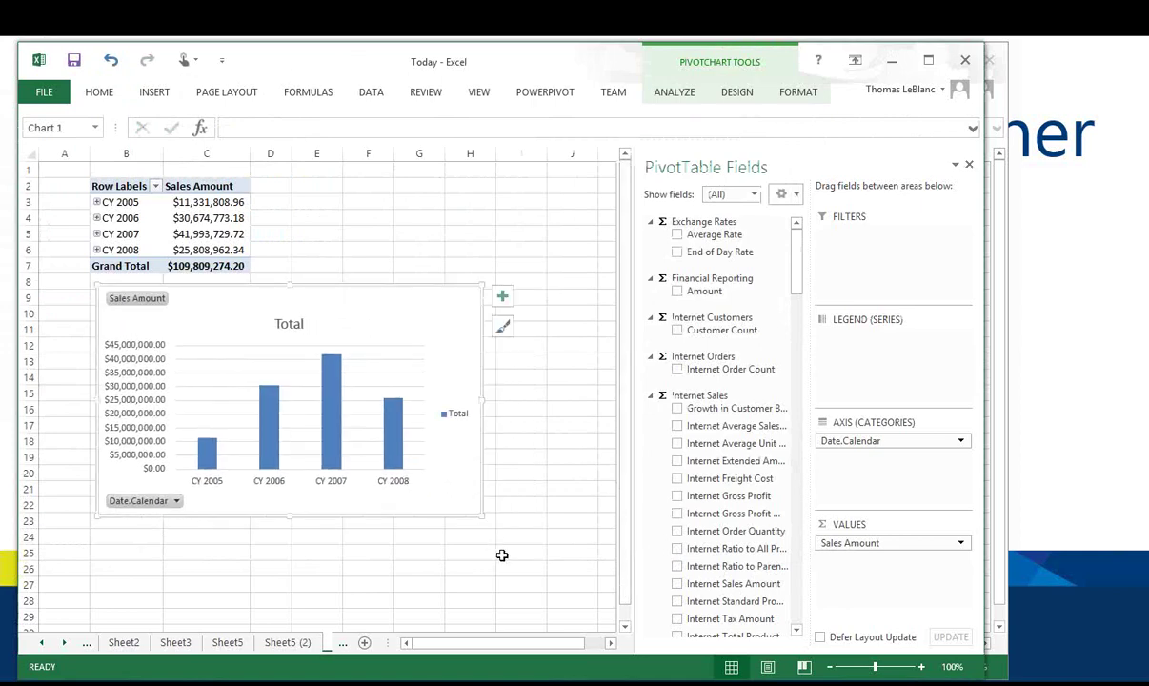
pyautogui.click(500, 554)
pyautogui.click(475, 515)
pyautogui.moveTo(472, 511); pyautogui.dragTo(587, 538)
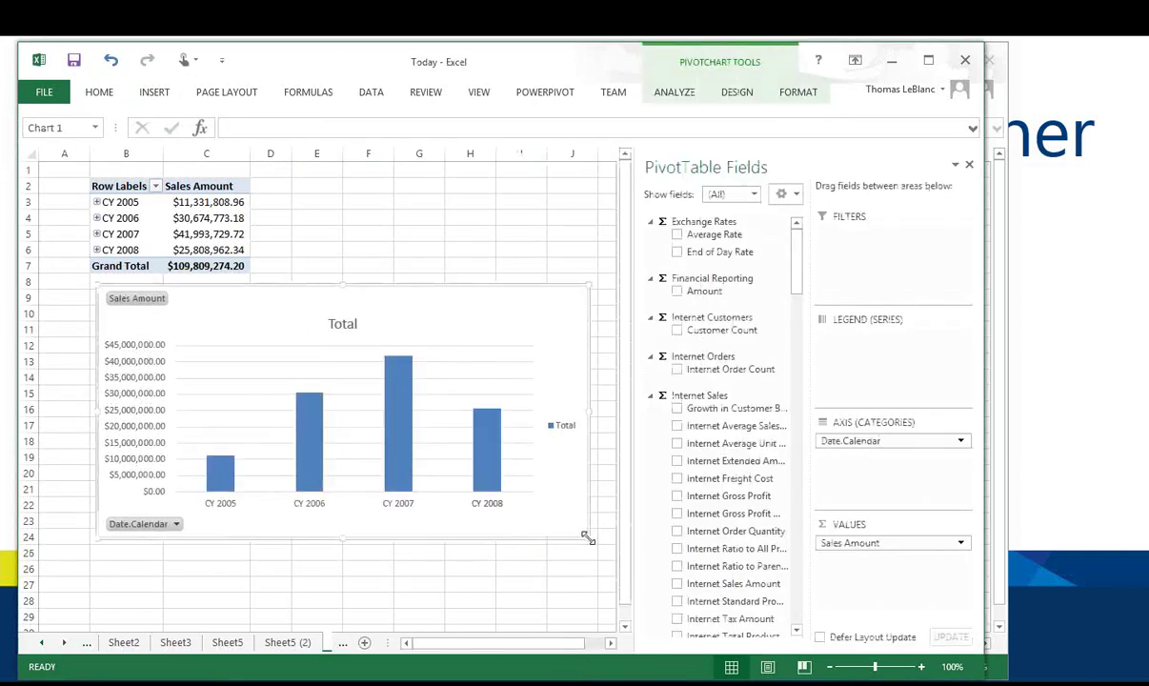
pyautogui.rightClick(160, 304)
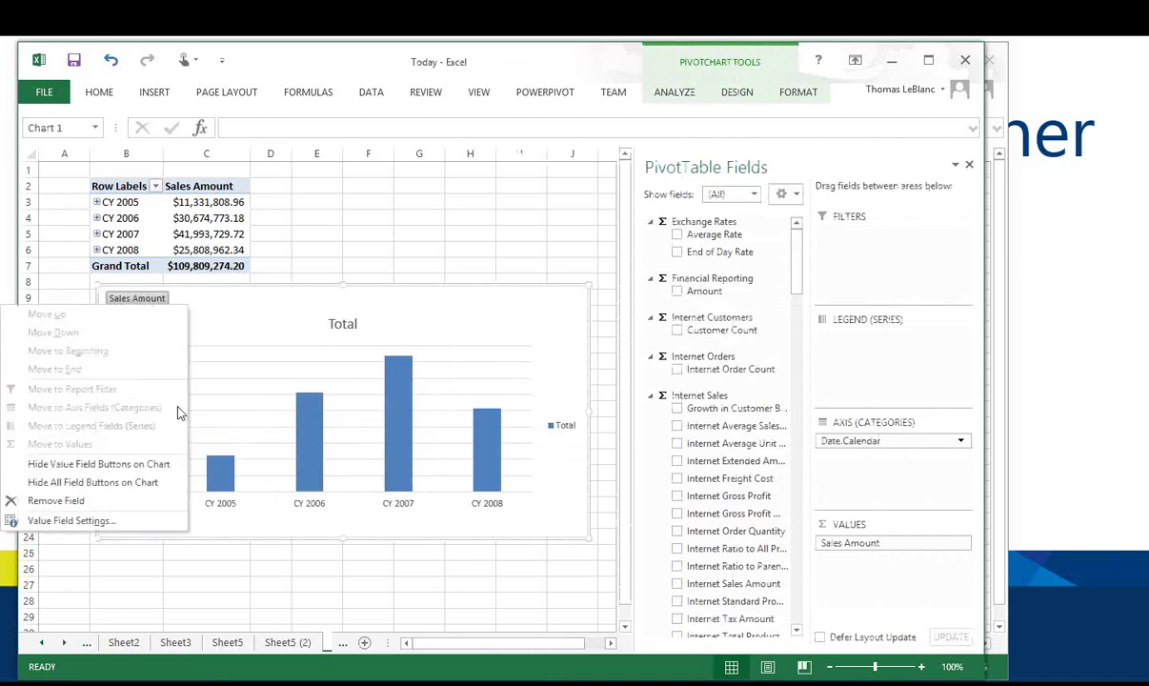
pyautogui.click(143, 481)
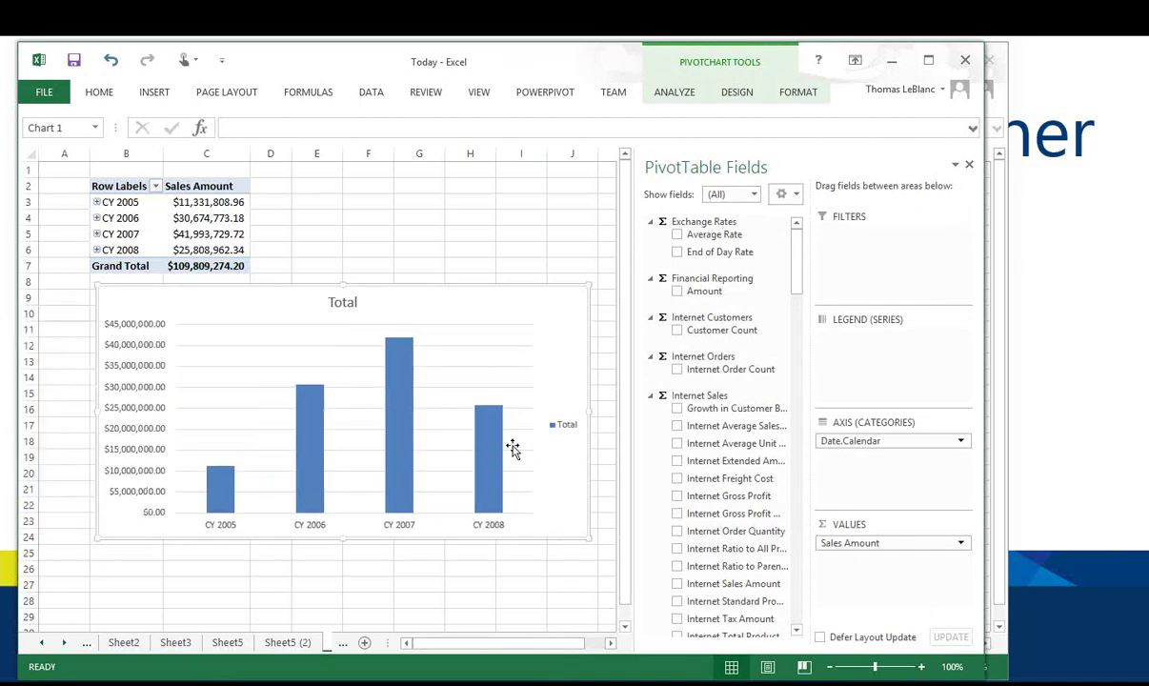
# Move the chart's Total legend to the bottom of the chart.
pyautogui.click(569, 429)
pyautogui.rightClick(569, 429)
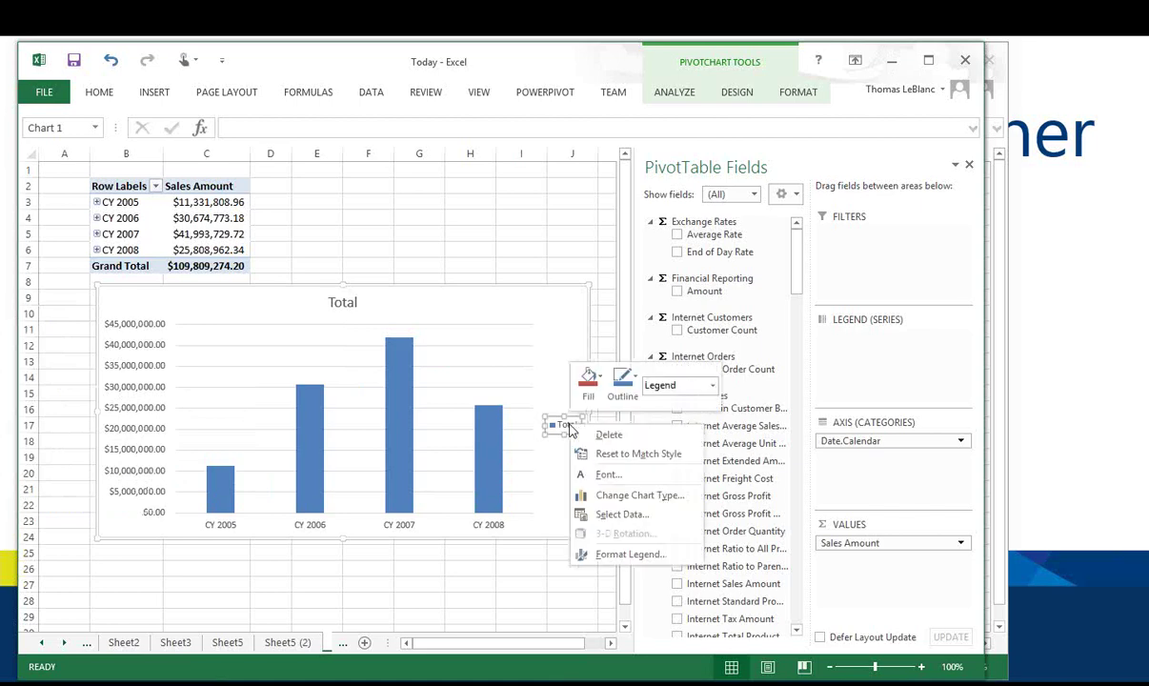
pyautogui.click(622, 555)
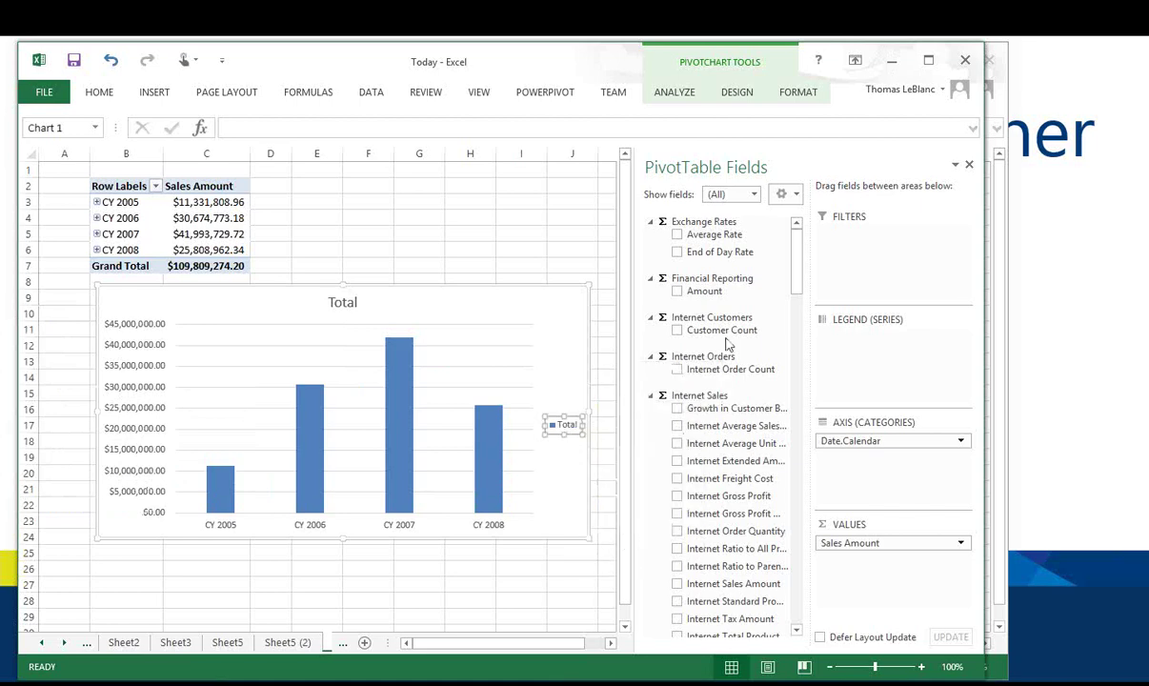
pyautogui.click(800, 317)
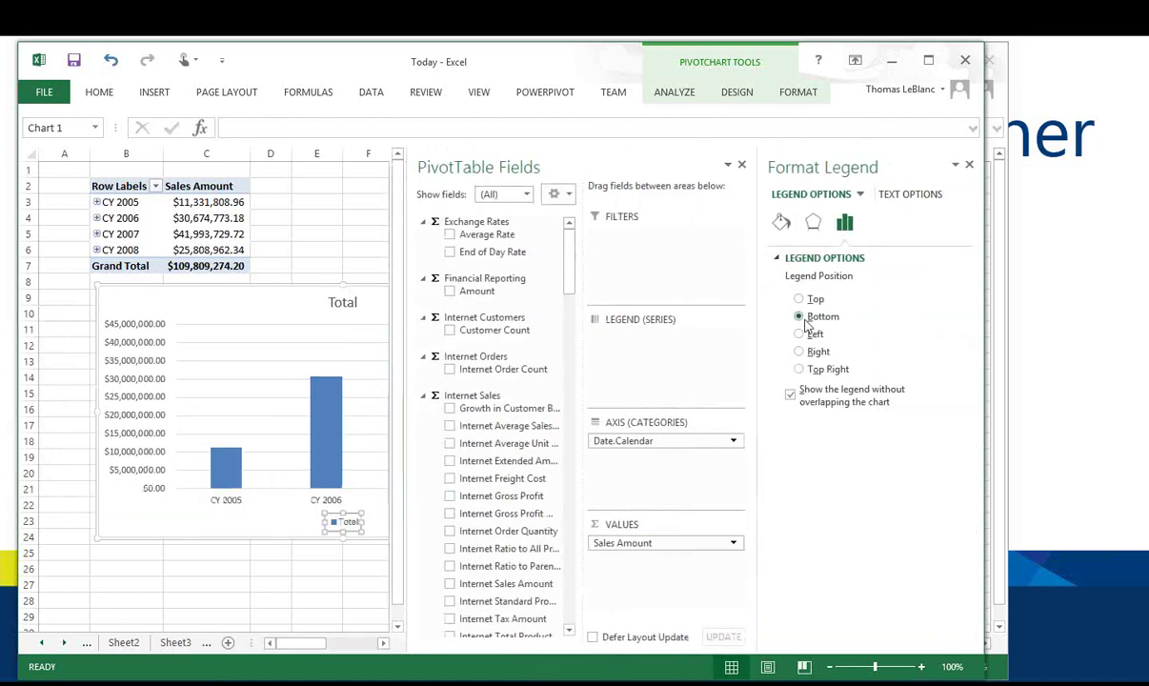
pyautogui.click(321, 201)
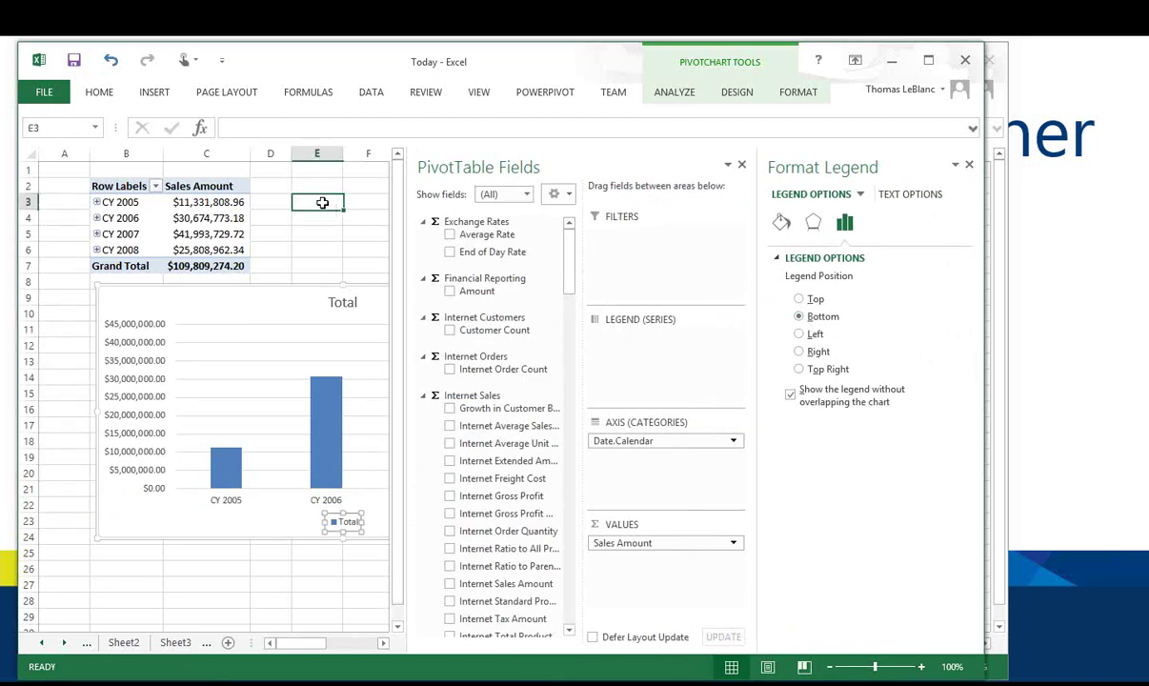
pyautogui.click(365, 309)
# Set the vertical value axis display units to Millions.
pyautogui.click(144, 363)
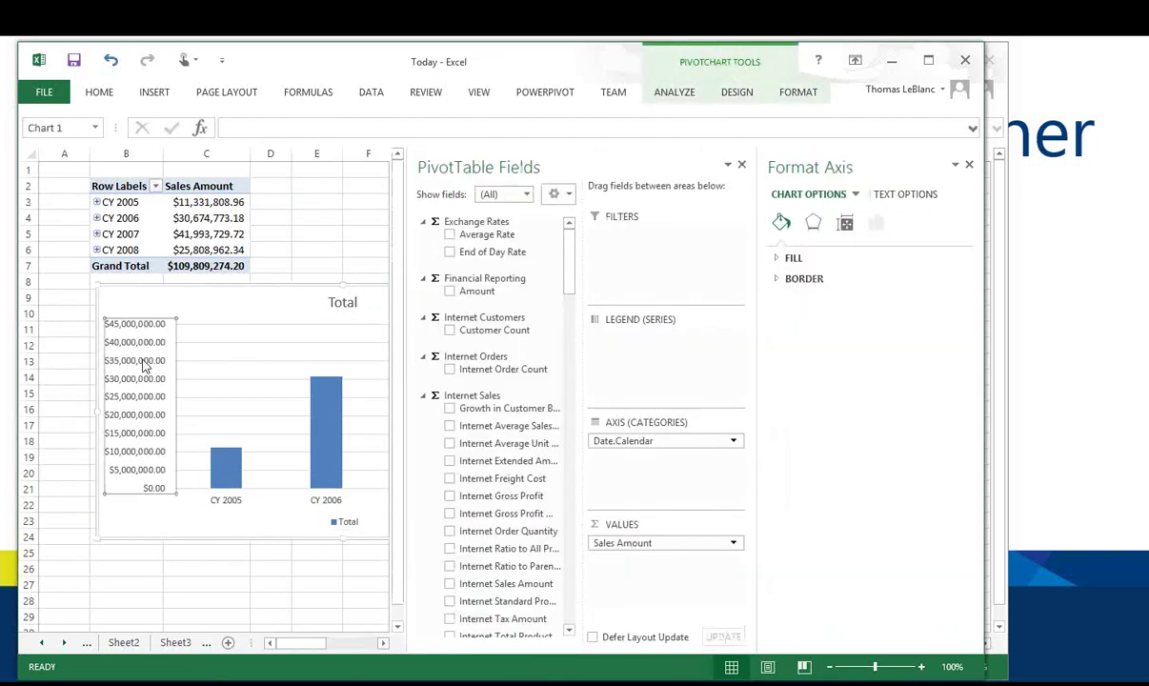
pyautogui.rightClick(144, 366)
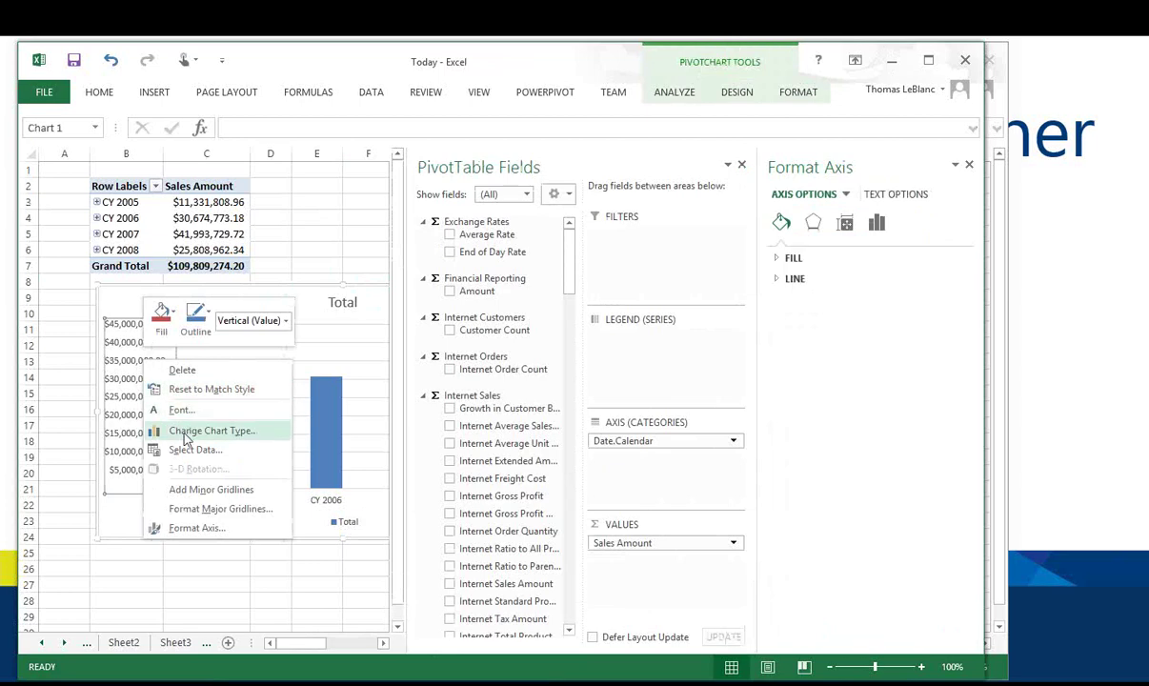
pyautogui.click(220, 508)
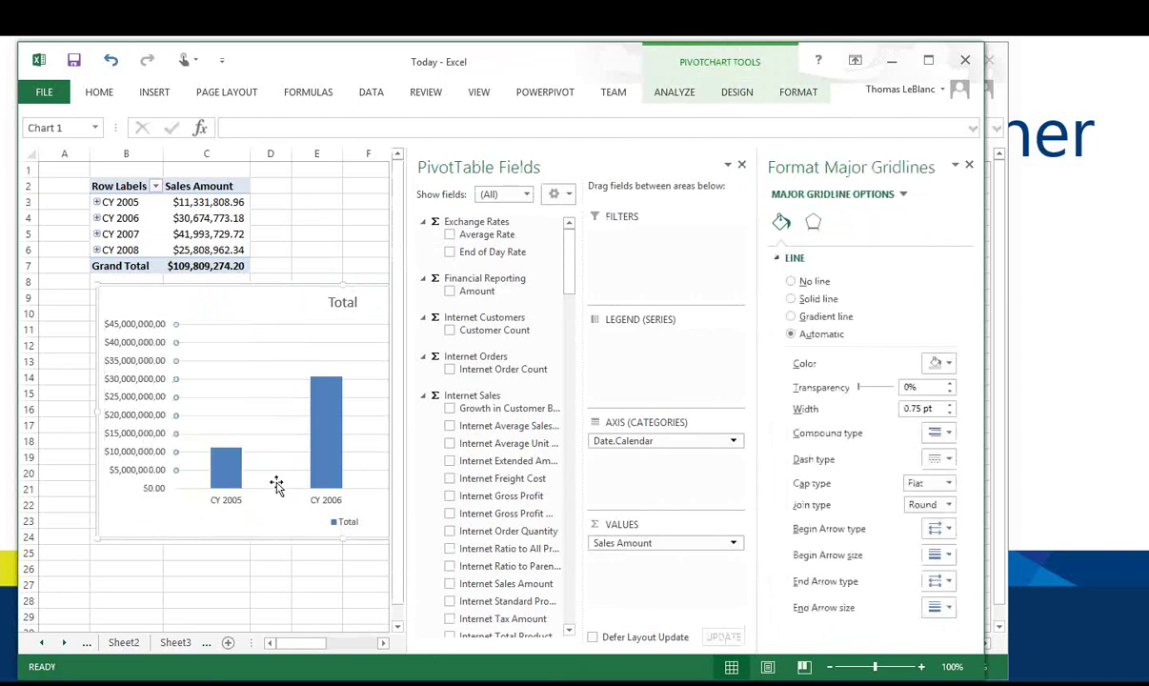
pyautogui.click(141, 358)
pyautogui.rightClick(141, 358)
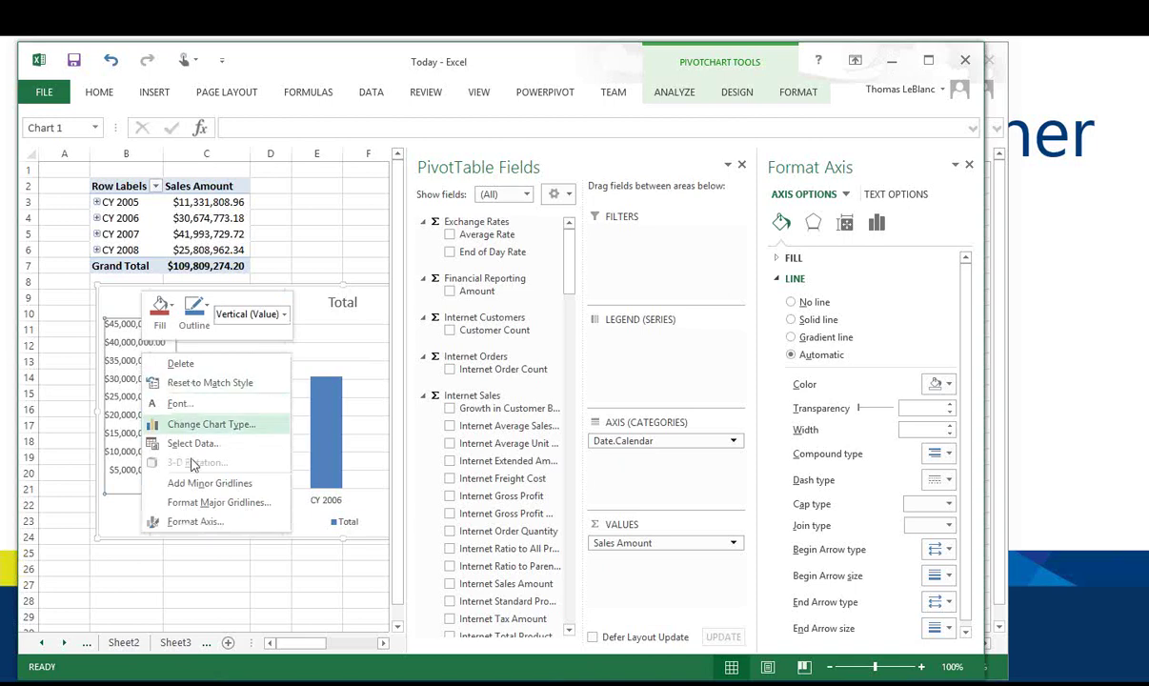
pyautogui.click(191, 521)
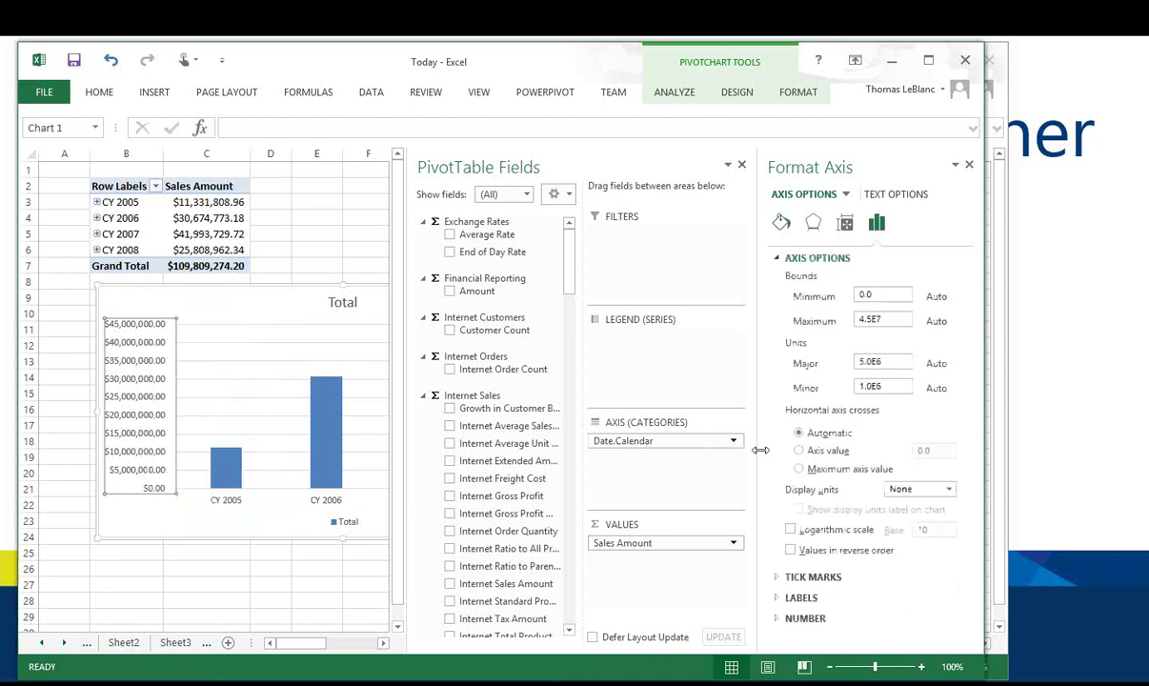
pyautogui.click(949, 489)
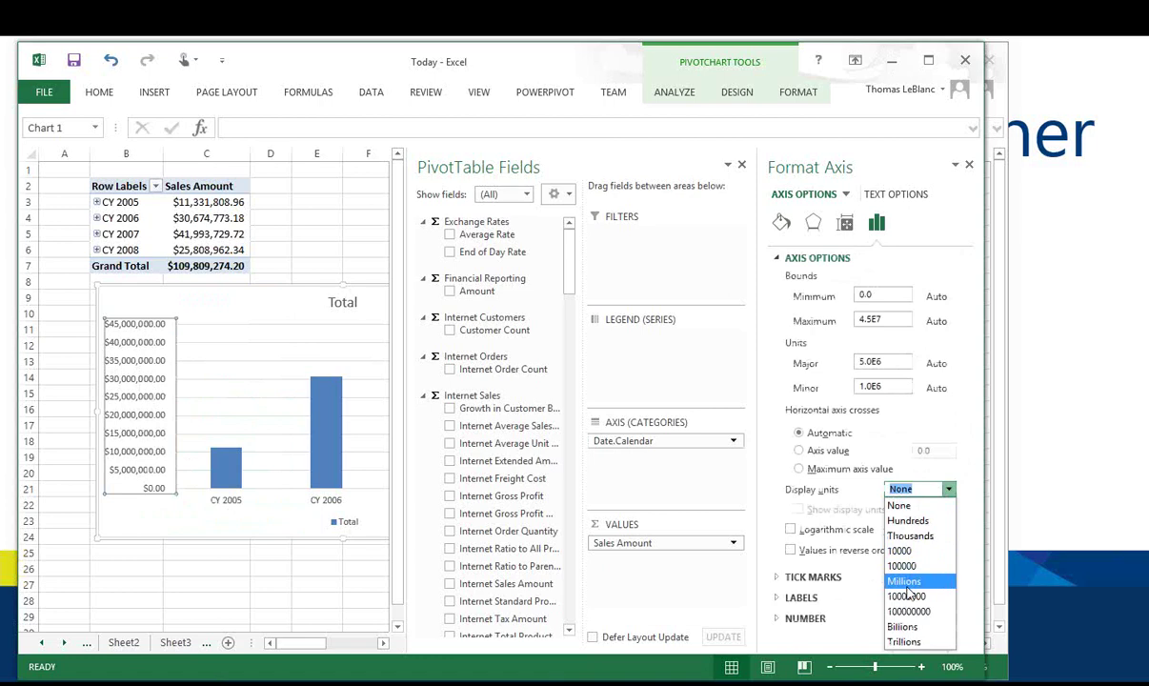
pyautogui.click(908, 584)
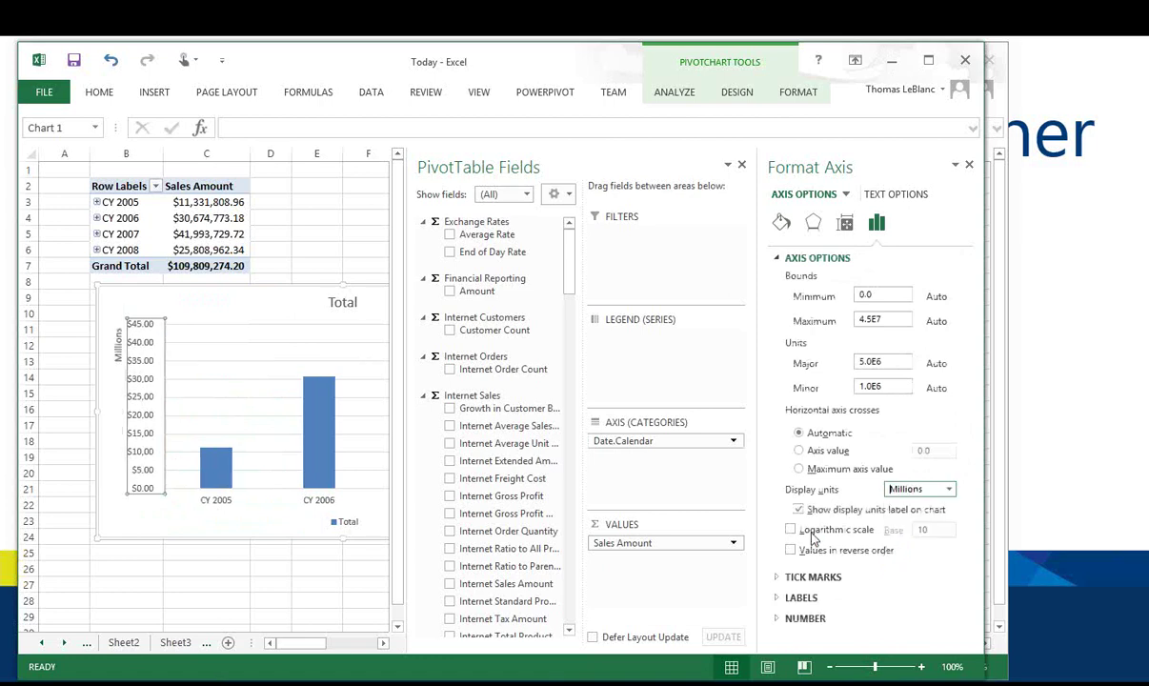
pyautogui.click(969, 166)
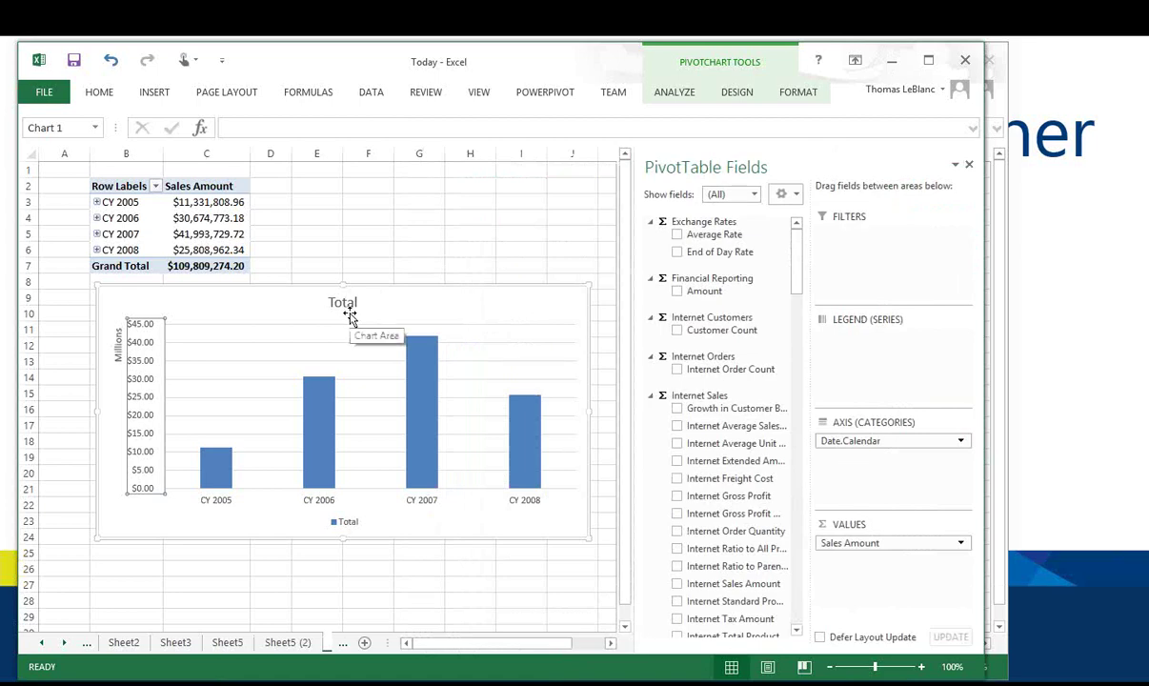
# Add Gross Profit Margin from the Sales Summary field group to the PivotTable values.
pyautogui.click(240, 235)
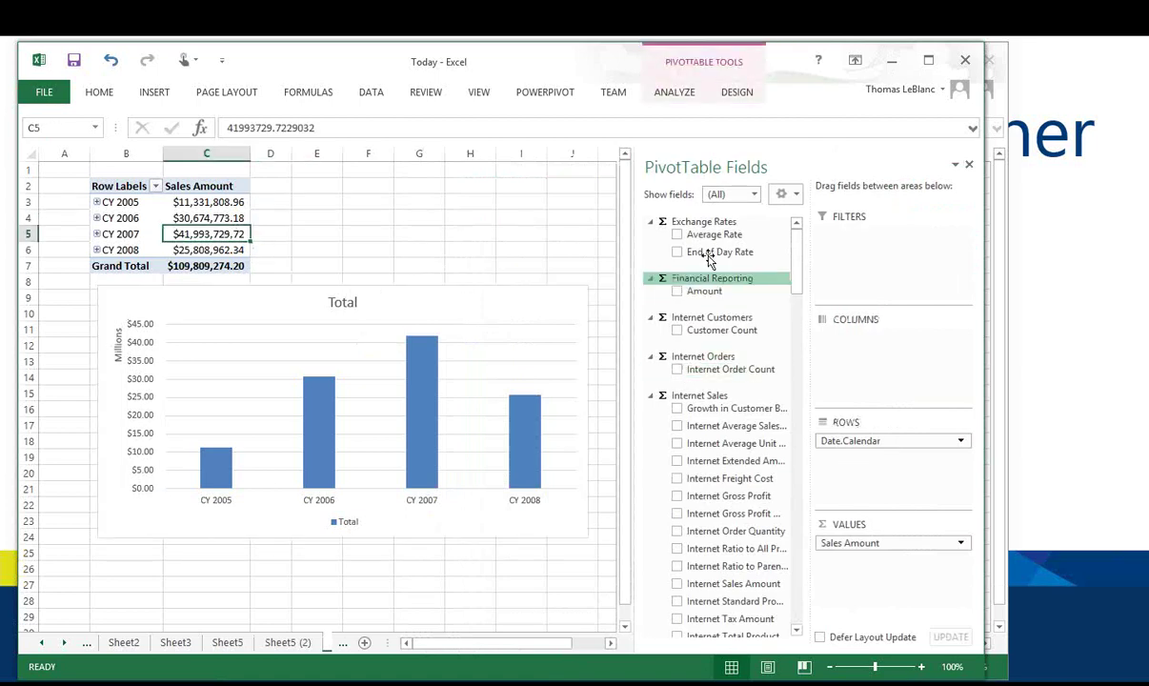
pyautogui.click(733, 195)
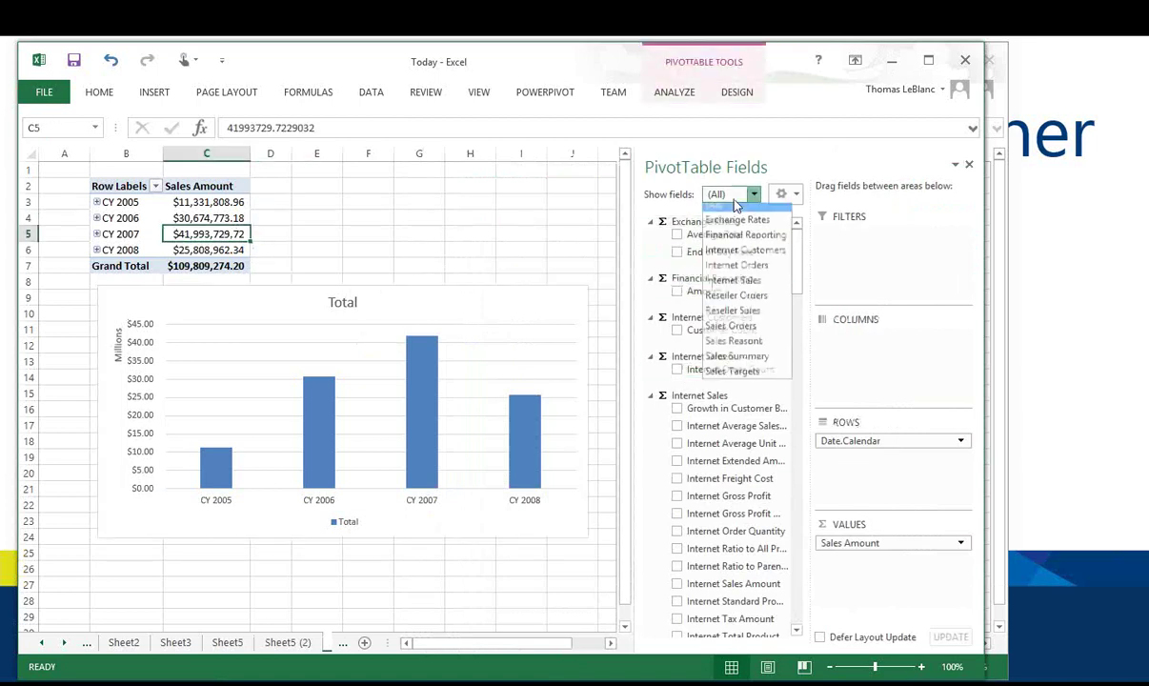
pyautogui.click(746, 357)
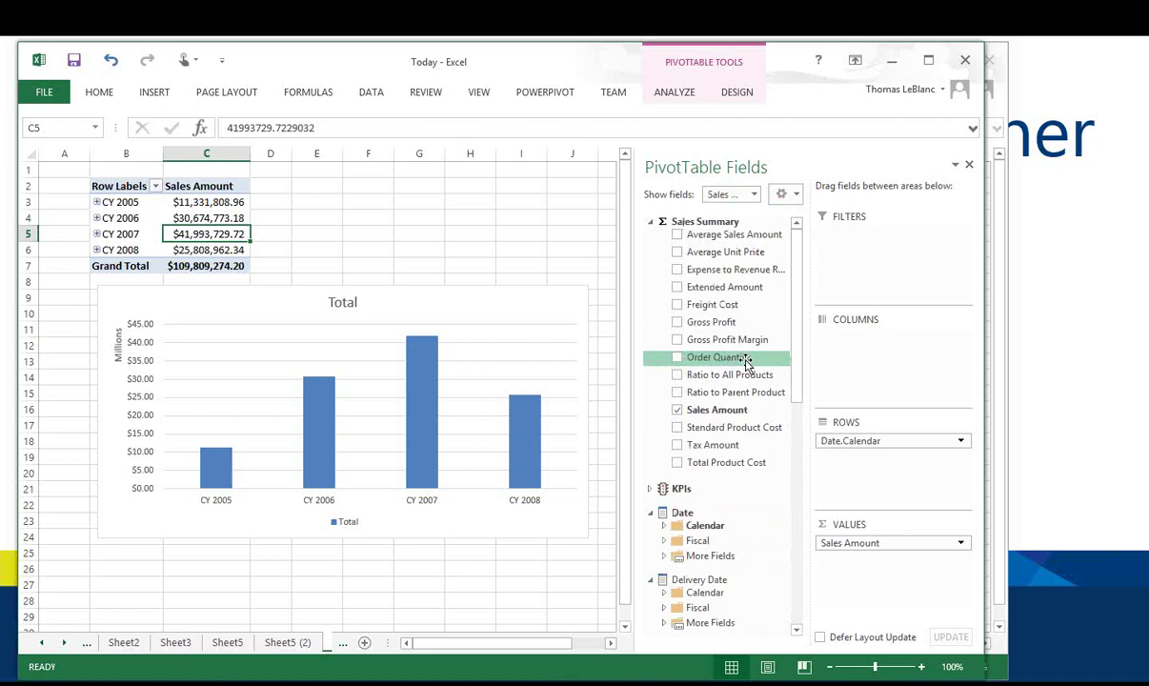
pyautogui.moveTo(722, 348); pyautogui.dragTo(862, 551)
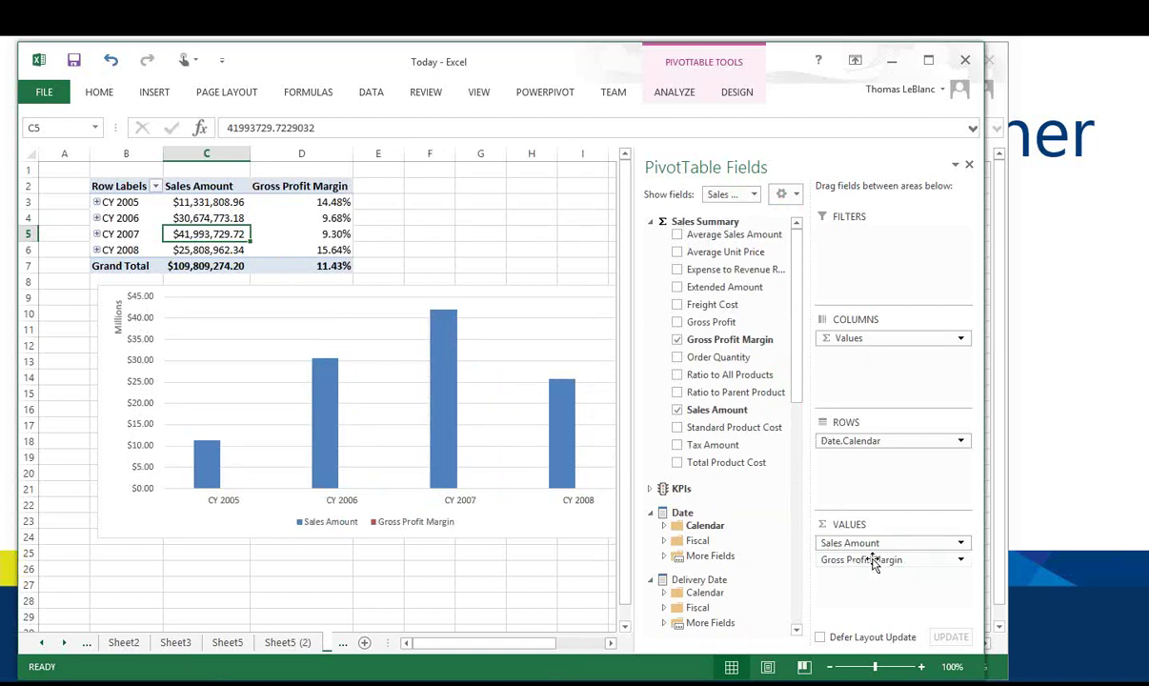
pyautogui.click(960, 560)
pyautogui.click(960, 560)
pyautogui.click(913, 559)
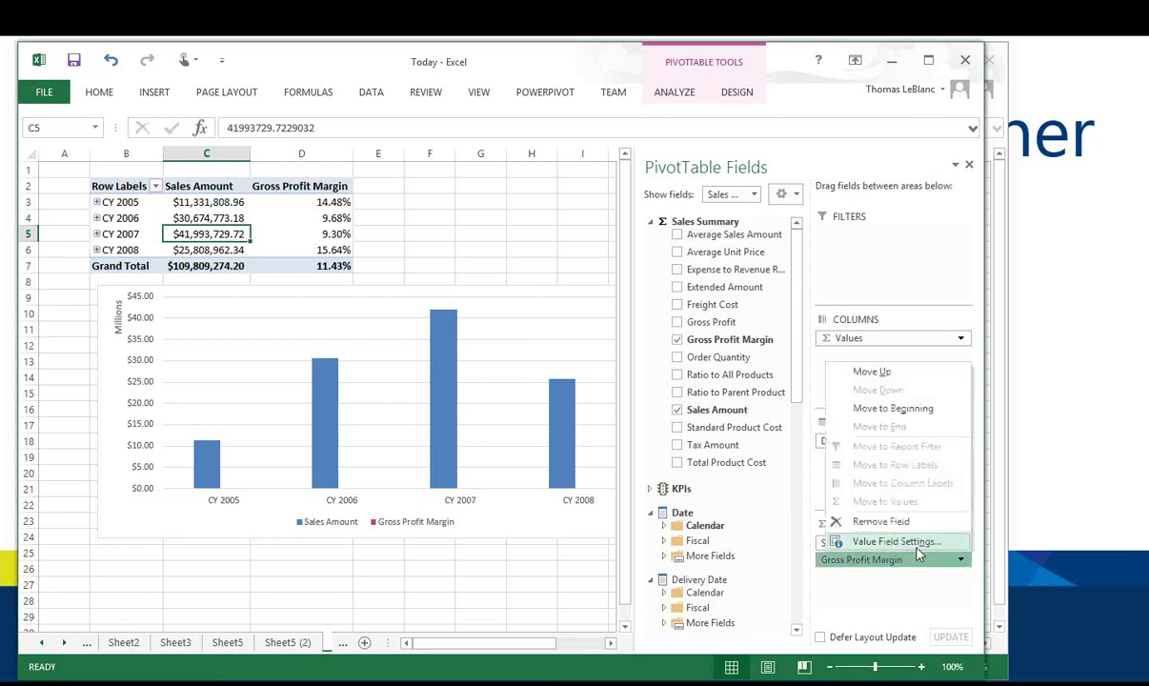
# Rename the Gross Profit Margin value field to GPM %.
pyautogui.click(916, 549)
pyautogui.press('super+c')
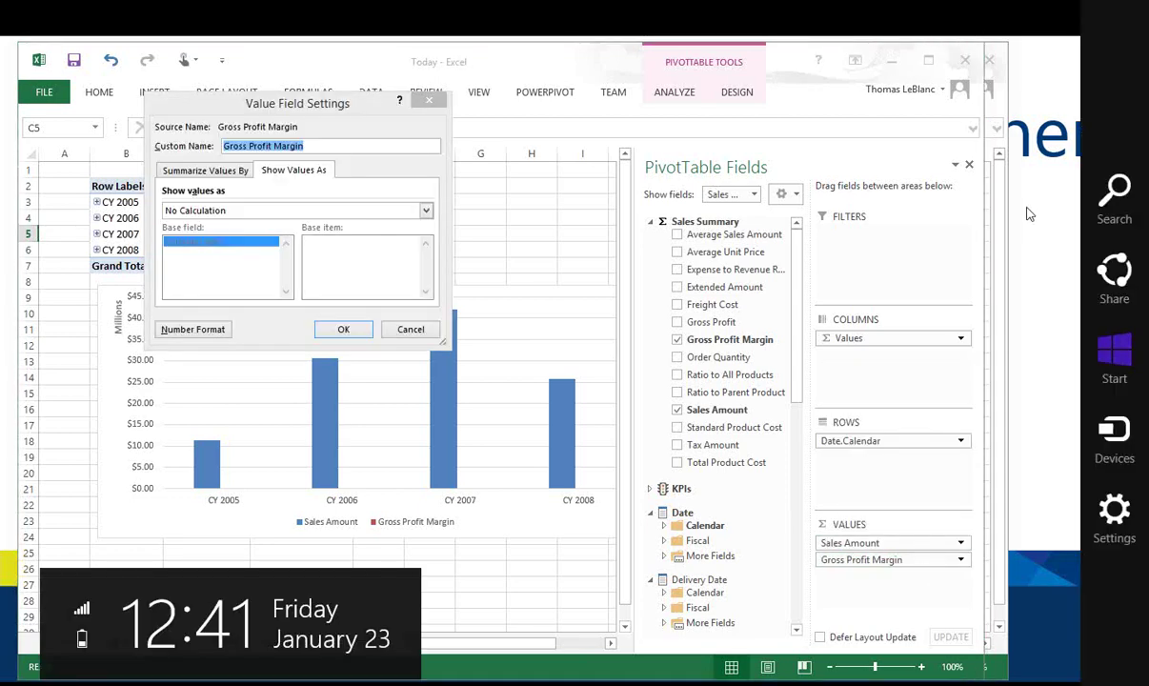
pyautogui.press('Escape')
pyautogui.write('GPM')
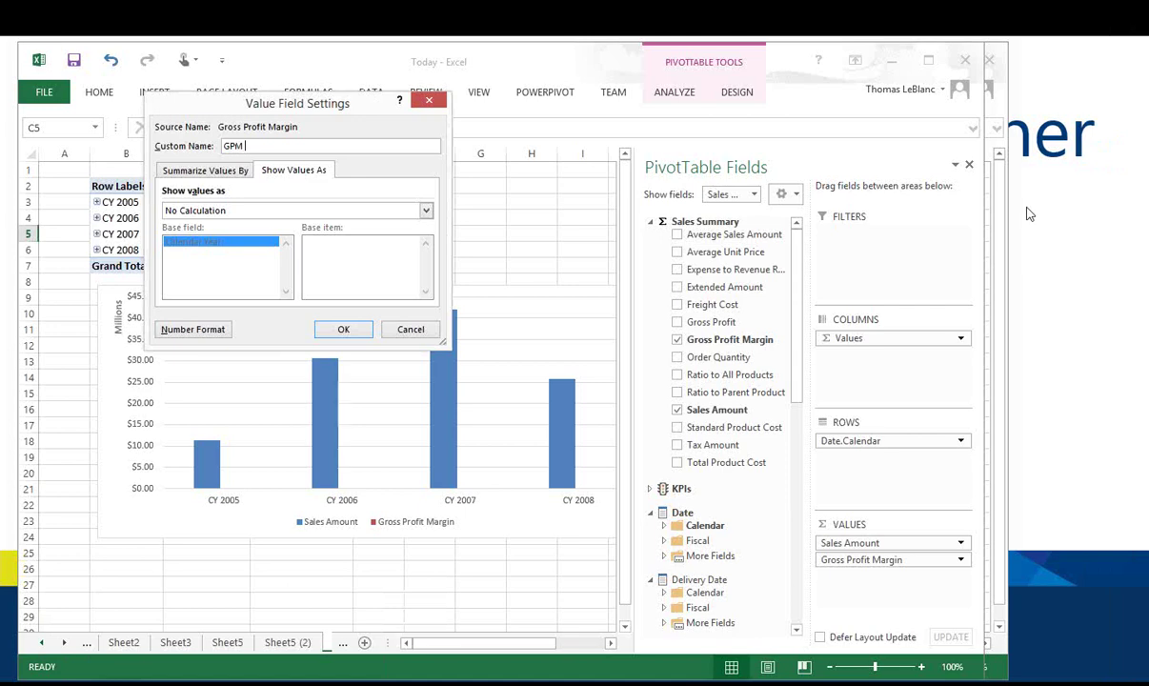
pyautogui.press('Return')
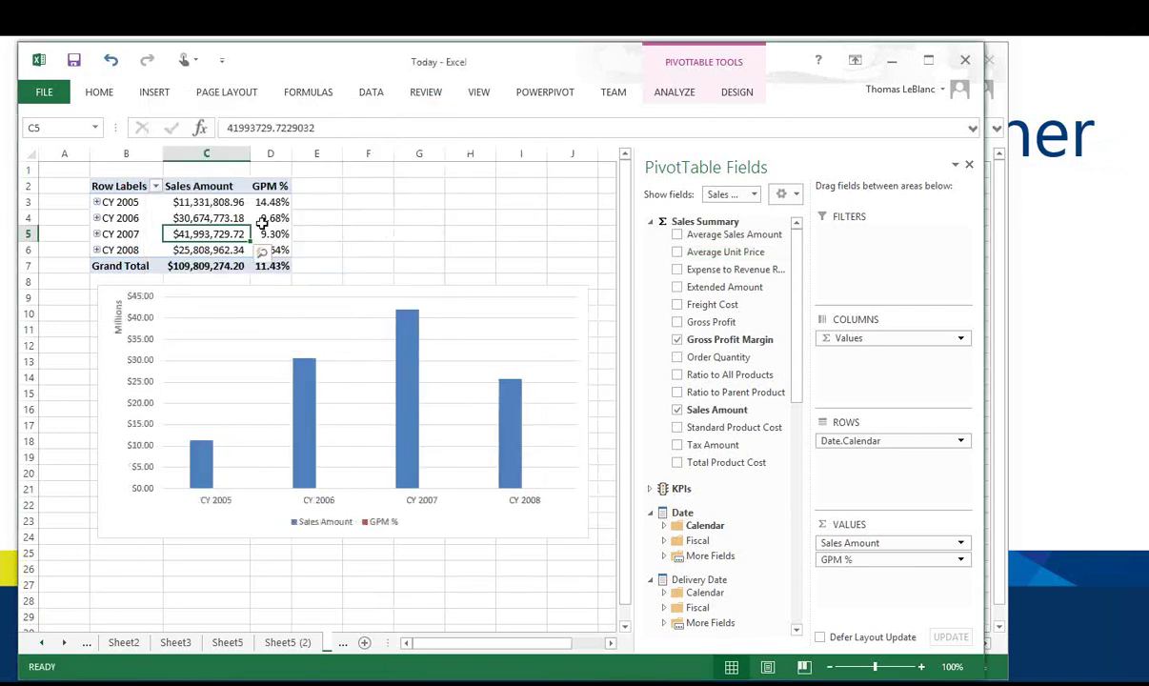
pyautogui.click(364, 360)
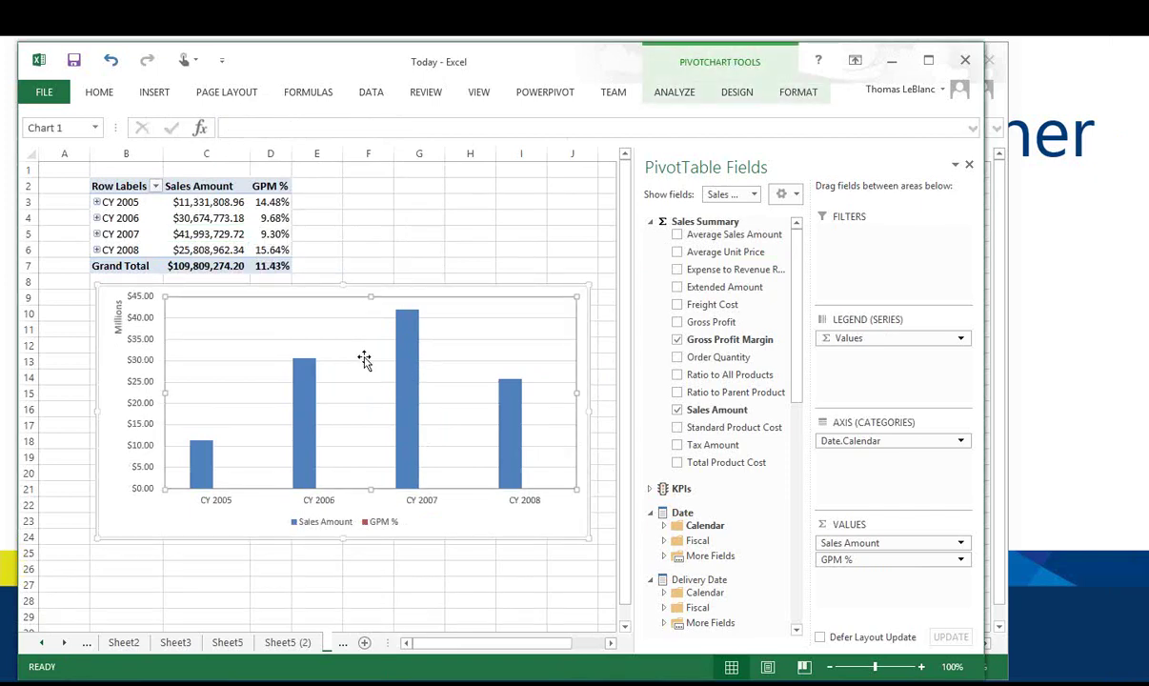
pyautogui.rightClick(364, 359)
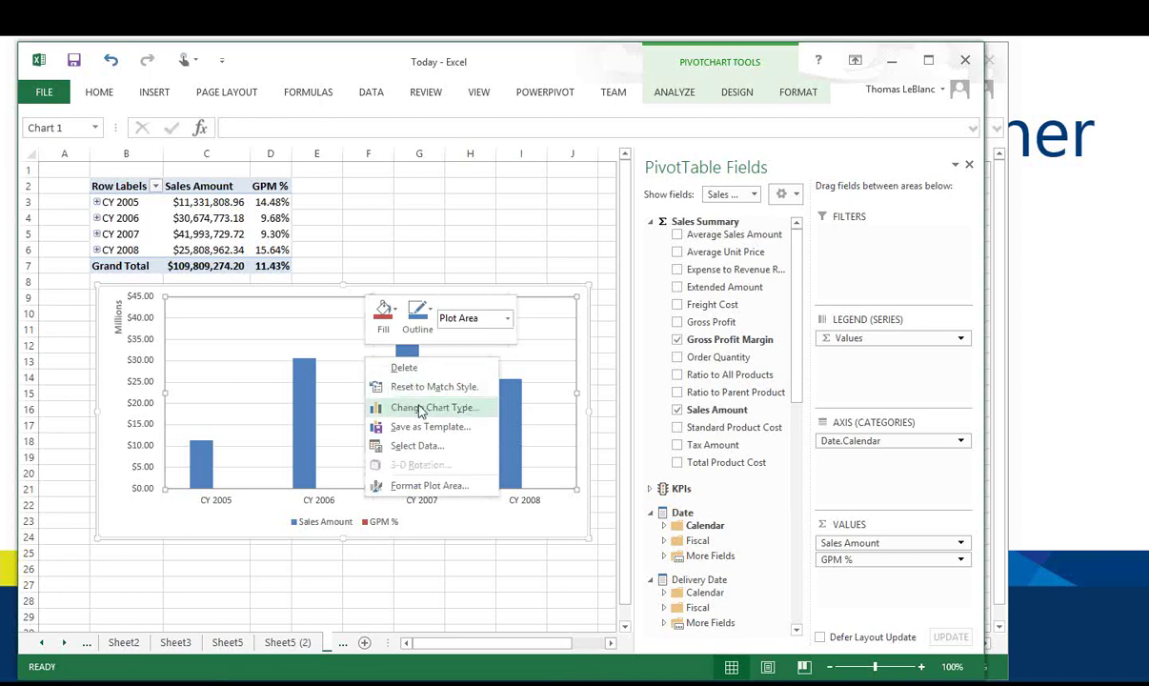
# Change the PivotChart type to Line with Markers.
pyautogui.click(393, 384)
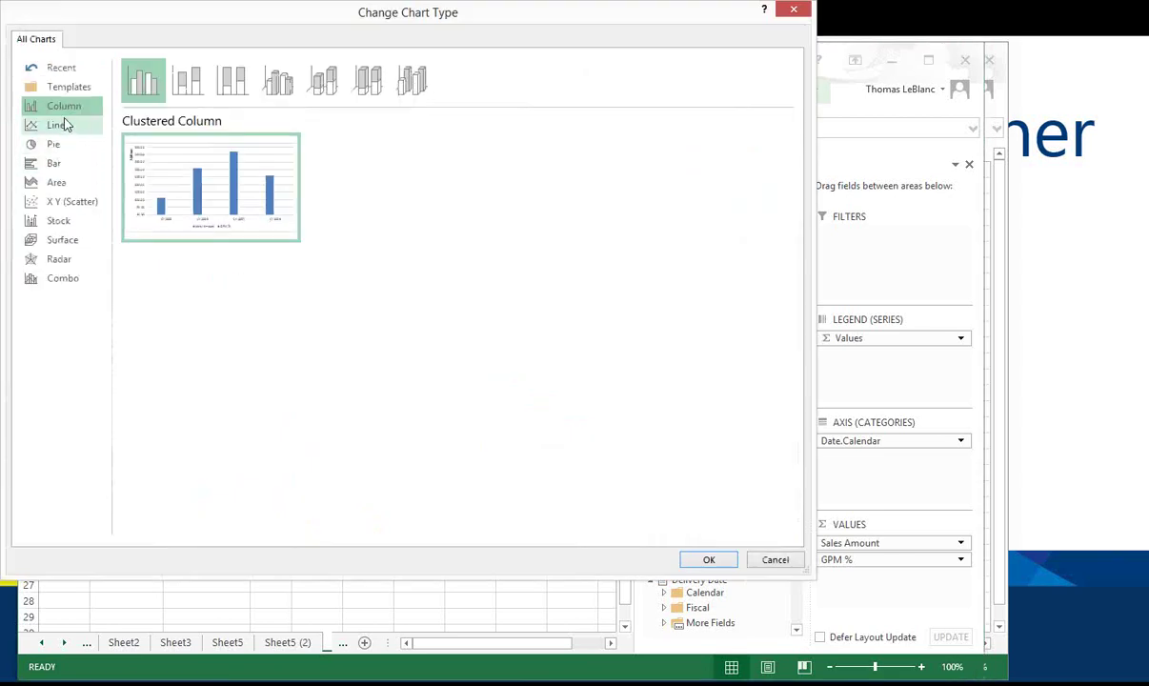
pyautogui.click(65, 124)
pyautogui.click(277, 80)
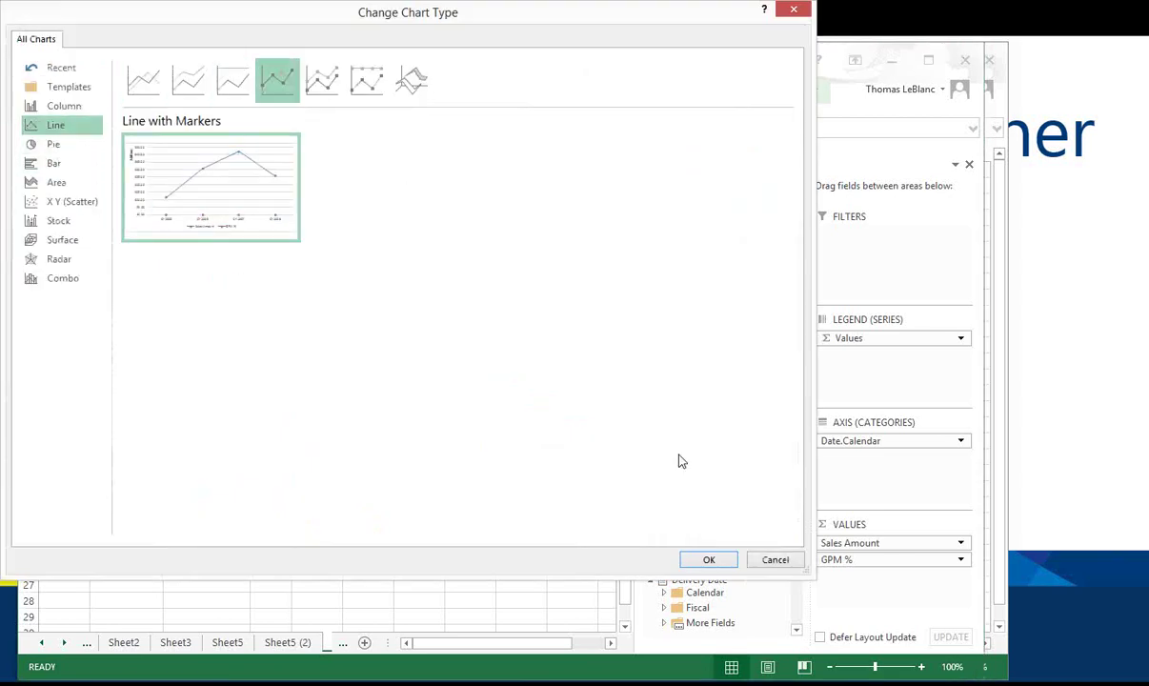
pyautogui.click(709, 560)
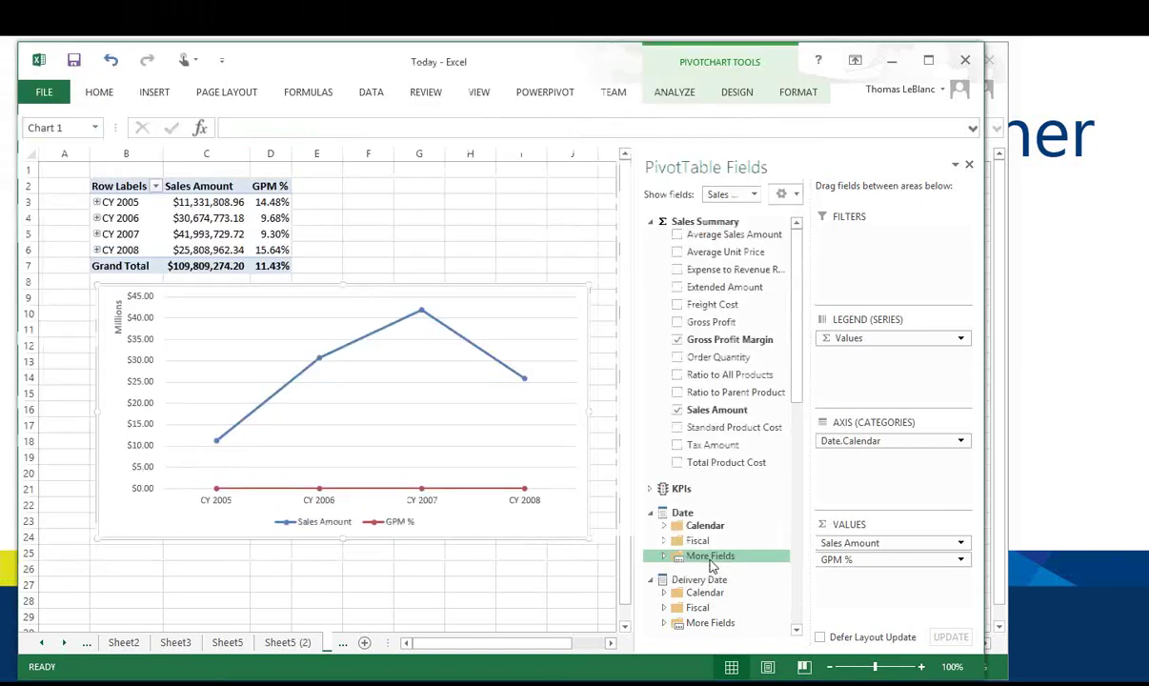
pyautogui.moveTo(424, 493)
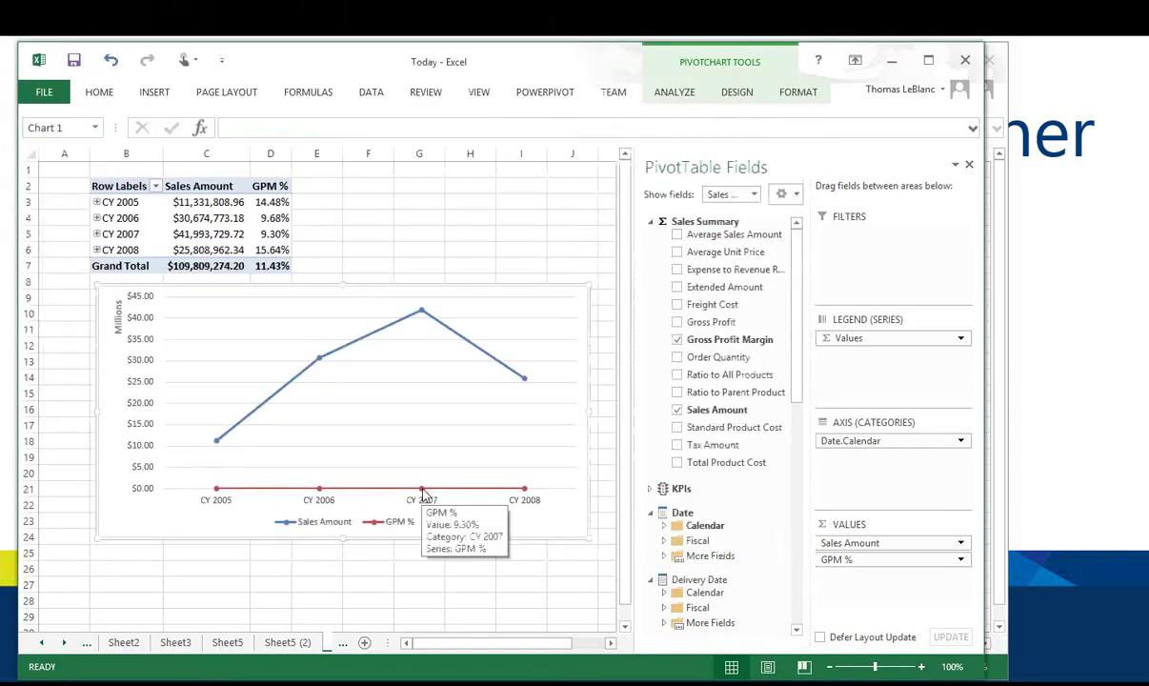
pyautogui.click(422, 489)
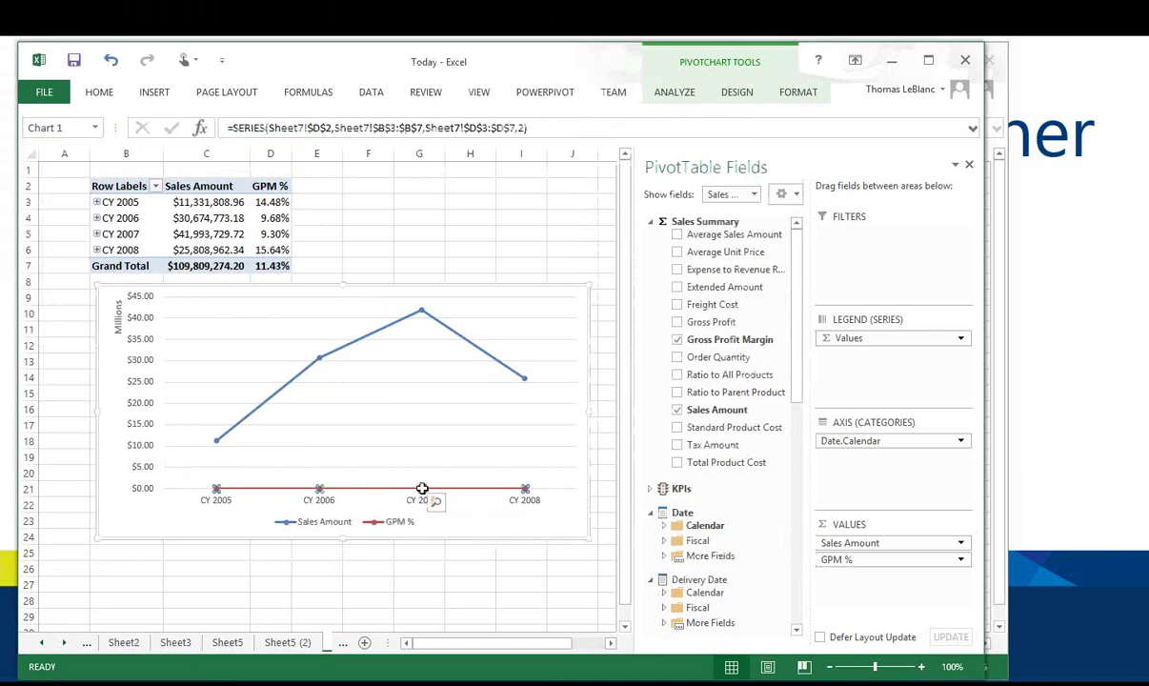
# Move the GPM % series onto a secondary 0.00%–18.00% axis on the right.
pyautogui.rightClick(422, 489)
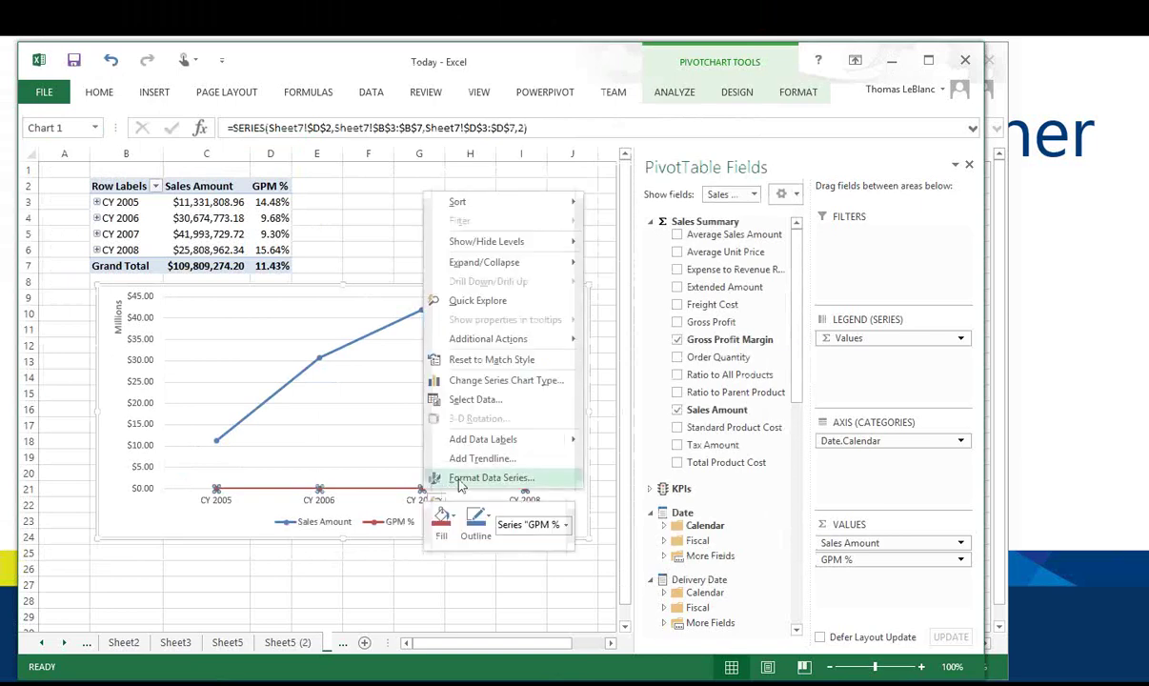
pyautogui.click(459, 482)
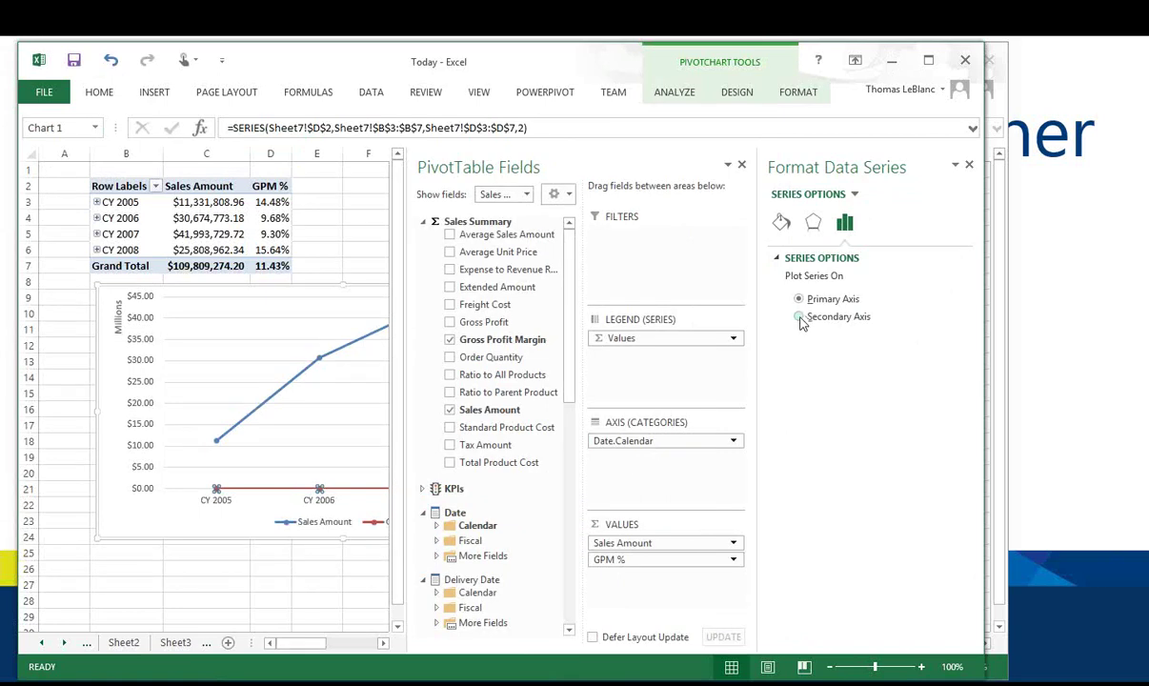
pyautogui.click(799, 317)
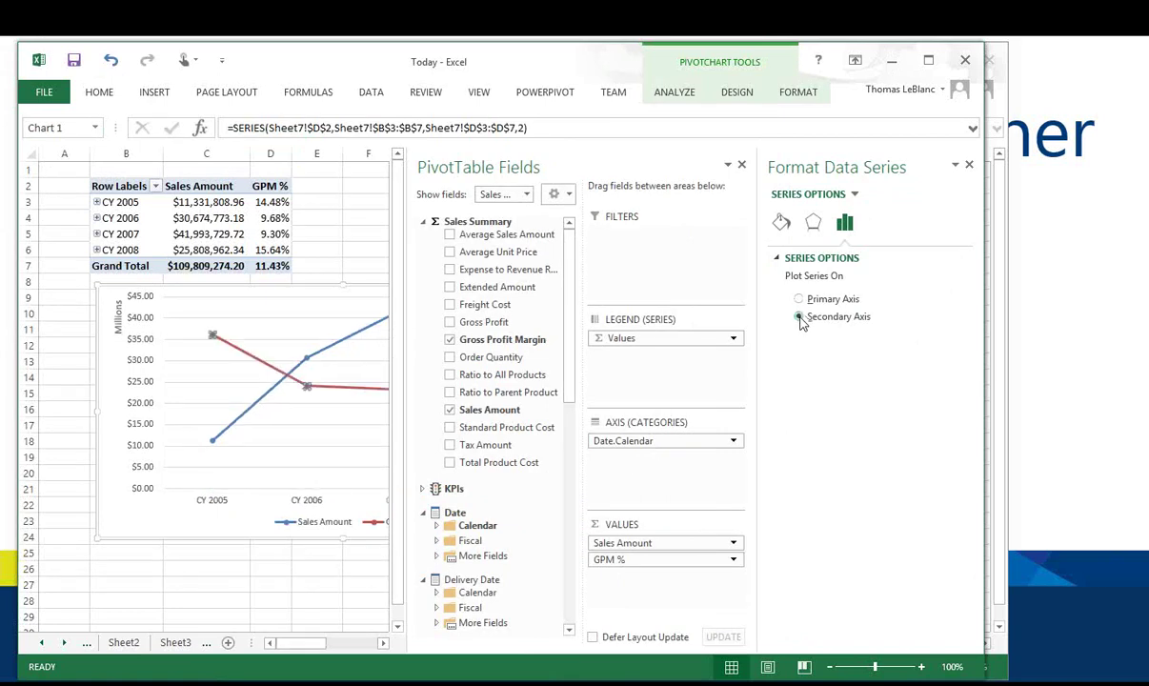
pyautogui.click(351, 247)
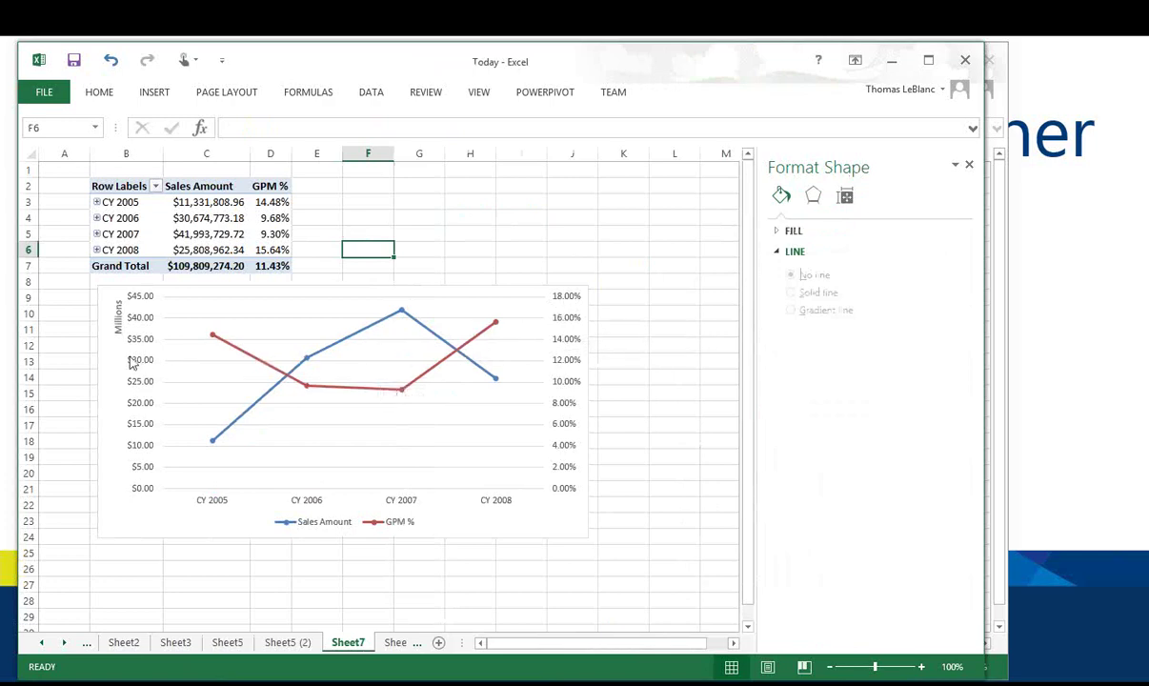
pyautogui.moveTo(375, 395)
pyautogui.click(402, 314)
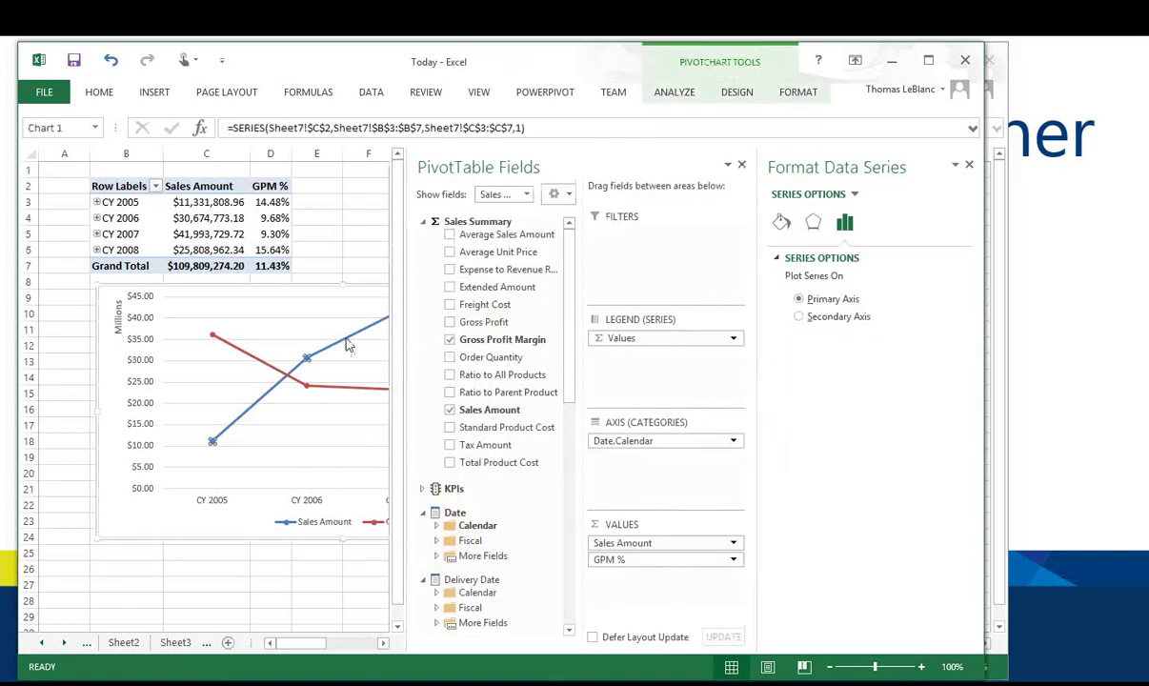
pyautogui.rightClick(304, 358)
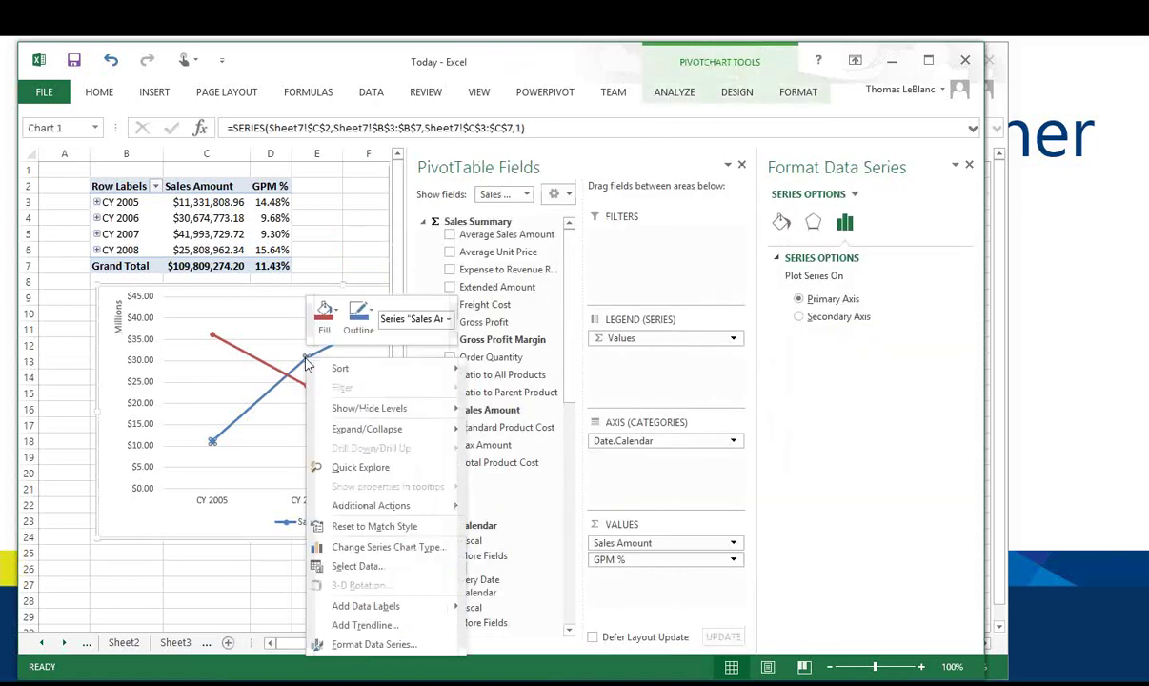
pyautogui.click(400, 549)
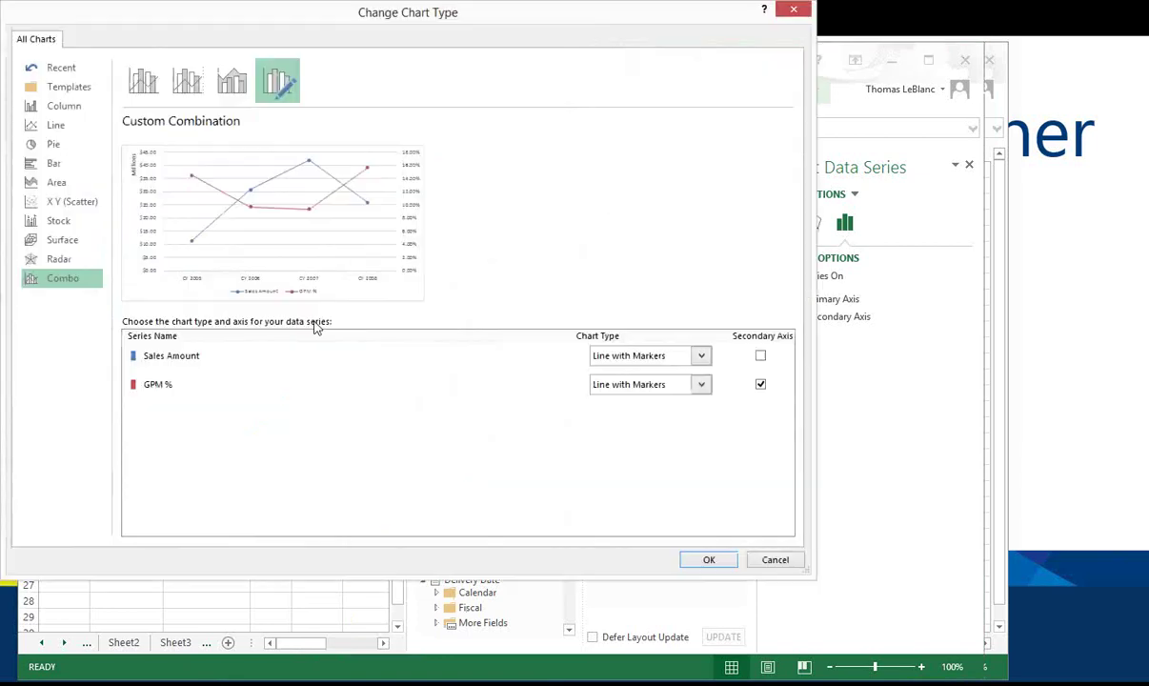
pyautogui.click(69, 164)
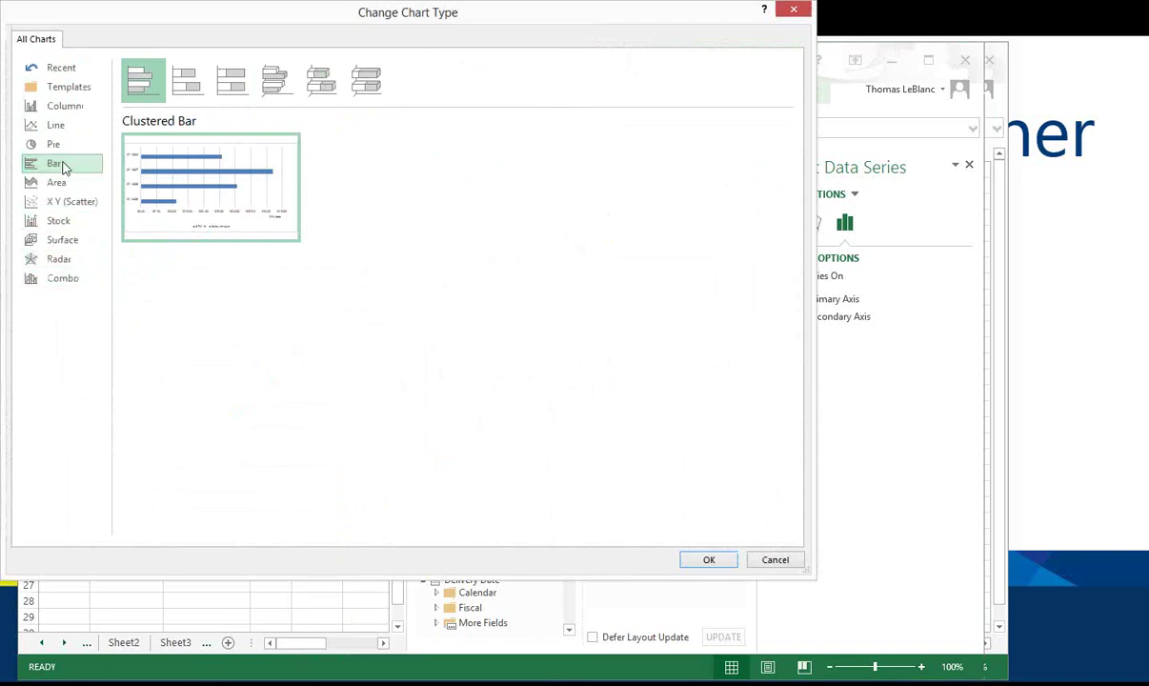
pyautogui.click(69, 110)
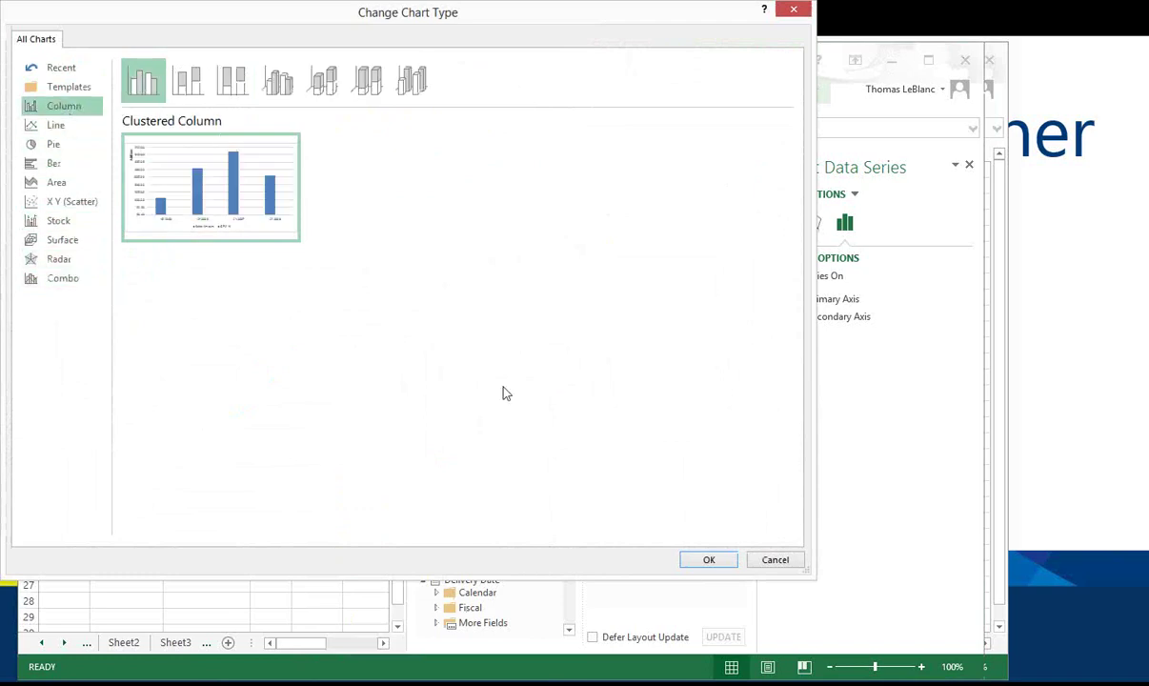
pyautogui.click(709, 562)
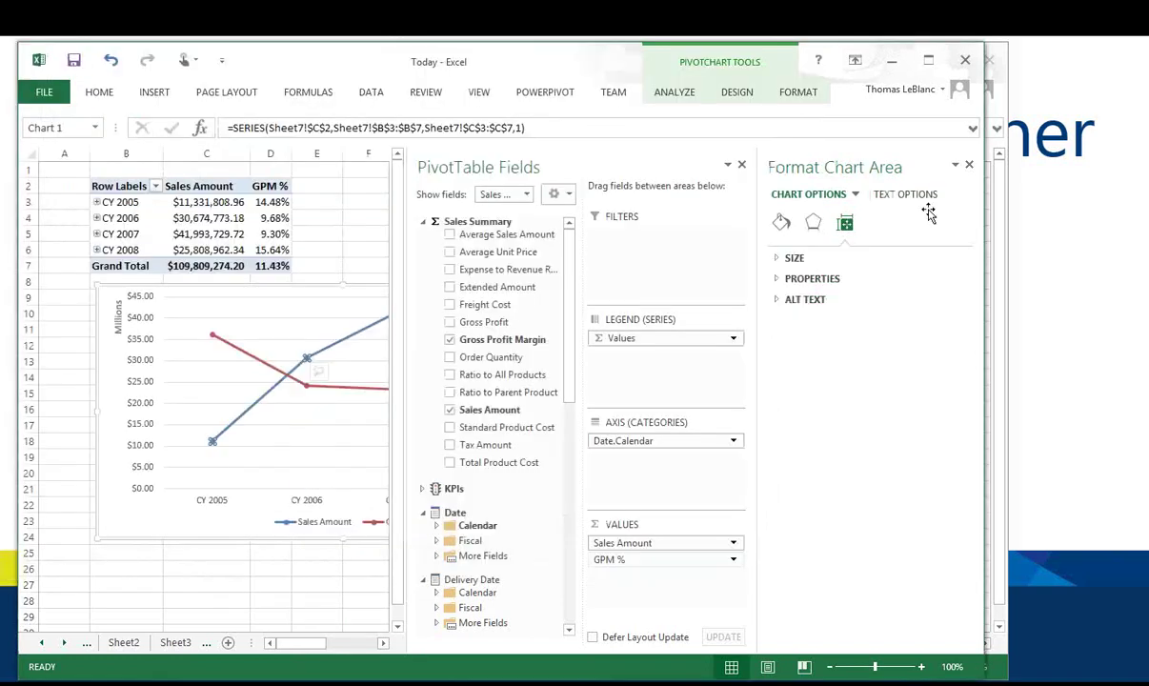
pyautogui.click(969, 167)
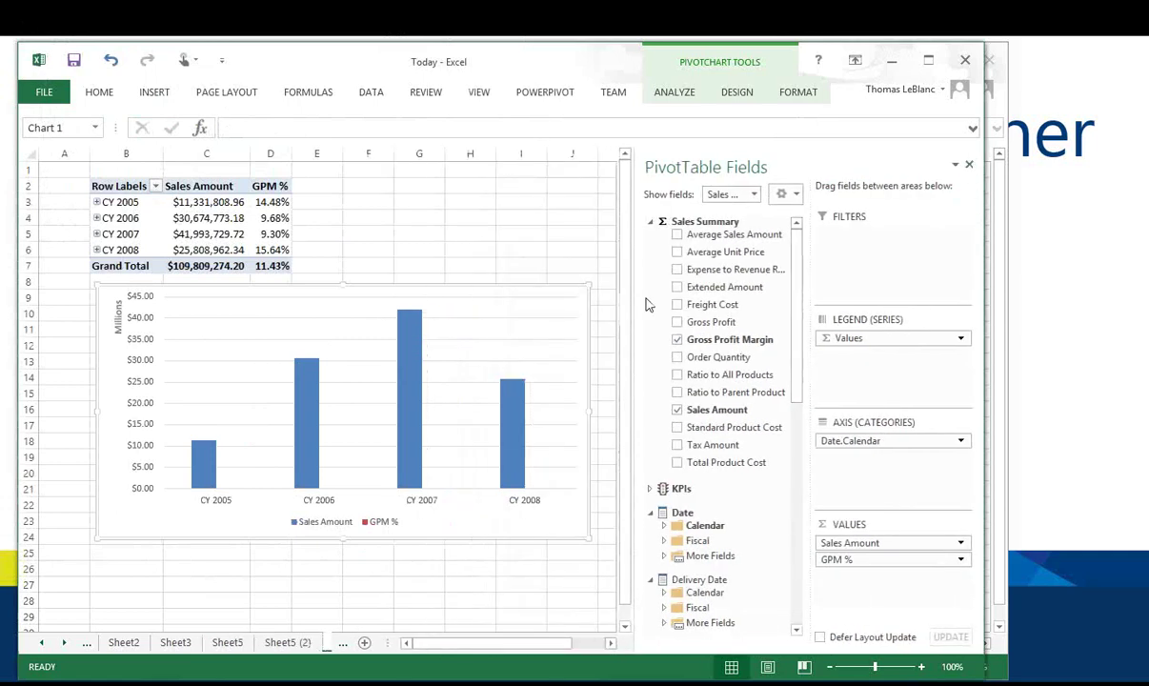
pyautogui.click(381, 526)
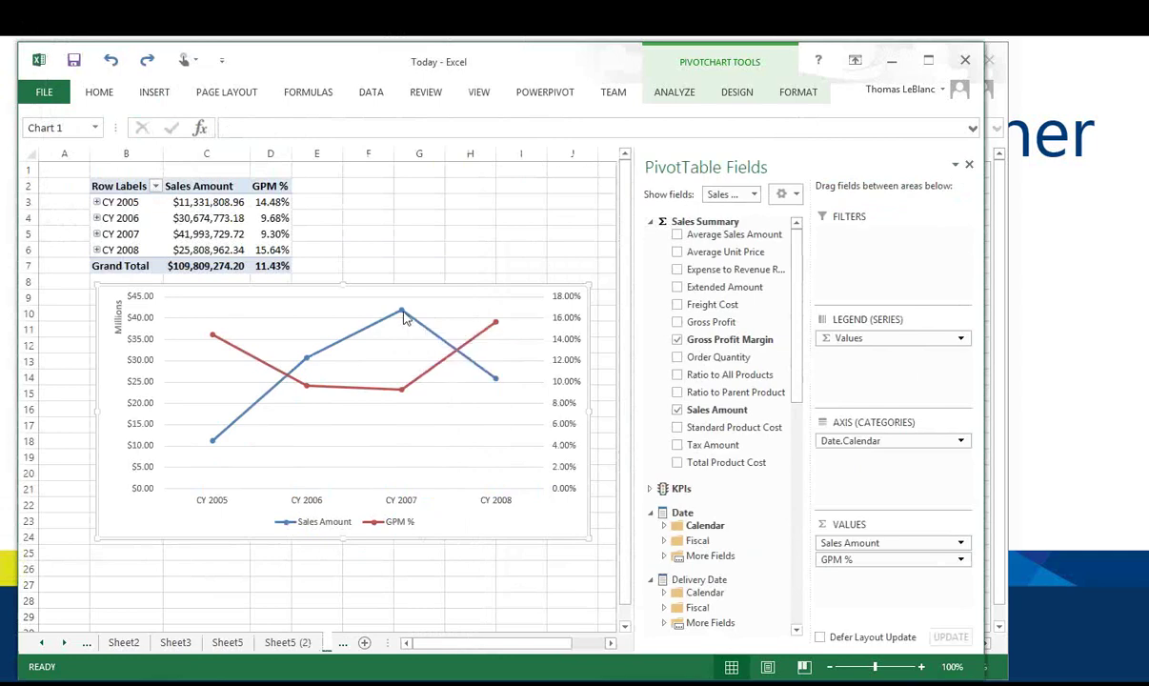
# Change the Sales Amount series from a line to Clustered Column.
pyautogui.rightClick(402, 316)
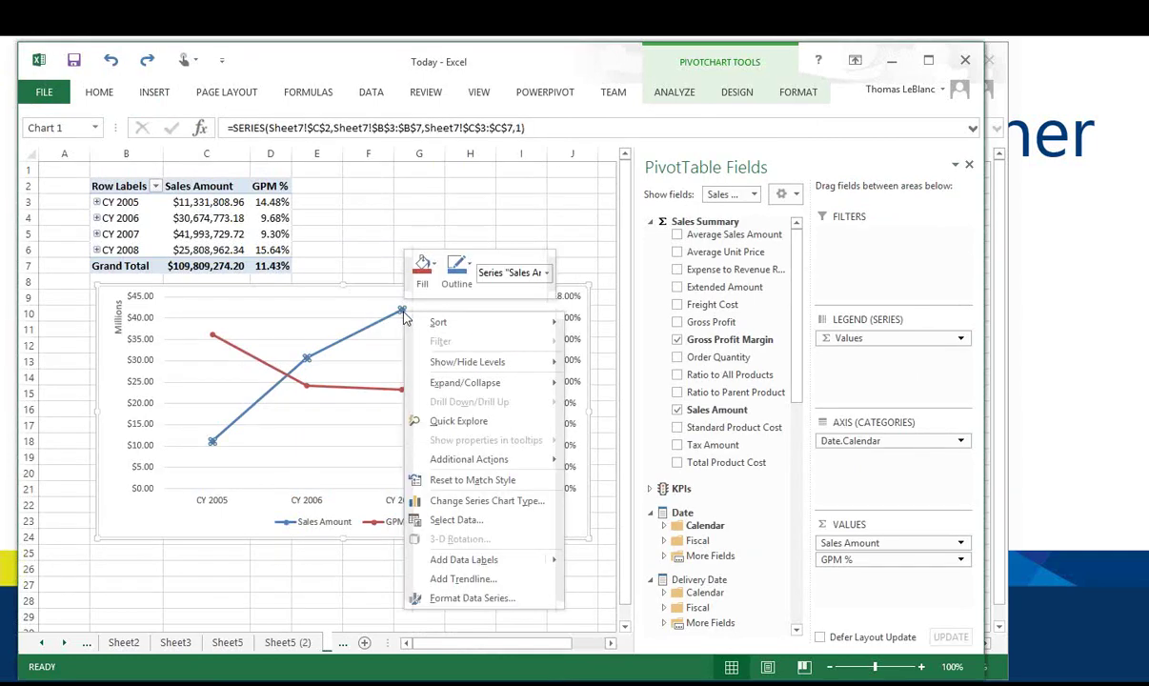
pyautogui.click(498, 599)
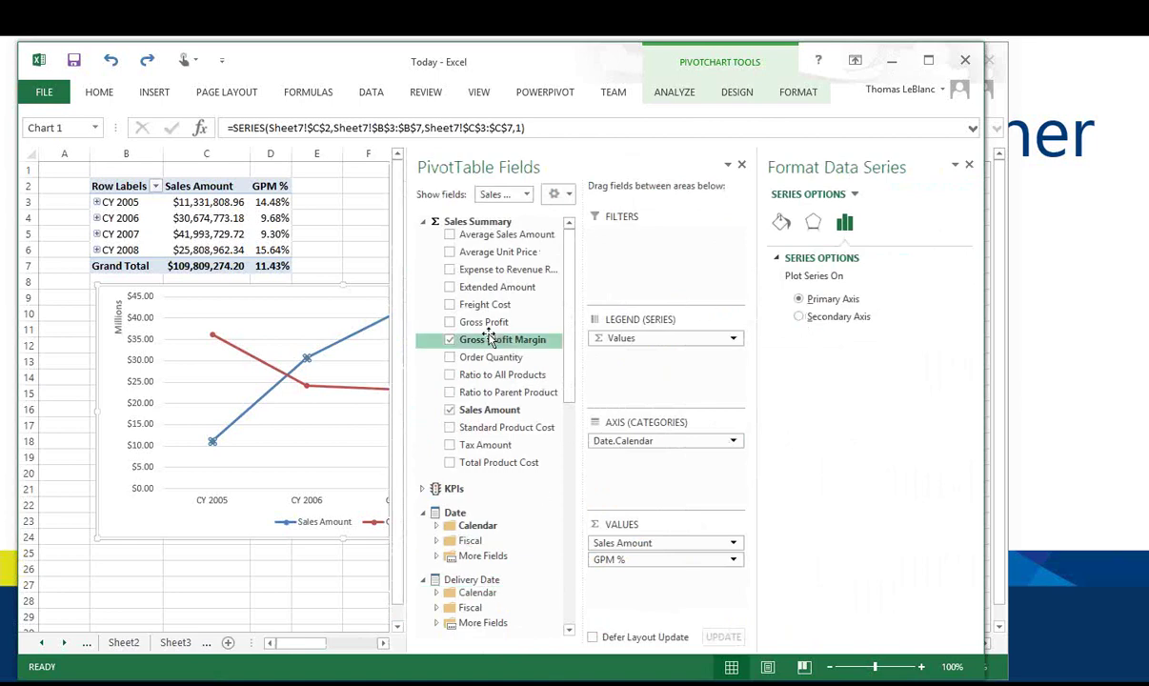
pyautogui.click(362, 250)
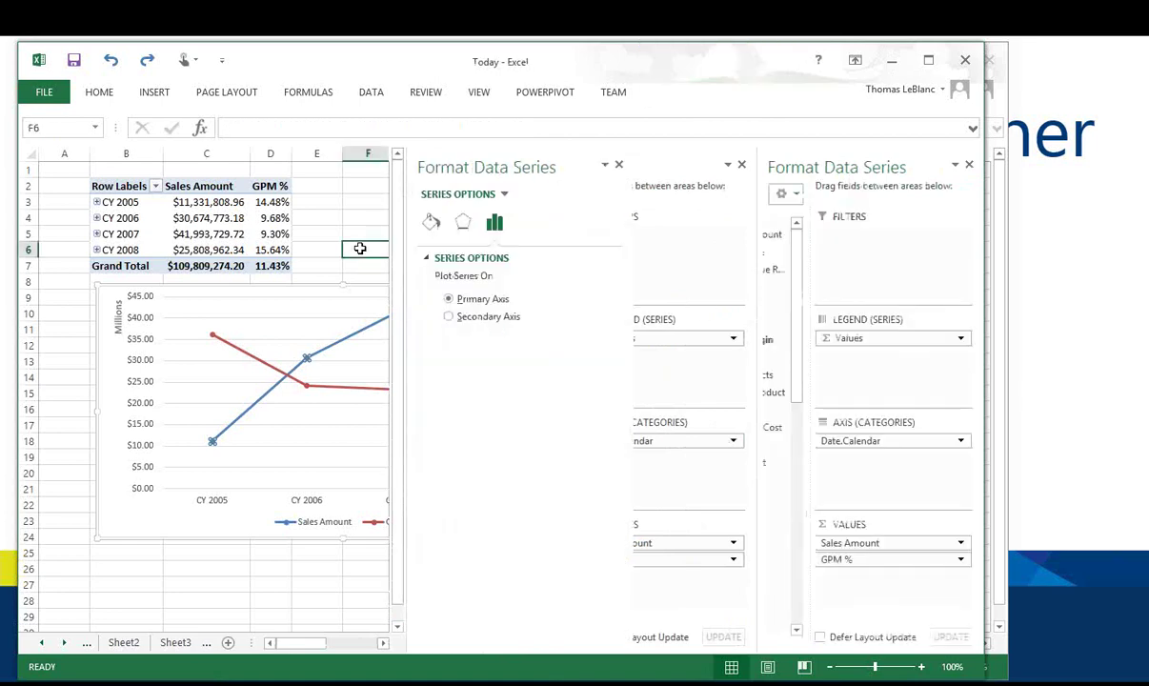
pyautogui.click(307, 363)
pyautogui.rightClick(308, 368)
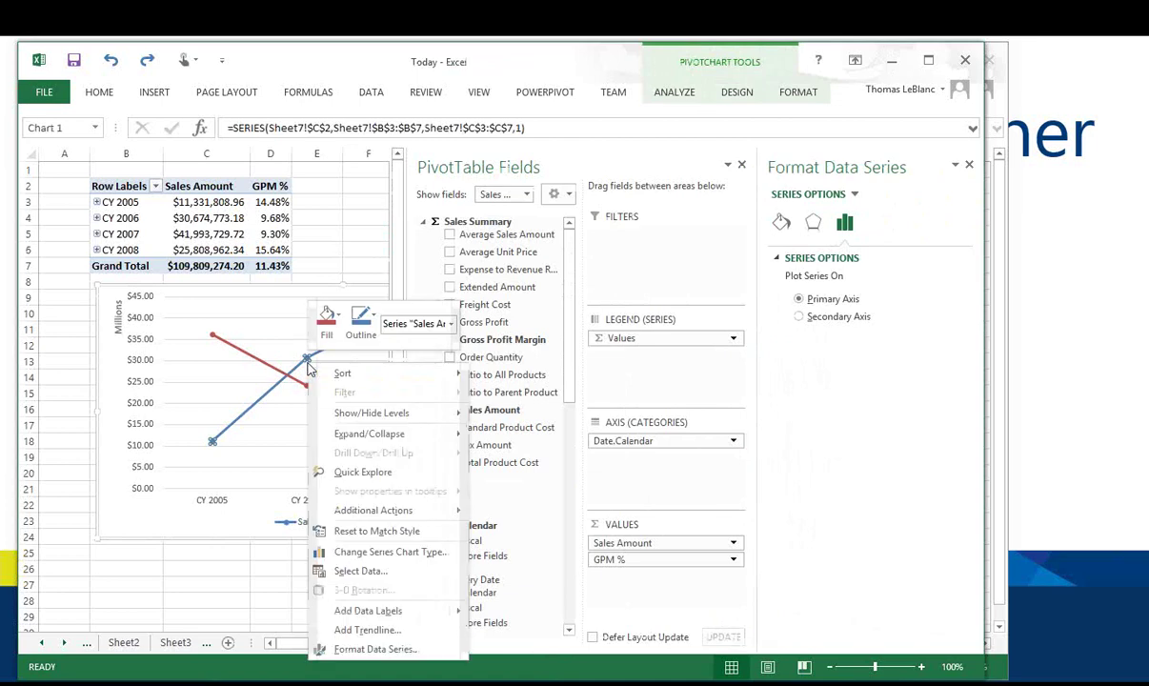
pyautogui.click(389, 553)
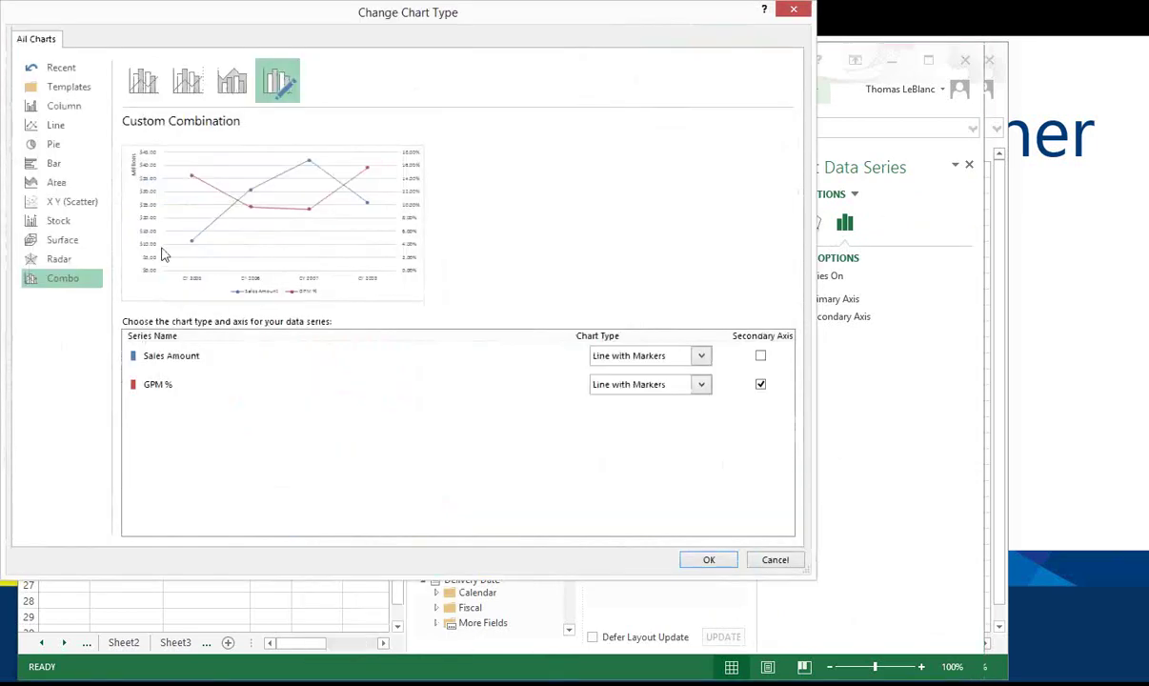
pyautogui.click(67, 107)
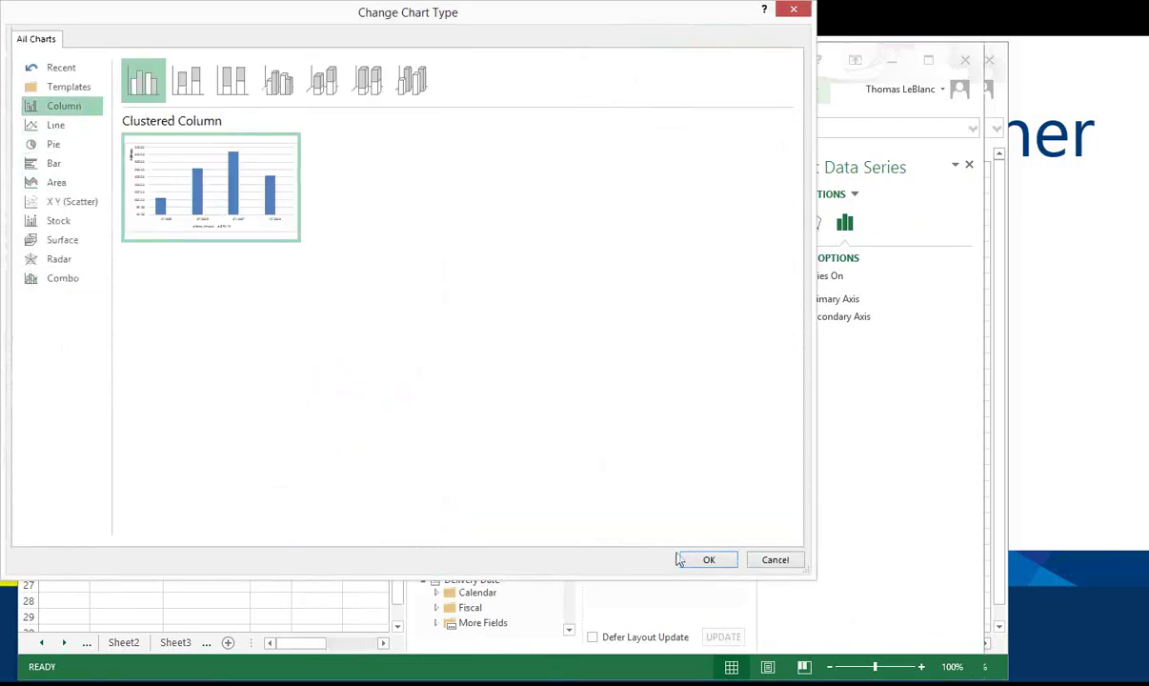
pyautogui.click(705, 561)
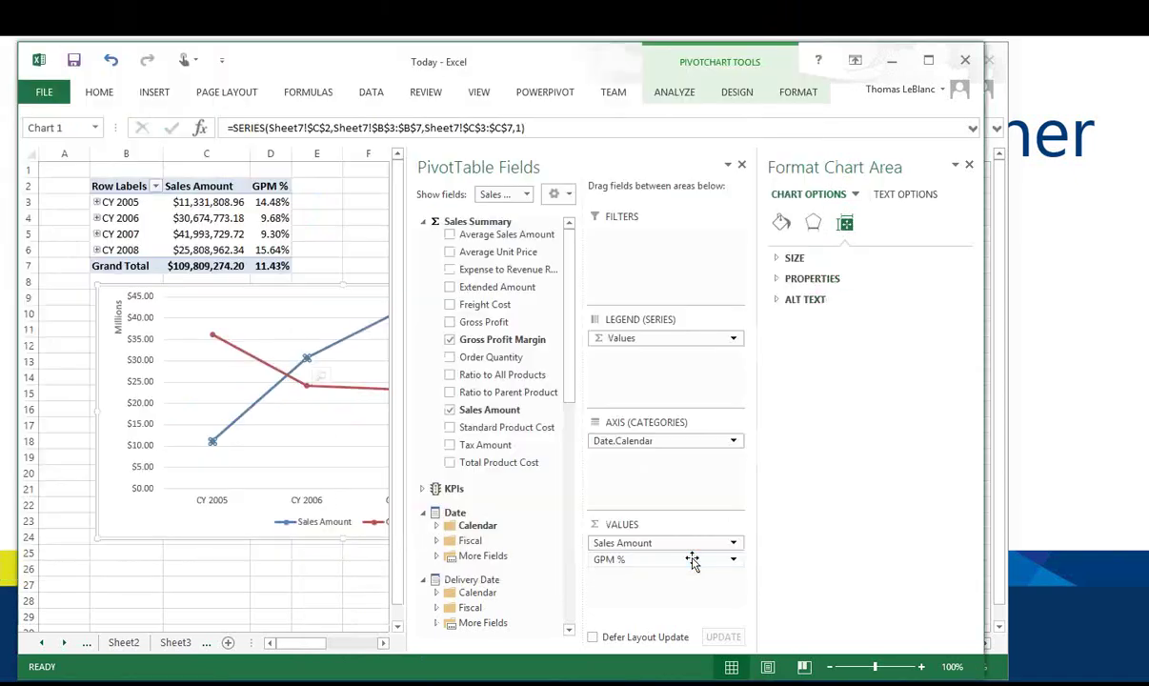
pyautogui.click(360, 262)
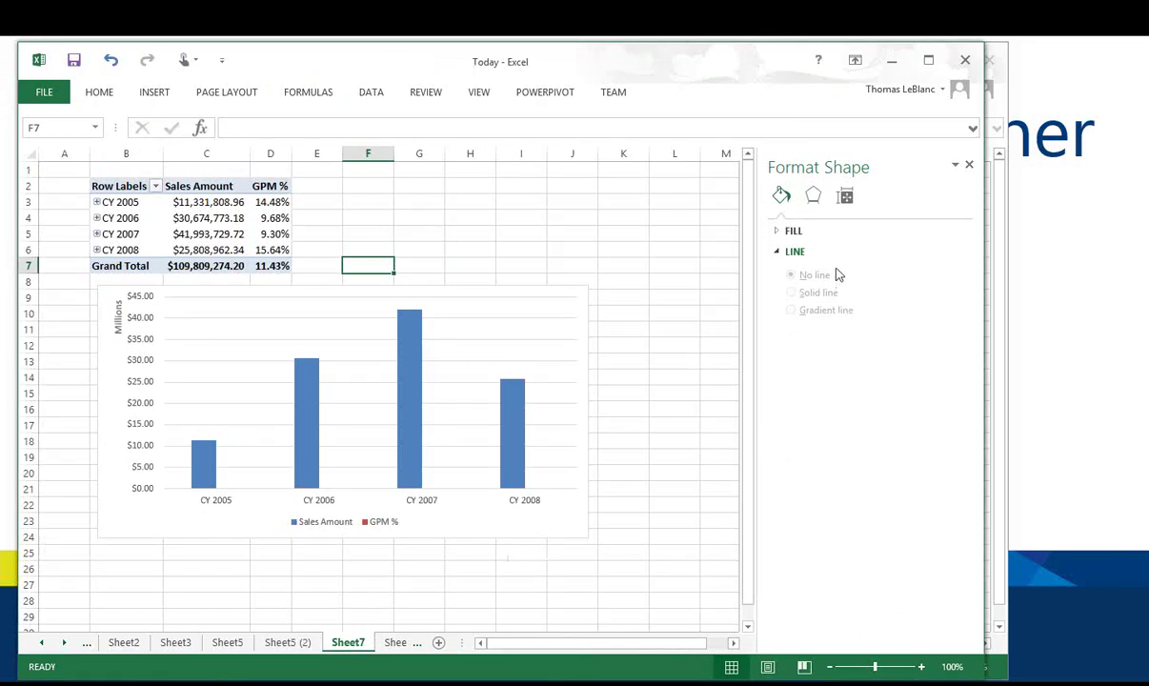
# Review the Sales Amount columns' effects and size settings in the format pane.
pyautogui.click(813, 196)
pyautogui.click(850, 195)
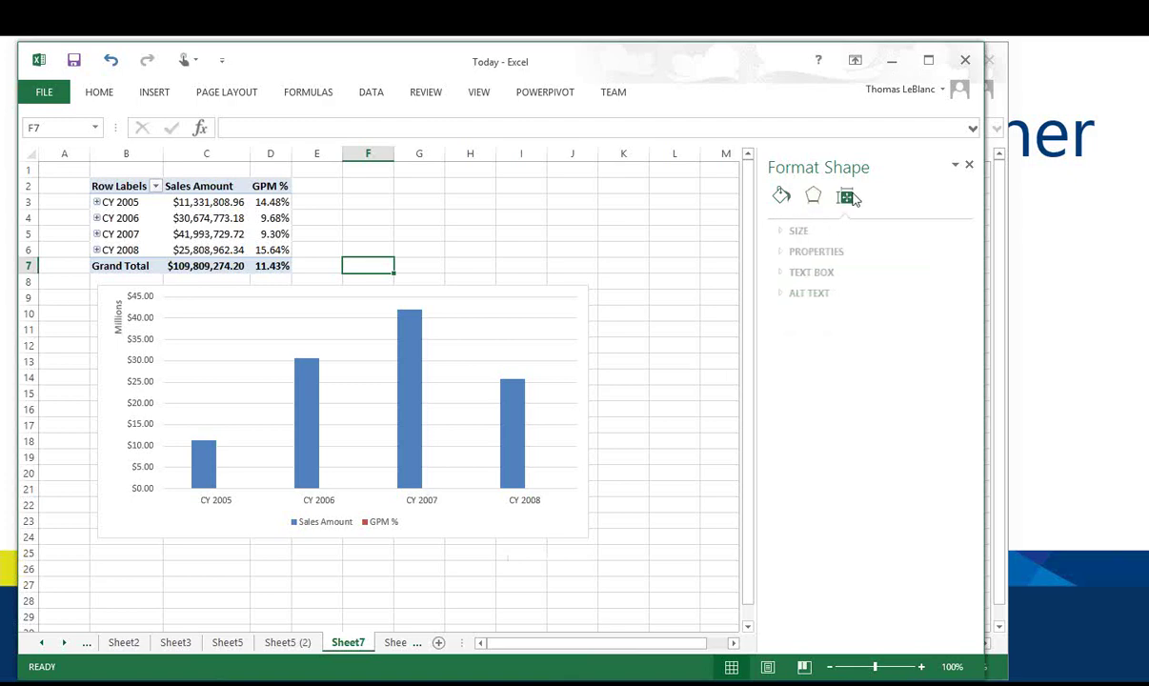
pyautogui.click(515, 410)
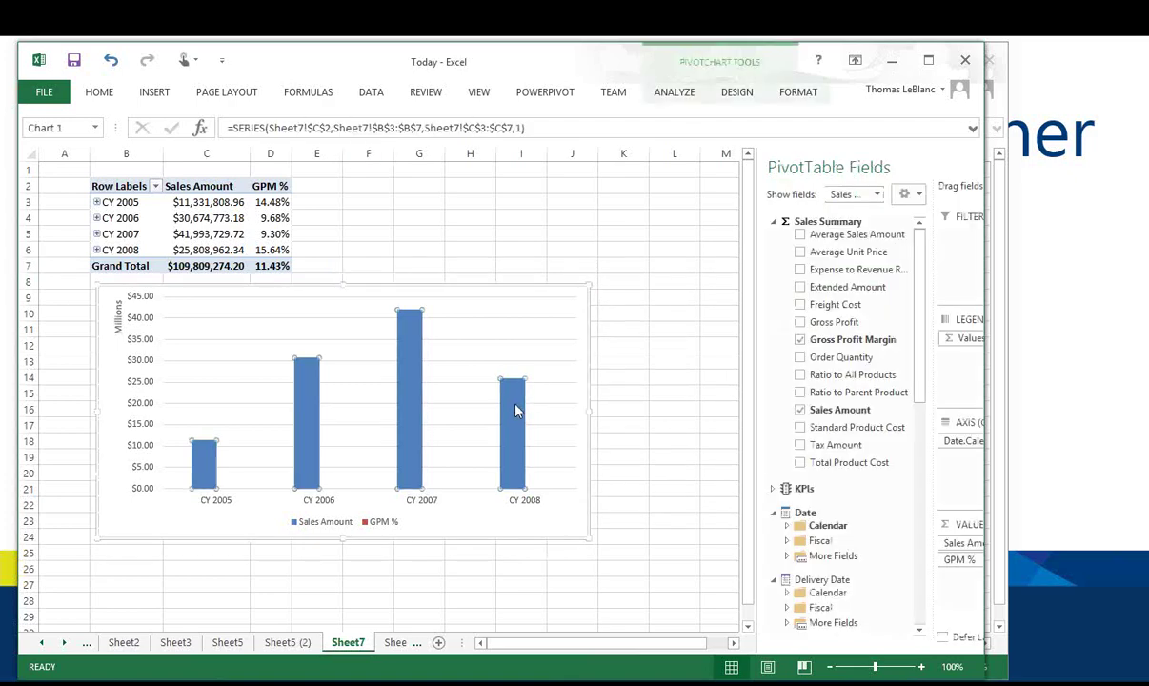
pyautogui.rightClick(515, 411)
pyautogui.click(353, 250)
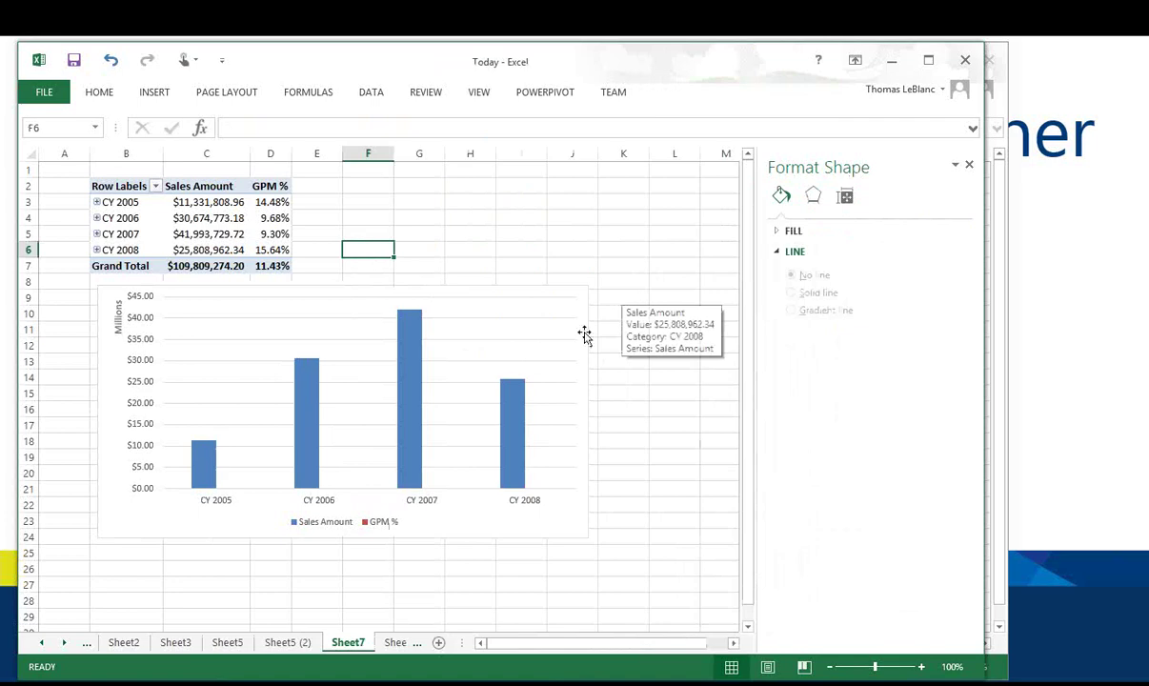
# Add a new Sheet6, select B2, and choose the Adventure Works connection from Existing Connections.
pyautogui.click(399, 642)
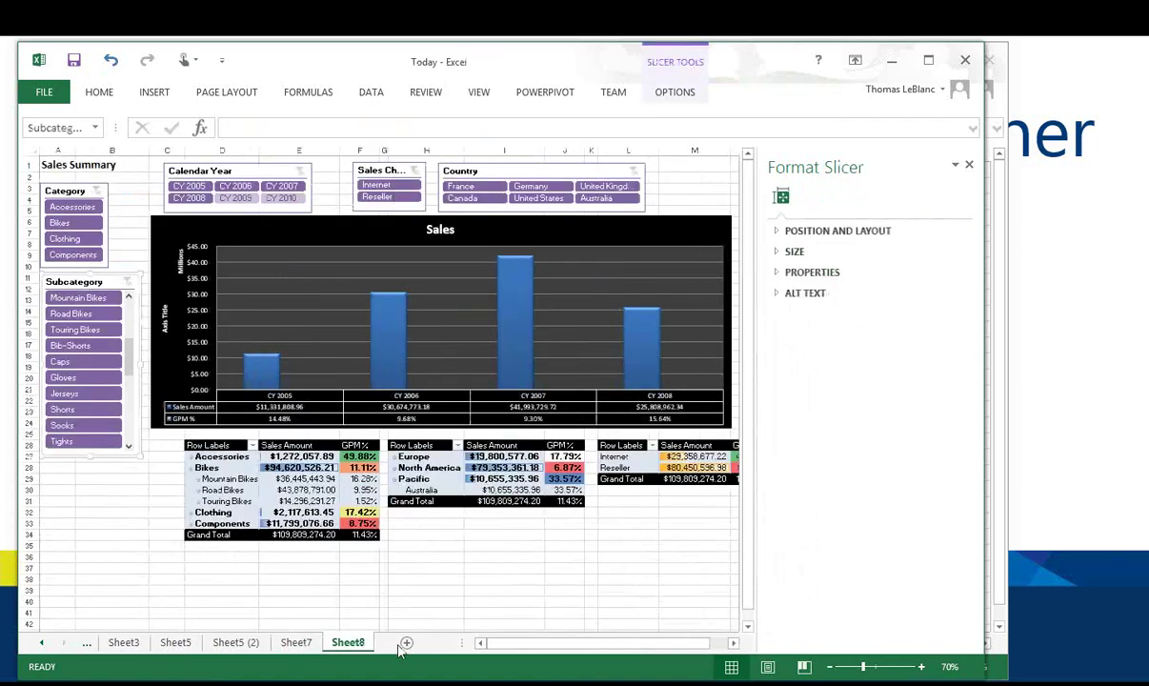
pyautogui.click(407, 643)
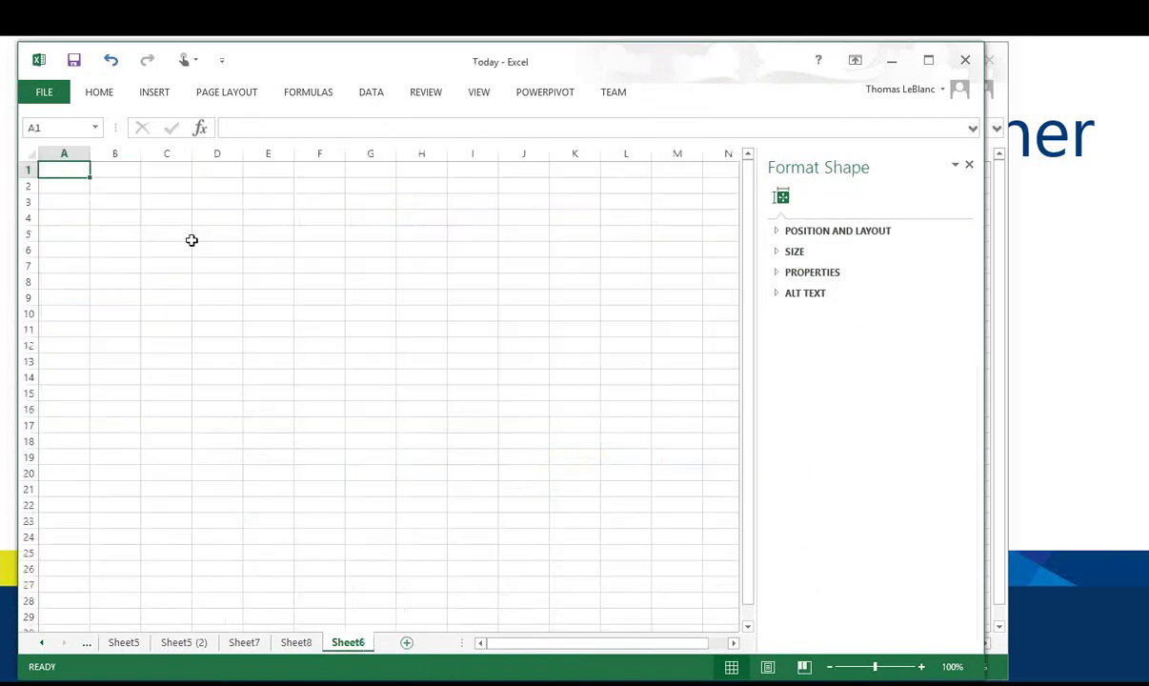
pyautogui.click(121, 188)
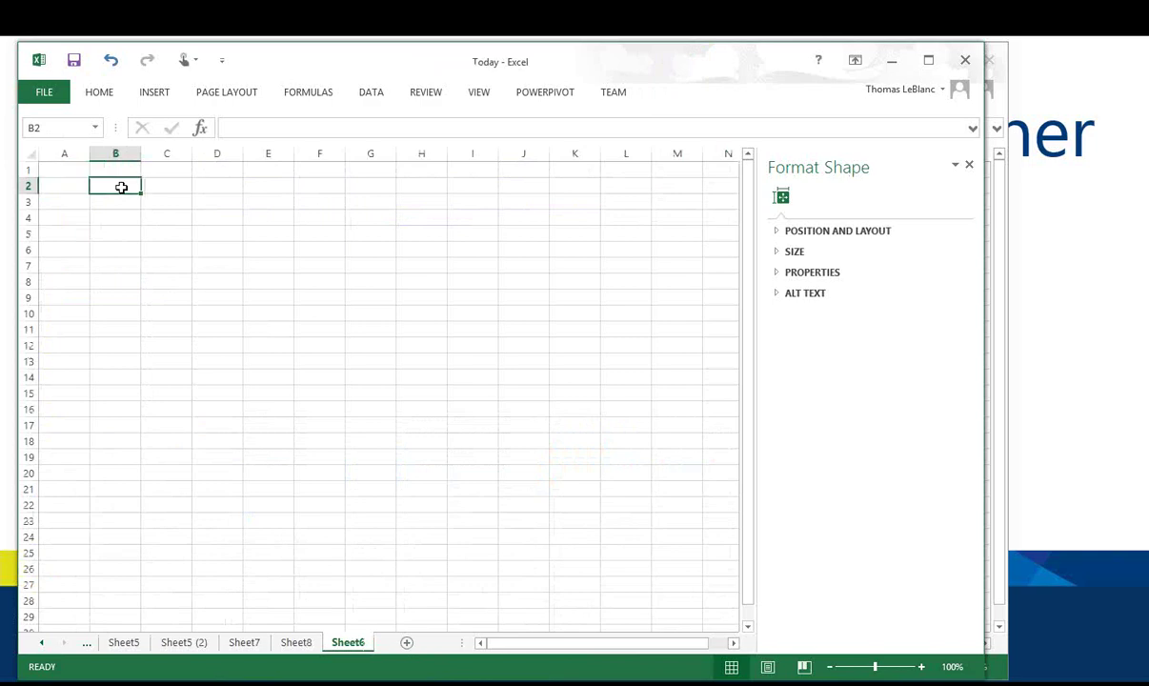
pyautogui.click(373, 98)
pyautogui.click(187, 139)
pyautogui.doubleClick(423, 293)
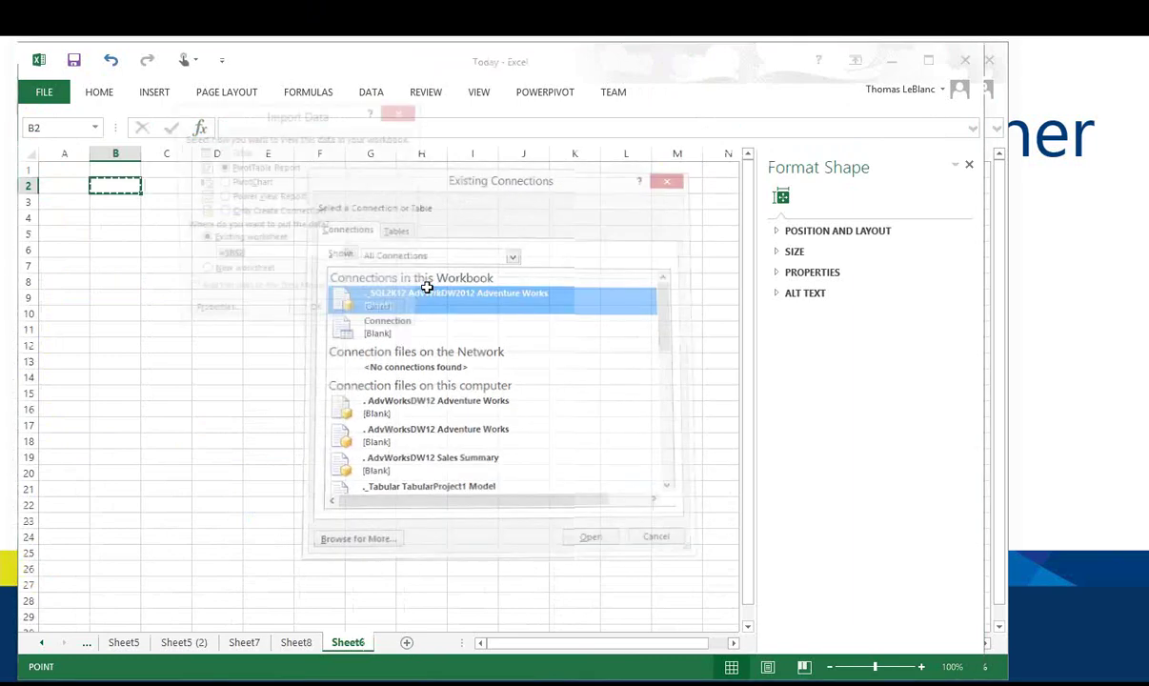
# Create a PivotTable from the connection and show only the Sales Summary fields.
pyautogui.click(331, 321)
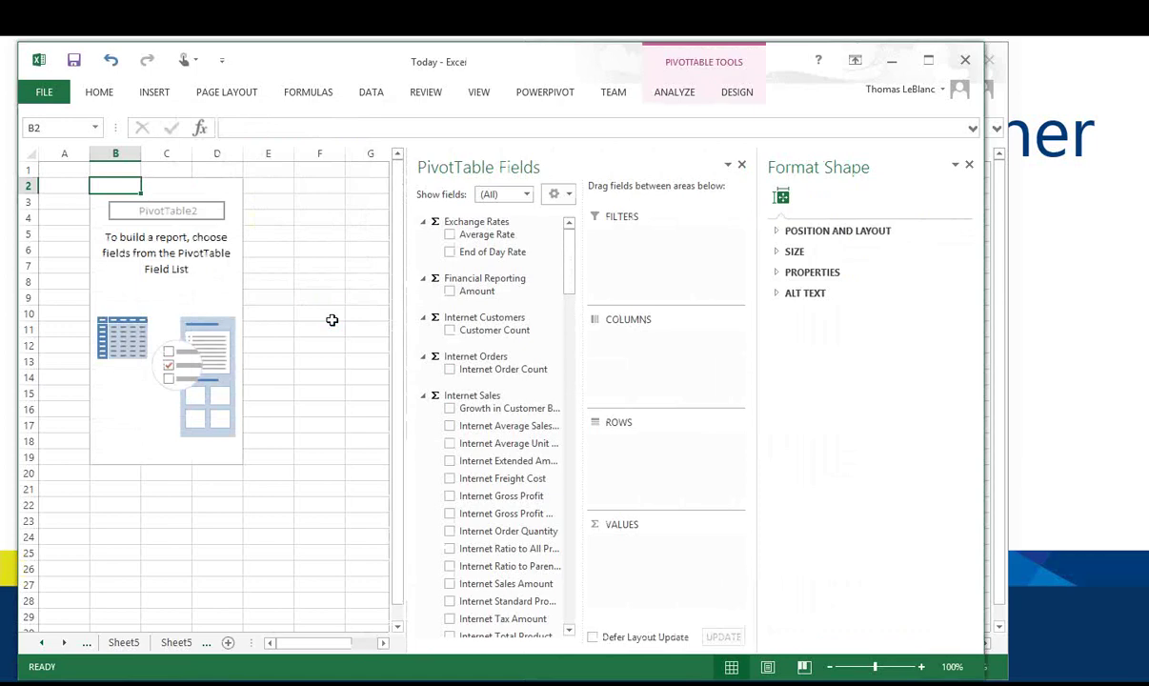
pyautogui.click(969, 168)
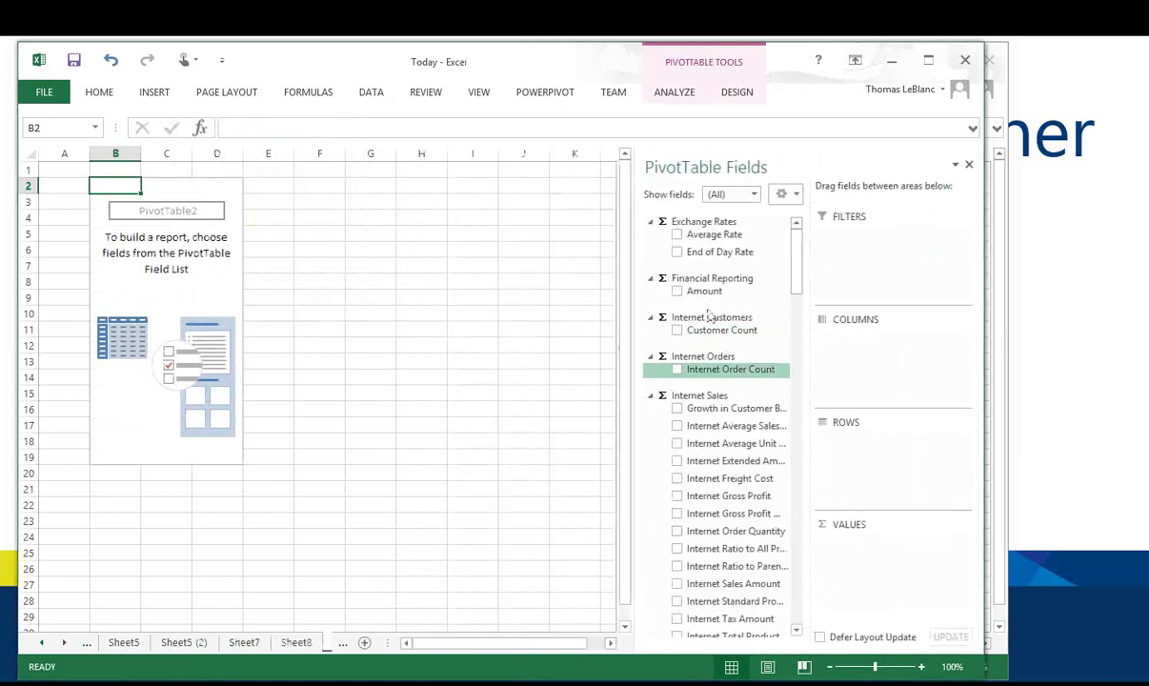
pyautogui.click(754, 194)
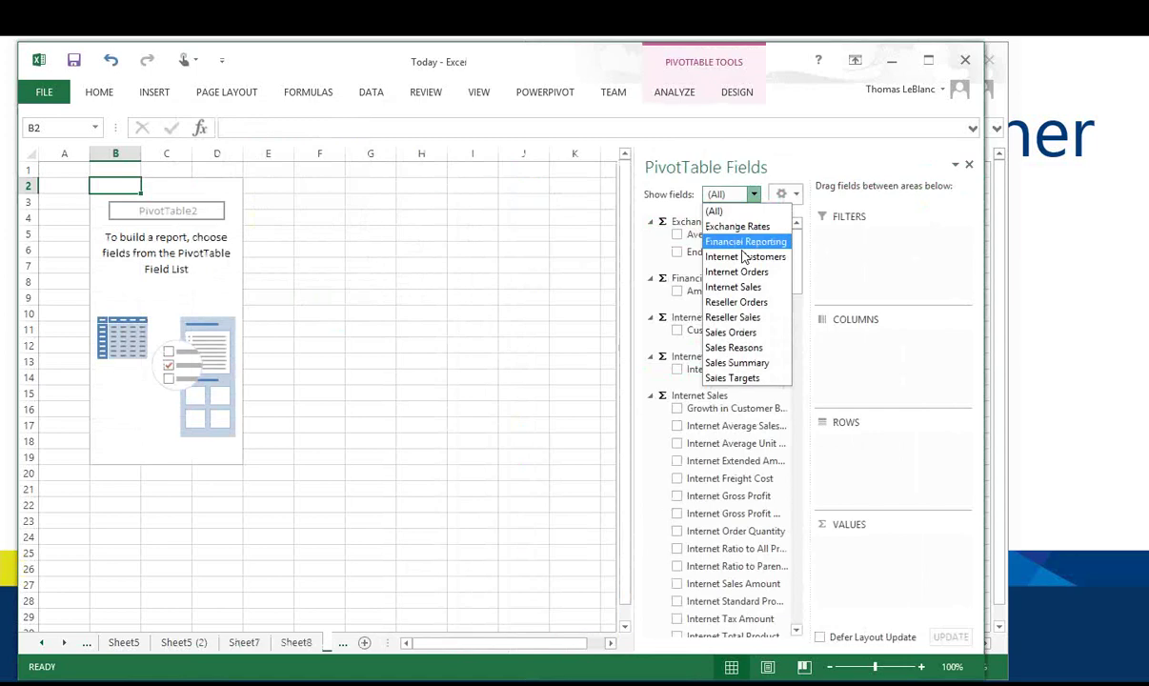
pyautogui.click(739, 365)
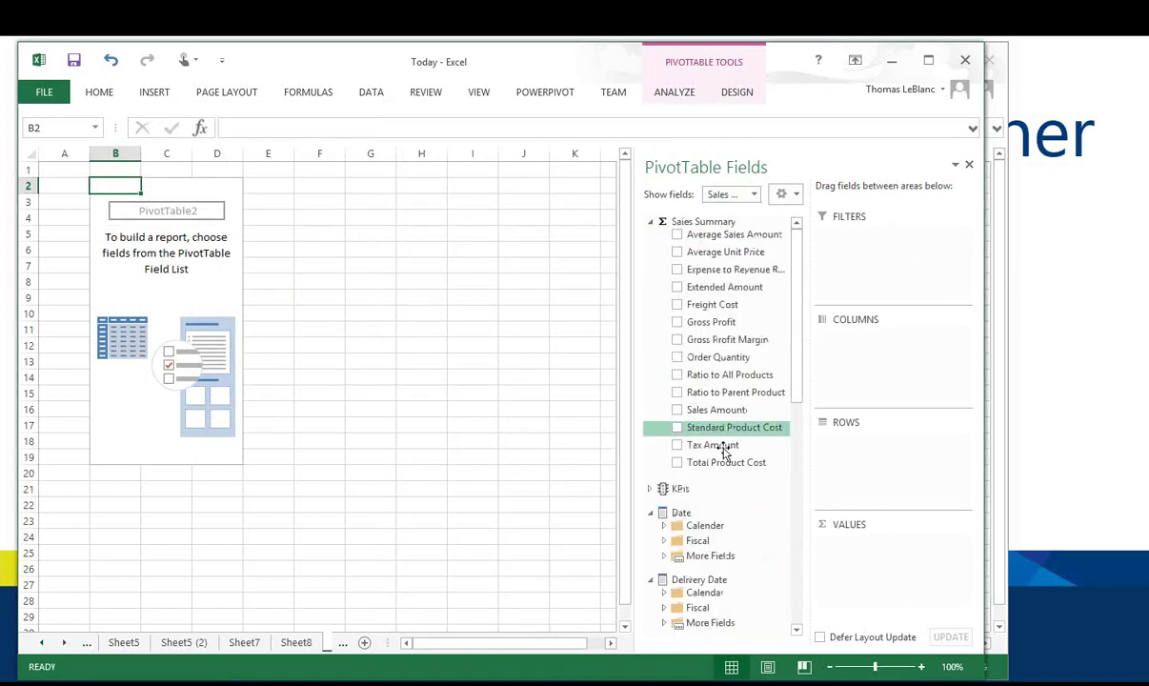
# Put Date.Calendar years in rows, Product Categories in columns and Sales Amount as values.
pyautogui.click(666, 527)
pyautogui.moveTo(705, 538); pyautogui.dragTo(830, 452)
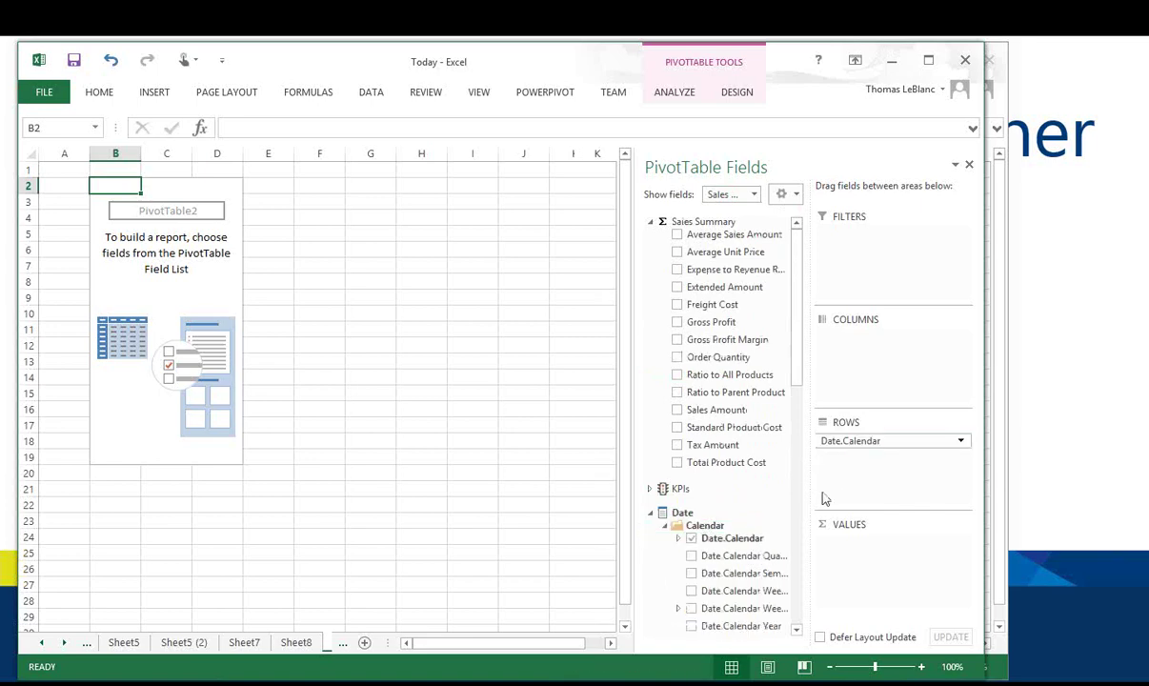
pyautogui.click(797, 593)
pyautogui.moveTo(703, 410); pyautogui.dragTo(848, 345)
pyautogui.click(798, 246)
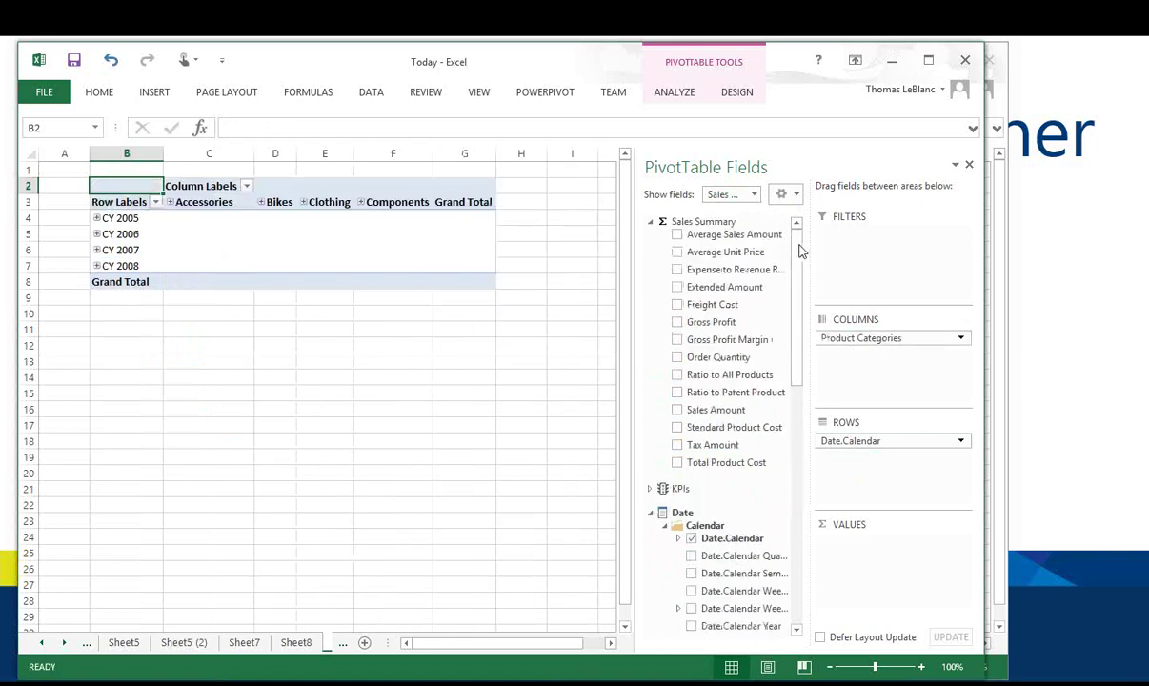
pyautogui.click(677, 410)
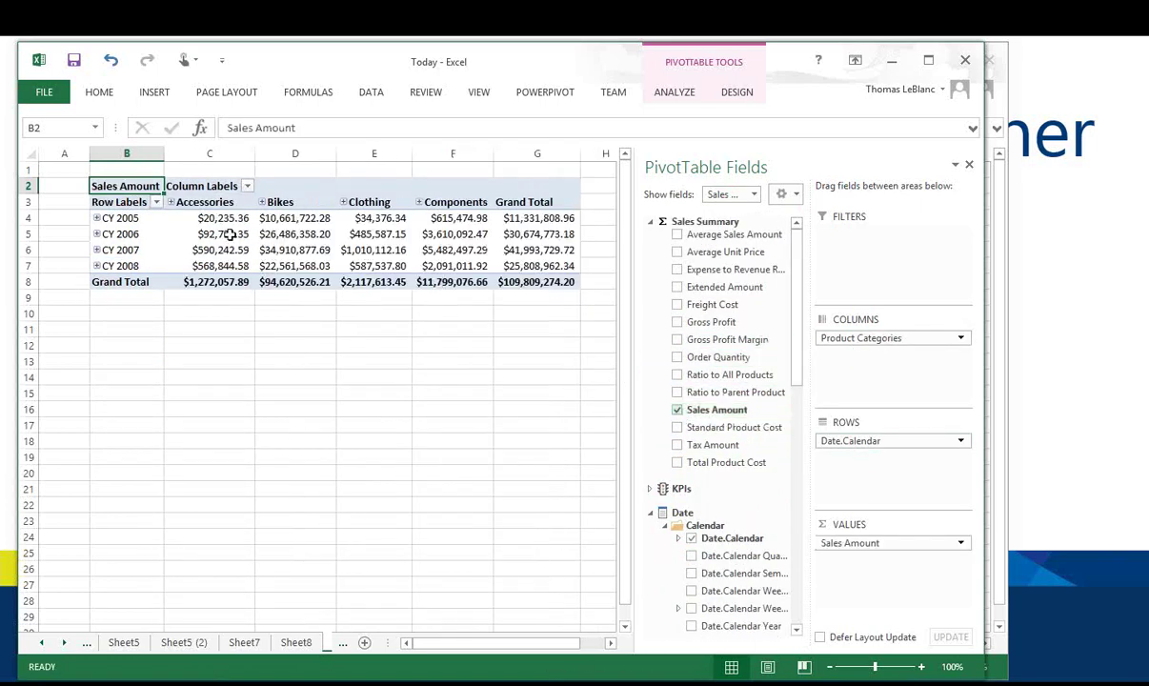
pyautogui.click(231, 235)
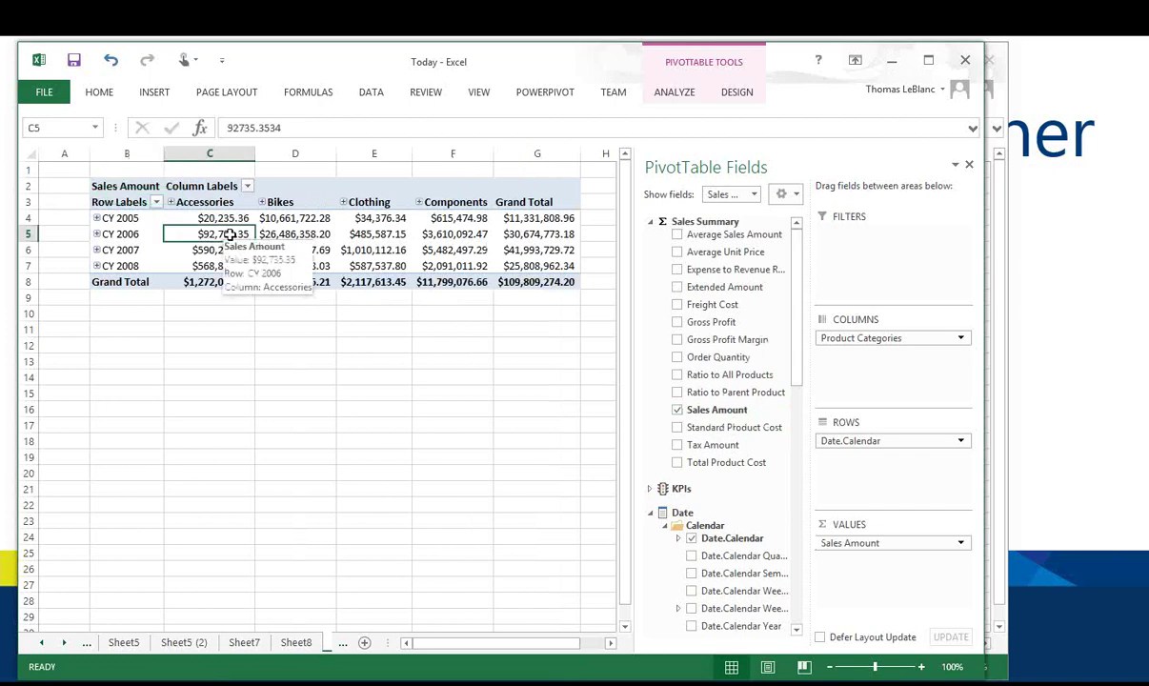
pyautogui.click(671, 93)
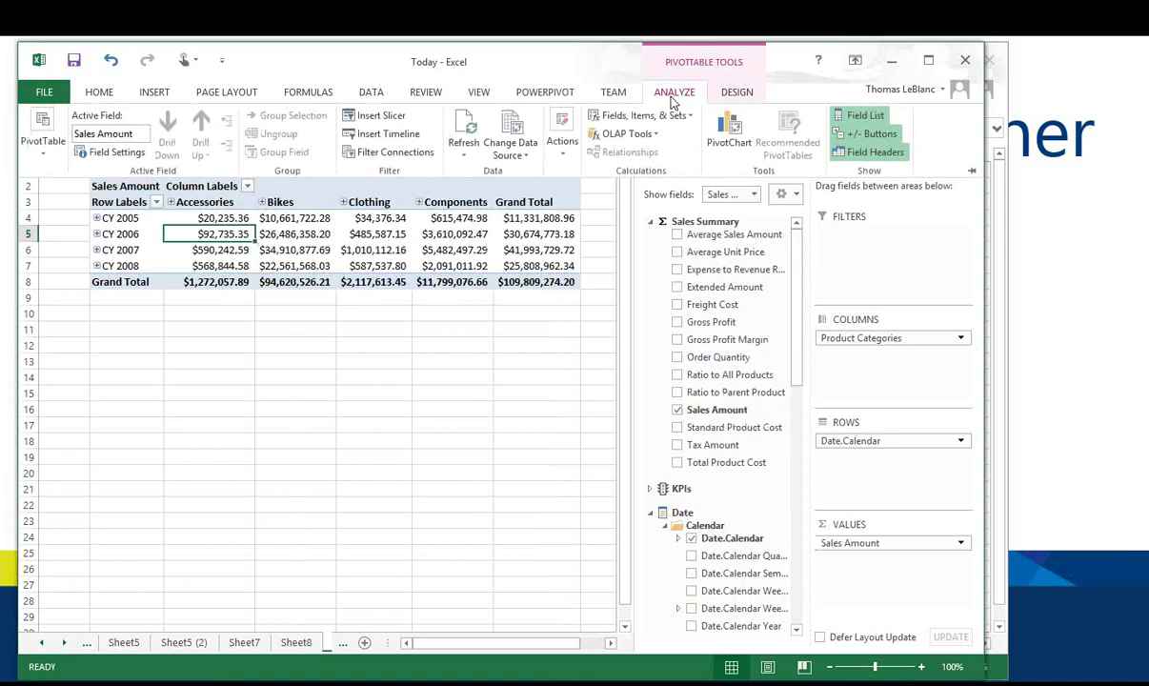
pyautogui.click(729, 131)
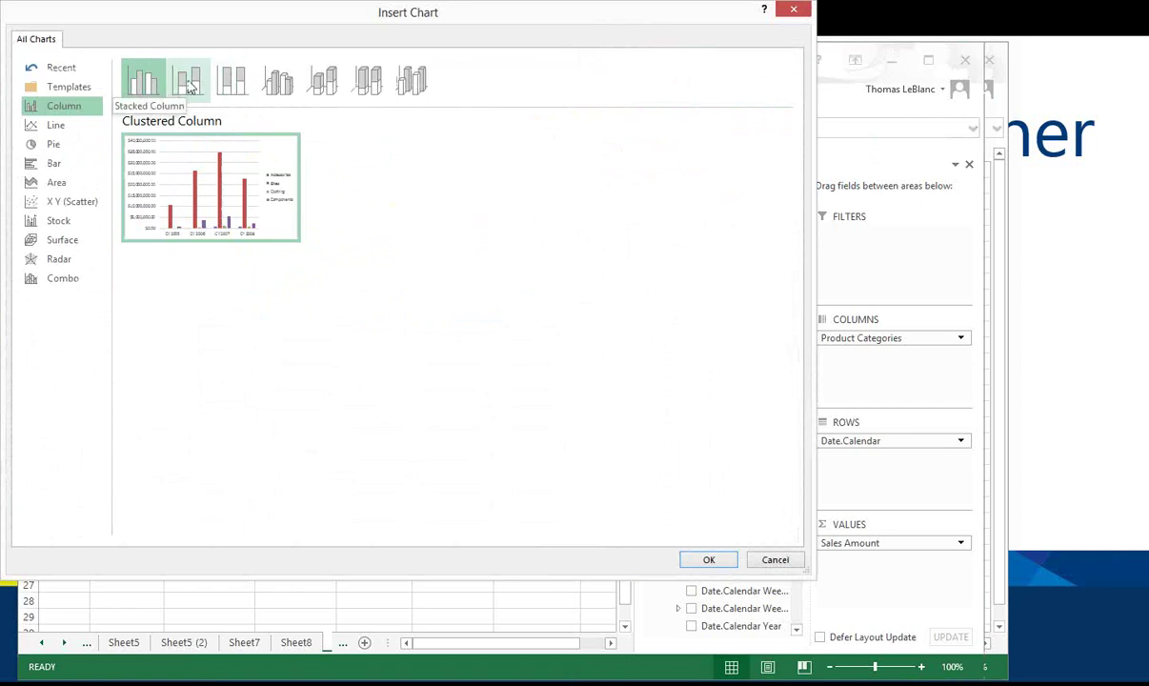
# Insert a 100% Stacked Column PivotChart.
pyautogui.click(188, 83)
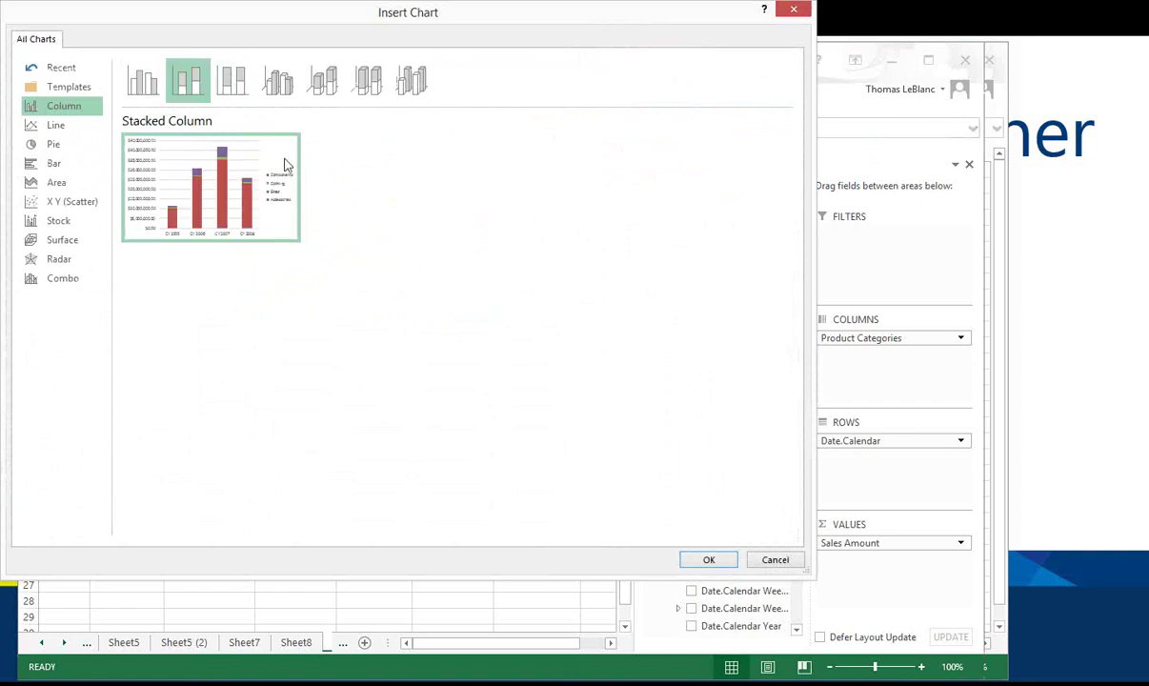
pyautogui.click(240, 82)
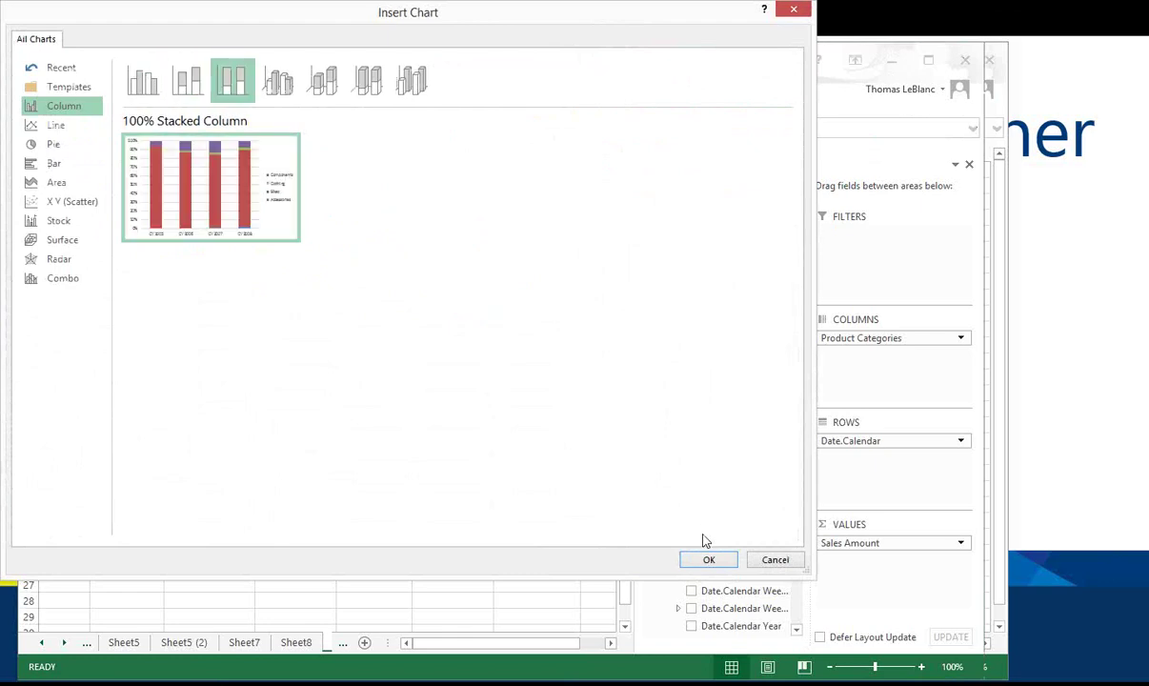
pyautogui.click(708, 560)
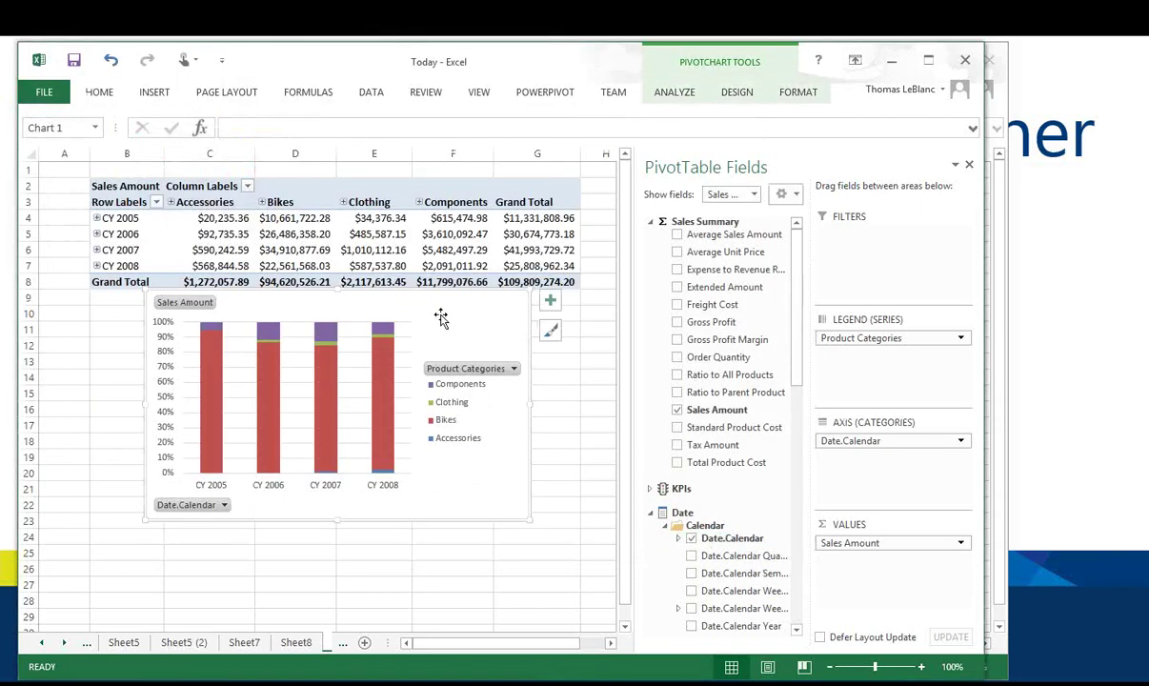
# Move the chart to the sheet's top-left and enlarge it to about column N, row 26.
pyautogui.moveTo(431, 296); pyautogui.dragTo(356, 187)
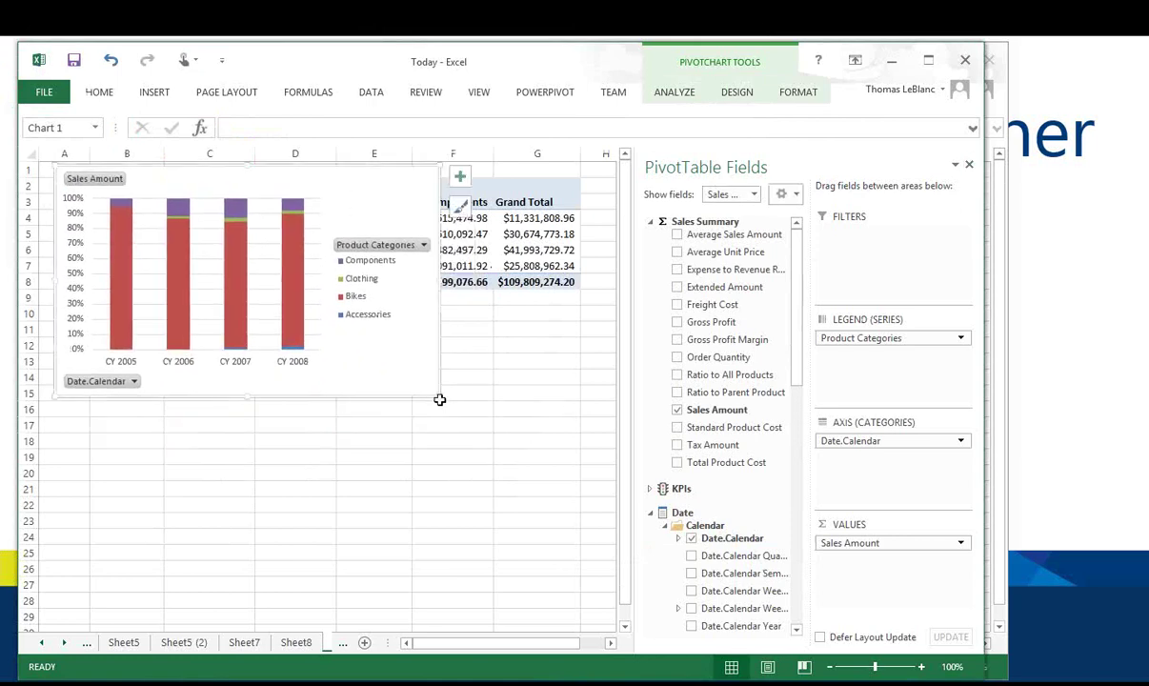
pyautogui.click(969, 166)
pyautogui.moveTo(442, 392); pyautogui.dragTo(929, 584)
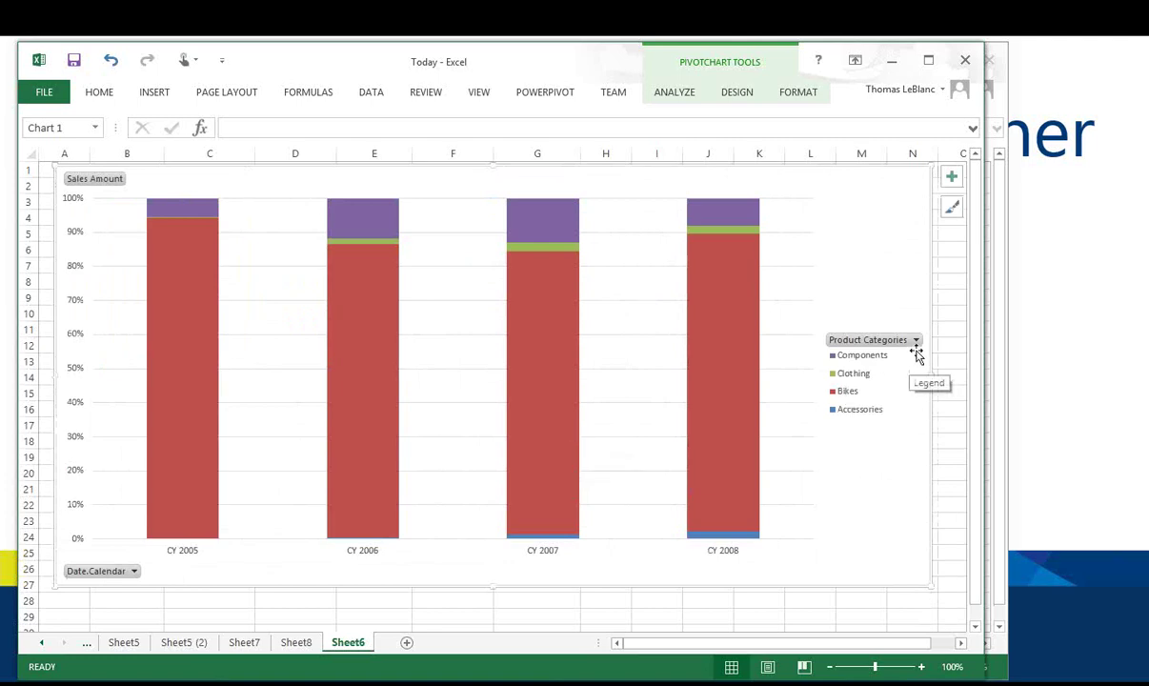
# Add data labels to the Bikes and Components series and maximize the Excel window.
pyautogui.click(735, 378)
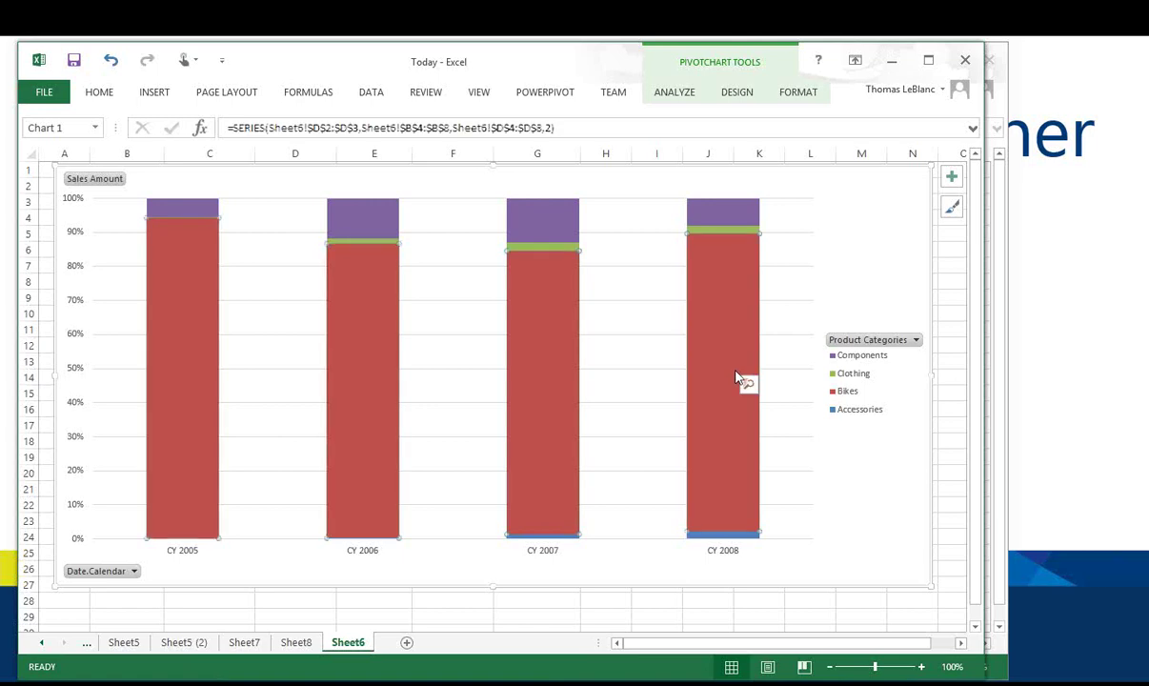
pyautogui.rightClick(736, 379)
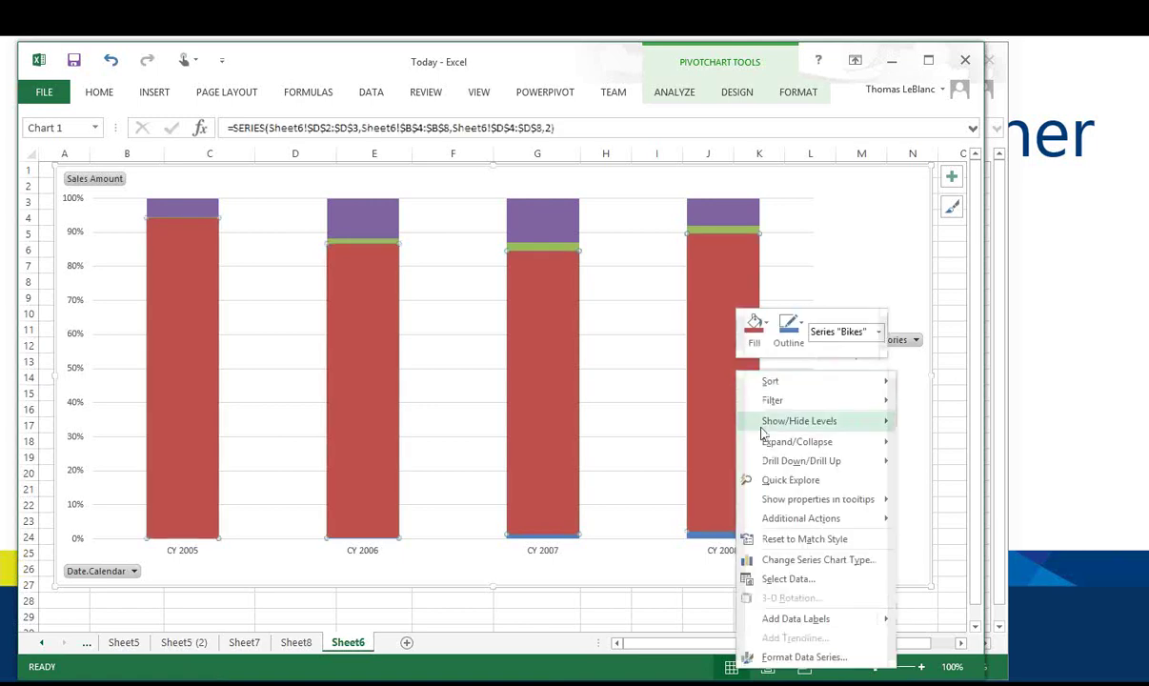
pyautogui.moveTo(799, 619)
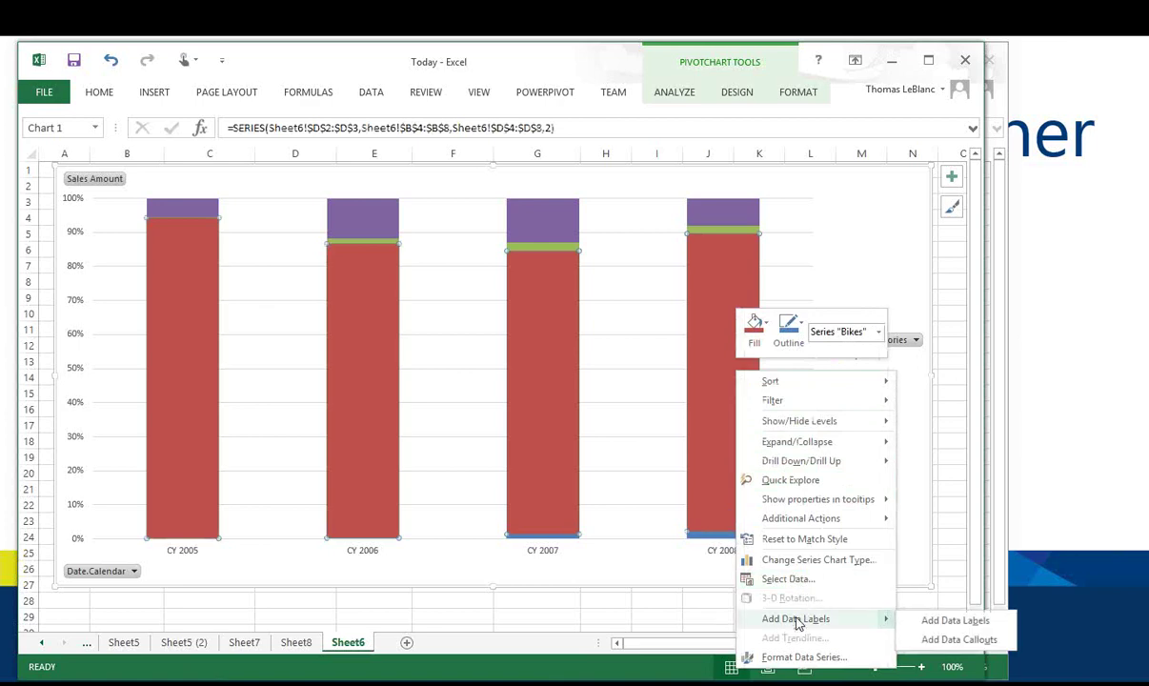
pyautogui.click(931, 622)
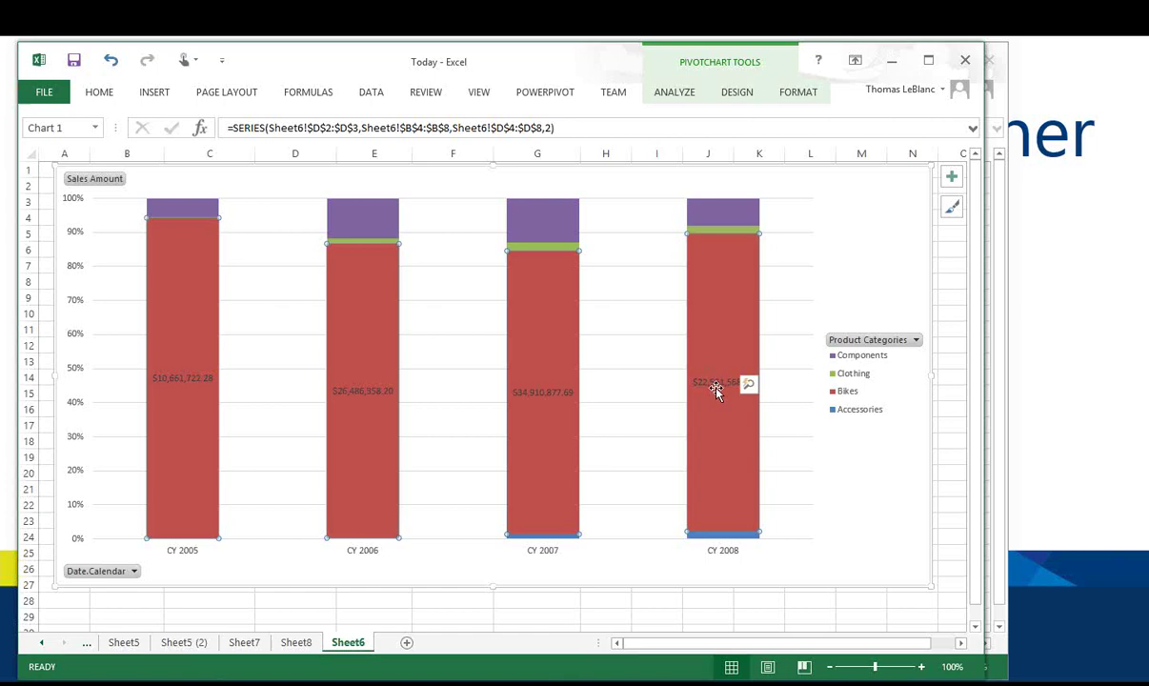
pyautogui.click(722, 219)
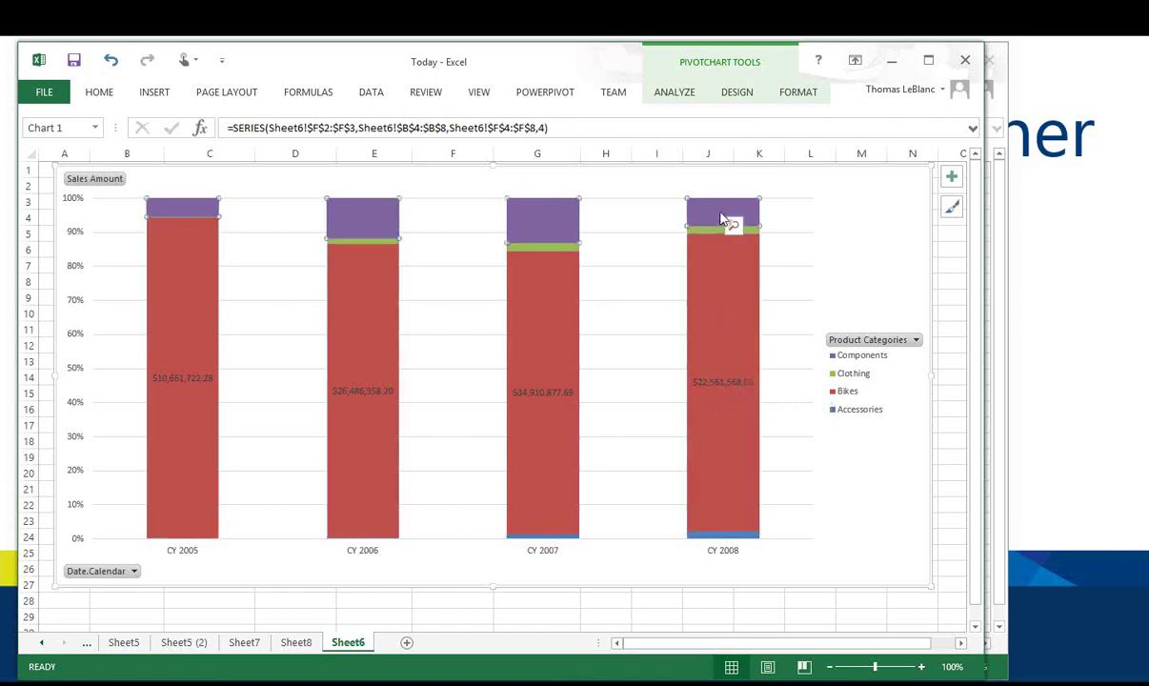
pyautogui.rightClick(721, 219)
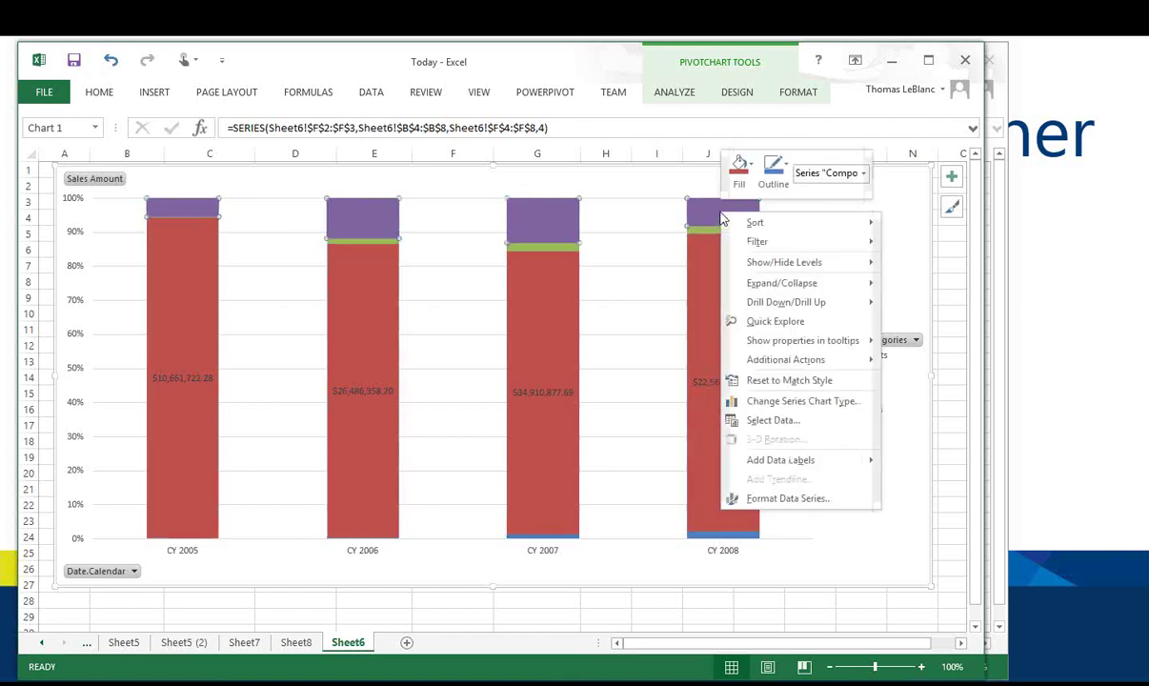
pyautogui.click(791, 463)
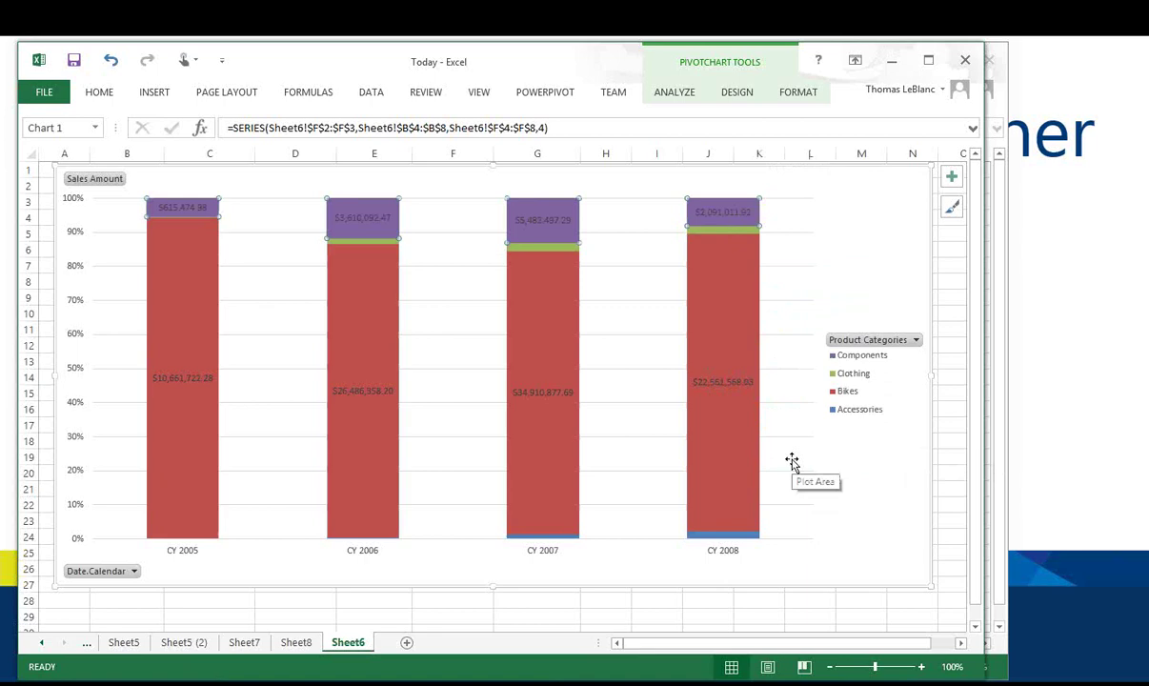
pyautogui.click(928, 59)
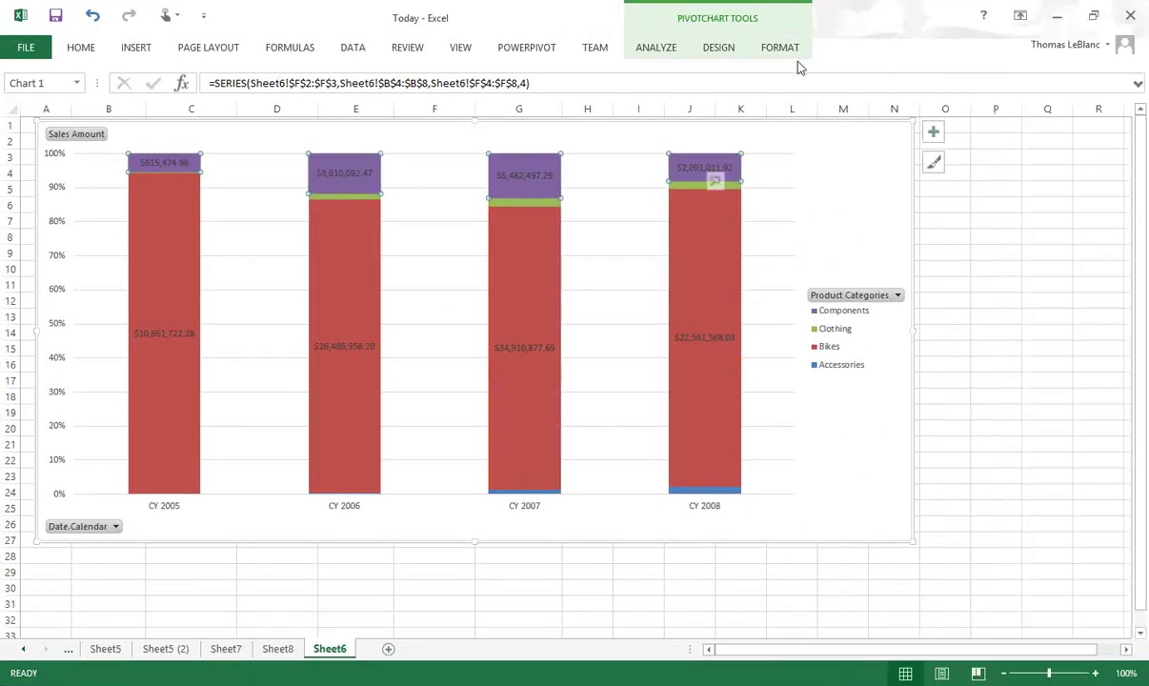
# Apply the Quick Layout with titles and a data table, enlarge the chart, then switch to PowerPoint.
pyautogui.click(723, 53)
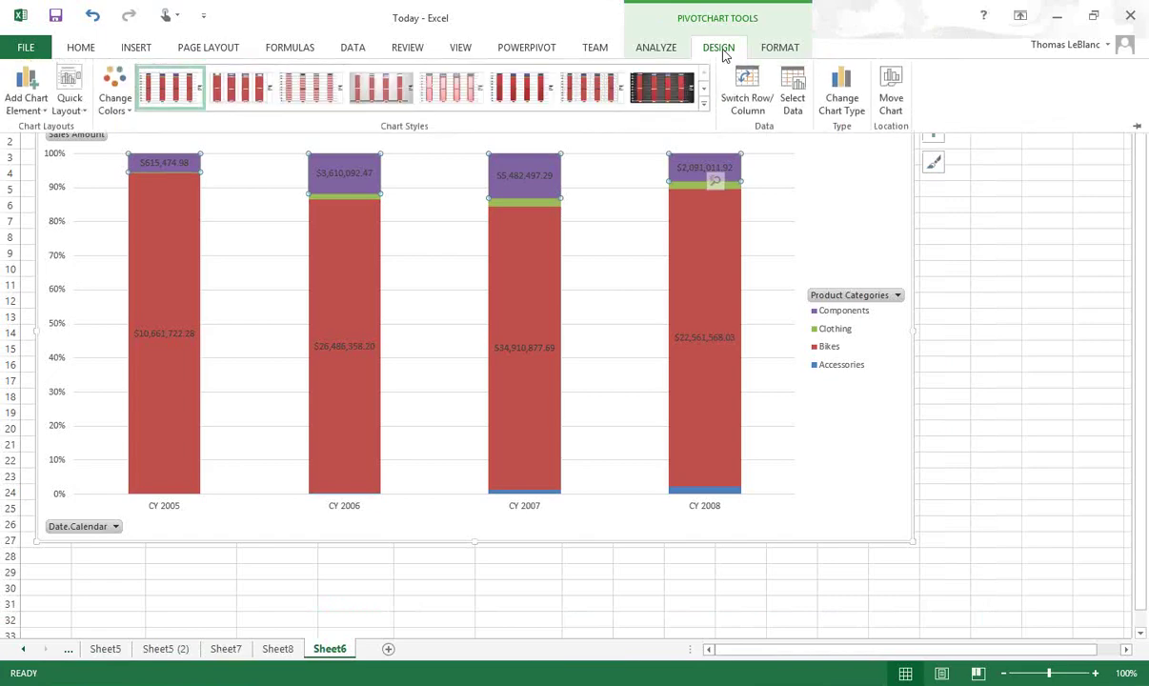
pyautogui.click(76, 111)
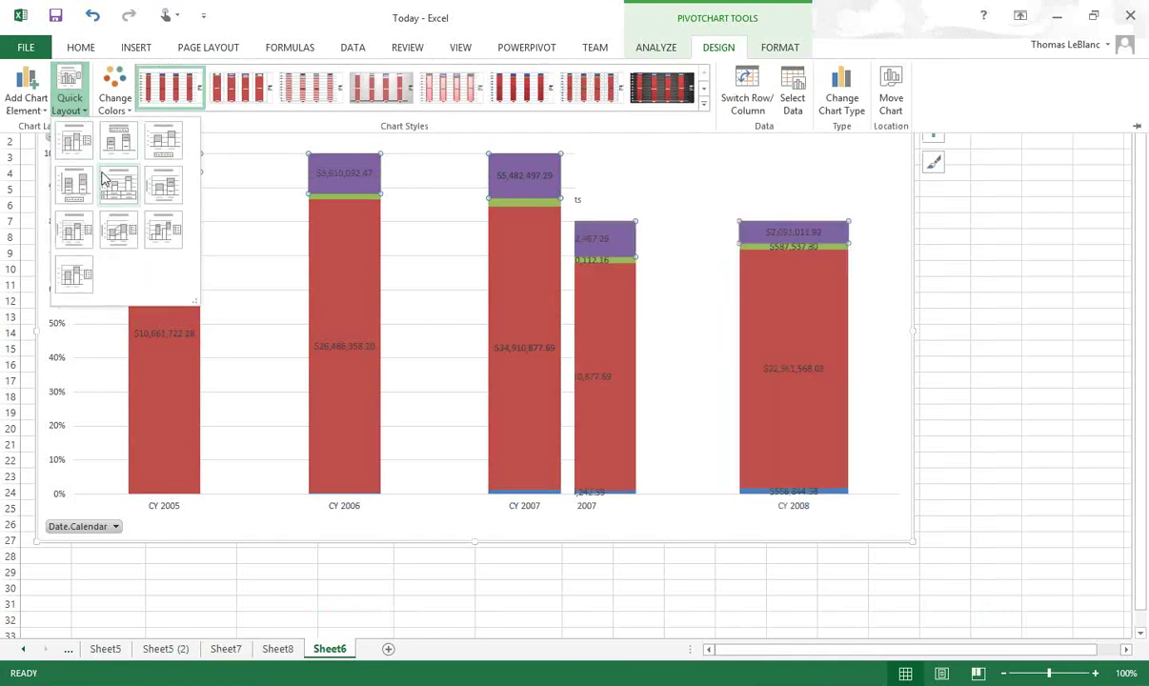
pyautogui.click(105, 179)
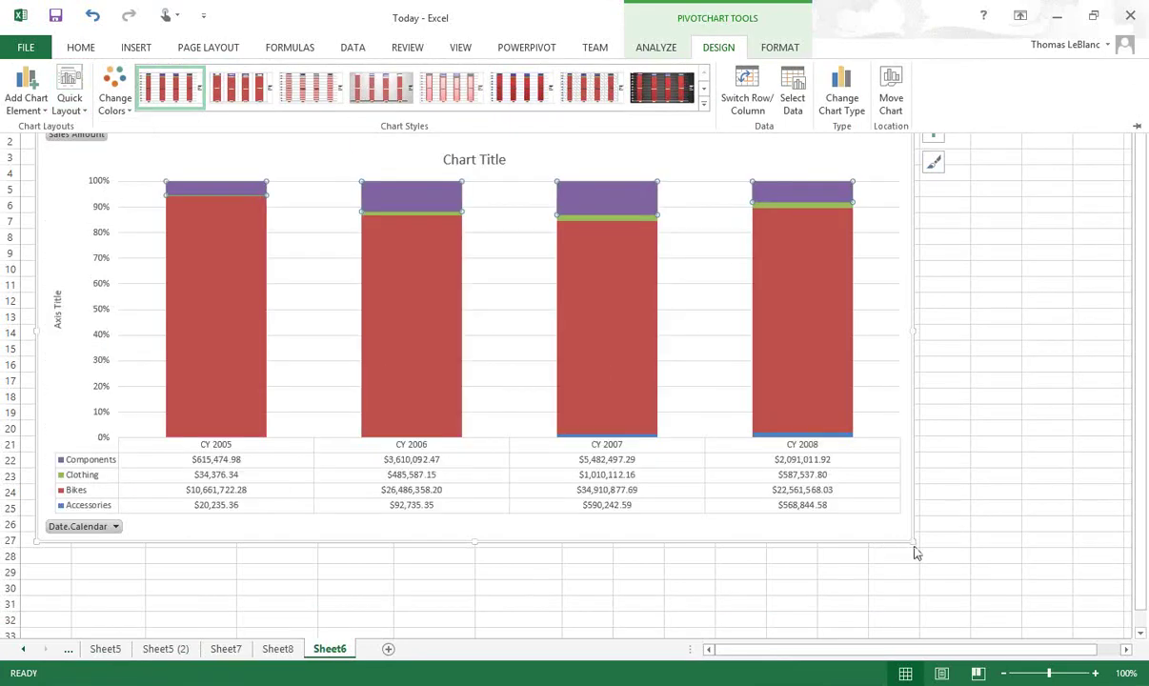
pyautogui.moveTo(912, 542); pyautogui.dragTo(1005, 574)
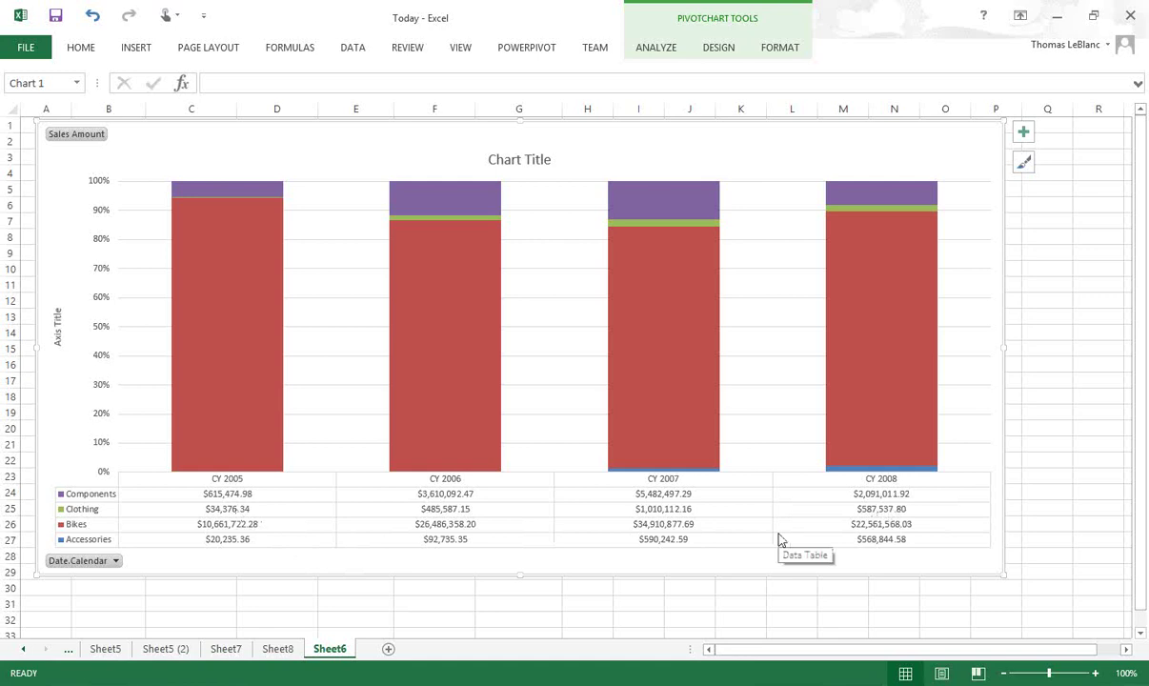
pyautogui.hotkey('alt', 'Tab')
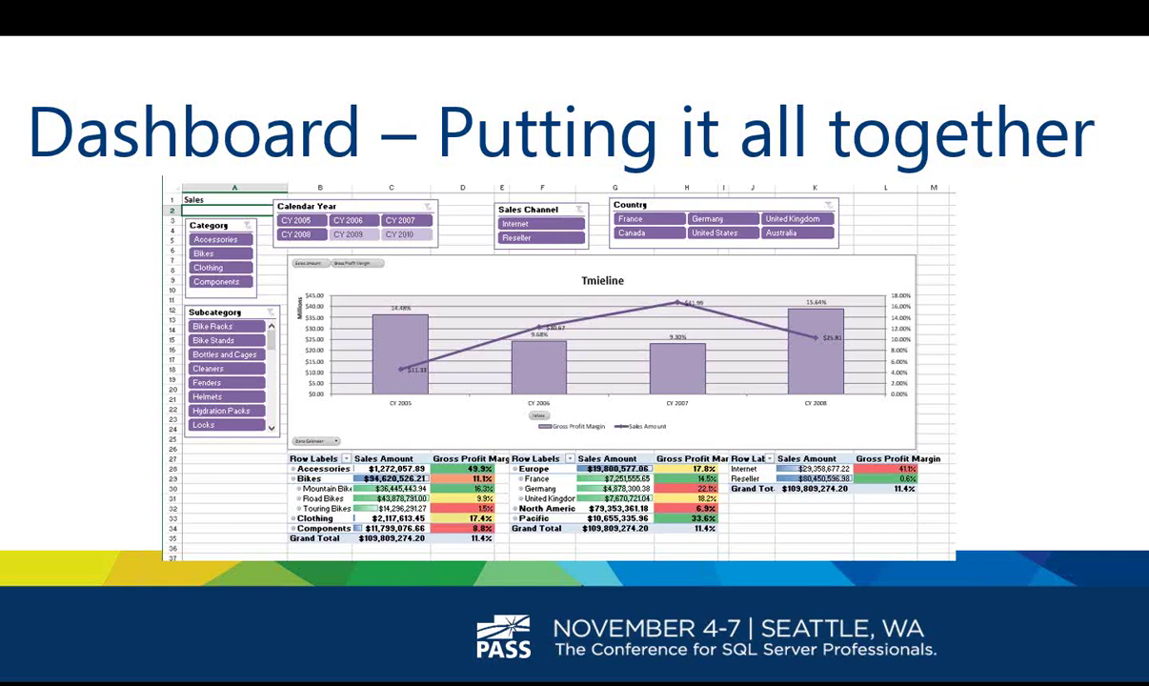
# Return to Excel and show the finished Sales Summary dashboard on Sheet8, zoomed in slightly.
pyautogui.hotkey('alt', 'Tab')
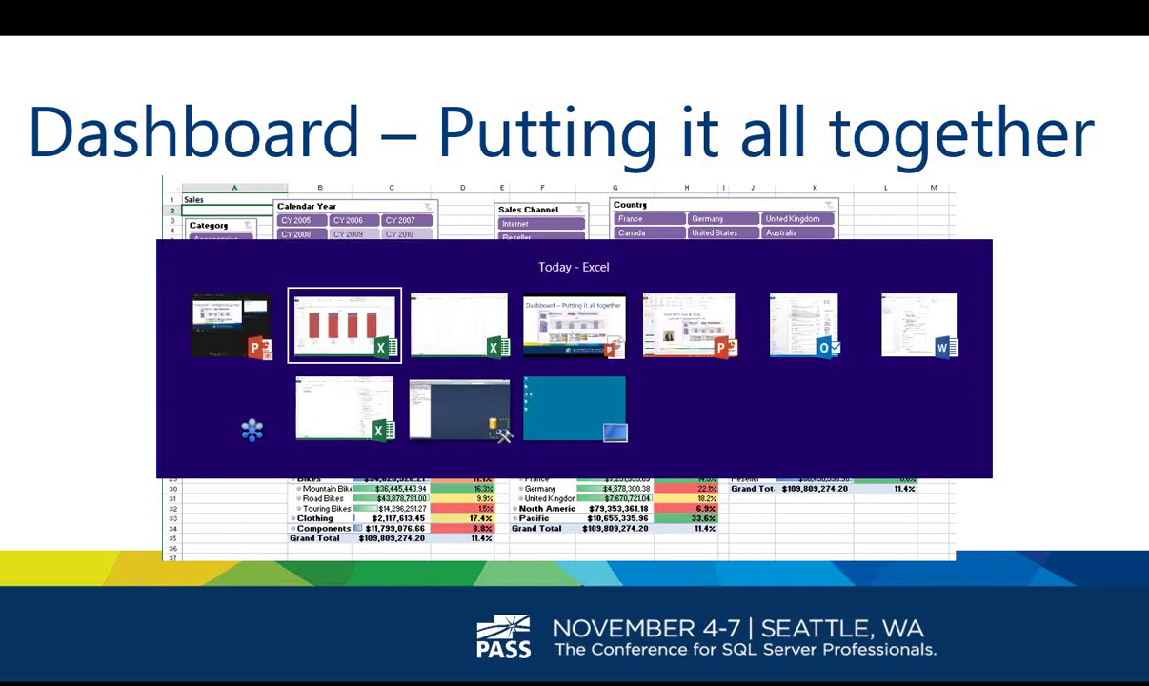
pyautogui.click(292, 649)
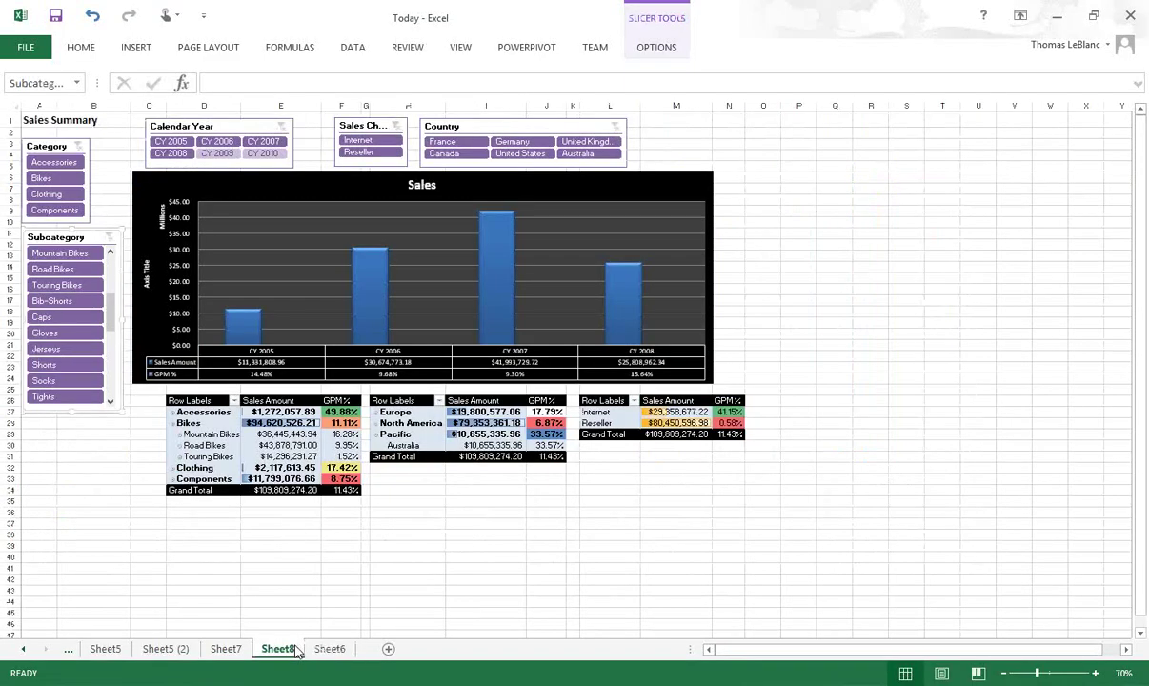
pyautogui.click(1095, 674)
pyautogui.click(1097, 675)
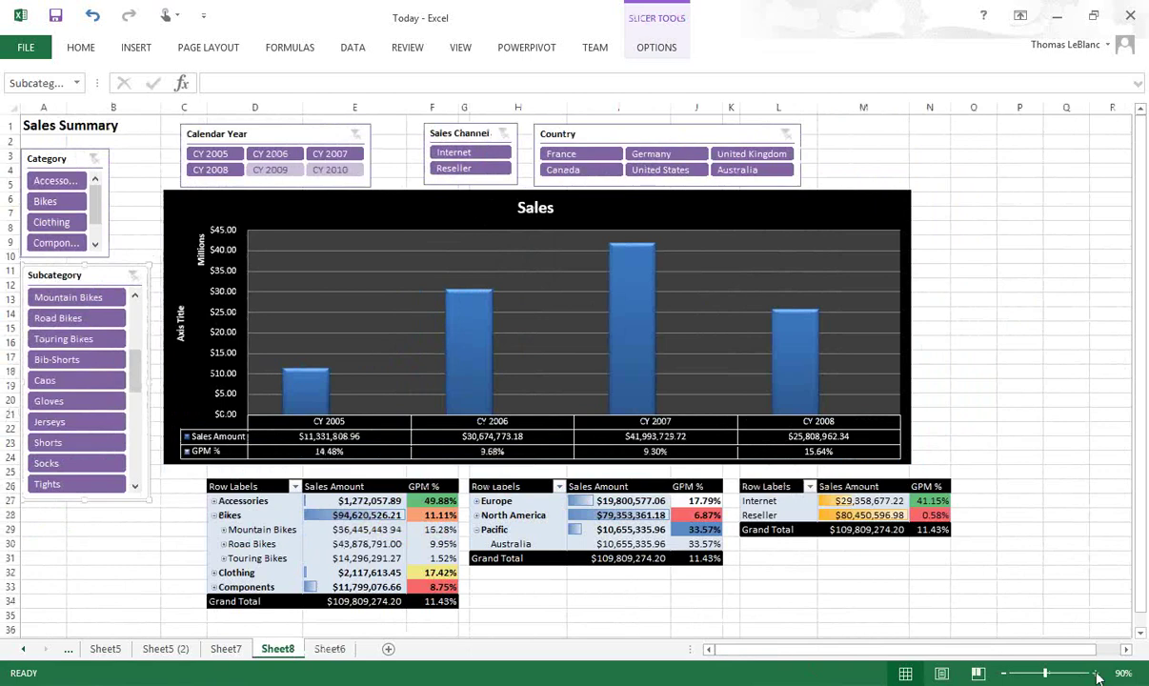
pyautogui.click(928, 500)
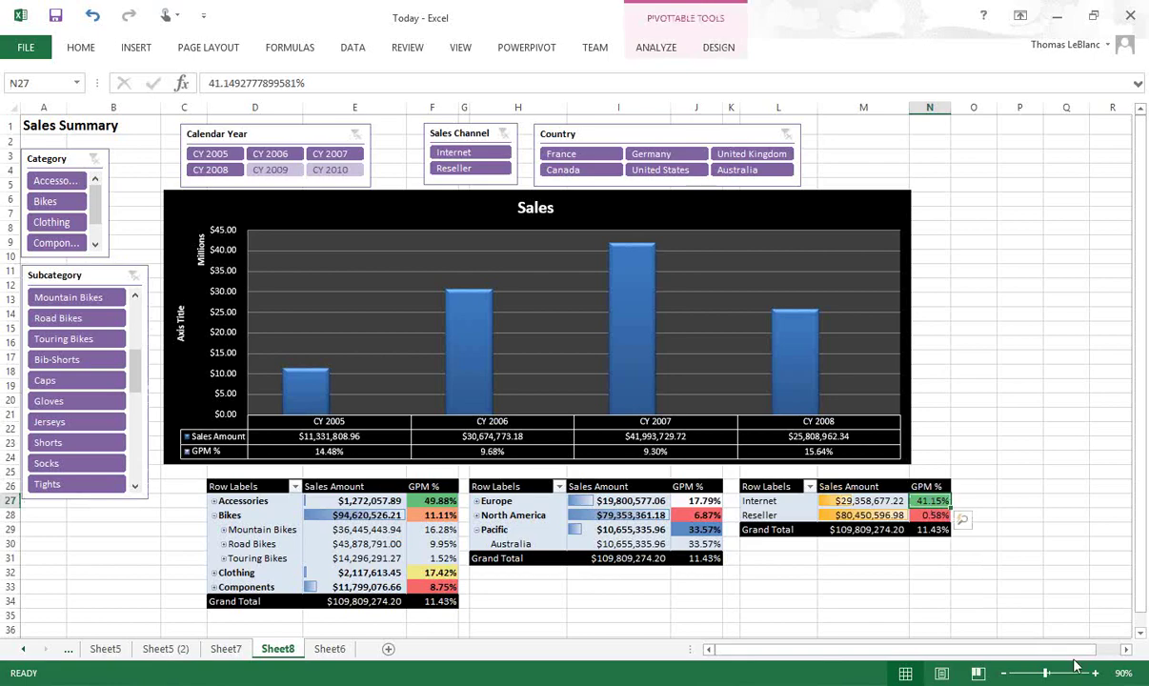
pyautogui.click(1095, 674)
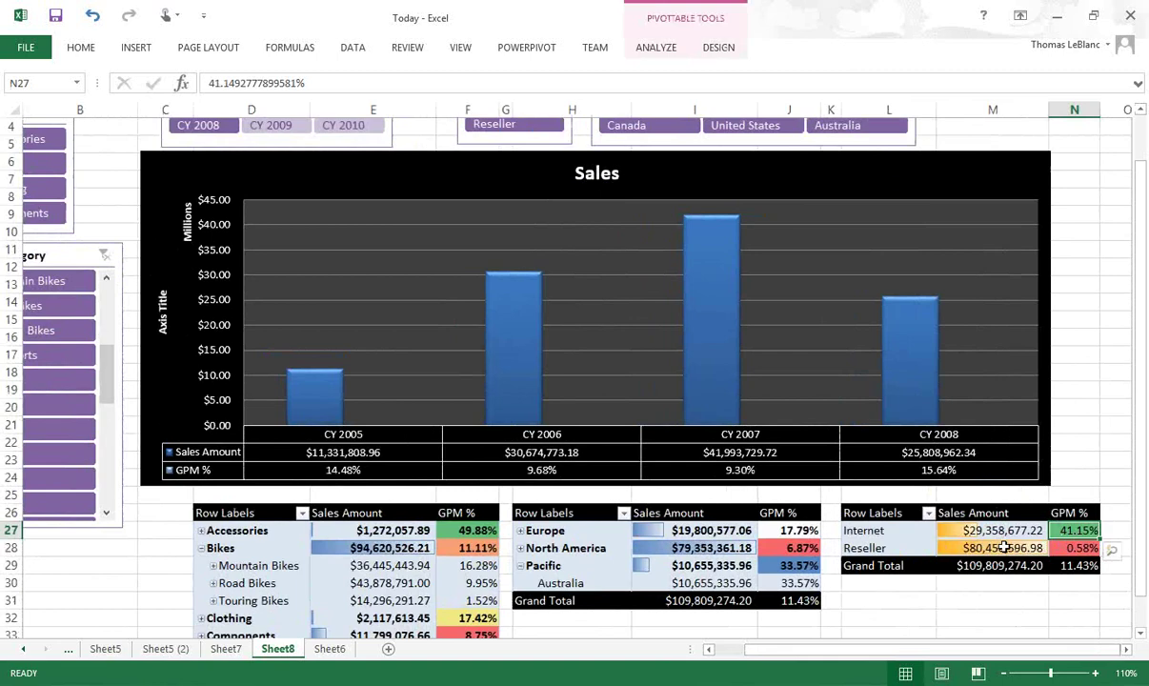
pyautogui.click(1074, 548)
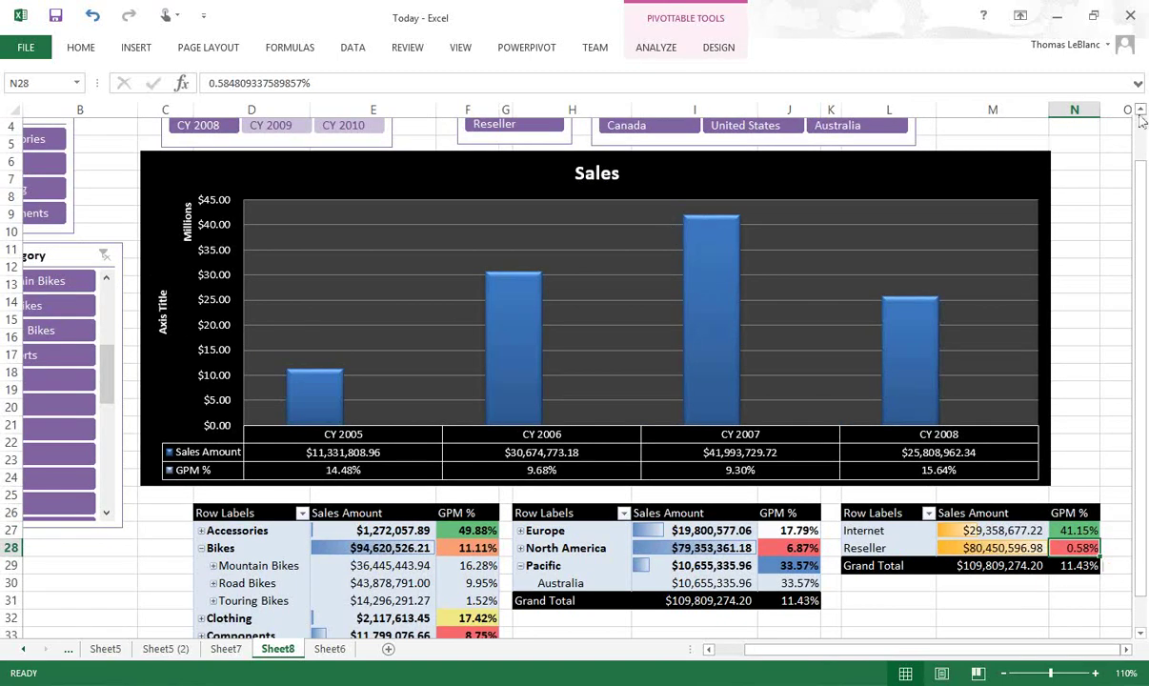
pyautogui.click(1140, 113)
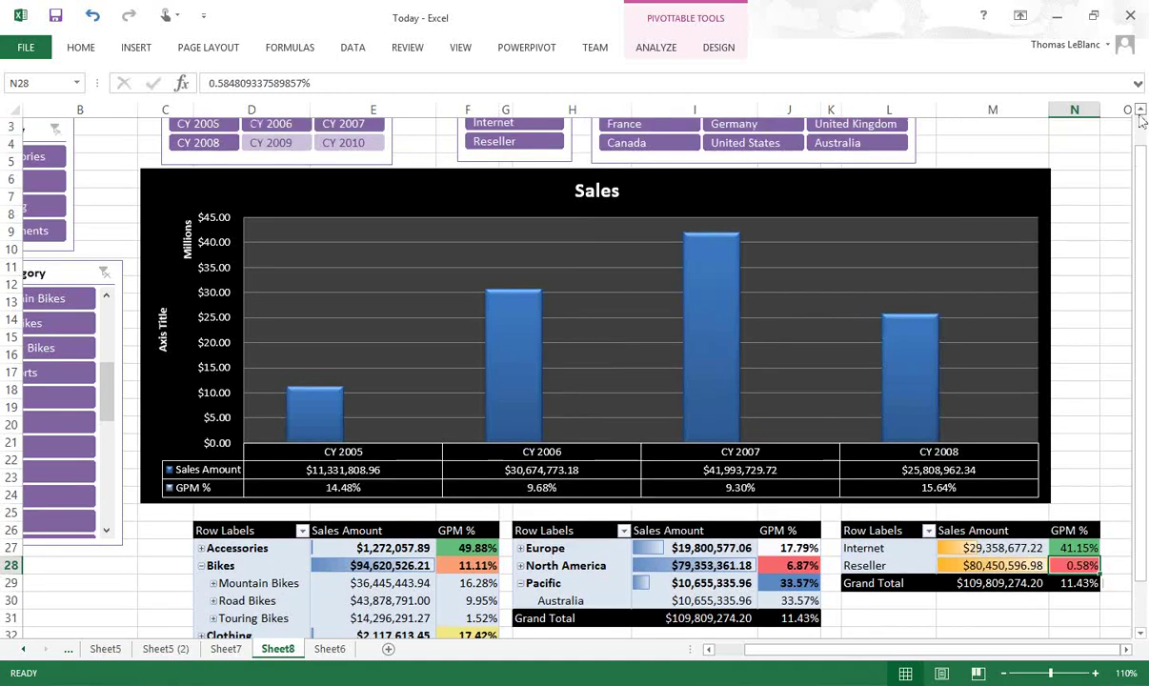
pyautogui.click(1141, 112)
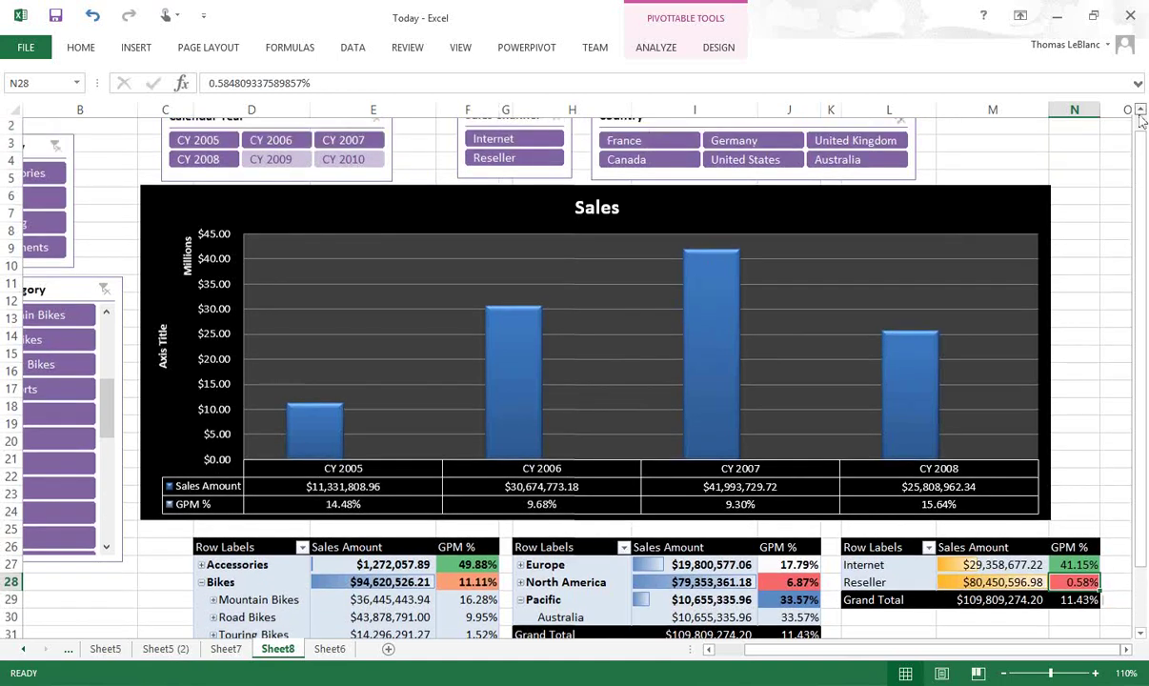
pyautogui.click(506, 162)
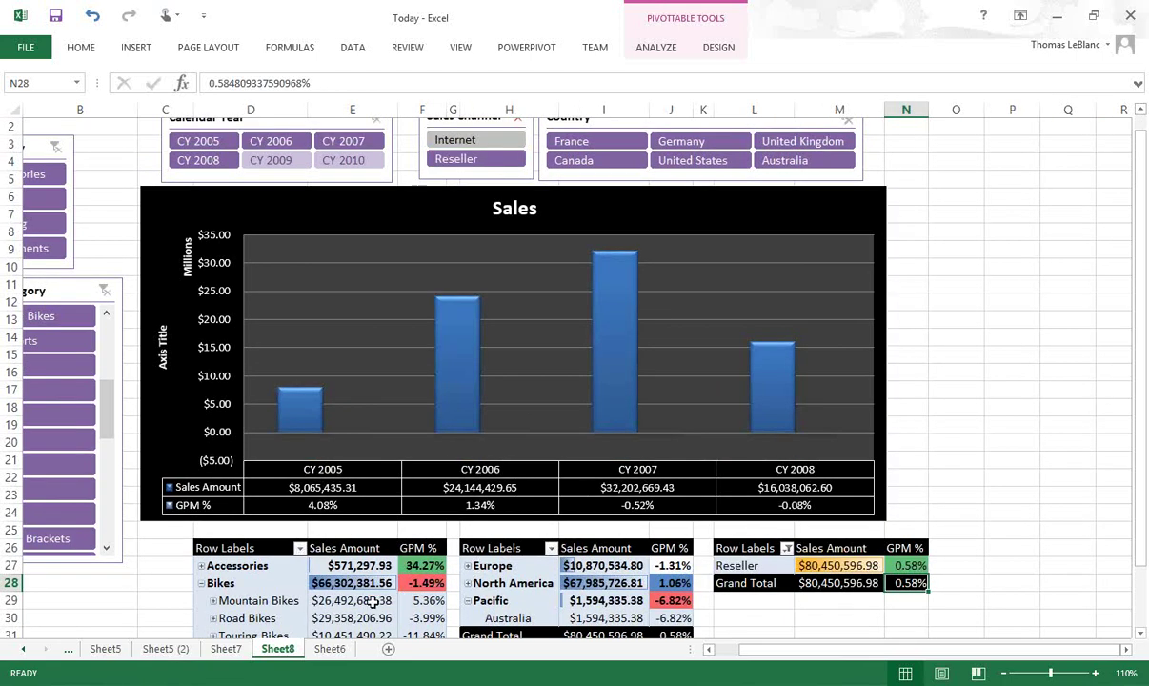
# Collapse the Bikes subcategories and filter the dashboard to the Bikes category.
pyautogui.click(200, 584)
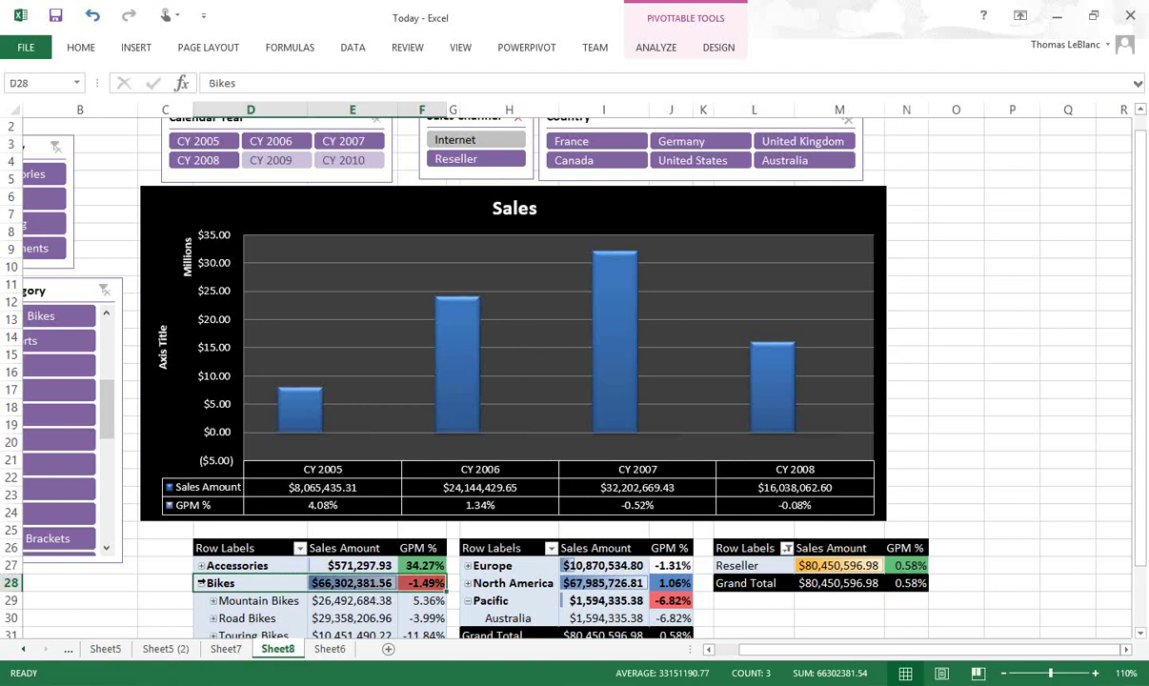
pyautogui.click(200, 584)
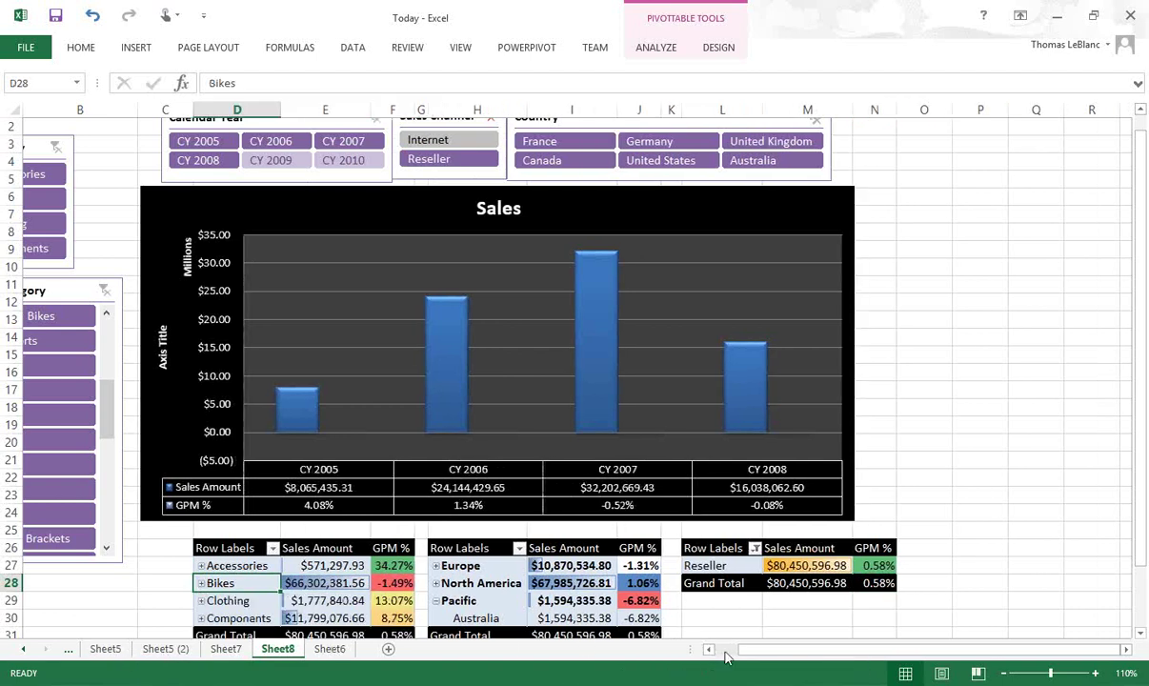
pyautogui.click(710, 650)
pyautogui.click(76, 199)
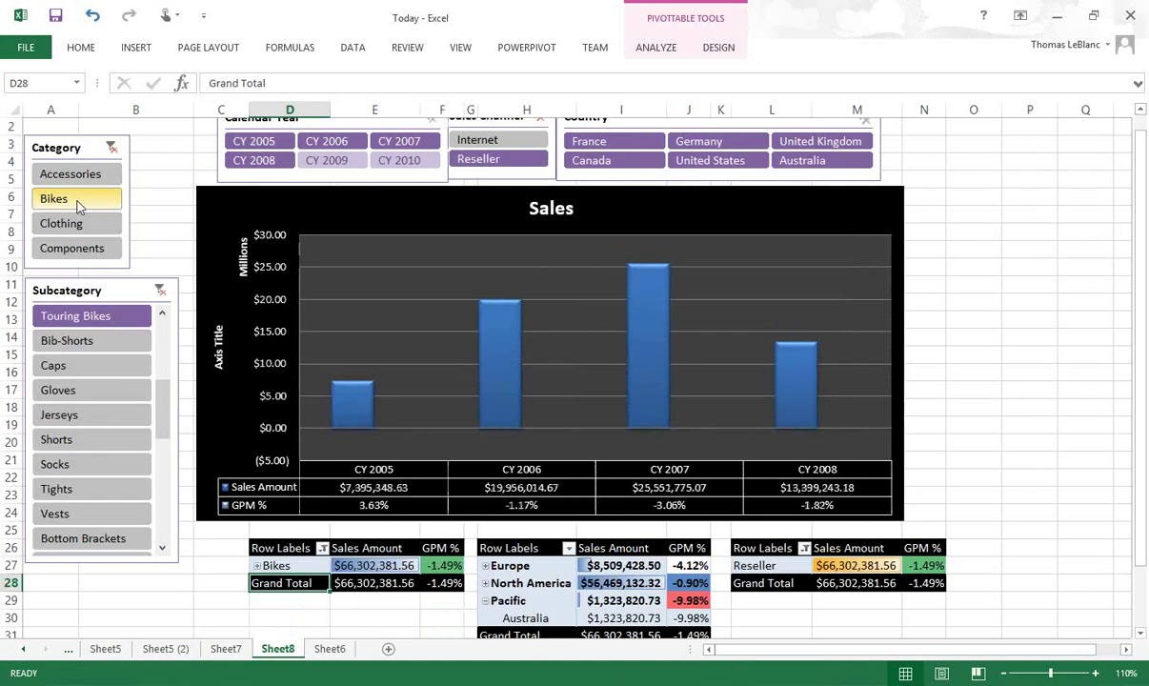
# Check the Pacific GPM % value, filter the dashboard to Australia, then return to PowerPoint.
pyautogui.click(527, 602)
pyautogui.press('Right')
pyautogui.press('Right')
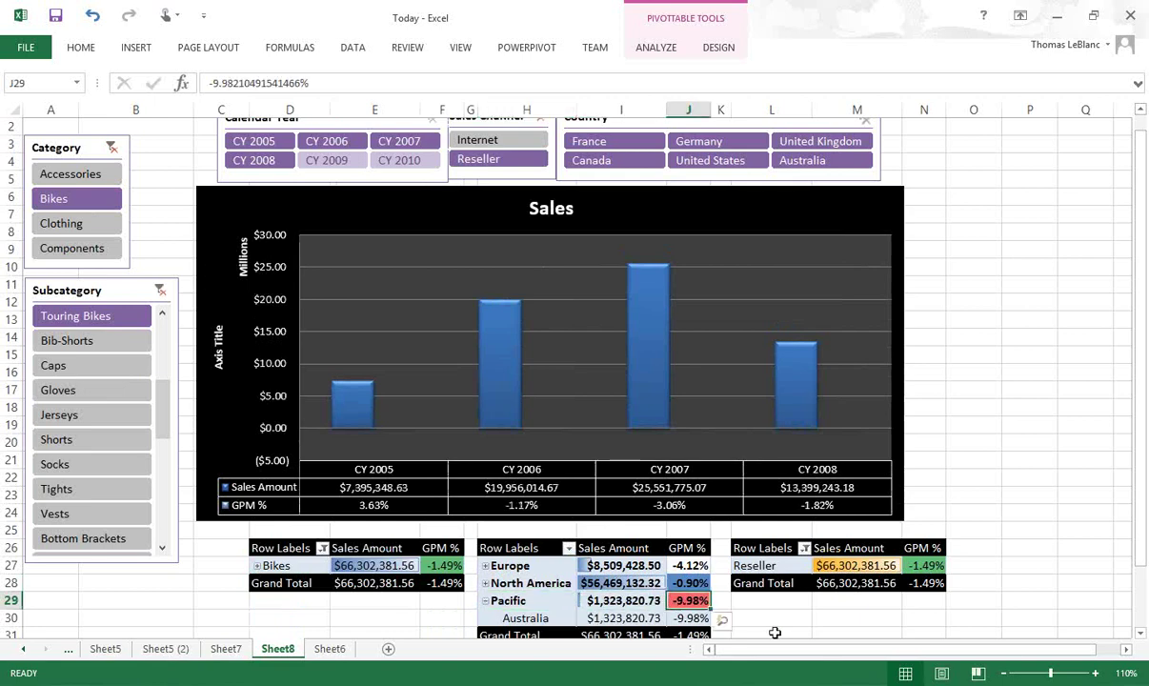
pyautogui.click(1140, 111)
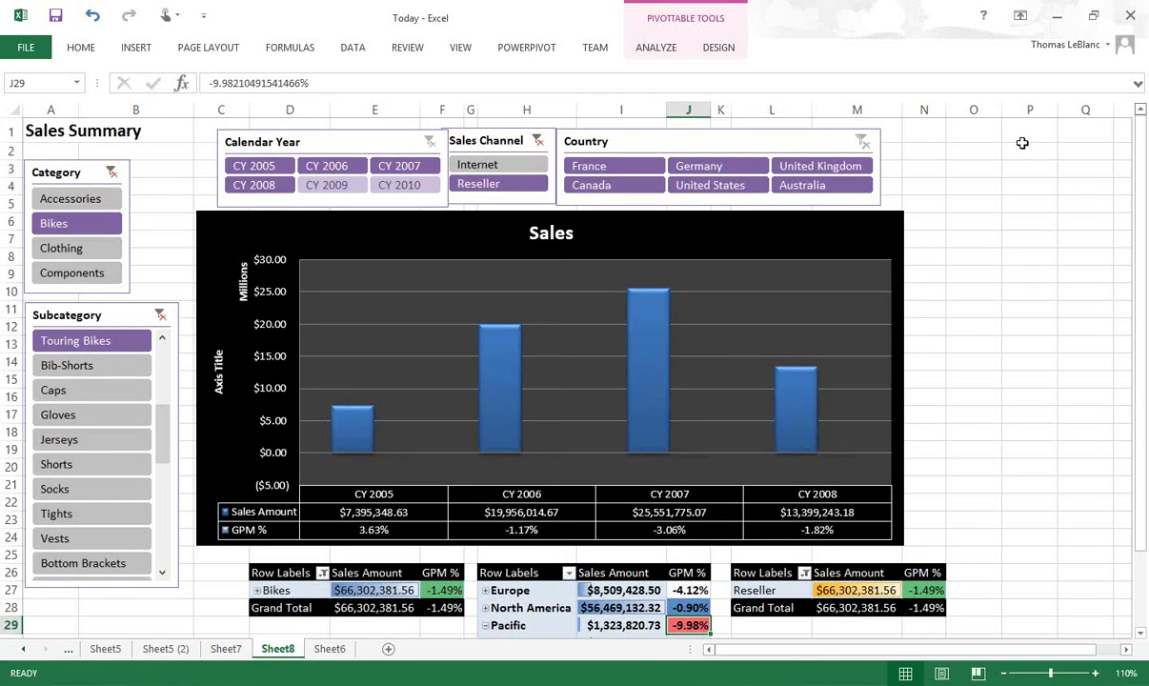
pyautogui.click(791, 185)
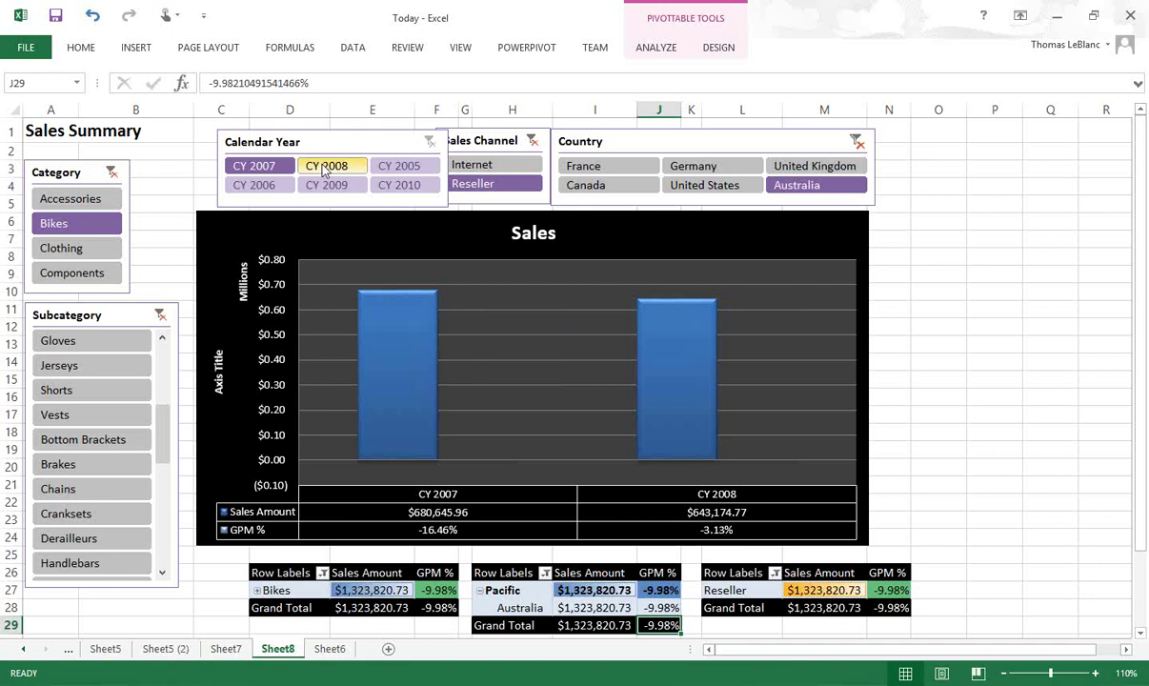
pyautogui.hotkey('alt', 'Tab')
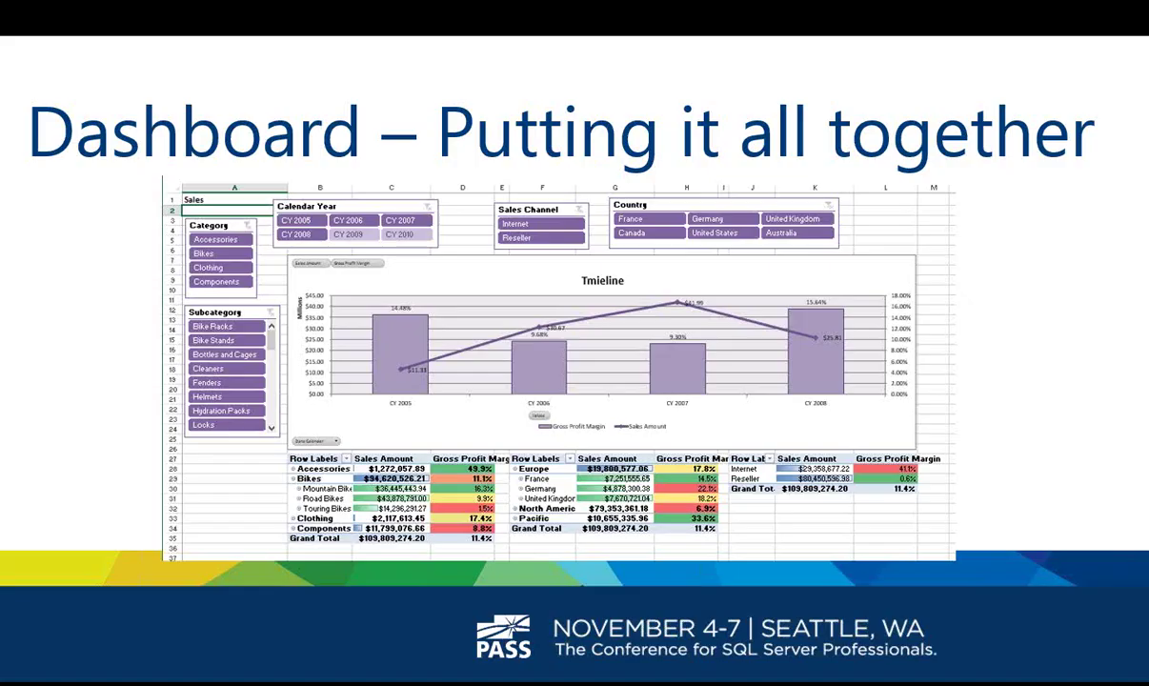
# Advance two slides past 'Demo #5 – That's all Folks' to the Questions slide.
pyautogui.press('Right')
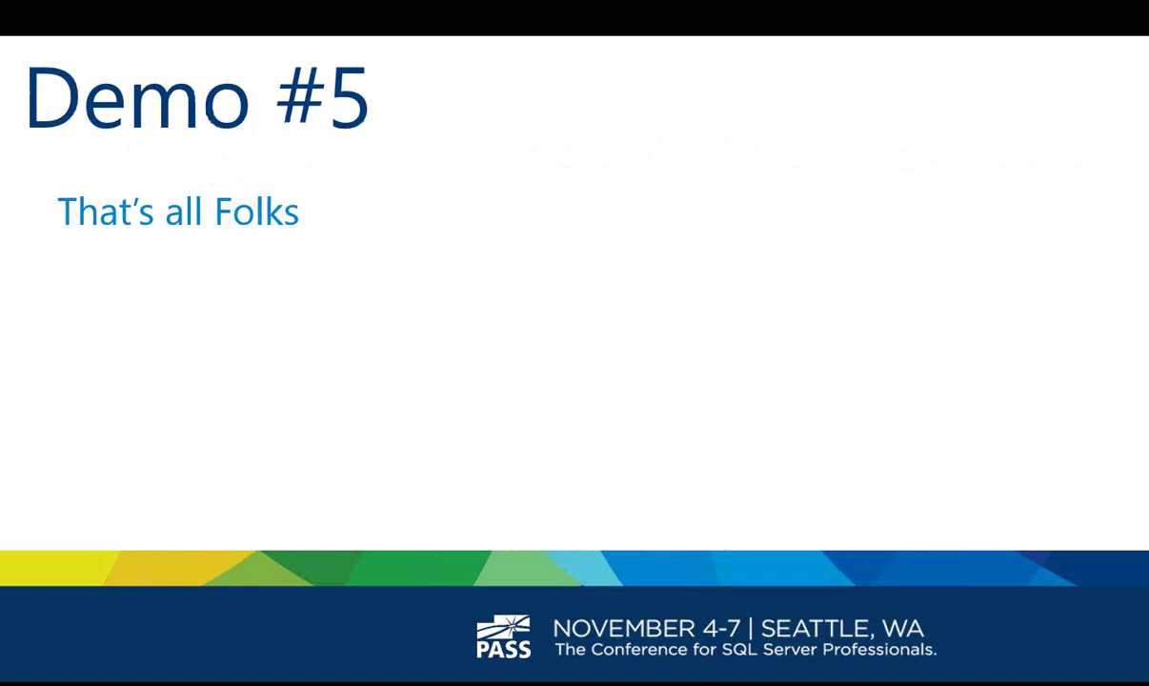
pyautogui.press('Right')
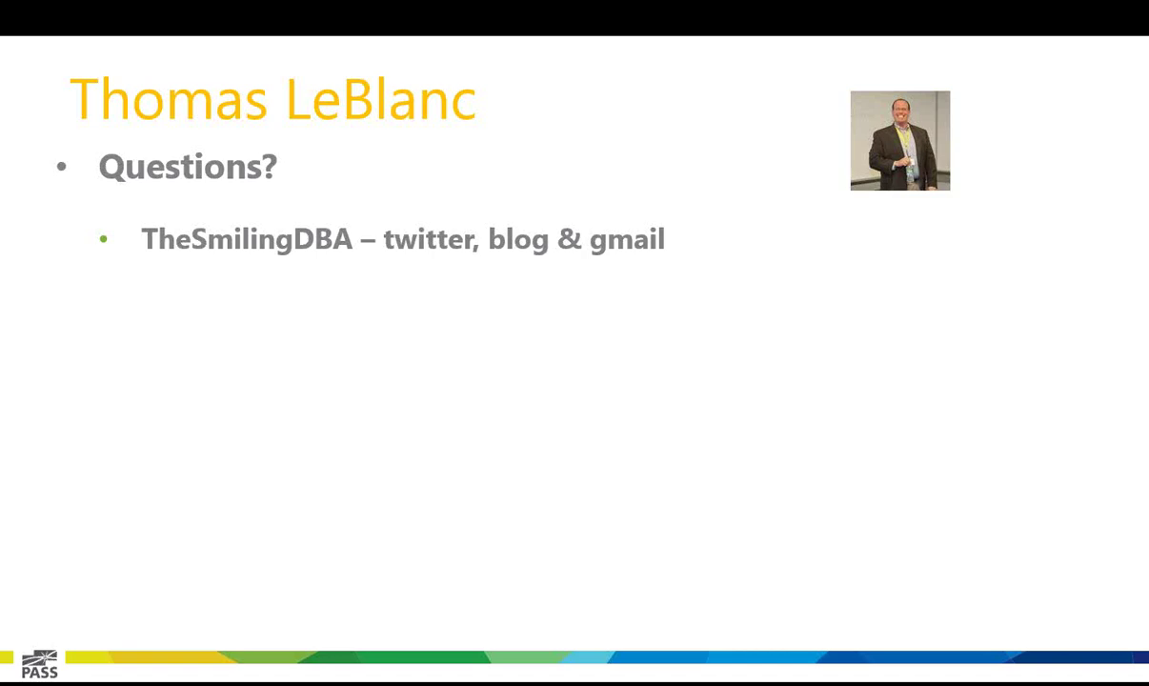
# Switch from PowerPoint to the Today workbook and go to Sheet5's yearly sales pivot table.
pyautogui.hotkey('alt', 'Tab')
pyautogui.hotkey('alt', 'Tab')
pyautogui.hotkey('alt', 'Tab')
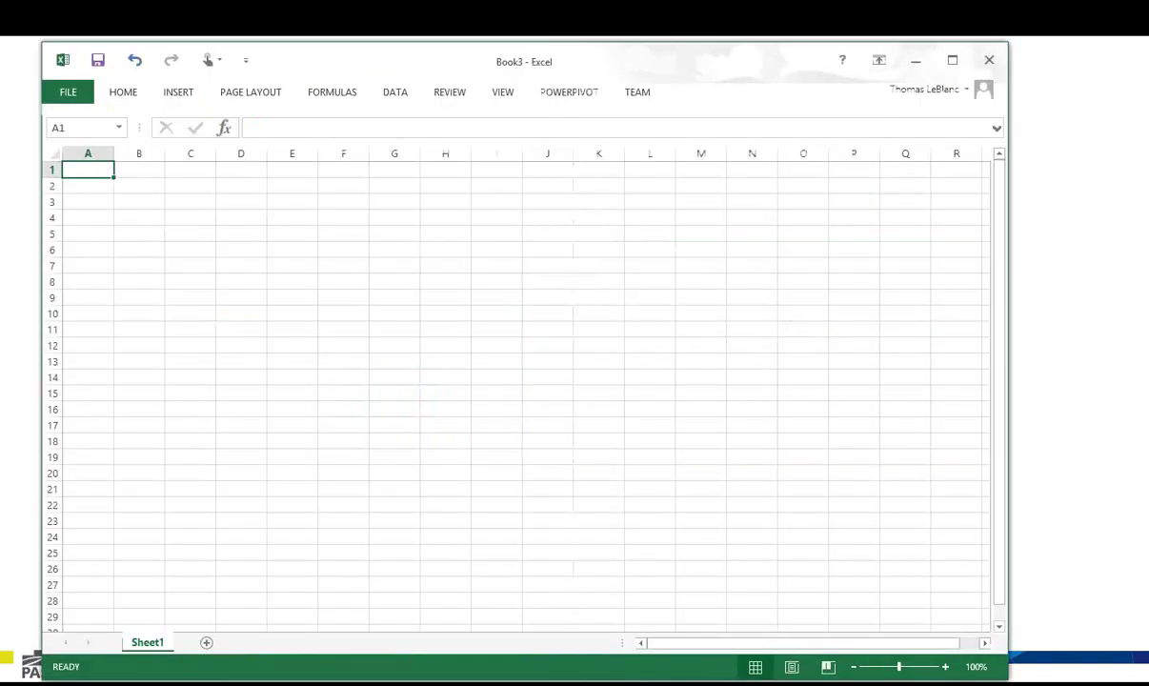
pyautogui.hotkey('alt', 'Tab')
pyautogui.hotkey('alt', 'Tab')
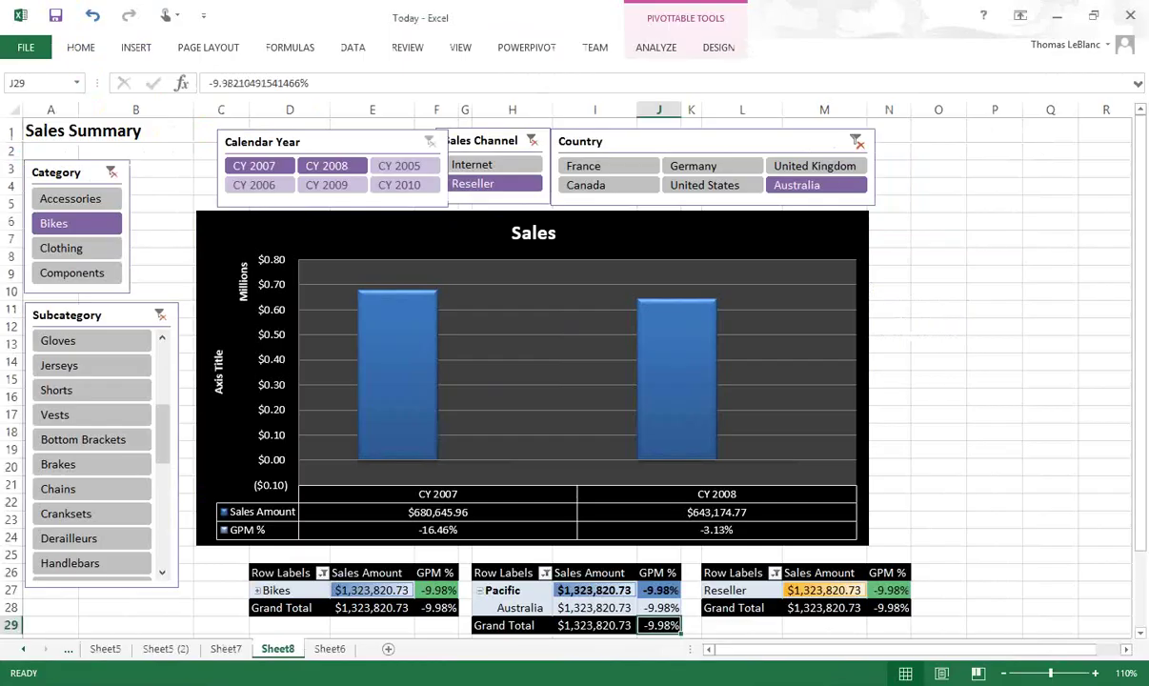
pyautogui.click(118, 654)
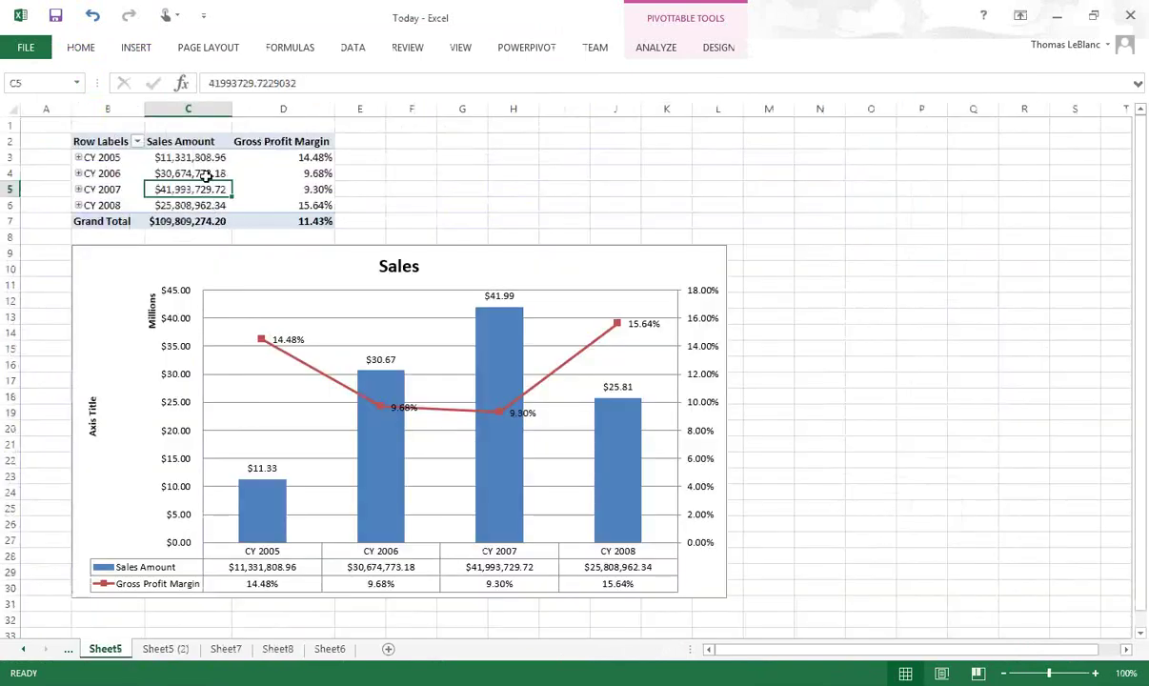
# Hide the pivot table's field headers and its +/- expand/collapse buttons.
pyautogui.click(206, 175)
pyautogui.click(654, 47)
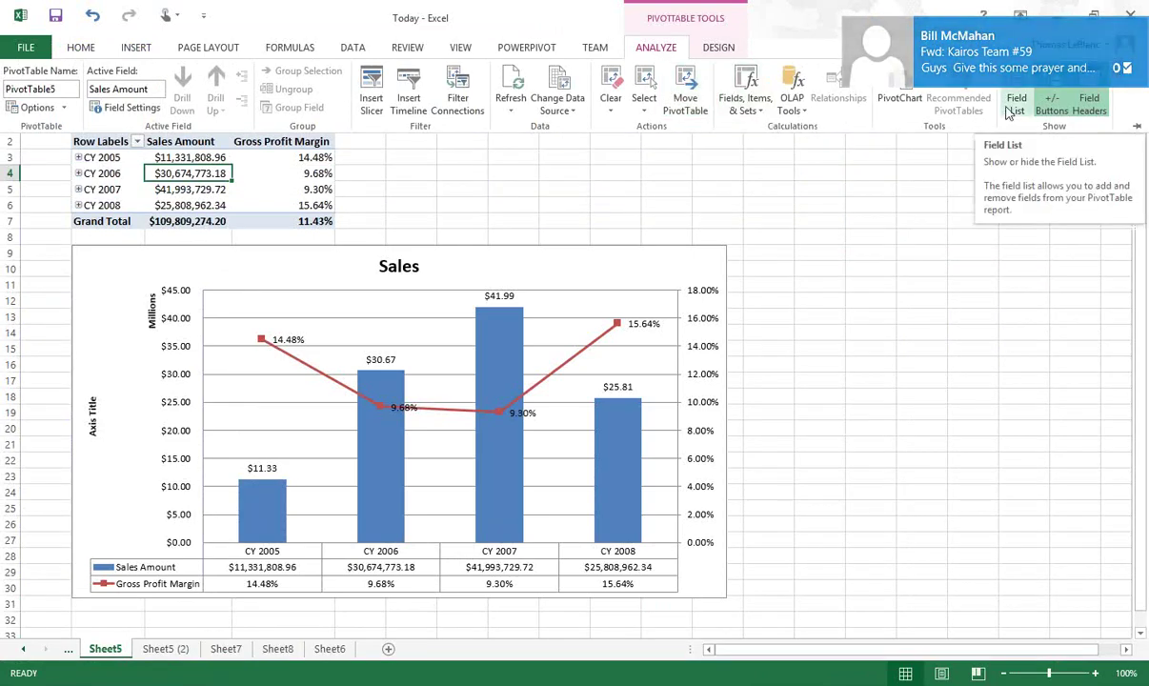
pyautogui.click(1074, 112)
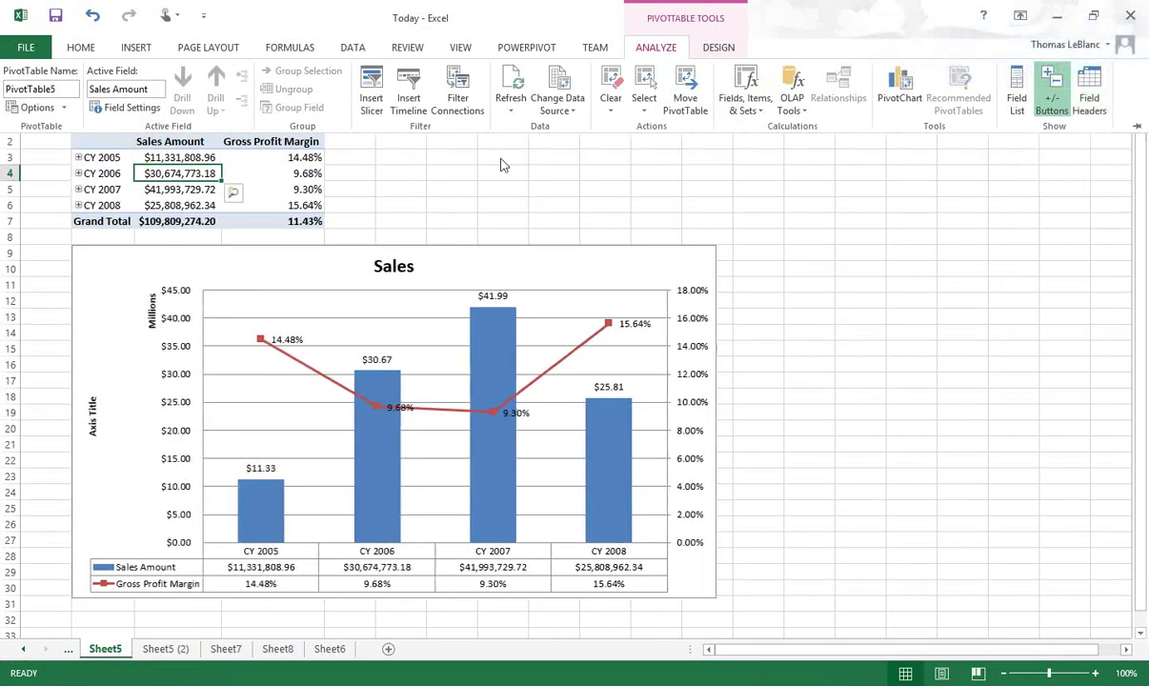
pyautogui.click(1049, 84)
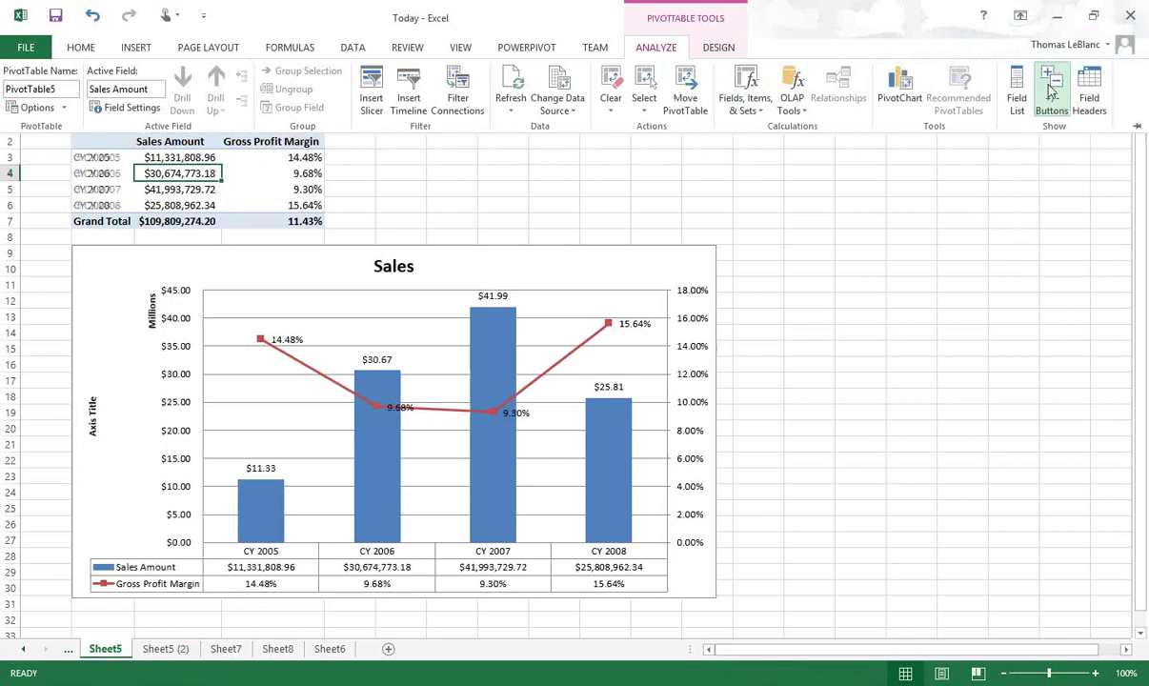
pyautogui.click(1049, 84)
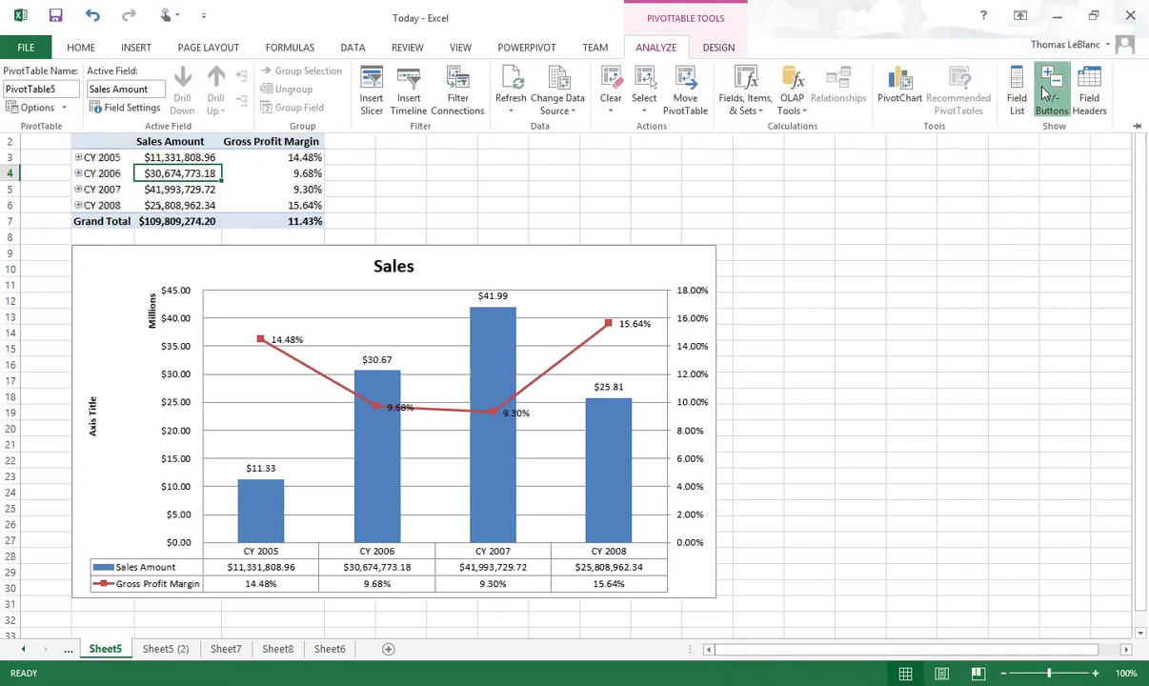
# Drill CY 2006 down into its half-years, then drill back up to yearly totals.
pyautogui.click(93, 173)
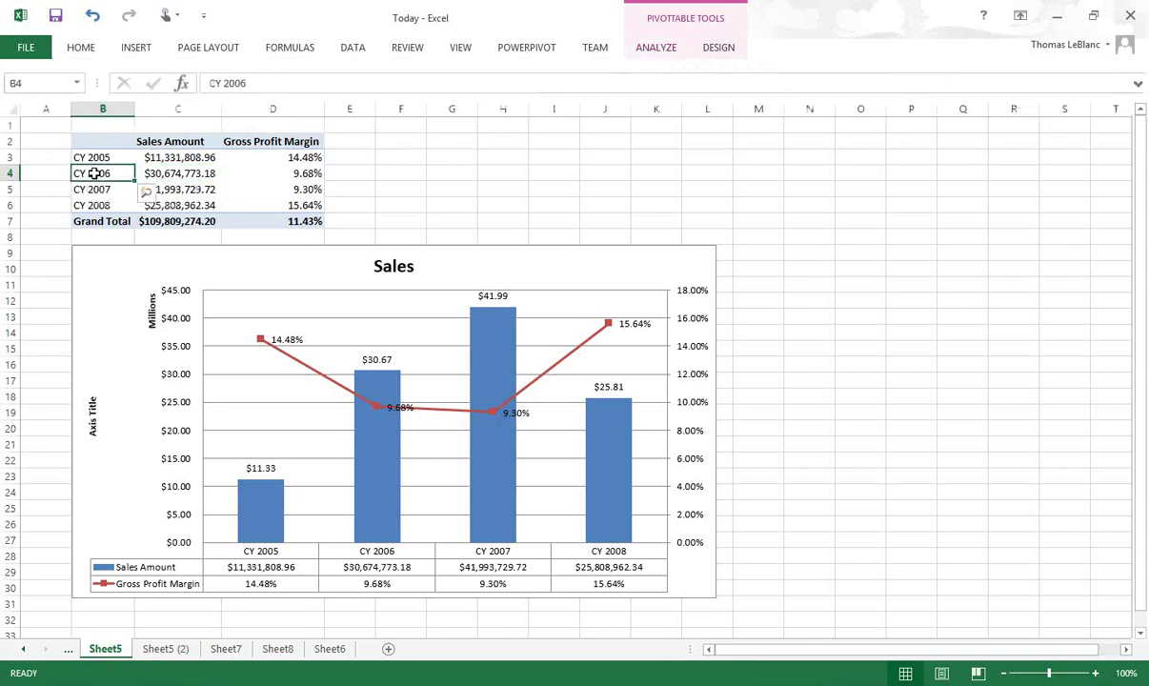
pyautogui.doubleClick(94, 174)
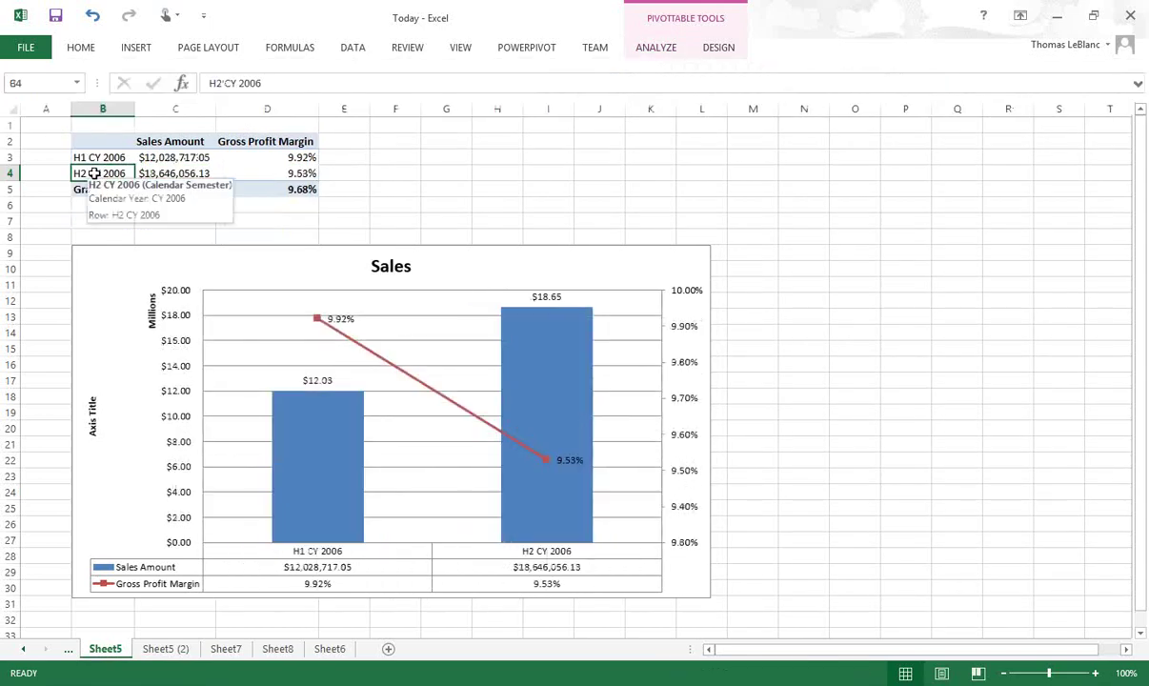
pyautogui.rightClick(94, 173)
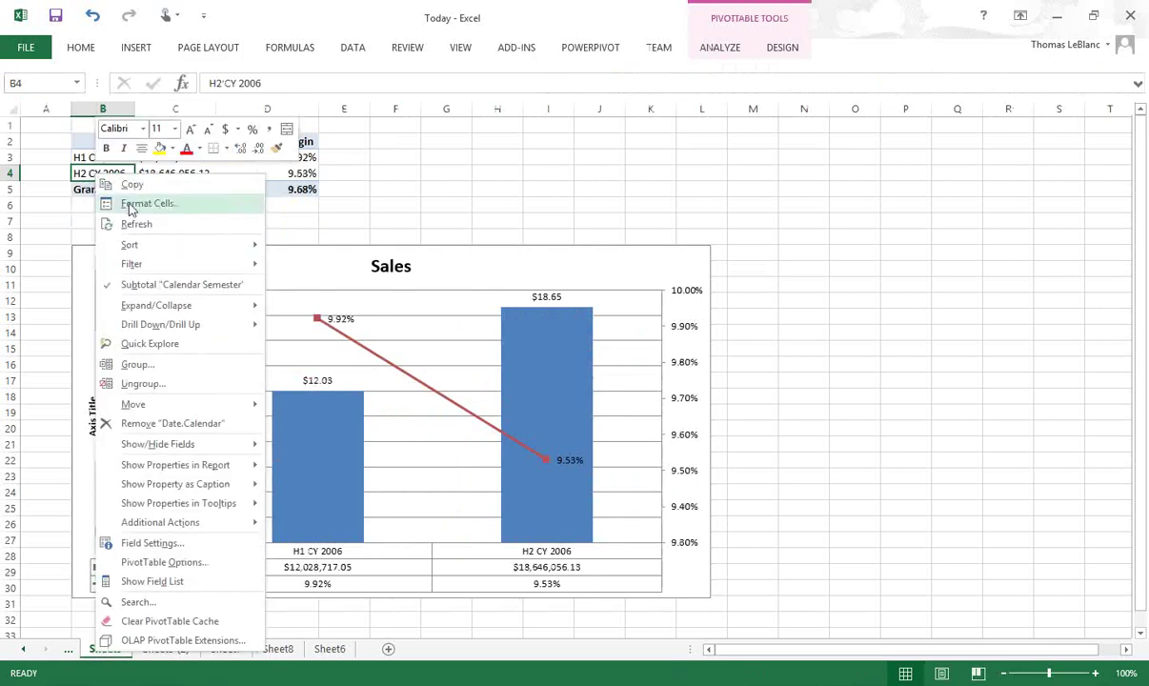
pyautogui.moveTo(210, 324)
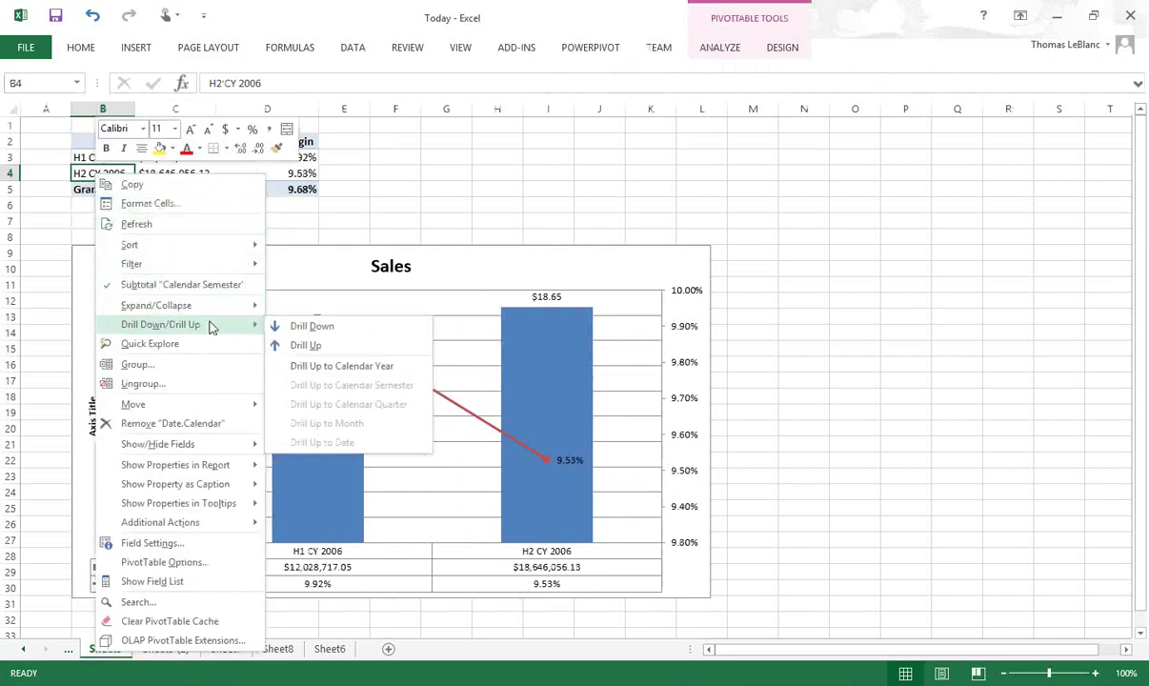
pyautogui.click(307, 346)
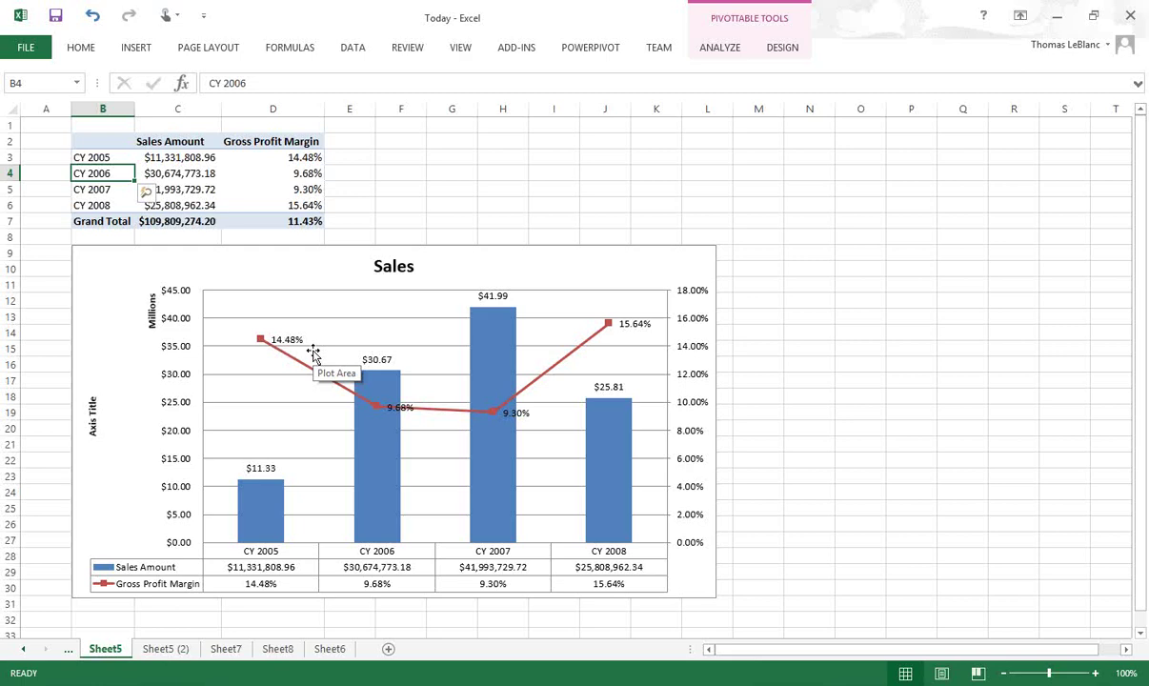
# Select the chart's Gross Profit Margin line and Sales Amount bars, then scroll the sheet tabs back to Sheet1.
pyautogui.click(612, 326)
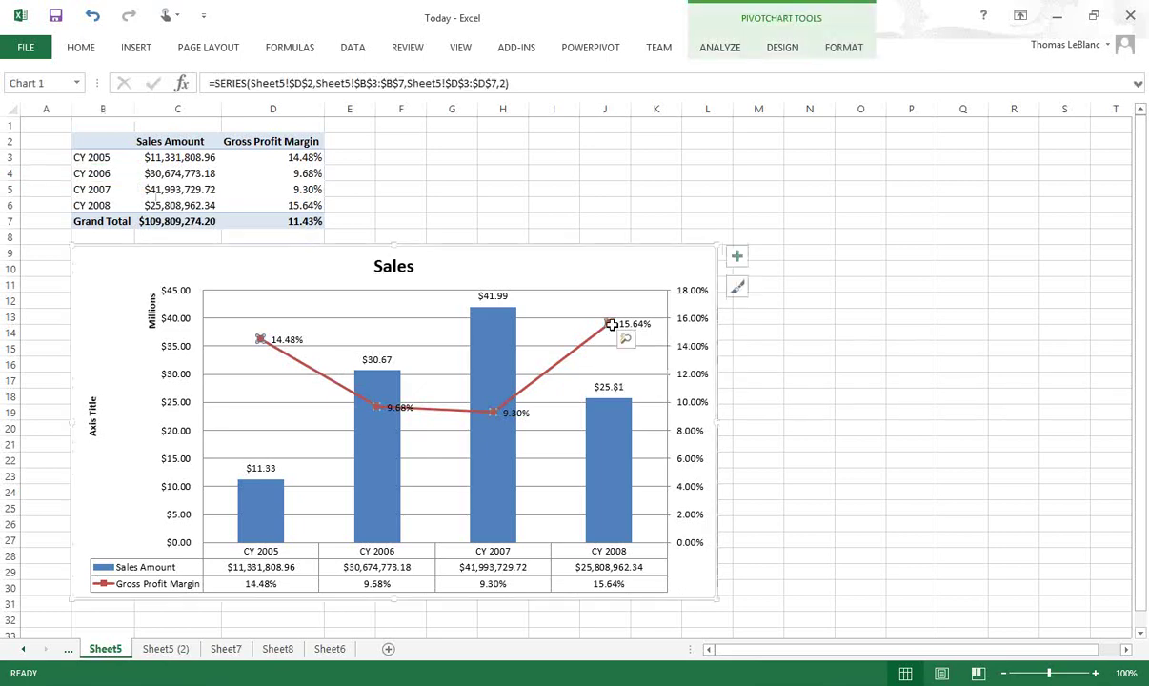
pyautogui.click(491, 351)
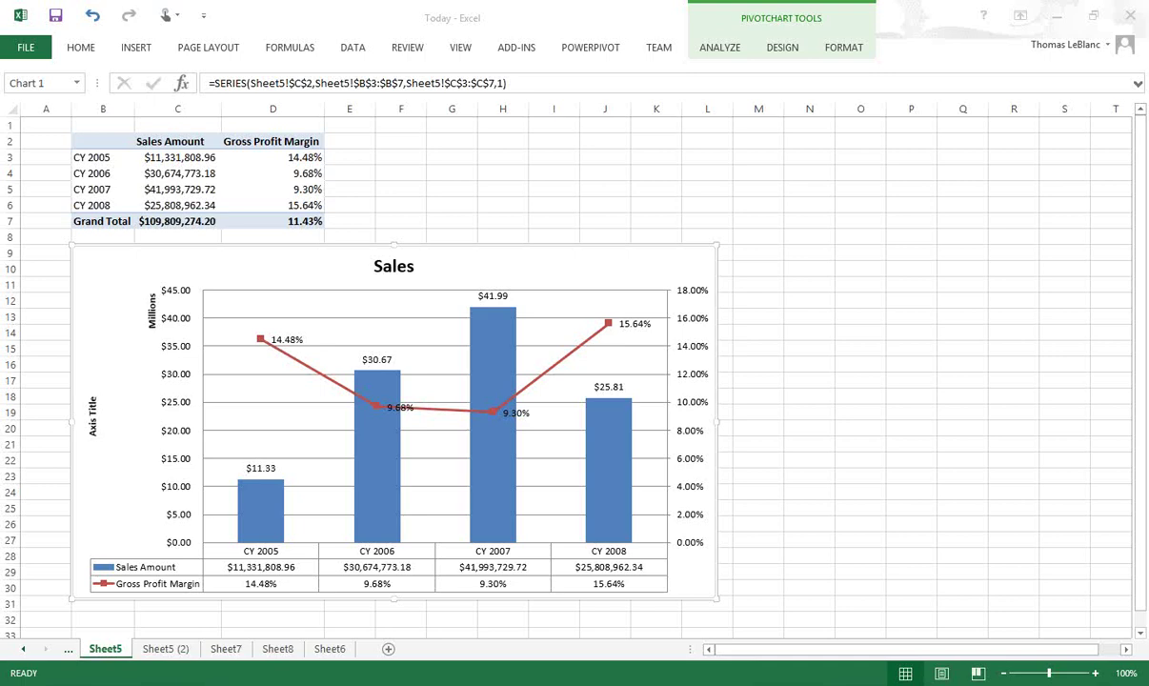
pyautogui.click(23, 649)
pyautogui.click(23, 651)
pyautogui.click(23, 652)
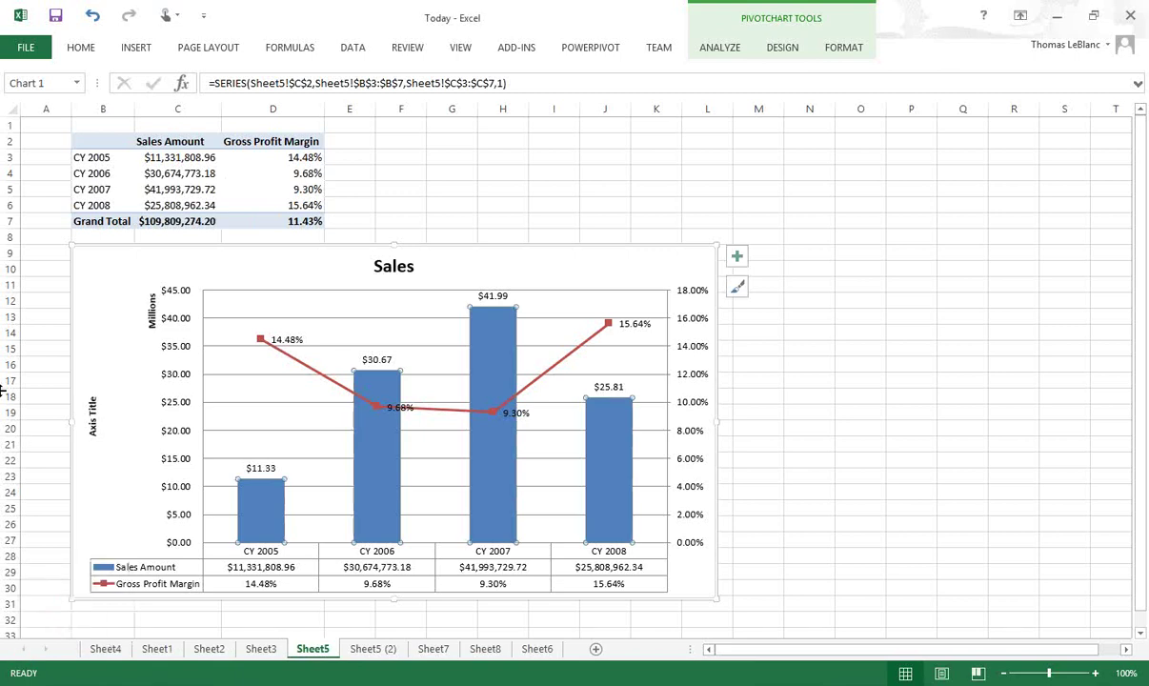
# Pin the Data ribbon tab open with Ctrl+F1 and deselect the chart by selecting cell G3.
pyautogui.click(352, 48)
pyautogui.hotkey('ctrl', 'F1')
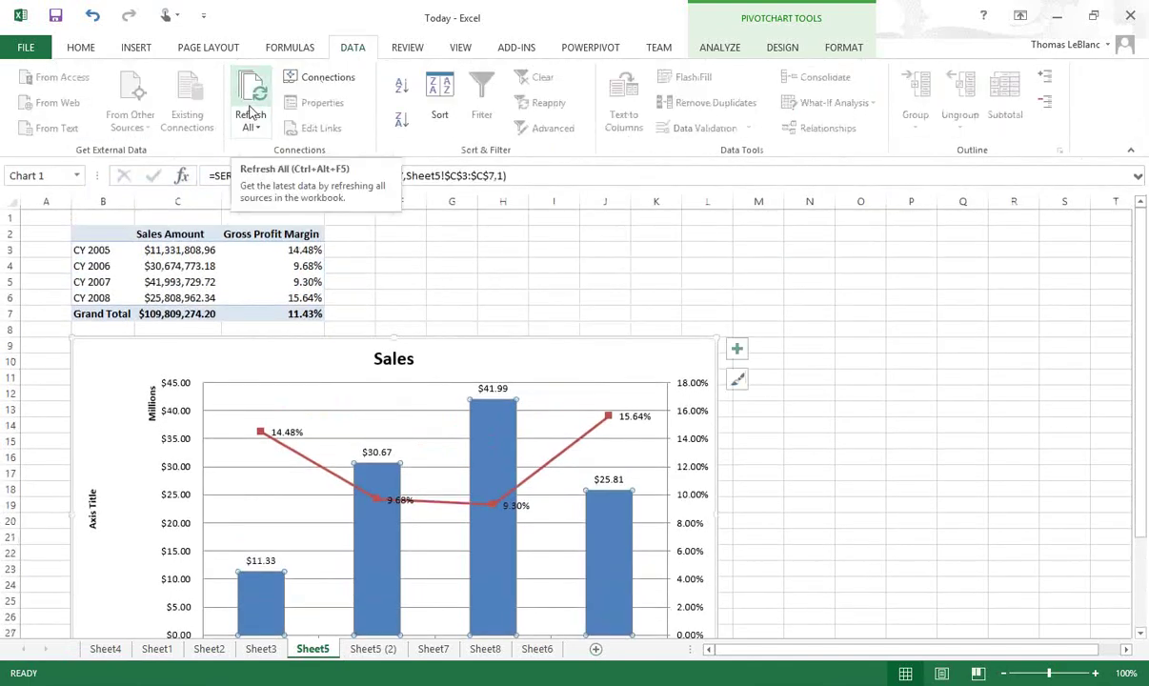
pyautogui.click(475, 249)
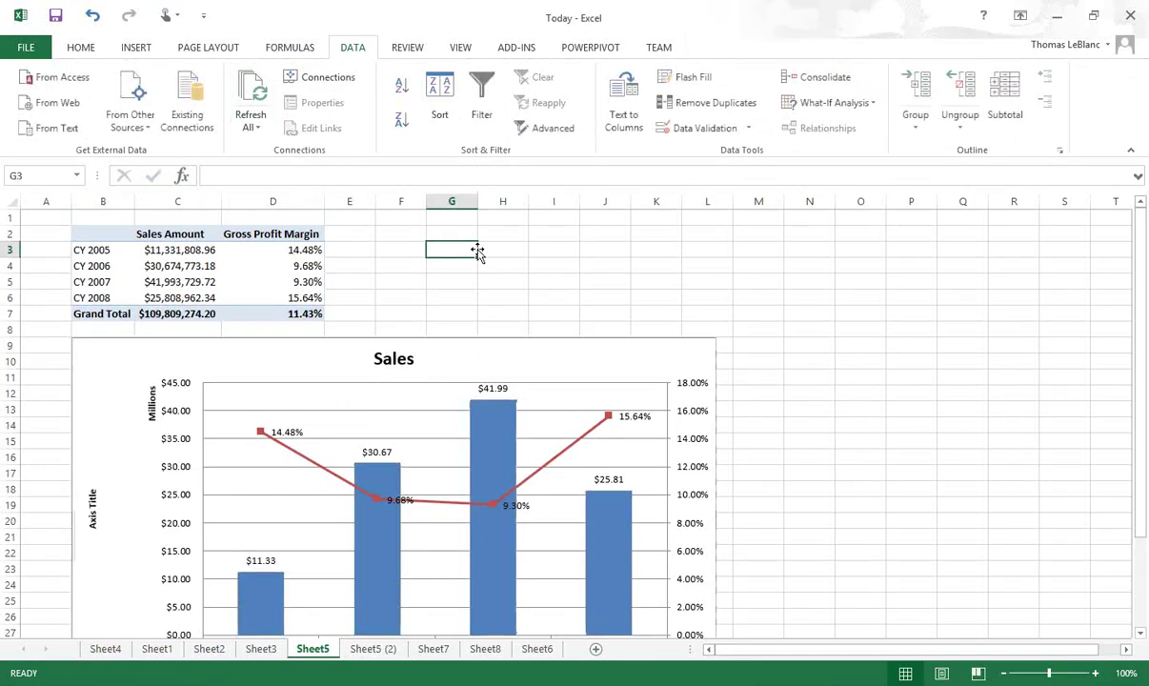